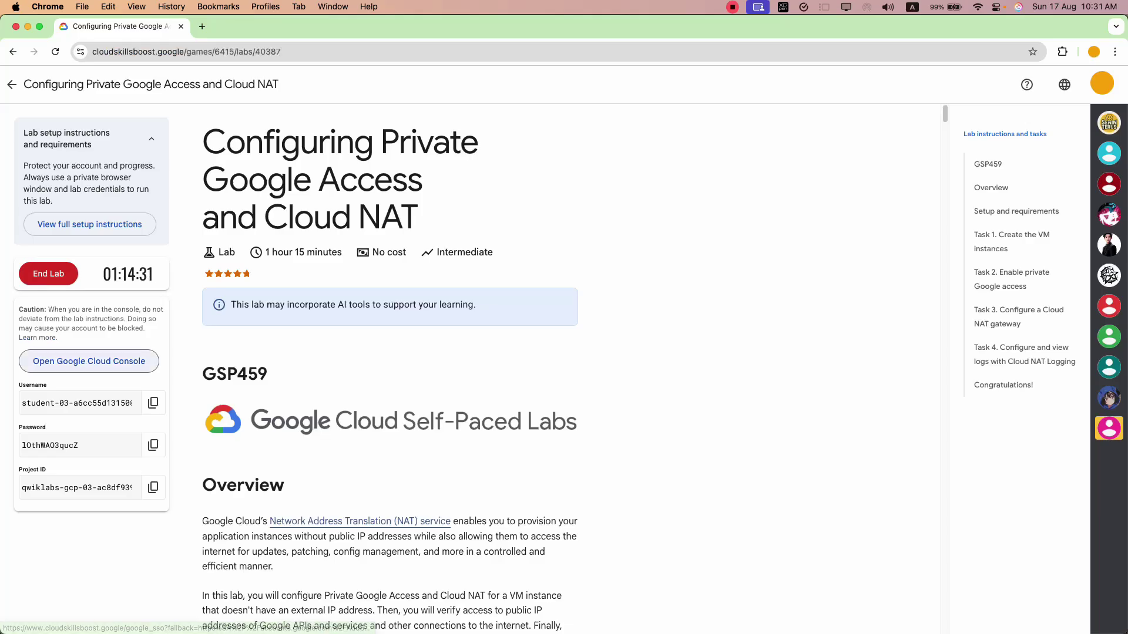
- Open the lab's Google Cloud console in an incognito window and agree to the Google Cloud Platform Terms of Service
{"action": "right_click", "coordinate": [134, 361]}
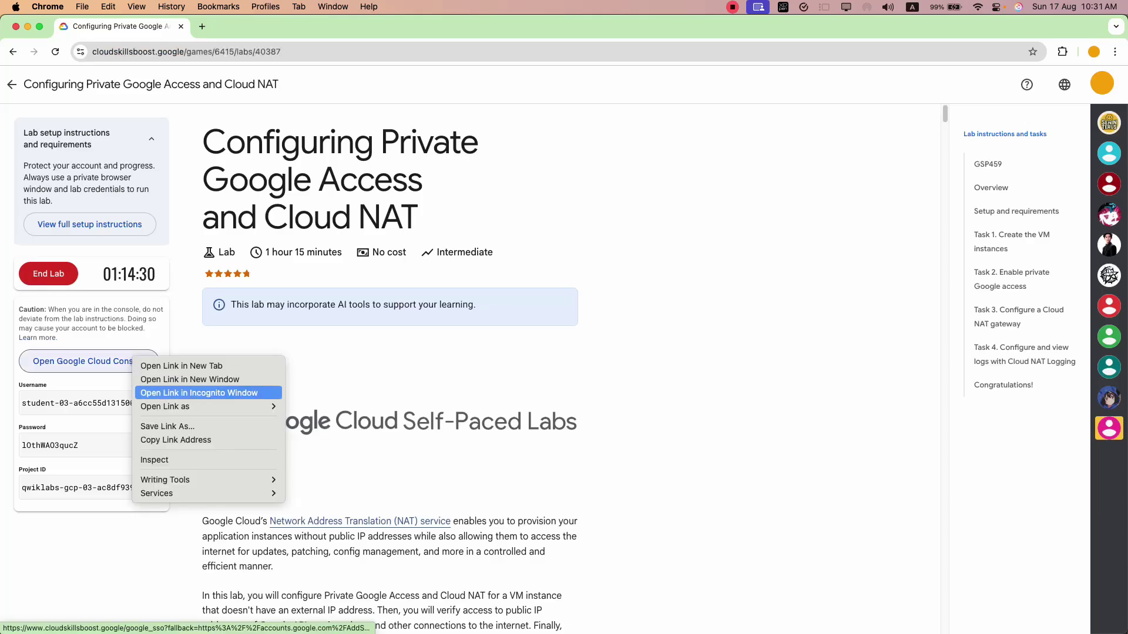
{"action": "left_click", "coordinate": [382, 345]}
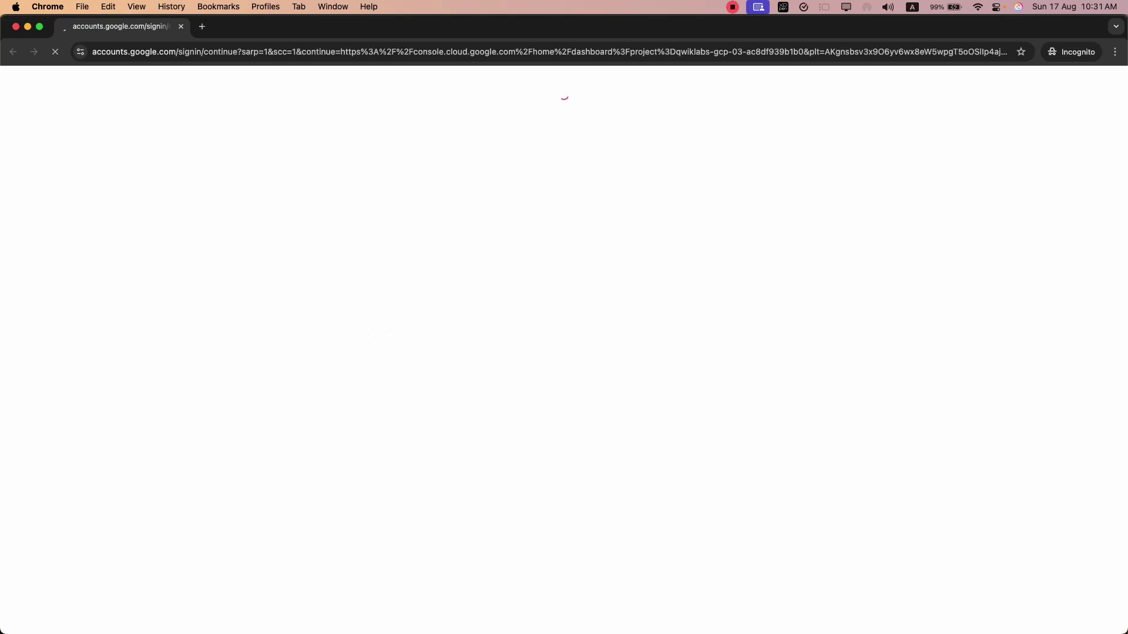
{"action": "left_click", "coordinate": [497, 401]}
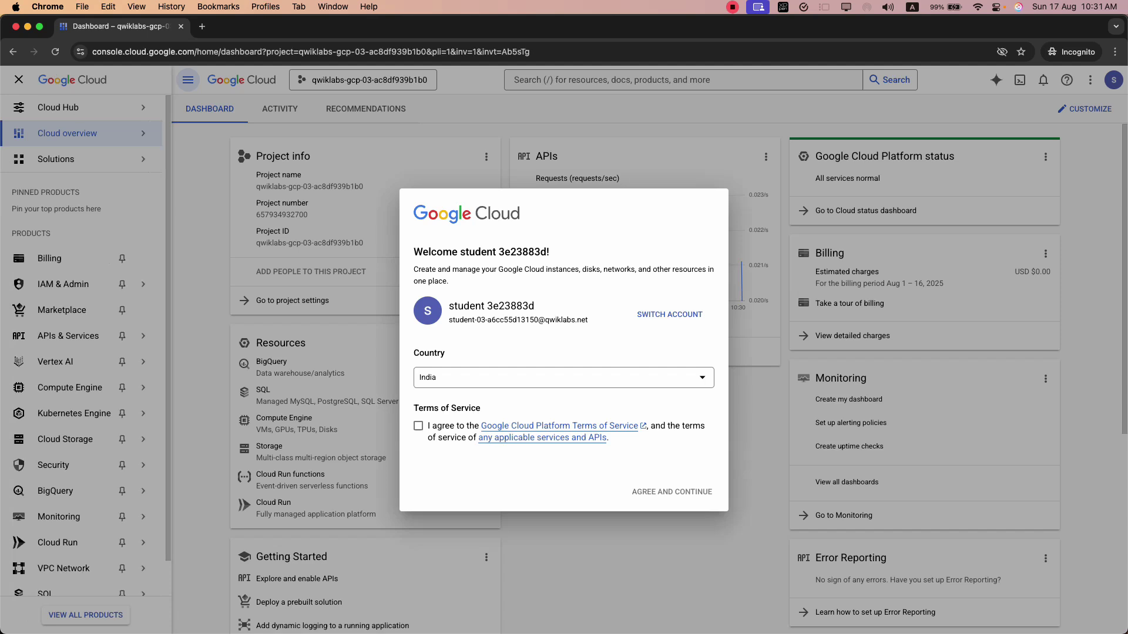
{"action": "left_click", "coordinate": [418, 426]}
{"action": "left_click", "coordinate": [667, 489]}
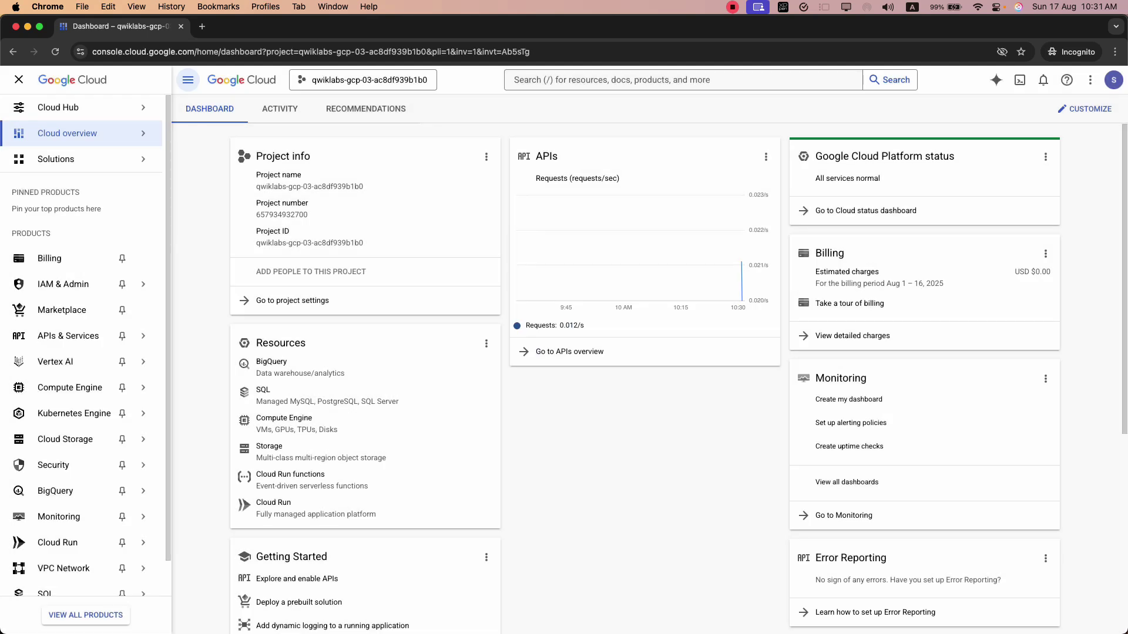
- Start and authorize Cloud Shell in the console, and copy the gcloud auth list command from the lab instructions
{"action": "left_click", "coordinate": [1019, 80]}
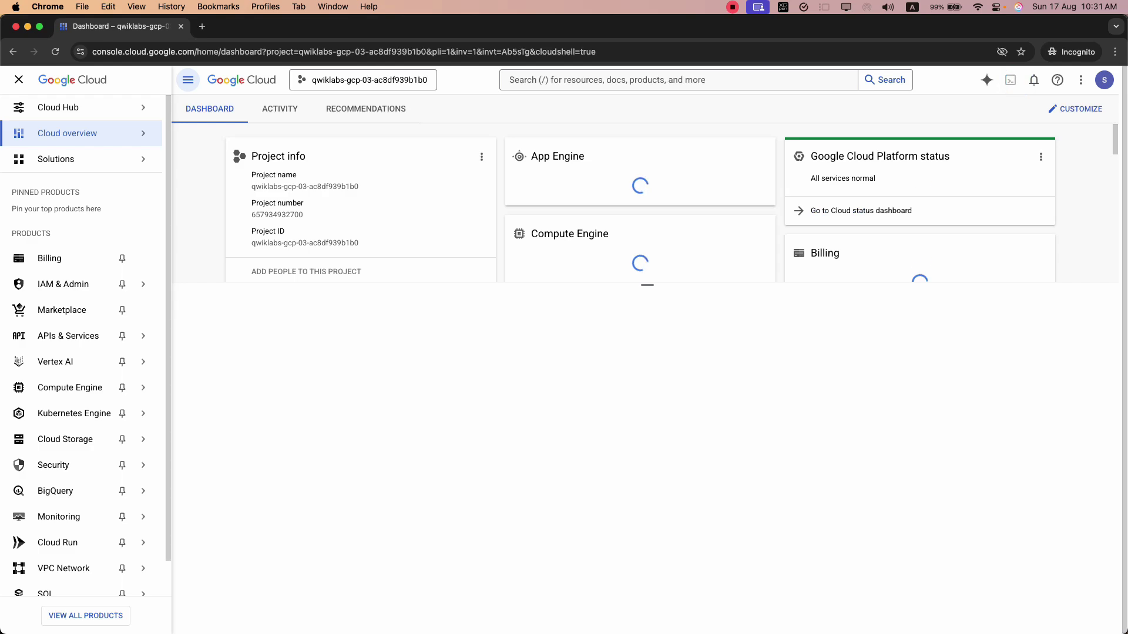
{"action": "key", "text": "super+grave"}
{"action": "scroll", "coordinate": [389, 364], "scroll_direction": "down", "scroll_amount": 20}
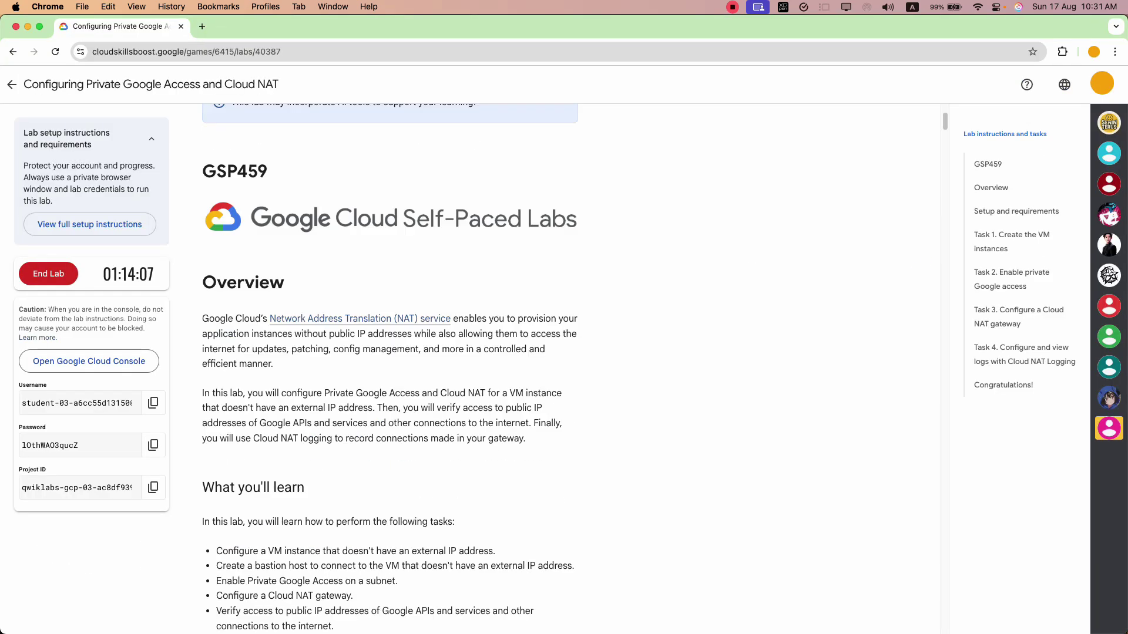
{"action": "scroll", "coordinate": [389, 364], "scroll_direction": "down", "scroll_amount": 20}
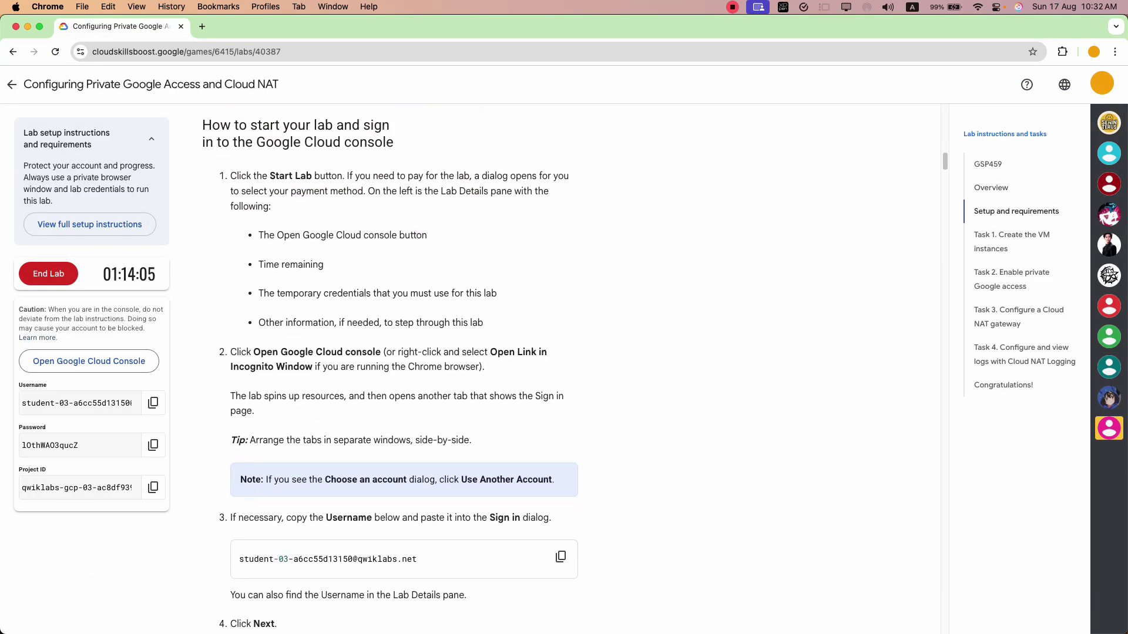
{"action": "left_click", "coordinate": [560, 271]}
{"action": "key", "text": "super+grave"}
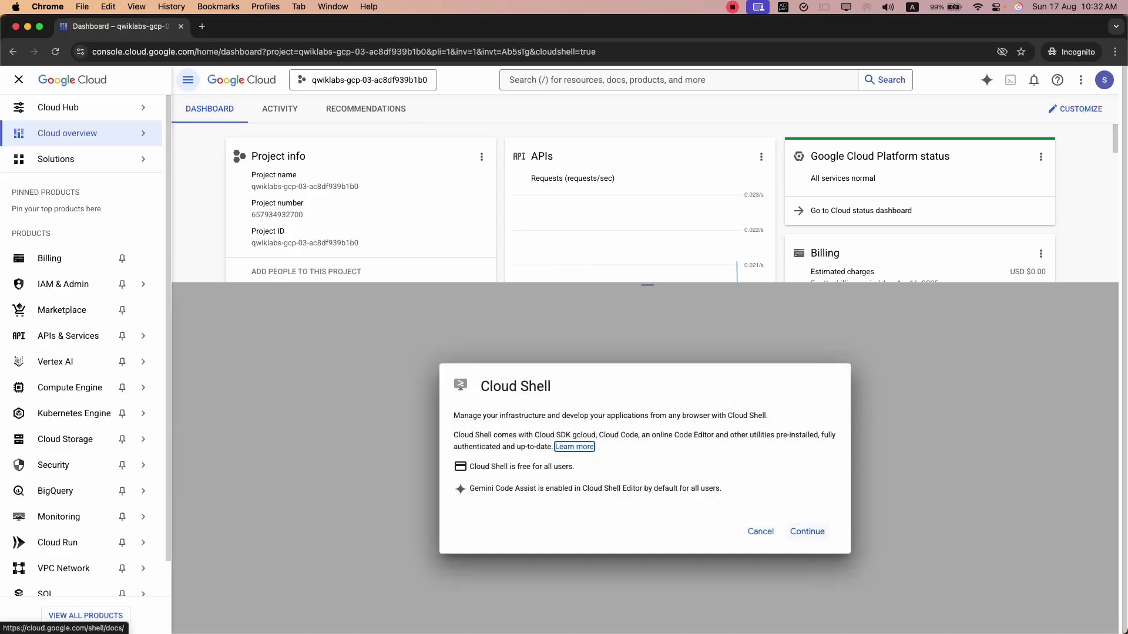
{"action": "left_click", "coordinate": [809, 531]}
{"action": "key", "text": "super+grave"}
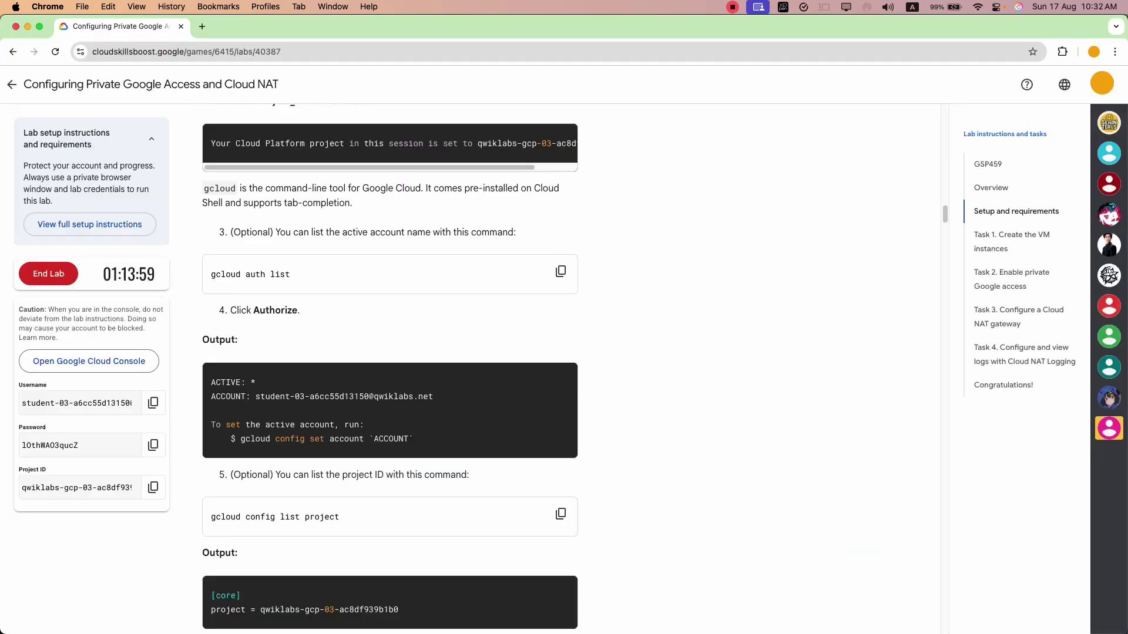
{"action": "key", "text": "super+grave"}
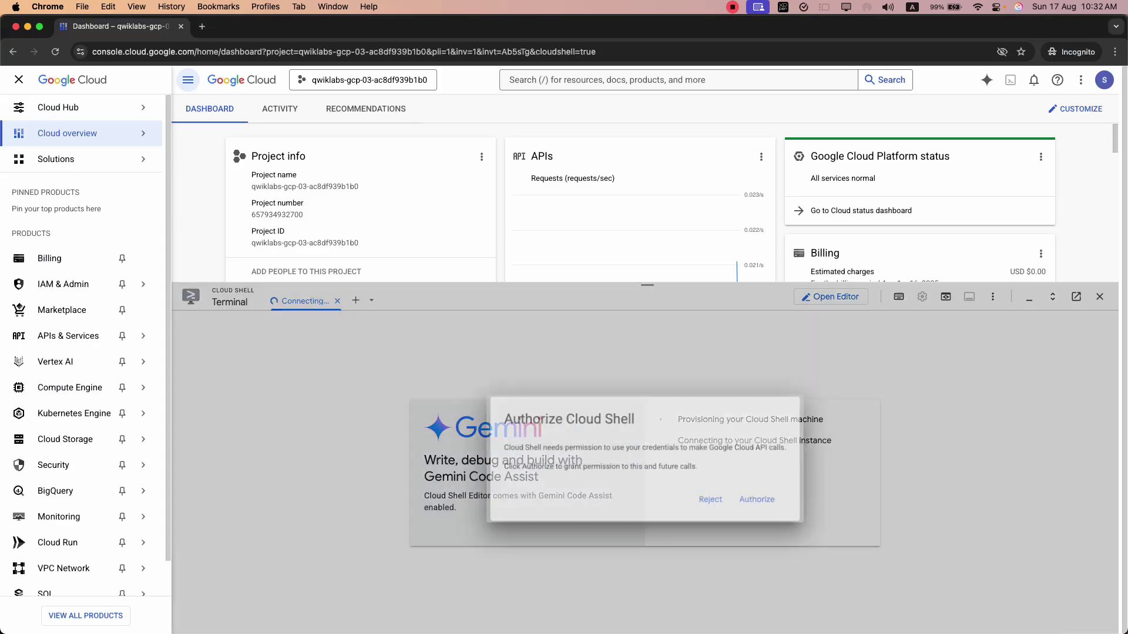
{"action": "left_click", "coordinate": [754, 499]}
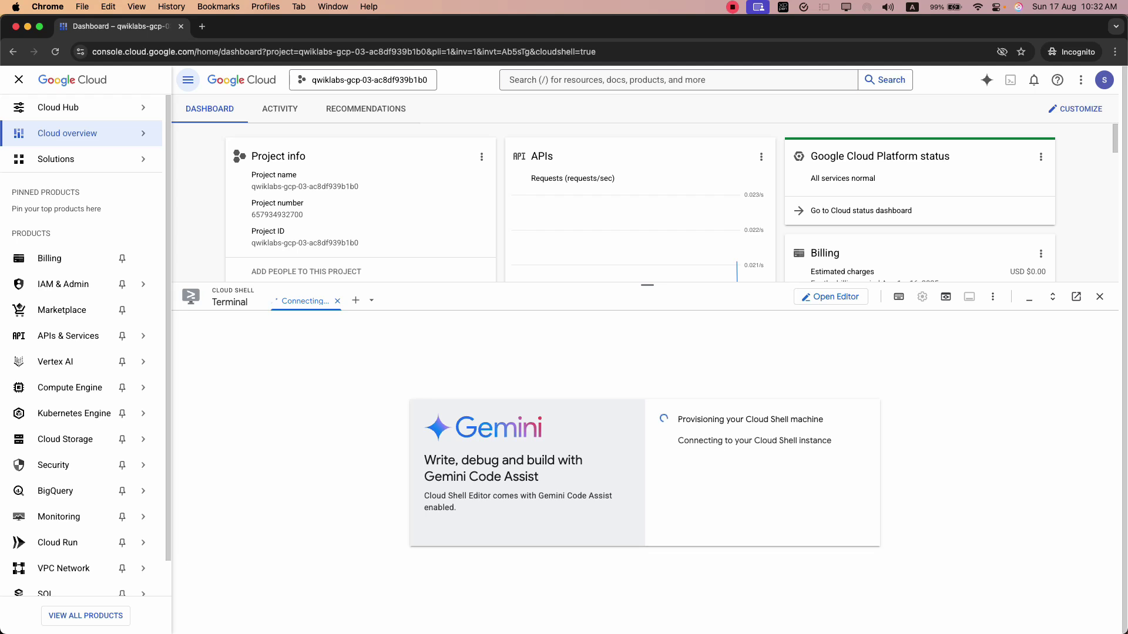
- Run the copied gcloud auth list command in the Cloud Shell terminal to list the active account
{"action": "key", "text": "super+grave"}
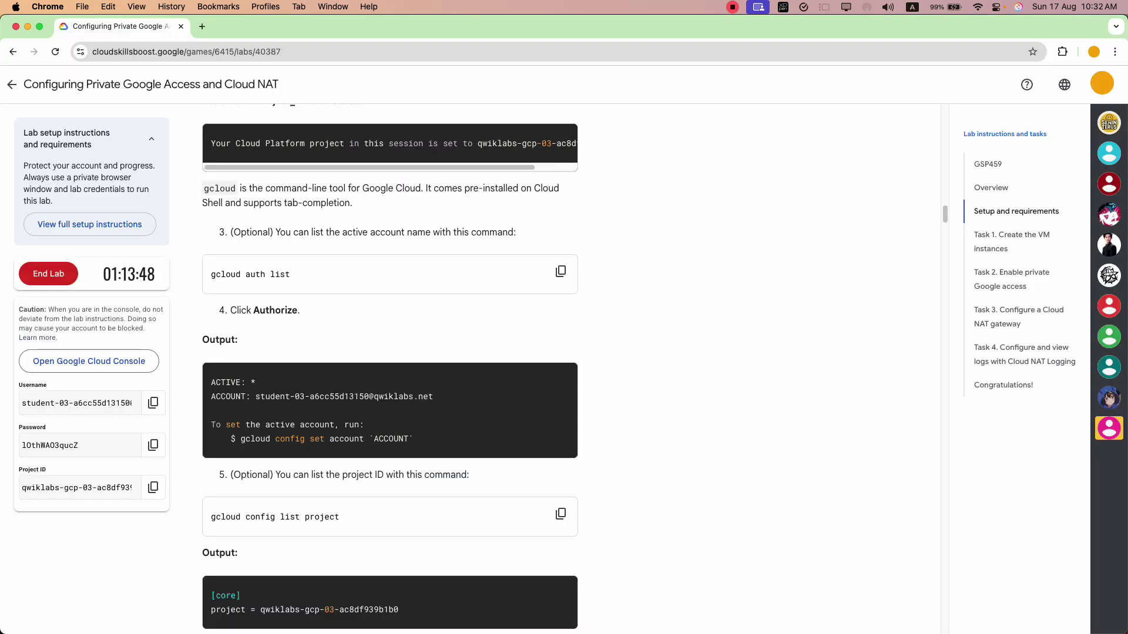
{"action": "scroll", "coordinate": [390, 353], "scroll_direction": "down", "scroll_amount": 3}
{"action": "key", "text": "super+grave"}
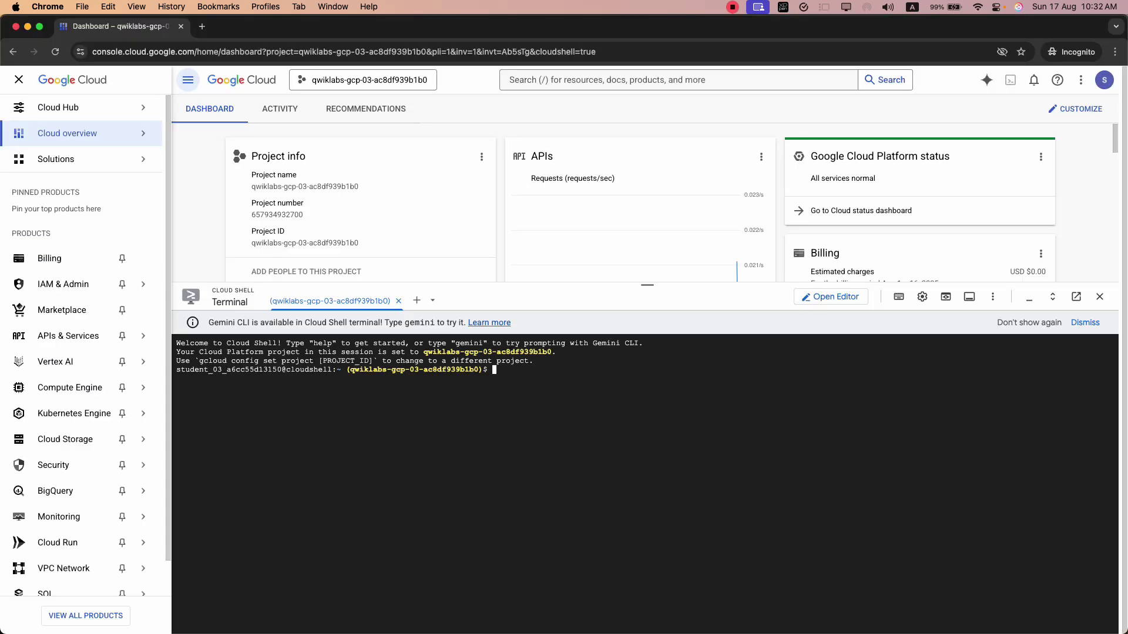
{"action": "right_click", "coordinate": [701, 420]}
{"action": "left_click", "coordinate": [725, 501]}
{"action": "key", "text": "Return"}
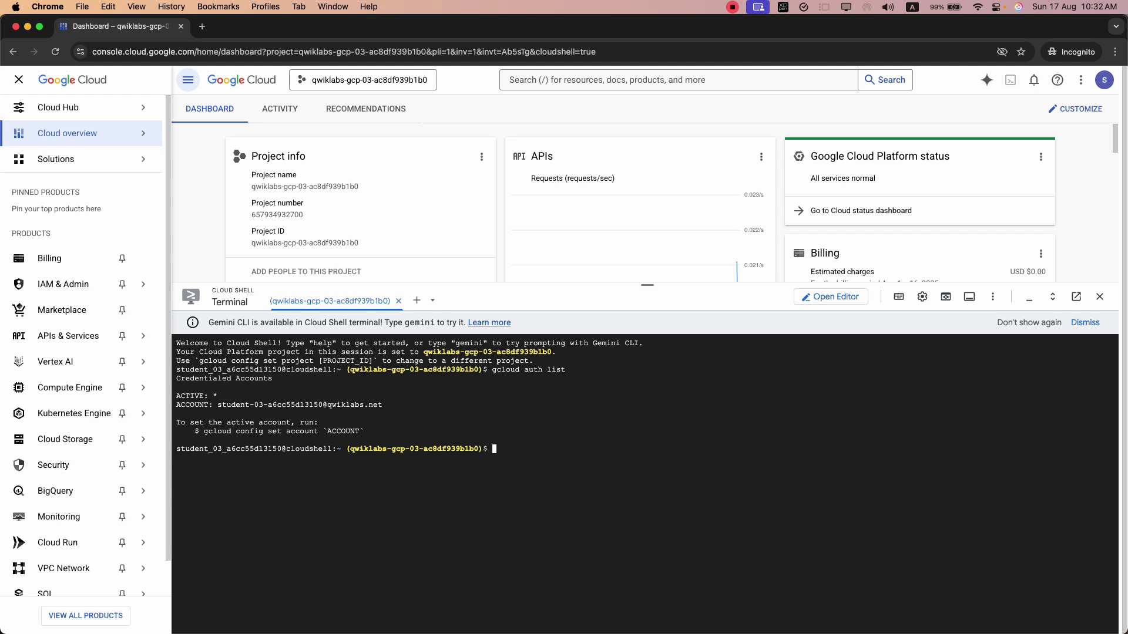
- Copy gcloud config list project from the lab instructions and run it in Cloud Shell
{"action": "key", "text": "super+grave"}
{"action": "key", "text": "super+grave"}
{"action": "right_click", "coordinate": [606, 419]}
{"action": "left_click", "coordinate": [646, 508]}
{"action": "key", "text": "Return"}
- Compare the project ID with the lab details and read the Task 1 instructions for creating the VPC network and firewall rules
{"action": "key", "text": "super+grave"}
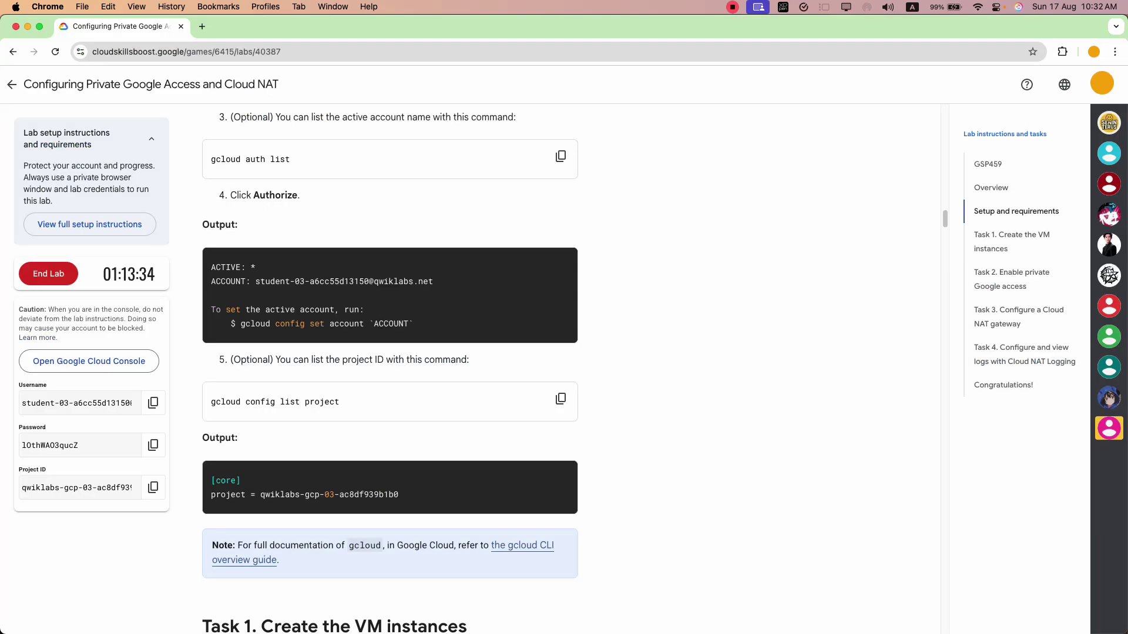
{"action": "left_click_drag", "start_coordinate": [73, 491], "coordinate": [154, 494]}
{"action": "left_click", "coordinate": [123, 516]}
{"action": "scroll", "coordinate": [123, 515], "scroll_direction": "down", "scroll_amount": 5}
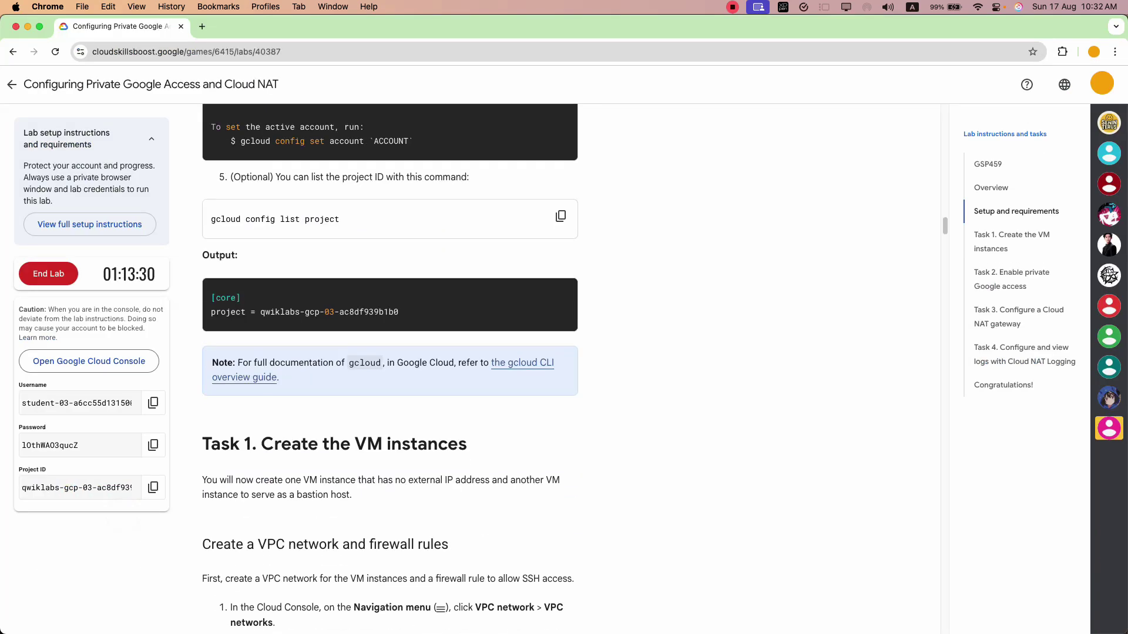
{"action": "key", "text": "super+grave"}
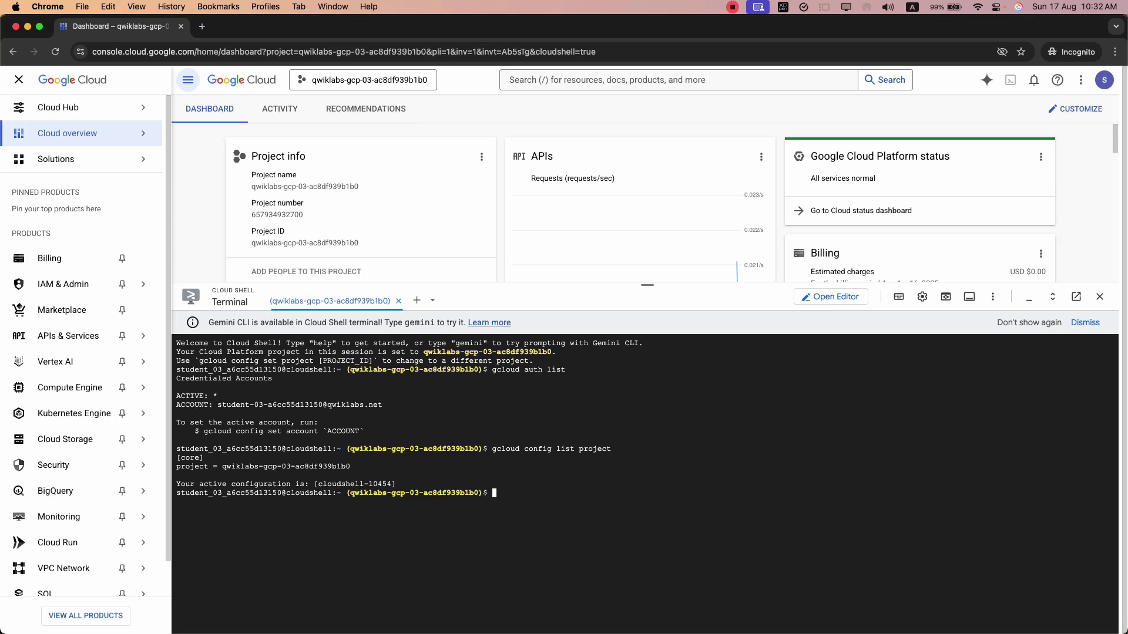
{"action": "key", "text": "super+grave"}
{"action": "scroll", "coordinate": [389, 364], "scroll_direction": "down", "scroll_amount": 10}
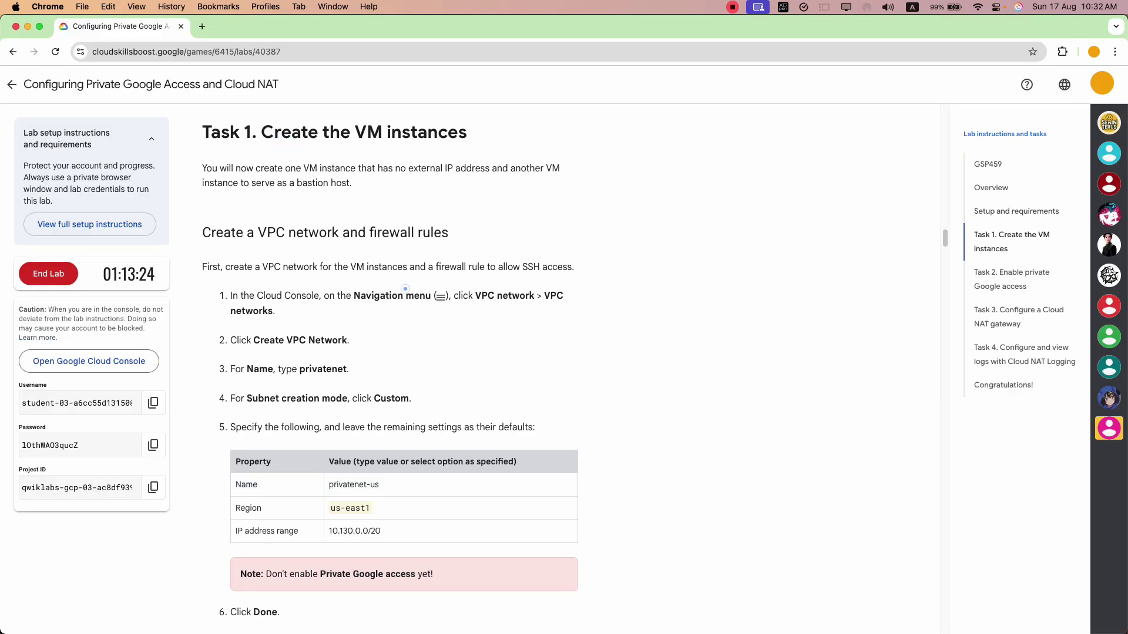
{"action": "scroll", "coordinate": [389, 361], "scroll_direction": "down", "scroll_amount": 1}
{"action": "scroll", "coordinate": [393, 372], "scroll_direction": "down", "scroll_amount": 3}
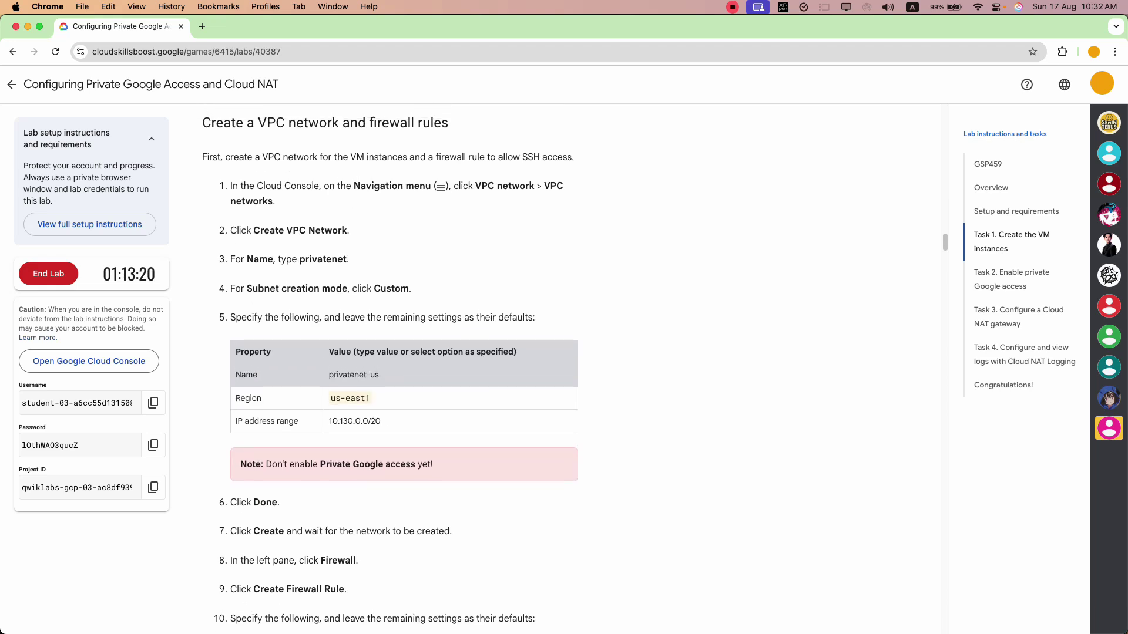
{"action": "scroll", "coordinate": [390, 370], "scroll_direction": "up", "scroll_amount": 3}
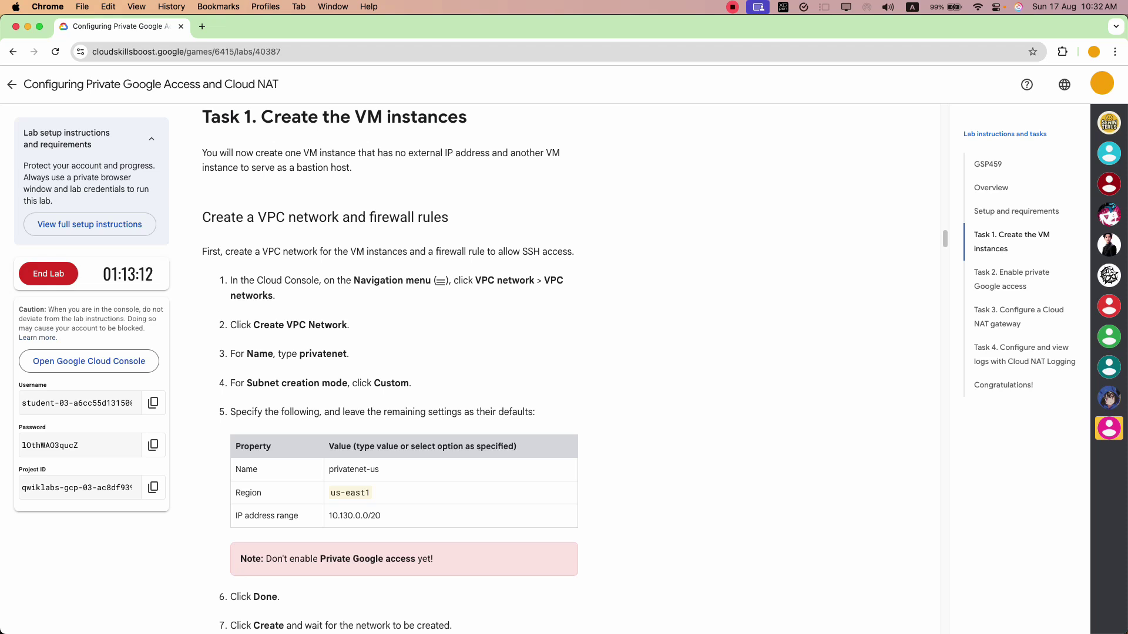
{"action": "left_click_drag", "start_coordinate": [286, 122], "coordinate": [469, 122]}
{"action": "left_click", "coordinate": [428, 202]}
{"action": "left_click_drag", "start_coordinate": [243, 217], "coordinate": [346, 263]}
{"action": "left_click", "coordinate": [345, 264]}
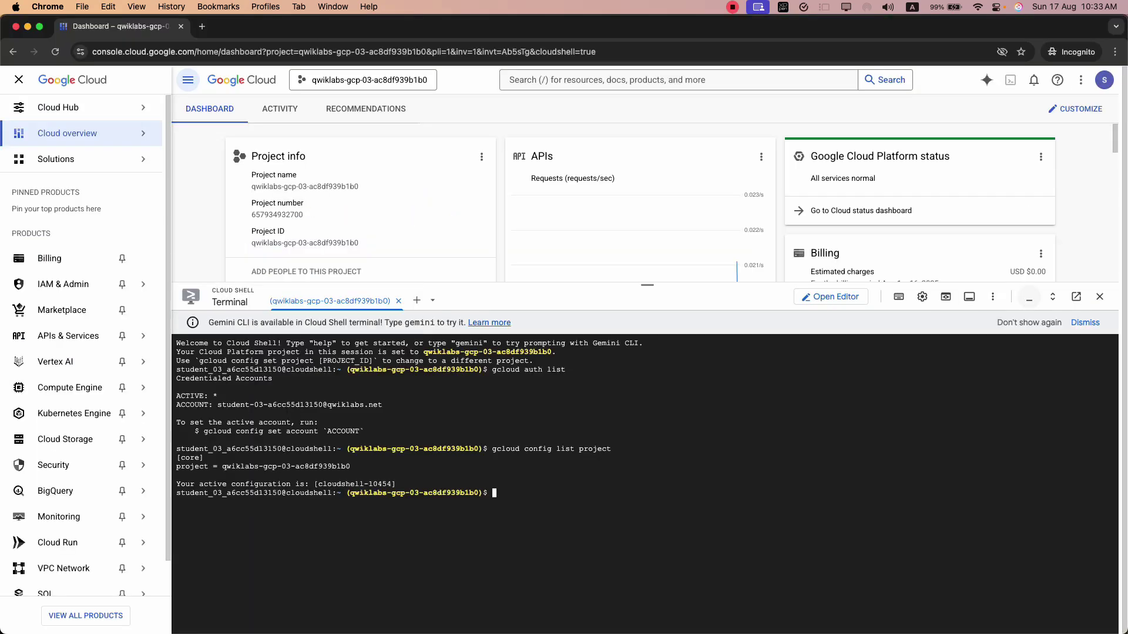
- Open the console's VPC networks page with Cloud Shell minimized, and dismiss the Network Connectivity Center notice
{"action": "left_click", "coordinate": [1025, 297]}
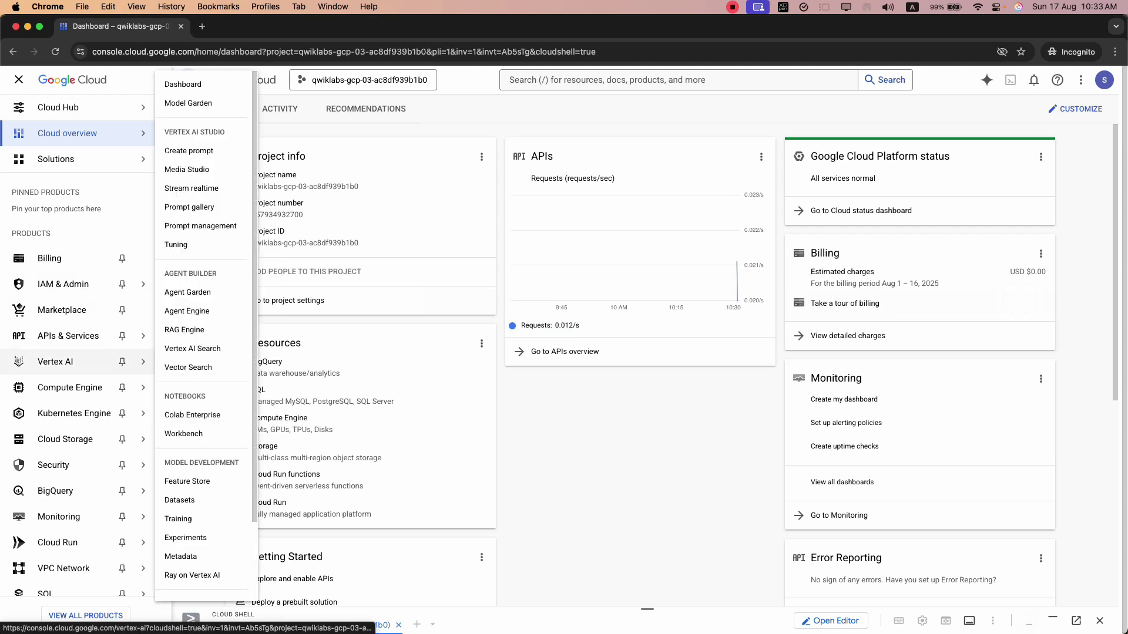
{"action": "mouse_move", "coordinate": [88, 517]}
{"action": "scroll", "coordinate": [88, 517], "scroll_direction": "down", "scroll_amount": 1}
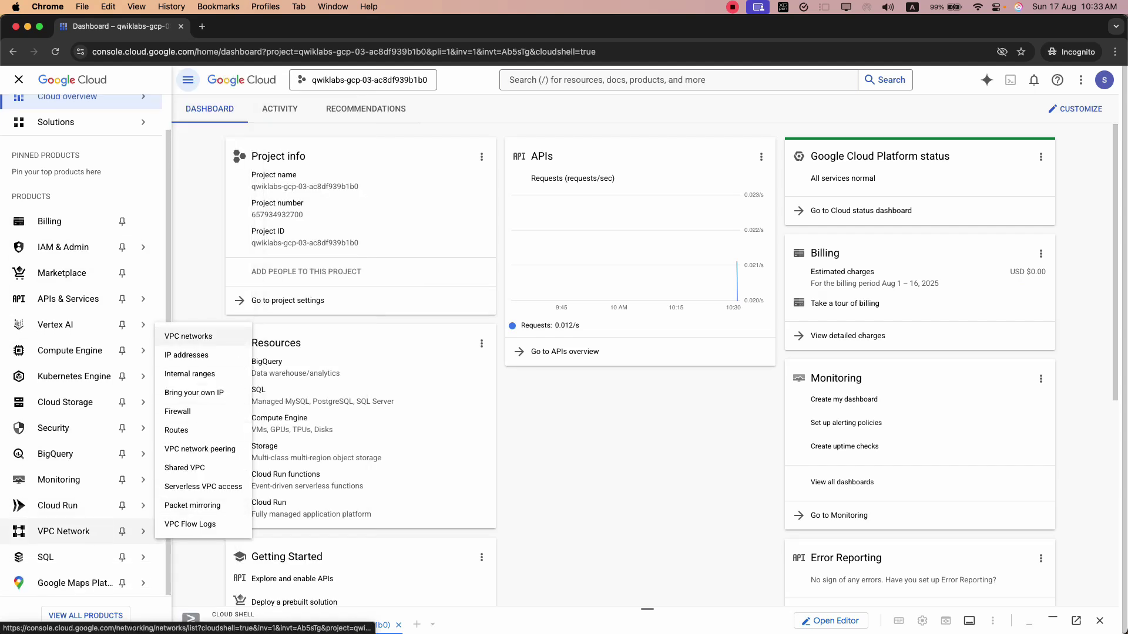
{"action": "left_click", "coordinate": [194, 340]}
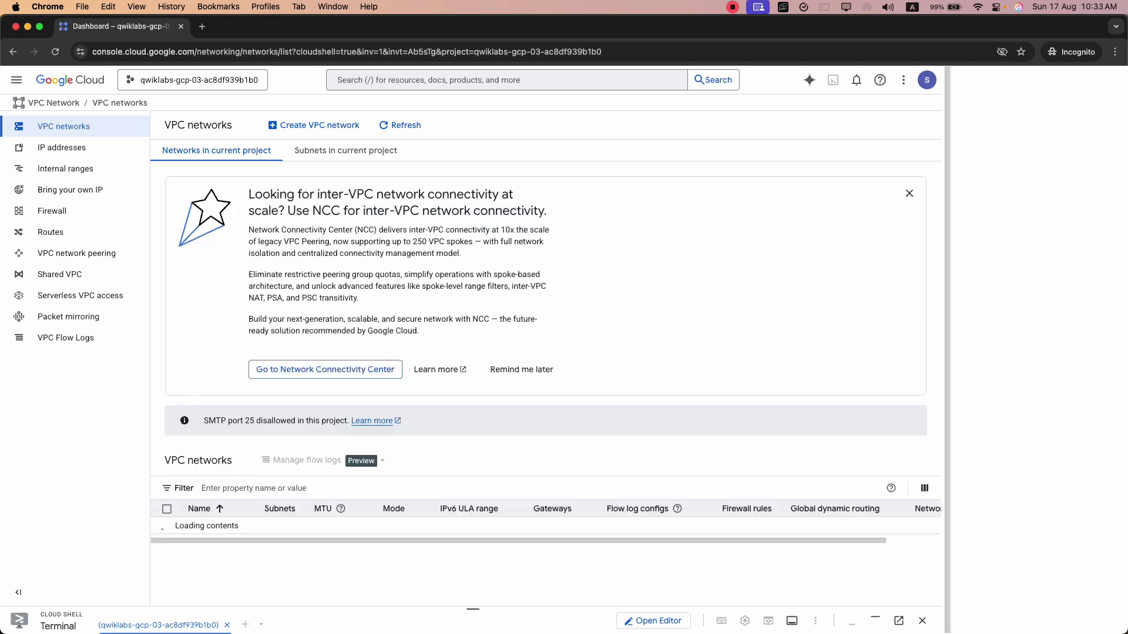
{"action": "left_click", "coordinate": [1110, 81]}
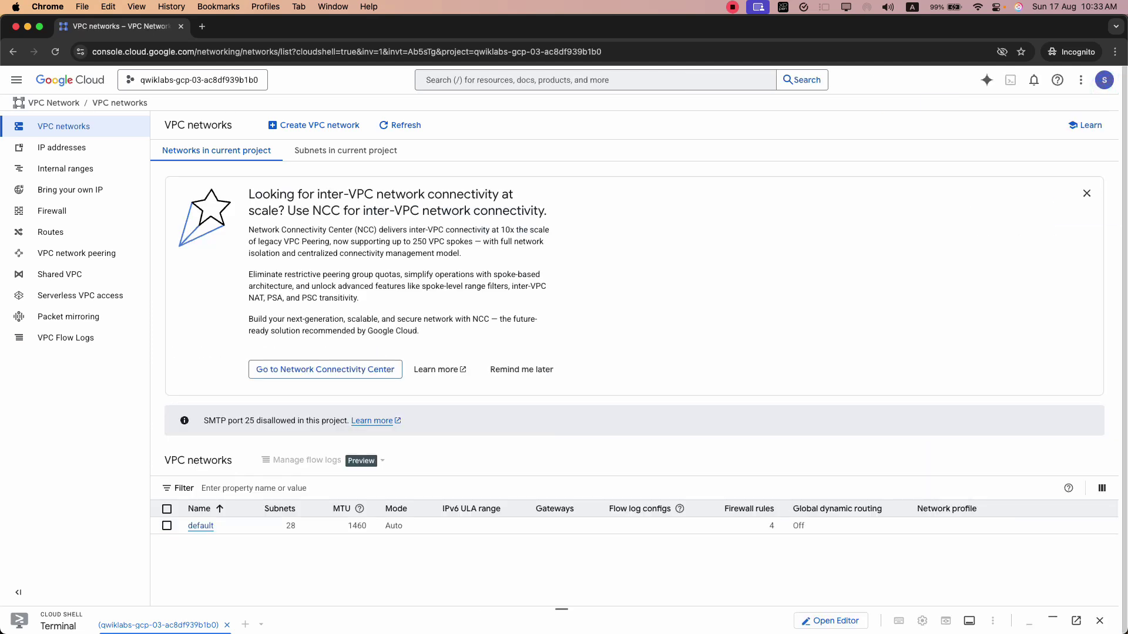
{"action": "left_click", "coordinate": [1086, 194]}
{"action": "left_click", "coordinate": [337, 353]}
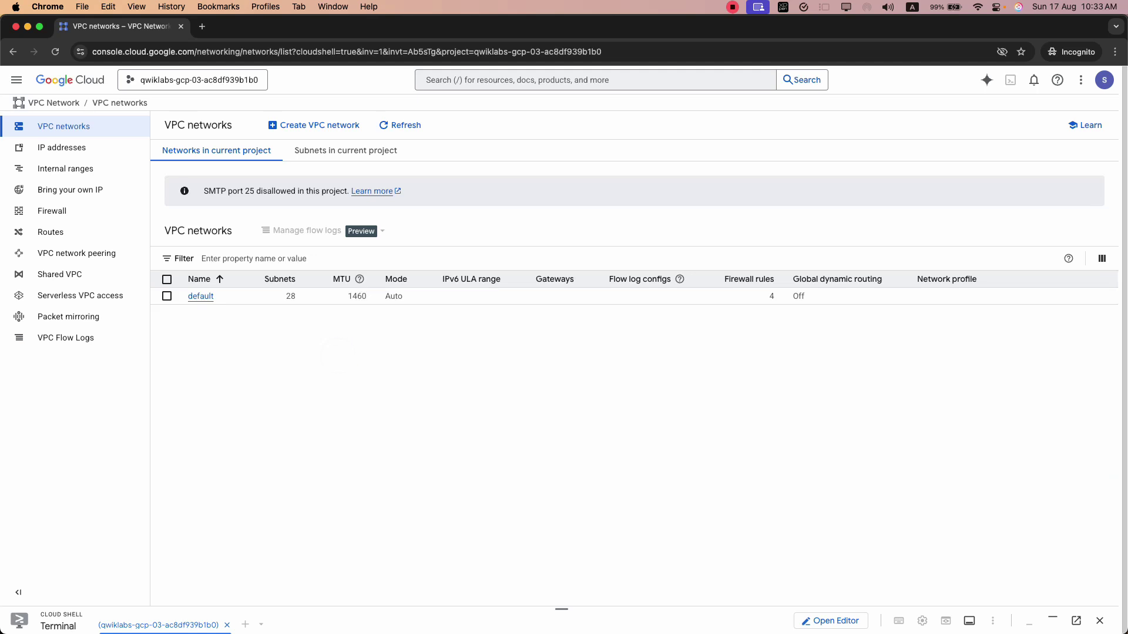
- Start creating a VPC network and name it privatenet, using the name given in the lab instructions
{"action": "key", "text": "super+grave"}
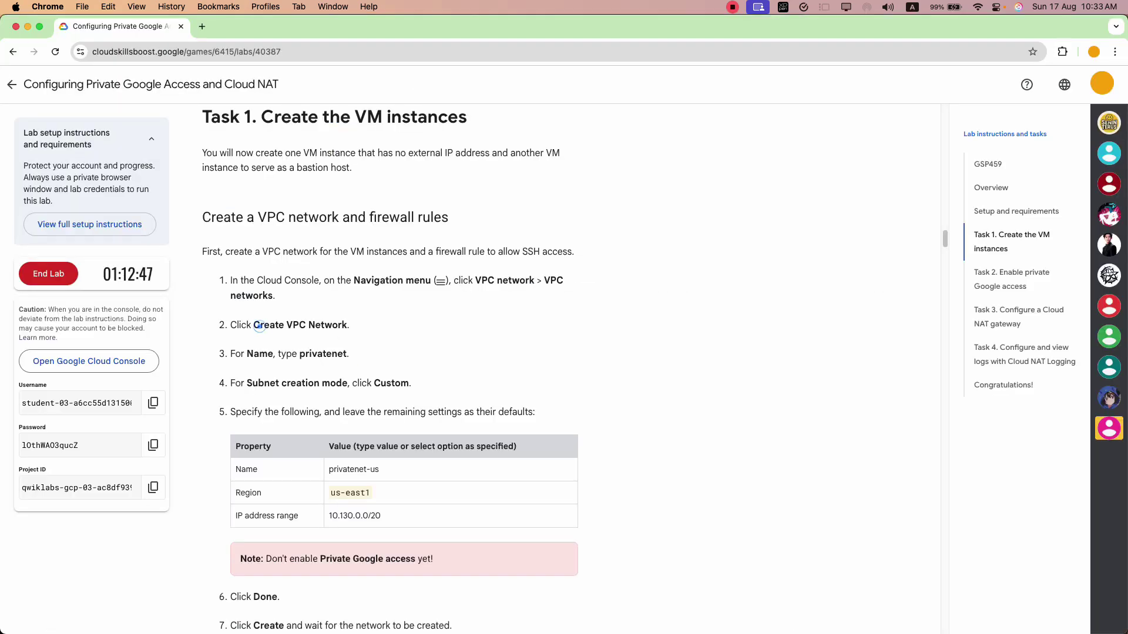
{"action": "double_click", "coordinate": [321, 354]}
{"action": "key", "text": "super+c"}
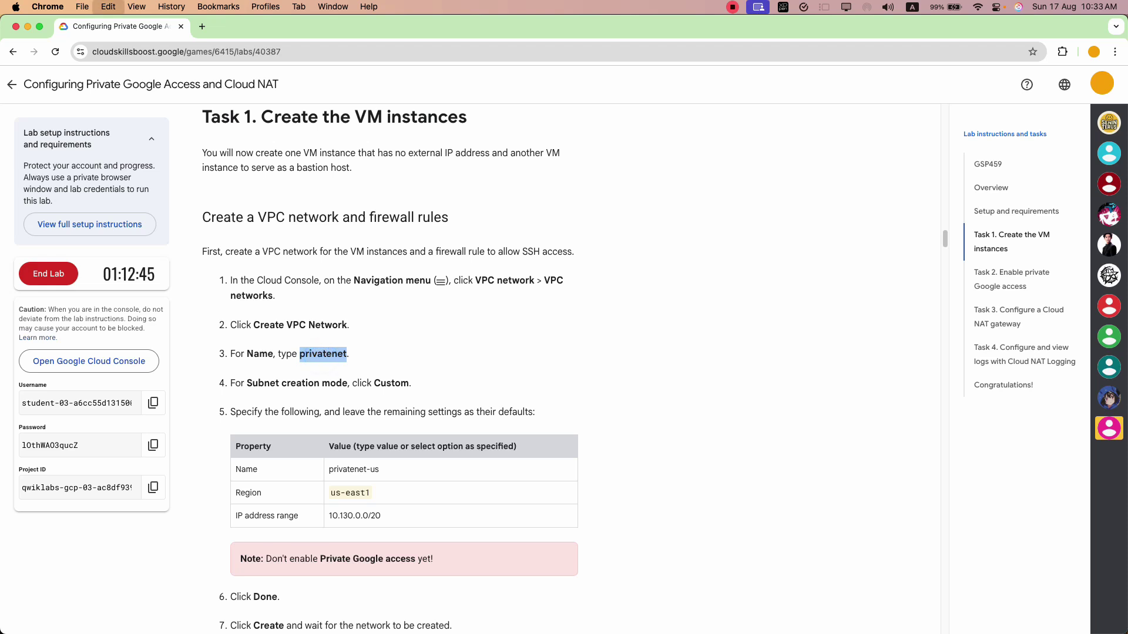
{"action": "key", "text": "super+grave"}
{"action": "left_click", "coordinate": [280, 118]}
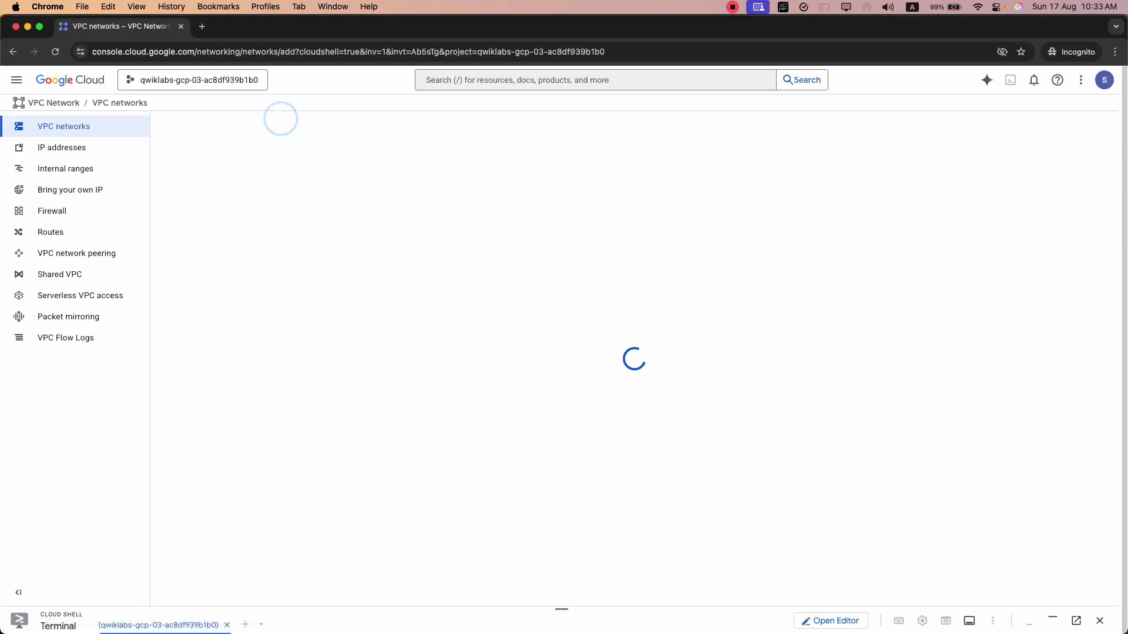
{"action": "left_click", "coordinate": [264, 169]}
{"action": "key", "text": "super+v"}
- Check the VPC network form's subnet creation mode and subnet fields against the settings listed in the Task 1 instructions
{"action": "key", "text": "super+grave"}
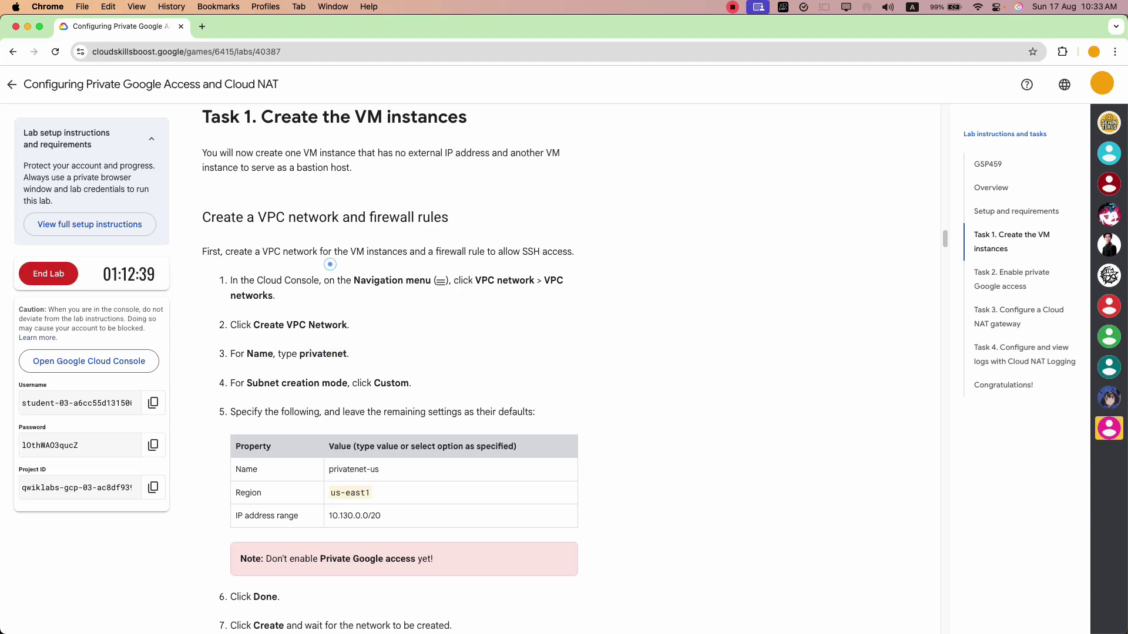
{"action": "scroll", "coordinate": [329, 259], "scroll_direction": "down", "scroll_amount": 2}
{"action": "scroll", "coordinate": [390, 367], "scroll_direction": "down", "scroll_amount": 1}
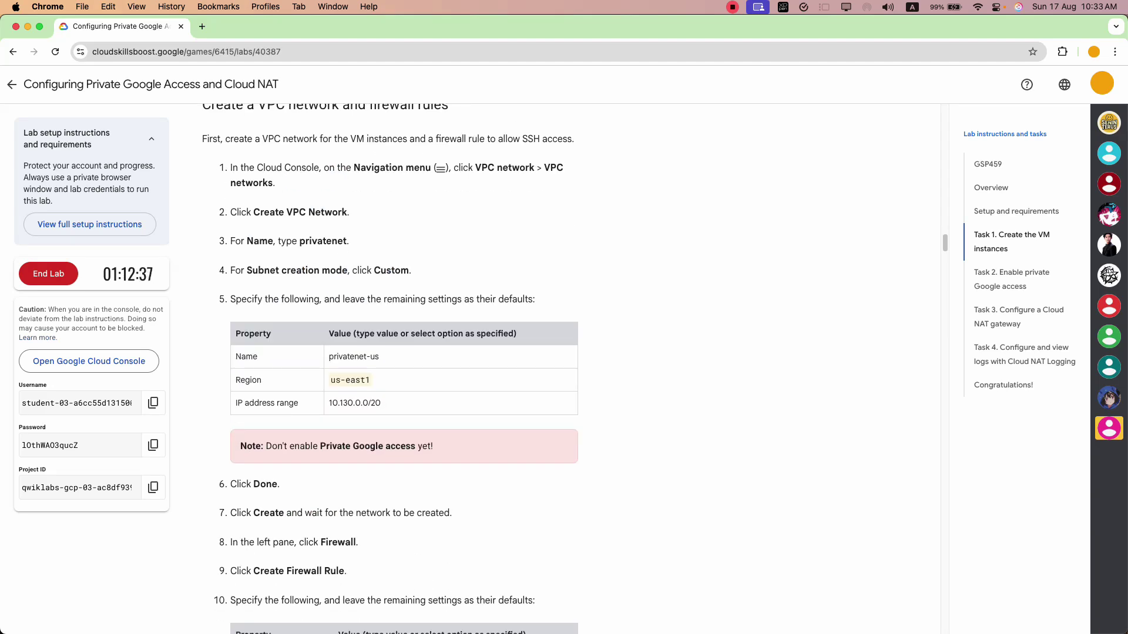
{"action": "key", "text": "super+grave"}
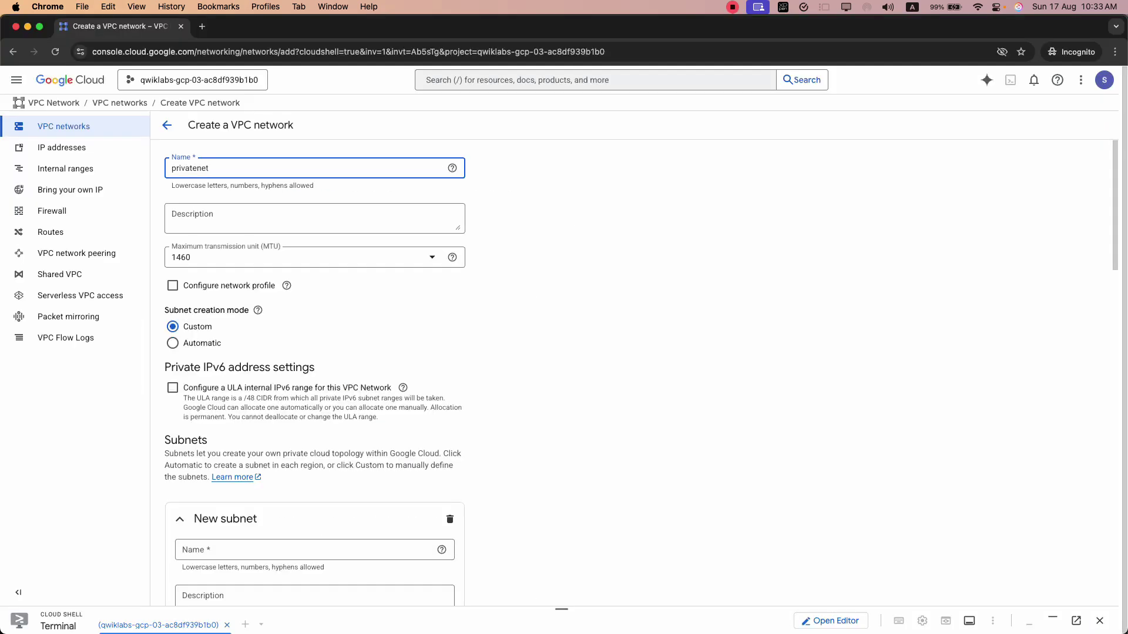
{"action": "key", "text": "super+grave"}
{"action": "scroll", "coordinate": [390, 369], "scroll_direction": "down", "scroll_amount": 1}
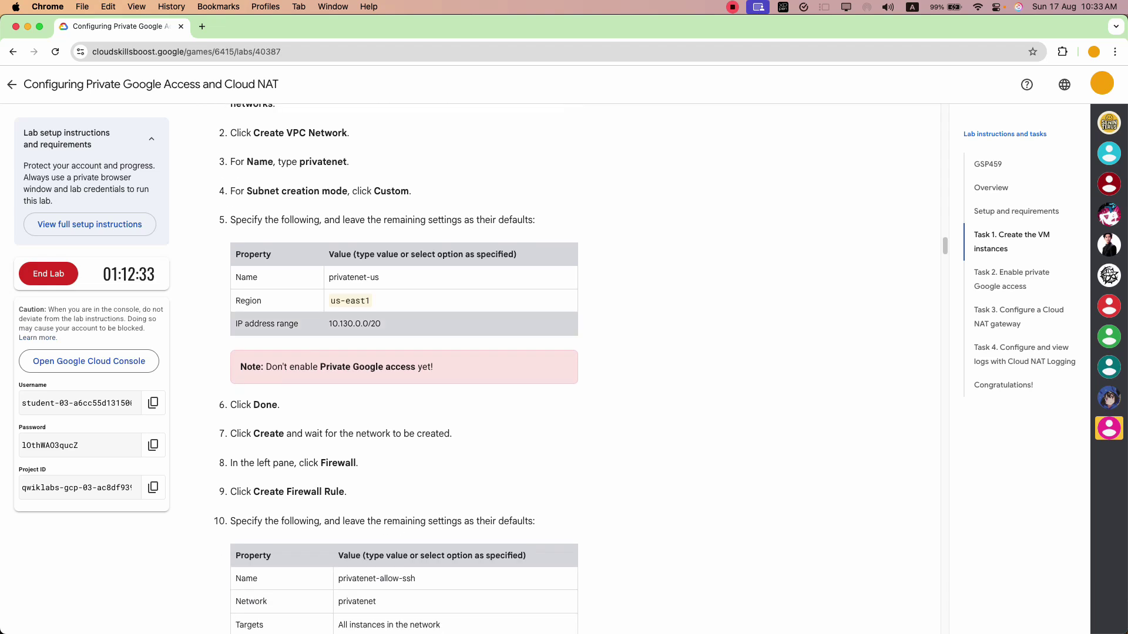
{"action": "key", "text": "super+grave"}
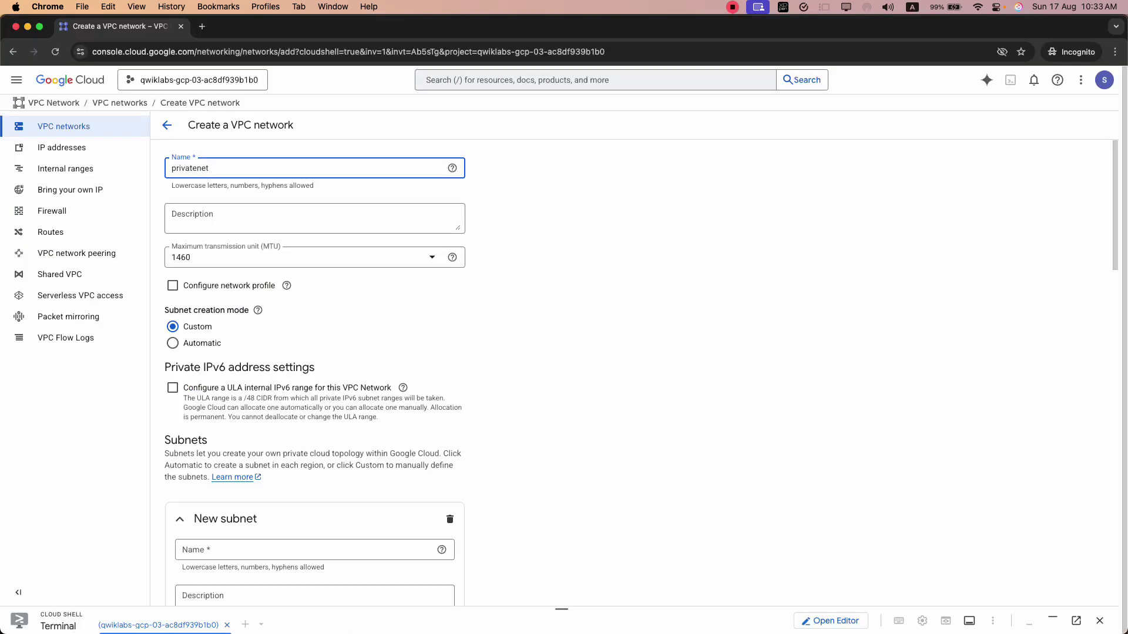
{"action": "key", "text": "super+grave"}
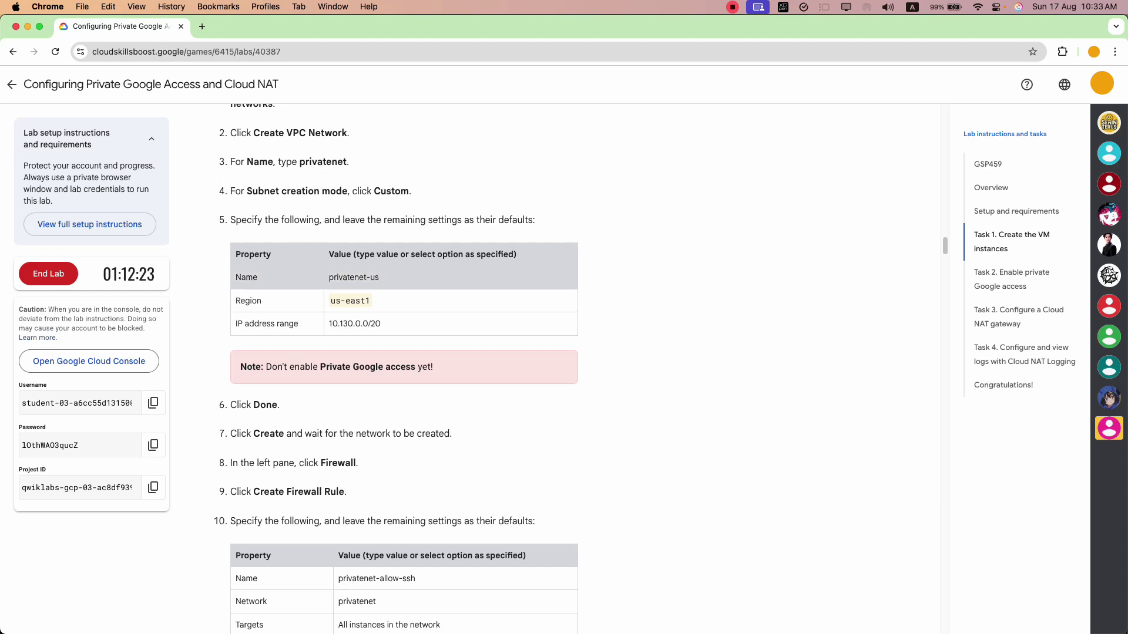
- Name the new subnet privatenet-us, copying the name from the lab instructions
{"action": "left_click", "coordinate": [388, 277]}
{"action": "key", "text": "super+grave"}
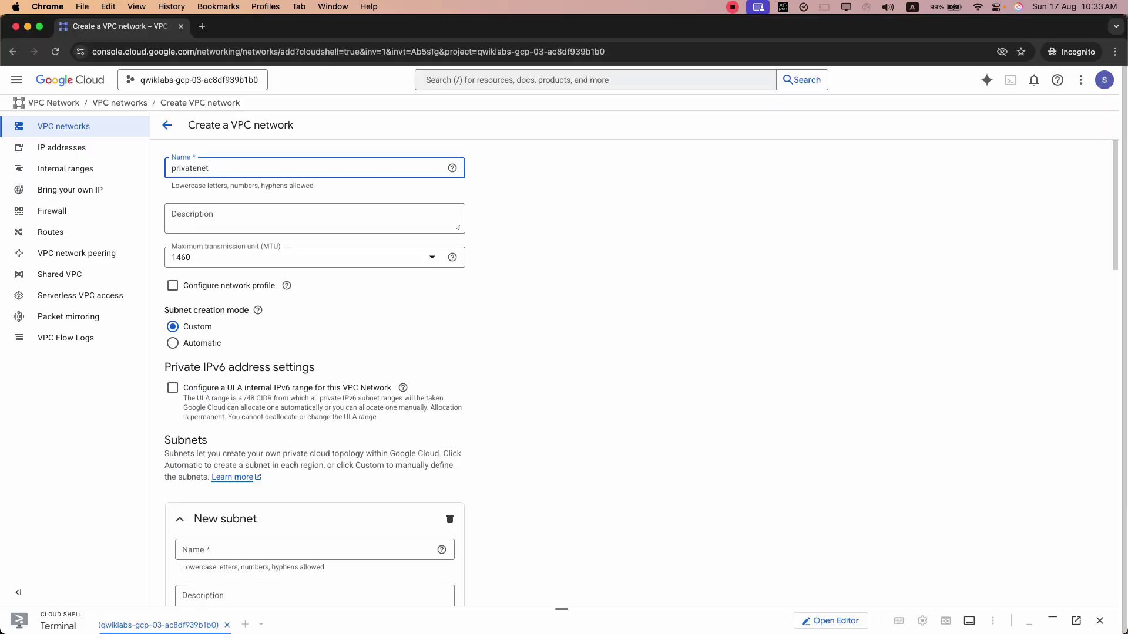
{"action": "scroll", "coordinate": [314, 352], "scroll_direction": "down", "scroll_amount": 6}
{"action": "left_click", "coordinate": [249, 203]}
{"action": "key", "text": "super+v"}
- Set the privatenet-us subnet's region to us-east1 (South Carolina), as given in the lab instructions
{"action": "key", "text": "super+grave"}
{"action": "left_click", "coordinate": [367, 309]}
{"action": "left_click_drag", "start_coordinate": [369, 306], "coordinate": [330, 303]}
{"action": "key", "text": "super+c"}
{"action": "key", "text": "super+grave"}
{"action": "left_click", "coordinate": [259, 292]}
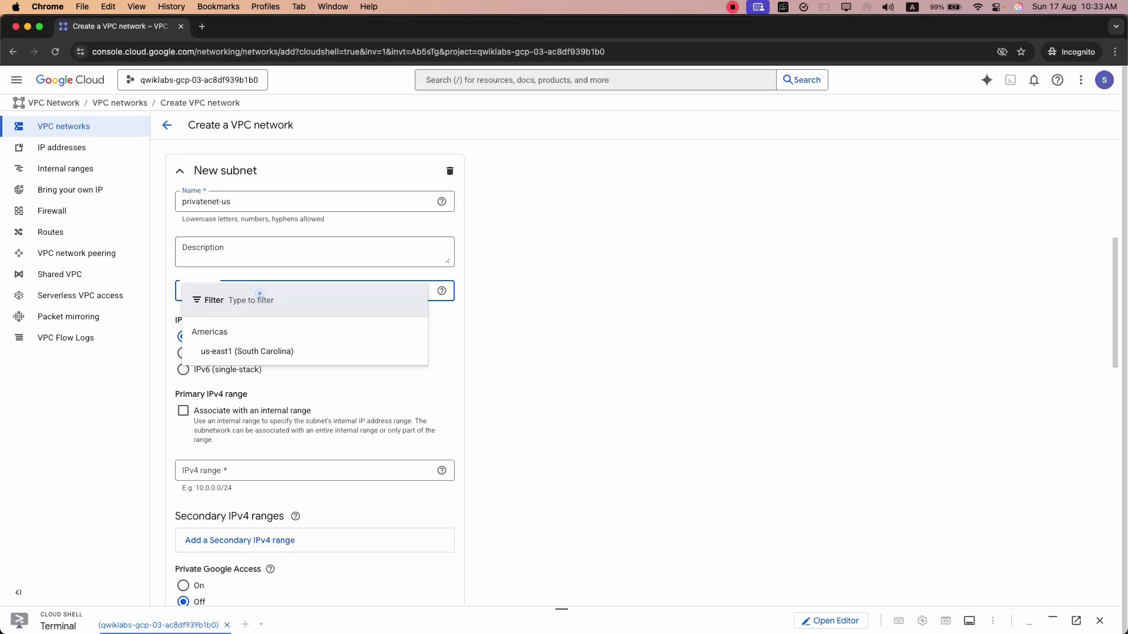
{"action": "key", "text": "super+v"}
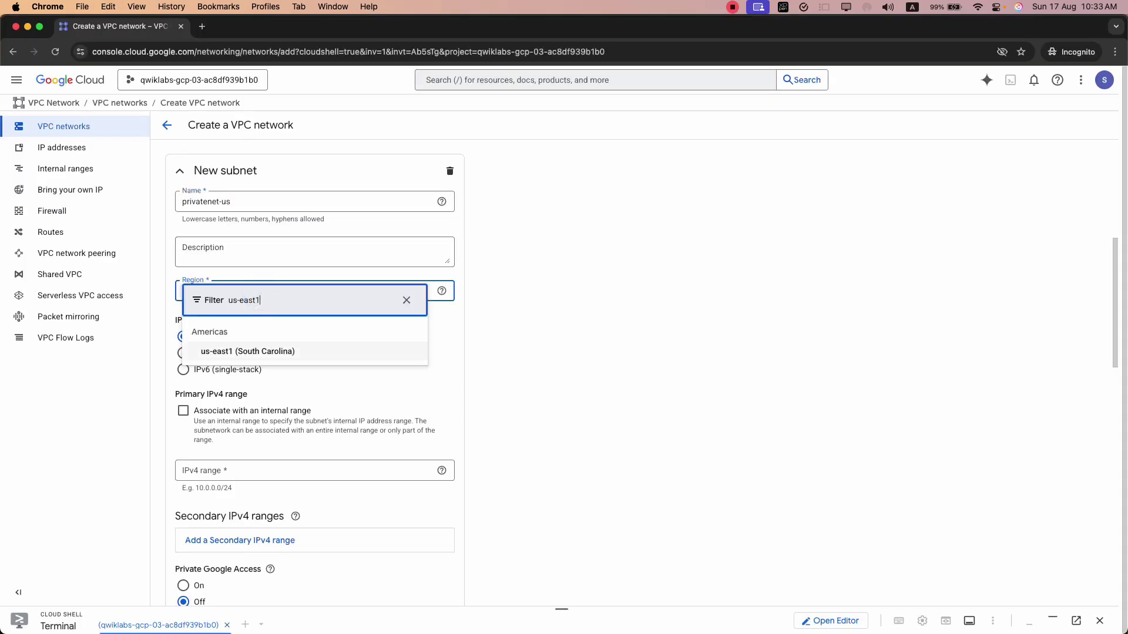
{"action": "left_click", "coordinate": [261, 350]}
- Set the subnet's primary IPv4 range to 10.130.0.0/20, copied from the lab instructions
{"action": "key", "text": "super+grave"}
{"action": "left_click_drag", "start_coordinate": [385, 332], "coordinate": [329, 324]}
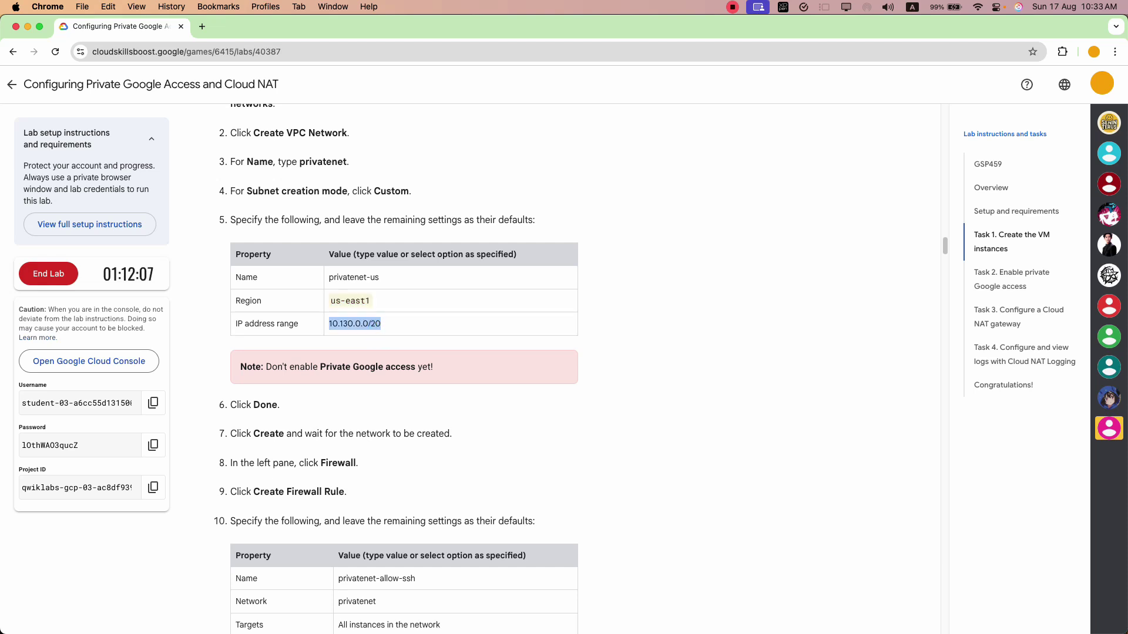
{"action": "key", "text": "super+grave"}
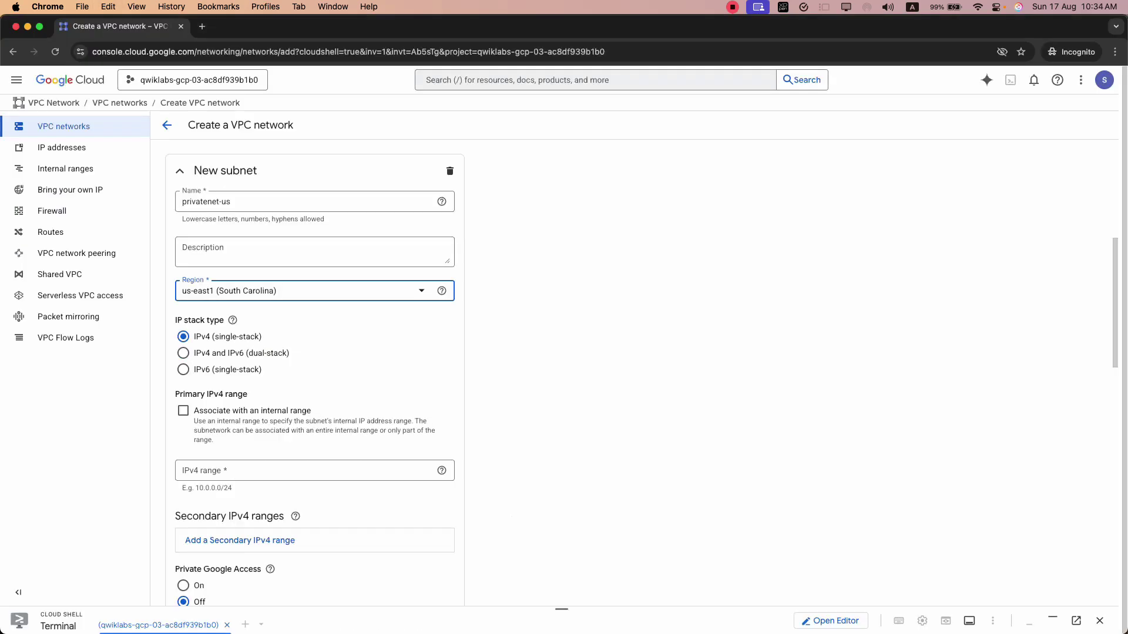
{"action": "left_click", "coordinate": [229, 468]}
{"action": "key", "text": "super+v"}
{"action": "scroll", "coordinate": [315, 376], "scroll_direction": "down", "scroll_amount": 1}
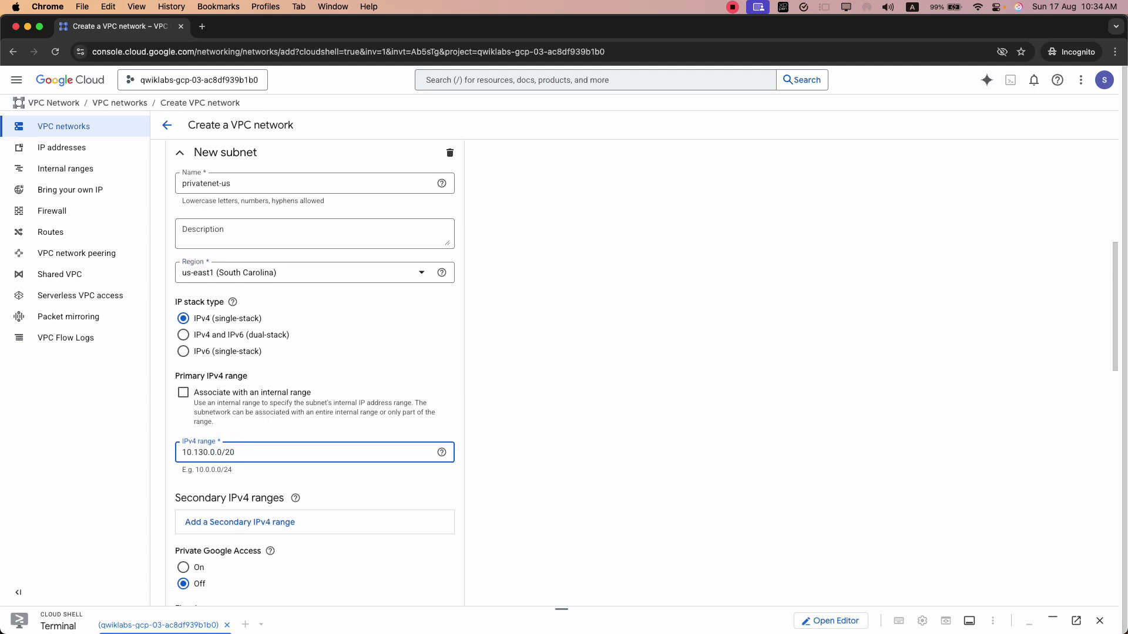
- Check the lab's note on Private Google Access and finish the privatenet-us subnet, leaving its remaining settings at their defaults
{"action": "key", "text": "super+grave"}
{"action": "scroll", "coordinate": [390, 368], "scroll_direction": "down", "scroll_amount": 5}
{"action": "key", "text": "super+grave"}
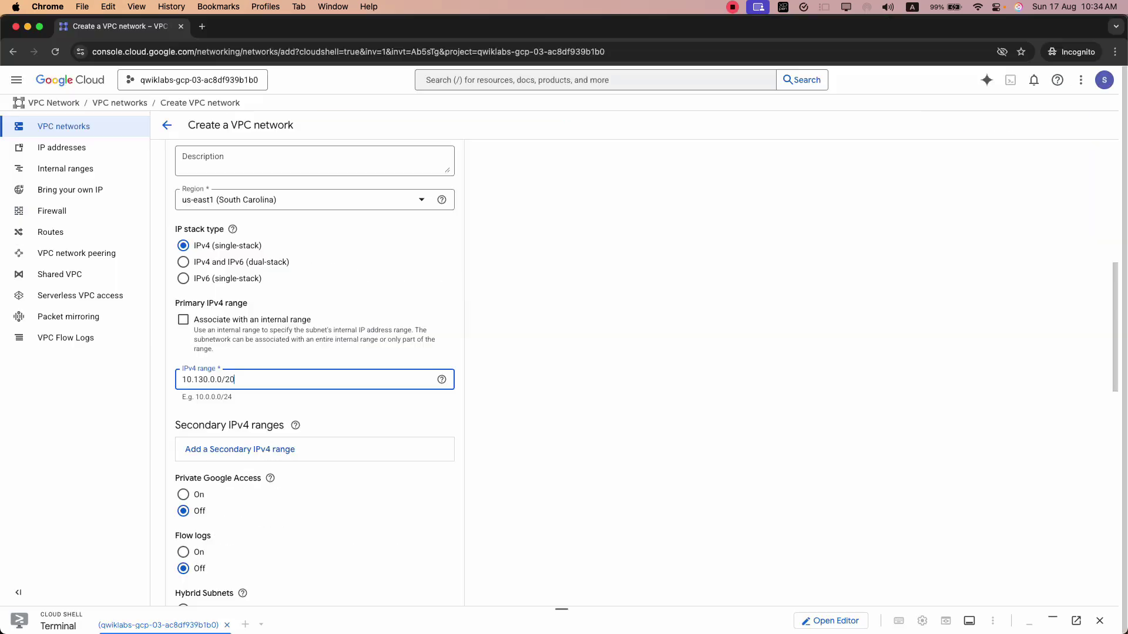
{"action": "scroll", "coordinate": [315, 376], "scroll_direction": "down", "scroll_amount": 5}
{"action": "left_click", "coordinate": [432, 319]}
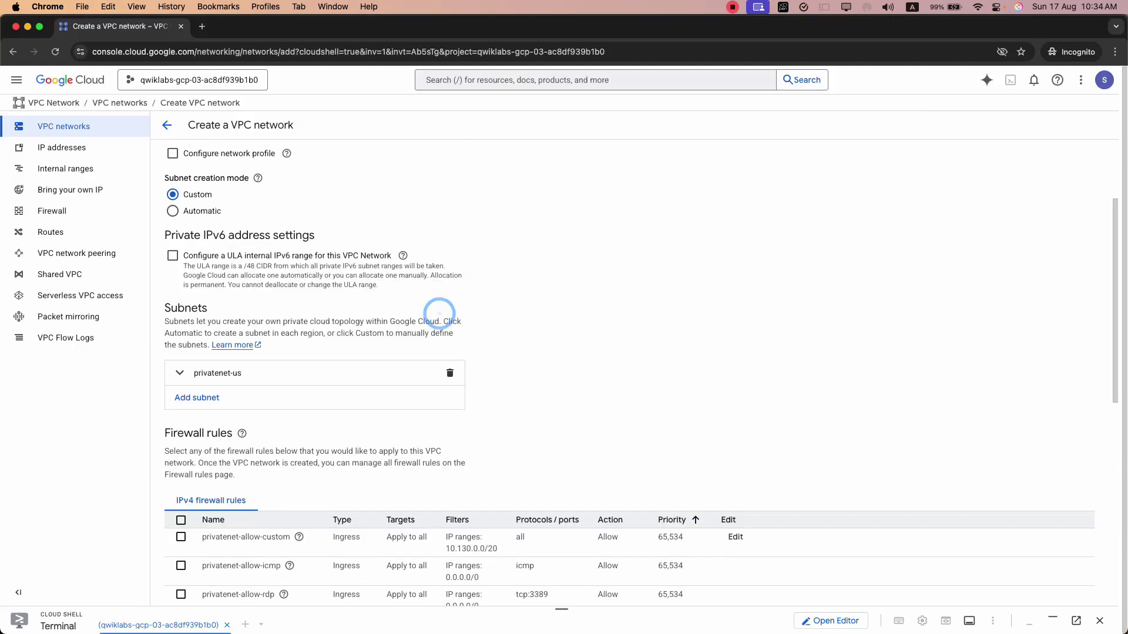
- Compare the rest of the VPC network form with the lab steps for creating the network and opening the firewall page
{"action": "key", "text": "super+grave"}
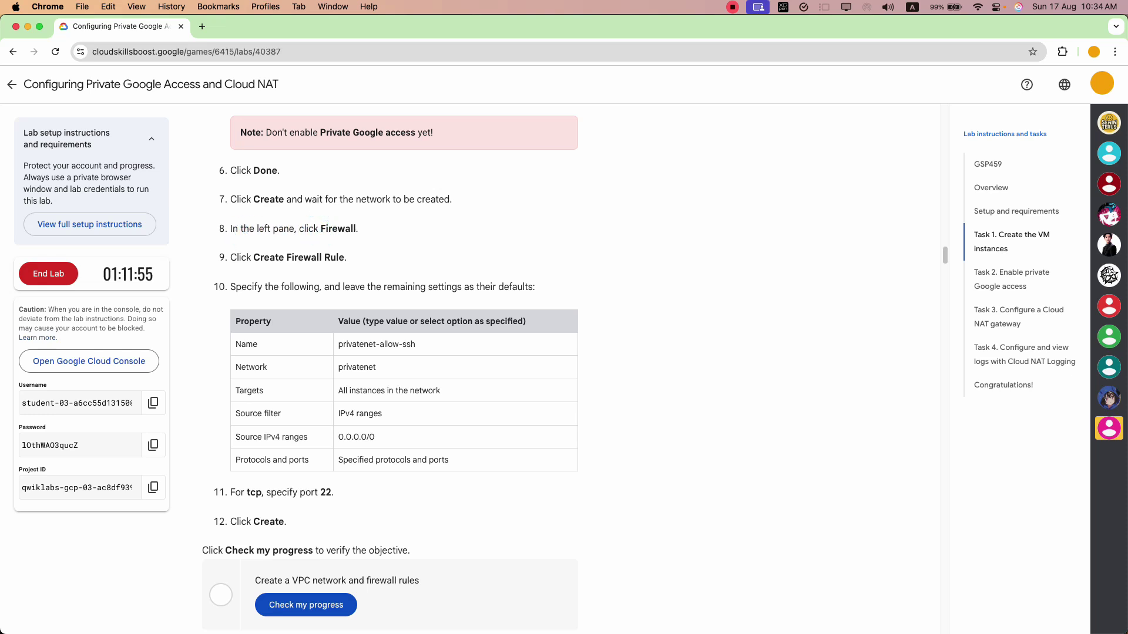
{"action": "key", "text": "super+grave"}
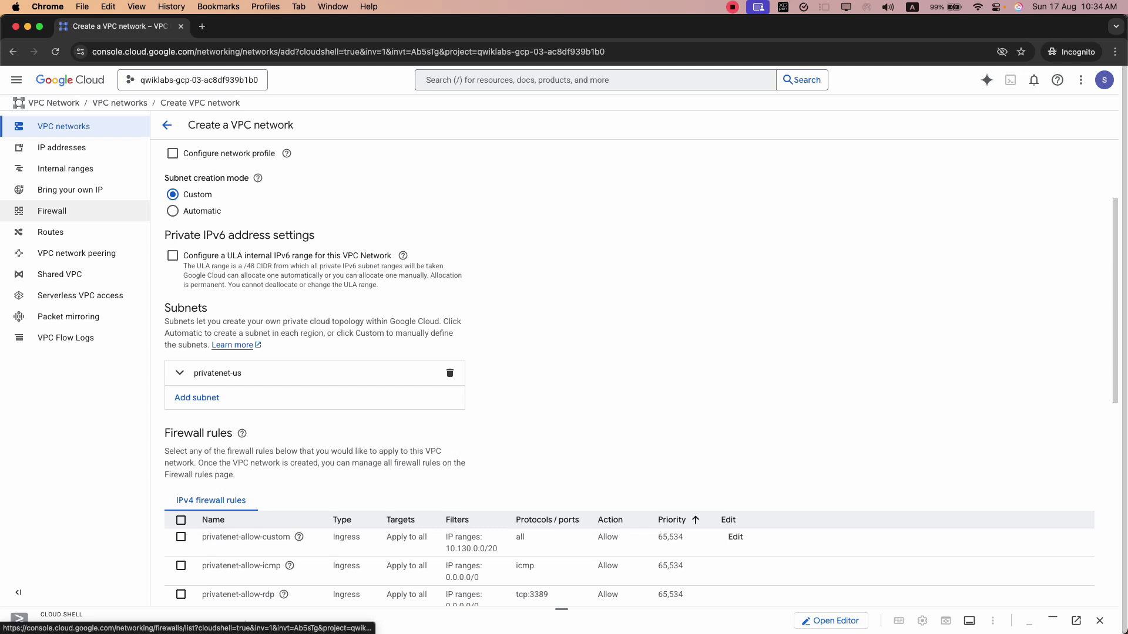
{"action": "scroll", "coordinate": [634, 353], "scroll_direction": "down", "scroll_amount": 10}
{"action": "key", "text": "super+grave"}
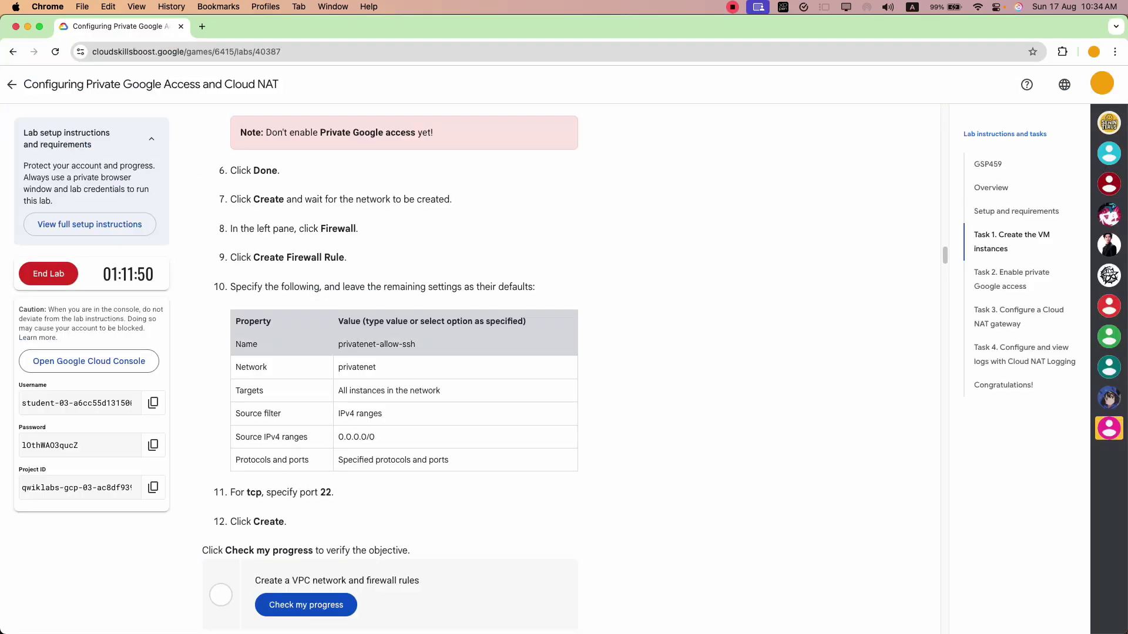
{"action": "scroll", "coordinate": [404, 368], "scroll_direction": "up", "scroll_amount": 3}
{"action": "left_click_drag", "start_coordinate": [222, 398], "coordinate": [317, 399]}
{"action": "left_click", "coordinate": [317, 398]}
{"action": "key", "text": "super+grave"}
{"action": "key", "text": "super+grave"}
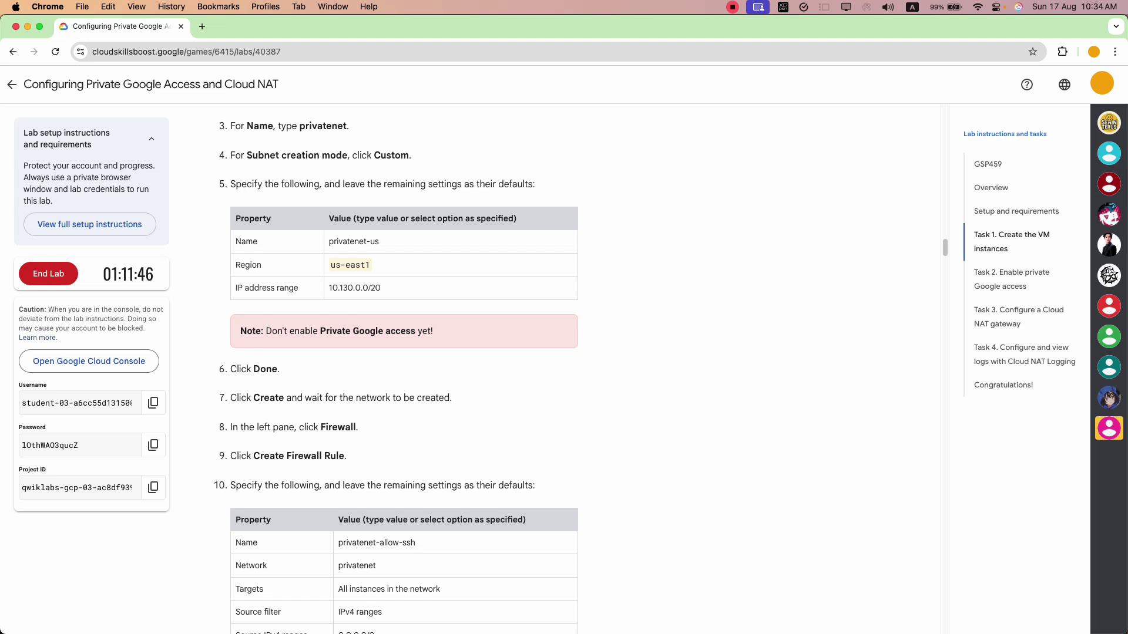
{"action": "left_click_drag", "start_coordinate": [338, 399], "coordinate": [439, 399]}
{"action": "left_click", "coordinate": [438, 398]}
{"action": "key", "text": "super+grave"}
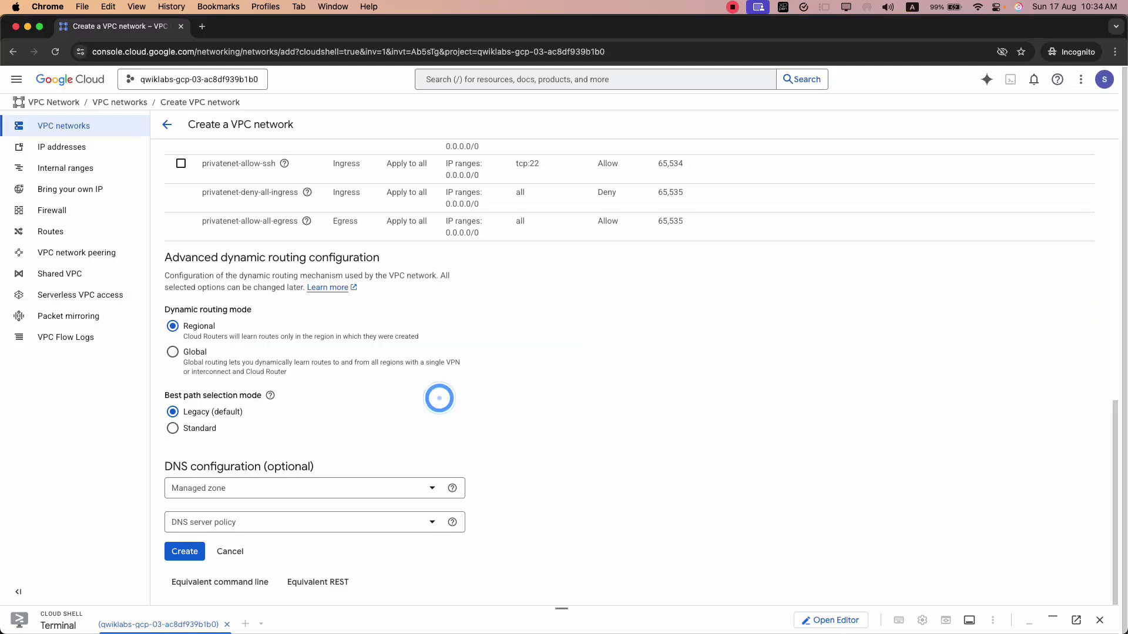
- Create the privatenet VPC network and follow its creation status in the list and notifications
{"action": "left_click", "coordinate": [185, 551]}
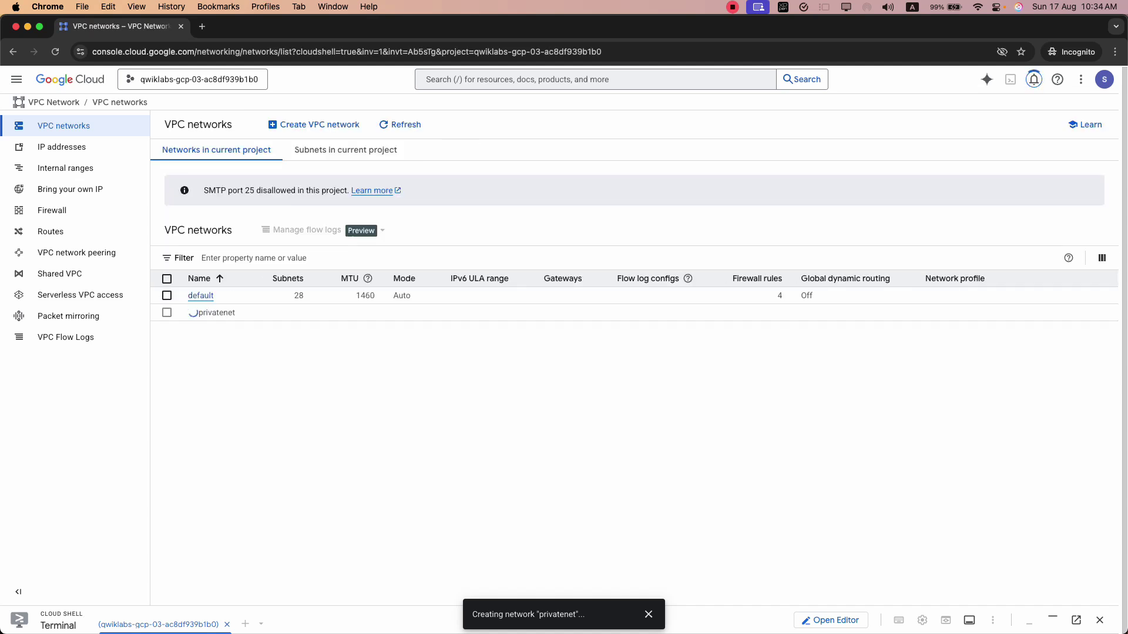
{"action": "left_click", "coordinate": [648, 614]}
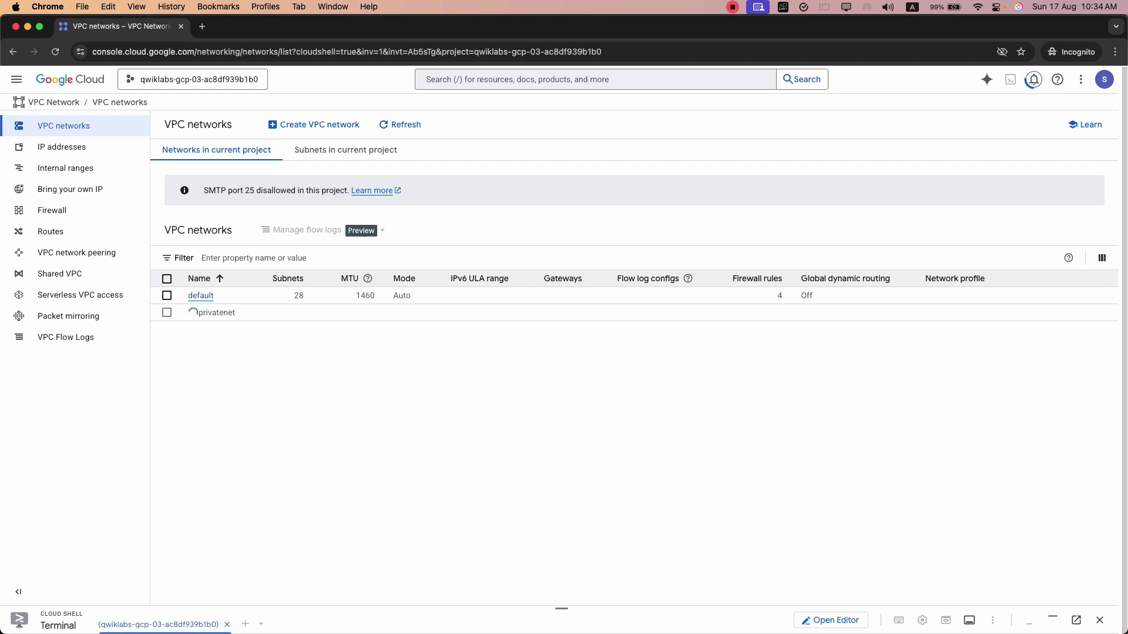
{"action": "key", "text": "super+grave"}
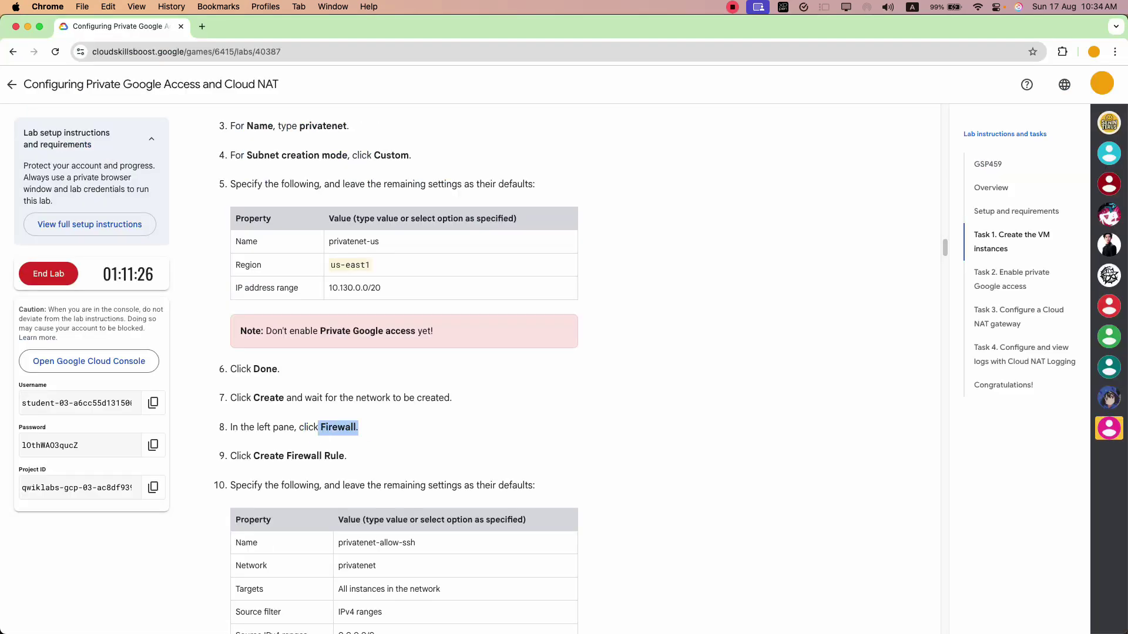
{"action": "key", "text": "super+grave"}
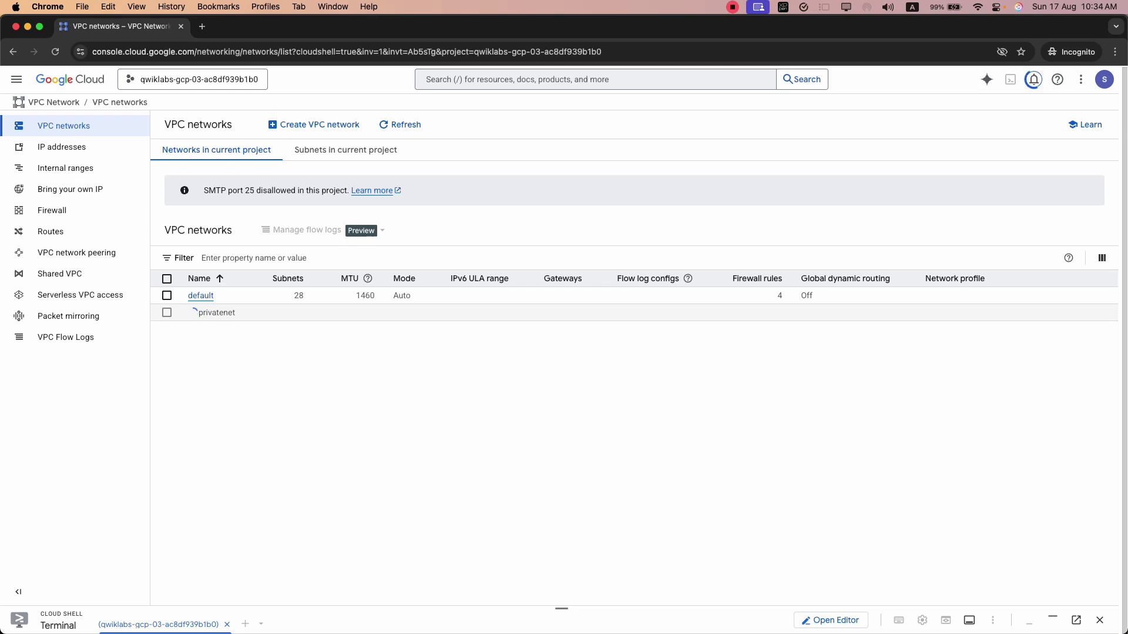
{"action": "left_click", "coordinate": [388, 124]}
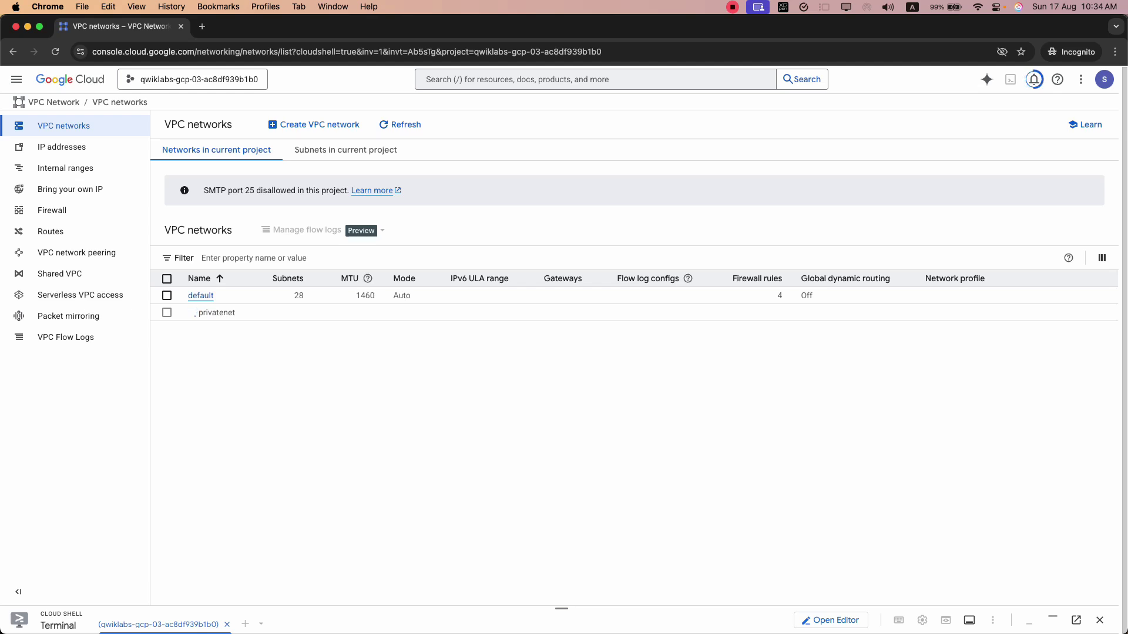
{"action": "left_click", "coordinate": [1034, 79]}
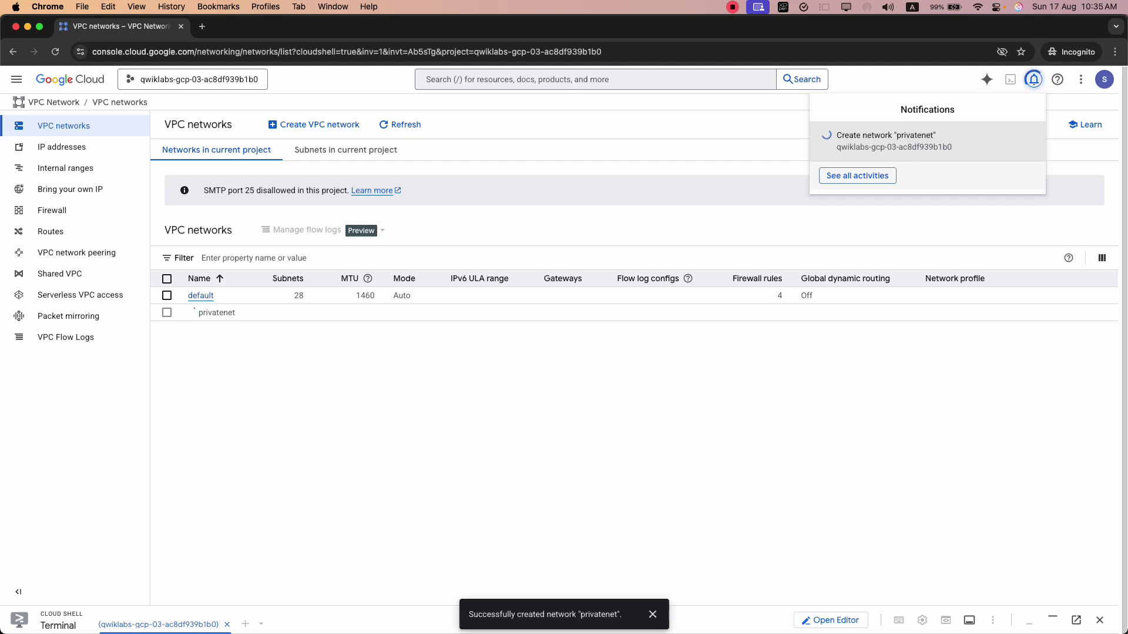
{"action": "left_click", "coordinate": [657, 384]}
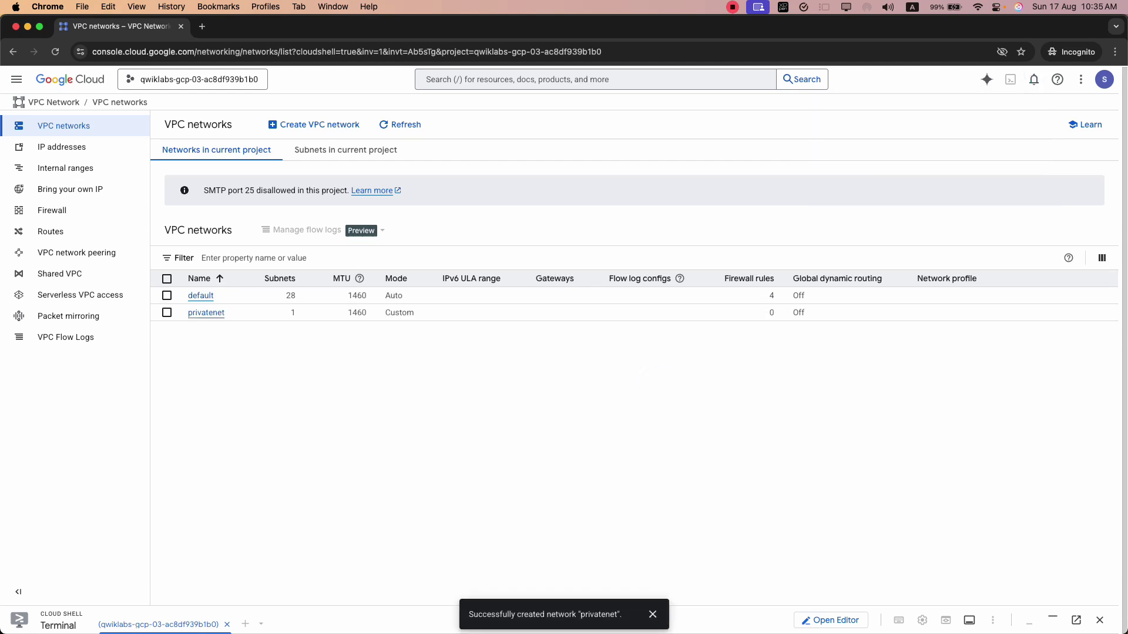
{"action": "left_click", "coordinate": [1033, 79]}
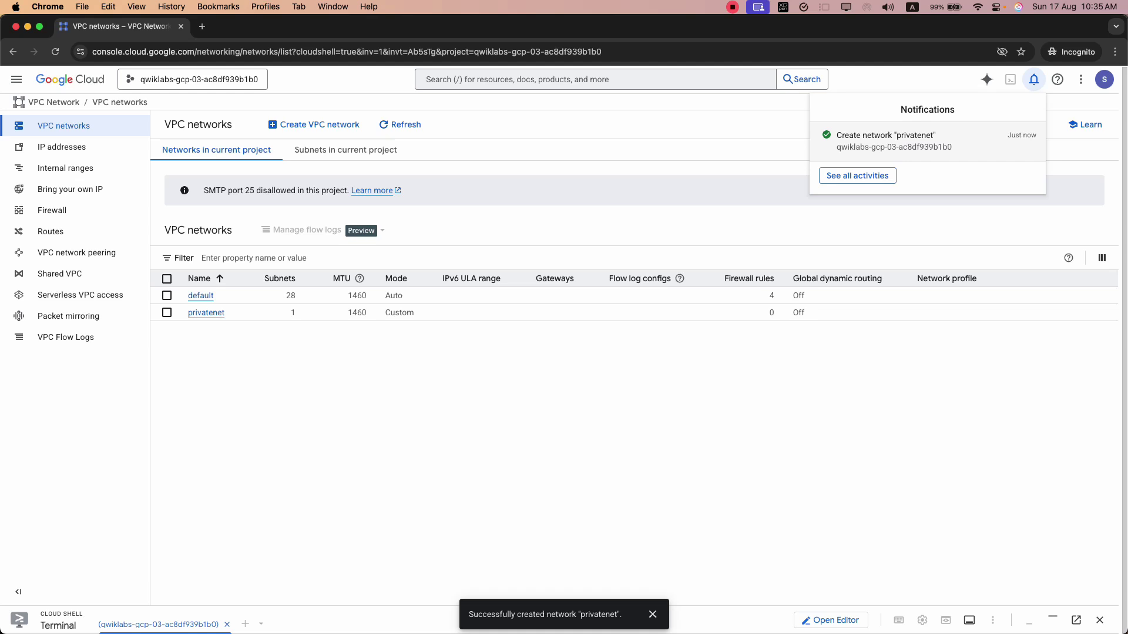
{"action": "left_click", "coordinate": [530, 407]}
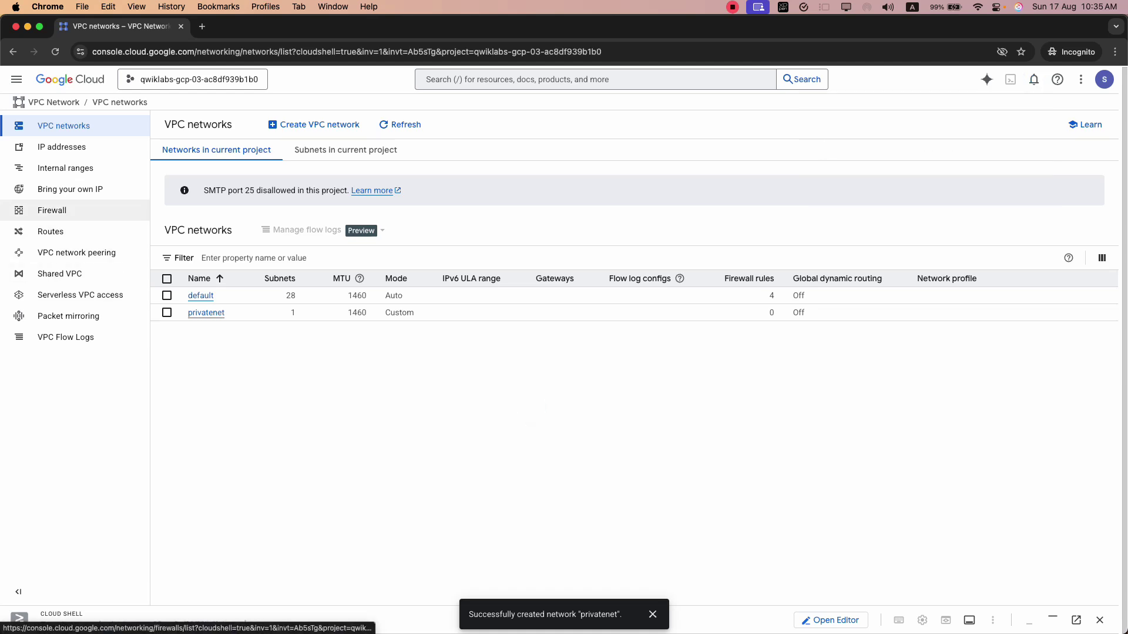
- Open the project's firewall page and check which firewall item the lab instructions ask to create
{"action": "left_click", "coordinate": [61, 213]}
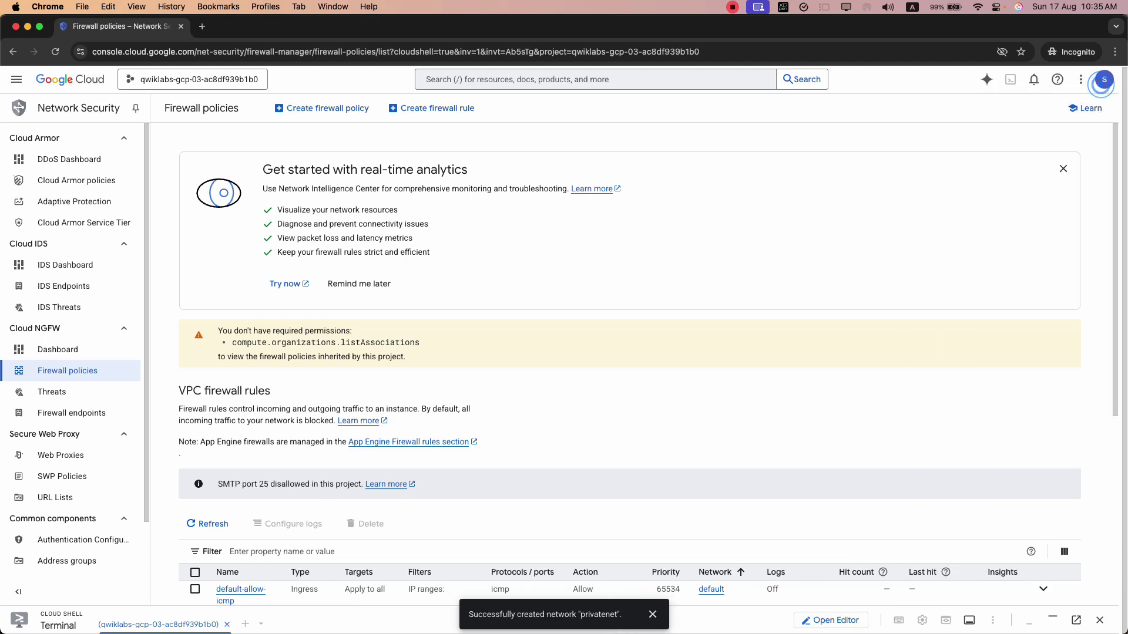
{"action": "key", "text": "super+grave"}
{"action": "left_click_drag", "start_coordinate": [254, 357], "coordinate": [345, 357]}
{"action": "scroll", "coordinate": [353, 360], "scroll_direction": "down", "scroll_amount": 2}
{"action": "key", "text": "super+grave"}
{"action": "left_click", "coordinate": [322, 108]}
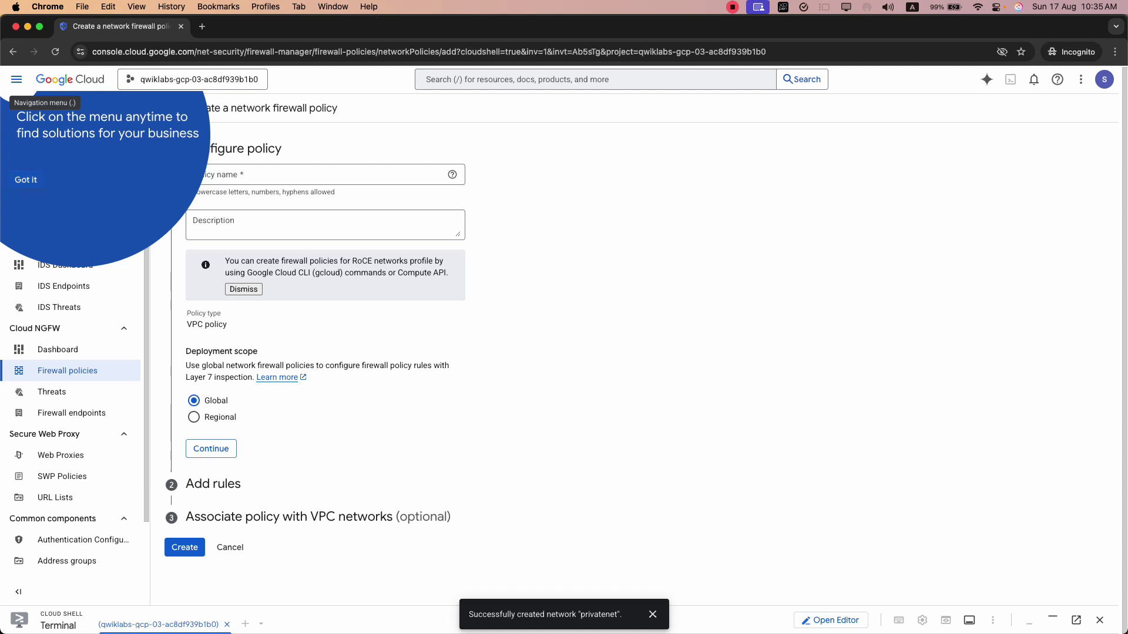
{"action": "left_click", "coordinate": [25, 179]}
{"action": "left_click", "coordinate": [172, 108]}
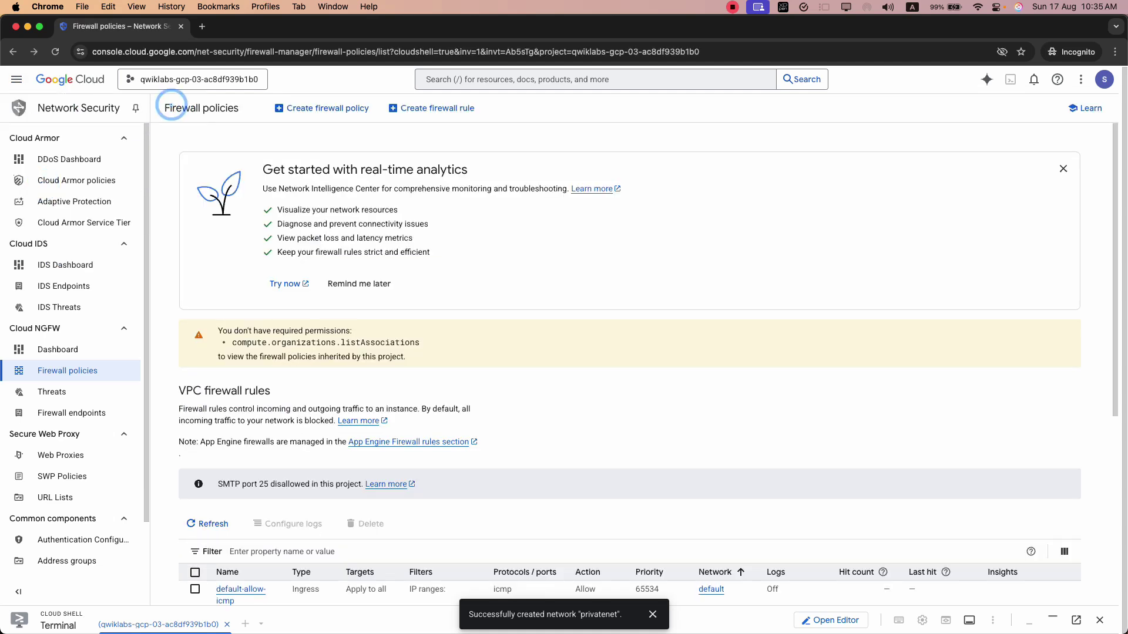
- Start creating a firewall rule and name it privatenet-allow-ssh, copying the name from the lab instructions
{"action": "left_click", "coordinate": [445, 110]}
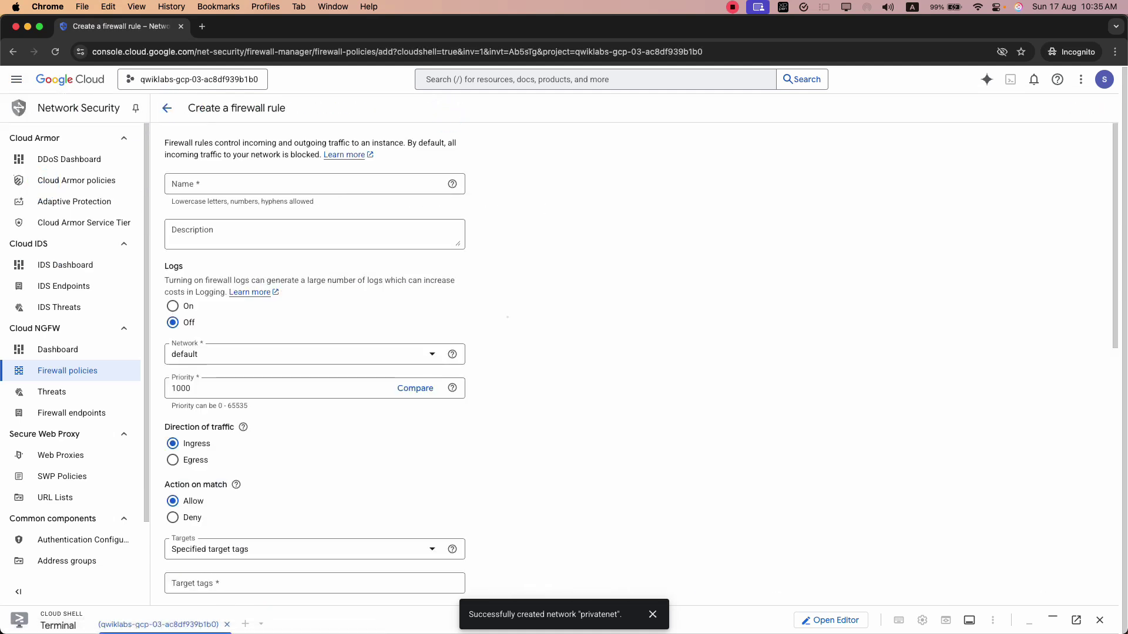
{"action": "key", "text": "super+grave"}
{"action": "scroll", "coordinate": [503, 315], "scroll_direction": "down", "scroll_amount": 2}
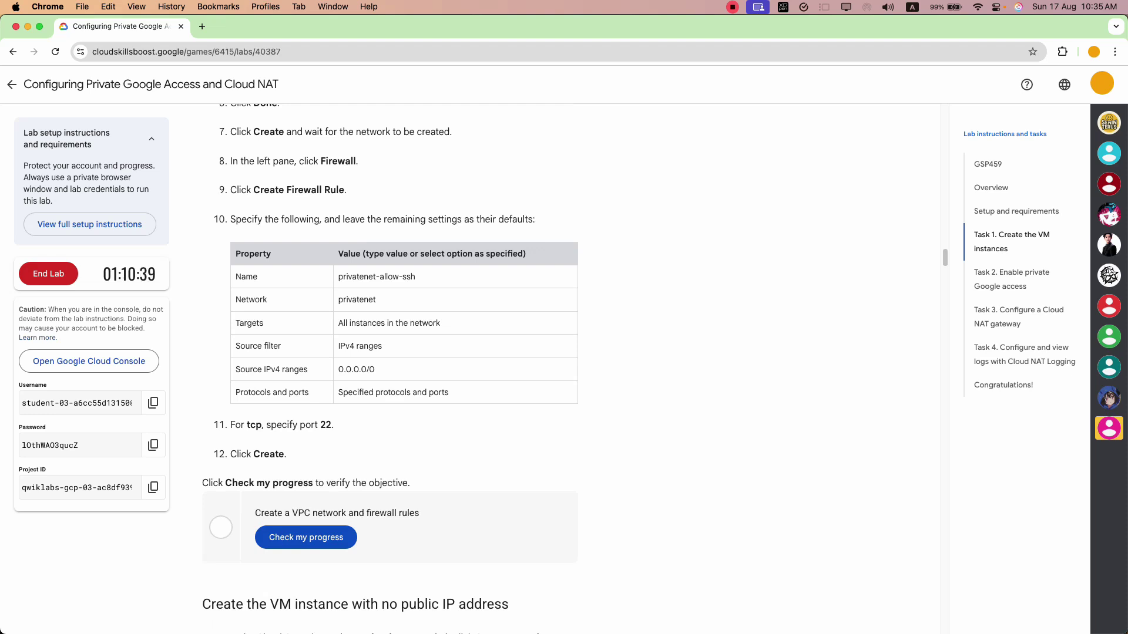
{"action": "left_click", "coordinate": [404, 256]}
{"action": "triple_click", "coordinate": [431, 276]}
{"action": "key", "text": "super+c"}
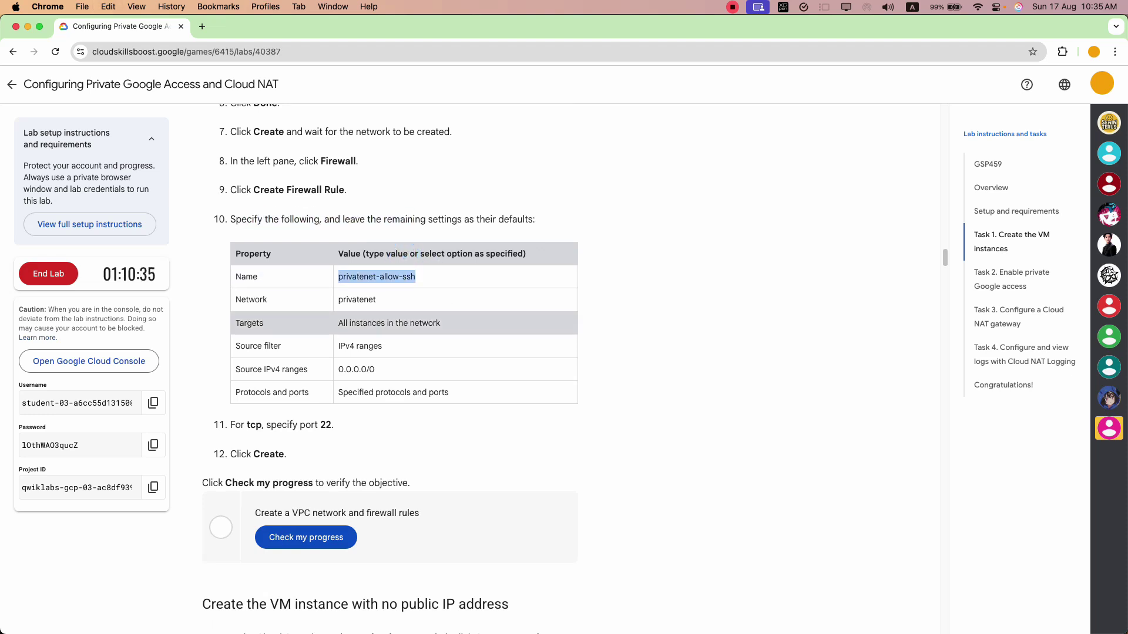
{"action": "key", "text": "super+Tab"}
{"action": "left_click", "coordinate": [264, 181]}
{"action": "key", "text": "super+v"}
- Set the firewall rule's network to privatenet, as listed in the lab instructions
{"action": "key", "text": "super+Tab"}
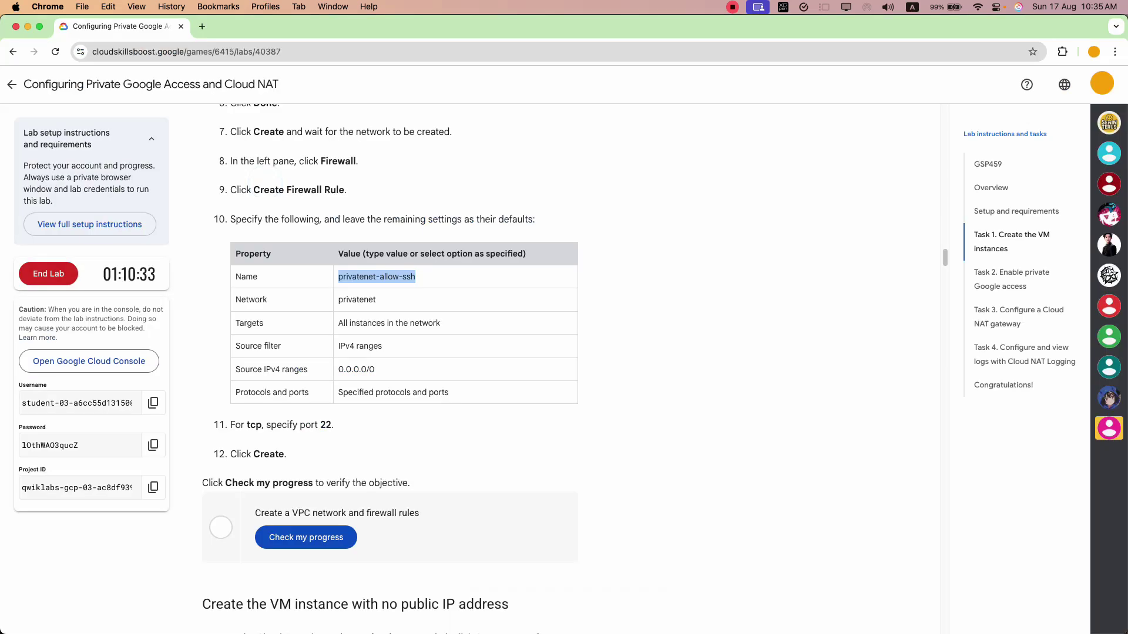
{"action": "triple_click", "coordinate": [386, 294]}
{"action": "key", "text": "super+c"}
{"action": "key", "text": "super+Tab"}
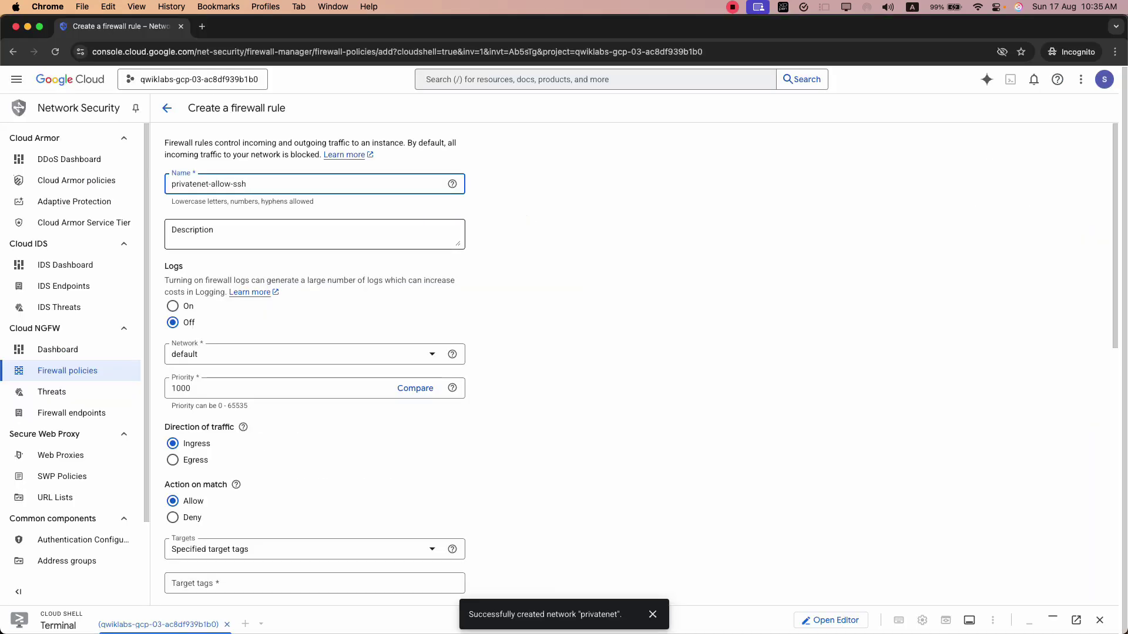
{"action": "scroll", "coordinate": [253, 294], "scroll_direction": "down", "scroll_amount": 2}
{"action": "left_click", "coordinate": [252, 294]}
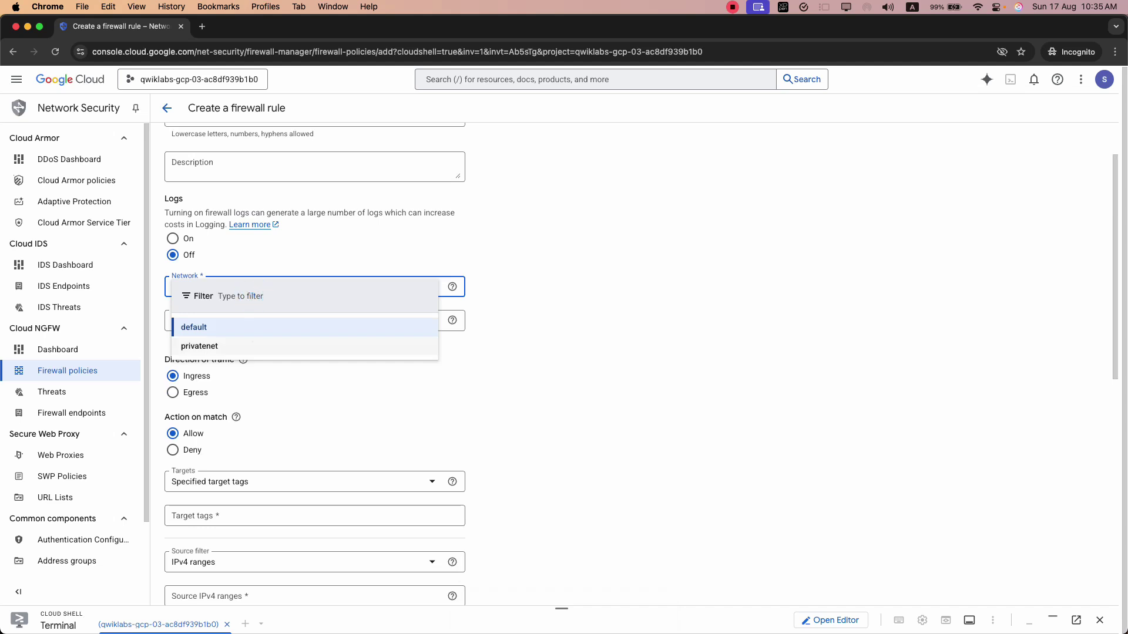
{"action": "left_click", "coordinate": [252, 346]}
{"action": "left_click", "coordinate": [466, 358]}
- Set the firewall rule's targets to All instances in the network, as specified in the lab instructions
{"action": "key", "text": "super+Tab"}
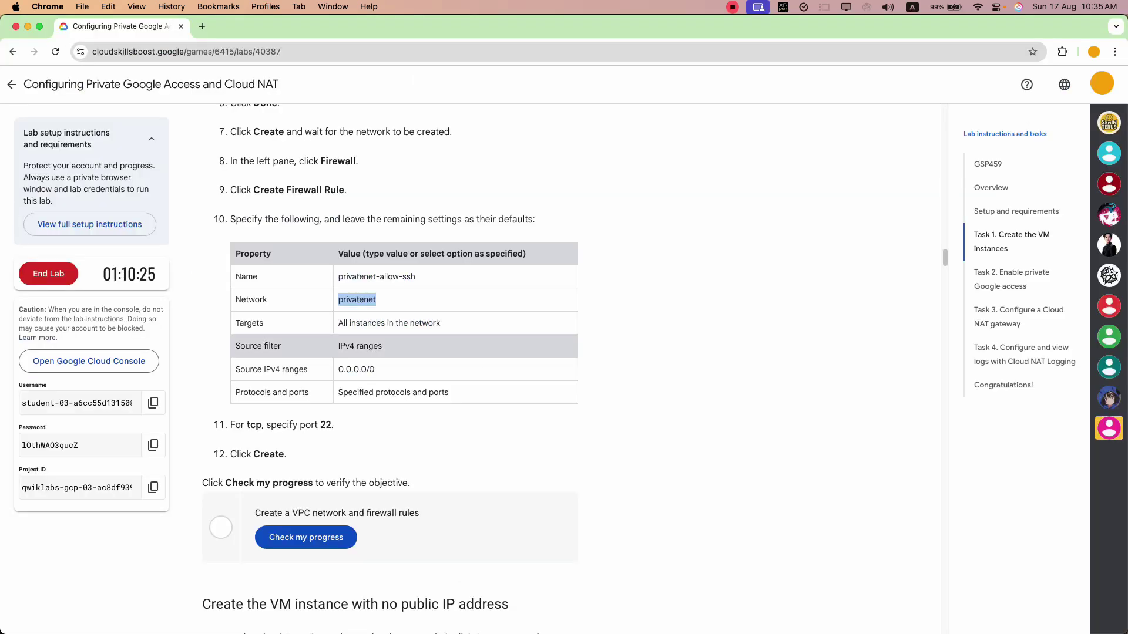
{"action": "scroll", "coordinate": [317, 335], "scroll_direction": "down", "scroll_amount": 1}
{"action": "key", "text": "super+Tab"}
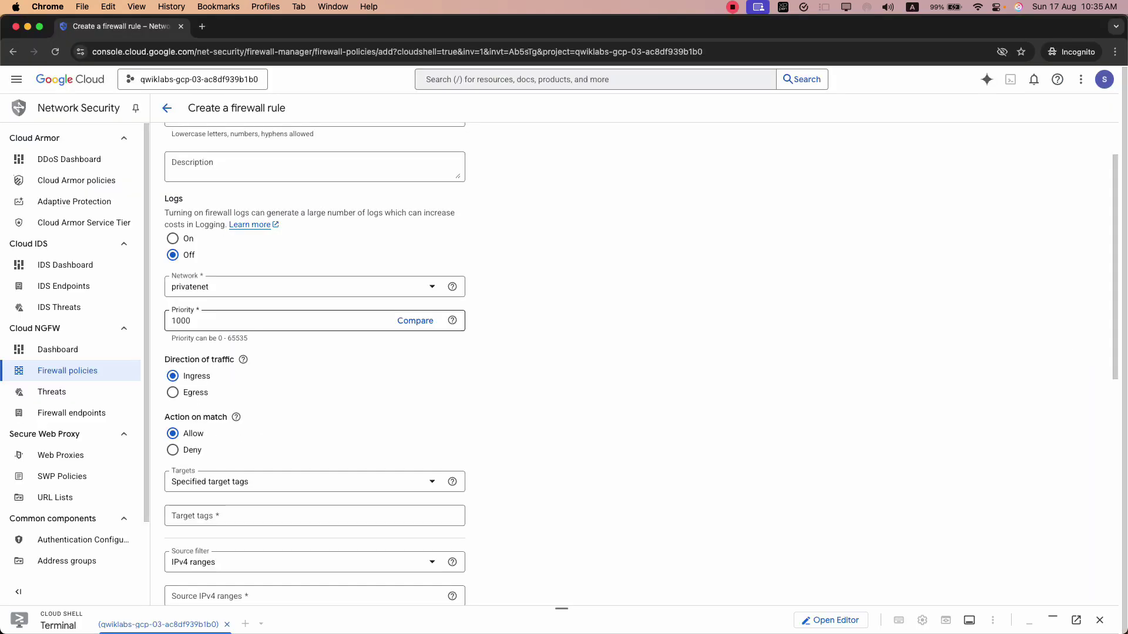
{"action": "scroll", "coordinate": [315, 364], "scroll_direction": "down", "scroll_amount": 2}
{"action": "scroll", "coordinate": [298, 352], "scroll_direction": "down", "scroll_amount": 2}
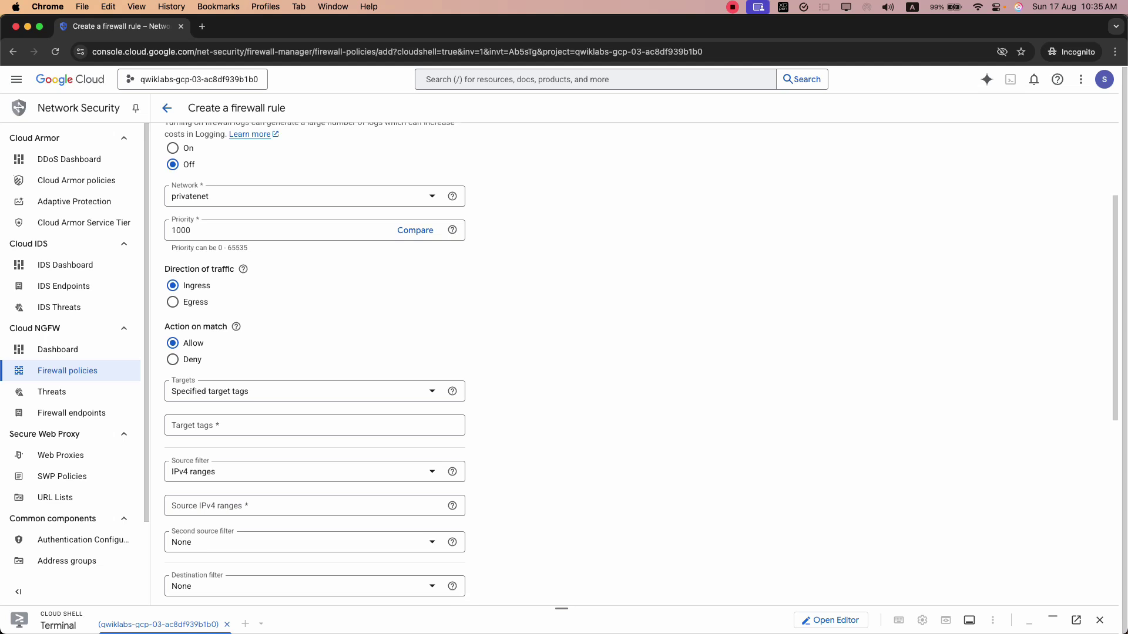
{"action": "left_click", "coordinate": [297, 339]}
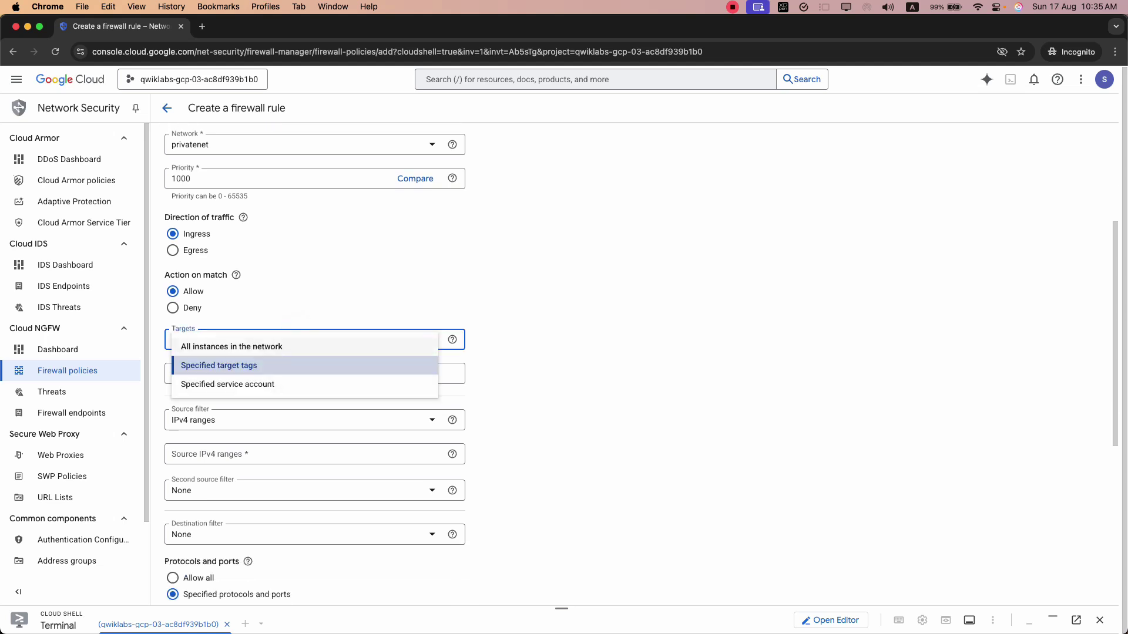
{"action": "left_click", "coordinate": [292, 346]}
- Check the source filter against the lab instructions and enter 0.0.0.0/0, copied from there, as the source IPv4 range
{"action": "key", "text": "super+Tab"}
{"action": "scroll", "coordinate": [400, 253], "scroll_direction": "down", "scroll_amount": 5}
{"action": "scroll", "coordinate": [400, 326], "scroll_direction": "up", "scroll_amount": 5}
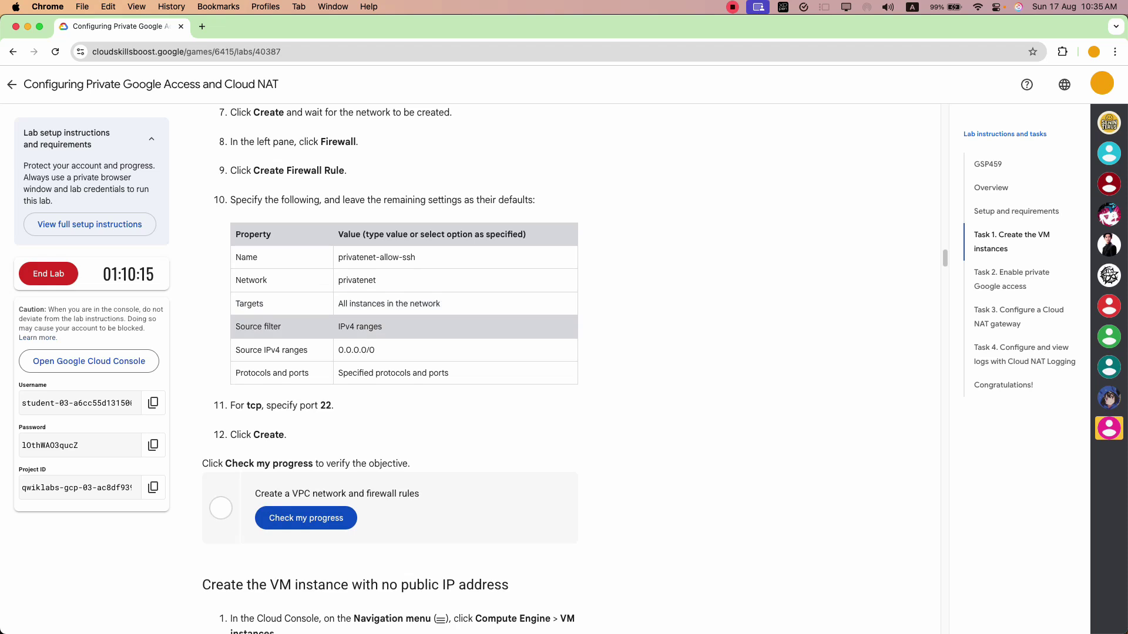
{"action": "triple_click", "coordinate": [386, 327]}
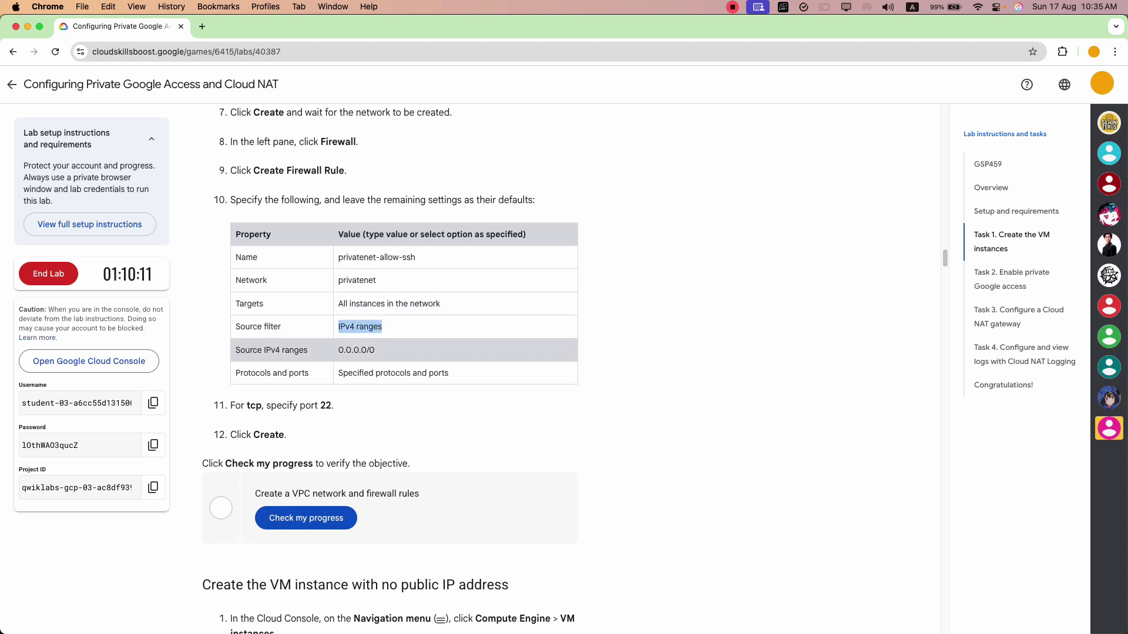
{"action": "key", "text": "super+Tab"}
{"action": "key", "text": "super+Tab"}
{"action": "triple_click", "coordinate": [386, 350]}
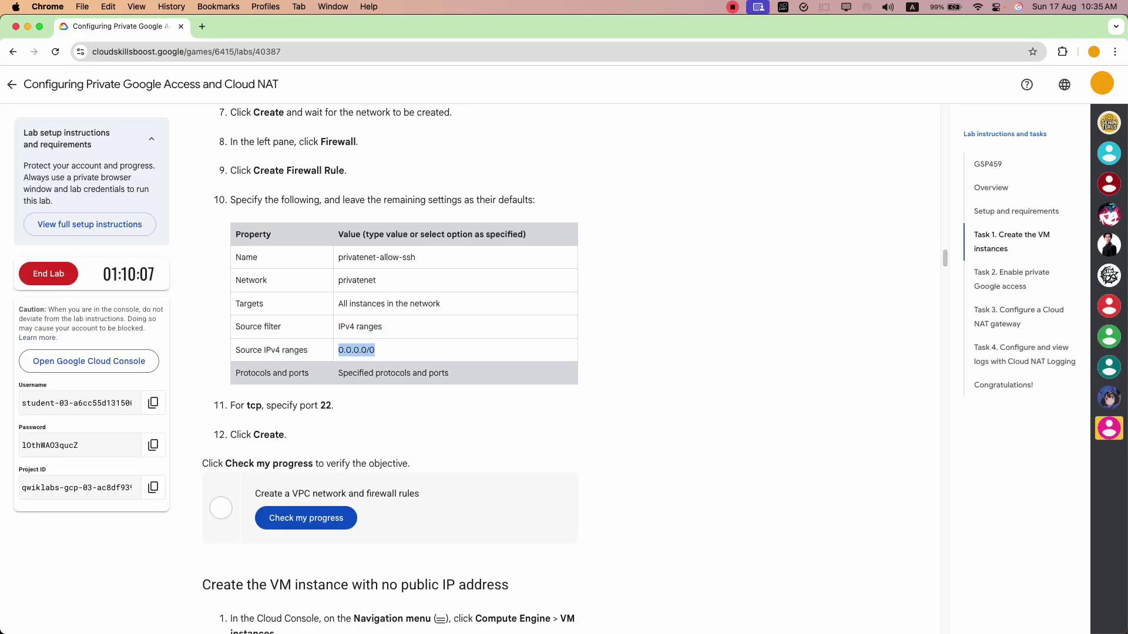
{"action": "key", "text": "super+c"}
{"action": "key", "text": "super+Tab"}
{"action": "left_click", "coordinate": [246, 420]}
{"action": "key", "text": "super+v"}
- Enable TCP under the rule's specified protocols and ports and set its port to 22, following the lab instructions
{"action": "key", "text": "super+Tab"}
{"action": "scroll", "coordinate": [391, 353], "scroll_direction": "down", "scroll_amount": 1}
{"action": "key", "text": "super+Tab"}
{"action": "scroll", "coordinate": [314, 365], "scroll_direction": "down", "scroll_amount": 3}
{"action": "key", "text": "super+Tab"}
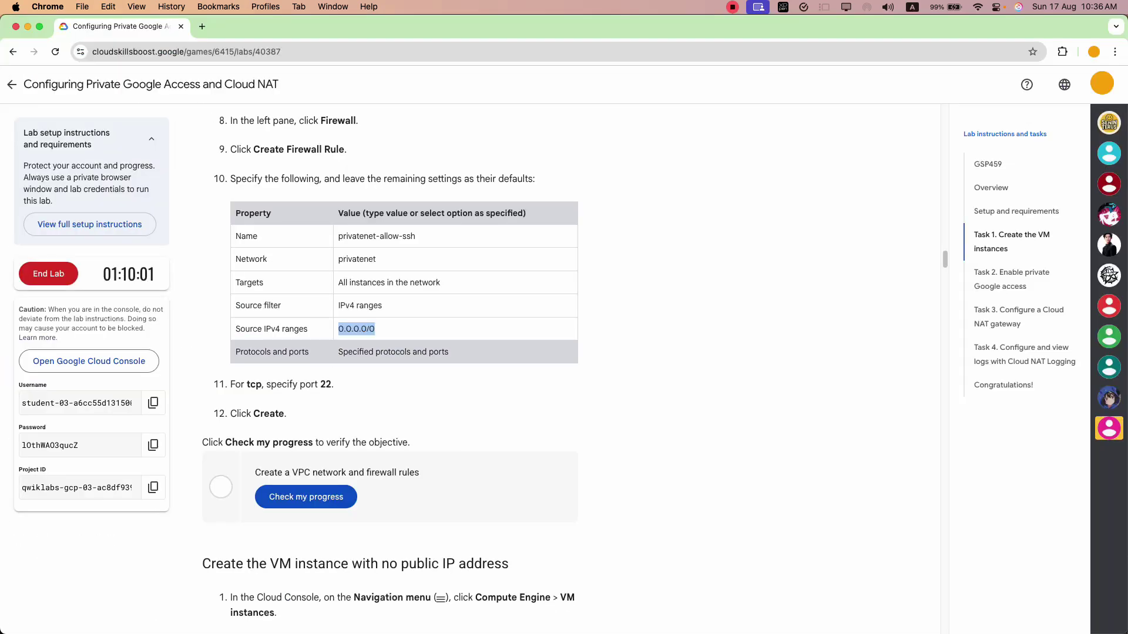
{"action": "key", "text": "super+Tab"}
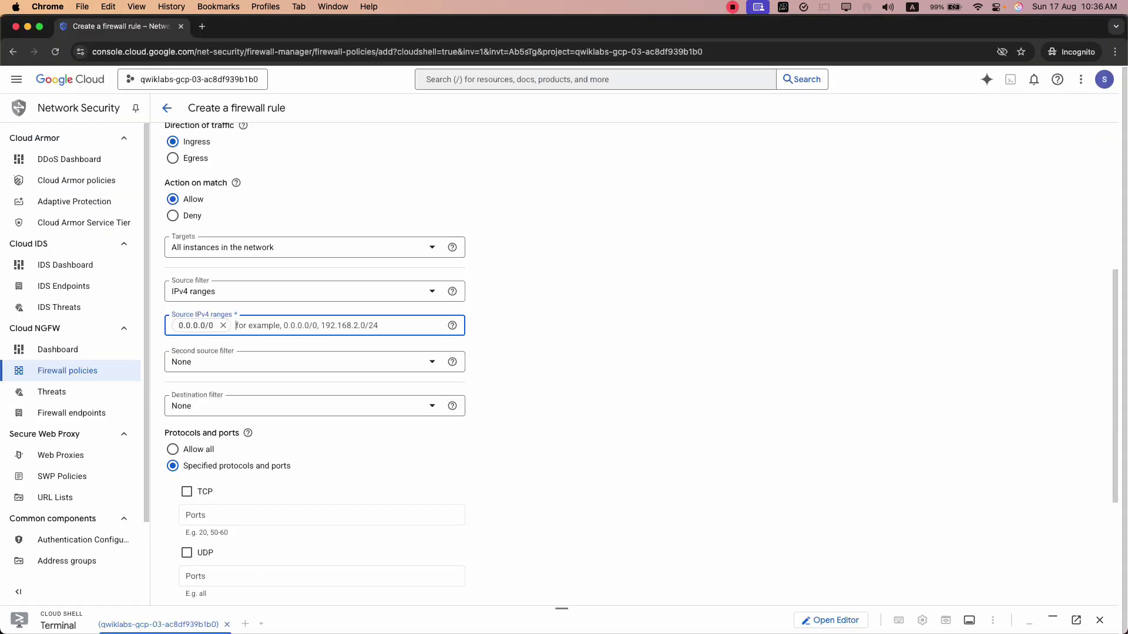
{"action": "scroll", "coordinate": [315, 364], "scroll_direction": "down", "scroll_amount": 5}
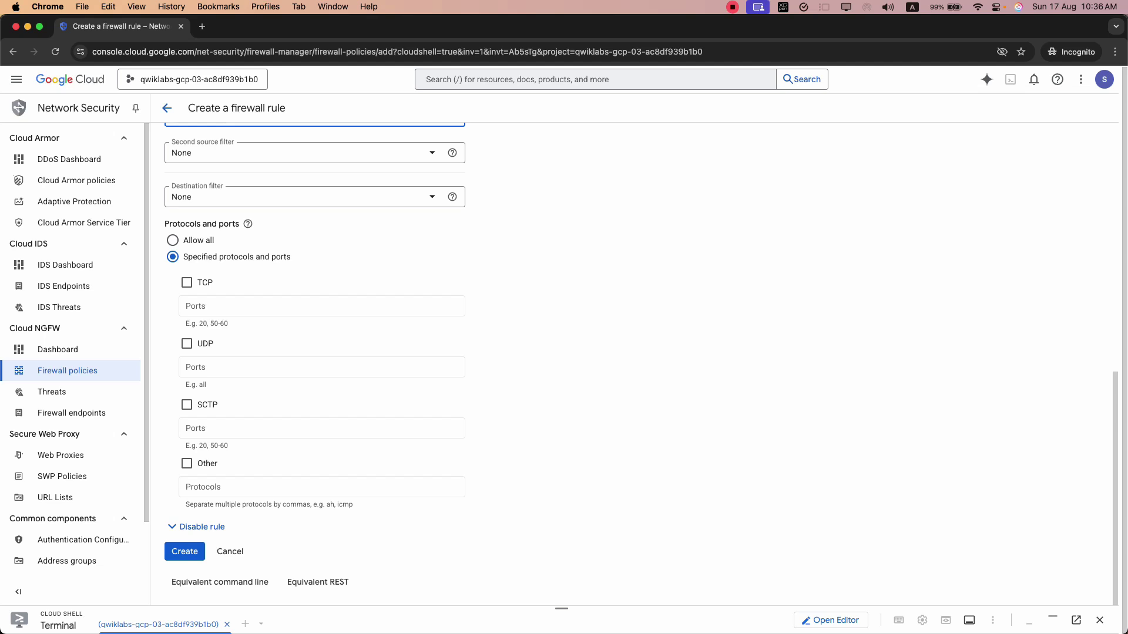
{"action": "key", "text": "super+Tab"}
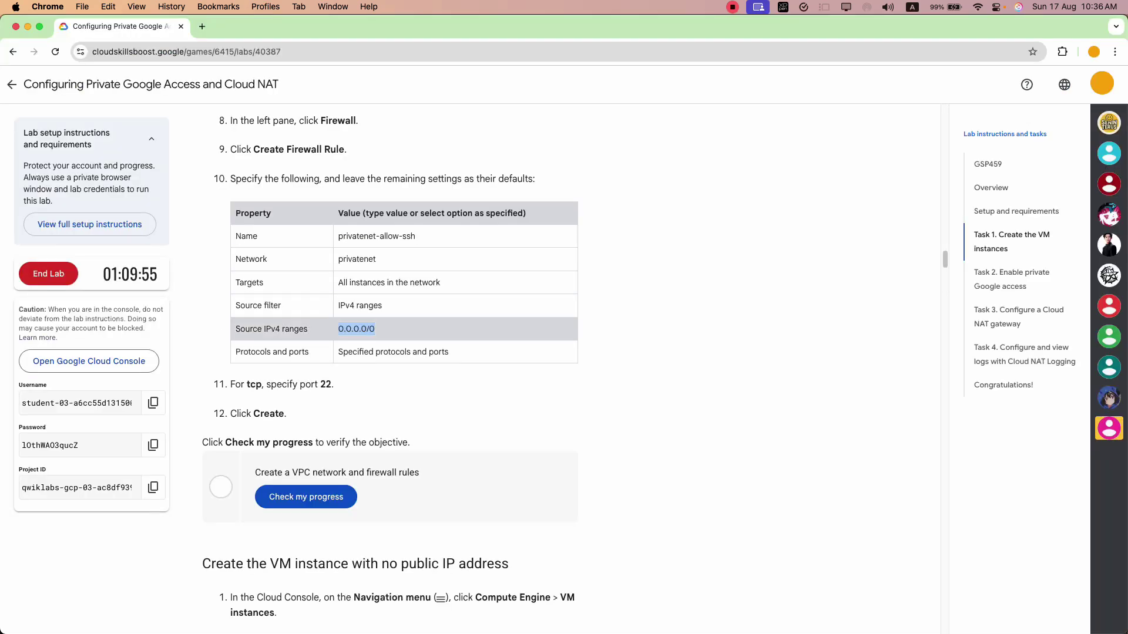
{"action": "key", "text": "super+Tab"}
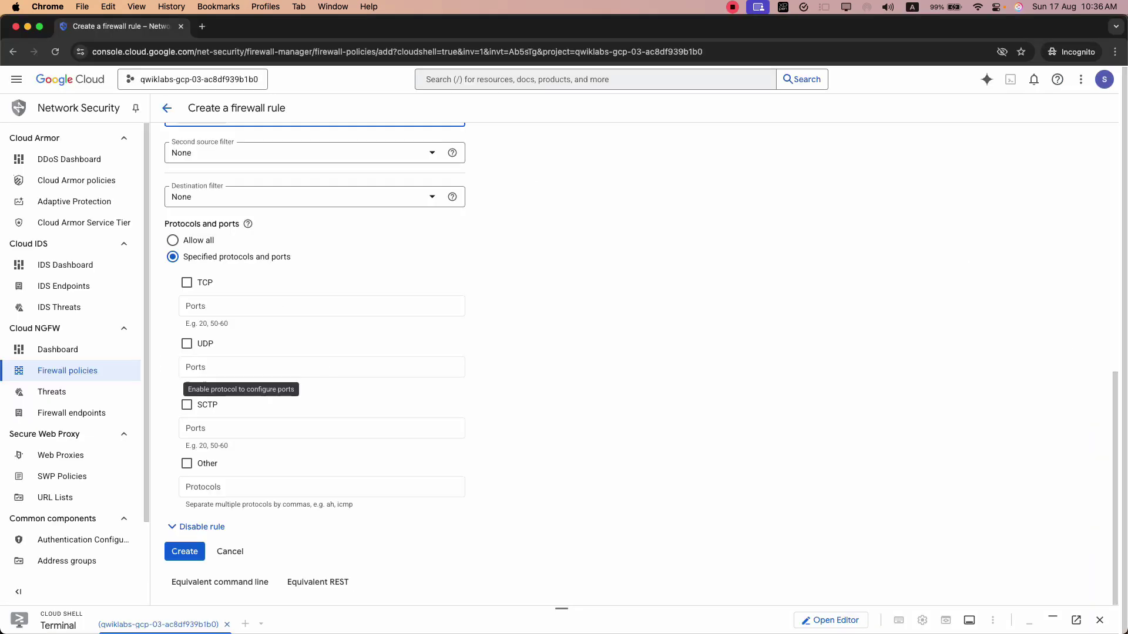
{"action": "left_click", "coordinate": [201, 306]}
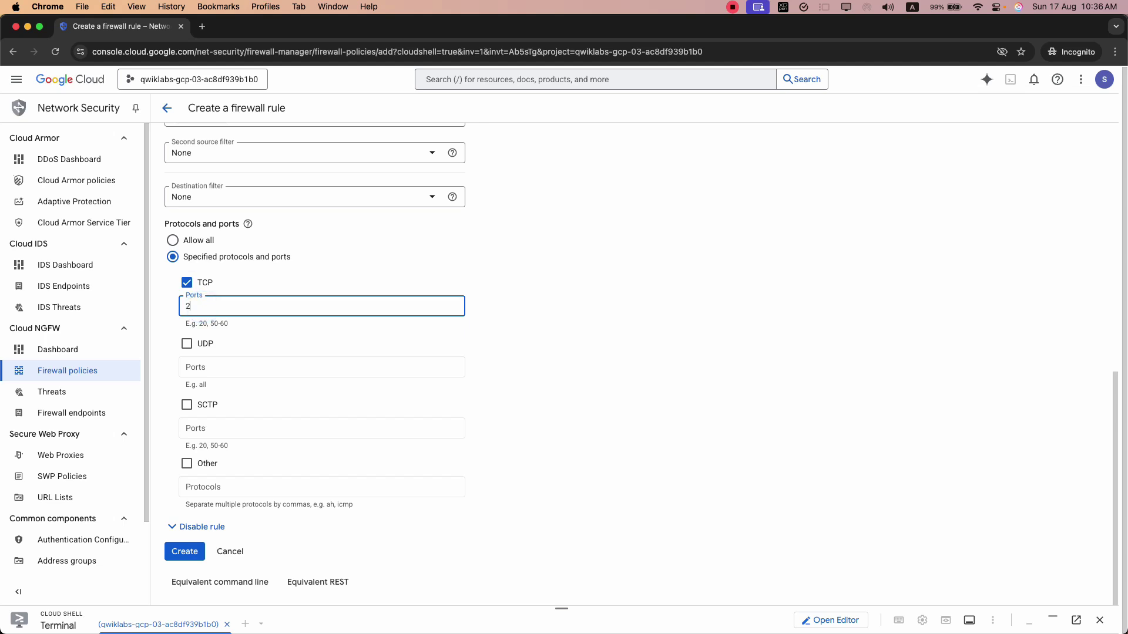
{"action": "type", "text": "2"}
- Recheck the lab's settings table, create the privatenet-allow-ssh firewall rule, and look for it in the VPC firewall rules list
{"action": "key", "text": "super+Tab"}
{"action": "key", "text": "super+Tab"}
{"action": "key", "text": "super+Tab"}
{"action": "scroll", "coordinate": [390, 372], "scroll_direction": "down", "scroll_amount": 1}
{"action": "key", "text": "super+Tab"}
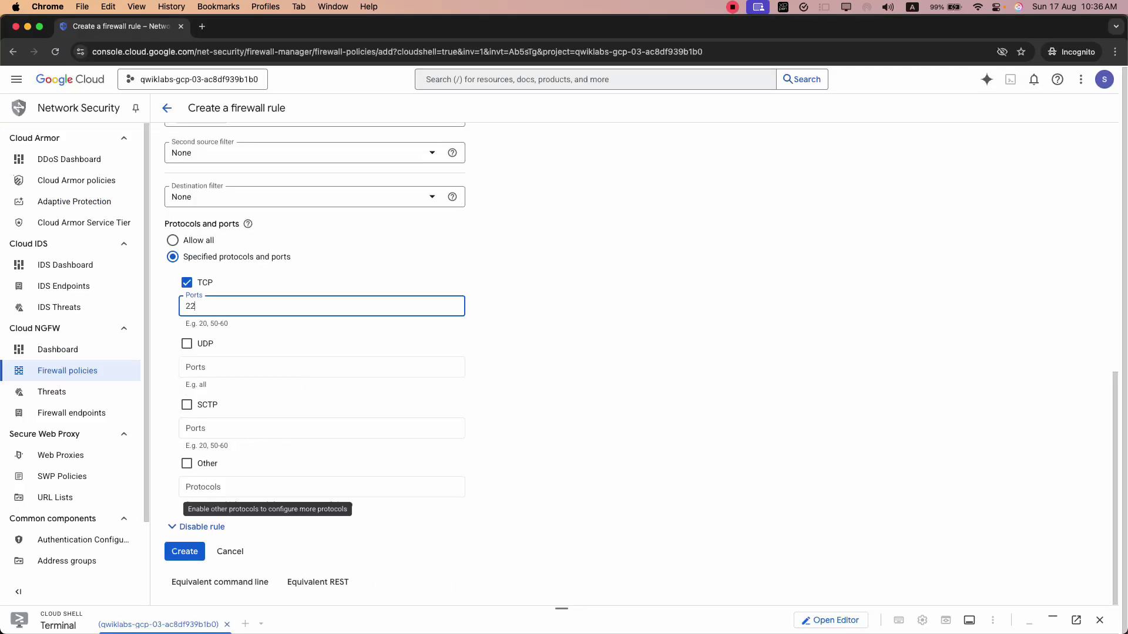
{"action": "left_click", "coordinate": [185, 551]}
{"action": "key", "text": "super+Tab"}
{"action": "scroll", "coordinate": [390, 372], "scroll_direction": "down", "scroll_amount": 2}
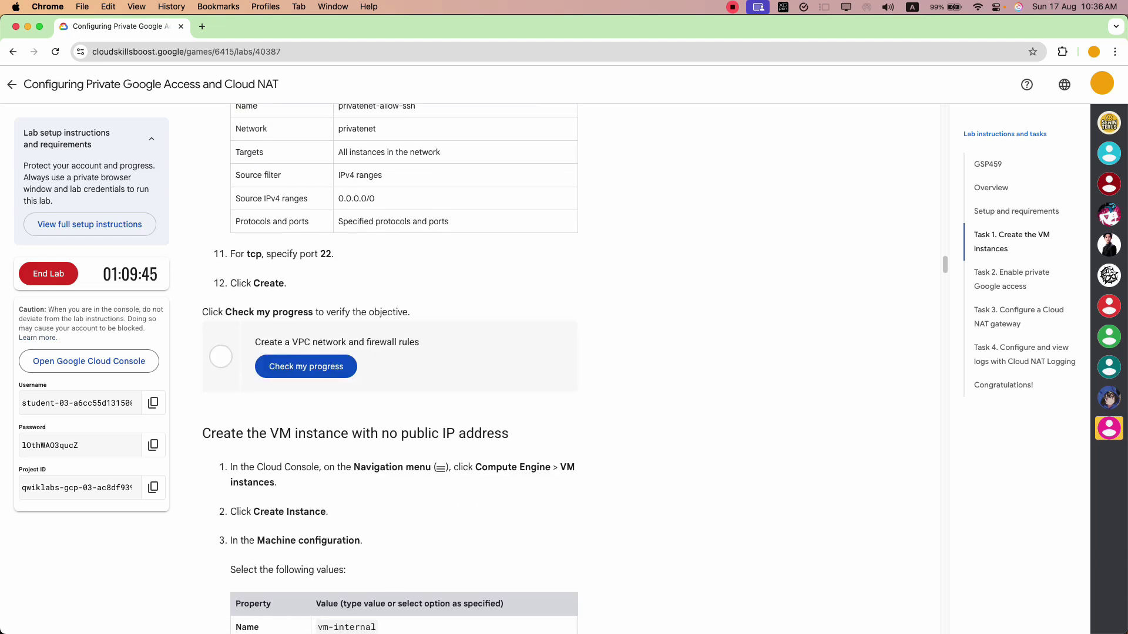
{"action": "key", "text": "super+Tab"}
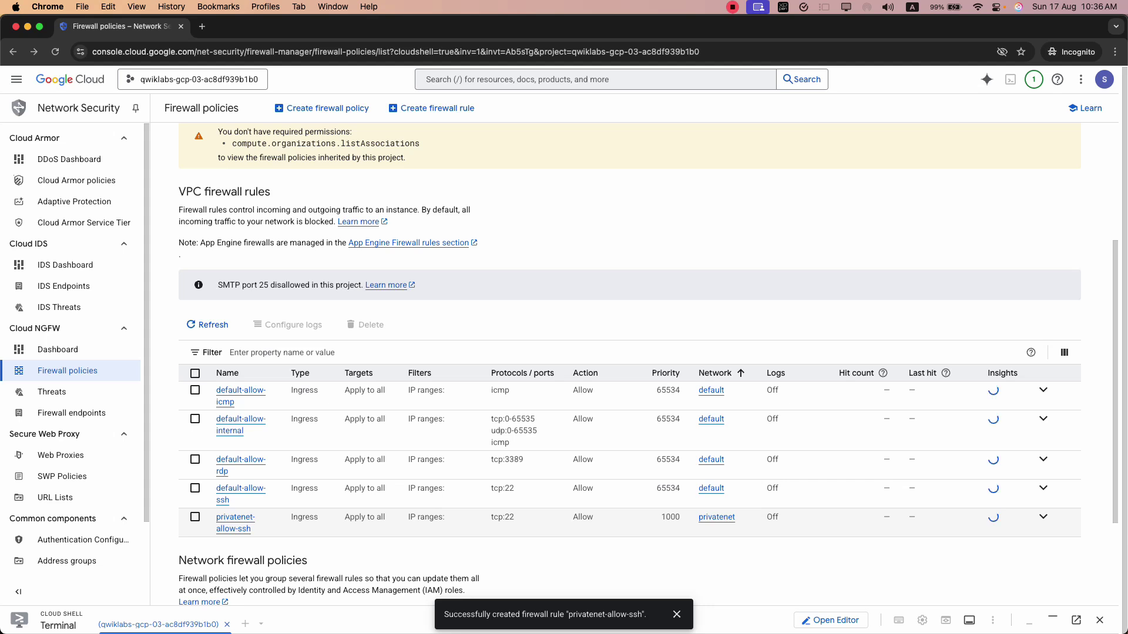
- Check the lab progress for the objective Create a VPC network and firewall rules
{"action": "key", "text": "super+grave"}
{"action": "left_click", "coordinate": [306, 357]}
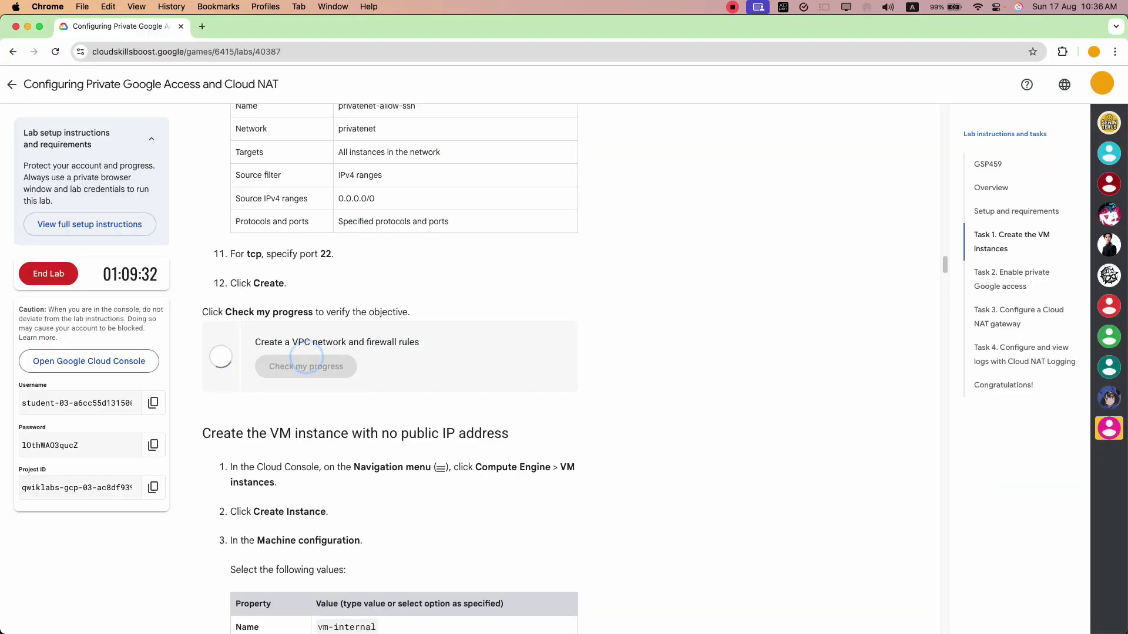
{"action": "scroll", "coordinate": [306, 357], "scroll_direction": "down", "scroll_amount": 2}
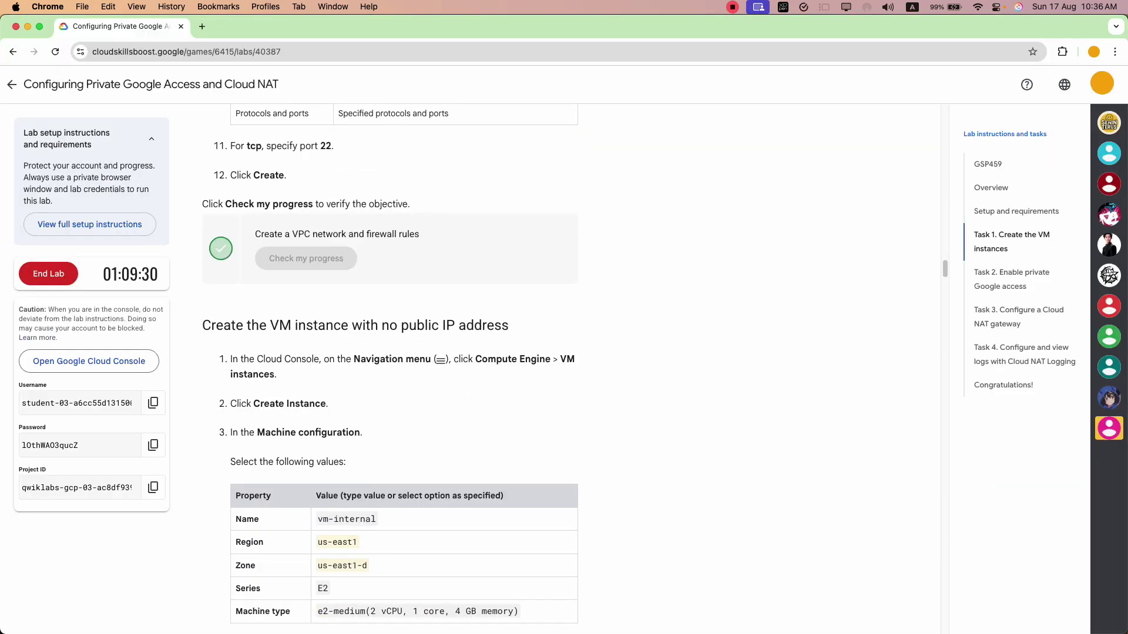
- Read the lab section on creating the VM with no public IP address and open Compute Engine's VM instances page
{"action": "left_click_drag", "start_coordinate": [510, 327], "coordinate": [261, 333]}
{"action": "double_click", "coordinate": [390, 389]}
{"action": "left_click", "coordinate": [390, 390]}
{"action": "left_click_drag", "start_coordinate": [417, 326], "coordinate": [395, 326]}
{"action": "left_click", "coordinate": [393, 325]}
{"action": "scroll", "coordinate": [423, 405], "scroll_direction": "down", "scroll_amount": 2}
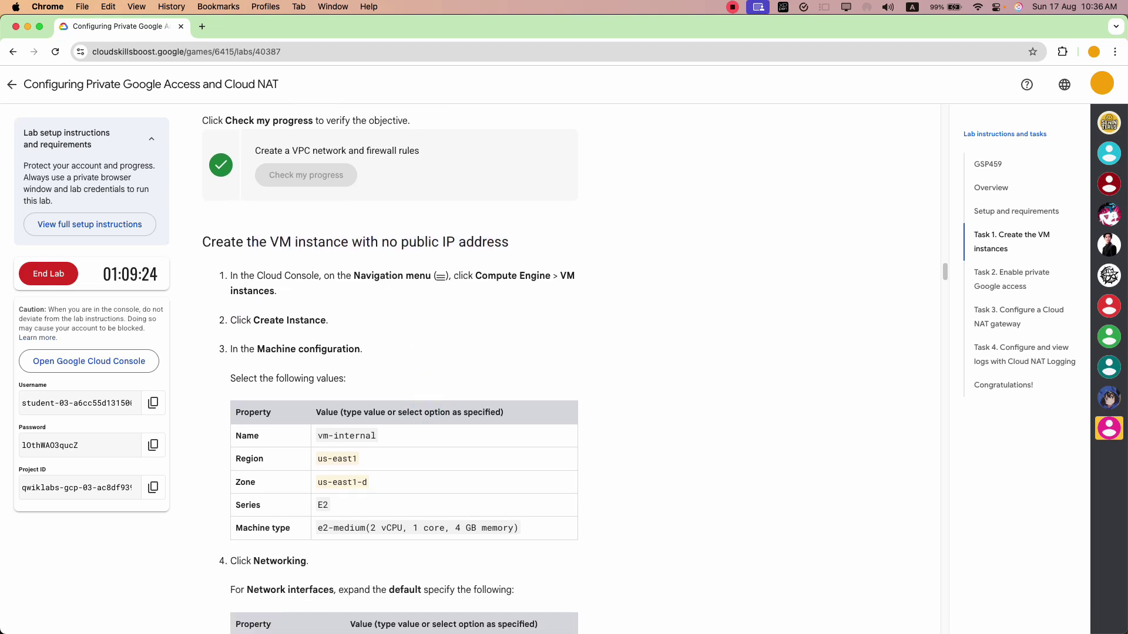
{"action": "key", "text": "super+grave"}
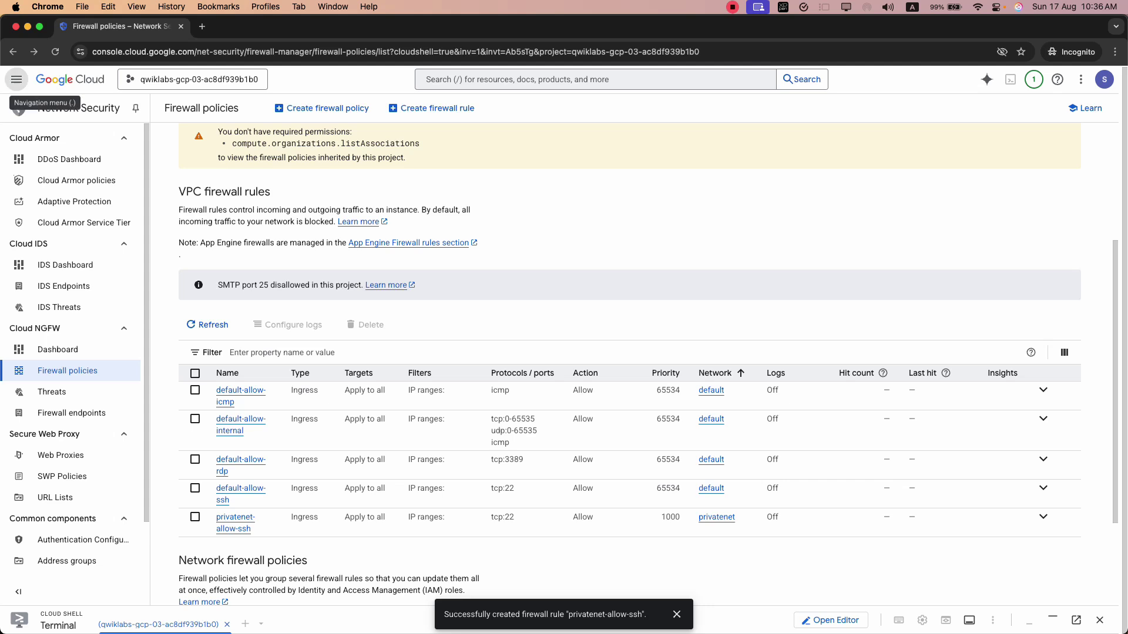
{"action": "left_click", "coordinate": [16, 79]}
{"action": "mouse_move", "coordinate": [88, 402]}
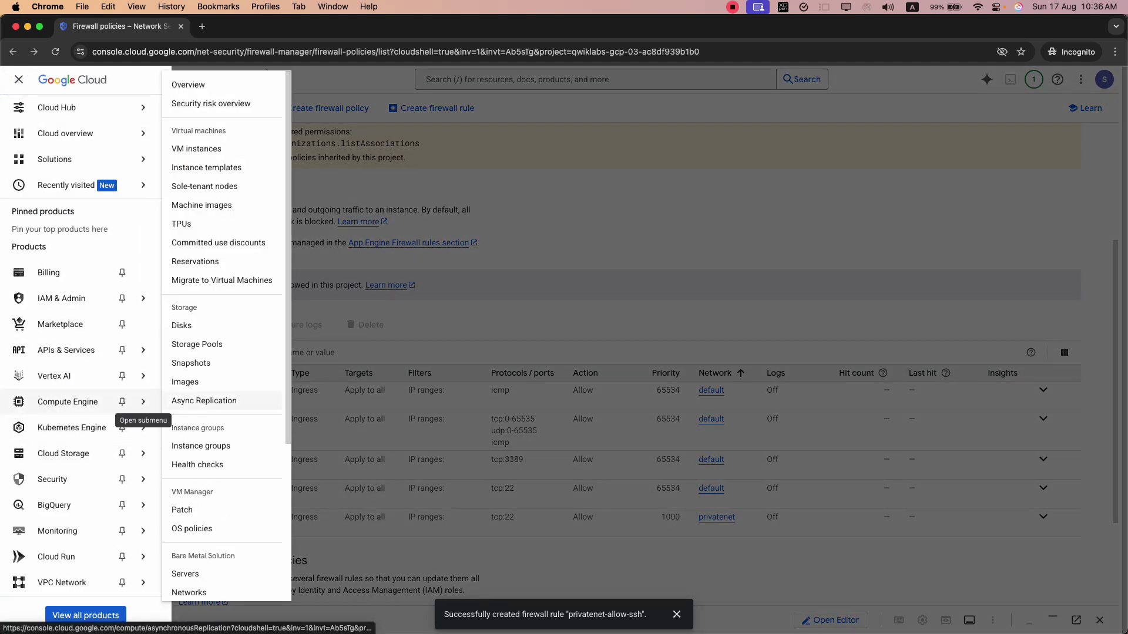
{"action": "left_click", "coordinate": [199, 148]}
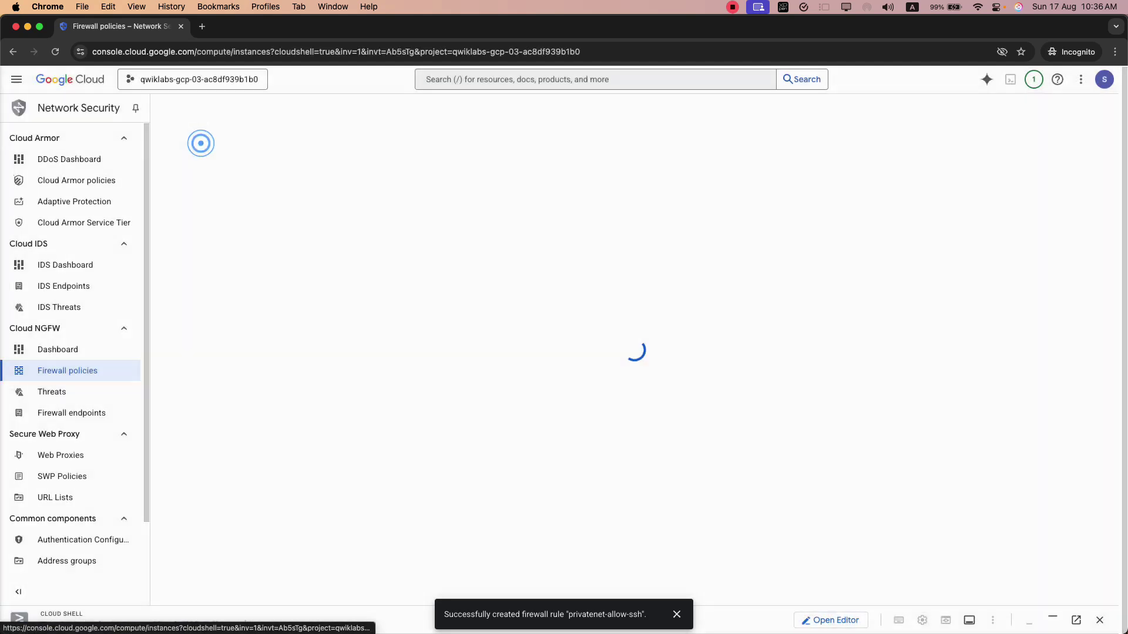
{"action": "left_click", "coordinate": [677, 615]}
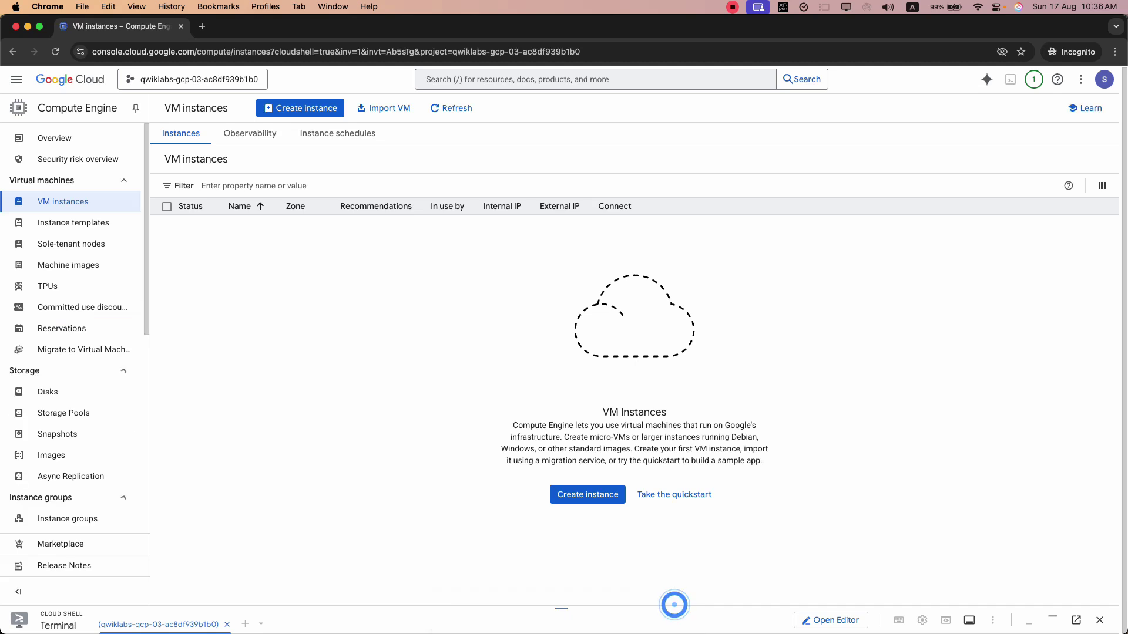
- Start creating a VM instance and dismiss the introductory tour
{"action": "left_click", "coordinate": [300, 109]}
{"action": "left_click", "coordinate": [1108, 81]}
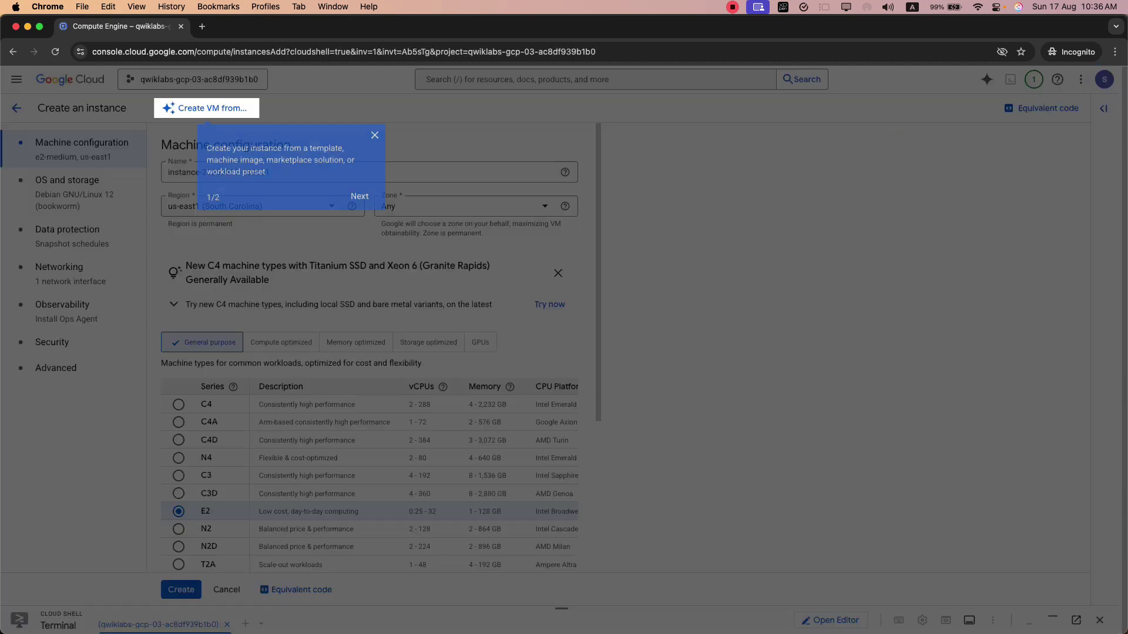
{"action": "left_click", "coordinate": [375, 135]}
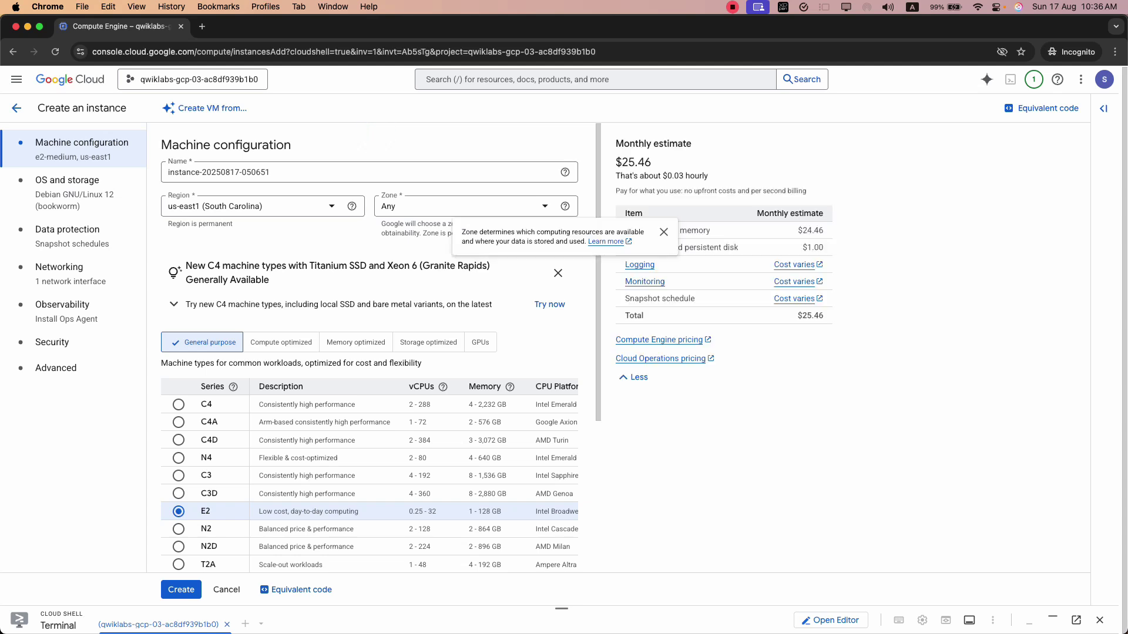
- Name the VM instance vm-internal, copying the name from the lab instructions
{"action": "key", "text": "super+grave"}
{"action": "scroll", "coordinate": [381, 322], "scroll_direction": "down", "scroll_amount": 2}
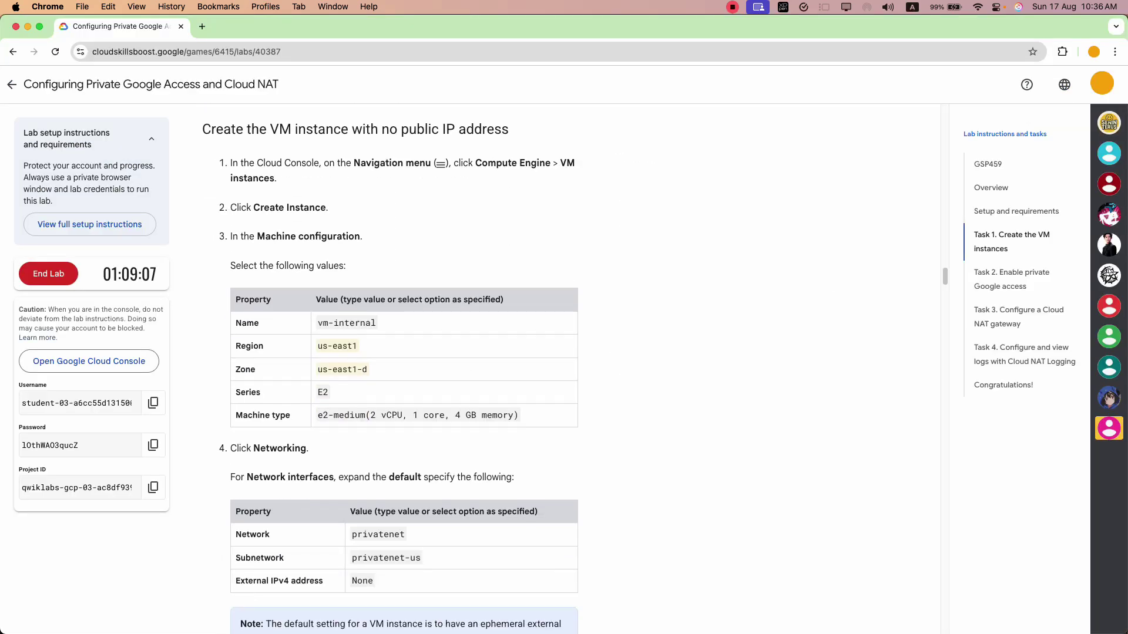
{"action": "double_click", "coordinate": [380, 322]}
{"action": "left_click", "coordinate": [381, 323]}
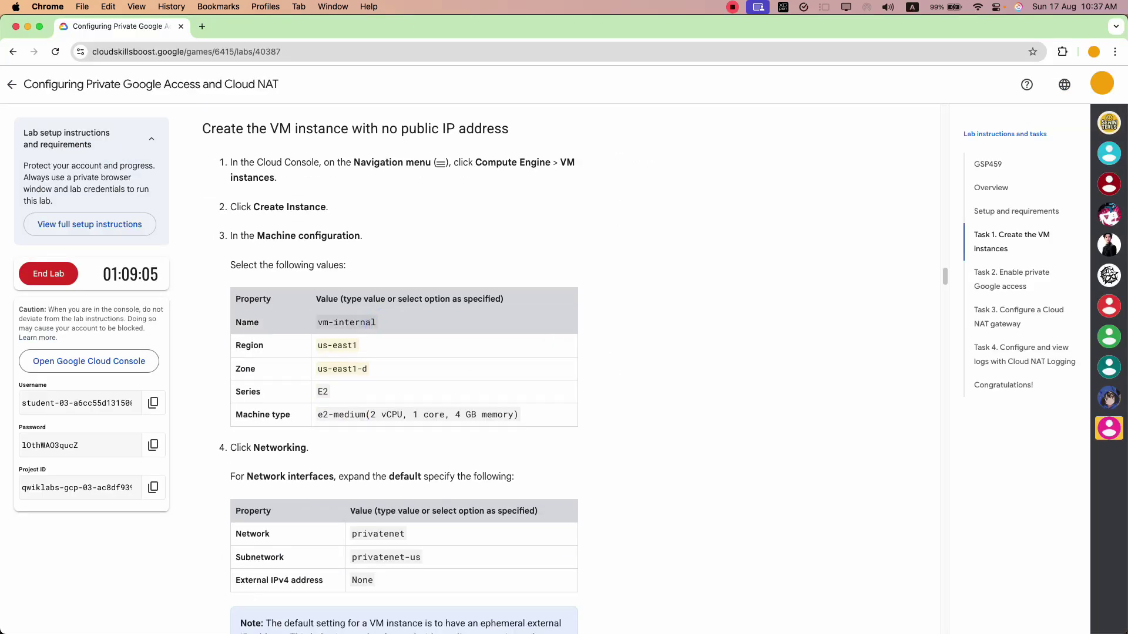
{"action": "left_click", "coordinate": [318, 322], "text": "shift"}
{"action": "key", "text": "super+c"}
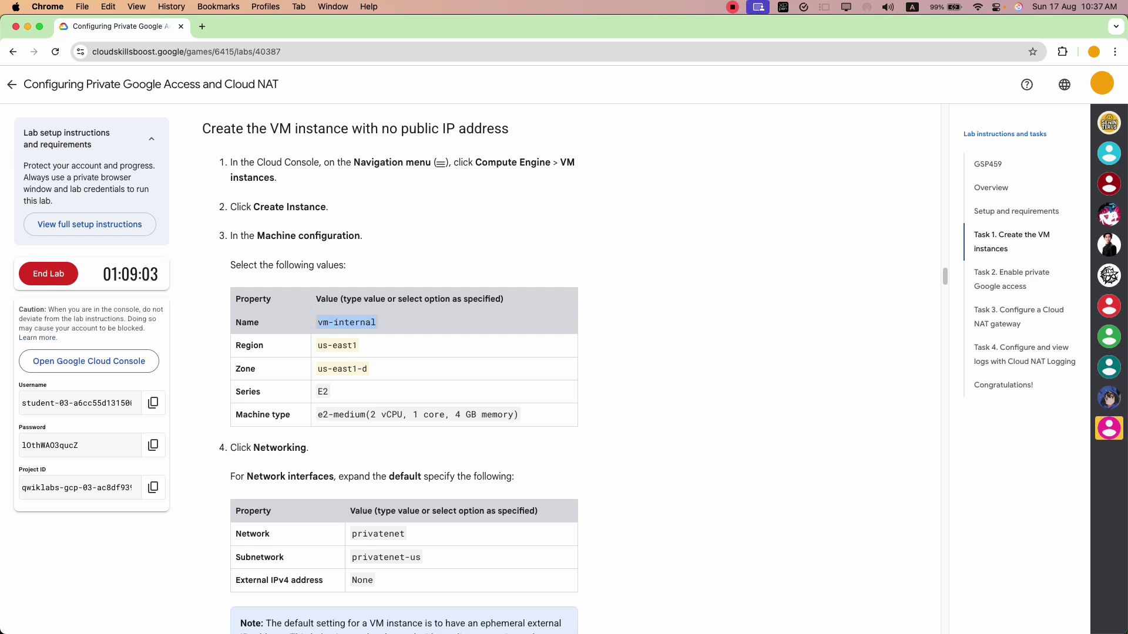
{"action": "key", "text": "super+grave"}
{"action": "key", "text": "super+grave"}
{"action": "key", "text": "super+grave"}
{"action": "left_click", "coordinate": [262, 172]}
{"action": "key", "text": "super+v"}
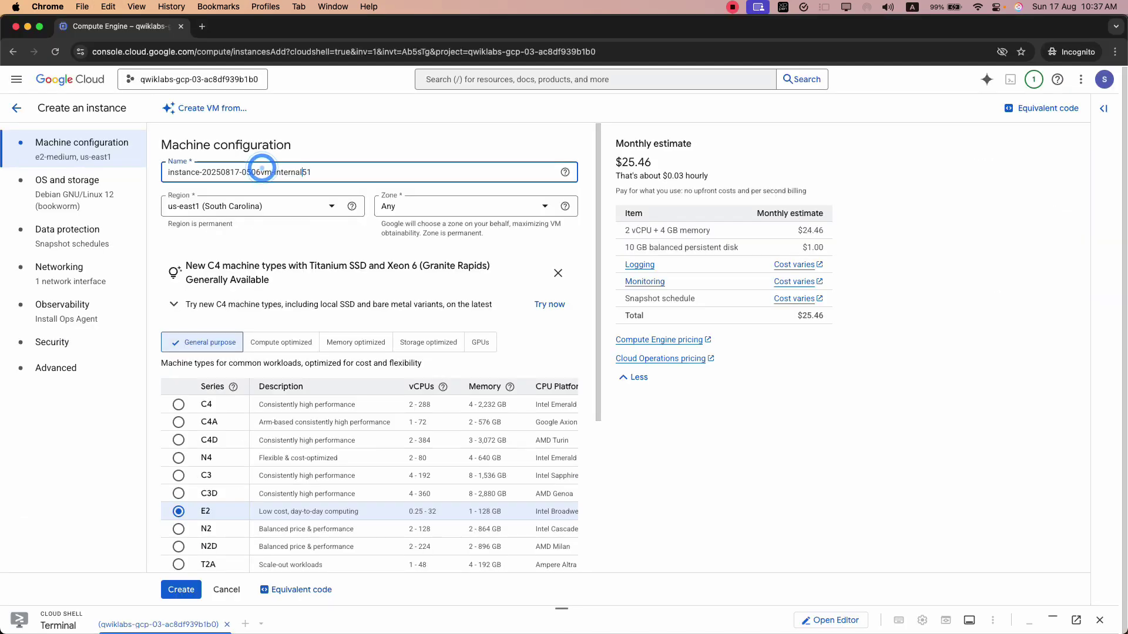
{"action": "key", "text": "super+q"}
{"action": "triple_click", "coordinate": [275, 171]}
{"action": "key", "text": "super+v"}
- Set the VM's region to us-east1 (South Carolina), as given in the lab instructions
{"action": "key", "text": "super+grave"}
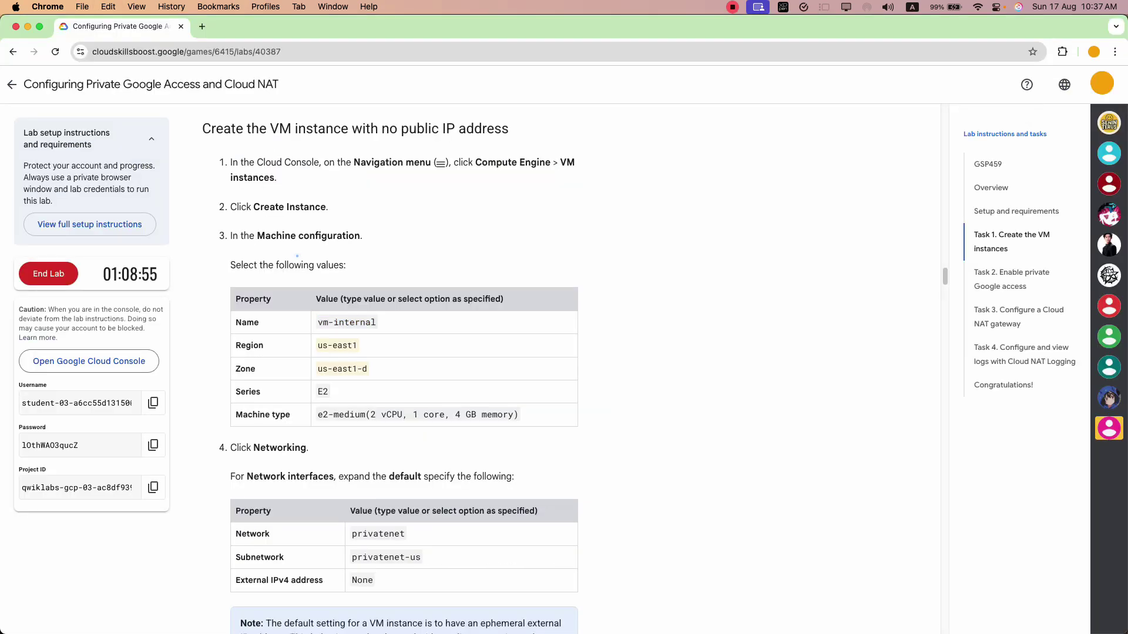
{"action": "left_click_drag", "start_coordinate": [323, 345], "coordinate": [359, 345]}
{"action": "key", "text": "super+grave"}
{"action": "left_click", "coordinate": [251, 207]}
{"action": "left_click", "coordinate": [239, 233]}
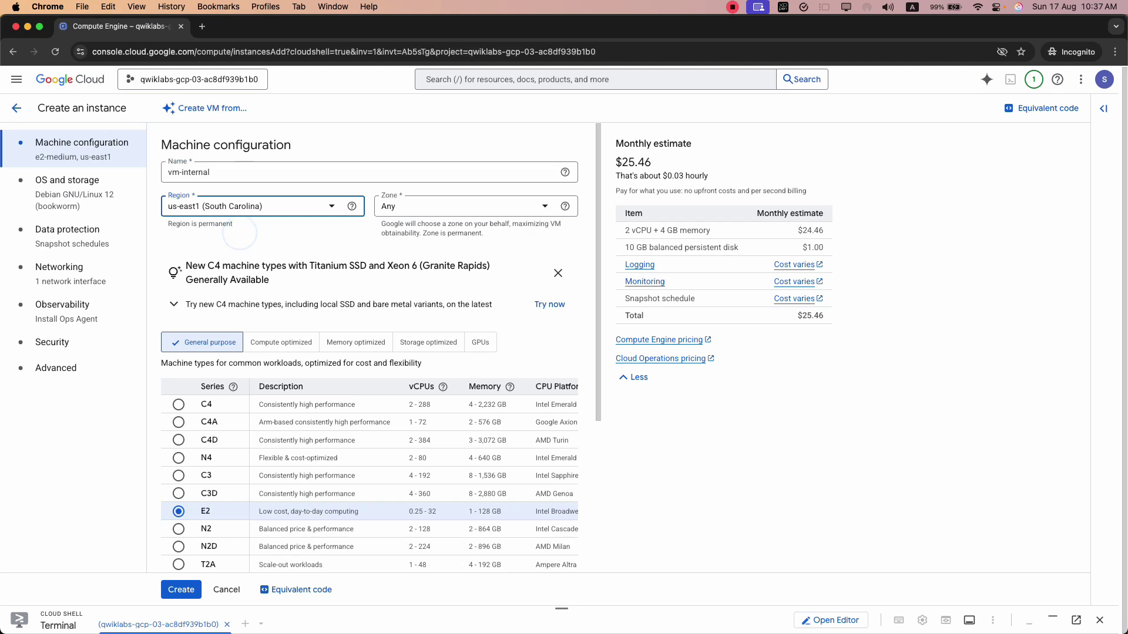
- Set the VM's zone to us-east1-d, as given in the lab instructions
{"action": "key", "text": "super+grave"}
{"action": "left_click", "coordinate": [378, 380]}
{"action": "key", "text": "super+grave"}
{"action": "left_click", "coordinate": [429, 207]}
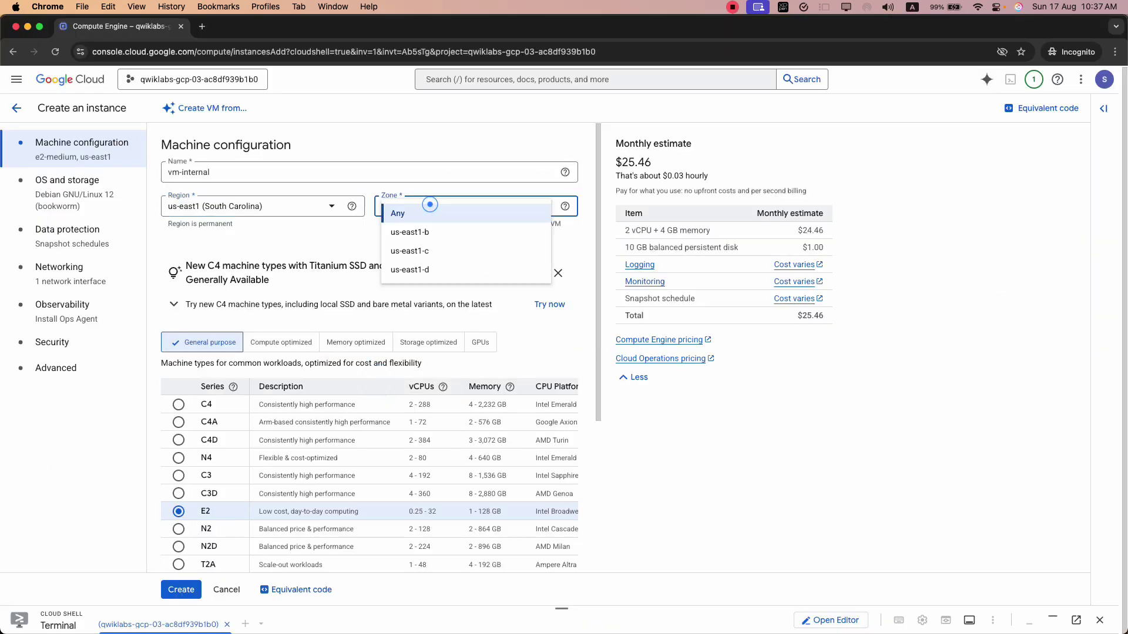
{"action": "key", "text": "super+grave"}
{"action": "key", "text": "super+grave"}
{"action": "left_click", "coordinate": [439, 267]}
- Compare the VM's series and machine type with the values required by the lab instructions
{"action": "scroll", "coordinate": [440, 267], "scroll_direction": "down", "scroll_amount": 5}
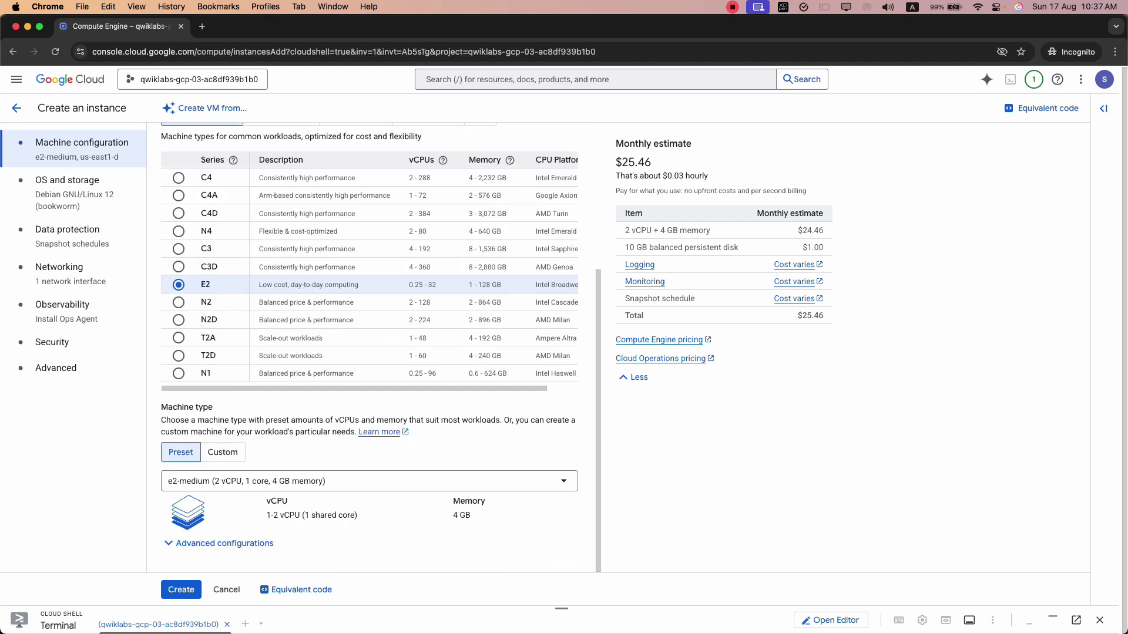
{"action": "scroll", "coordinate": [372, 274], "scroll_direction": "up", "scroll_amount": 1}
{"action": "key", "text": "super+grave"}
{"action": "scroll", "coordinate": [390, 368], "scroll_direction": "down", "scroll_amount": 1}
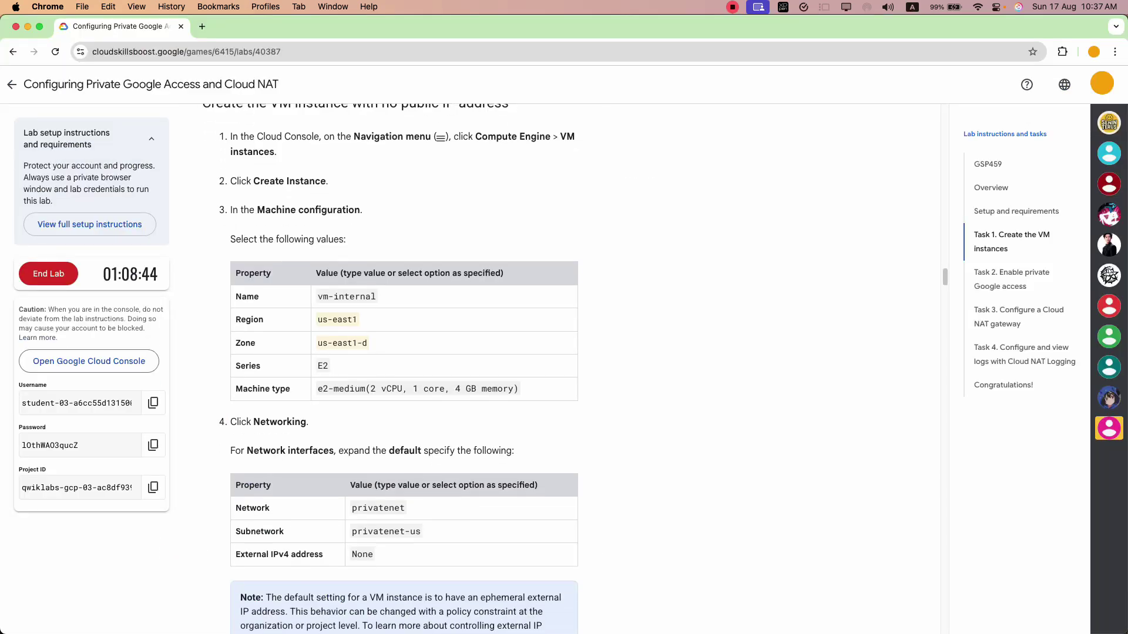
{"action": "key", "text": "super+grave"}
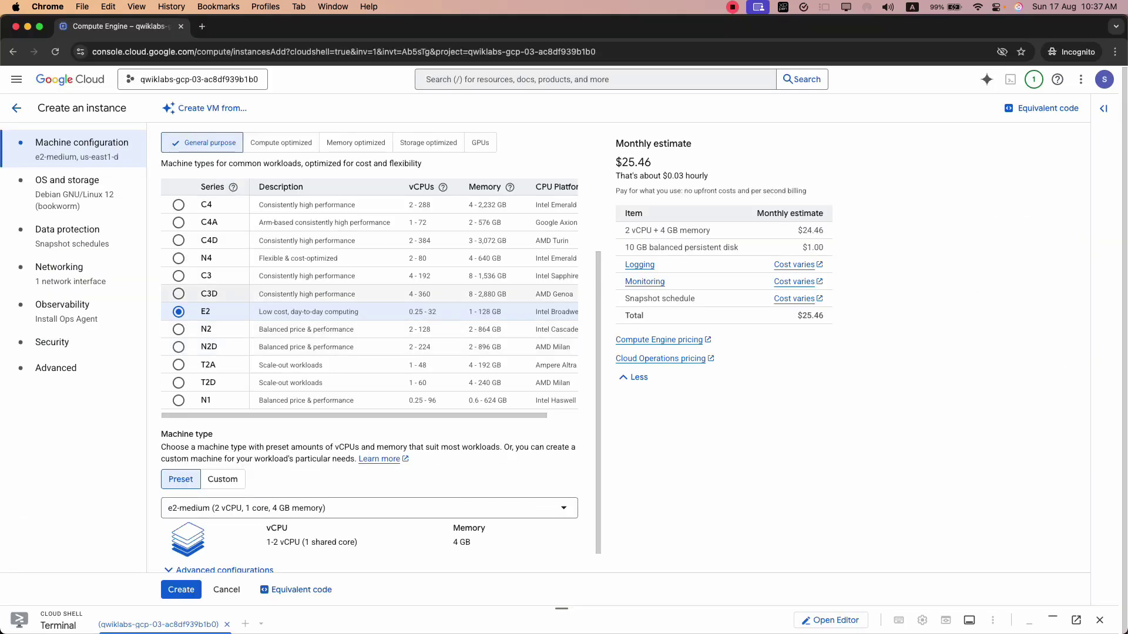
- Recheck the VM's machine configuration against the lab table, including its E2 series and e2-medium type, and find the networking instructions
{"action": "key", "text": "super+grave"}
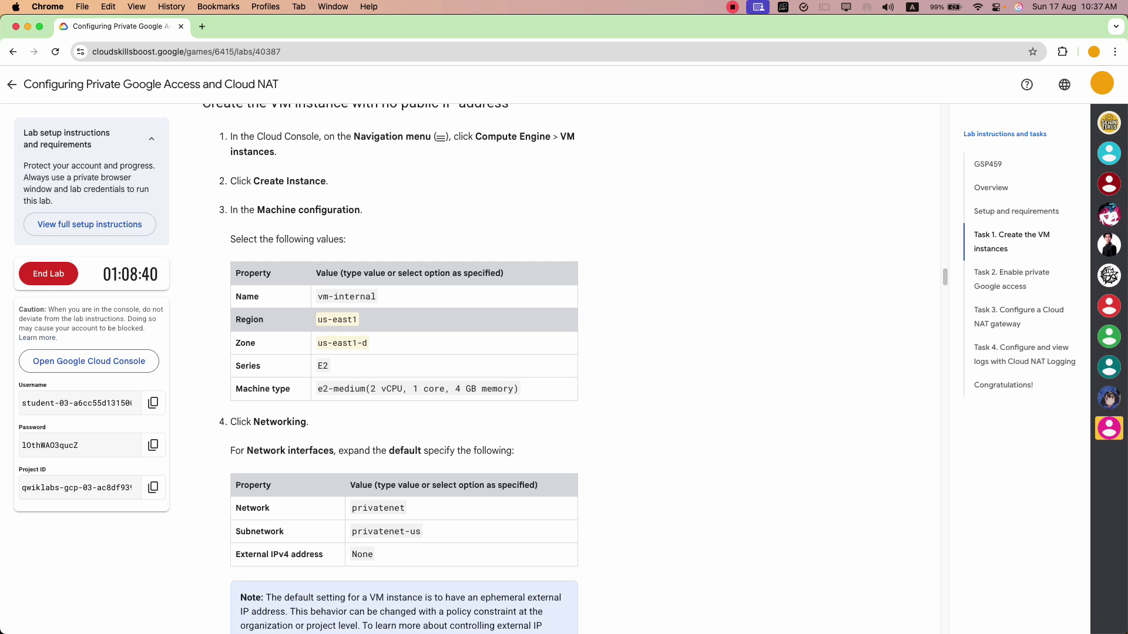
{"action": "key", "text": "super+grave"}
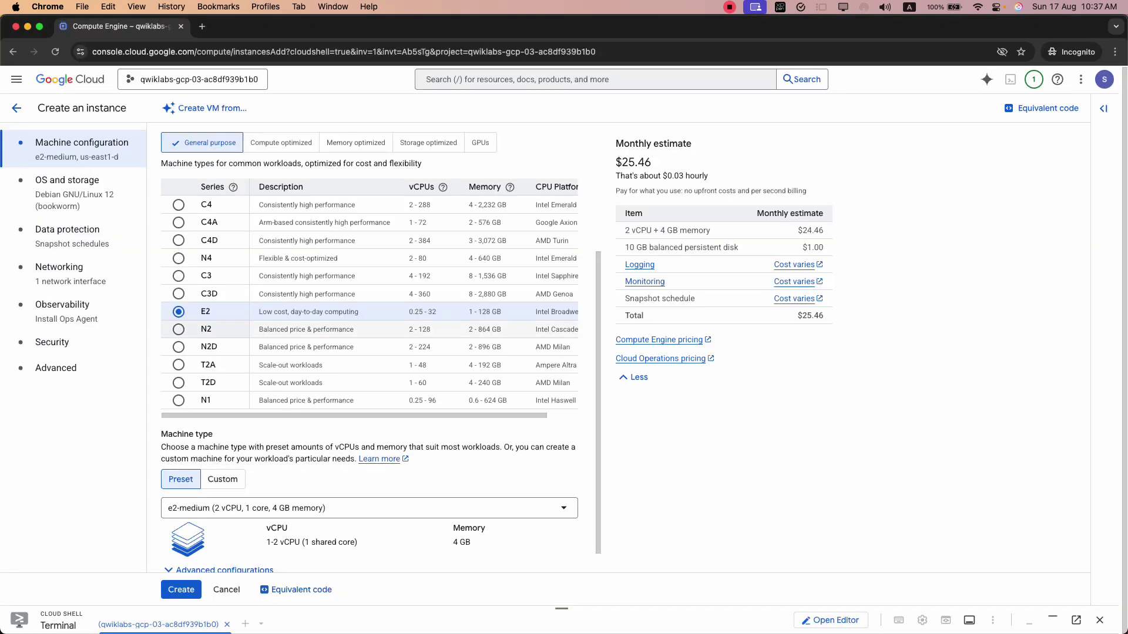
{"action": "scroll", "coordinate": [380, 348], "scroll_direction": "down", "scroll_amount": 1}
{"action": "key", "text": "super+grave"}
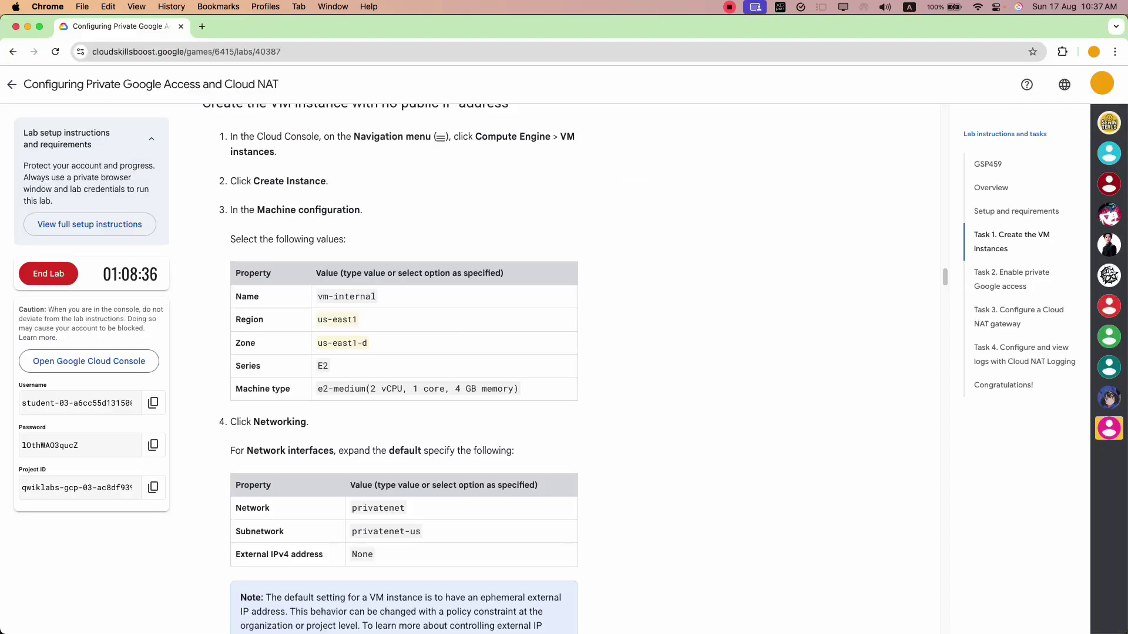
{"action": "key", "text": "super+grave"}
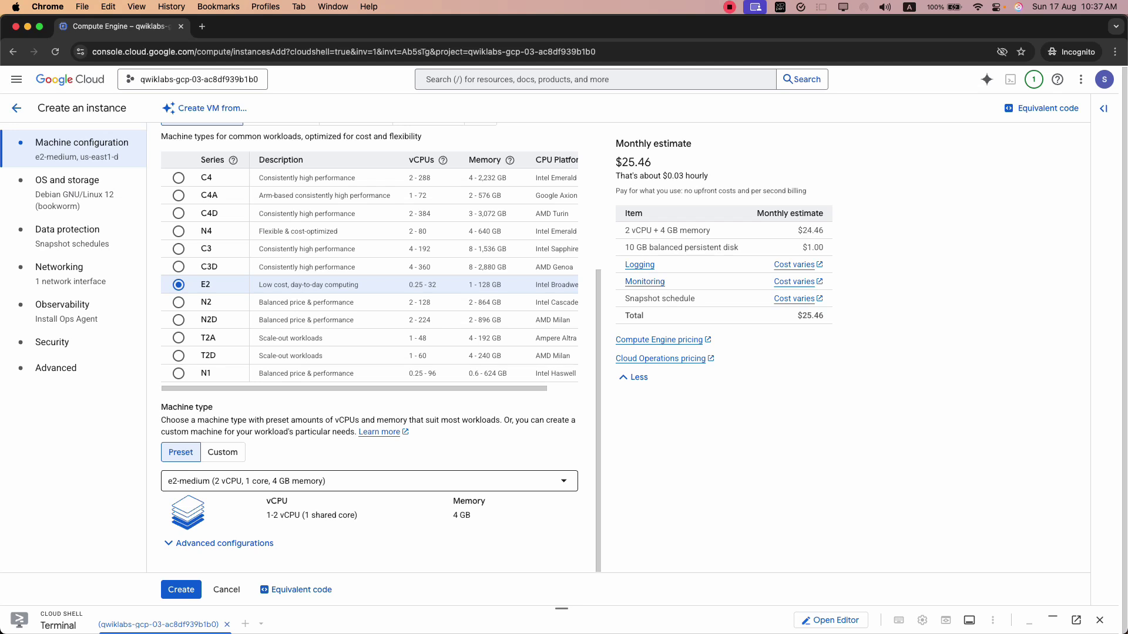
{"action": "key", "text": "super+grave"}
{"action": "key", "text": "super+grave"}
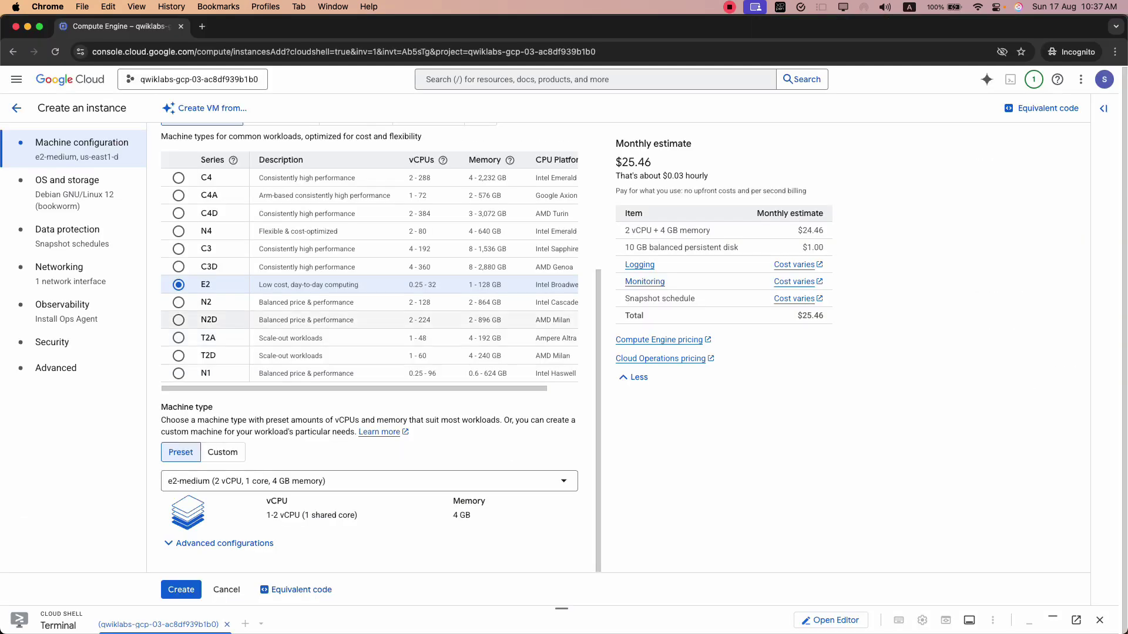
{"action": "key", "text": "super+grave"}
{"action": "scroll", "coordinate": [404, 352], "scroll_direction": "down", "scroll_amount": 4}
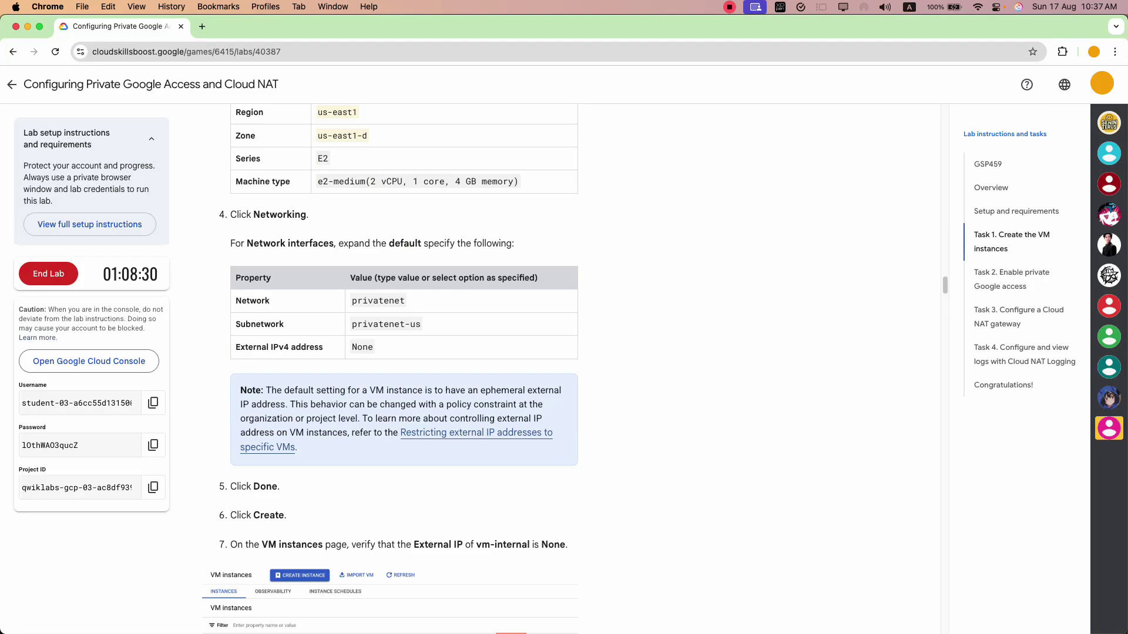
- Expand the advanced machine configurations and review the whole machine configuration of the VM
{"action": "key", "text": "super+grave"}
{"action": "left_click", "coordinate": [222, 538]}
{"action": "scroll", "coordinate": [222, 538], "scroll_direction": "down", "scroll_amount": 3}
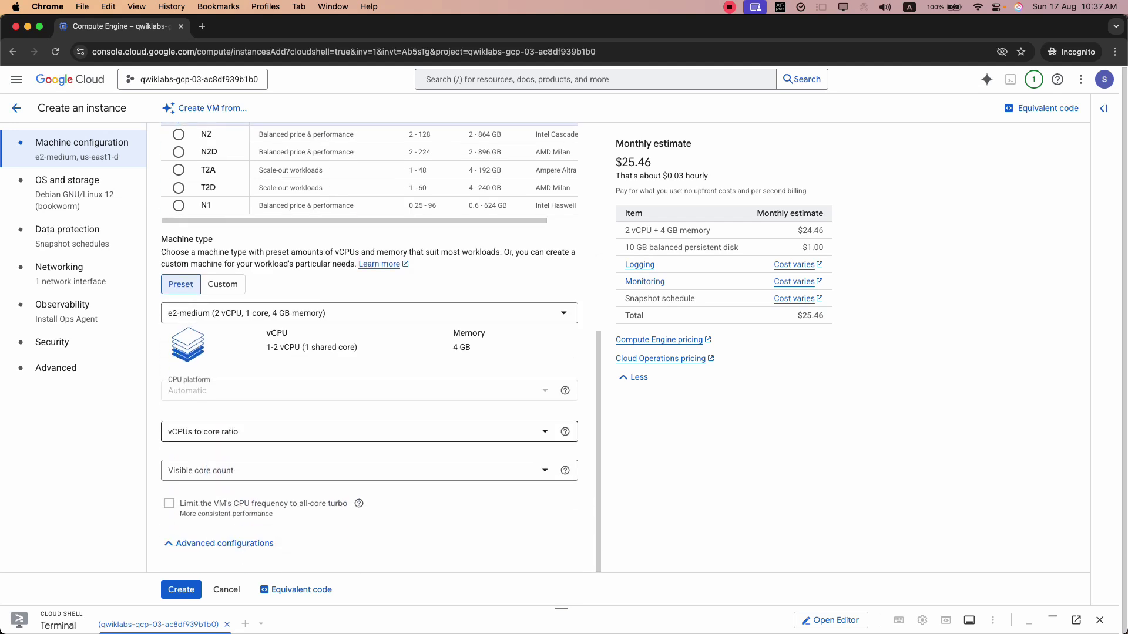
{"action": "scroll", "coordinate": [368, 347], "scroll_direction": "up", "scroll_amount": 5}
{"action": "scroll", "coordinate": [369, 348], "scroll_direction": "up", "scroll_amount": 3}
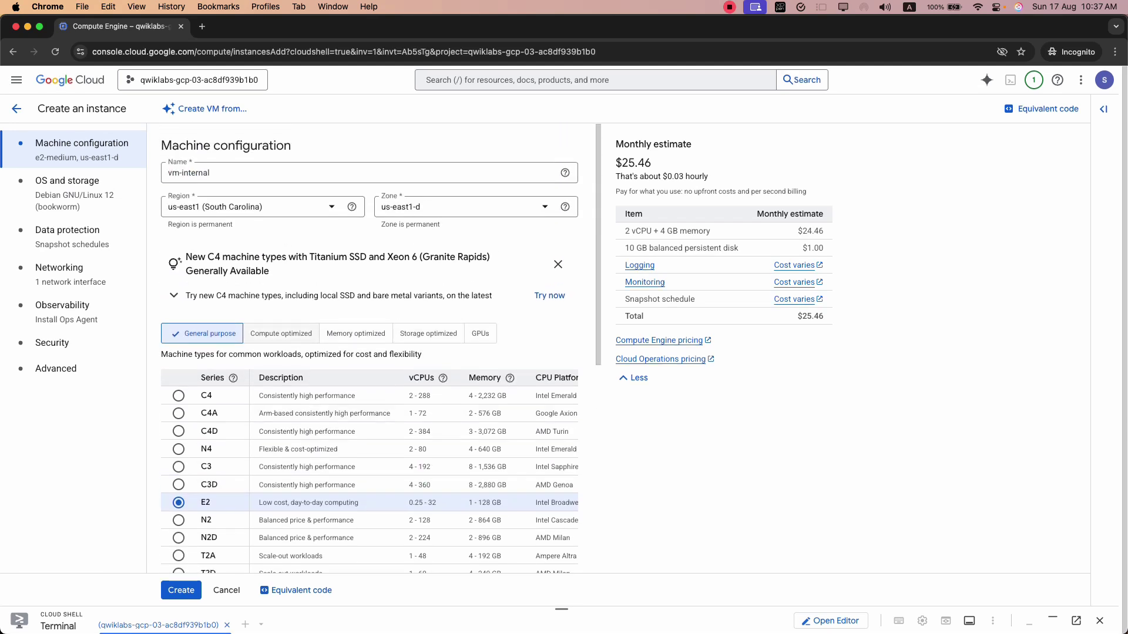
{"action": "scroll", "coordinate": [368, 348], "scroll_direction": "down", "scroll_amount": 7}
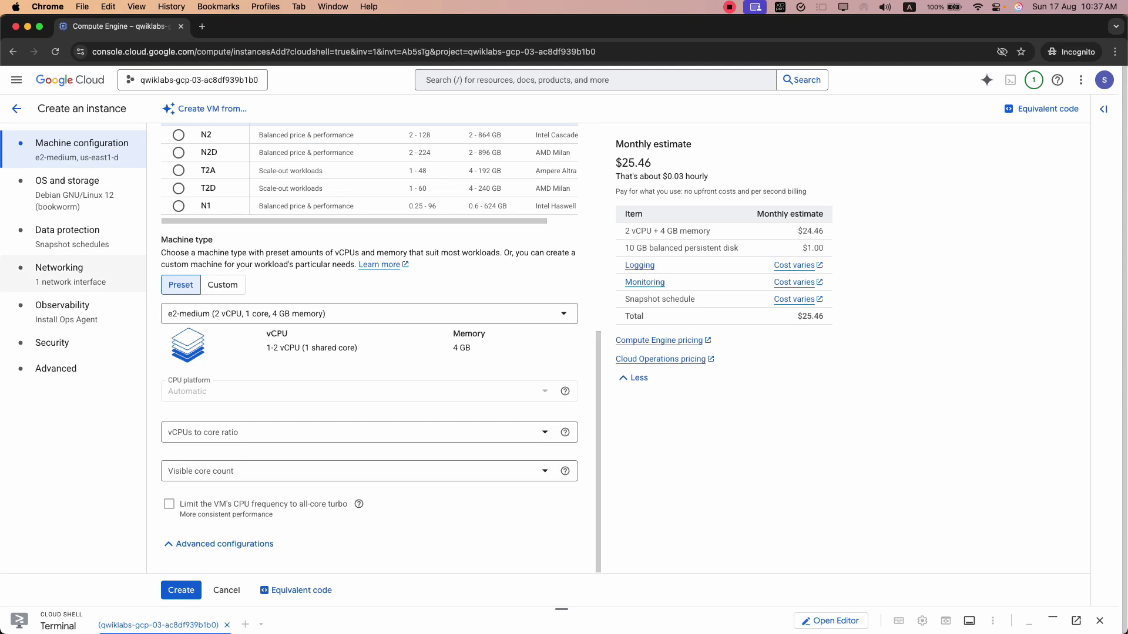
- Open the VM's networking settings and look up the required network interface values in the lab instructions
{"action": "key", "text": "super+grave"}
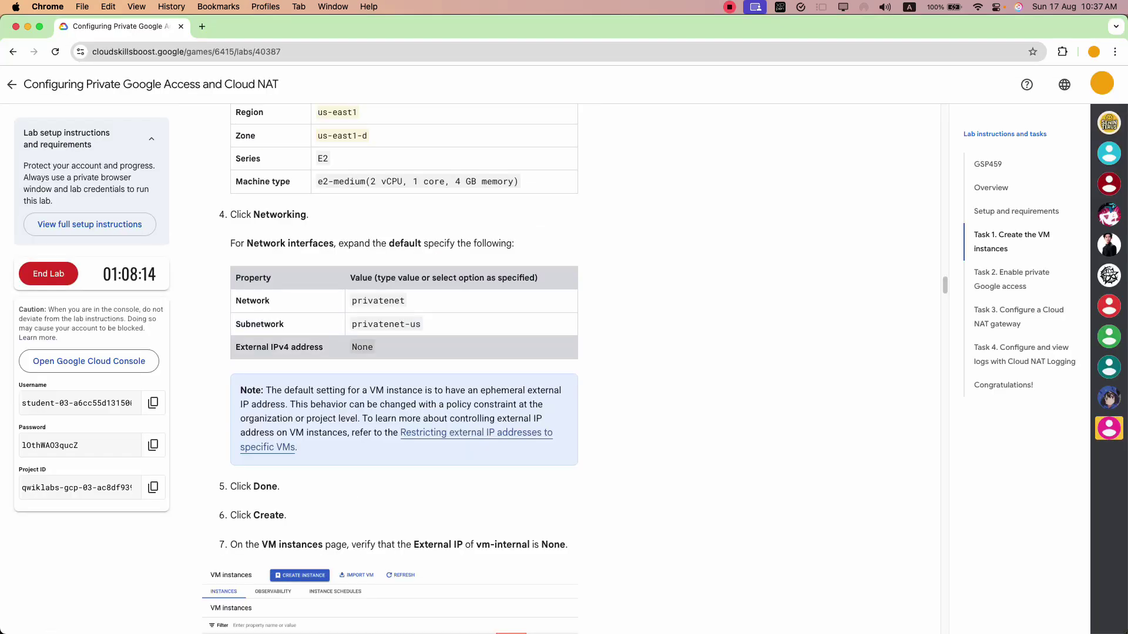
{"action": "key", "text": "super+grave"}
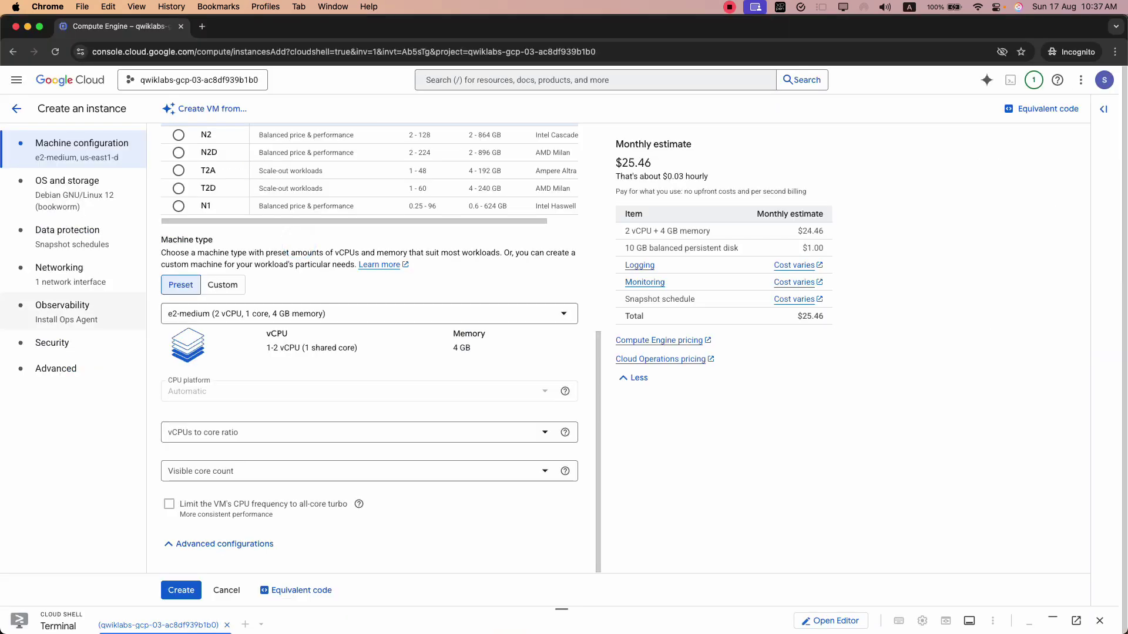
{"action": "left_click", "coordinate": [73, 276]}
{"action": "key", "text": "super+grave"}
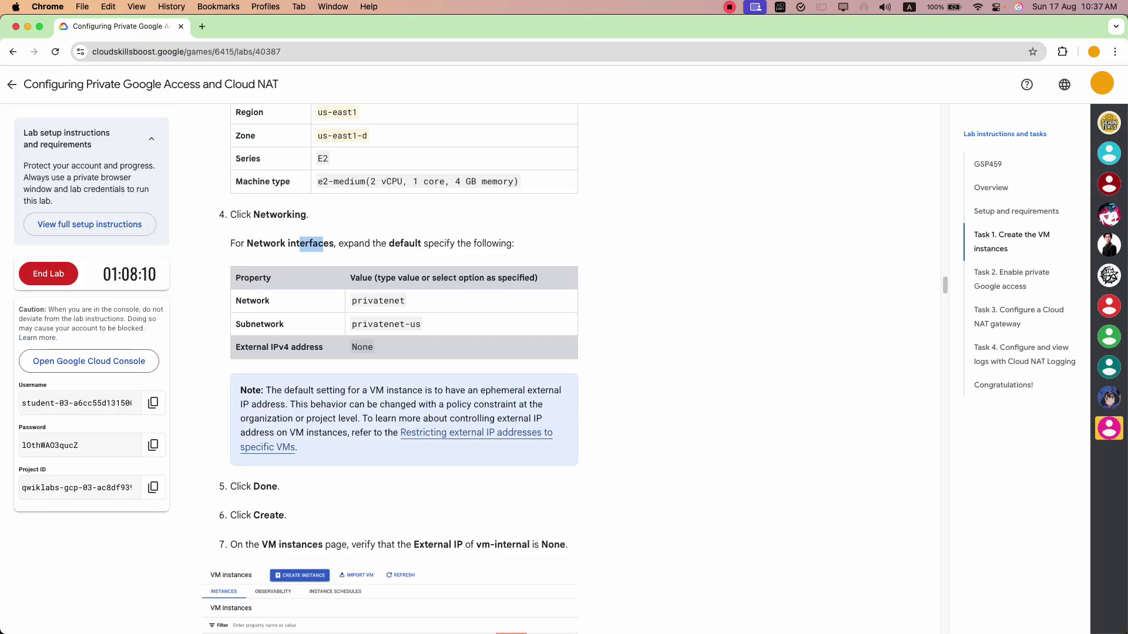
{"action": "left_click", "coordinate": [326, 342]}
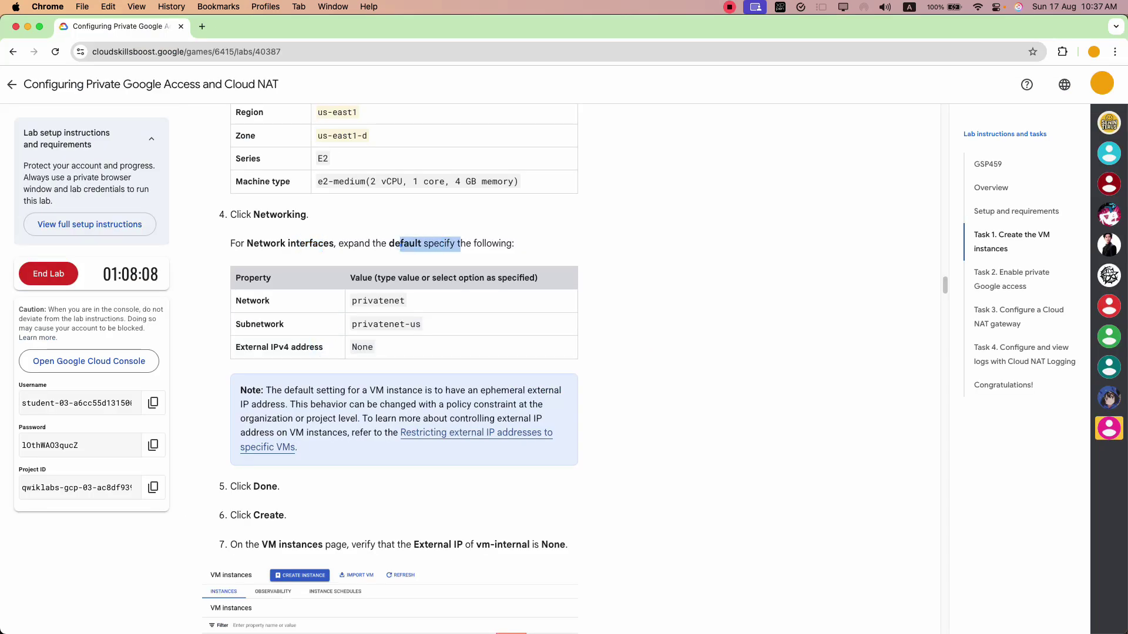
{"action": "left_click", "coordinate": [360, 297]}
{"action": "left_click_drag", "start_coordinate": [413, 304], "coordinate": [351, 299]}
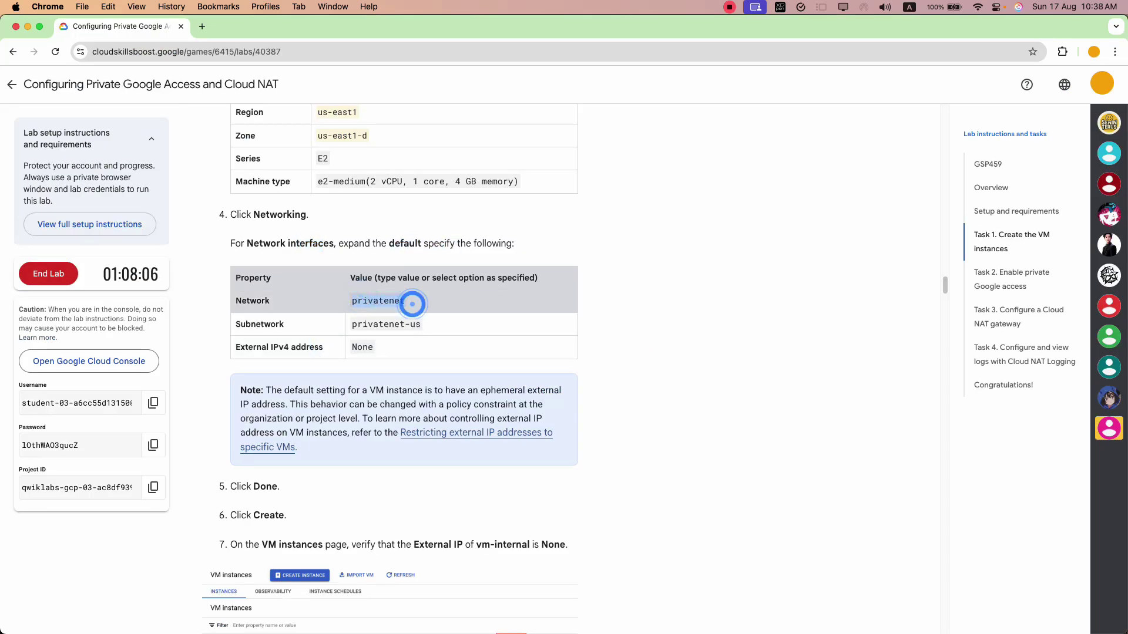
{"action": "key", "text": "super+grave"}
{"action": "left_click", "coordinate": [296, 292]}
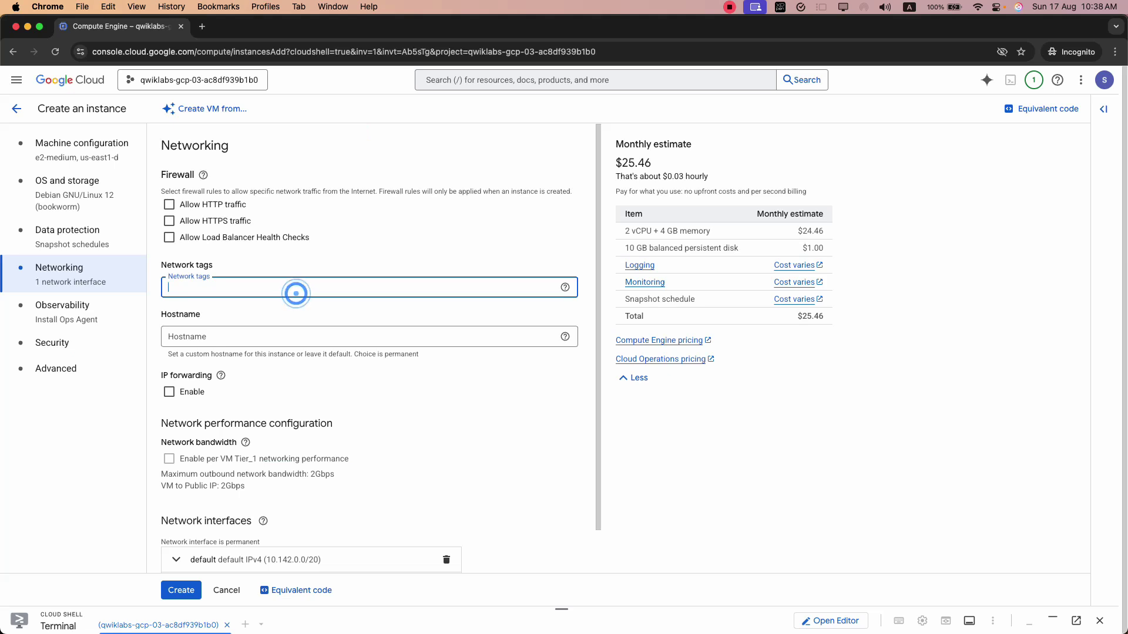
- Expand the default network interface and set its network to privatenet
{"action": "scroll", "coordinate": [246, 394], "scroll_direction": "down", "scroll_amount": 2}
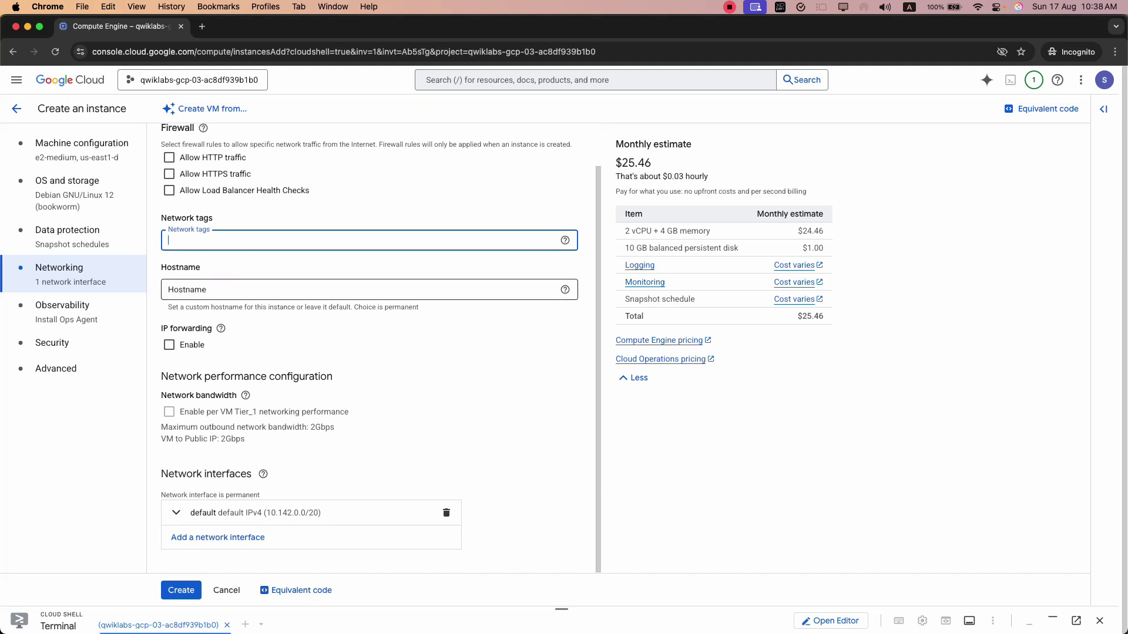
{"action": "left_click", "coordinate": [175, 512]}
{"action": "scroll", "coordinate": [309, 264], "scroll_direction": "up", "scroll_amount": 2}
{"action": "left_click", "coordinate": [310, 264]}
{"action": "left_click", "coordinate": [283, 317]}
- Set the network interface's subnetwork to privatenet-us, as given in the lab instructions
{"action": "key", "text": "super+grave"}
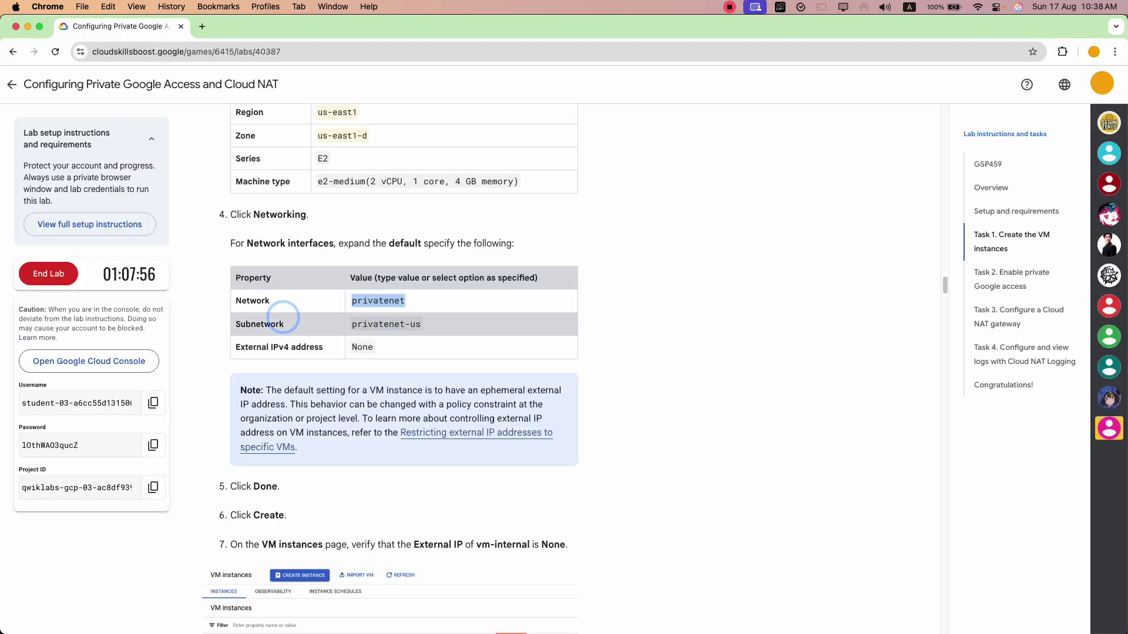
{"action": "left_click", "coordinate": [231, 300]}
{"action": "left_click", "coordinate": [240, 332]}
{"action": "key", "text": "super+grave"}
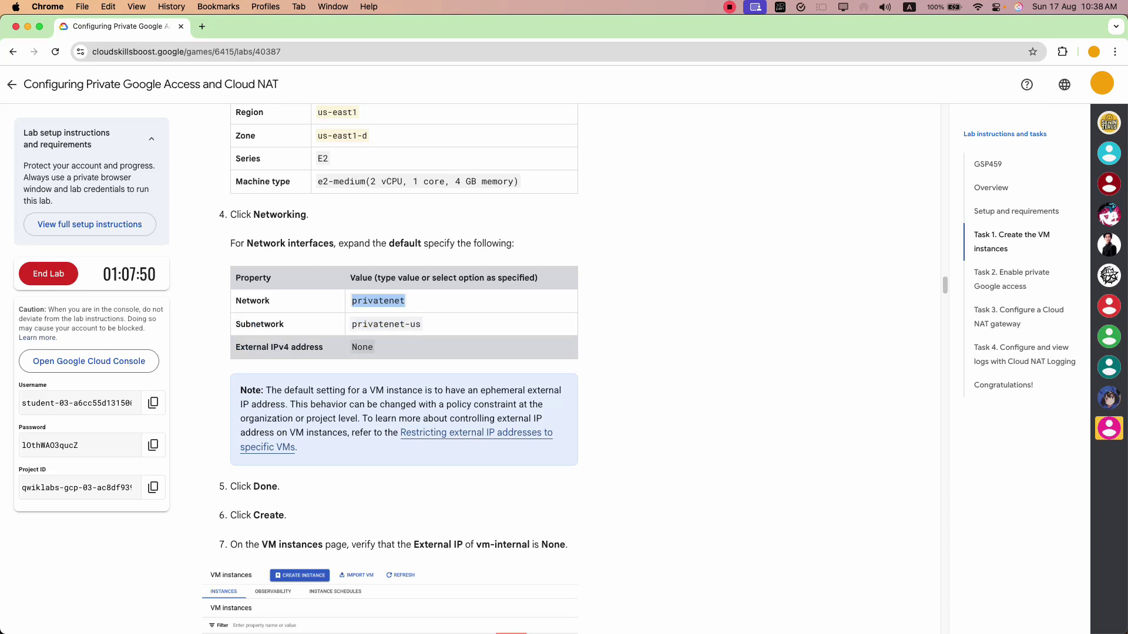
{"action": "key", "text": "super+grave"}
- Set the network interface's external IPv4 address to None, as given in the lab instructions
{"action": "left_click", "coordinate": [322, 382]}
{"action": "left_click", "coordinate": [484, 394]}
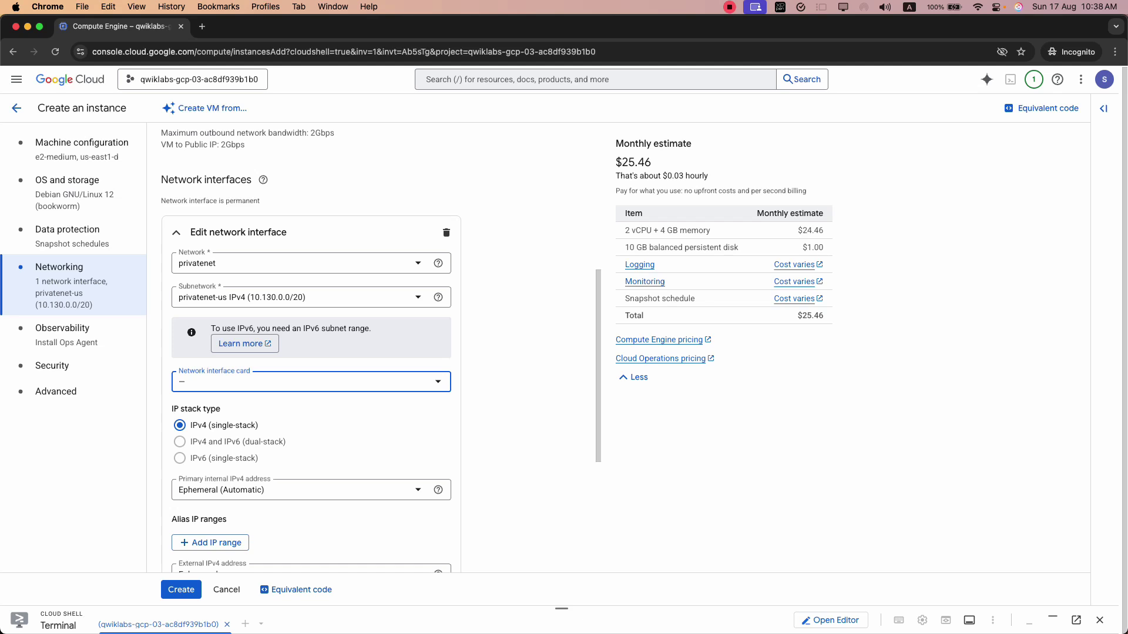
{"action": "scroll", "coordinate": [312, 352], "scroll_direction": "down", "scroll_amount": 4}
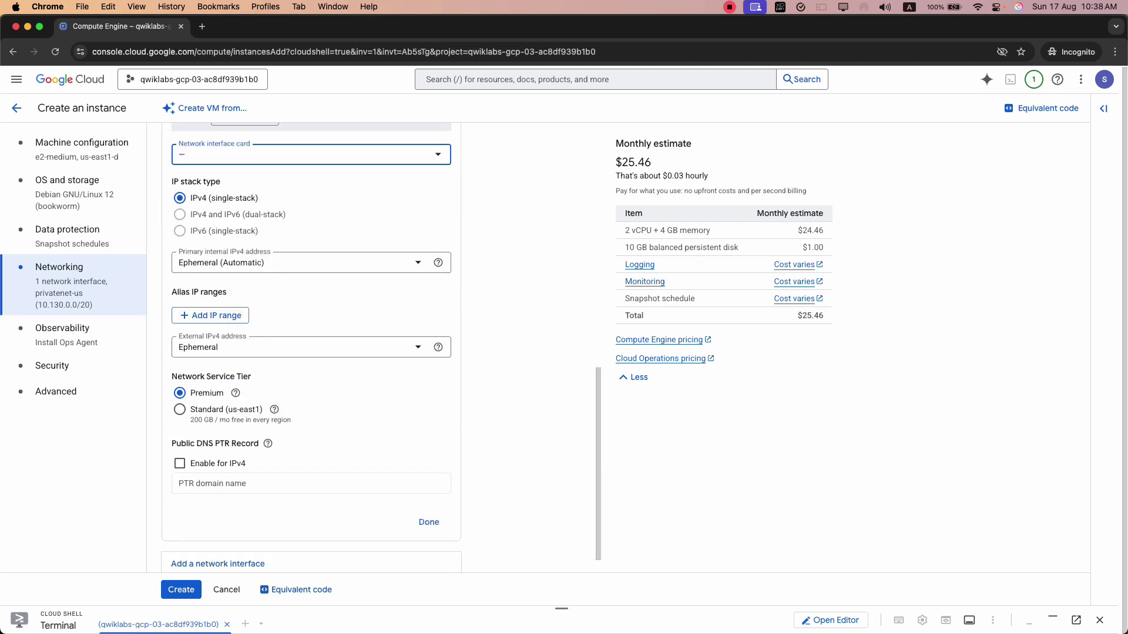
{"action": "scroll", "coordinate": [312, 353], "scroll_direction": "down", "scroll_amount": 1}
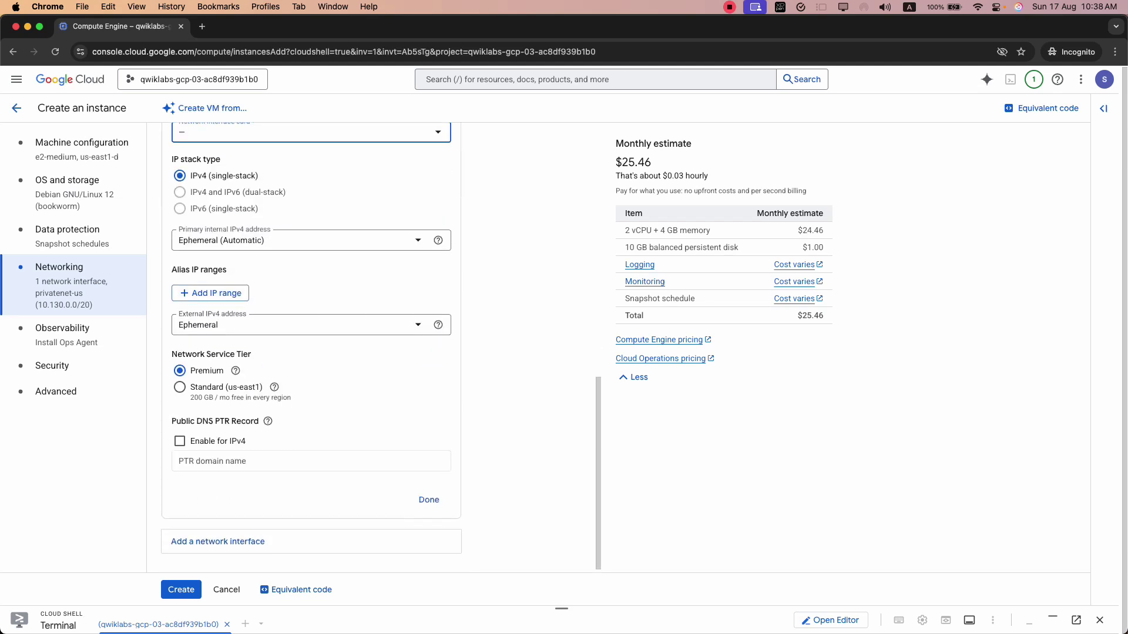
{"action": "key", "text": "super+grave"}
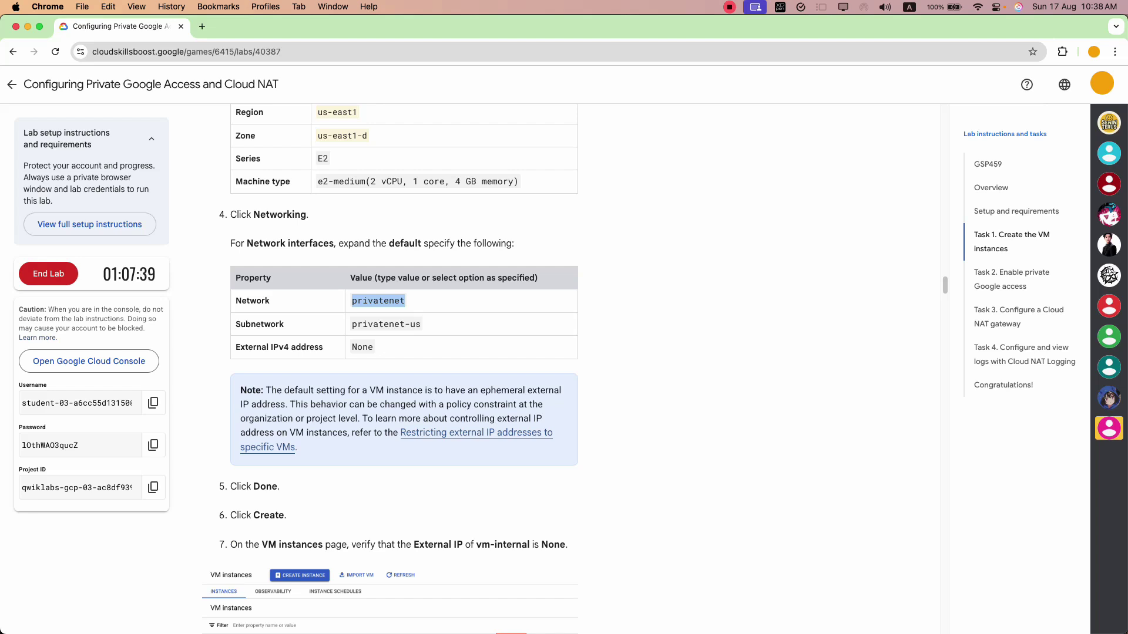
{"action": "key", "text": "super+grave"}
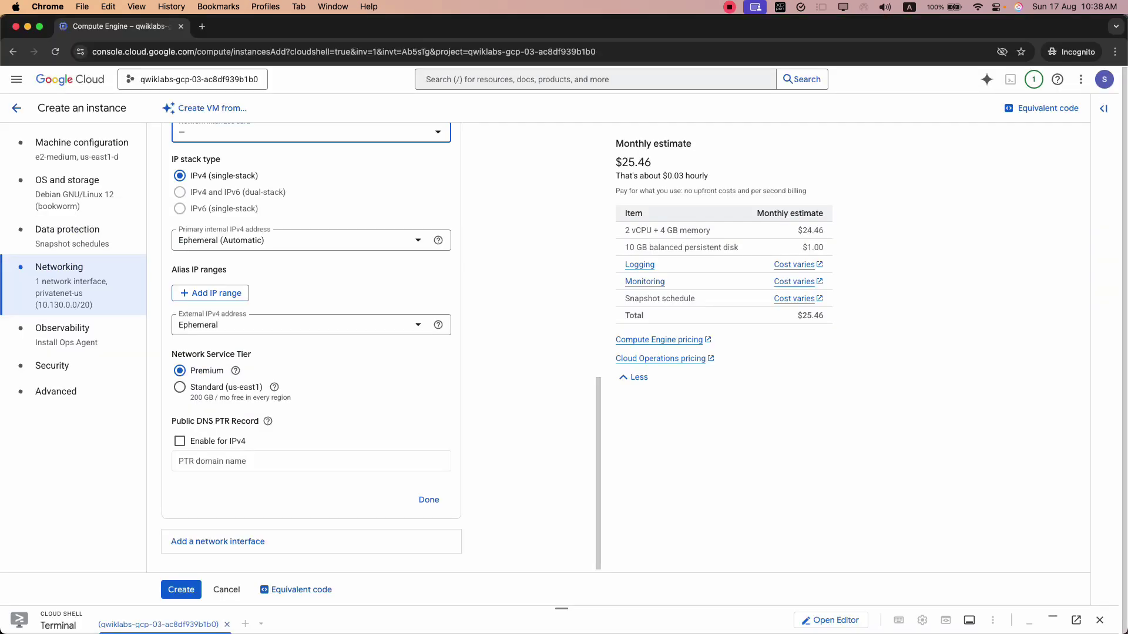
{"action": "left_click", "coordinate": [297, 325]}
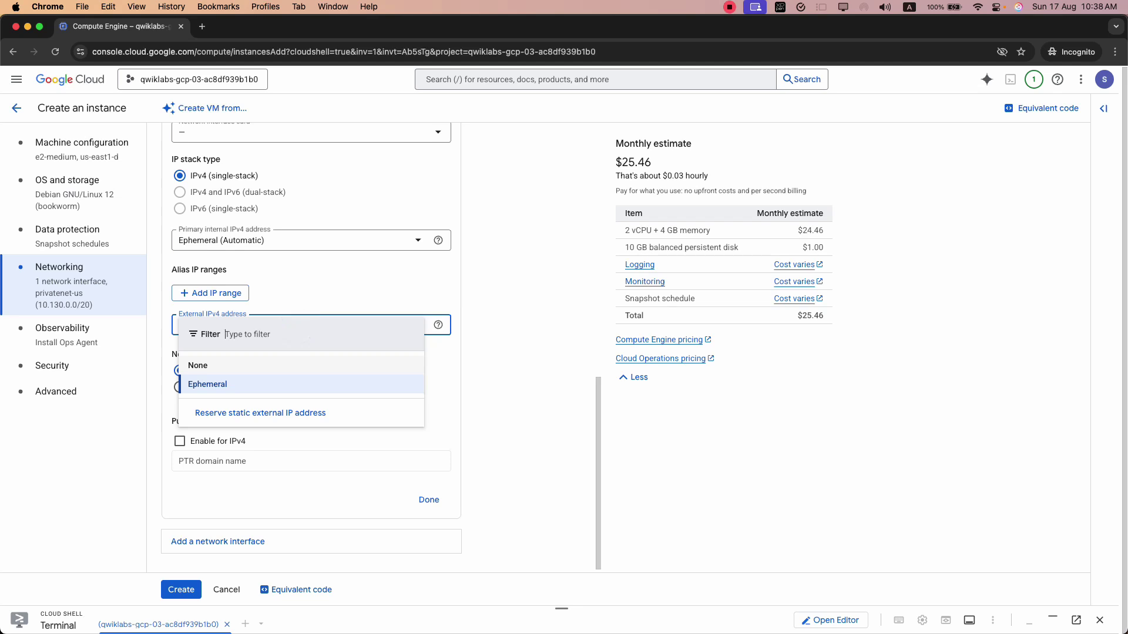
{"action": "left_click", "coordinate": [264, 364]}
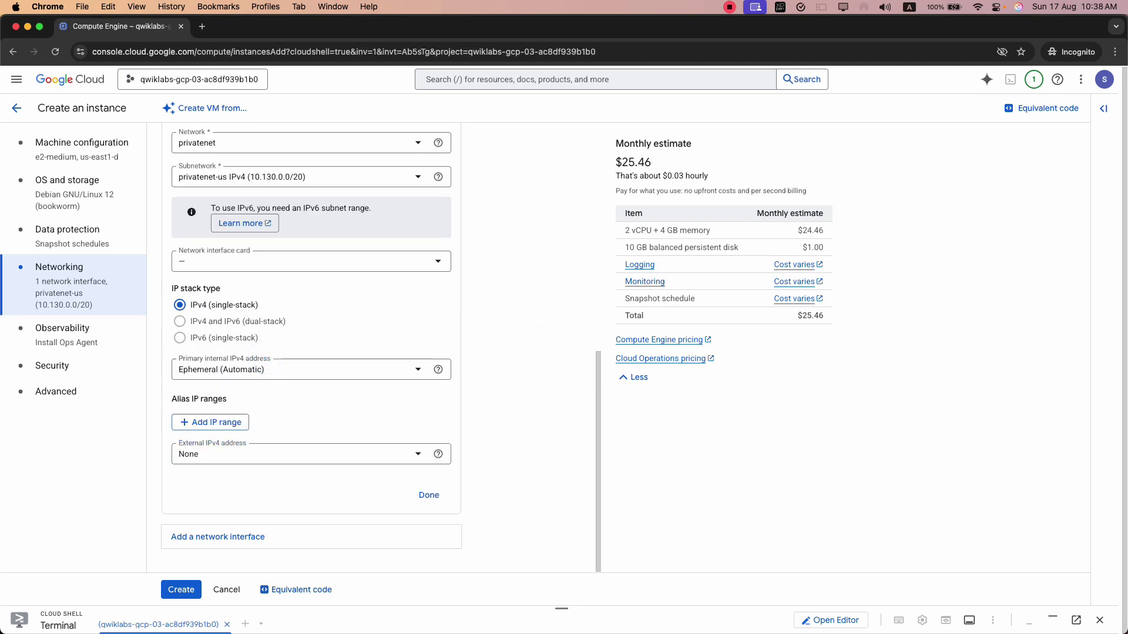
- Compare the network interface's network, subnetwork and external IPv4 settings with the lab instructions and read the remaining VM creation steps
{"action": "key", "text": "super+grave"}
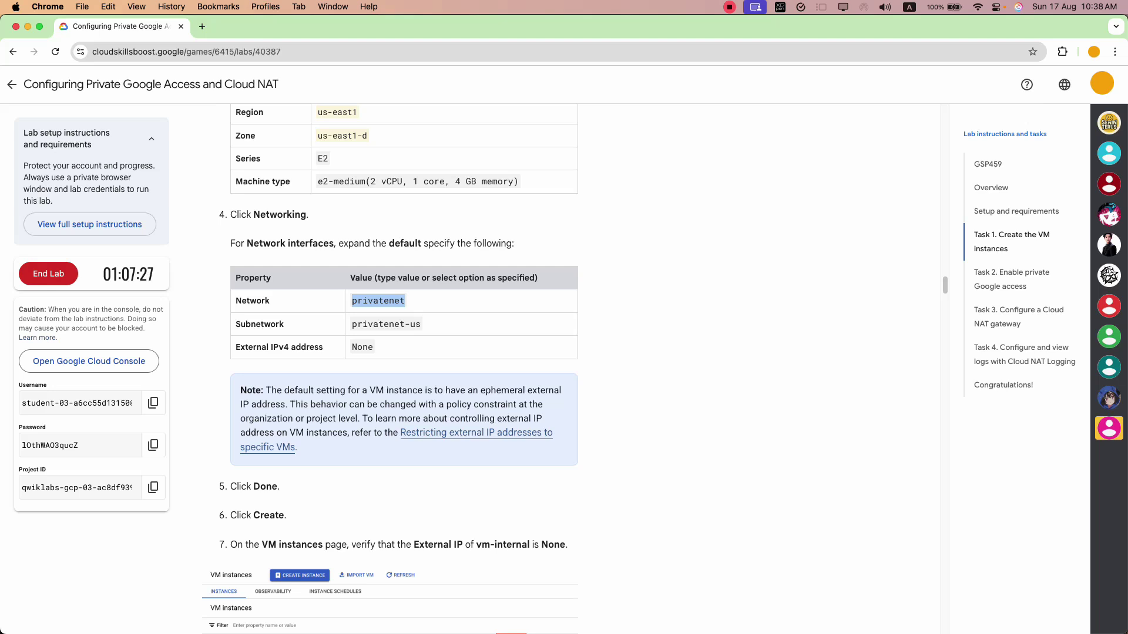
{"action": "scroll", "coordinate": [389, 365], "scroll_direction": "down", "scroll_amount": 5}
{"action": "scroll", "coordinate": [389, 364], "scroll_direction": "up", "scroll_amount": 5}
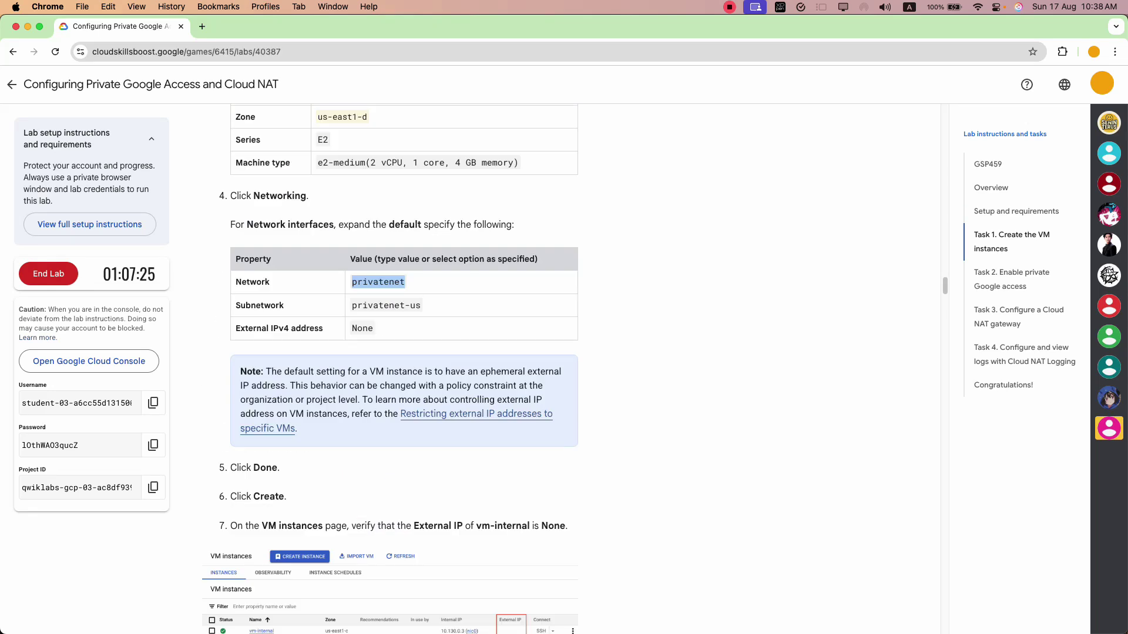
{"action": "scroll", "coordinate": [506, 369], "scroll_direction": "down", "scroll_amount": 2}
{"action": "left_click", "coordinate": [506, 368]}
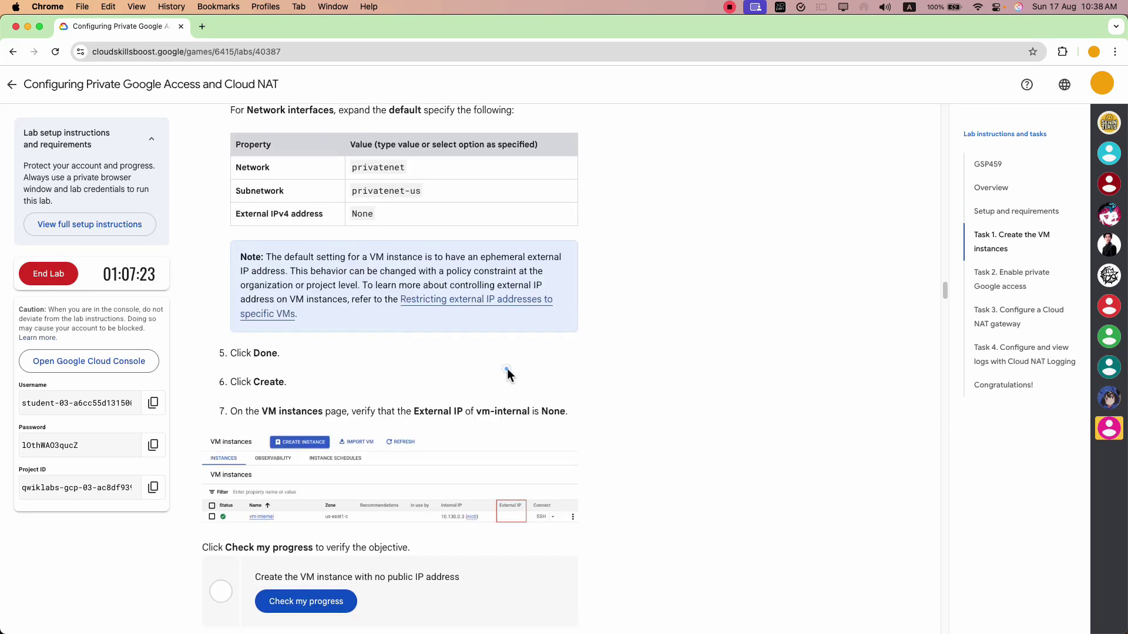
{"action": "key", "text": "super+grave"}
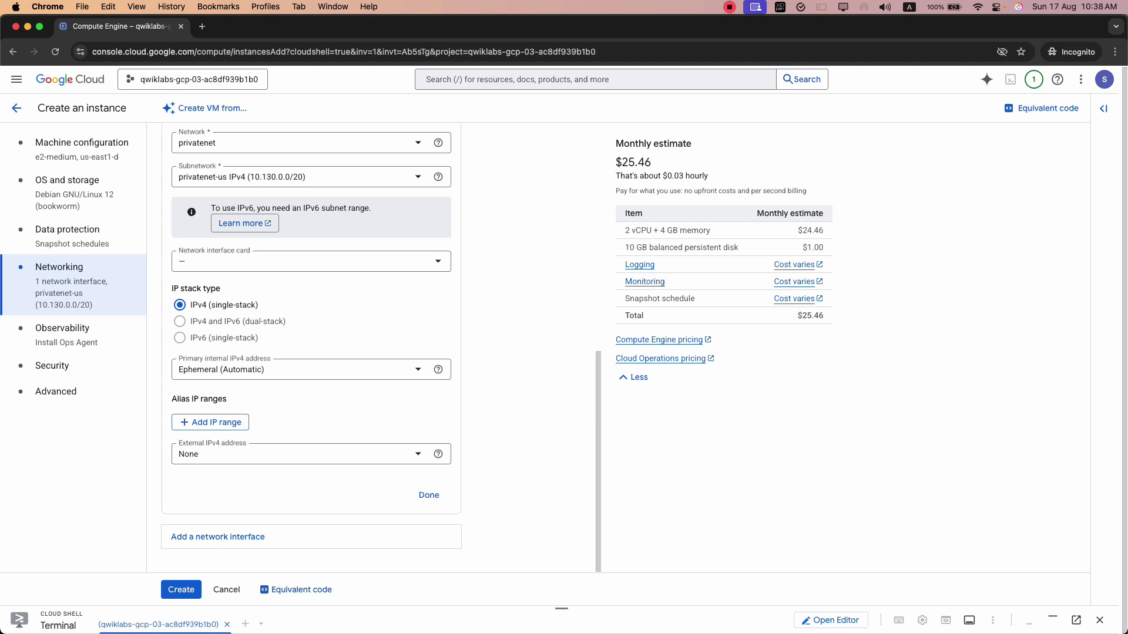
{"action": "key", "text": "super+grave"}
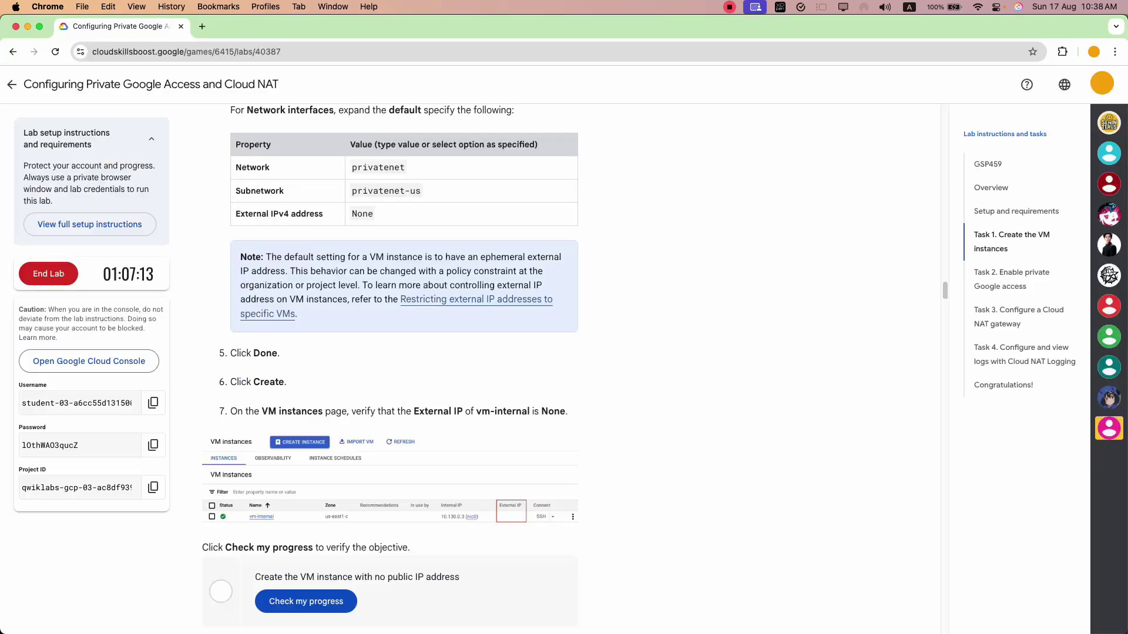
{"action": "key", "text": "super+grave"}
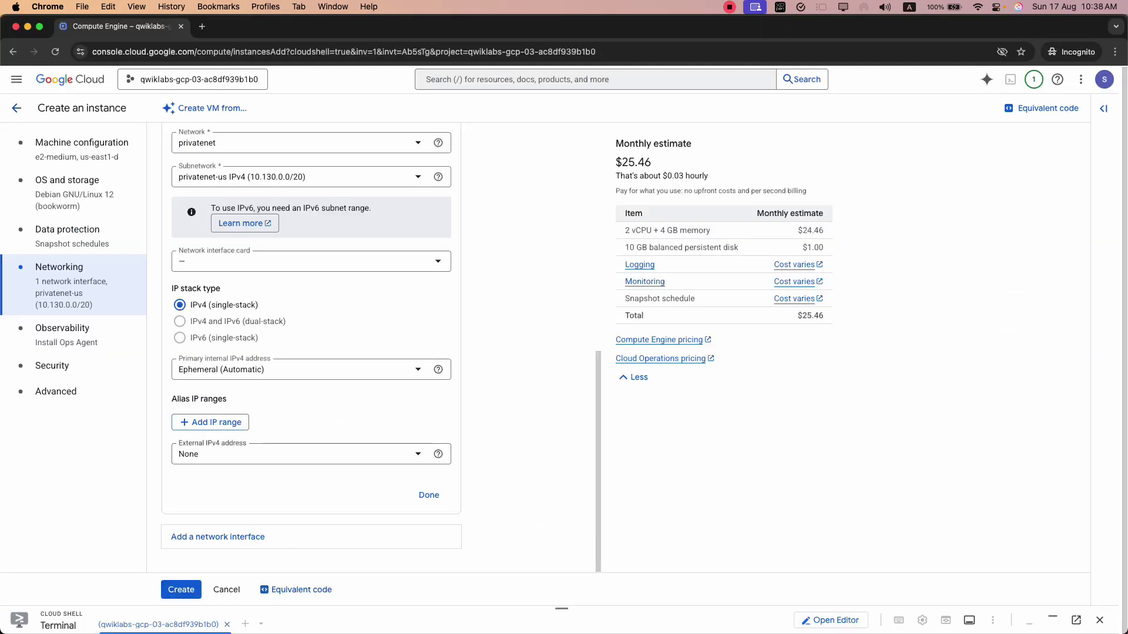
{"action": "scroll", "coordinate": [369, 346], "scroll_direction": "up", "scroll_amount": 10}
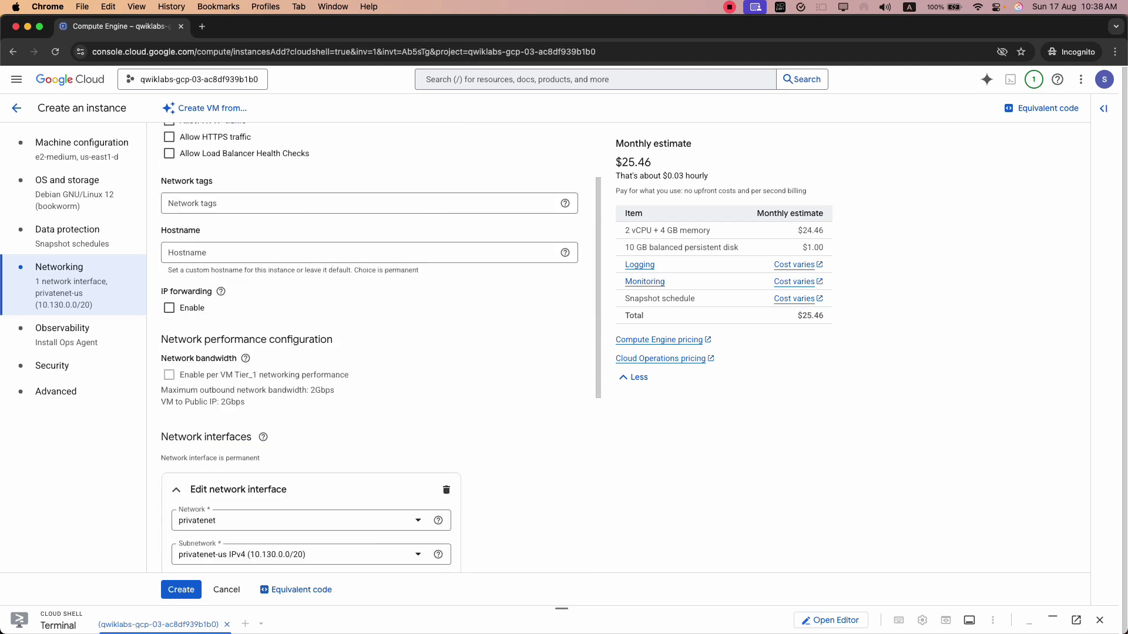
{"action": "scroll", "coordinate": [369, 347], "scroll_direction": "down", "scroll_amount": 10}
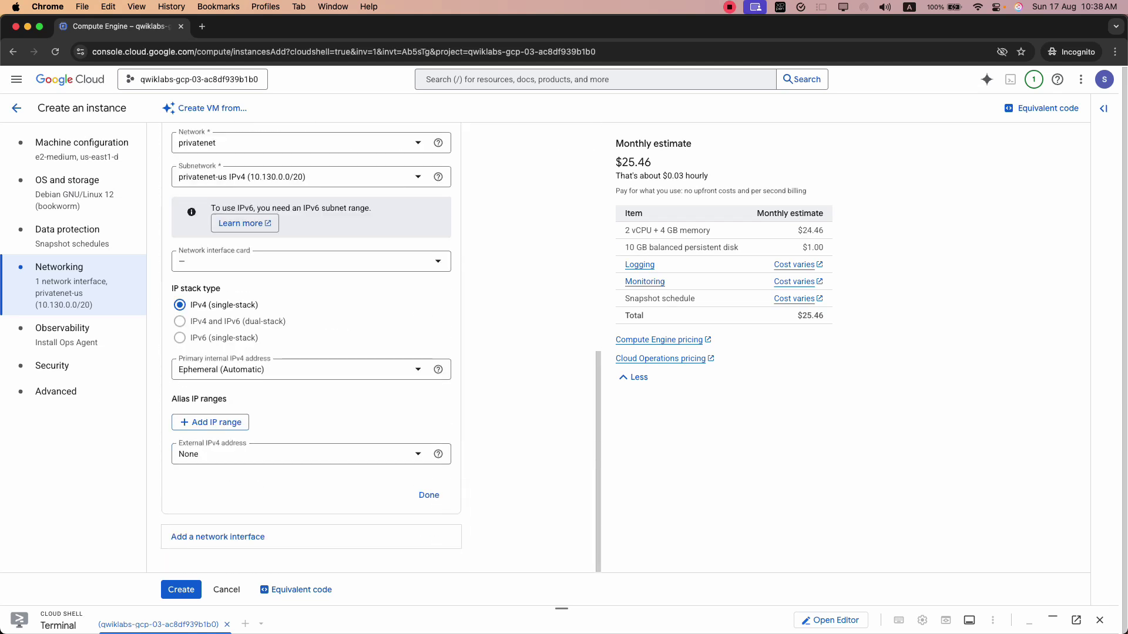
{"action": "key", "text": "super+grave"}
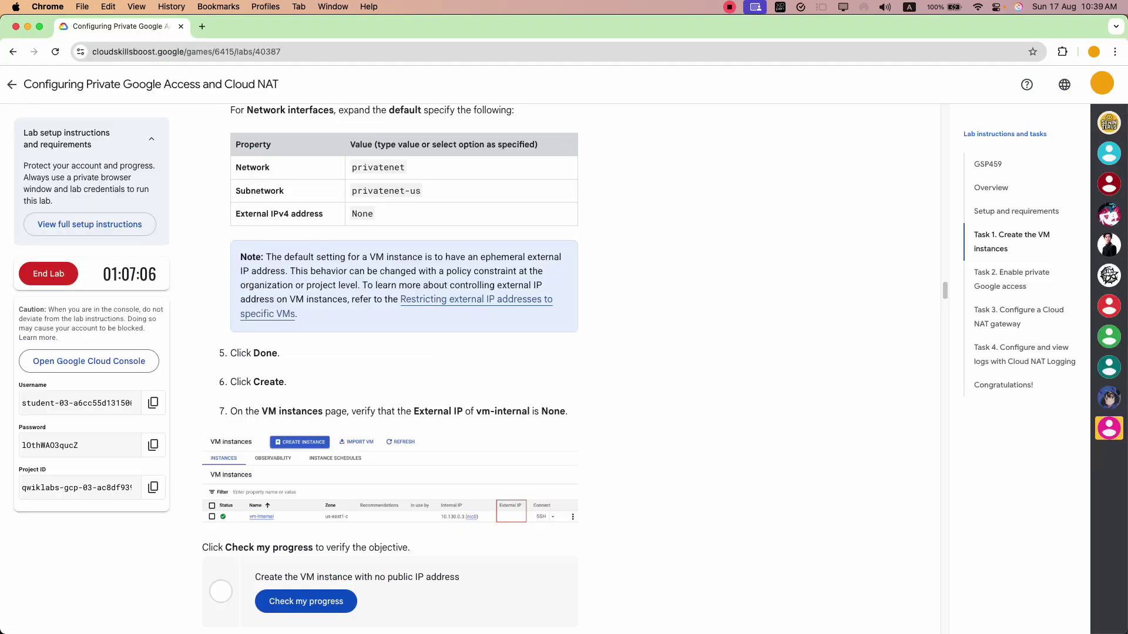
{"action": "key", "text": "super+grave"}
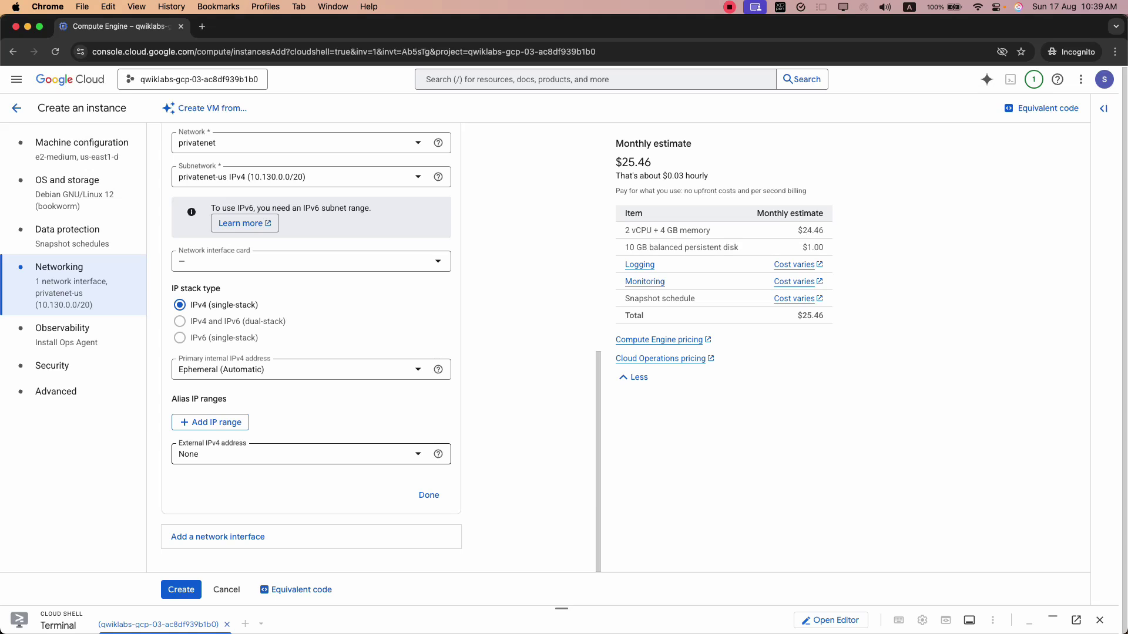
- Finish editing the network interface and create the vm-internal instance
{"action": "left_click", "coordinate": [429, 495]}
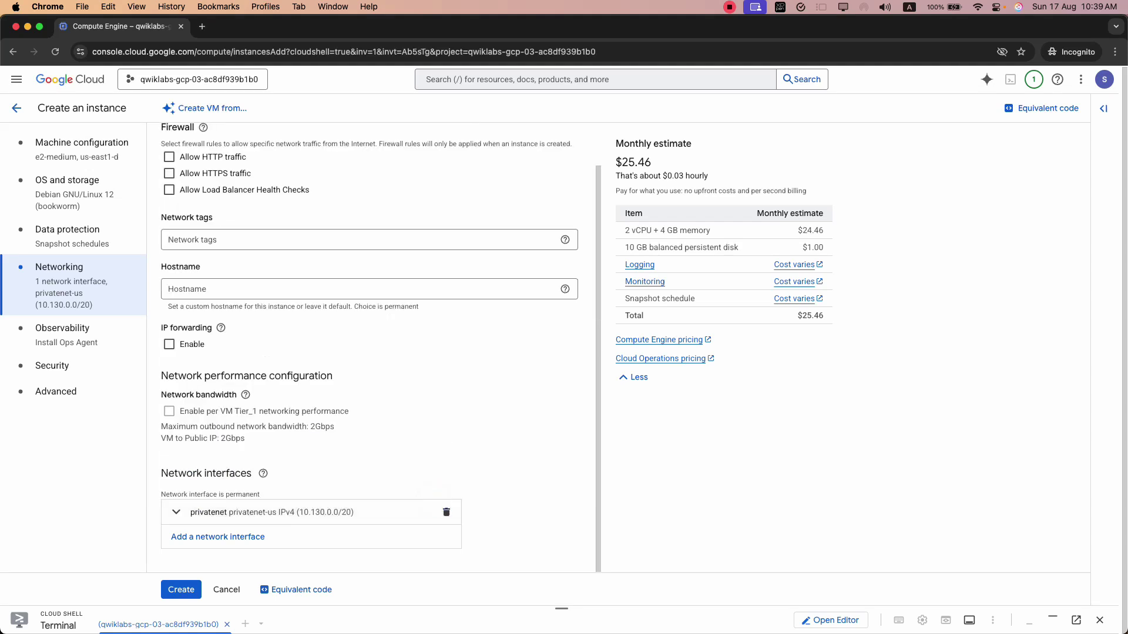
{"action": "key", "text": "super+grave"}
{"action": "key", "text": "super+grave"}
{"action": "left_click", "coordinate": [179, 588]}
- Enlarge the sample VM instances screenshot in the lab instructions, examine its External IP column, and close it
{"action": "key", "text": "super+grave"}
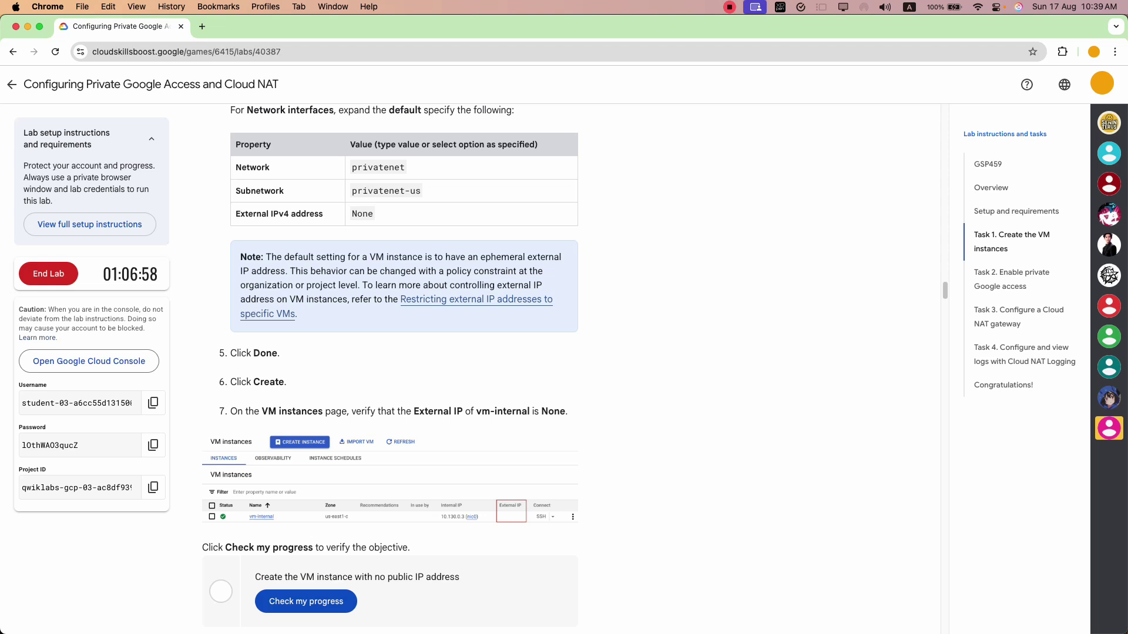
{"action": "left_click", "coordinate": [529, 438]}
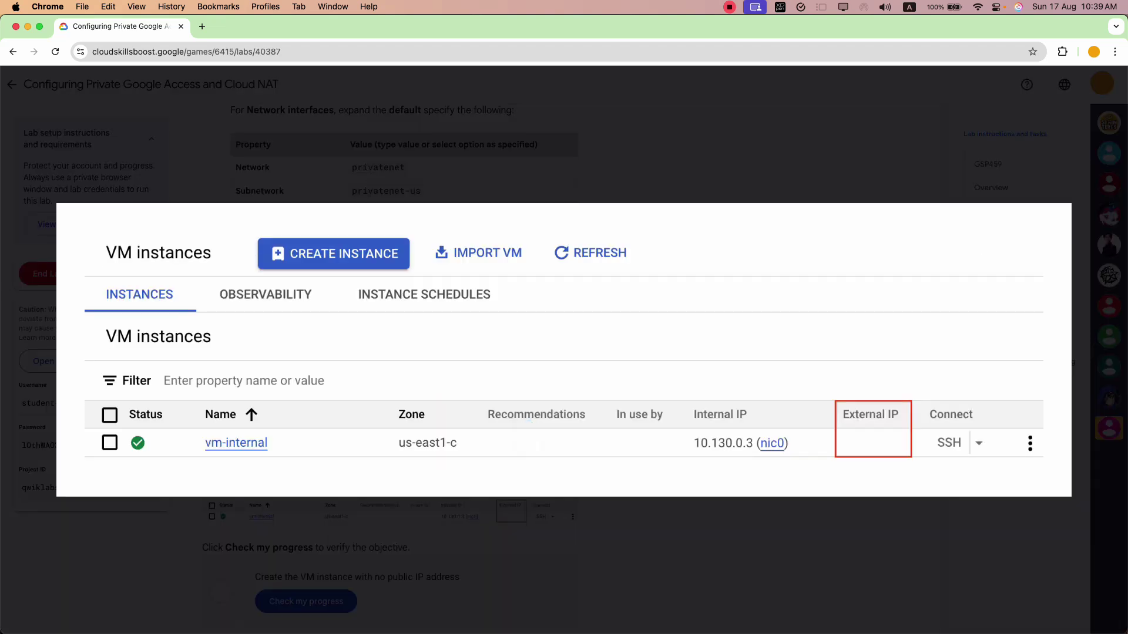
{"action": "left_click", "coordinate": [838, 528]}
{"action": "left_click", "coordinate": [241, 213]}
{"action": "left_click", "coordinate": [370, 213]}
{"action": "left_click", "coordinate": [341, 288]}
- Hide the related actions on the VM instances page
{"action": "key", "text": "super+grave"}
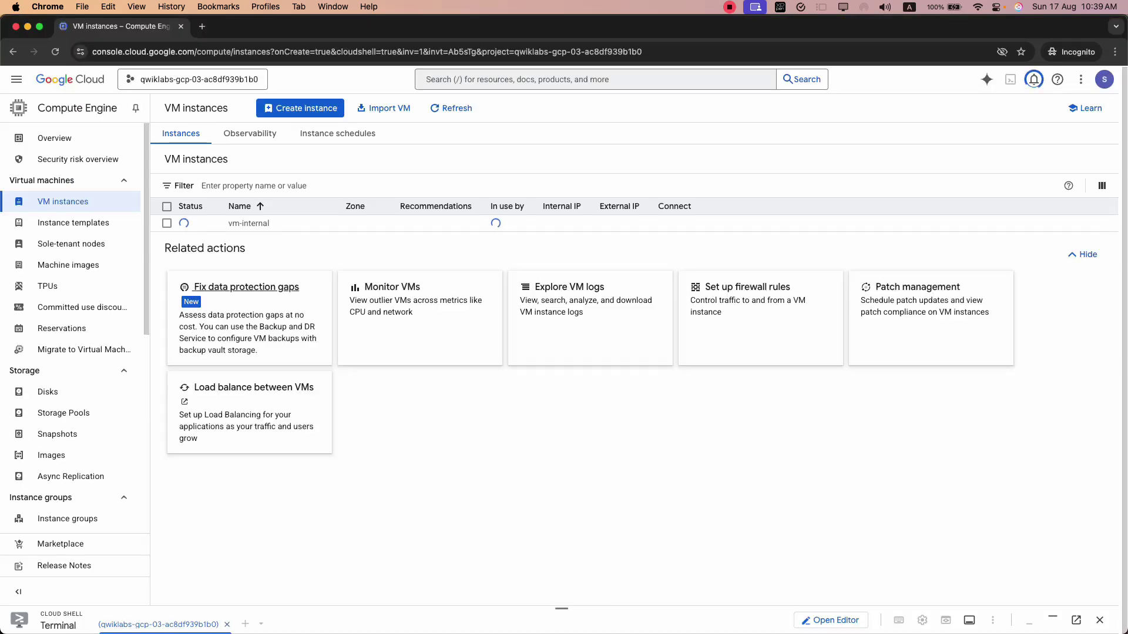
{"action": "left_click", "coordinate": [1058, 253]}
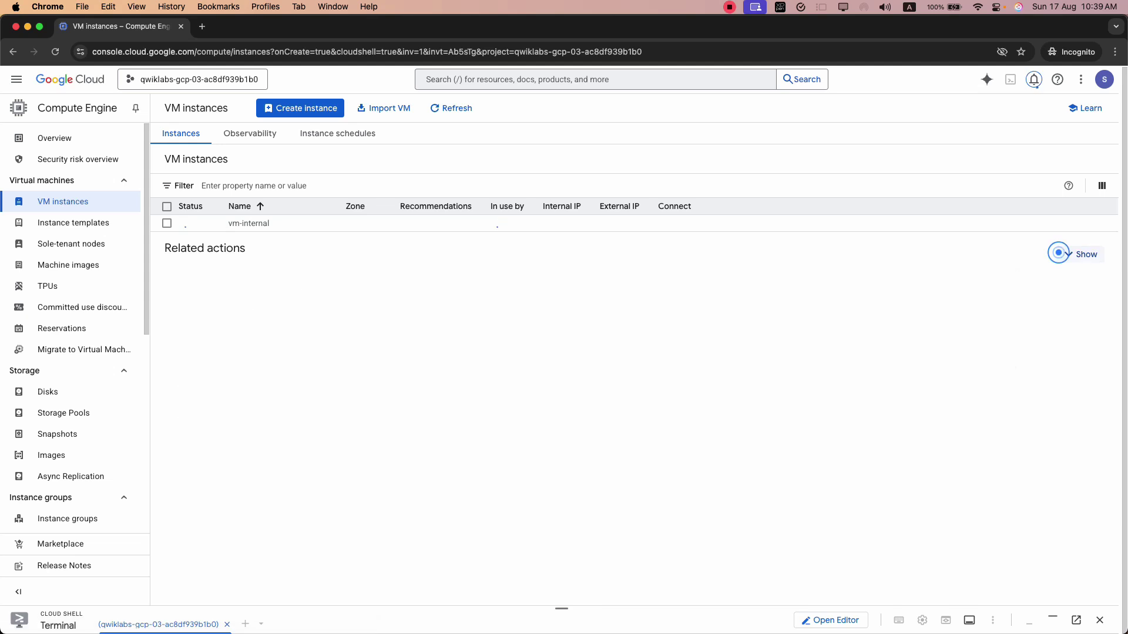
{"action": "key", "text": "super+grave"}
- Verify vm-internal's external IP in the instance list and check lab progress for creating the VM instance with no public IP address
{"action": "scroll", "coordinate": [388, 352], "scroll_direction": "down", "scroll_amount": 3}
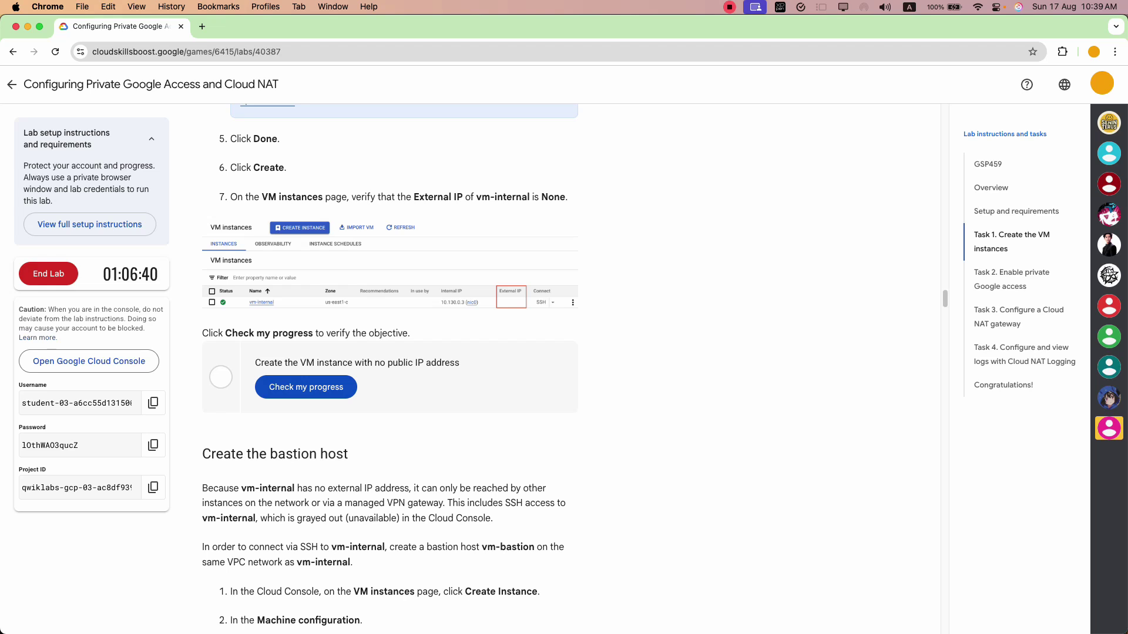
{"action": "scroll", "coordinate": [388, 364], "scroll_direction": "down", "scroll_amount": 5}
{"action": "scroll", "coordinate": [387, 364], "scroll_direction": "down", "scroll_amount": 5}
{"action": "scroll", "coordinate": [387, 364], "scroll_direction": "up", "scroll_amount": 10}
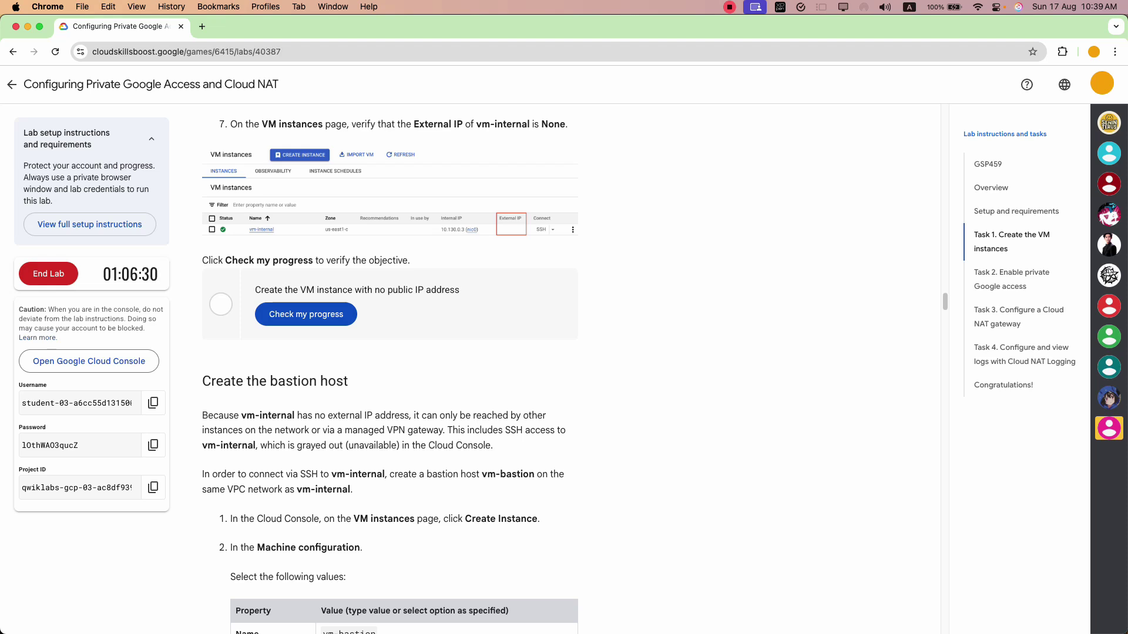
{"action": "key", "text": "super+grave"}
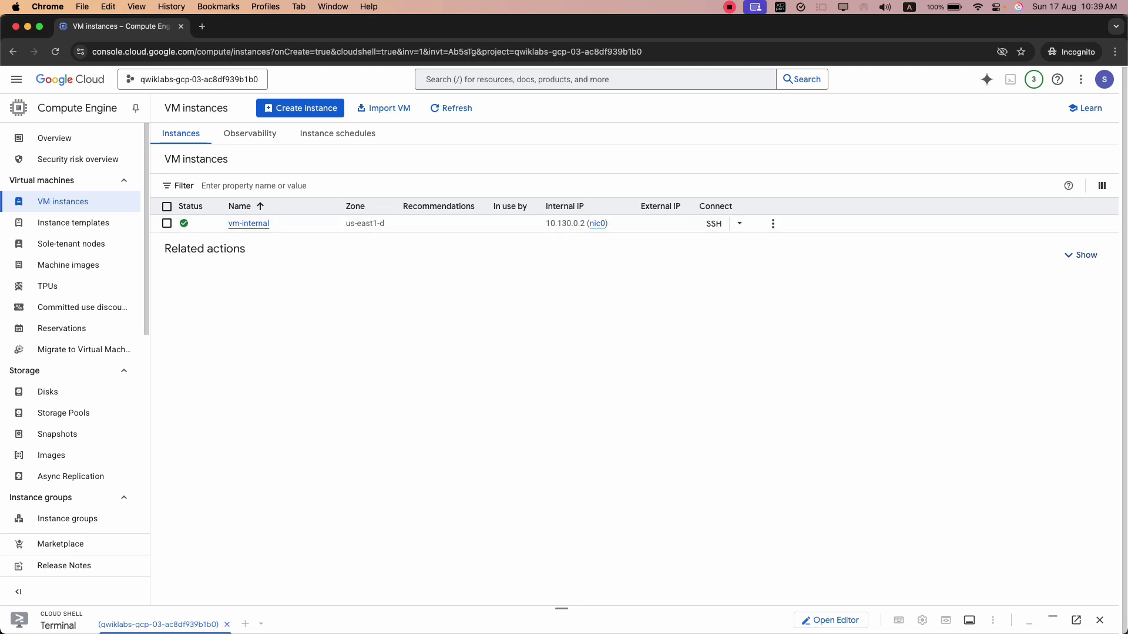
{"action": "key", "text": "super+grave"}
{"action": "left_click", "coordinate": [328, 311]}
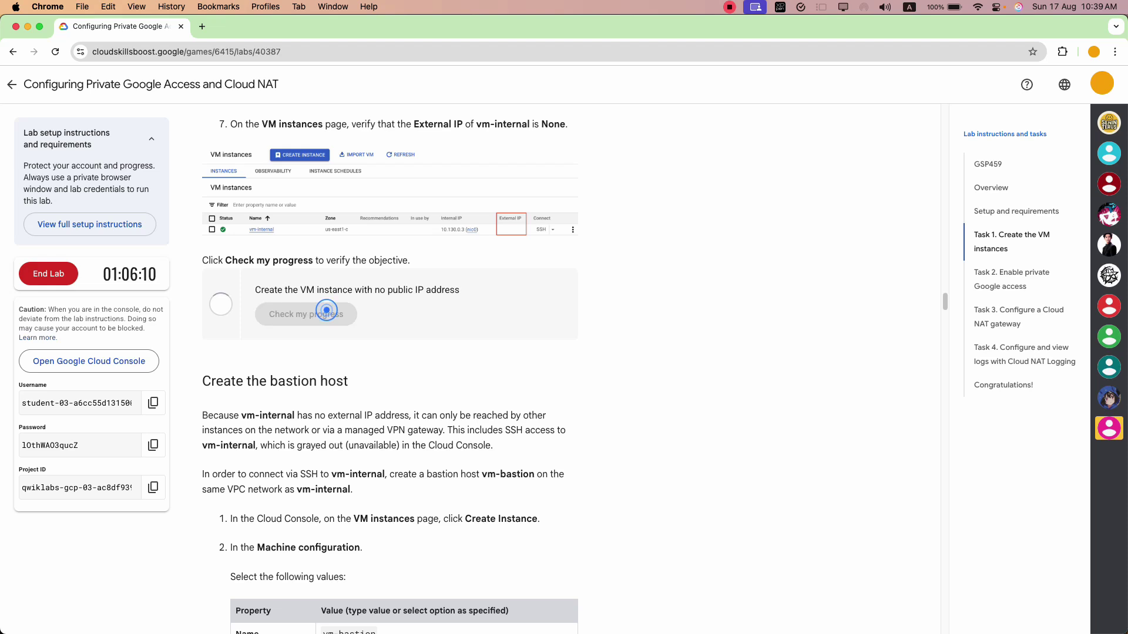
- Read the lab's bastion host section, including its machine configuration and network interface values
{"action": "scroll", "coordinate": [328, 311], "scroll_direction": "down", "scroll_amount": 1}
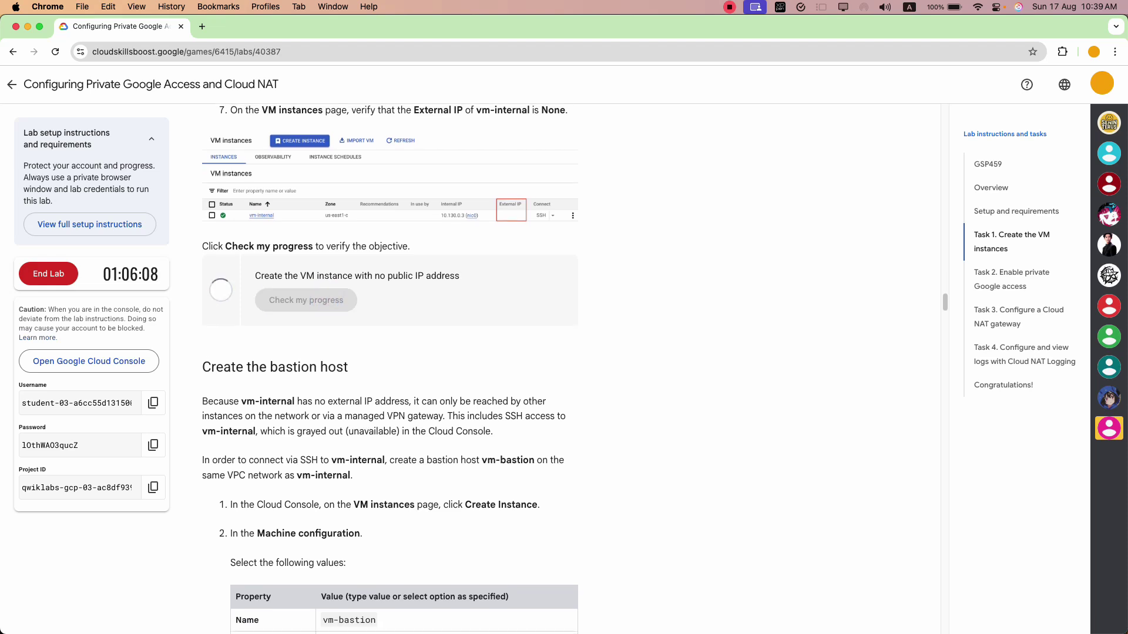
{"action": "scroll", "coordinate": [328, 311], "scroll_direction": "down", "scroll_amount": 5}
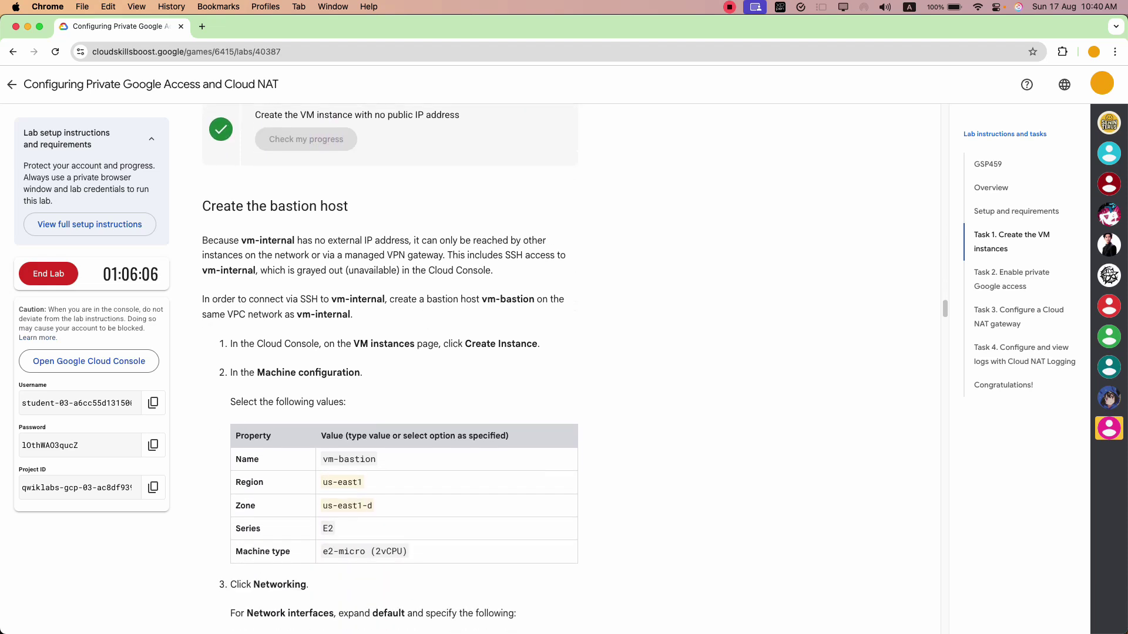
{"action": "scroll", "coordinate": [327, 310], "scroll_direction": "down", "scroll_amount": 5}
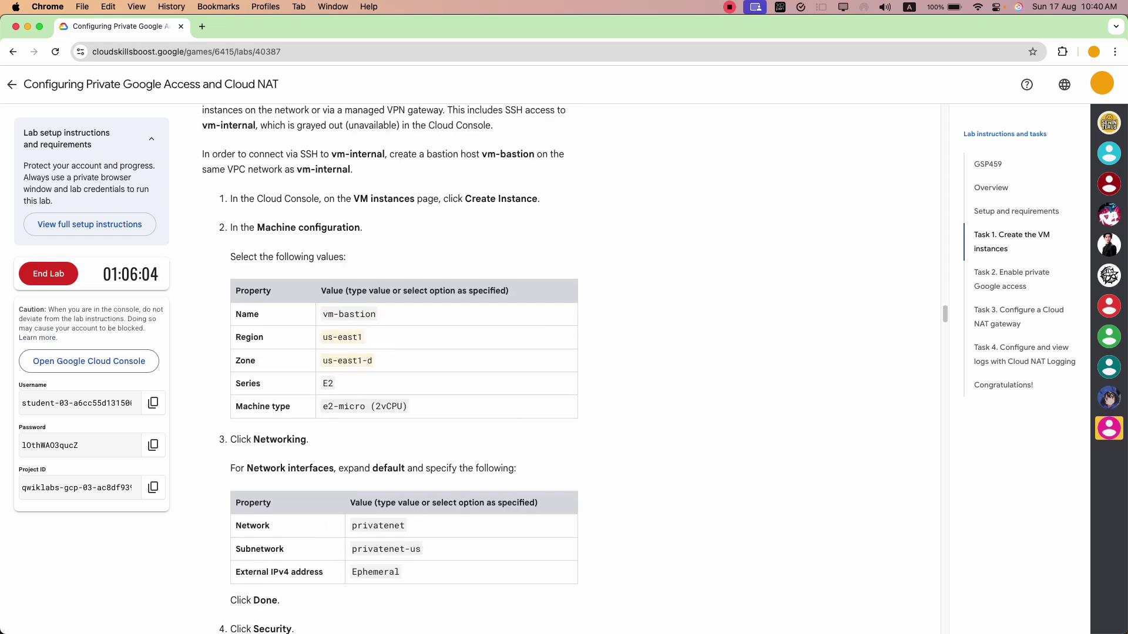
{"action": "scroll", "coordinate": [389, 369], "scroll_direction": "up", "scroll_amount": 3}
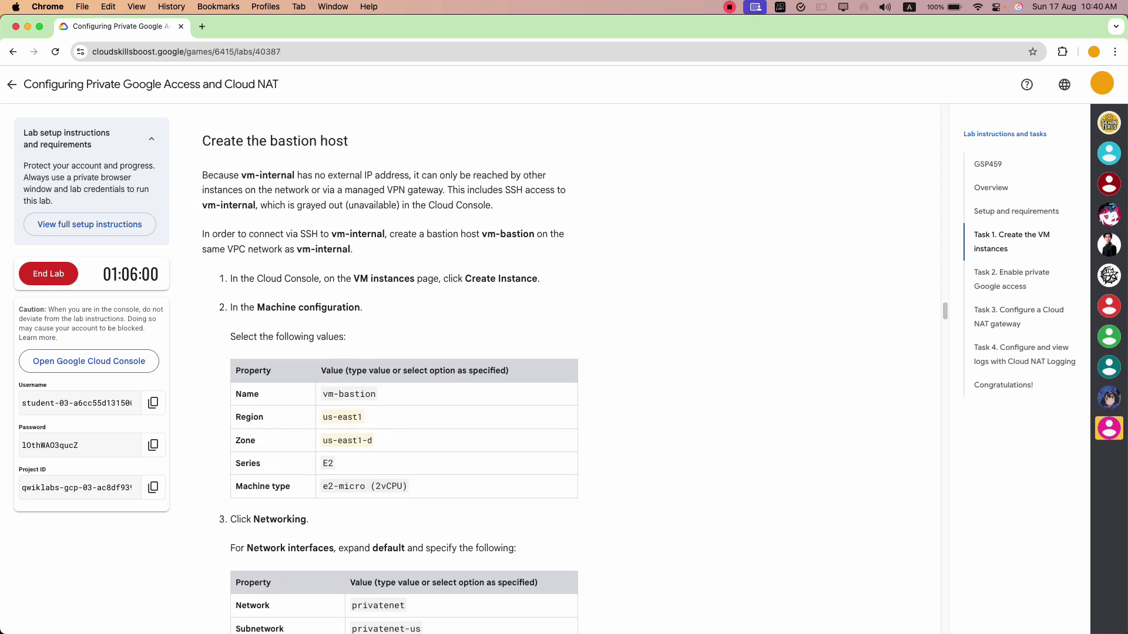
{"action": "double_click", "coordinate": [306, 311]}
{"action": "left_click", "coordinate": [358, 338]}
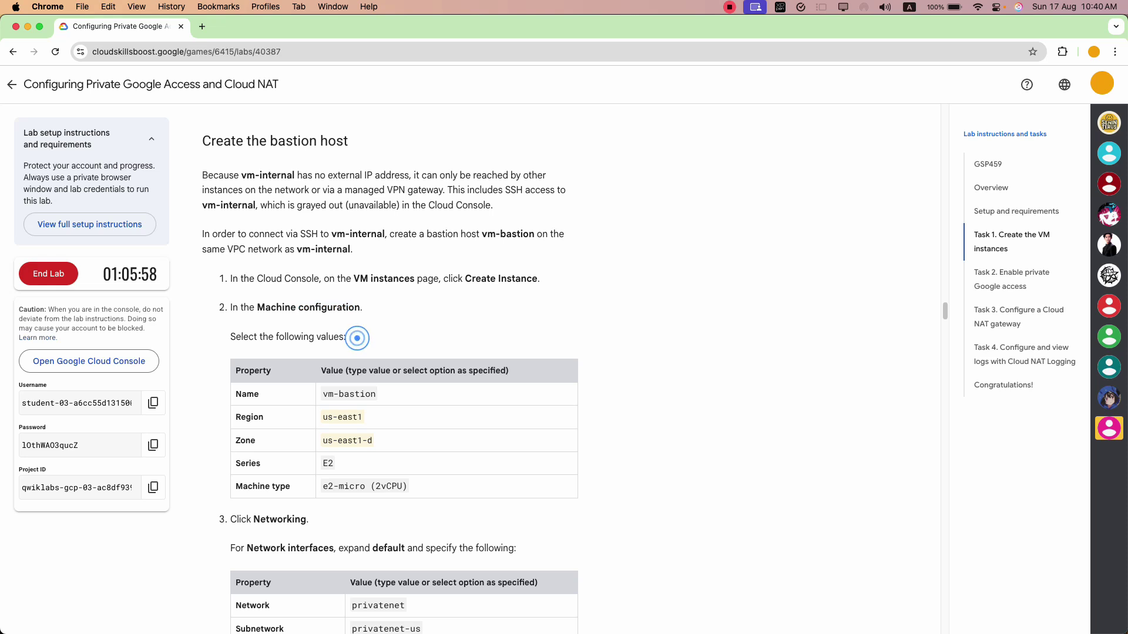
- Start creating another VM instance and name it vm-bastion, as given in the lab instructions
{"action": "key", "text": "super+grave"}
{"action": "left_click", "coordinate": [300, 108]}
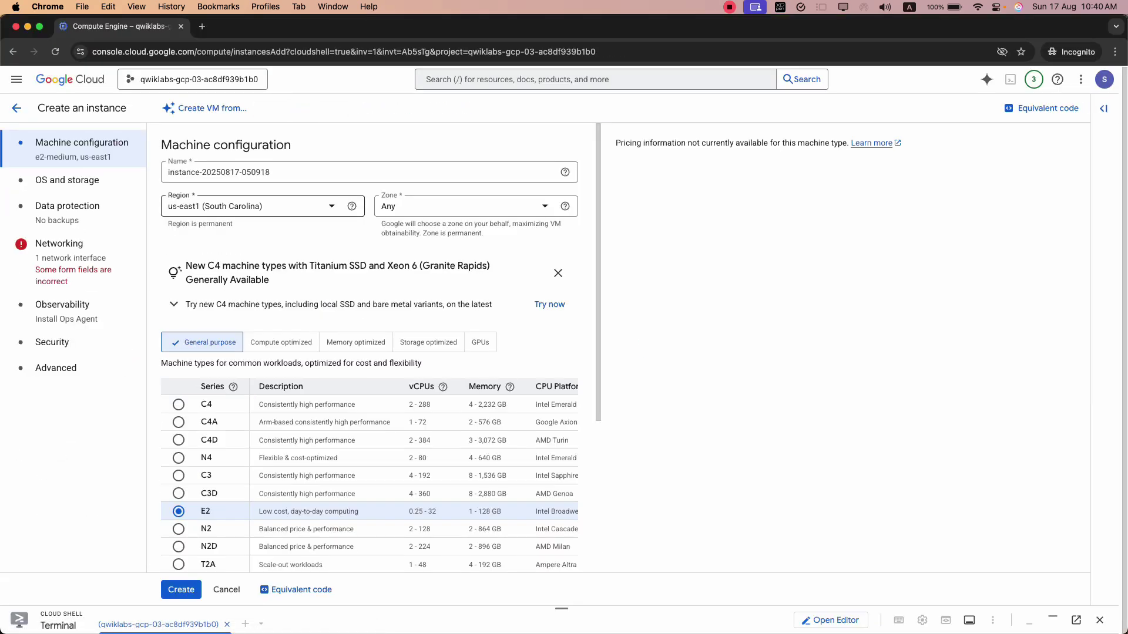
{"action": "left_click", "coordinate": [305, 181]}
{"action": "key", "text": "alt+shift+Left"}
{"action": "key", "text": "alt+shift+Left"}
{"action": "key", "text": "alt+shift+Left"}
{"action": "key", "text": "super+grave"}
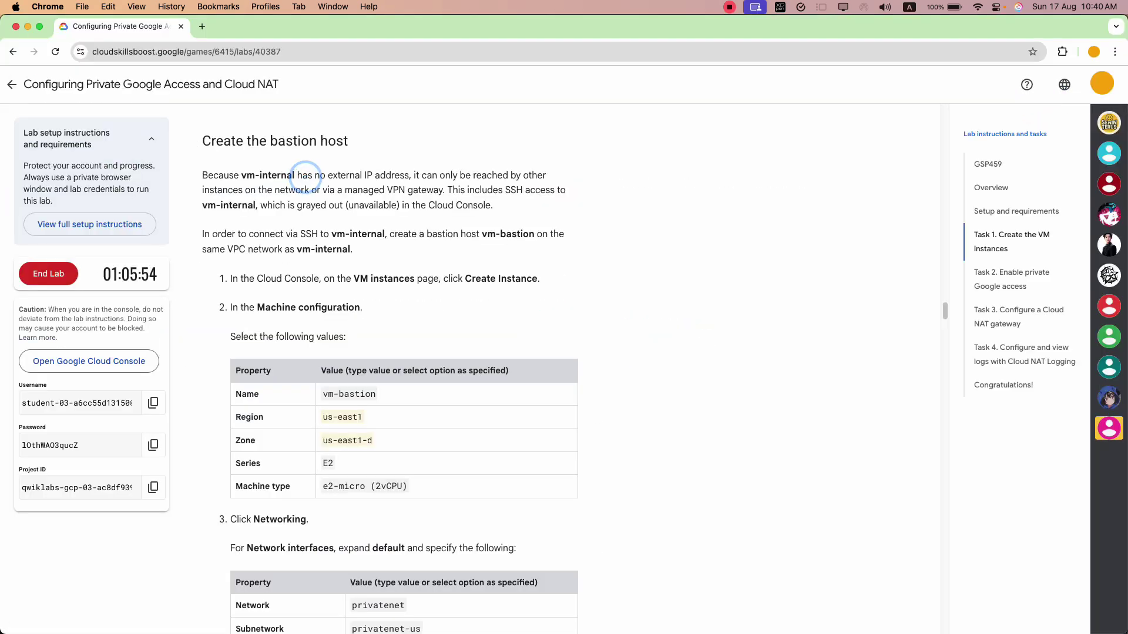
{"action": "triple_click", "coordinate": [384, 395]}
{"action": "key", "text": "super+c"}
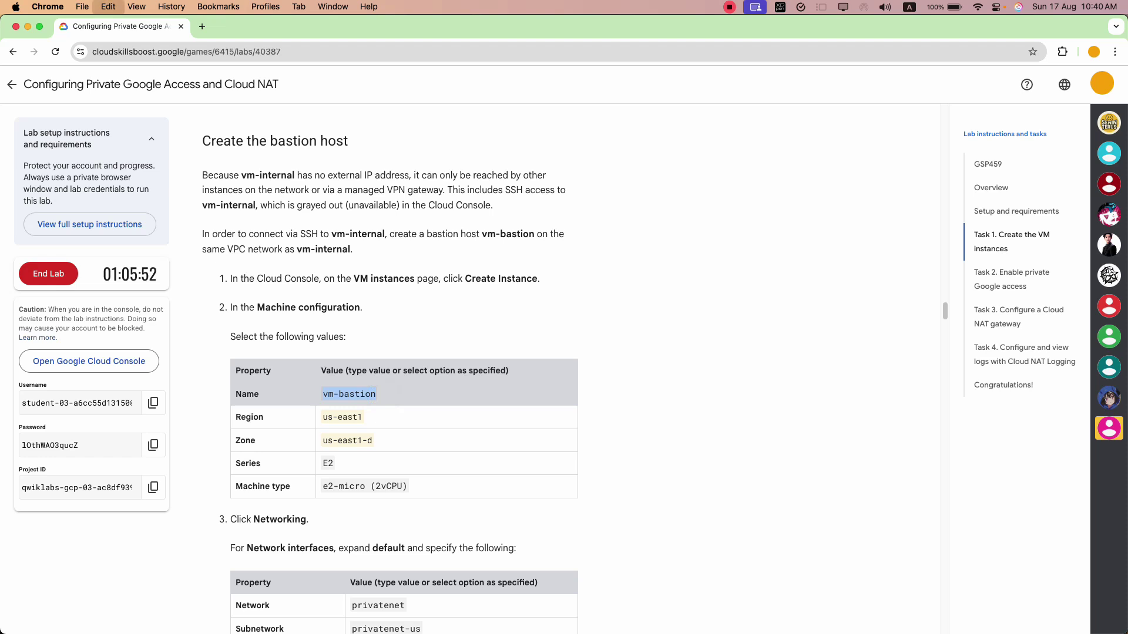
{"action": "key", "text": "super+grave"}
{"action": "key", "text": "super+v"}
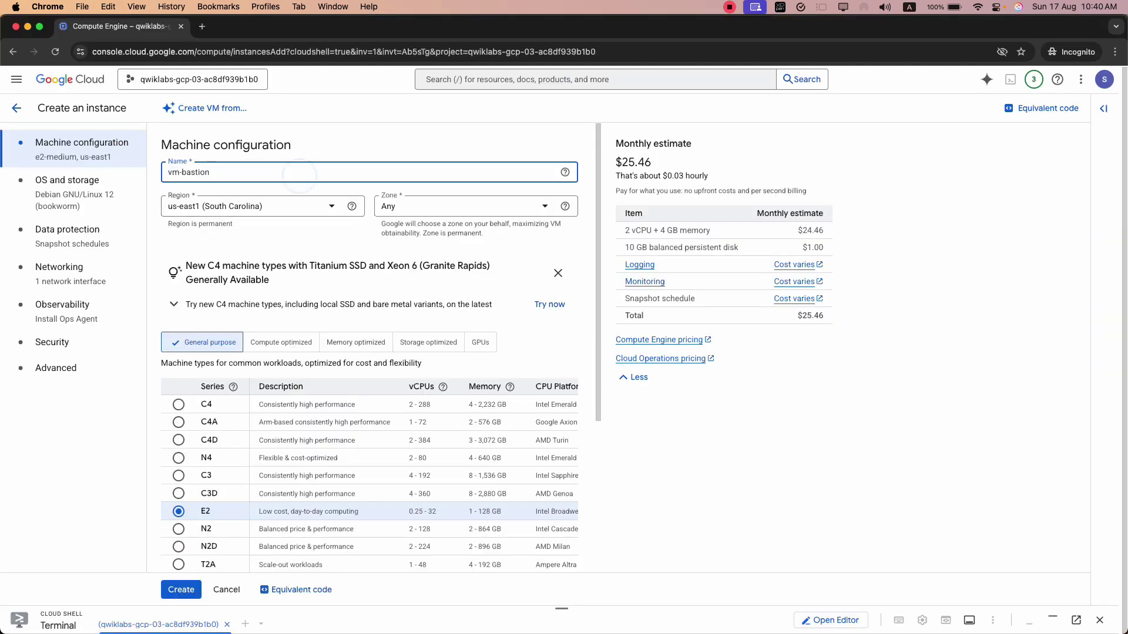
- Set vm-bastion's region to us-east1 (South Carolina) and its zone to us-east1-d
{"action": "key", "text": "super+grave"}
{"action": "key", "text": "super+grave"}
{"action": "left_click", "coordinate": [218, 209]}
{"action": "left_click", "coordinate": [229, 233]}
{"action": "left_click", "coordinate": [402, 207]}
{"action": "key", "text": "super+grave"}
{"action": "key", "text": "super+grave"}
{"action": "left_click", "coordinate": [409, 270]}
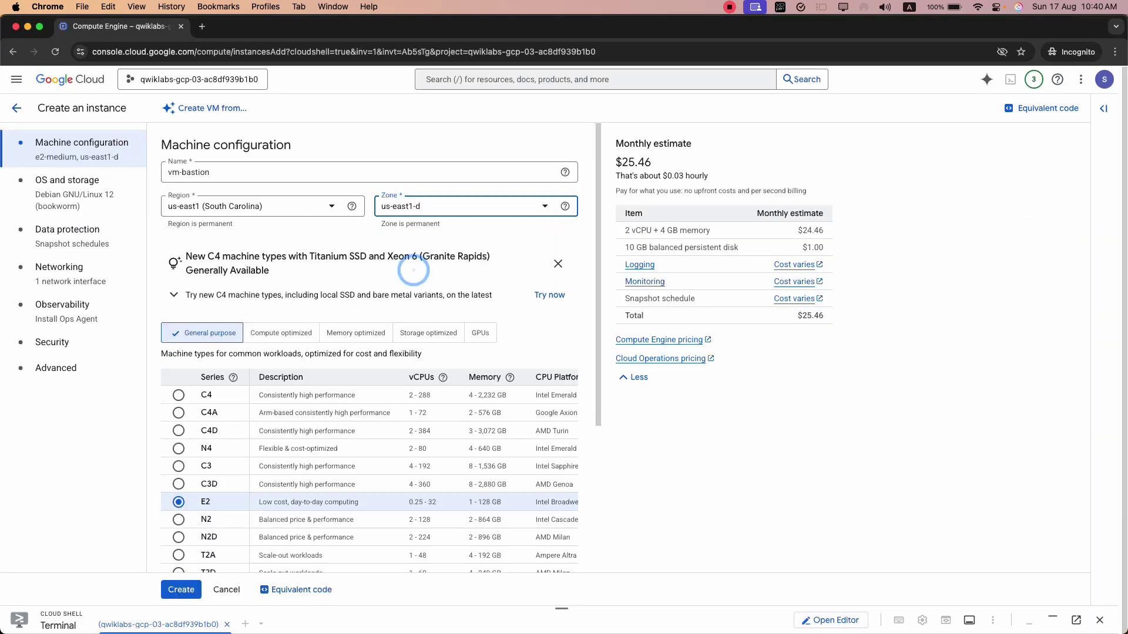
- Set vm-bastion's machine type to the shared-core e2-micro preset in the E2 series
{"action": "scroll", "coordinate": [409, 270], "scroll_direction": "down", "scroll_amount": 1}
{"action": "key", "text": "super+grave"}
{"action": "scroll", "coordinate": [412, 387], "scroll_direction": "down", "scroll_amount": 2}
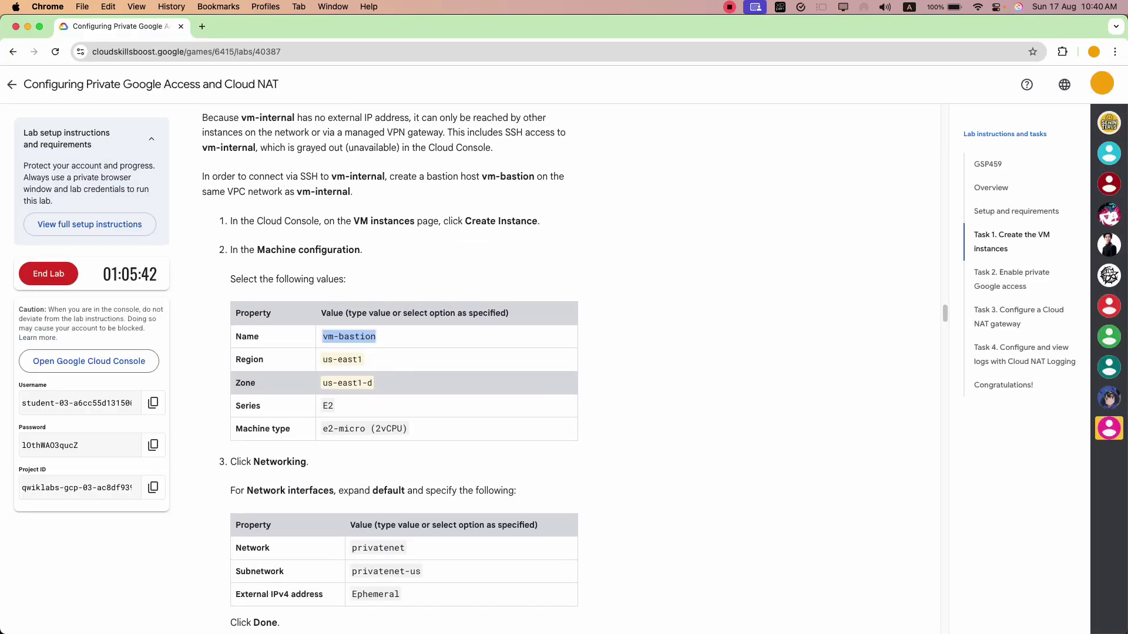
{"action": "key", "text": "super+grave"}
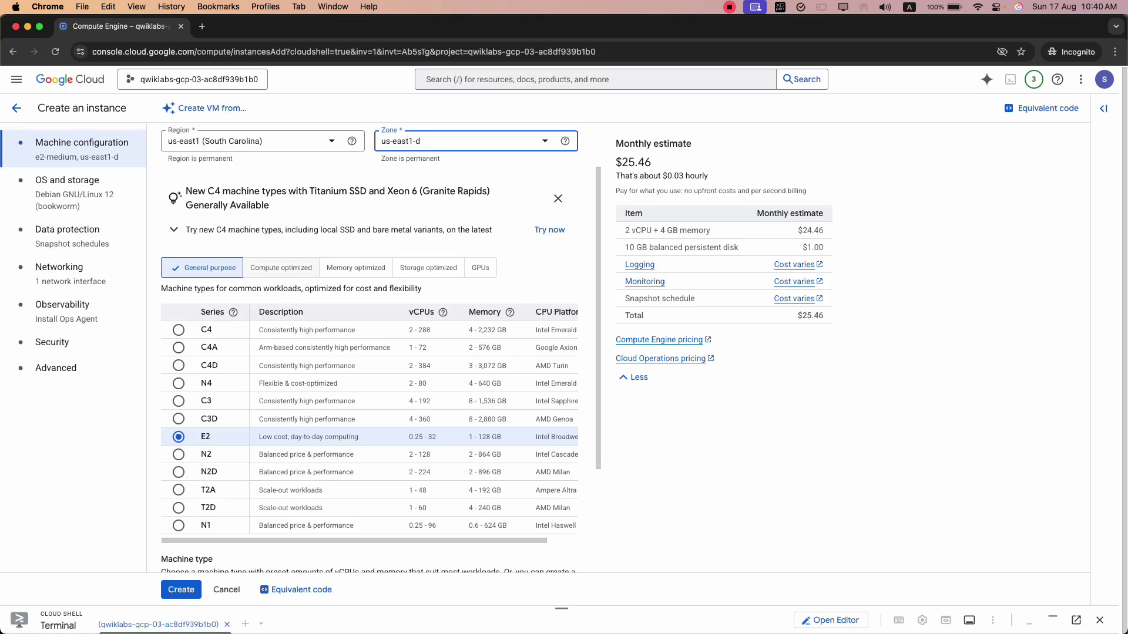
{"action": "scroll", "coordinate": [320, 411], "scroll_direction": "down", "scroll_amount": 5}
{"action": "left_click", "coordinate": [319, 477]}
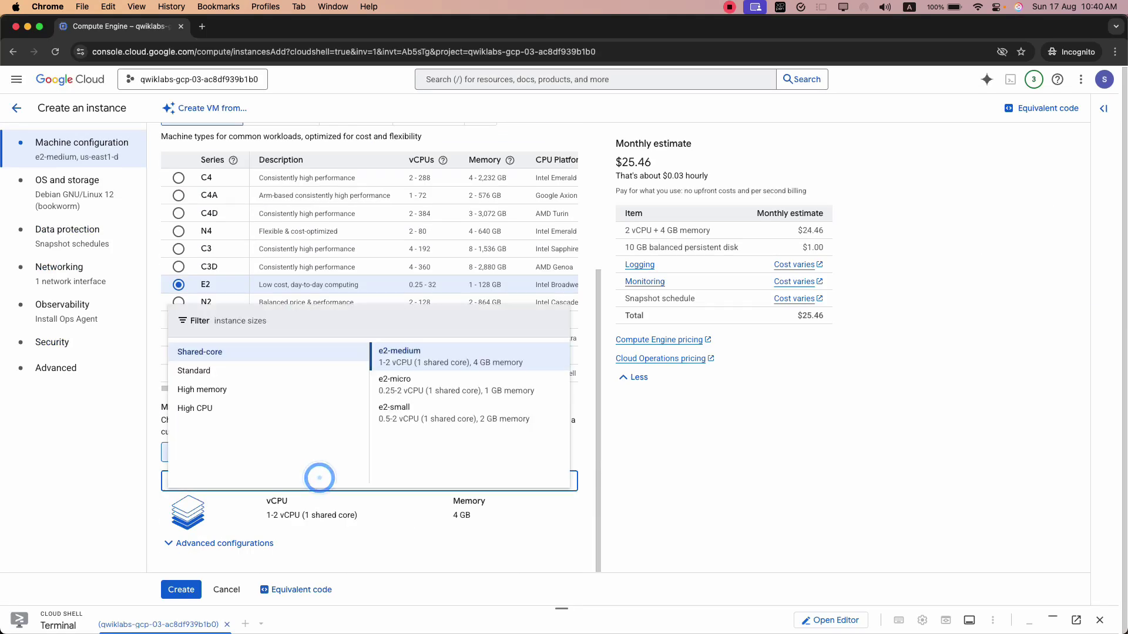
{"action": "left_click", "coordinate": [400, 383]}
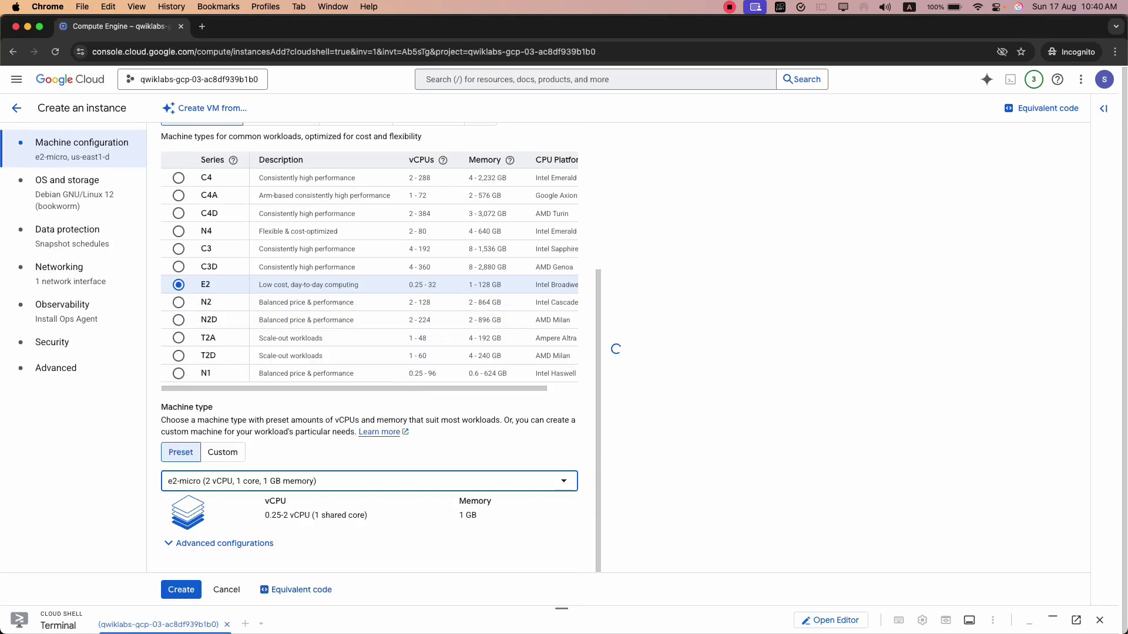
- Open vm-bastion's networking settings, expand the default network interface and set its network to privatenet
{"action": "key", "text": "super+grave"}
{"action": "scroll", "coordinate": [389, 370], "scroll_direction": "down", "scroll_amount": 3}
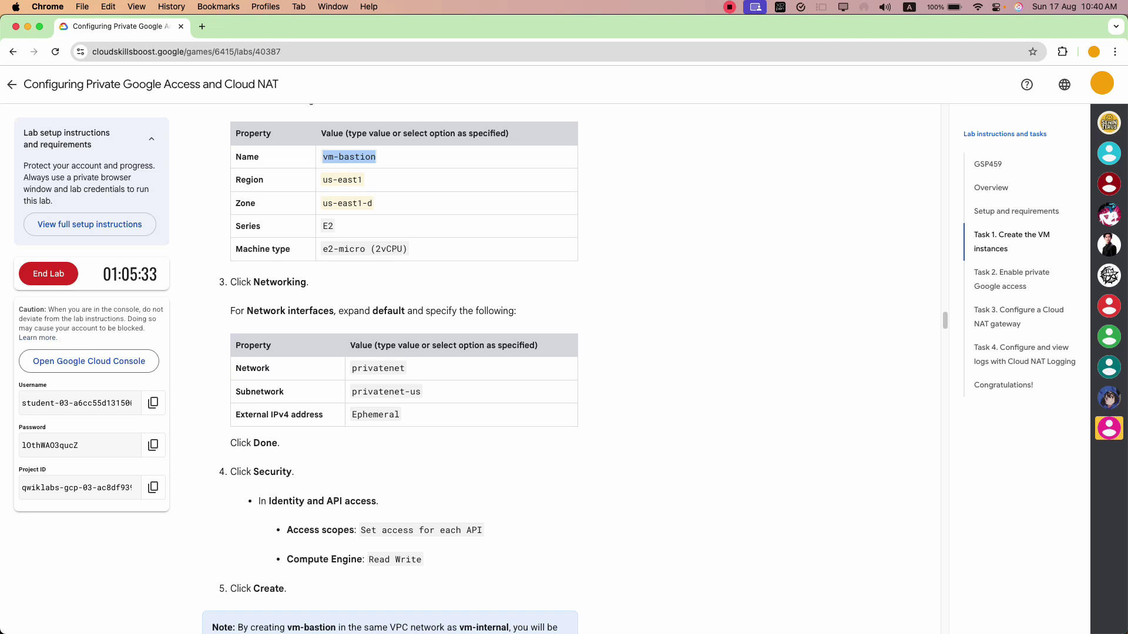
{"action": "key", "text": "super+grave"}
{"action": "left_click", "coordinate": [62, 277]}
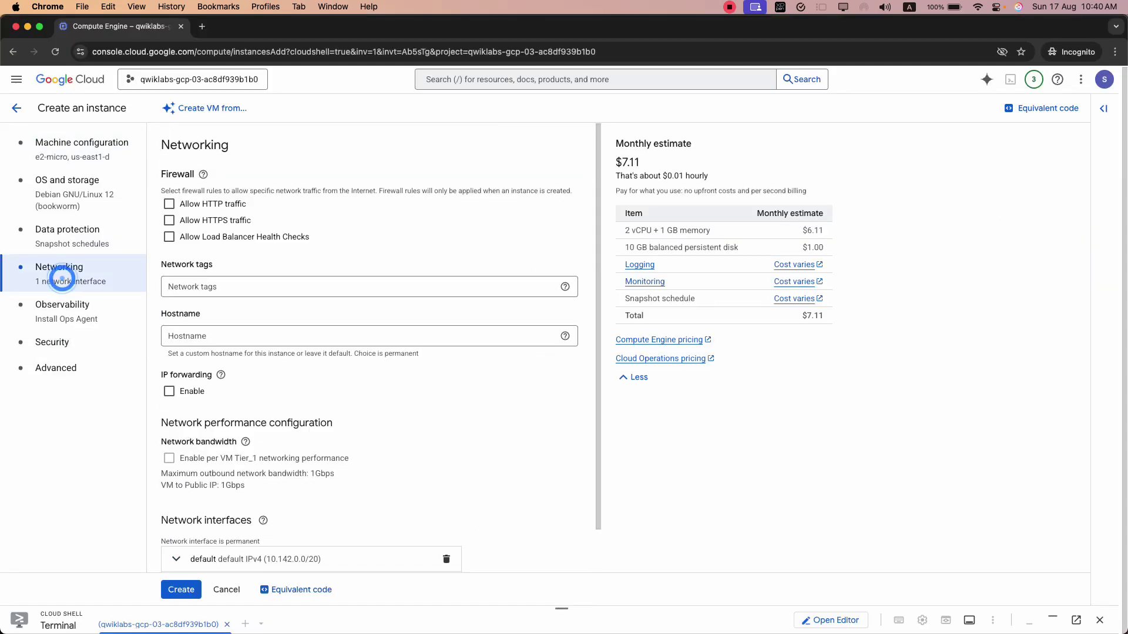
{"action": "key", "text": "super+grave"}
{"action": "double_click", "coordinate": [377, 369]}
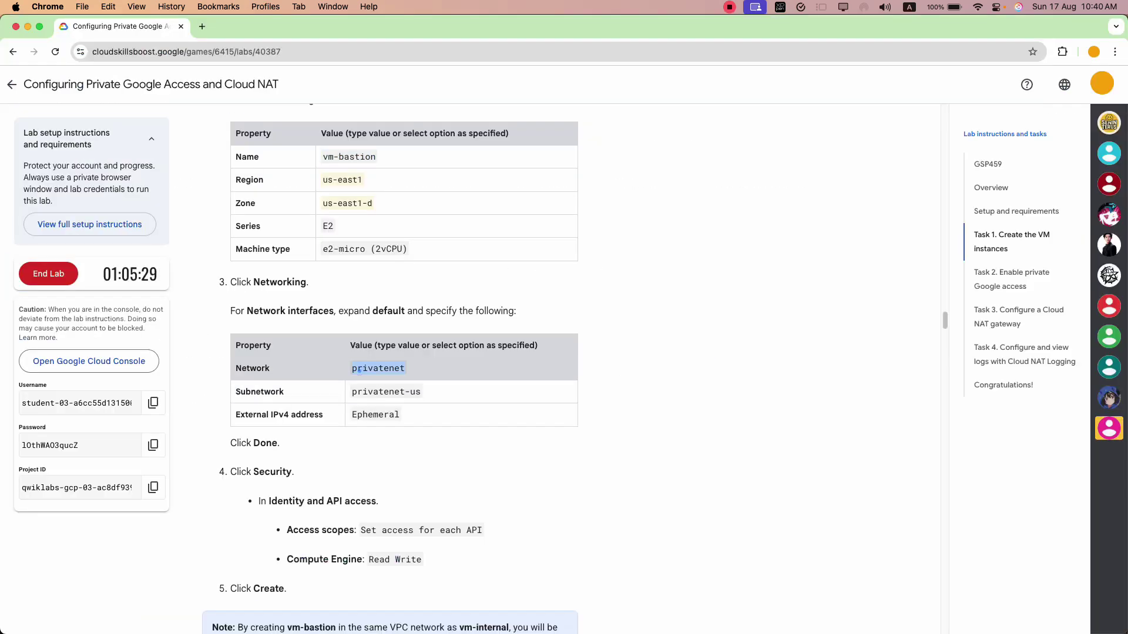
{"action": "key", "text": "super+grave"}
{"action": "scroll", "coordinate": [247, 447], "scroll_direction": "down", "scroll_amount": 2}
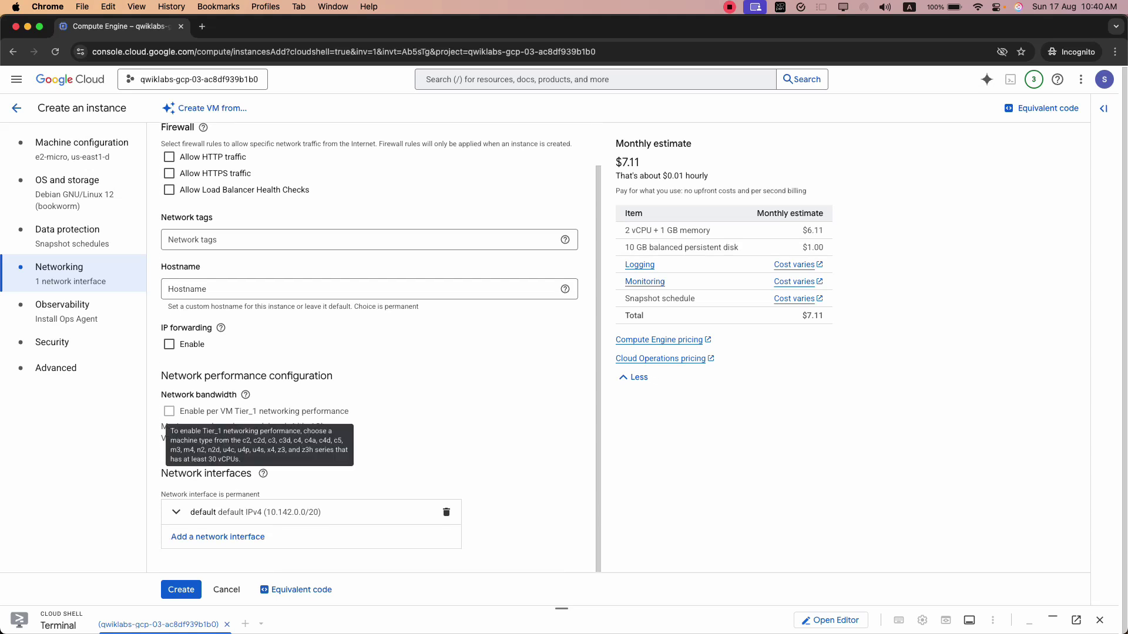
{"action": "left_click", "coordinate": [180, 513]}
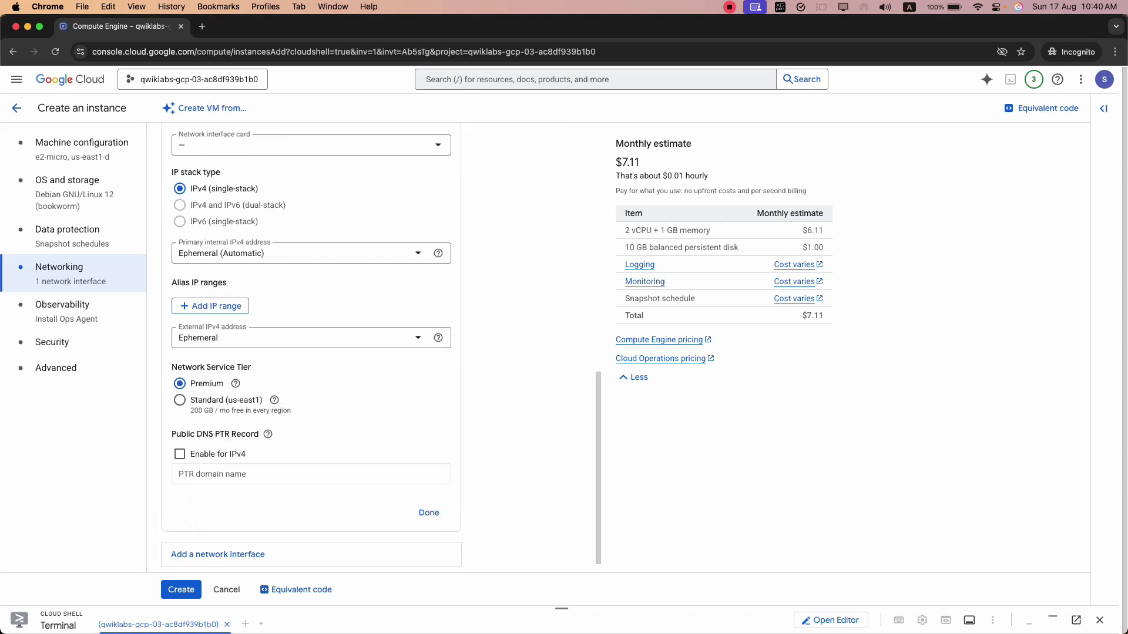
{"action": "left_click", "coordinate": [234, 340]}
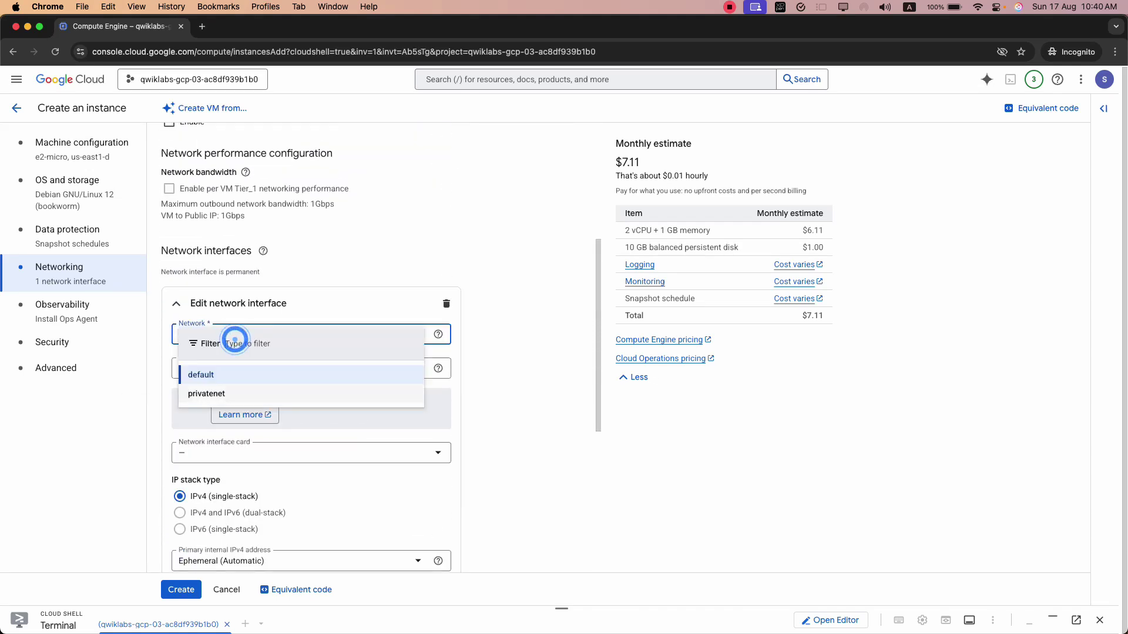
{"action": "left_click", "coordinate": [235, 390]}
- Set vm-bastion's network interface subnetwork to privatenet-us, as given in the lab instructions
{"action": "key", "text": "super+grave"}
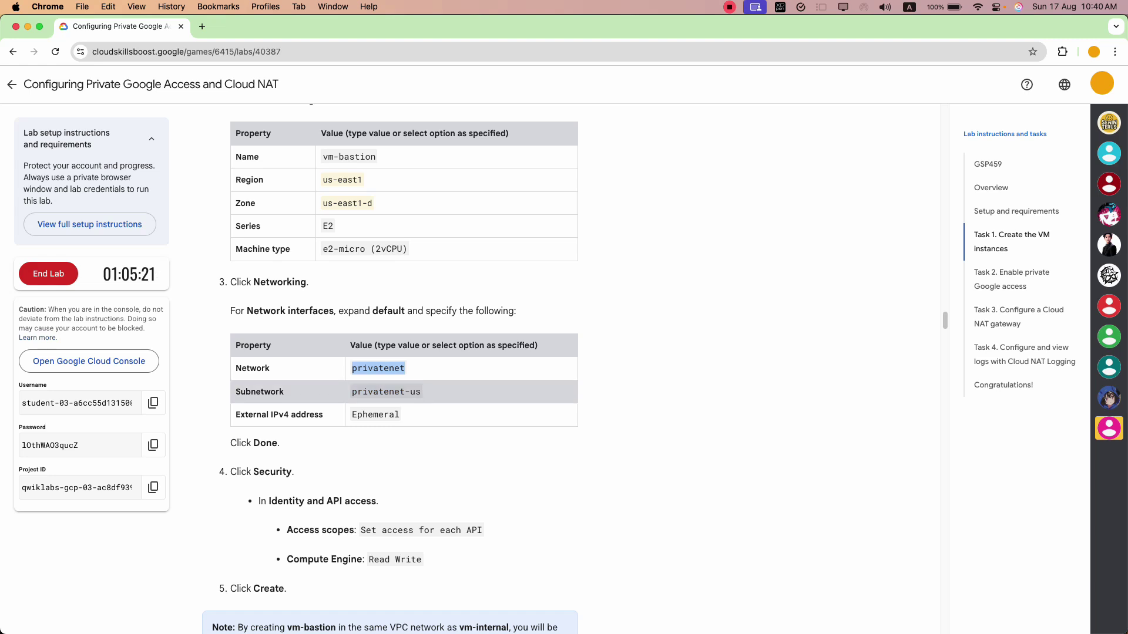
{"action": "double_click", "coordinate": [365, 393]}
{"action": "key", "text": "super+grave"}
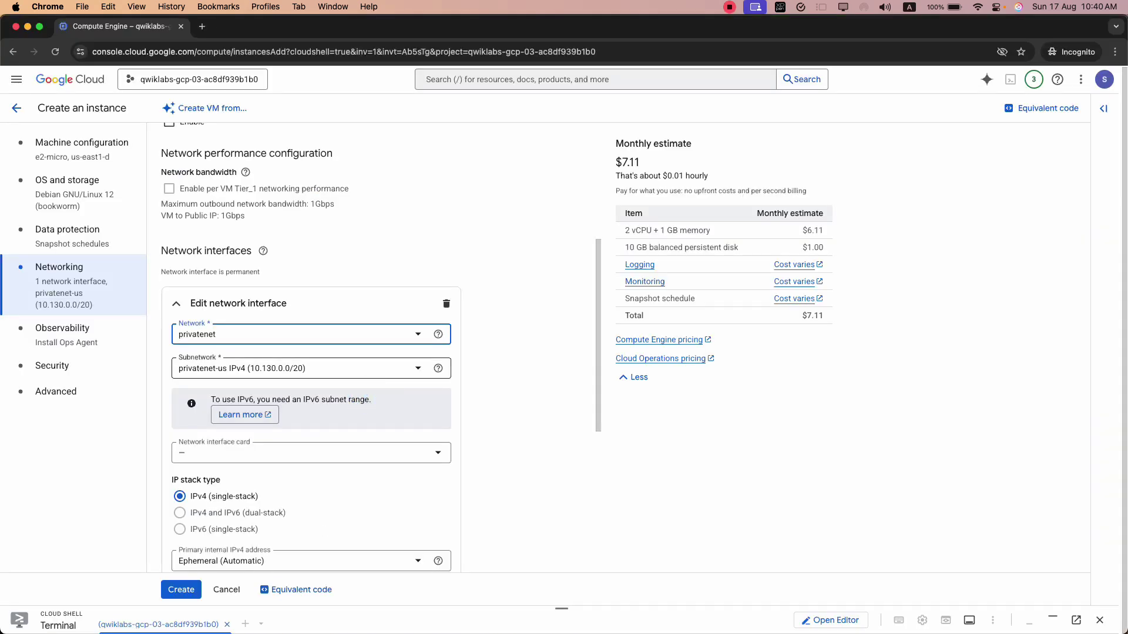
{"action": "left_click", "coordinate": [279, 374]}
{"action": "left_click", "coordinate": [276, 414]}
- Compare vm-bastion's external IPv4 address setting with the lab instructions and read the remaining steps
{"action": "key", "text": "super+grave"}
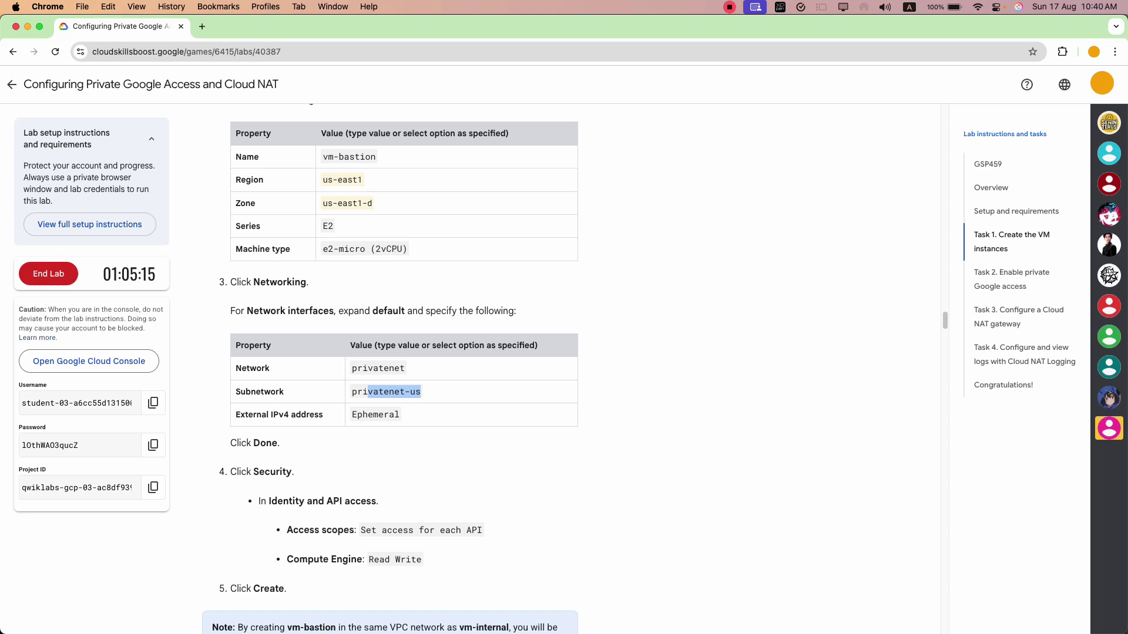
{"action": "key", "text": "super+grave"}
{"action": "scroll", "coordinate": [311, 329], "scroll_direction": "down", "scroll_amount": 5}
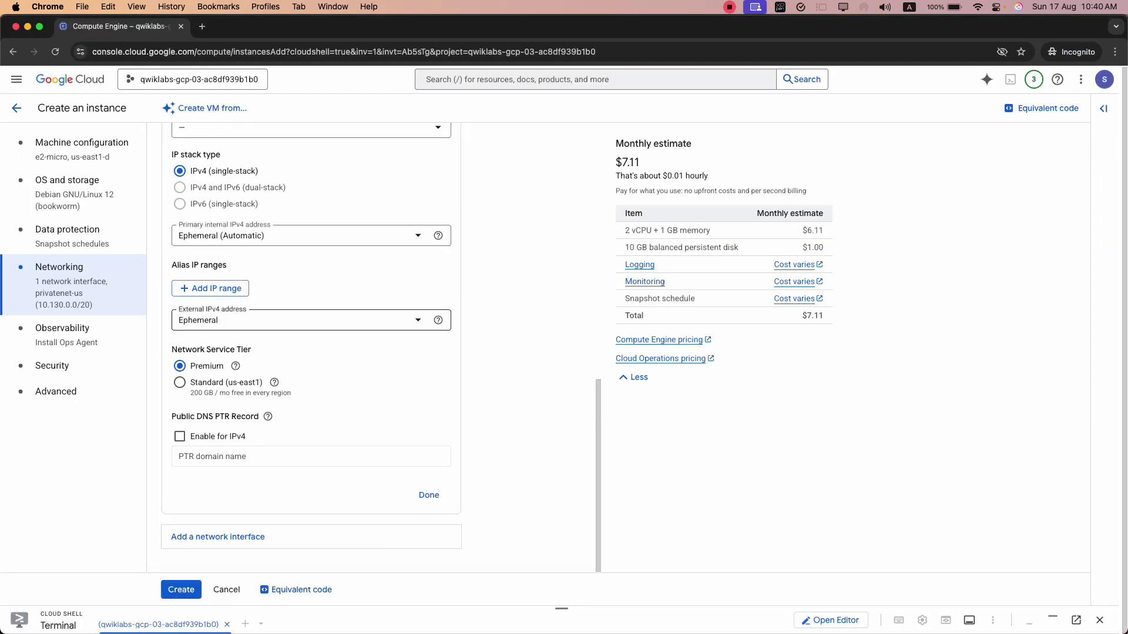
{"action": "key", "text": "super+grave"}
{"action": "left_click", "coordinate": [368, 415]}
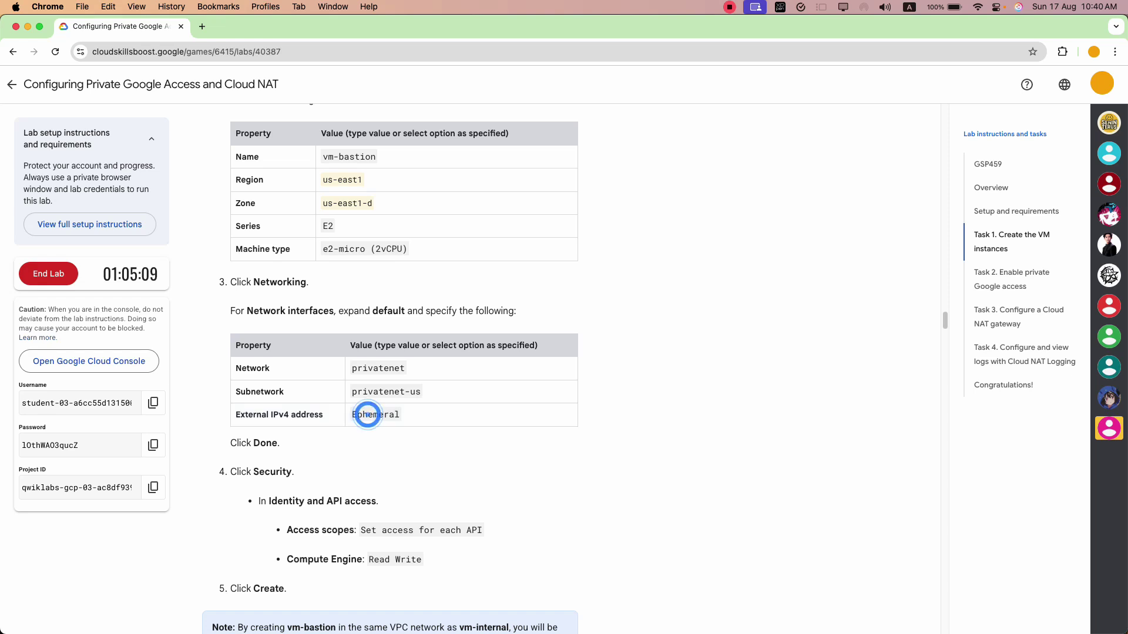
{"action": "scroll", "coordinate": [367, 415], "scroll_direction": "down", "scroll_amount": 3}
{"action": "key", "text": "super+grave"}
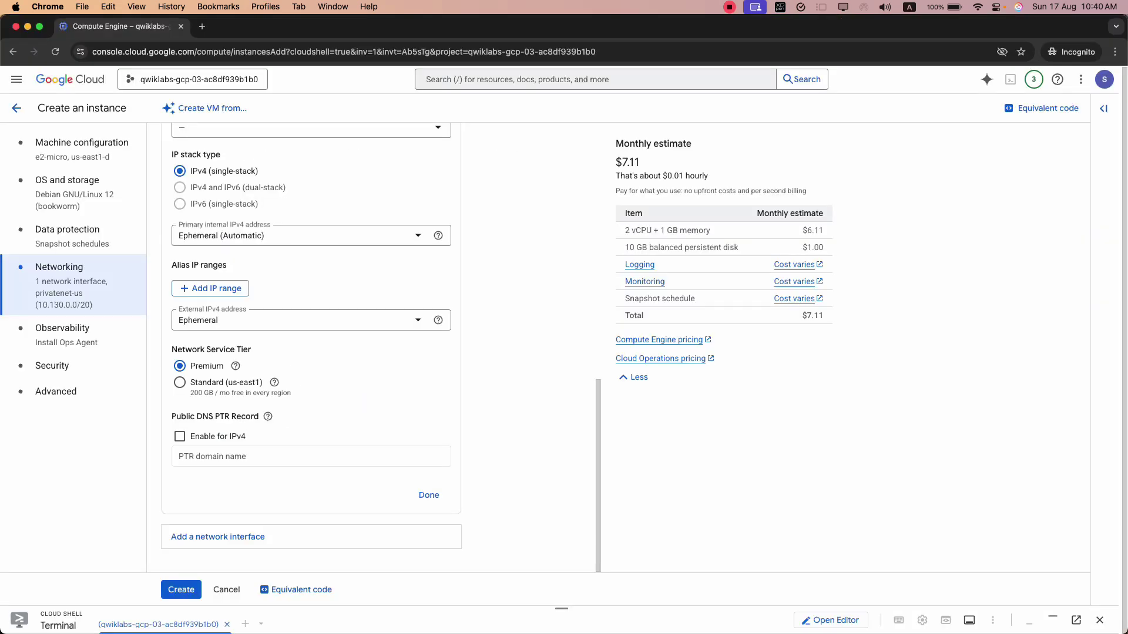
- Finish editing vm-bastion's network interface, read the lab's Identity and API access instructions, and open the instance's security settings
{"action": "left_click", "coordinate": [430, 495]}
{"action": "key", "text": "super+grave"}
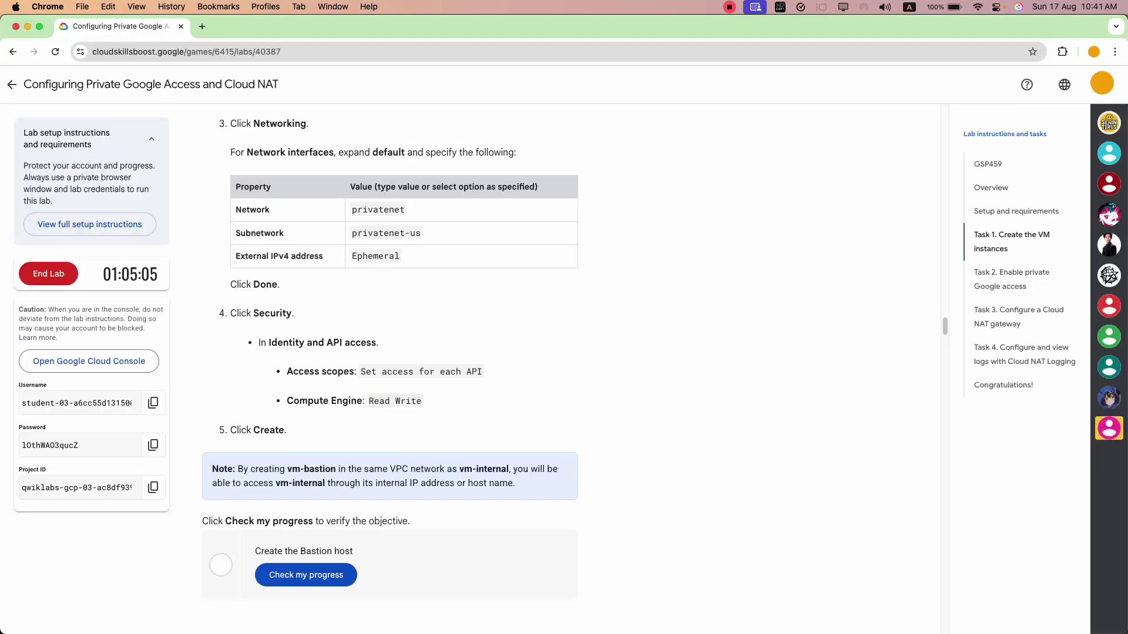
{"action": "left_click_drag", "start_coordinate": [279, 345], "coordinate": [379, 345]}
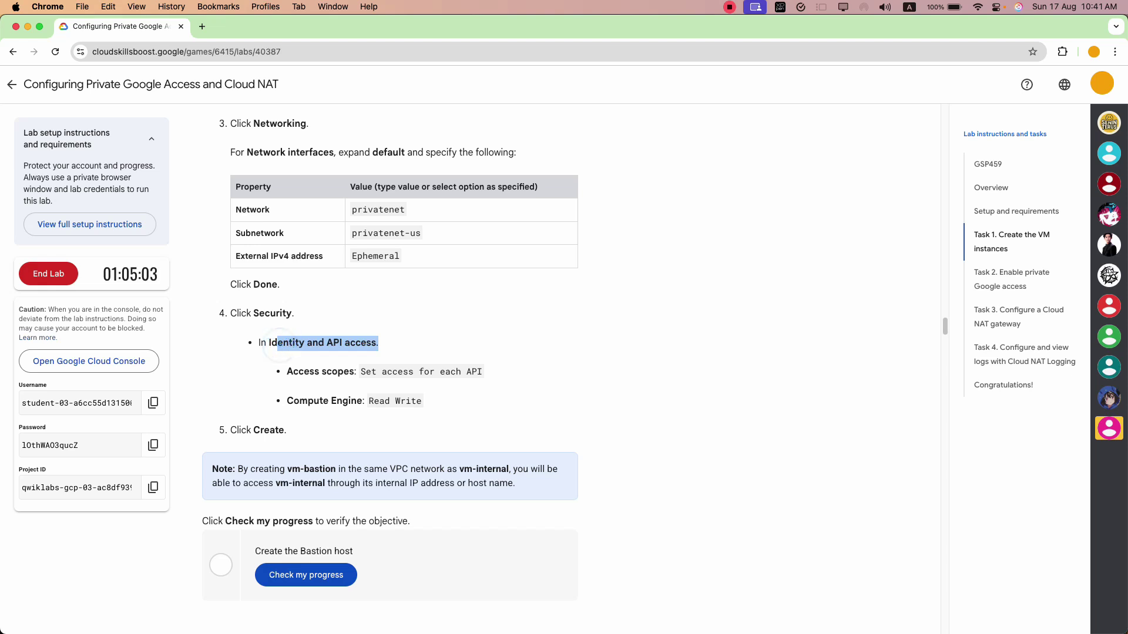
{"action": "left_click", "coordinate": [280, 345]}
{"action": "left_click", "coordinate": [312, 403]}
{"action": "key", "text": "super+grave"}
{"action": "left_click", "coordinate": [51, 365]}
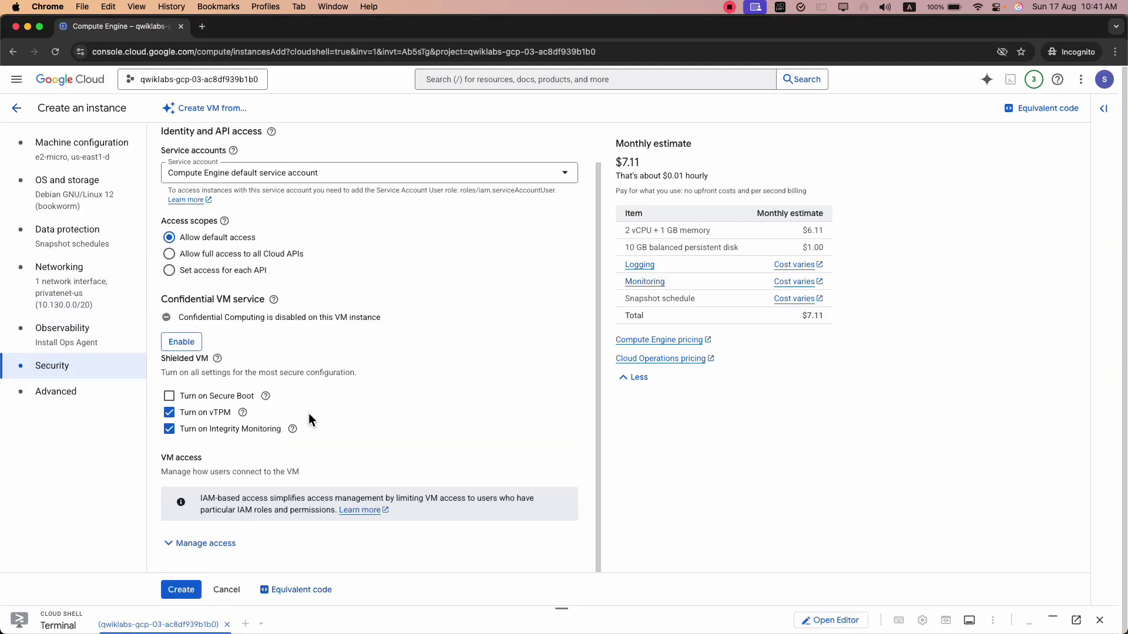
- Examine vm-bastion's security settings against the lab instructions, expanding the VM access management options
{"action": "scroll", "coordinate": [308, 413], "scroll_direction": "up", "scroll_amount": 1}
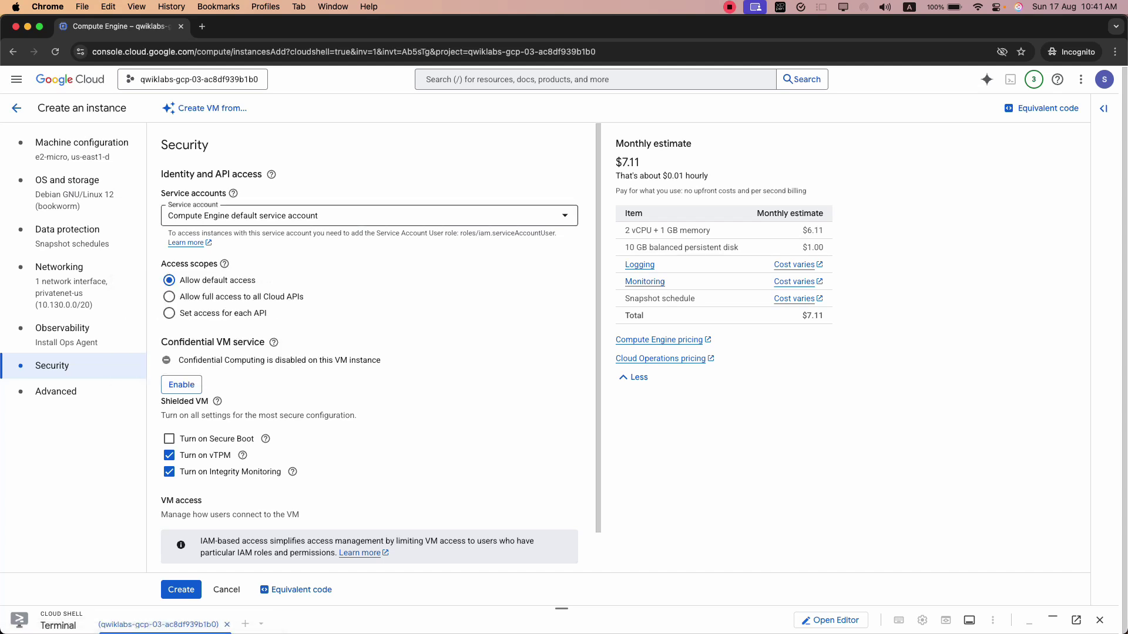
{"action": "key", "text": "super+grave"}
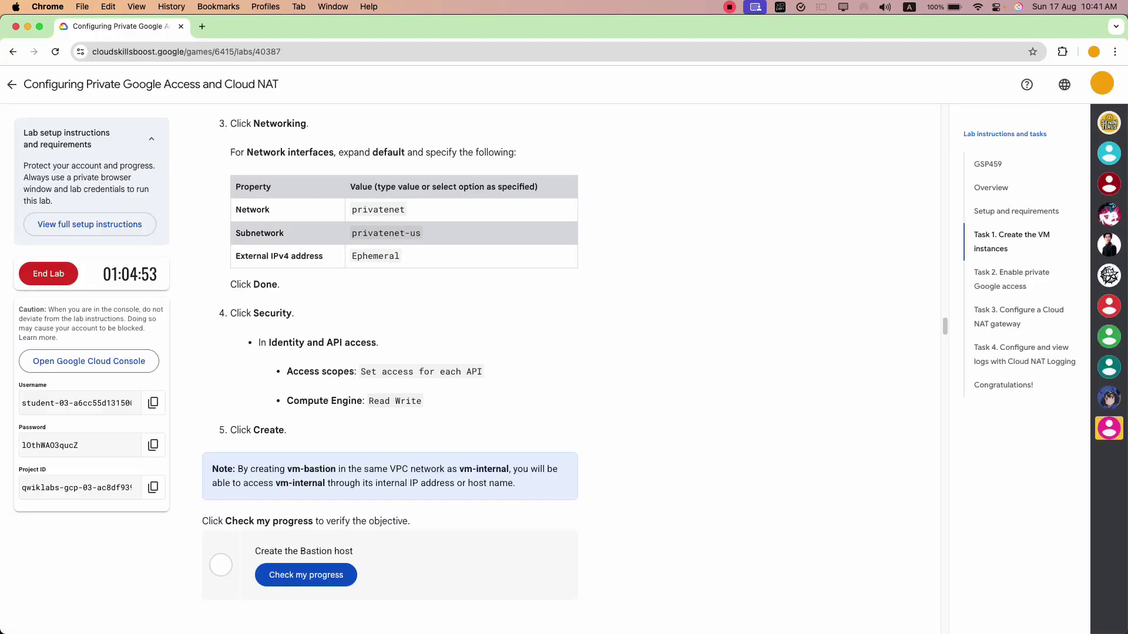
{"action": "key", "text": "super+grave"}
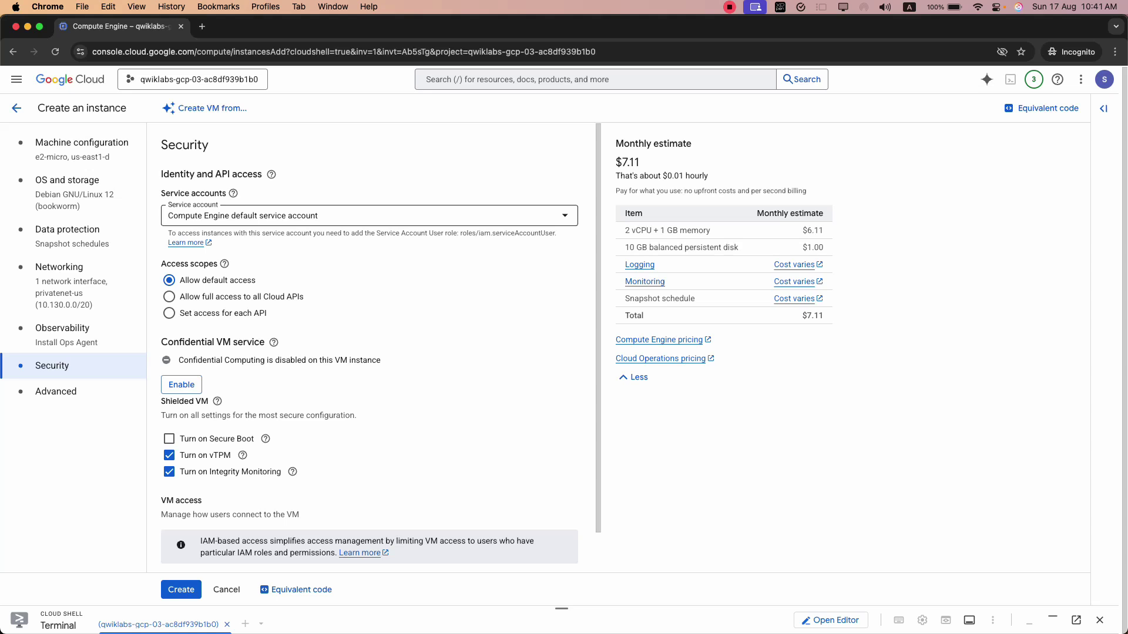
{"action": "scroll", "coordinate": [369, 347], "scroll_direction": "down", "scroll_amount": 1}
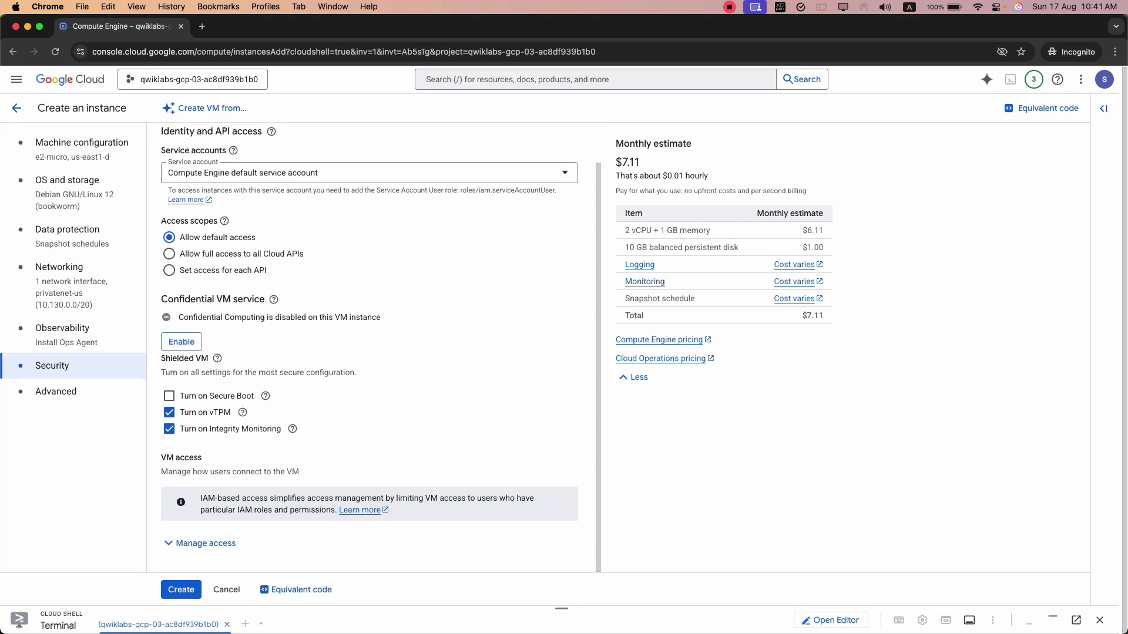
{"action": "left_click", "coordinate": [205, 543]}
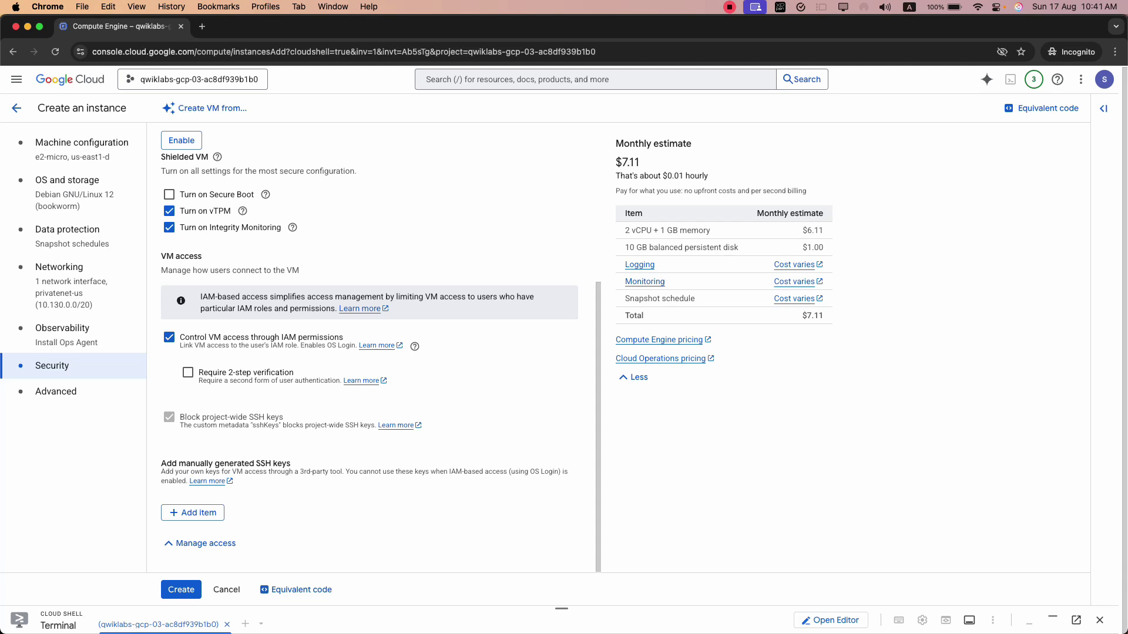
{"action": "scroll", "coordinate": [374, 346], "scroll_direction": "up", "scroll_amount": 4}
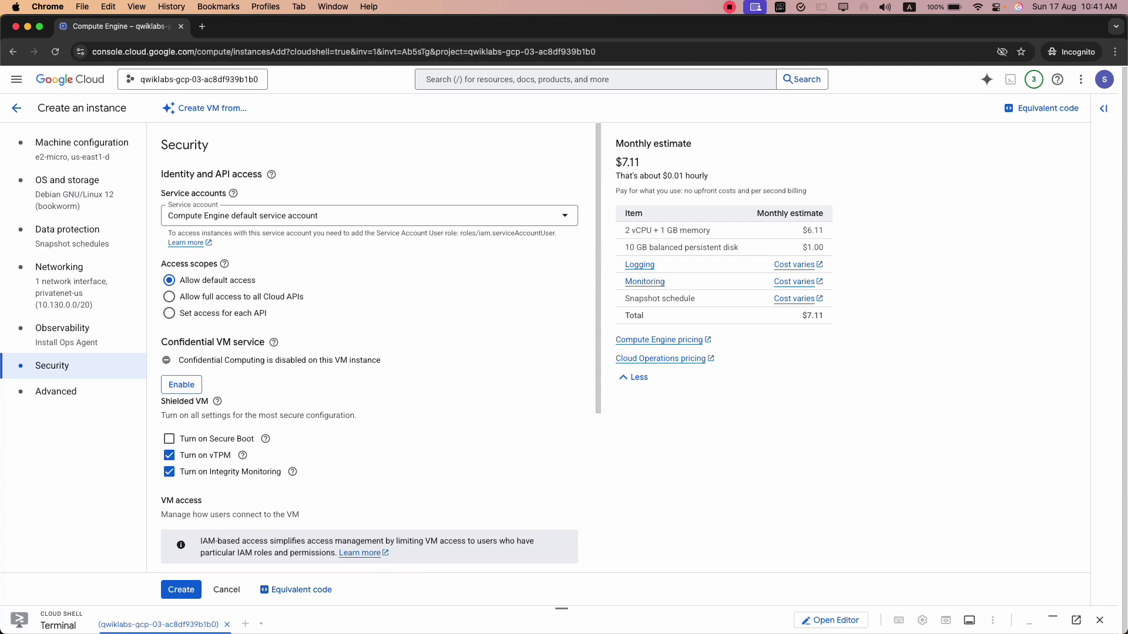
- Compare the lab's access scope instructions with vm-bastion's Identity and API access section and its list of service accounts
{"action": "key", "text": "super+grave"}
{"action": "left_click", "coordinate": [269, 346]}
{"action": "left_click", "coordinate": [335, 370]}
{"action": "key", "text": "super+grave"}
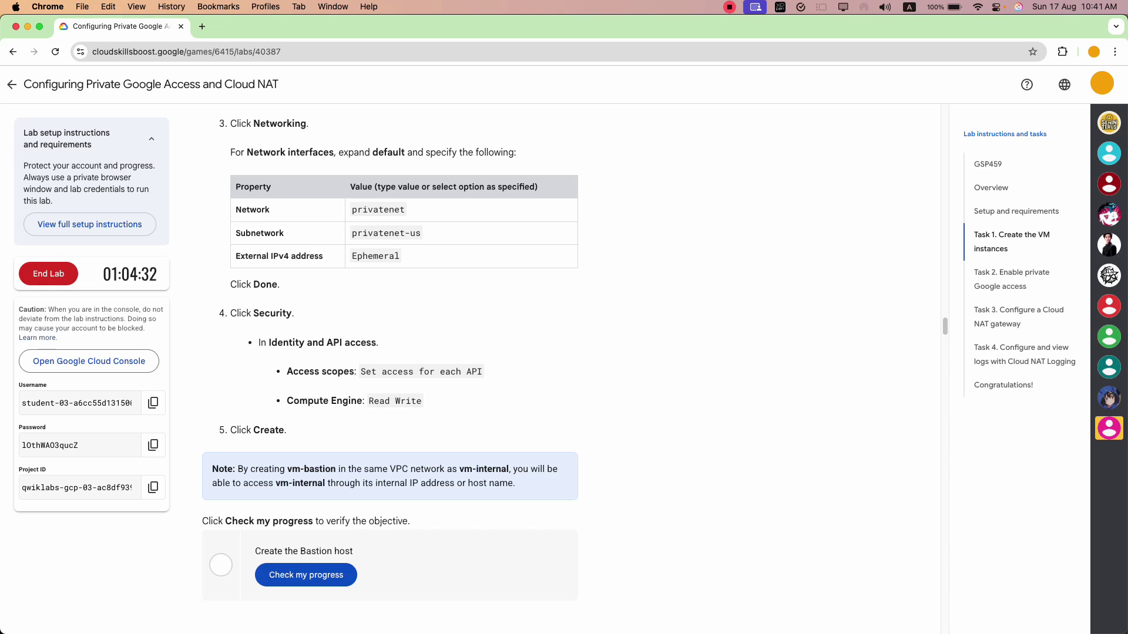
{"action": "key", "text": "super+grave"}
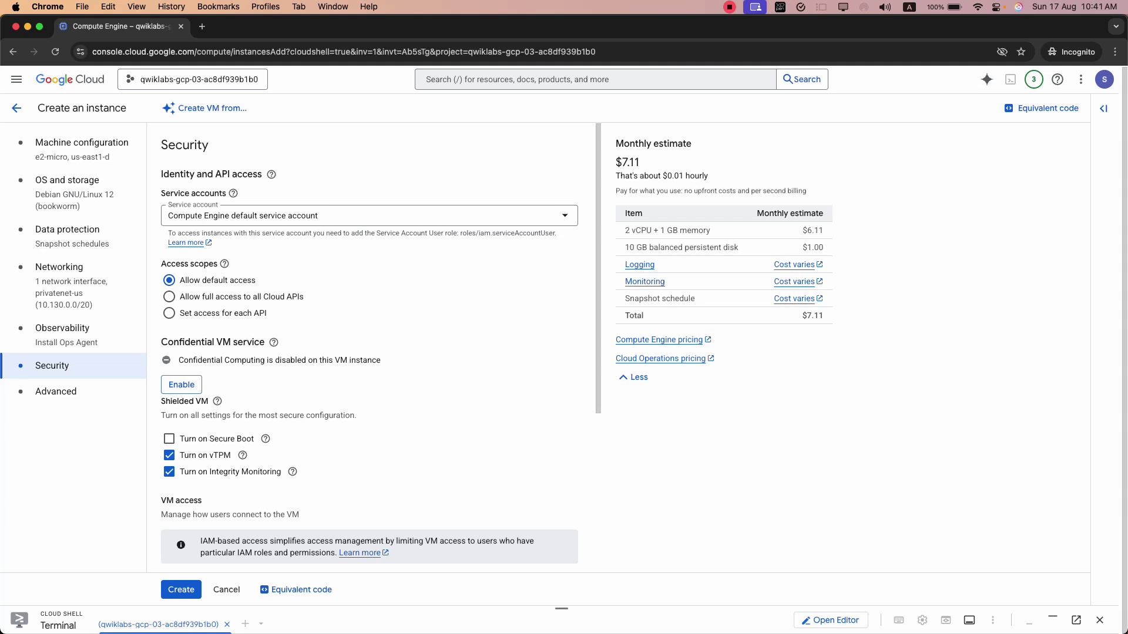
{"action": "key", "text": "super+grave"}
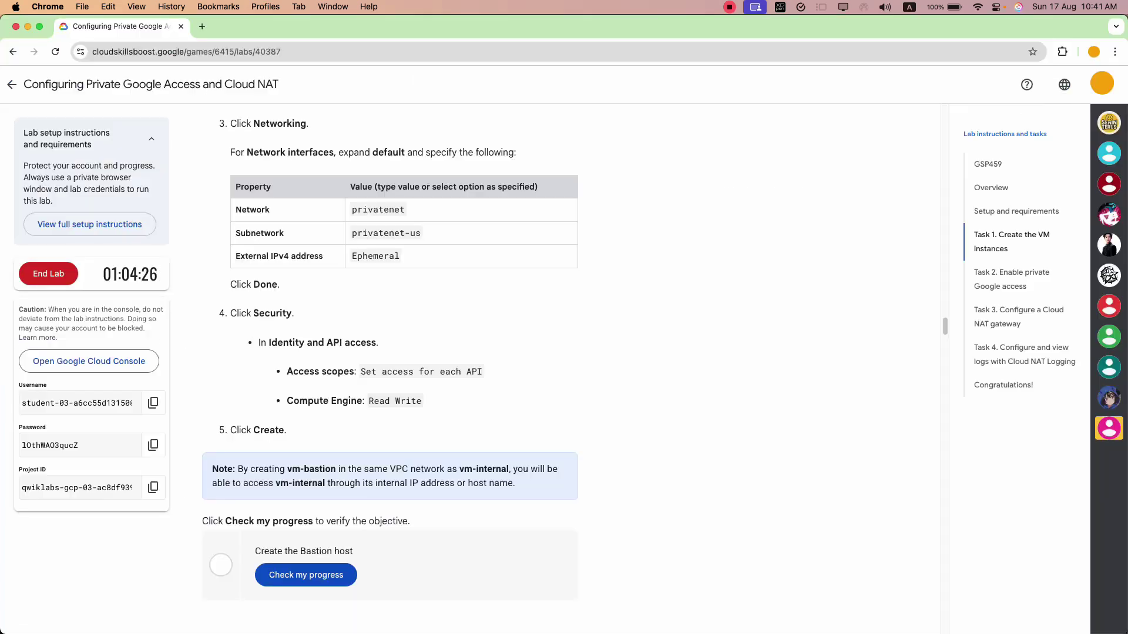
{"action": "left_click_drag", "start_coordinate": [446, 373], "coordinate": [394, 373]}
{"action": "key", "text": "super+grave"}
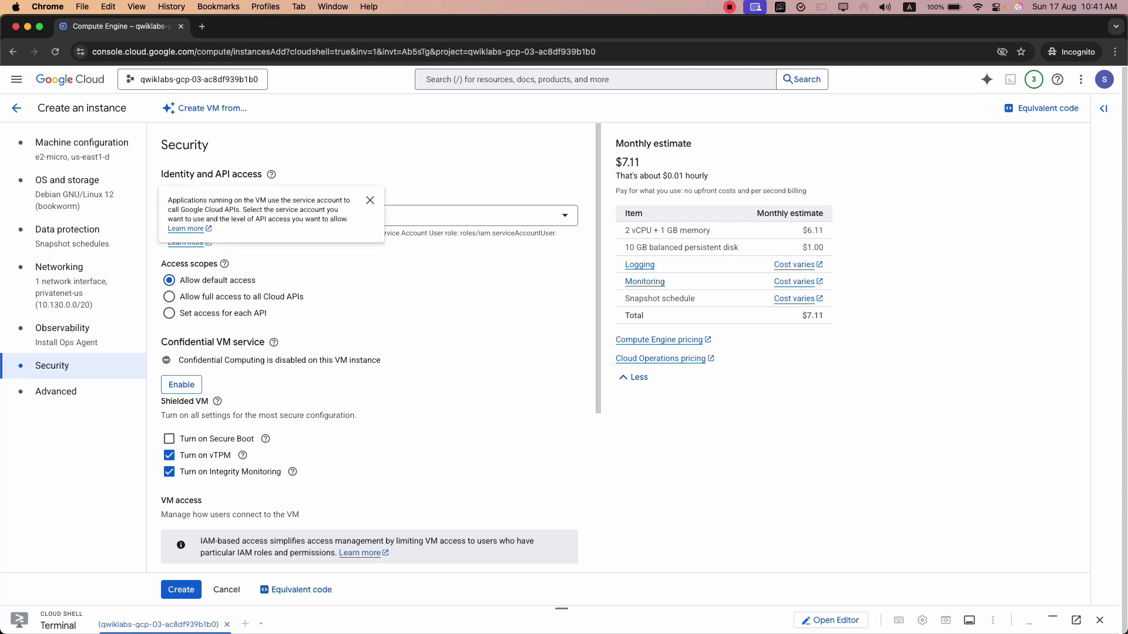
{"action": "left_click", "coordinate": [409, 215]}
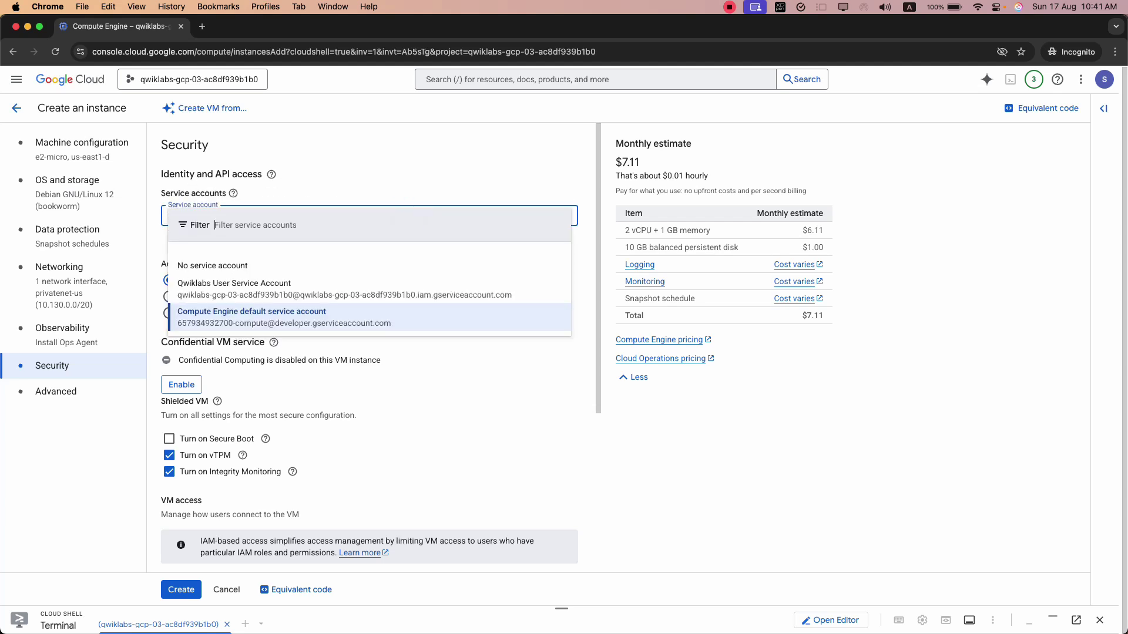
{"action": "left_click", "coordinate": [378, 174]}
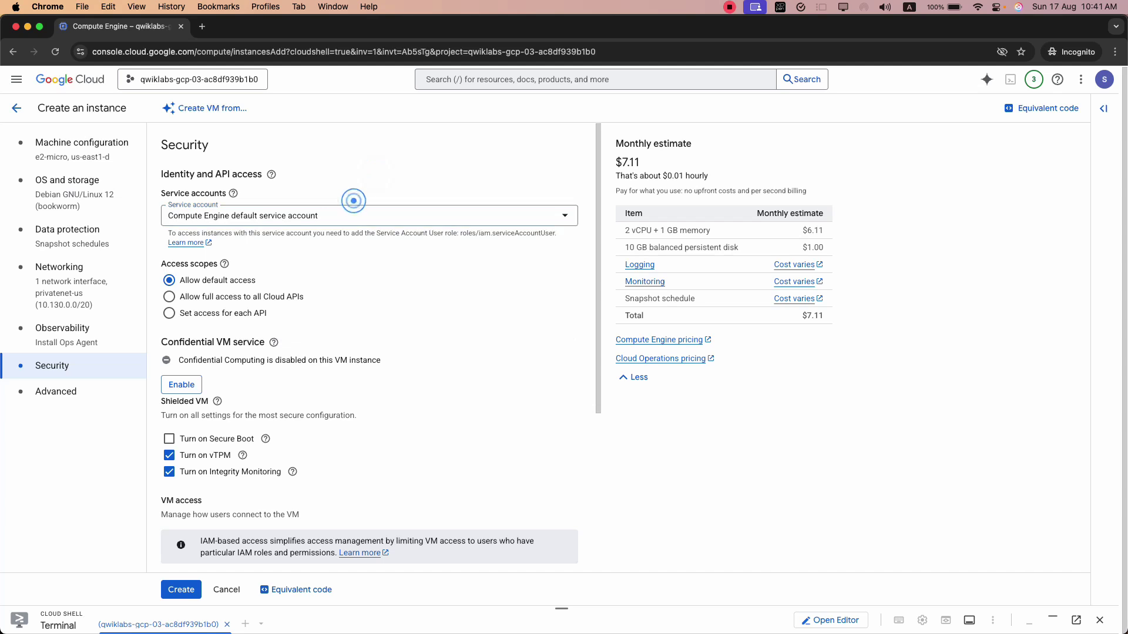
{"action": "left_click", "coordinate": [350, 212]}
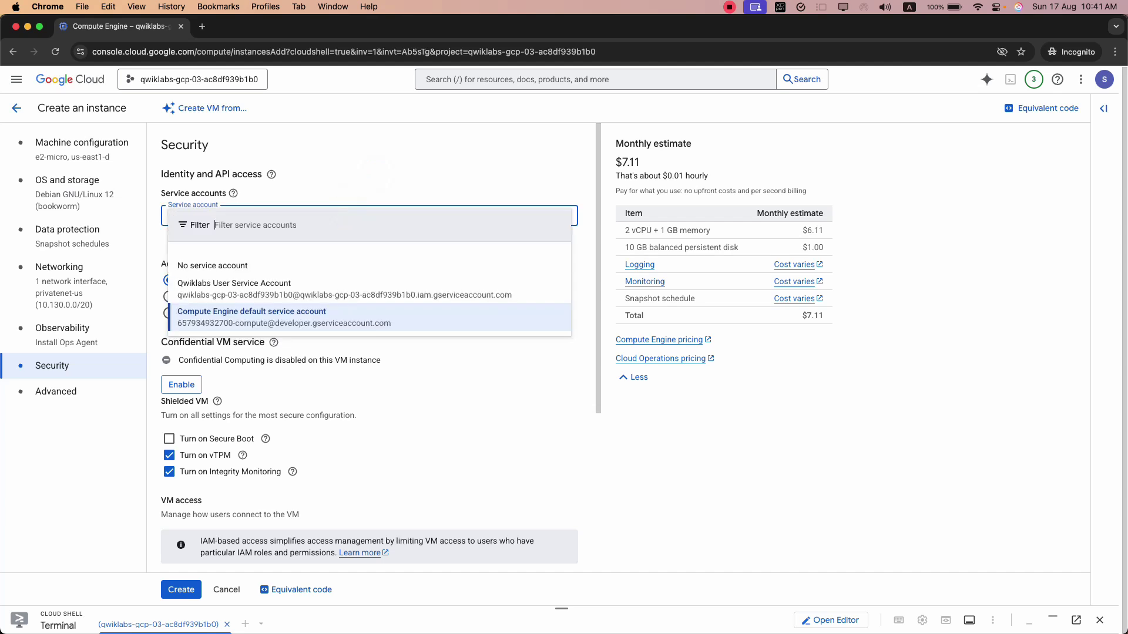
{"action": "left_click", "coordinate": [350, 179]}
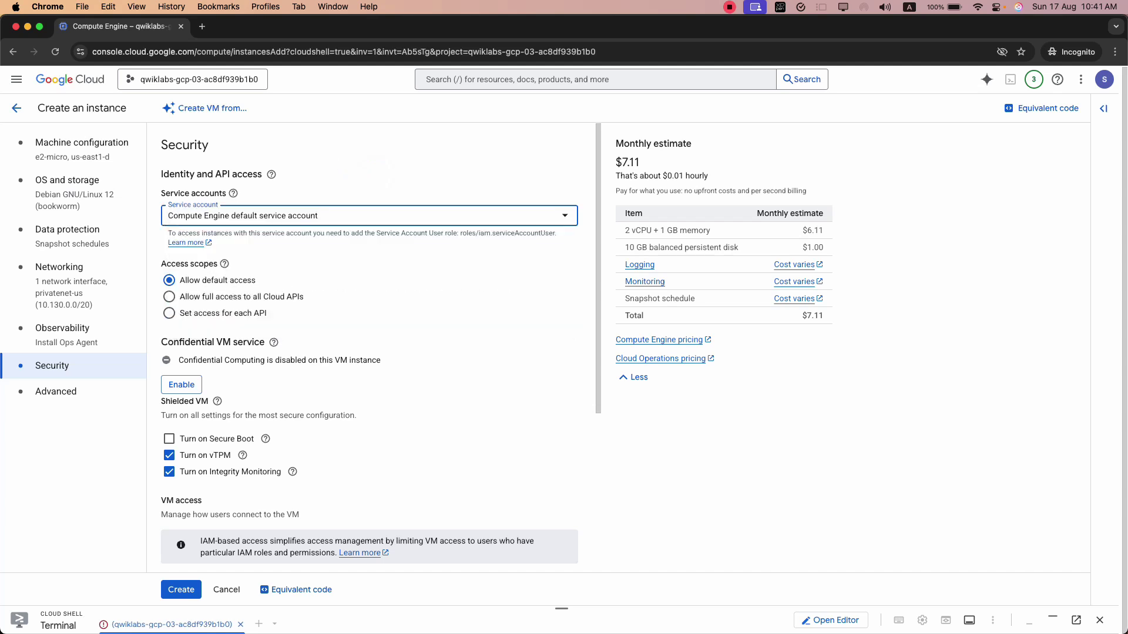
- Set vm-bastion's access scopes to Set access for each API, as given in the lab instructions
{"action": "key", "text": "super+grave"}
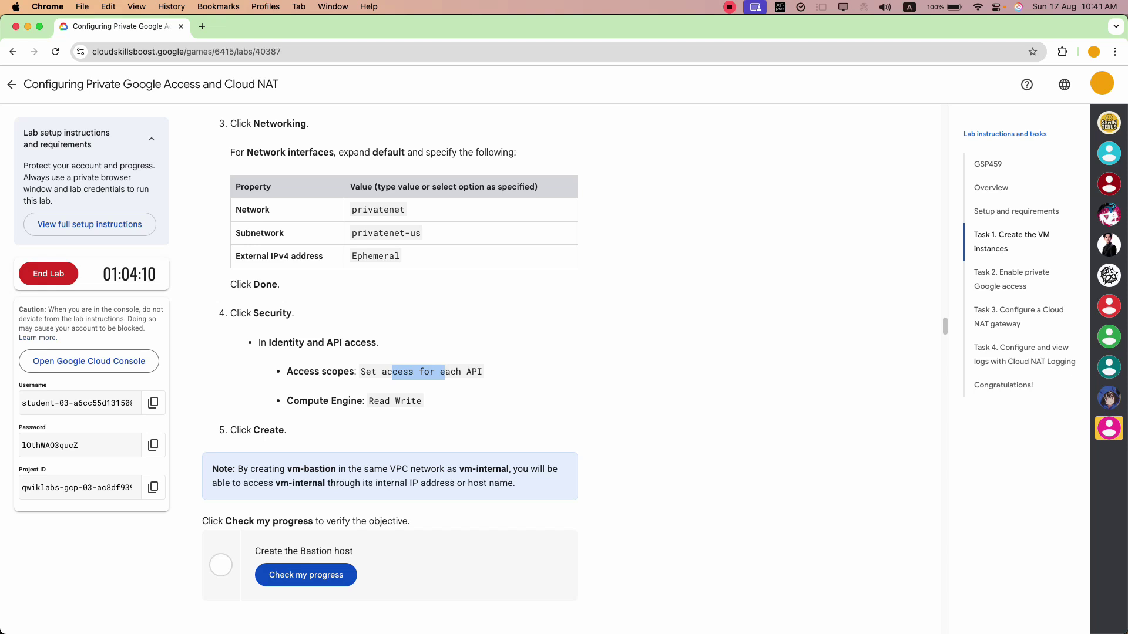
{"action": "key", "text": "super+grave"}
{"action": "left_click", "coordinate": [211, 317]}
{"action": "key", "text": "super+grave"}
{"action": "key", "text": "super+grave"}
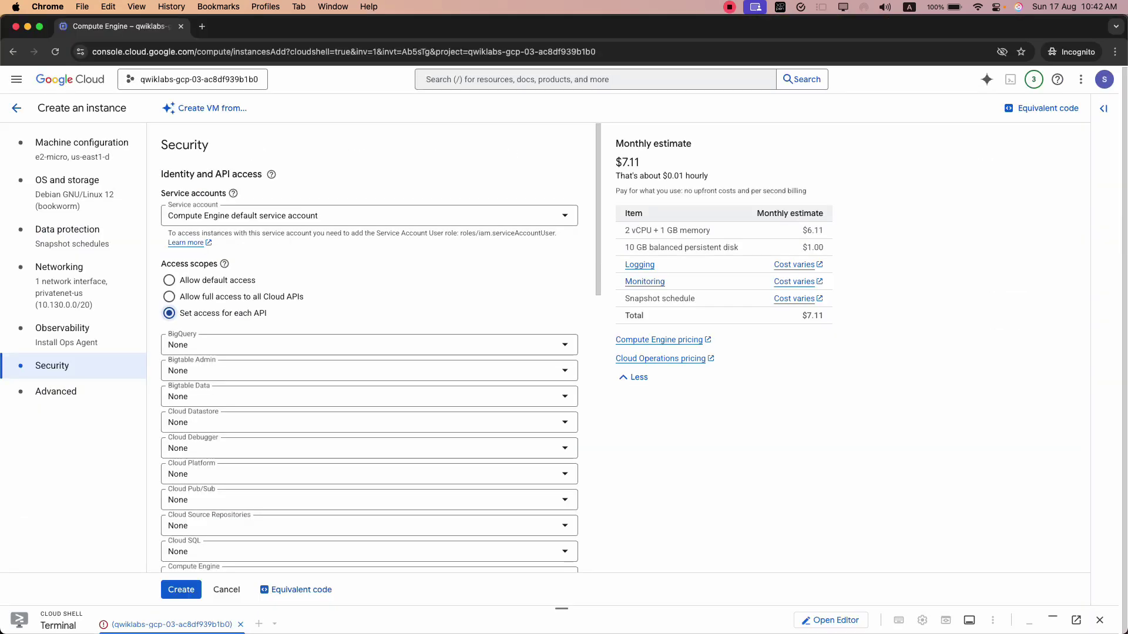
- Set the Compute Engine API access to Read Write and create the vm-bastion instance
{"action": "key", "text": "super+grave"}
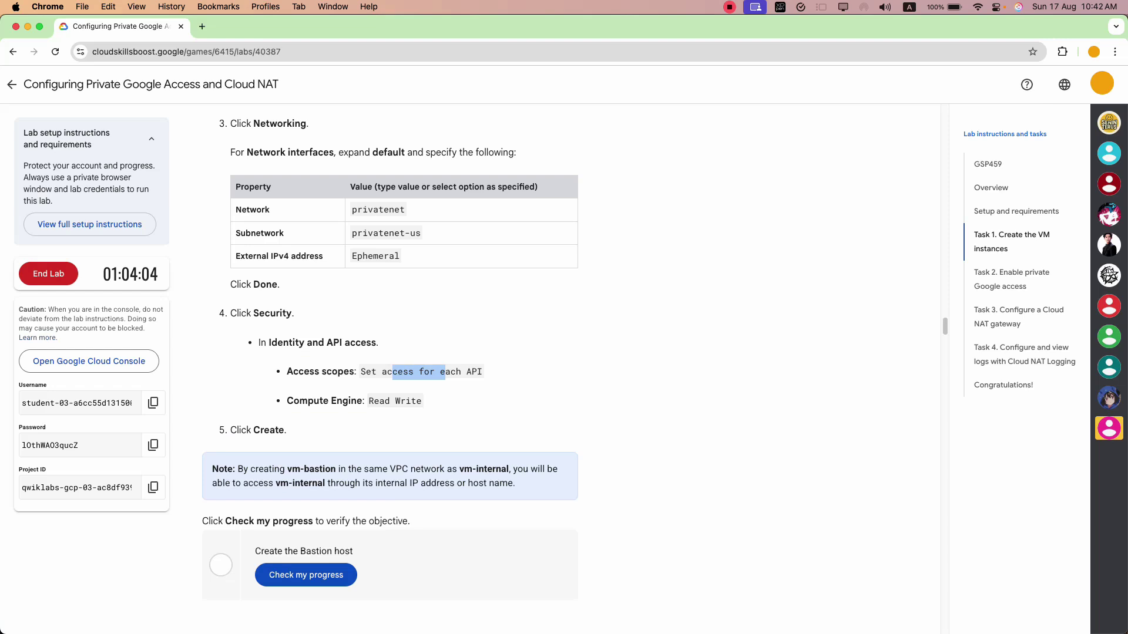
{"action": "key", "text": "super+grave"}
{"action": "scroll", "coordinate": [369, 352], "scroll_direction": "down", "scroll_amount": 2}
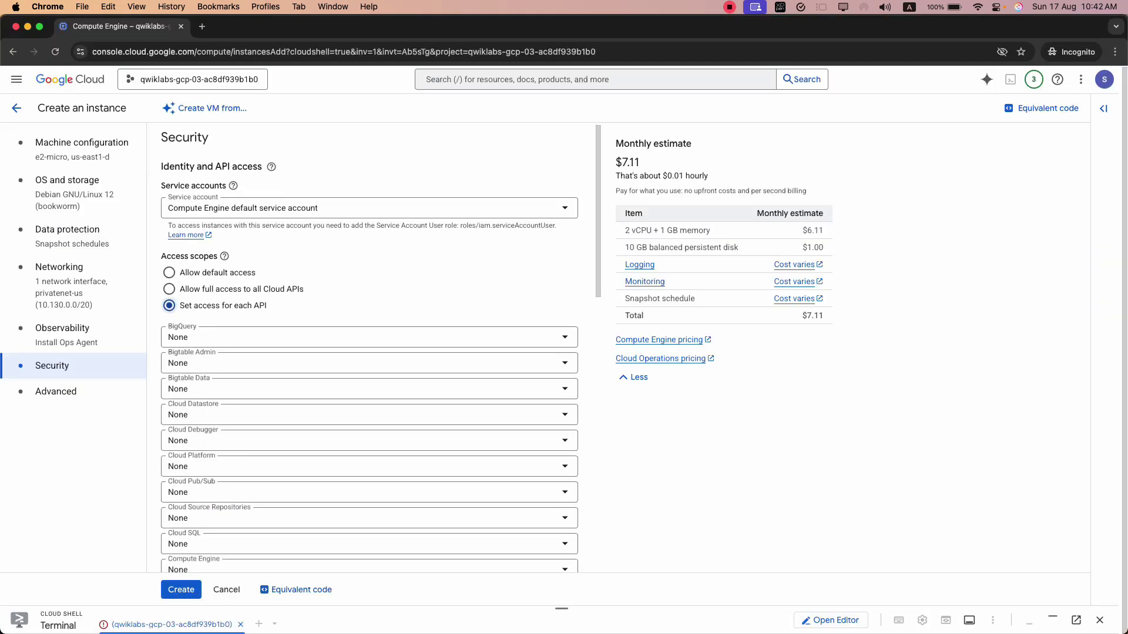
{"action": "scroll", "coordinate": [335, 319], "scroll_direction": "down", "scroll_amount": 5}
{"action": "left_click", "coordinate": [337, 317]}
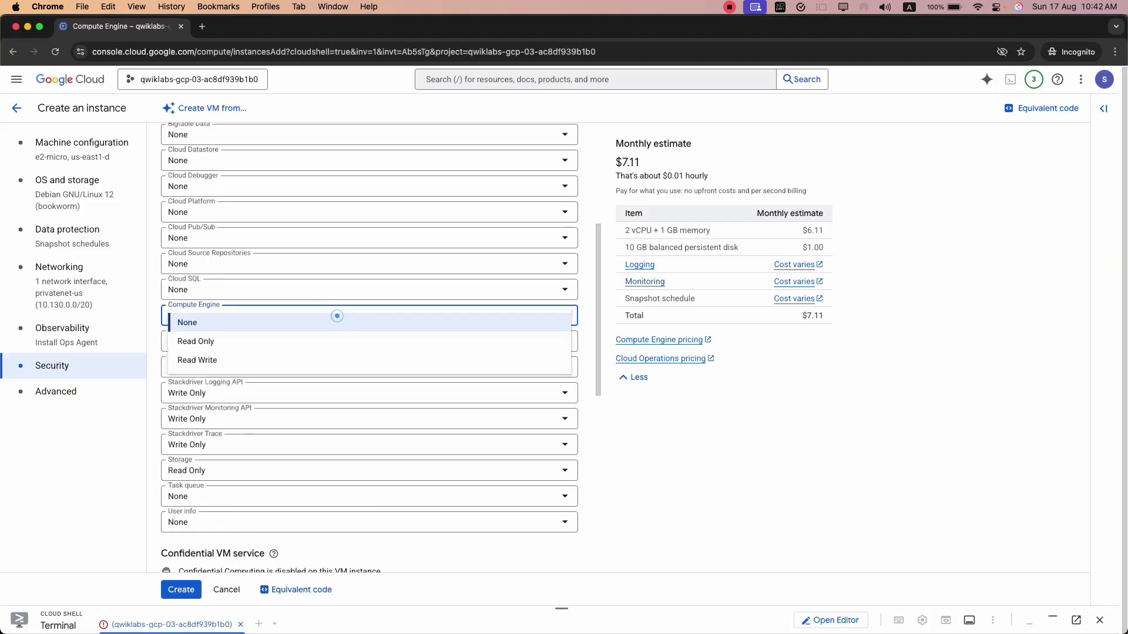
{"action": "left_click", "coordinate": [322, 356]}
{"action": "key", "text": "super+grave"}
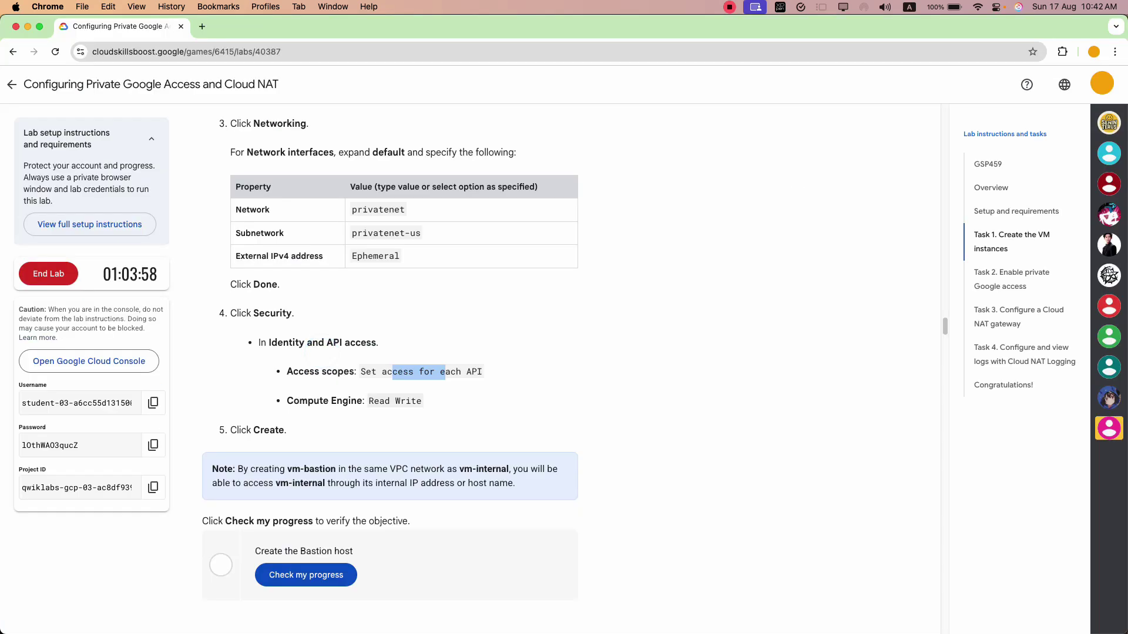
{"action": "key", "text": "super+grave"}
{"action": "left_click", "coordinate": [181, 590]}
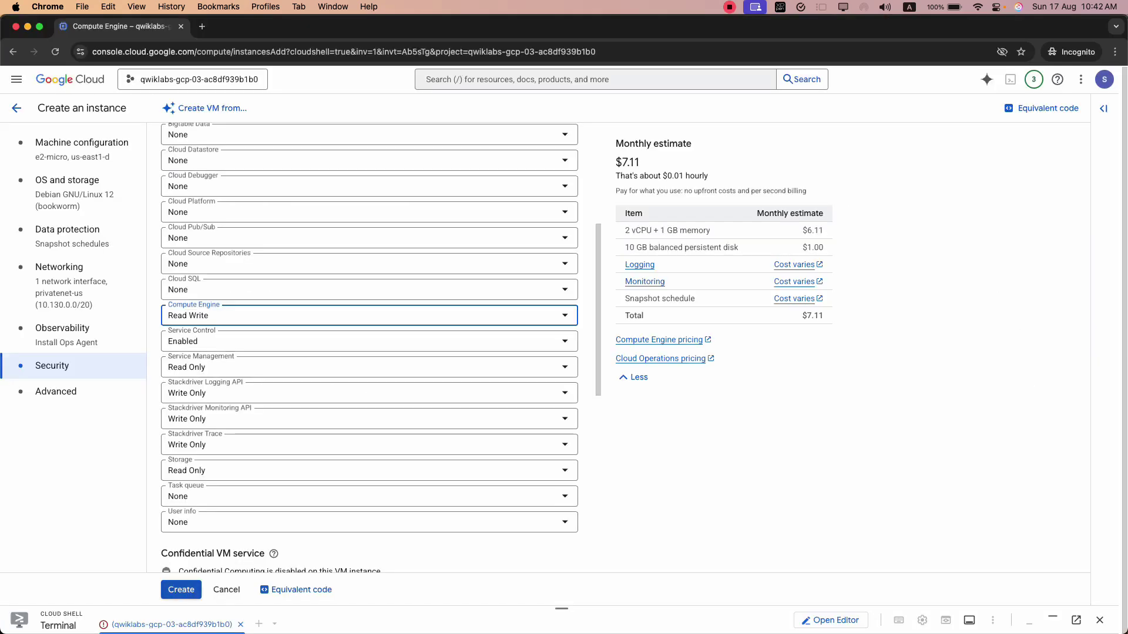
- Review the lab's bastion host instructions, read ahead through the SSH and connectivity steps, and check the VM instances list
{"action": "key", "text": "super+grave"}
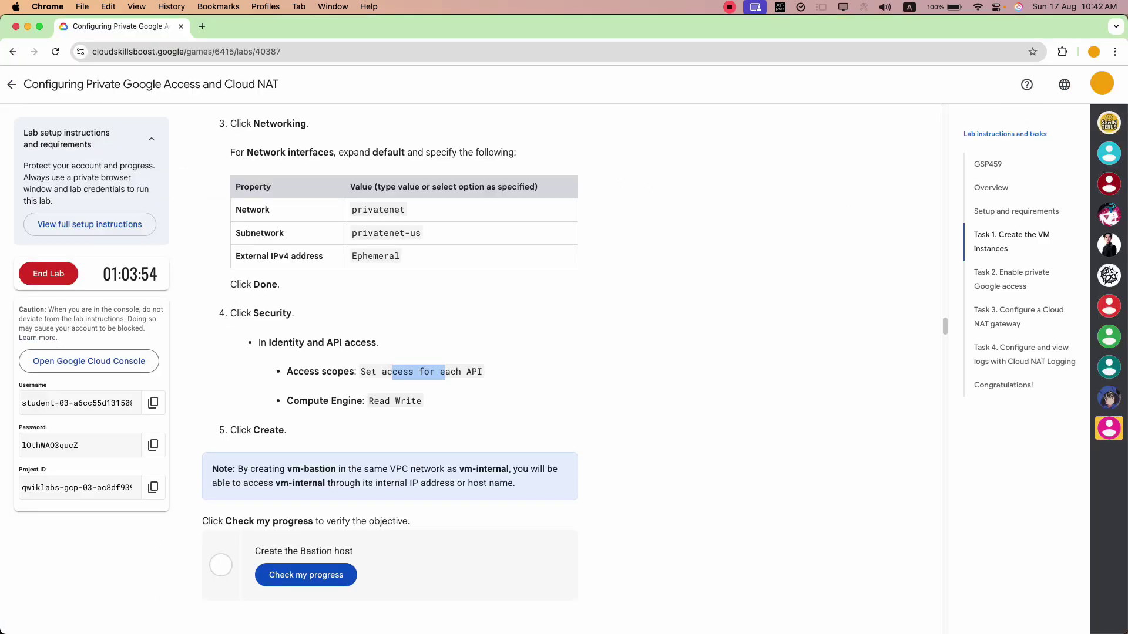
{"action": "scroll", "coordinate": [390, 353], "scroll_direction": "down", "scroll_amount": 5}
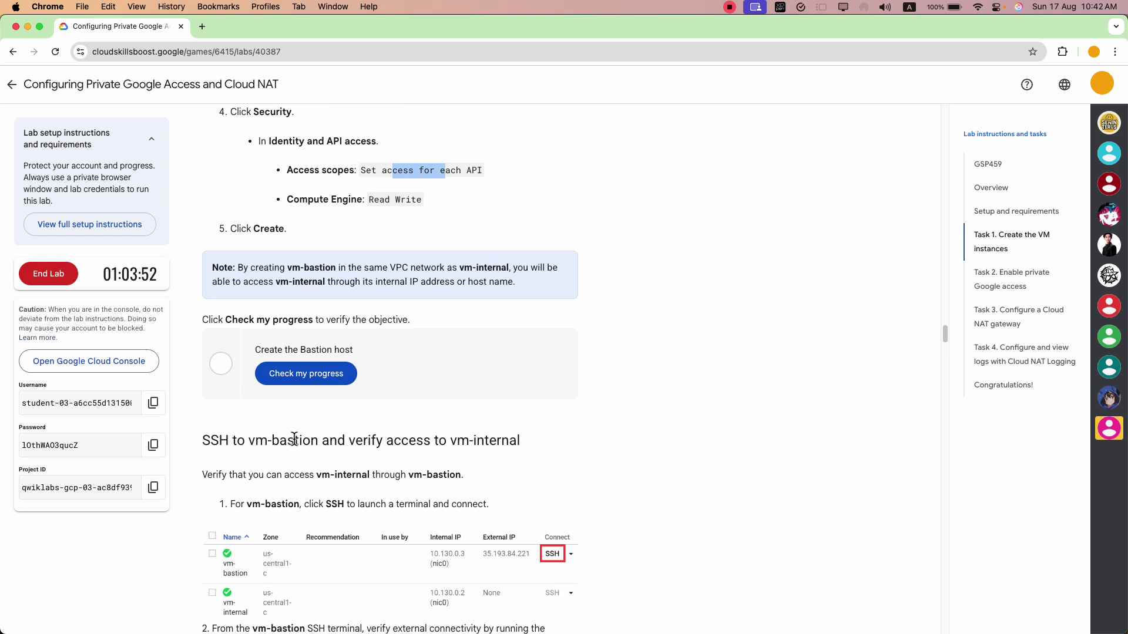
{"action": "scroll", "coordinate": [294, 439], "scroll_direction": "up", "scroll_amount": 4}
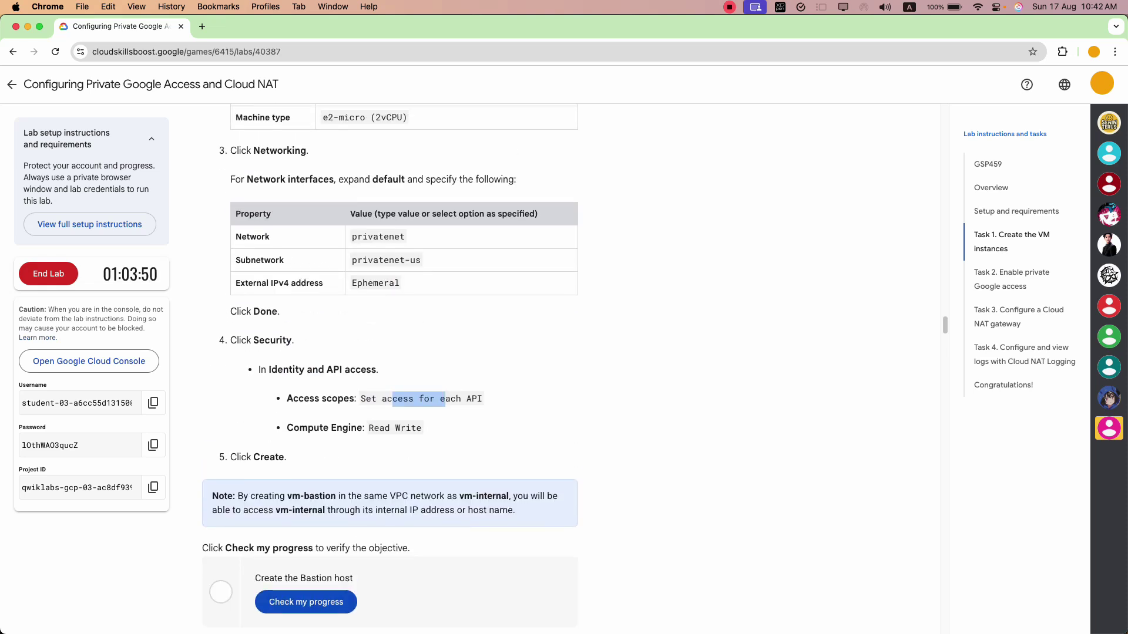
{"action": "scroll", "coordinate": [293, 421], "scroll_direction": "up", "scroll_amount": 7}
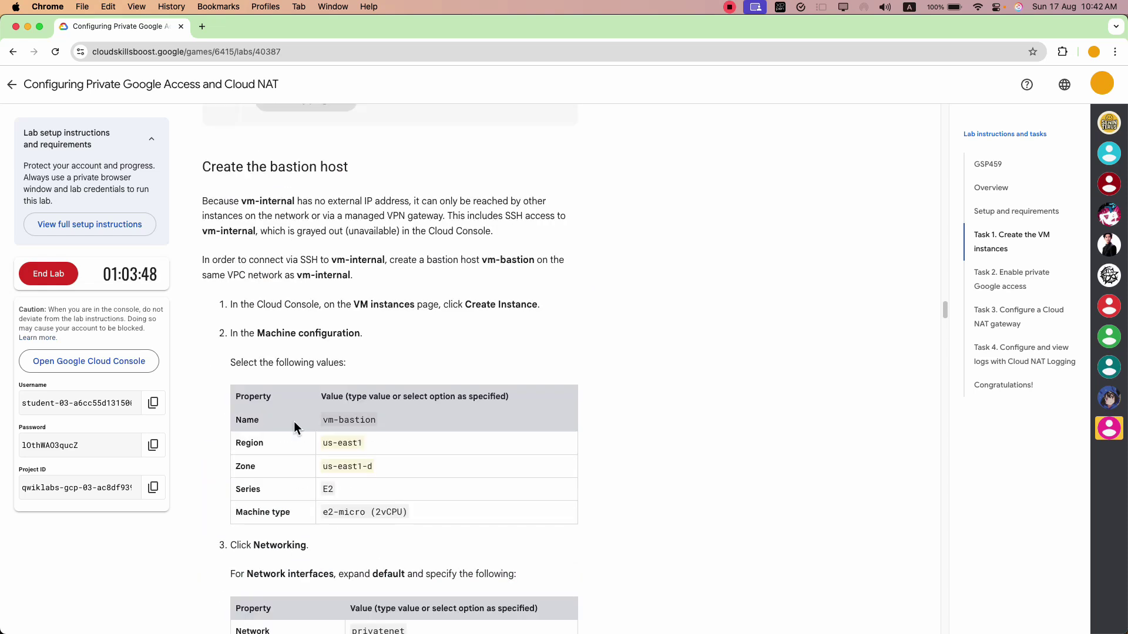
{"action": "scroll", "coordinate": [293, 421], "scroll_direction": "down", "scroll_amount": 3}
{"action": "scroll", "coordinate": [293, 421], "scroll_direction": "up", "scroll_amount": 4}
{"action": "left_click", "coordinate": [271, 250]}
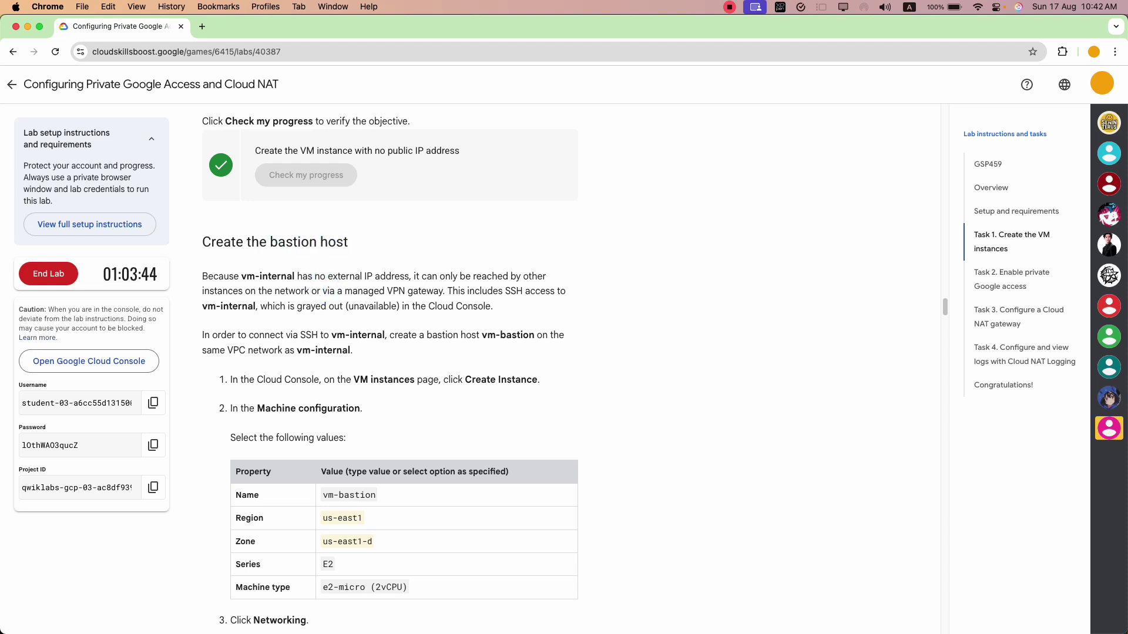
{"action": "scroll", "coordinate": [323, 288], "scroll_direction": "up", "scroll_amount": 2}
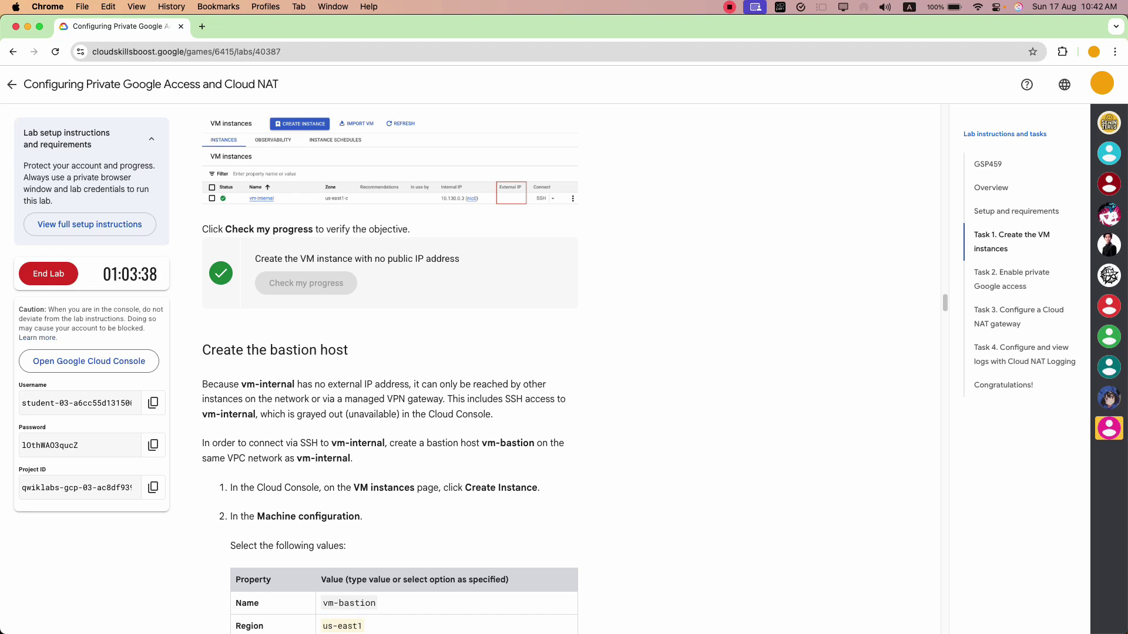
{"action": "scroll", "coordinate": [321, 388], "scroll_direction": "down", "scroll_amount": 15}
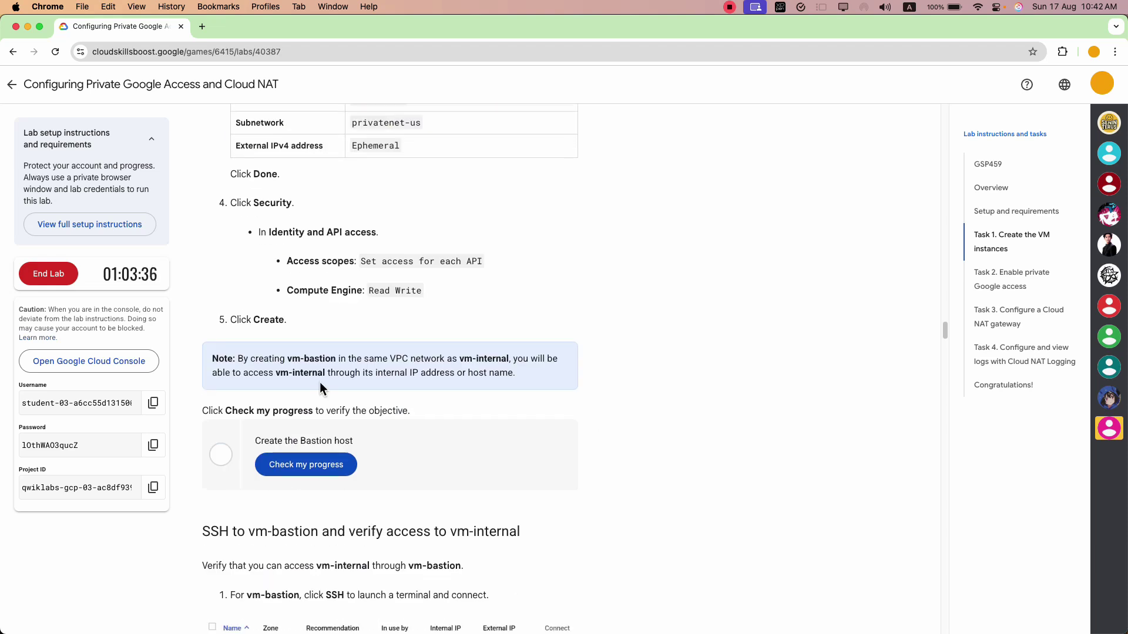
{"action": "scroll", "coordinate": [319, 382], "scroll_direction": "down", "scroll_amount": 6}
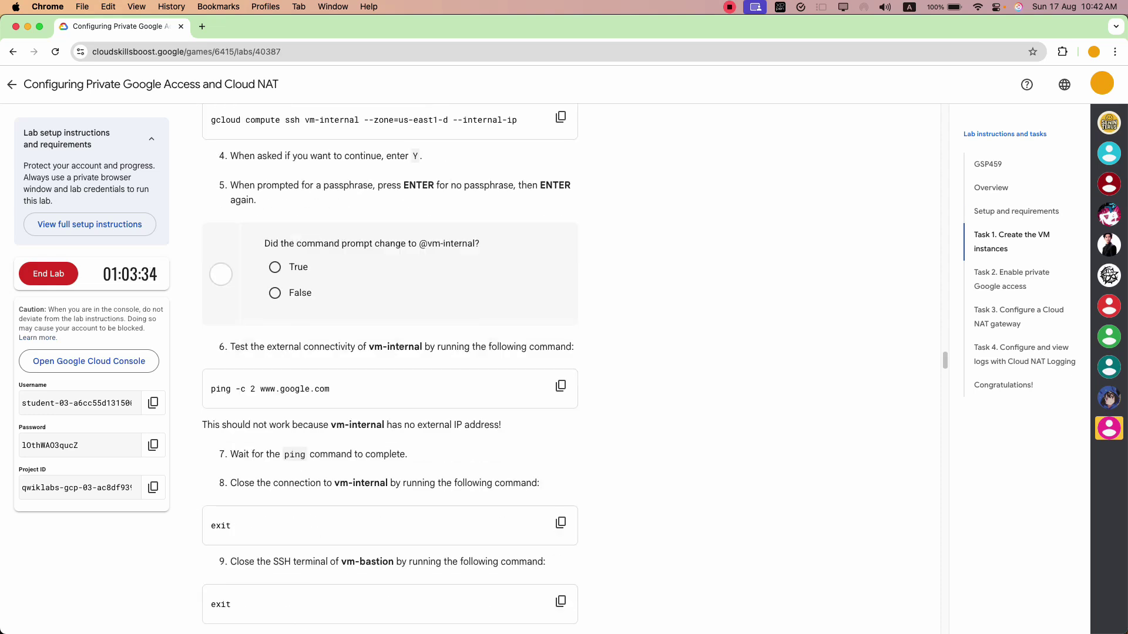
{"action": "scroll", "coordinate": [322, 381], "scroll_direction": "up", "scroll_amount": 5}
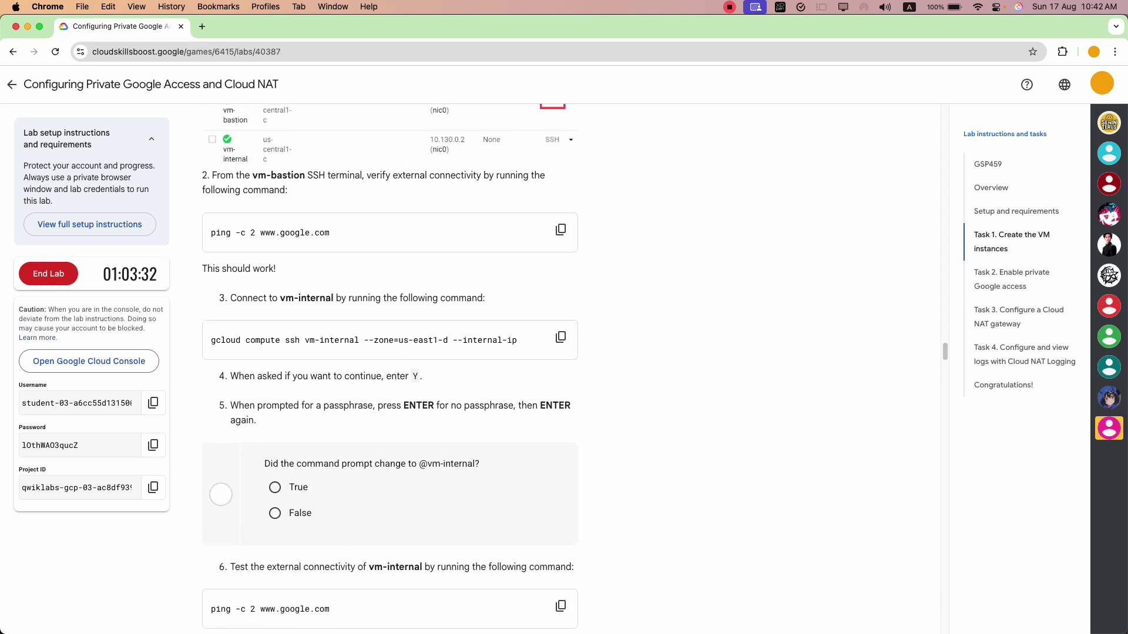
{"action": "scroll", "coordinate": [322, 380], "scroll_direction": "up", "scroll_amount": 6}
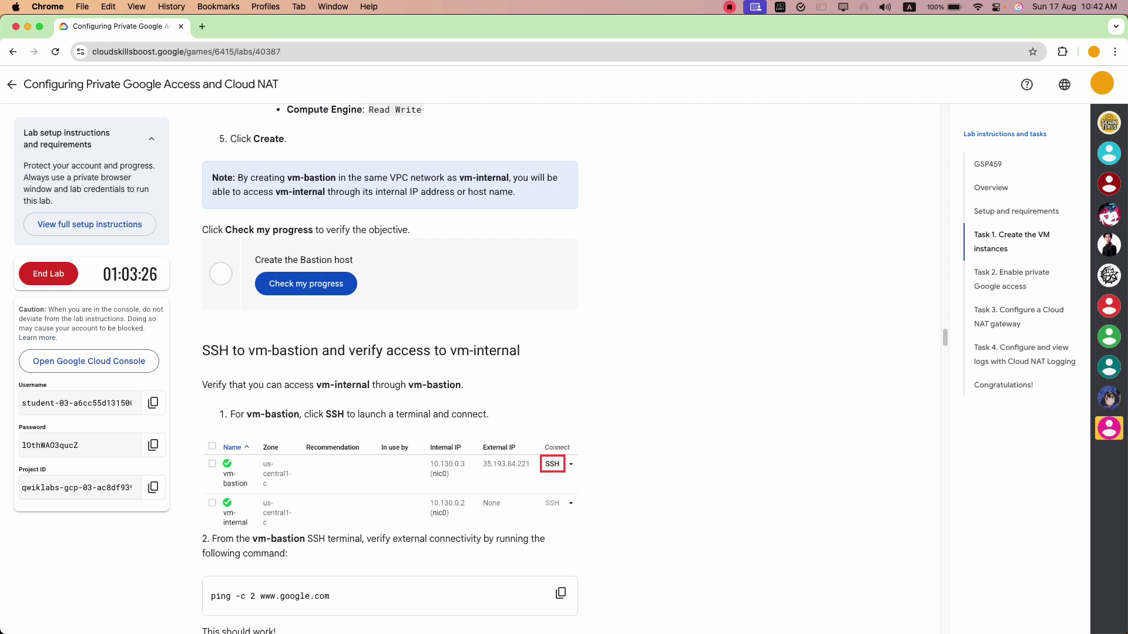
{"action": "scroll", "coordinate": [389, 353], "scroll_direction": "up", "scroll_amount": 5}
{"action": "key", "text": "super+grave"}
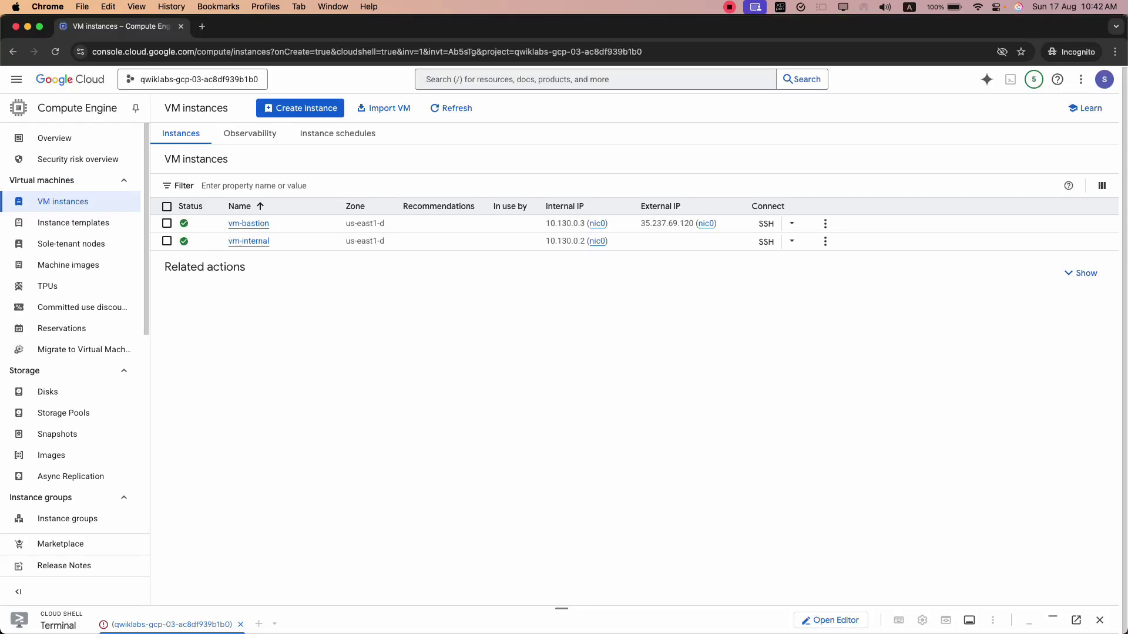
- Check the console notifications for vm-bastion's creation, and run the lab's progress check for Create the Bastion host
{"action": "key", "text": "super+grave"}
{"action": "key", "text": "super+grave"}
{"action": "left_click", "coordinate": [1034, 80]}
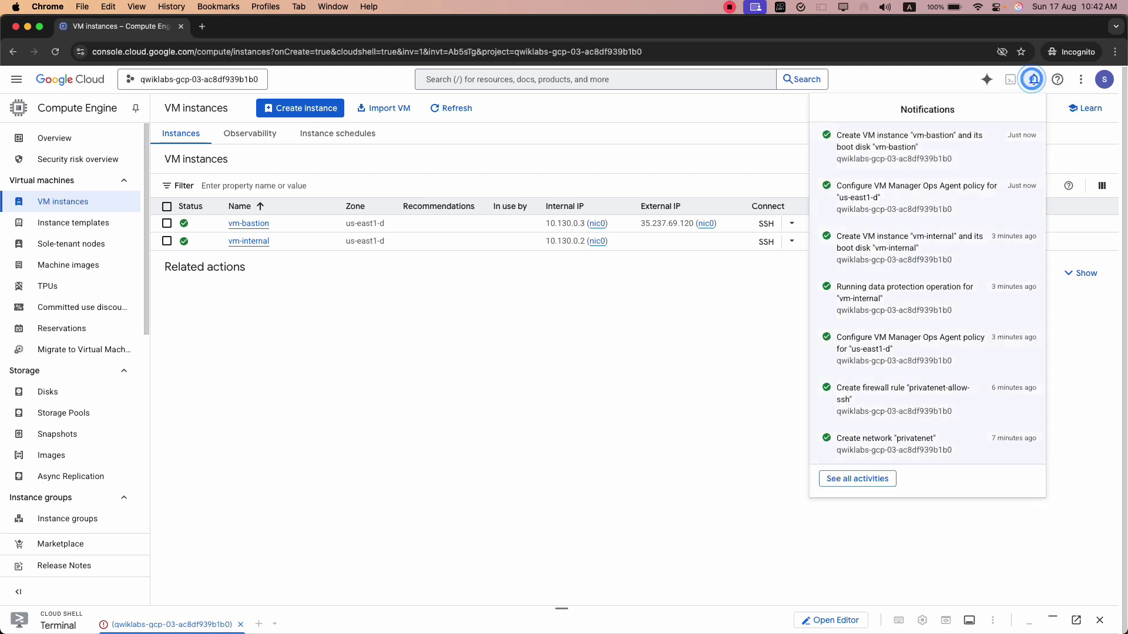
{"action": "left_click", "coordinate": [624, 278]}
{"action": "key", "text": "super+grave"}
{"action": "left_click", "coordinate": [276, 463]}
{"action": "scroll", "coordinate": [276, 462], "scroll_direction": "down", "scroll_amount": 1}
{"action": "scroll", "coordinate": [276, 463], "scroll_direction": "down", "scroll_amount": 3}
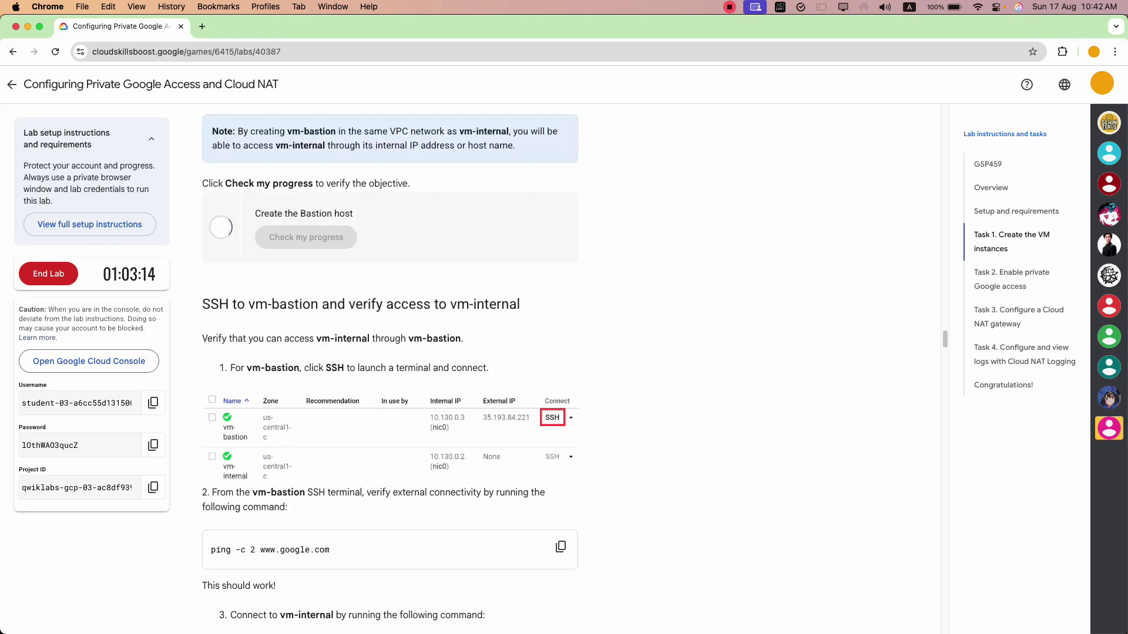
- Read the lab's SSH section and open an SSH-in-browser session to vm-bastion from the VM instances list
{"action": "left_click_drag", "start_coordinate": [220, 304], "coordinate": [229, 304]}
{"action": "left_click", "coordinate": [222, 302]}
{"action": "left_click", "coordinate": [407, 326]}
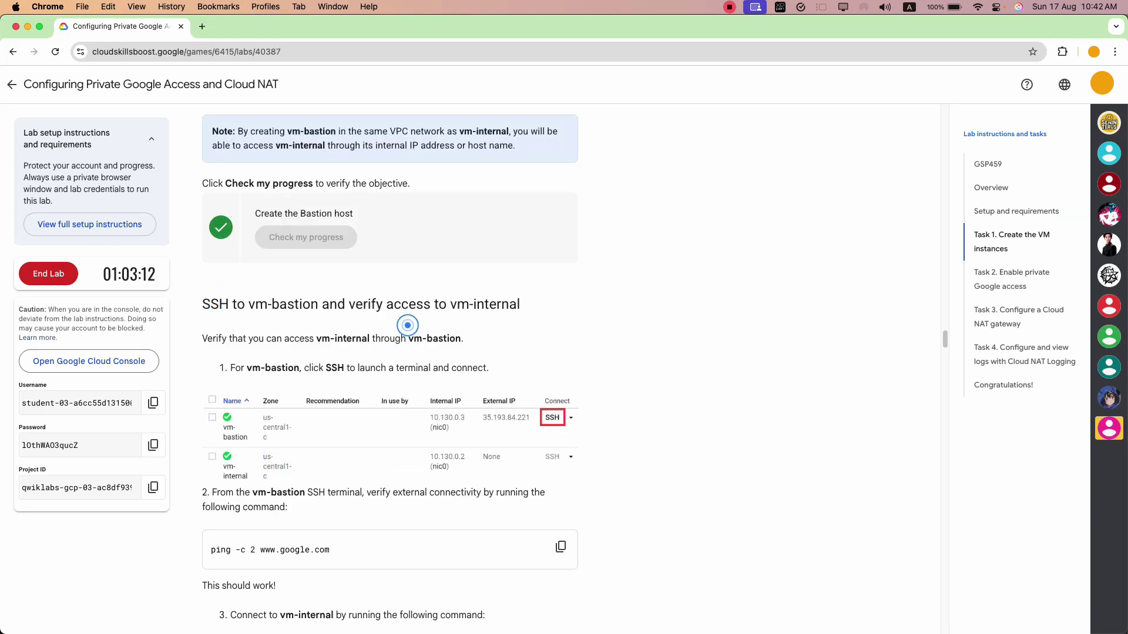
{"action": "left_click_drag", "start_coordinate": [447, 304], "coordinate": [518, 304]}
{"action": "left_click", "coordinate": [401, 351]}
{"action": "scroll", "coordinate": [402, 351], "scroll_direction": "down", "scroll_amount": 1}
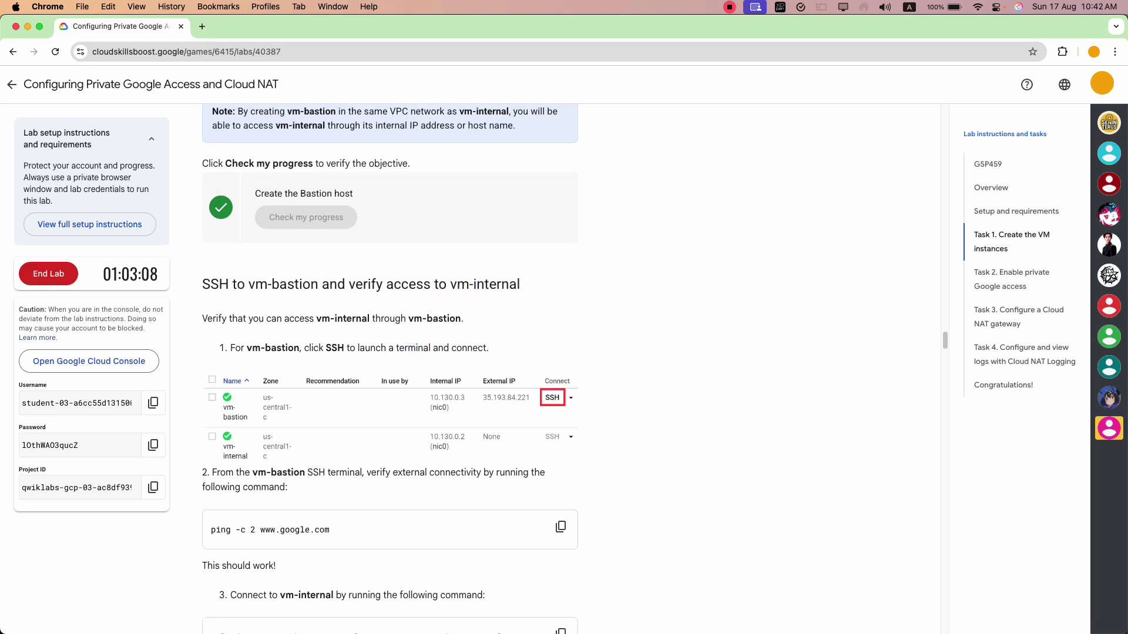
{"action": "key", "text": "super+grave"}
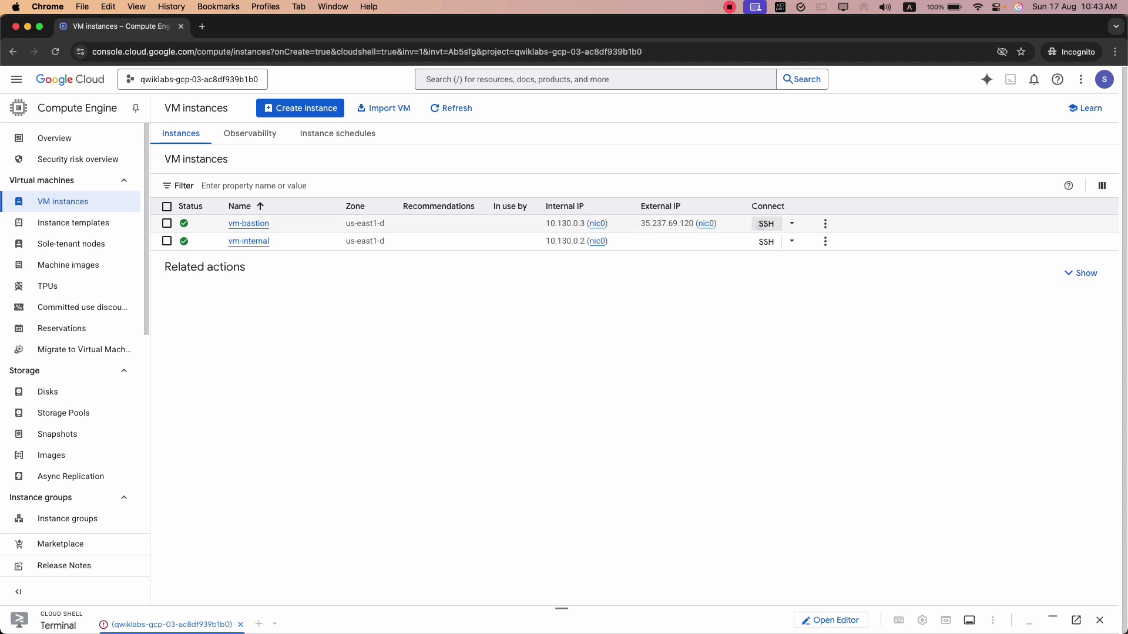
{"action": "left_click", "coordinate": [764, 223]}
{"action": "key", "text": "super+grave"}
{"action": "key", "text": "super+grave"}
{"action": "scroll", "coordinate": [389, 369], "scroll_direction": "down", "scroll_amount": 2}
{"action": "left_click", "coordinate": [560, 333]}
{"action": "key", "text": "super+grave"}
{"action": "left_click_drag", "start_coordinate": [388, 224], "coordinate": [646, 168]}
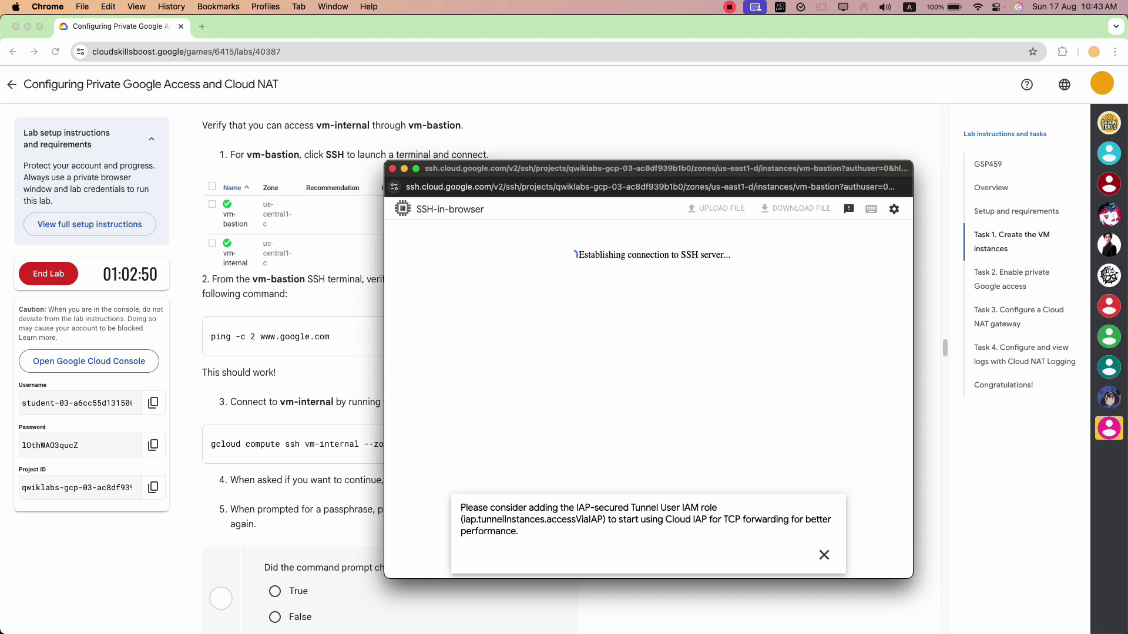
{"action": "left_click", "coordinate": [824, 555]}
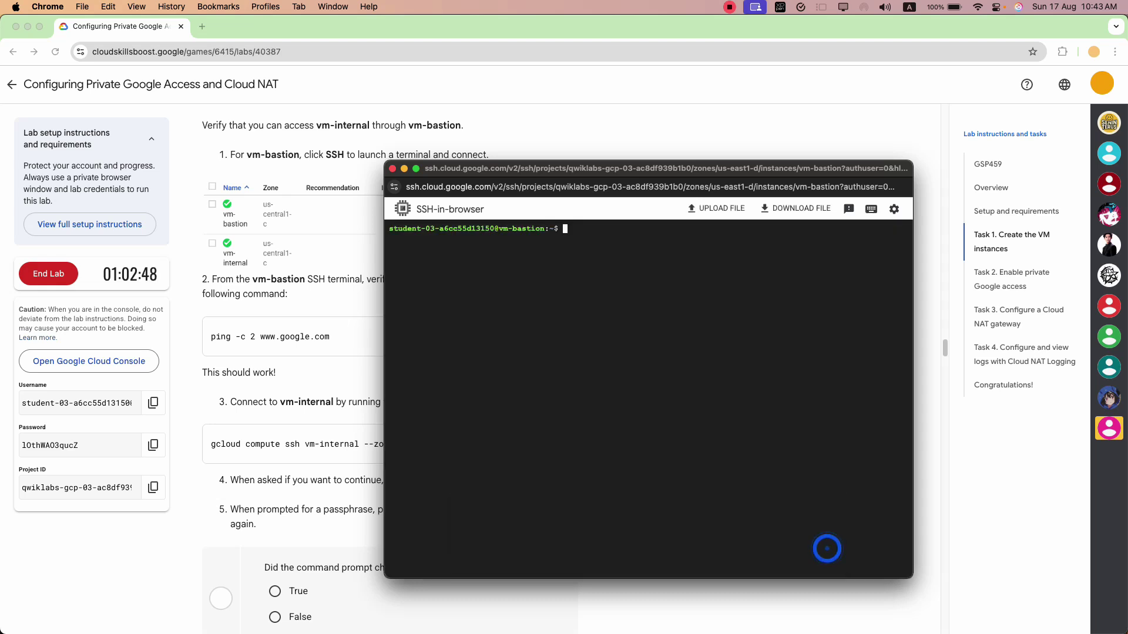
{"action": "right_click", "coordinate": [579, 330]}
{"action": "left_click", "coordinate": [596, 419]}
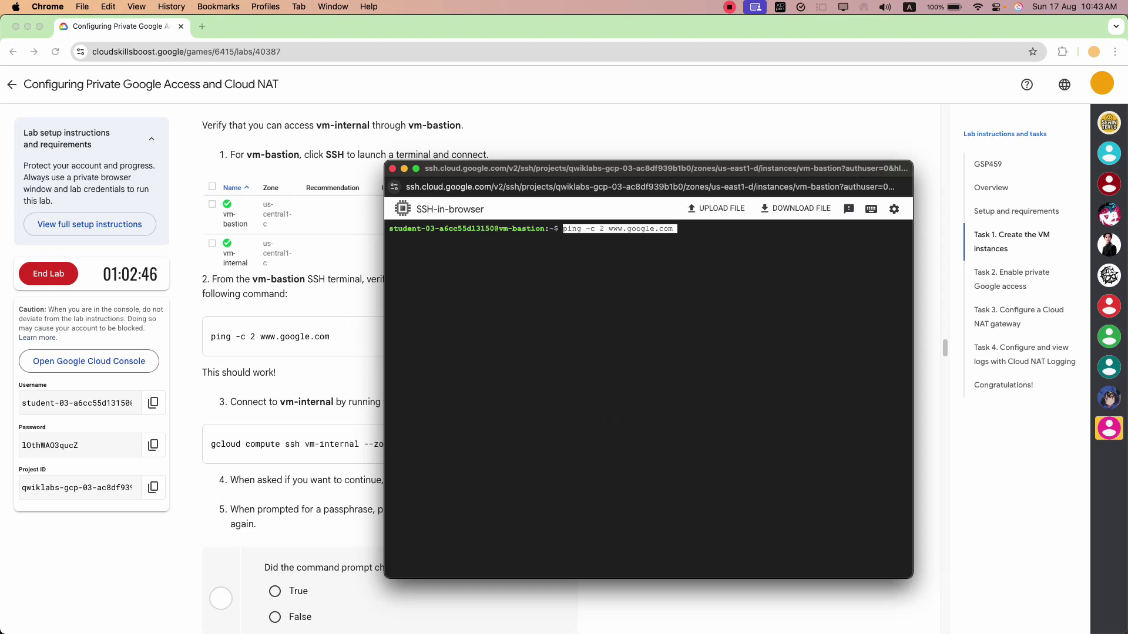
{"action": "key", "text": "Return"}
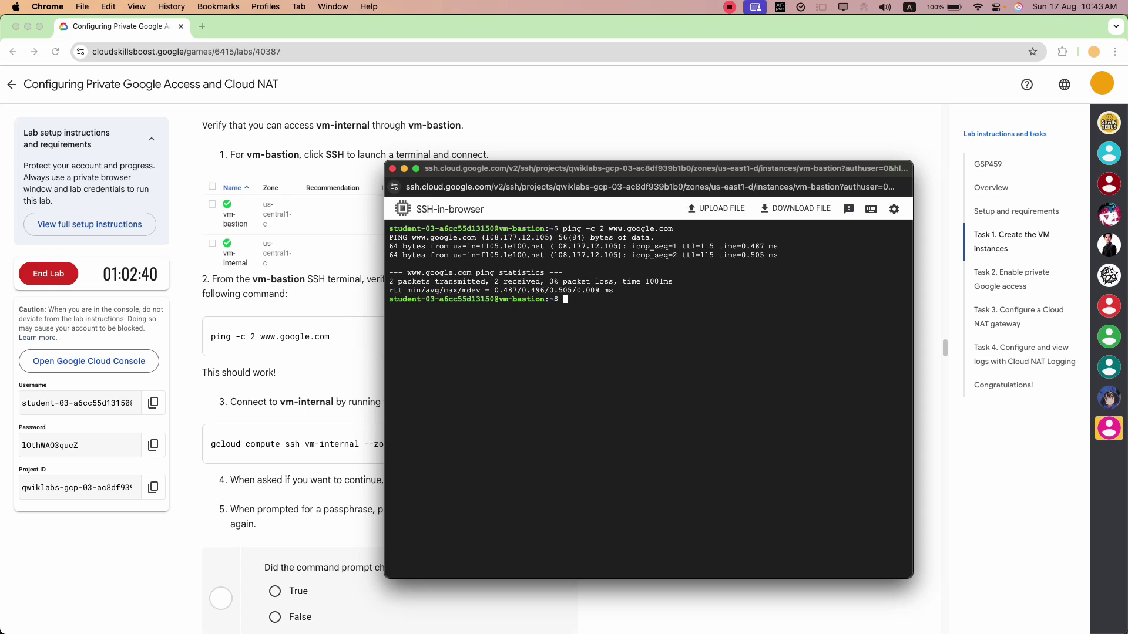
- Copy gcloud compute ssh vm-internal --zone=us-east1-d --internal-ip from the lab and run it in the vm-bastion terminal
{"action": "key", "text": "super+grave"}
{"action": "key", "text": "super+grave"}
{"action": "scroll", "coordinate": [390, 364], "scroll_direction": "down", "scroll_amount": 4}
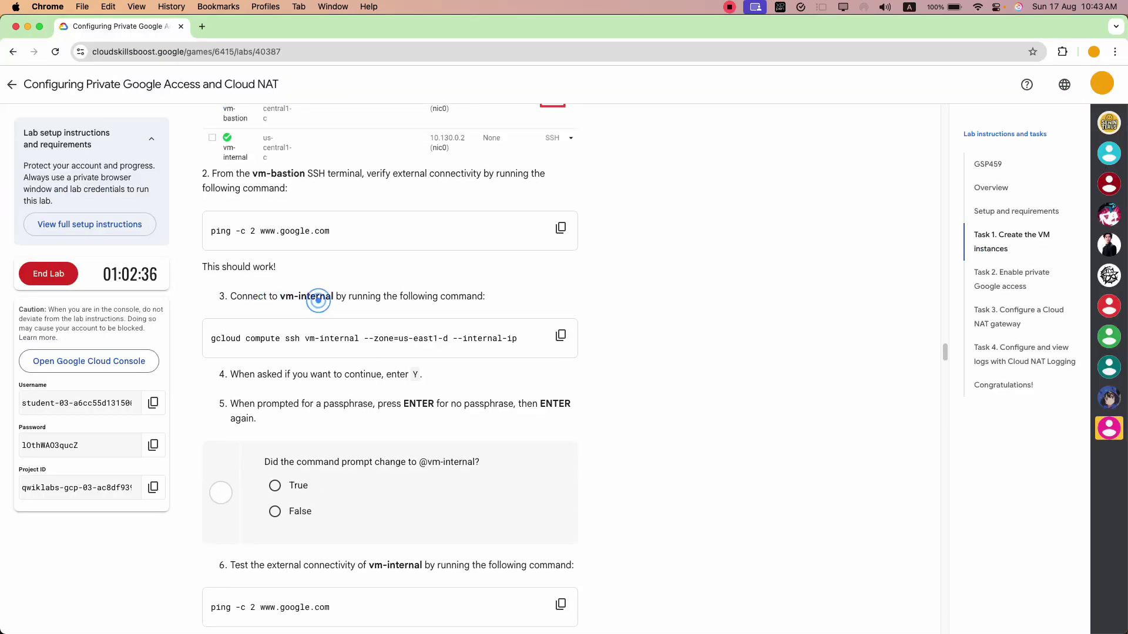
{"action": "scroll", "coordinate": [319, 300], "scroll_direction": "up", "scroll_amount": 2}
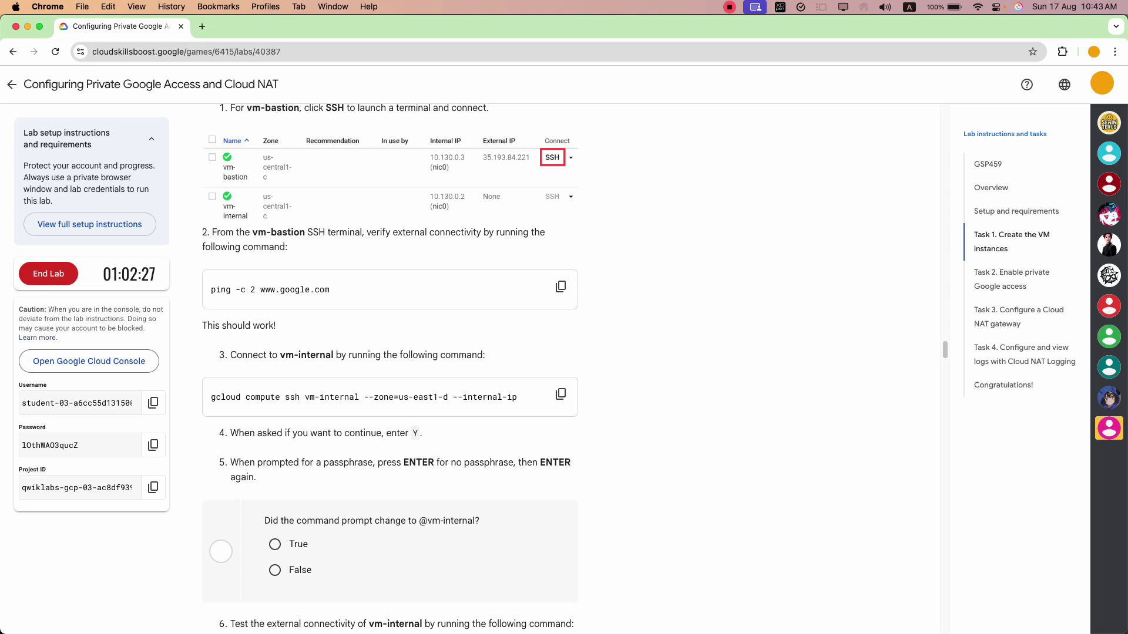
{"action": "left_click", "coordinate": [561, 394]}
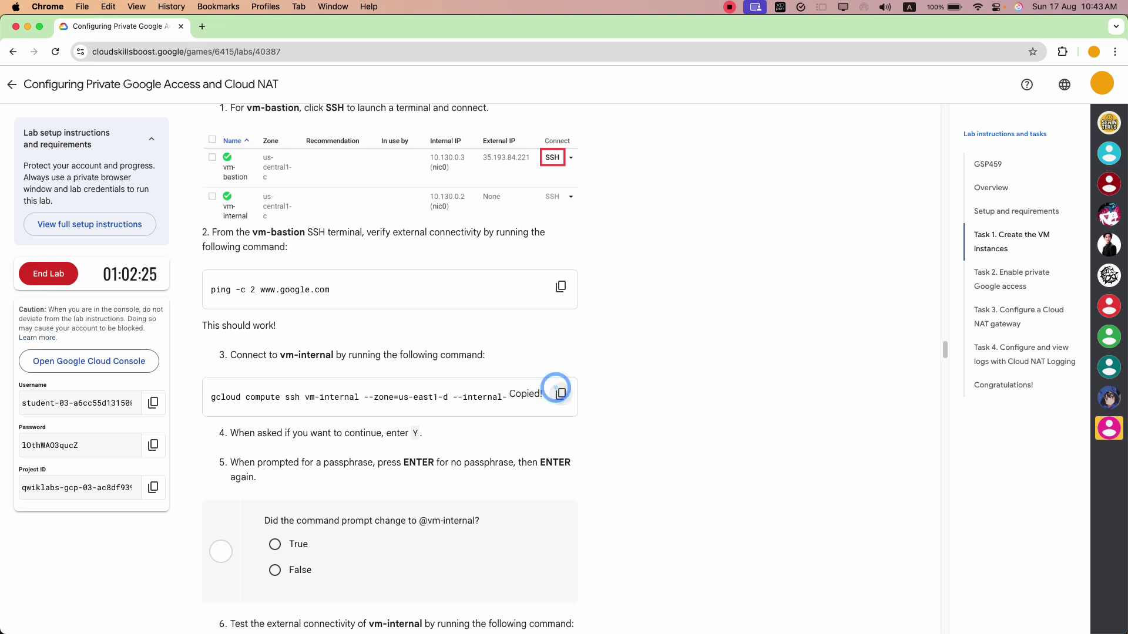
{"action": "scroll", "coordinate": [467, 398], "scroll_direction": "down", "scroll_amount": 2}
{"action": "key", "text": "super+grave"}
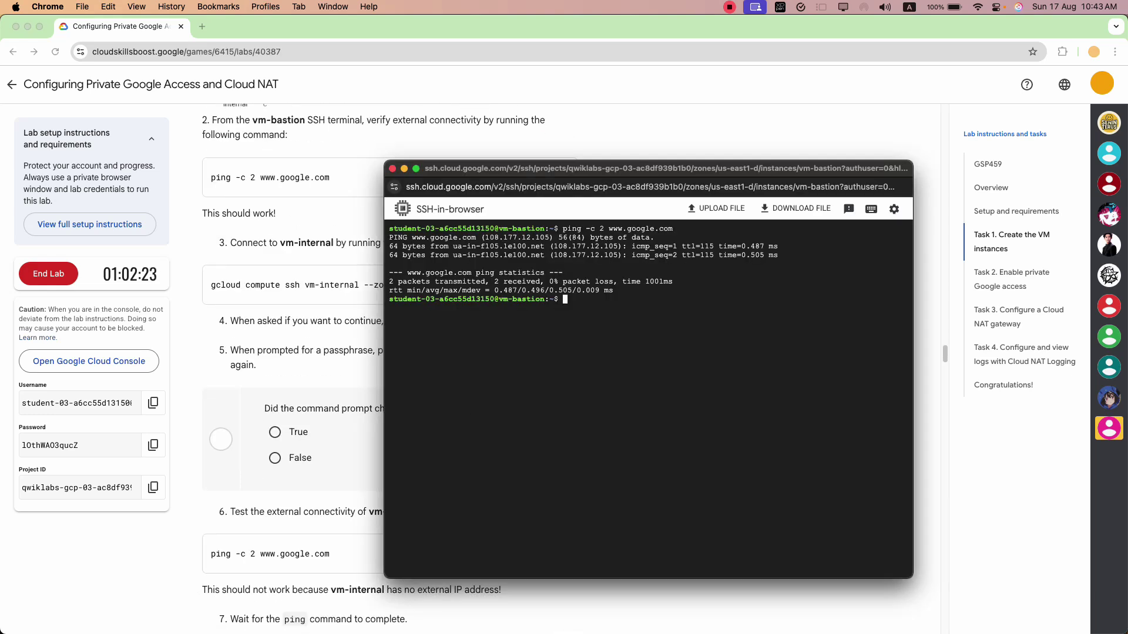
{"action": "right_click", "coordinate": [473, 374]}
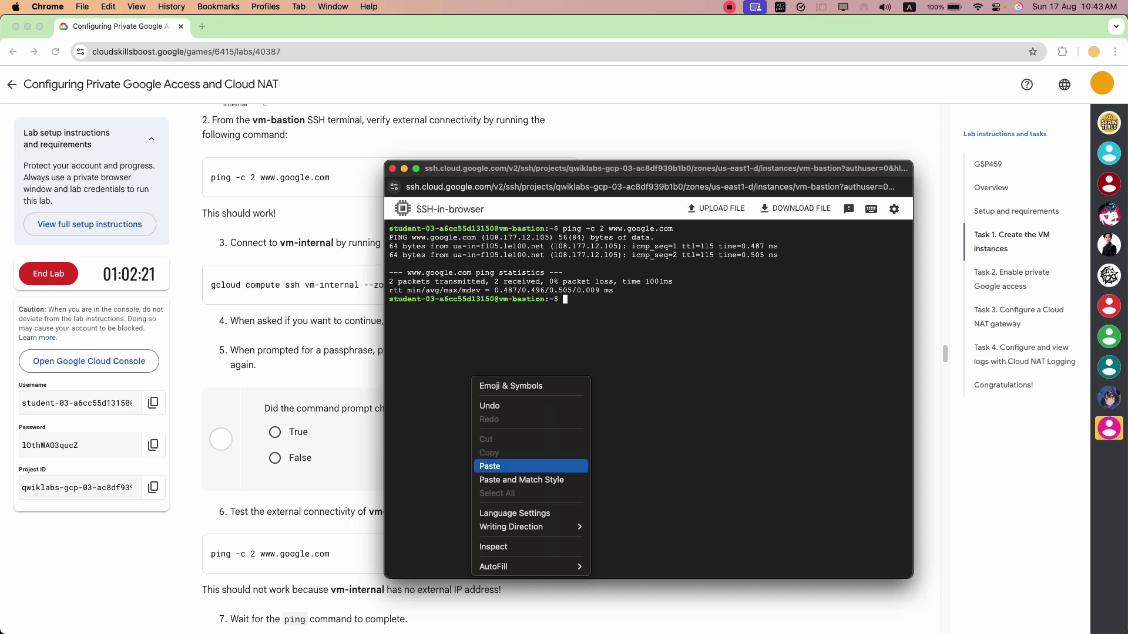
{"action": "left_click", "coordinate": [480, 465]}
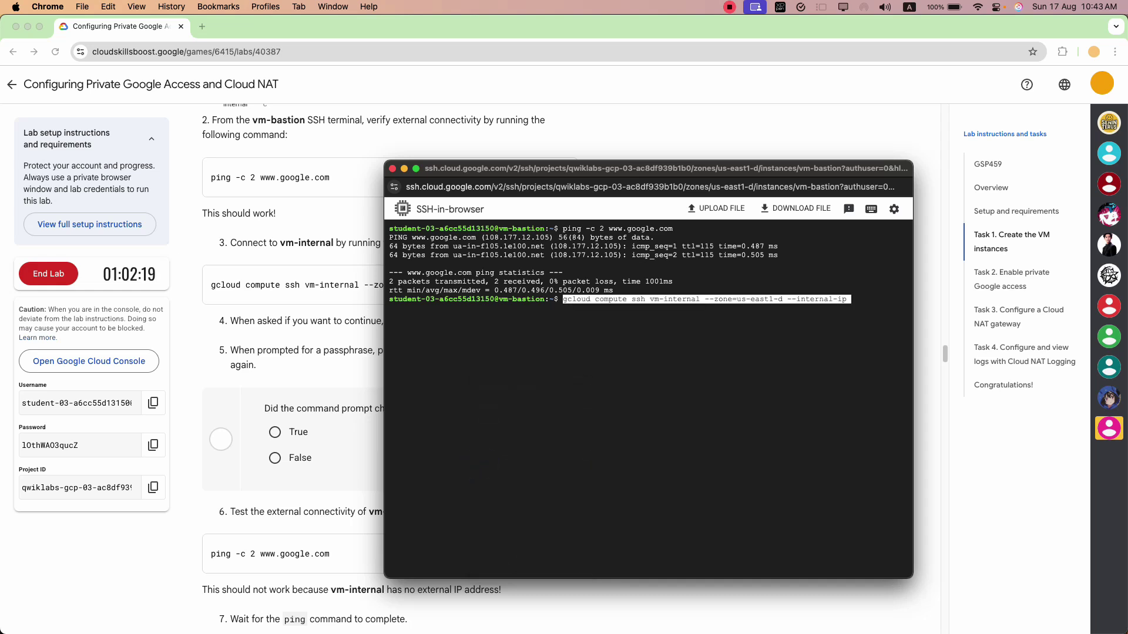
{"action": "key", "text": "Return"}
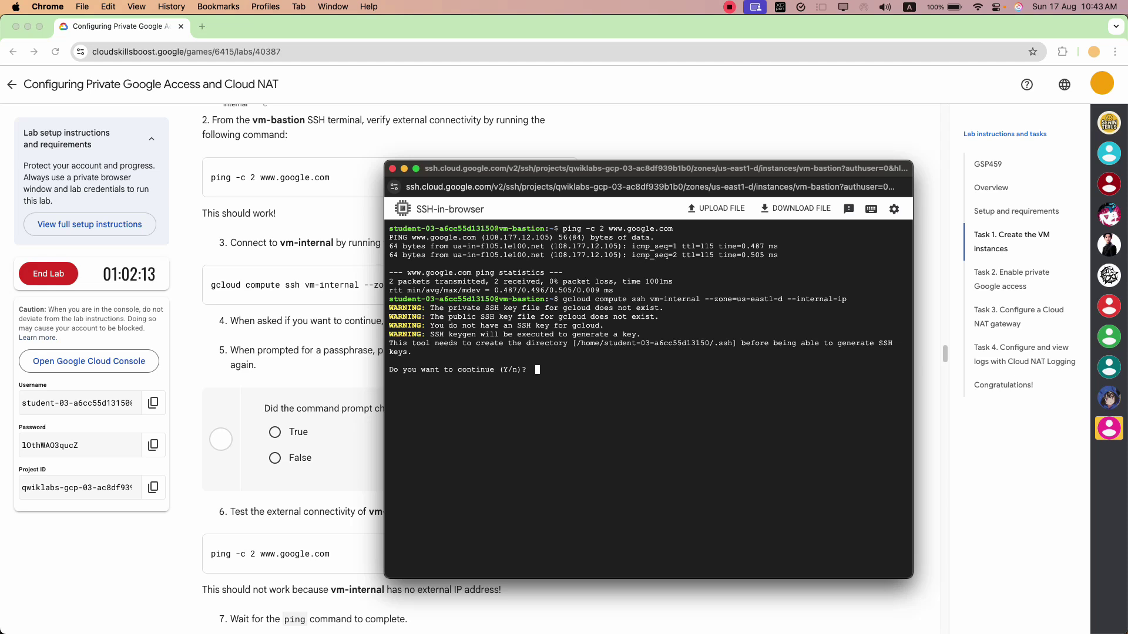
- Answer y to continue generating the SSH key and leave the passphrase and its confirmation empty to connect to vm-internal
{"action": "type", "text": "y"}
{"action": "key", "text": "Return"}
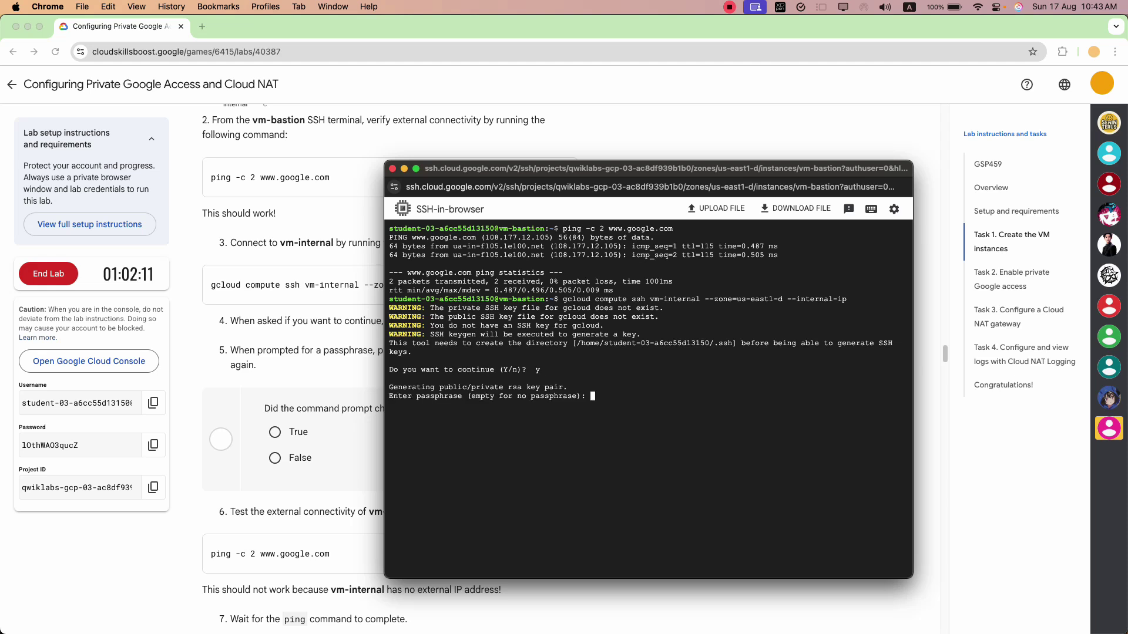
{"action": "key", "text": "Return"}
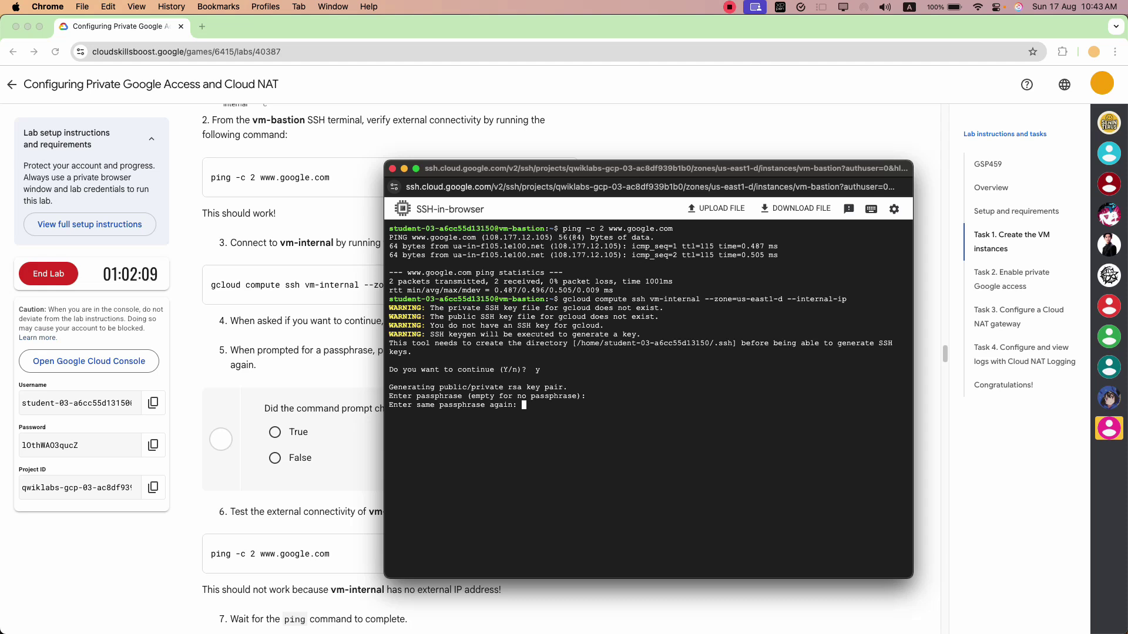
{"action": "key", "text": "Return"}
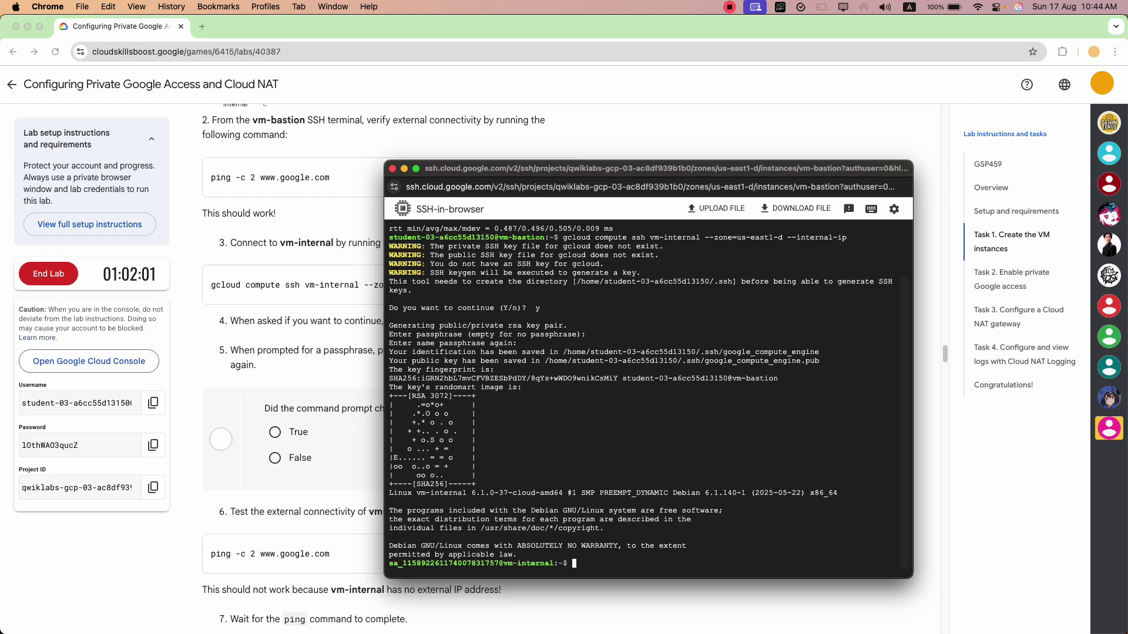
{"action": "left_click", "coordinate": [277, 358]}
{"action": "scroll", "coordinate": [277, 358], "scroll_direction": "down", "scroll_amount": 3}
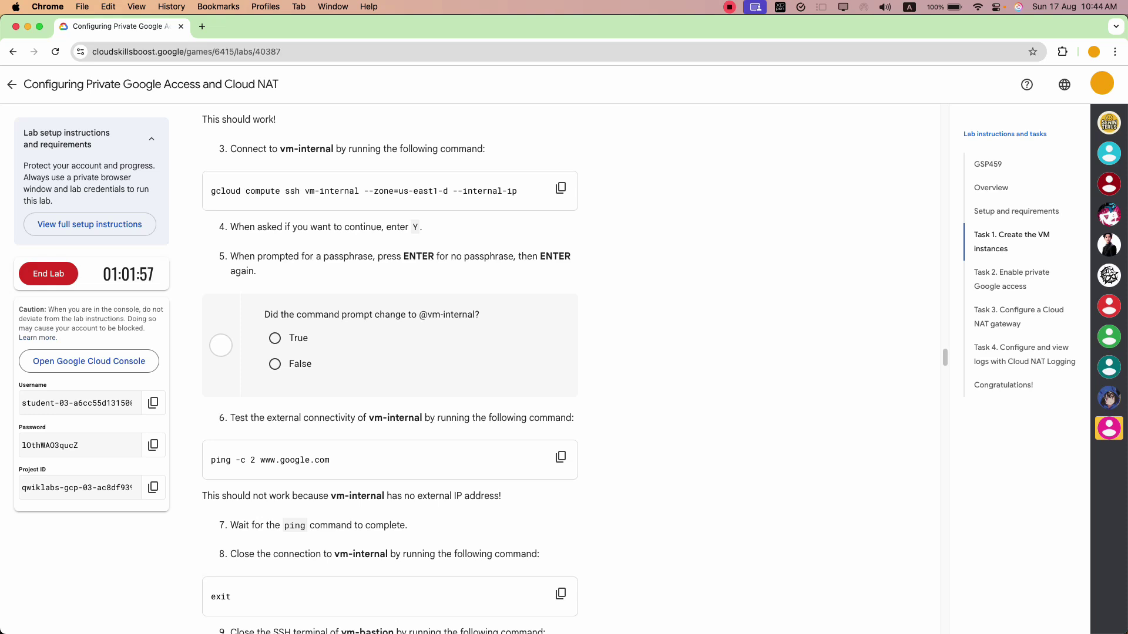
{"action": "left_click_drag", "start_coordinate": [433, 317], "coordinate": [464, 317]}
{"action": "key", "text": "super+grave"}
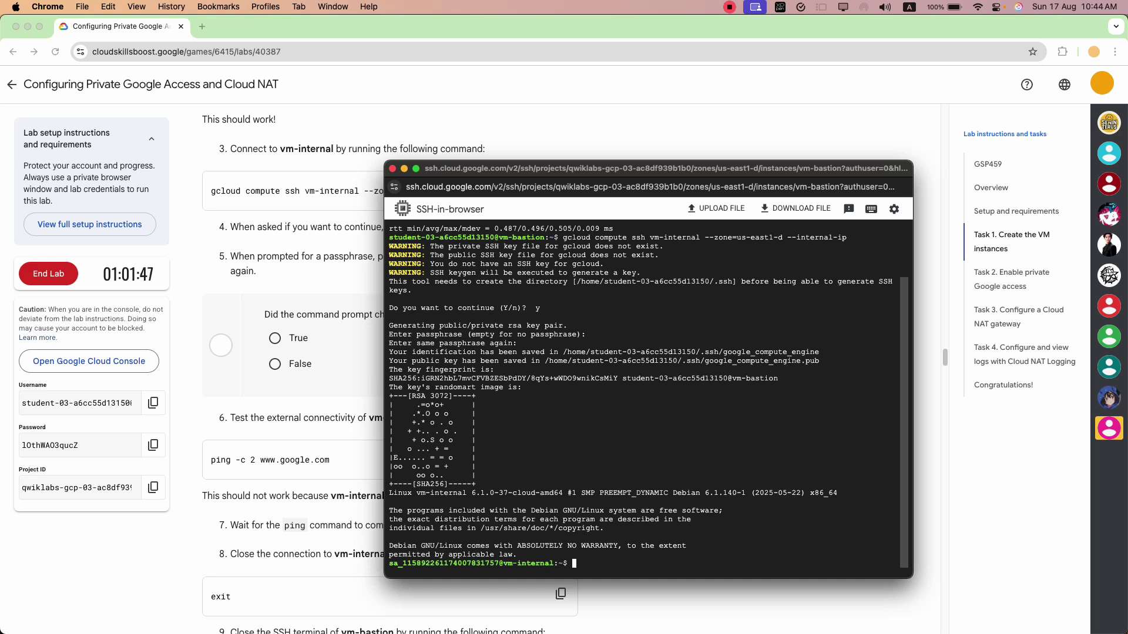
{"action": "key", "text": "super+grave"}
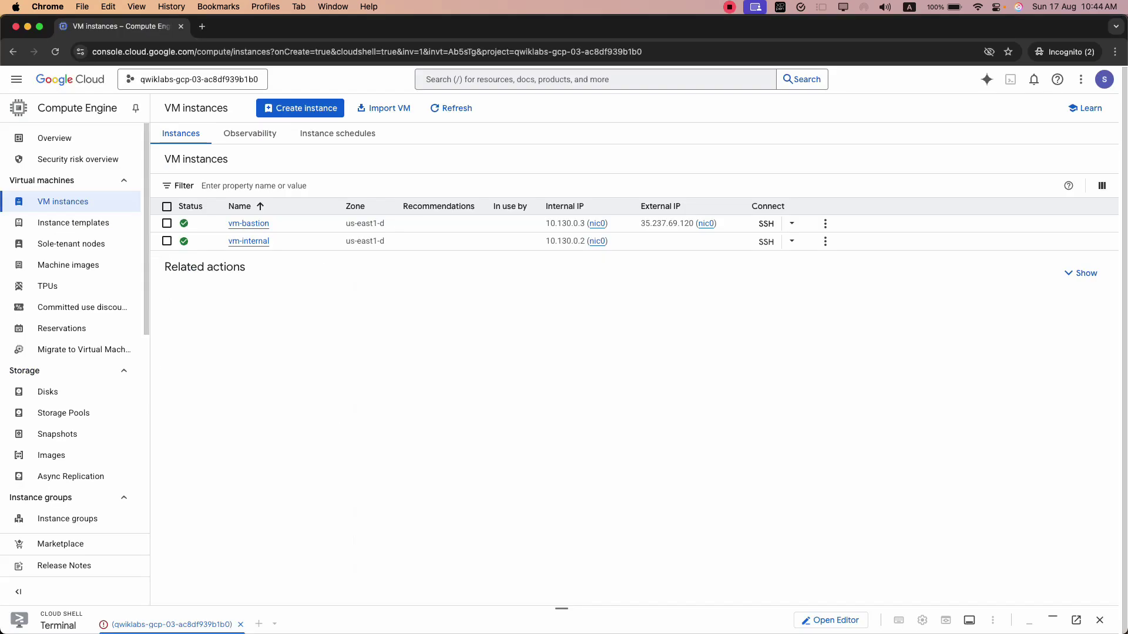
{"action": "key", "text": "super+grave"}
{"action": "left_click", "coordinate": [274, 337]}
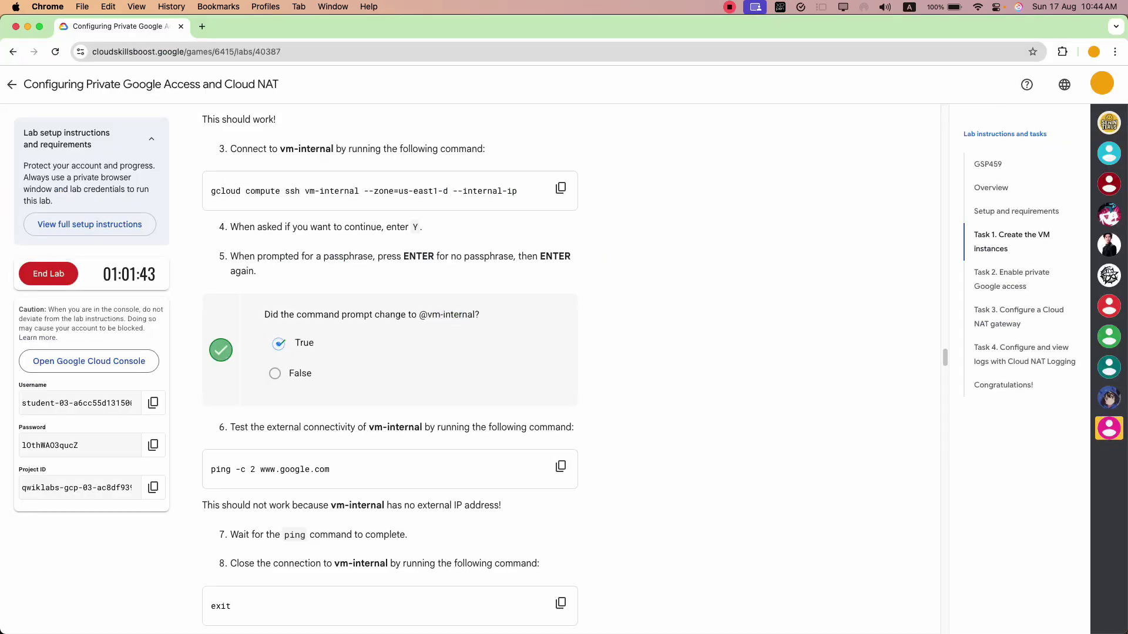
{"action": "left_click", "coordinate": [561, 458]}
{"action": "key", "text": "super+grave"}
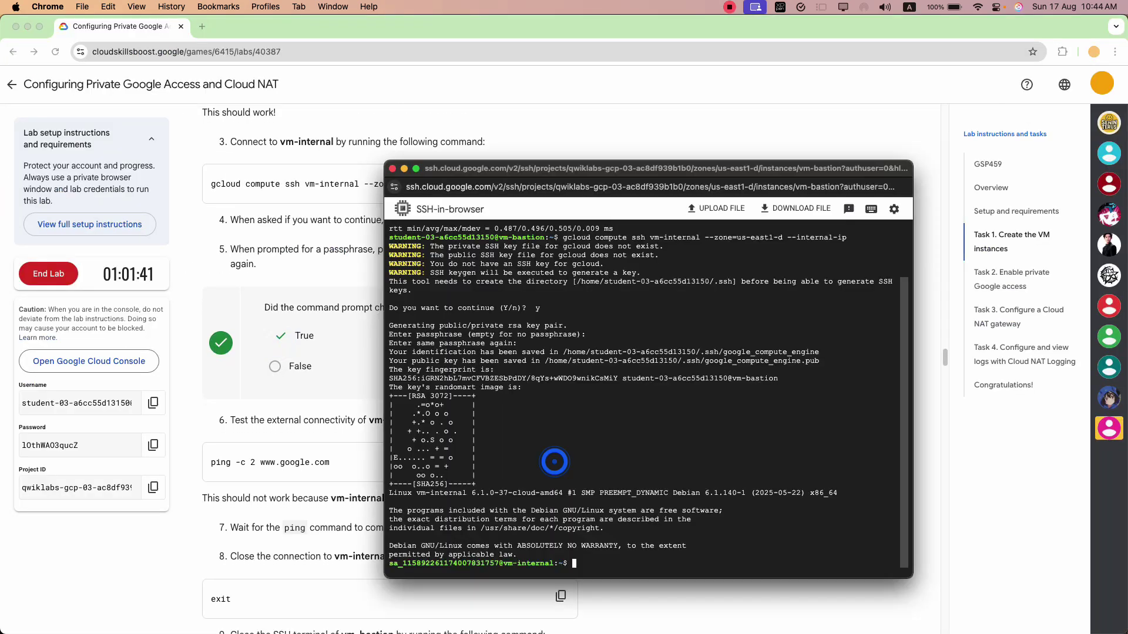
{"action": "right_click", "coordinate": [553, 434]}
{"action": "left_click", "coordinate": [582, 525]}
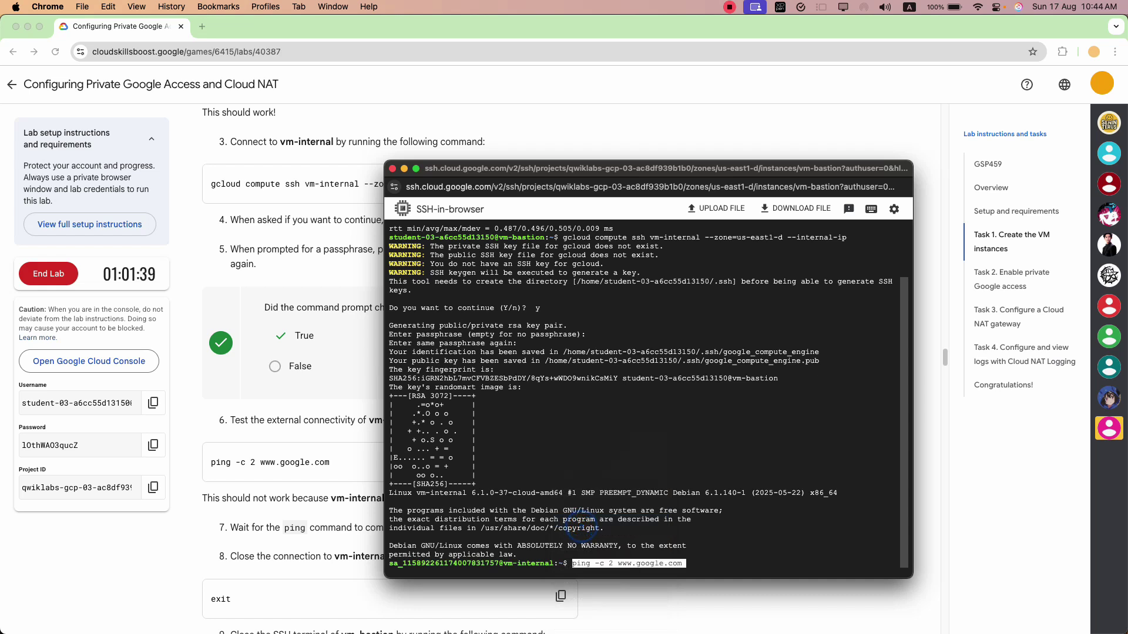
{"action": "key", "text": "Return"}
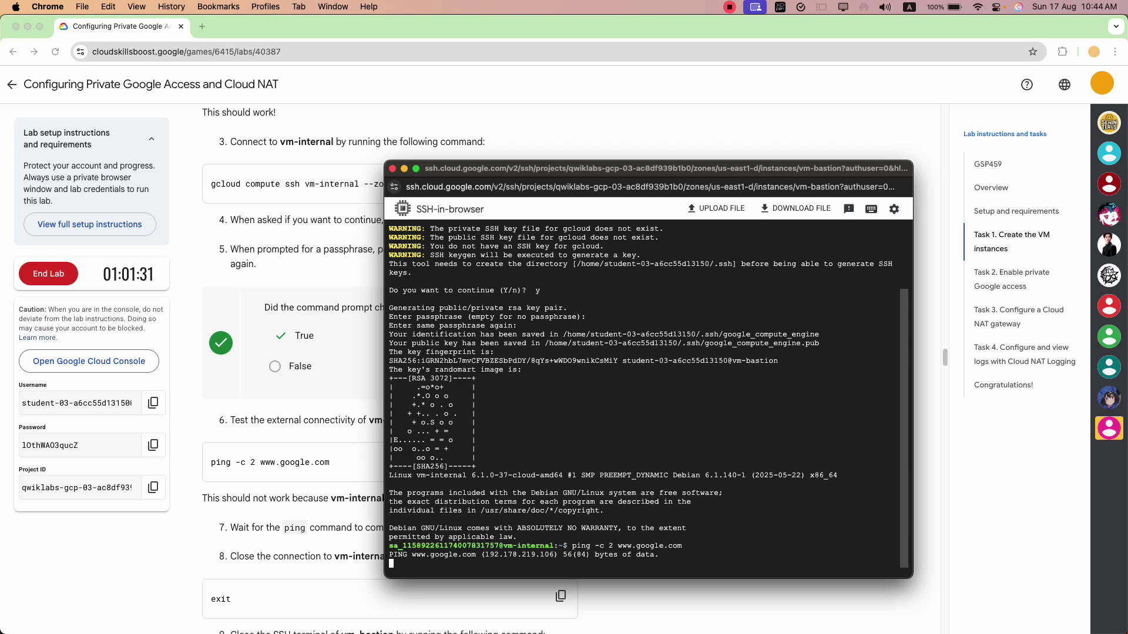
- Read the lab's notes on vm-internal's external connectivity and the steps for closing the vm-internal and vm-bastion connections
{"action": "left_click", "coordinate": [252, 519]}
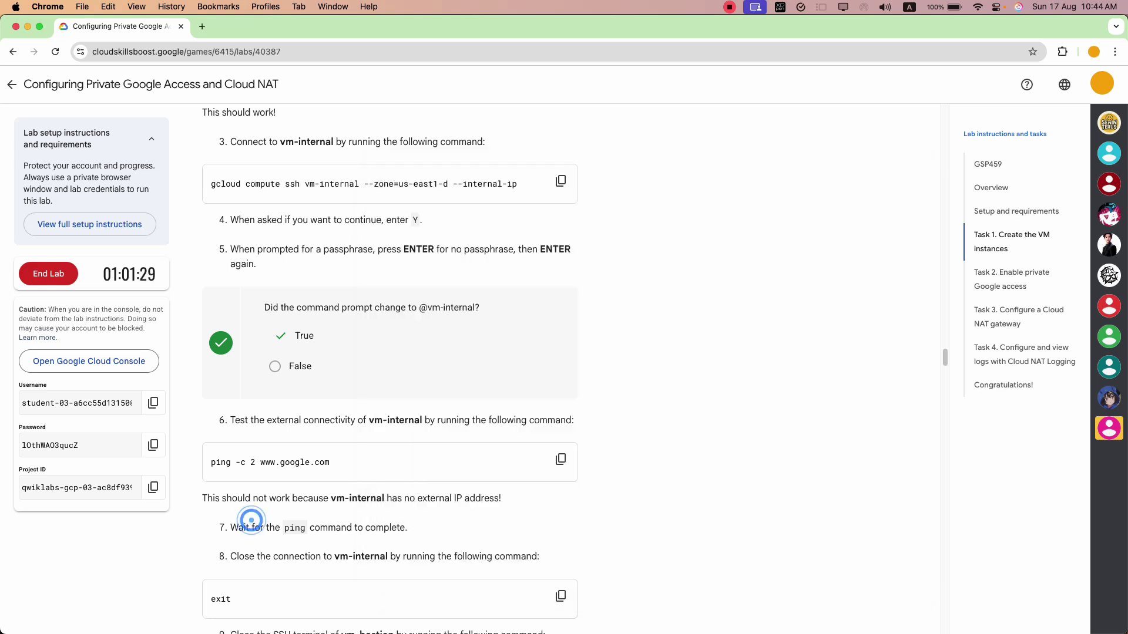
{"action": "scroll", "coordinate": [252, 520], "scroll_direction": "down", "scroll_amount": 2}
{"action": "left_click_drag", "start_coordinate": [336, 410], "coordinate": [501, 410]}
{"action": "left_click", "coordinate": [503, 439]}
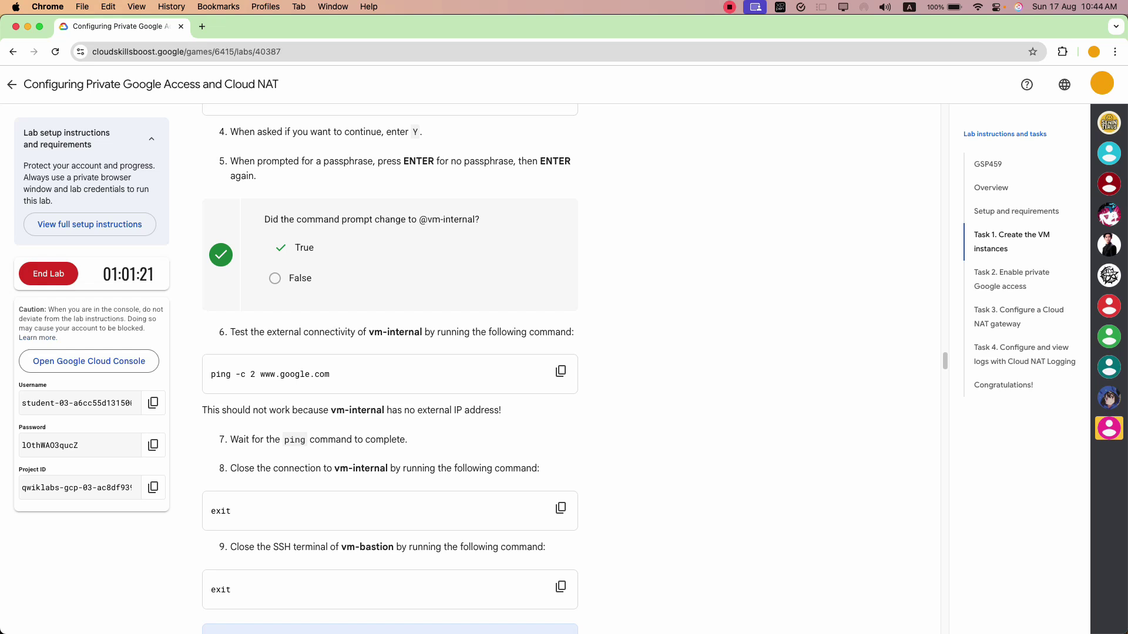
{"action": "scroll", "coordinate": [283, 328], "scroll_direction": "down", "scroll_amount": 4}
{"action": "scroll", "coordinate": [284, 328], "scroll_direction": "up", "scroll_amount": 2}
{"action": "left_click_drag", "start_coordinate": [283, 328], "coordinate": [539, 330]}
{"action": "left_click", "coordinate": [396, 367]}
{"action": "left_click_drag", "start_coordinate": [356, 326], "coordinate": [540, 330]}
{"action": "left_click", "coordinate": [380, 405]}
{"action": "scroll", "coordinate": [380, 406], "scroll_direction": "down", "scroll_amount": 1}
- Close the vm-internal connection and the vm-bastion SSH terminal by running exit in each session
{"action": "key", "text": "super+grave"}
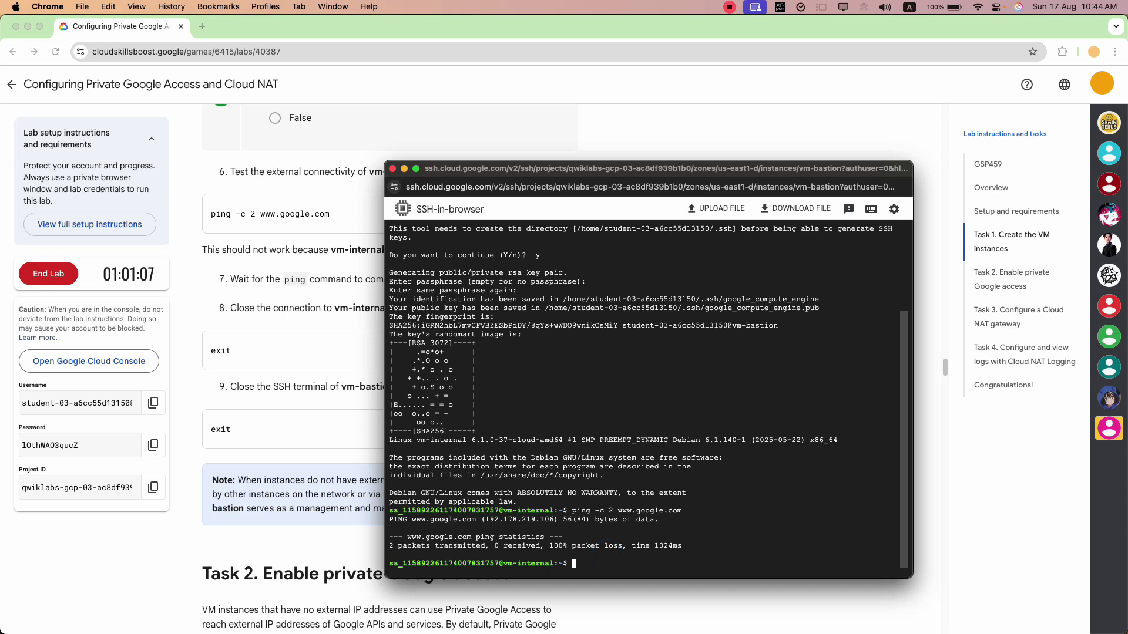
{"action": "type", "text": "exit"}
{"action": "key", "text": "Return"}
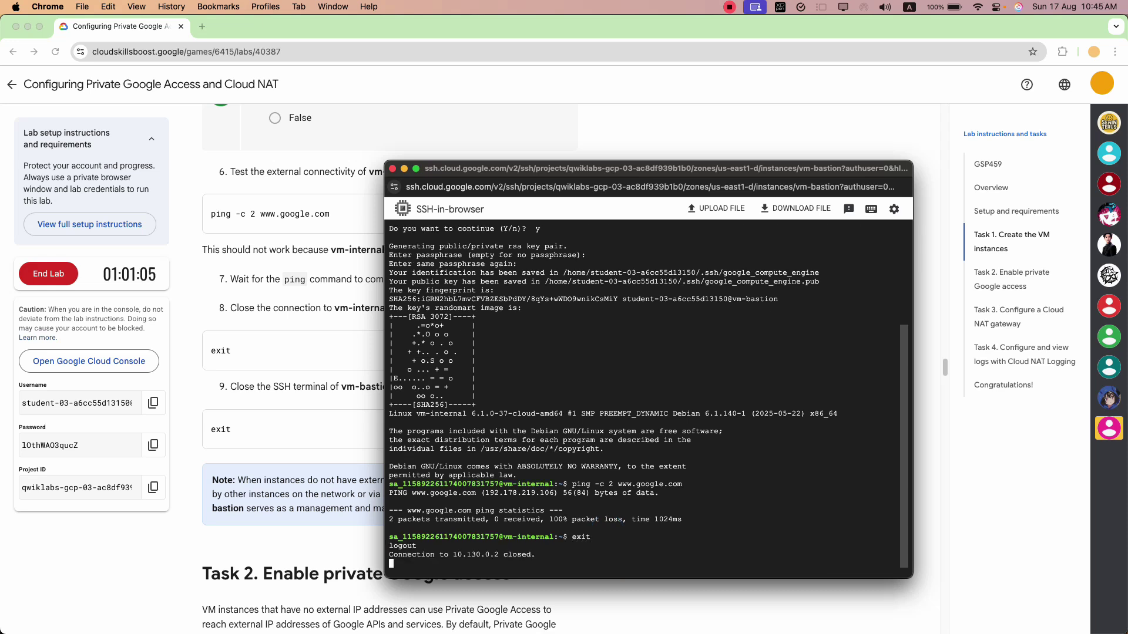
{"action": "type", "text": "exit"}
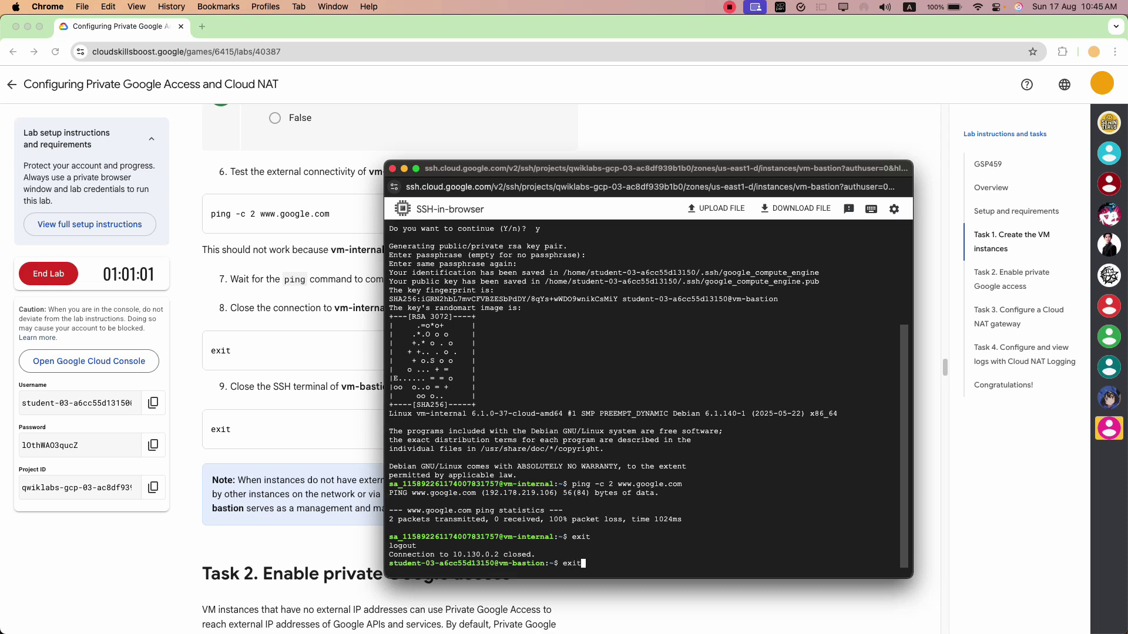
{"action": "key", "text": "Return"}
- Read the lab's Task 2 instructions on Private Google Access and creating a Cloud Storage bucket, and return to the console
{"action": "scroll", "coordinate": [389, 353], "scroll_direction": "down", "scroll_amount": 3}
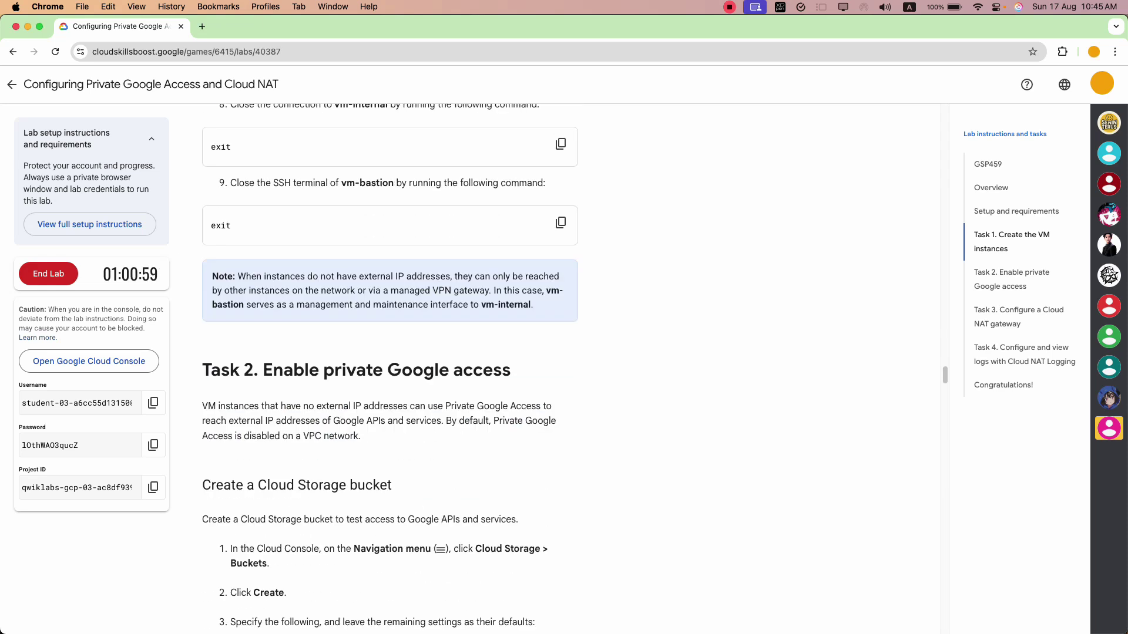
{"action": "scroll", "coordinate": [390, 352], "scroll_direction": "down", "scroll_amount": 3}
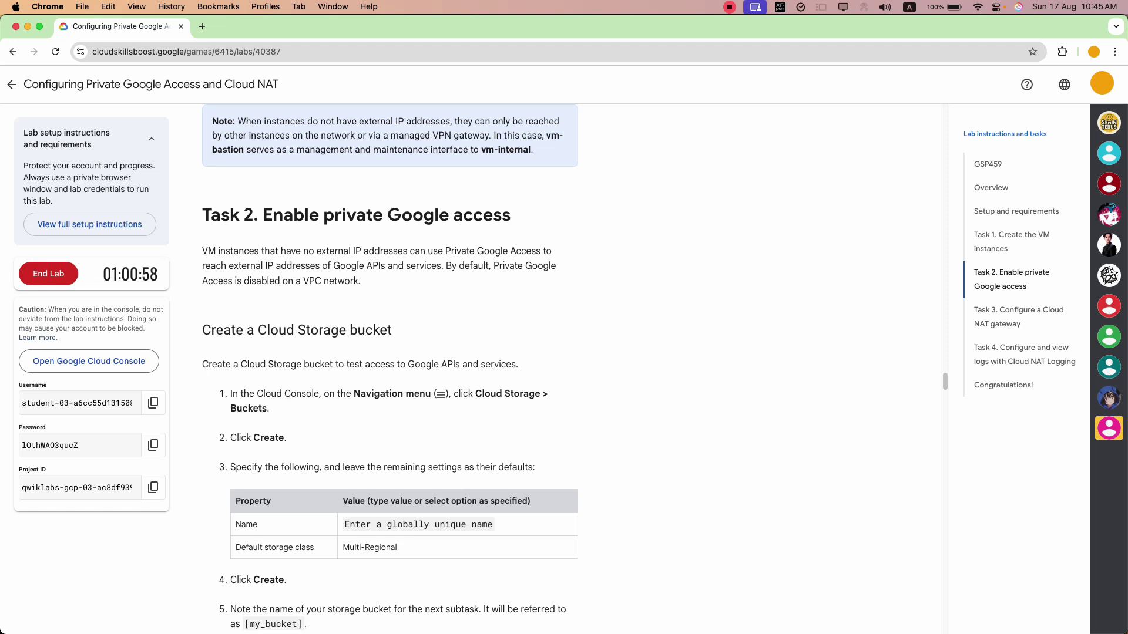
{"action": "left_click_drag", "start_coordinate": [511, 215], "coordinate": [385, 215]}
{"action": "left_click", "coordinate": [390, 213]}
{"action": "scroll", "coordinate": [399, 320], "scroll_direction": "down", "scroll_amount": 2}
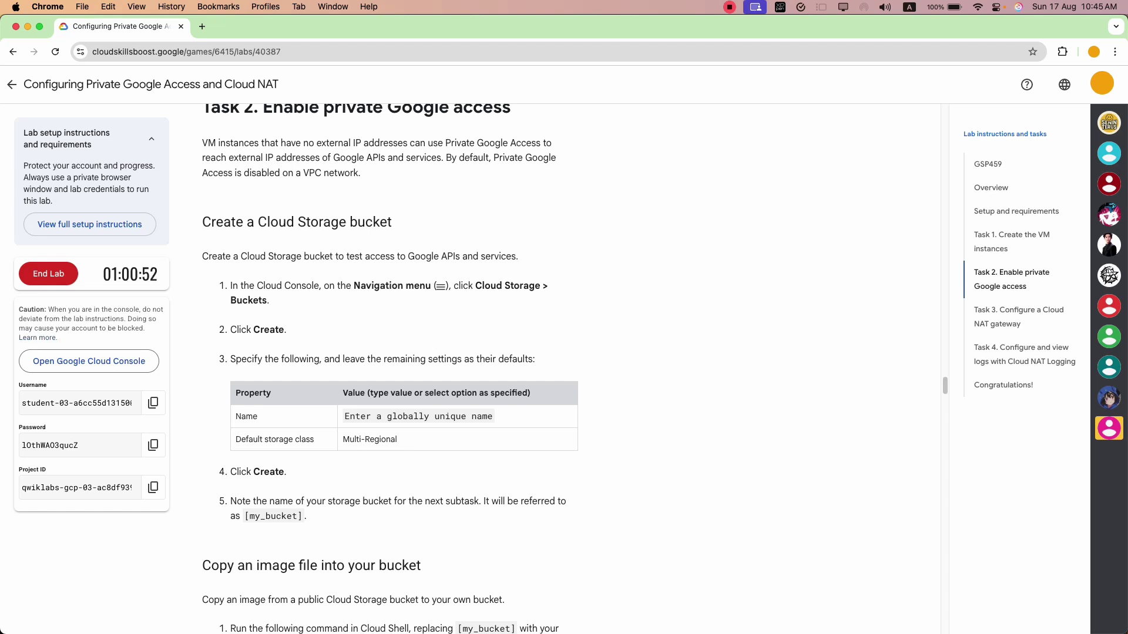
{"action": "left_click_drag", "start_coordinate": [393, 222], "coordinate": [224, 222]}
{"action": "left_click", "coordinate": [395, 275]}
{"action": "key", "text": "super+grave"}
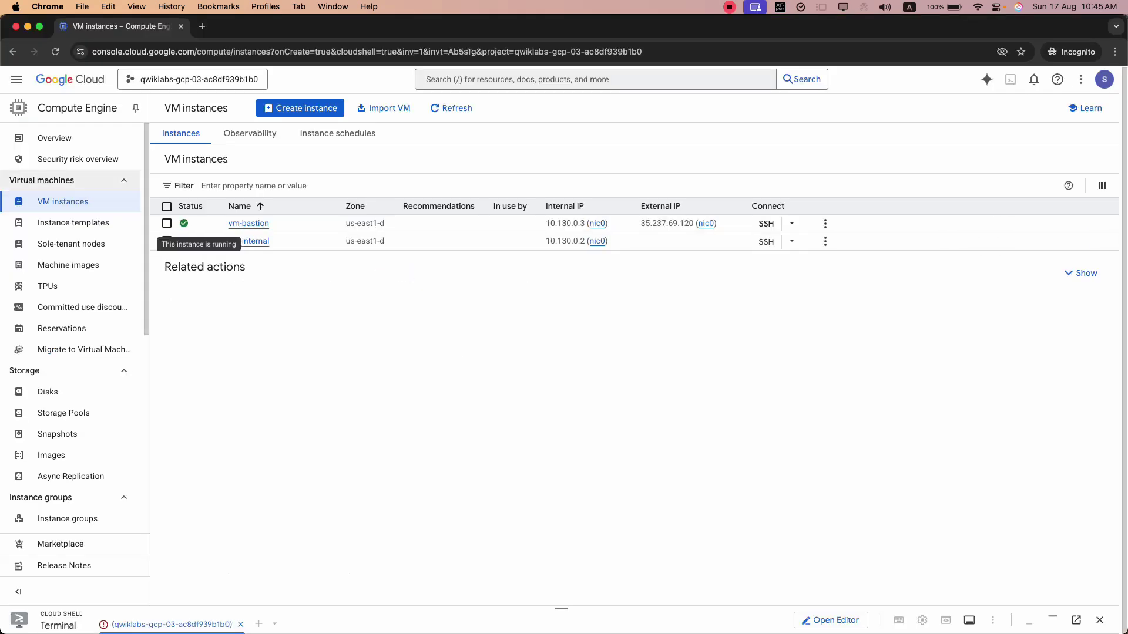
- Go to the Cloud Storage buckets page and start creating a new bucket
{"action": "left_click", "coordinate": [16, 79]}
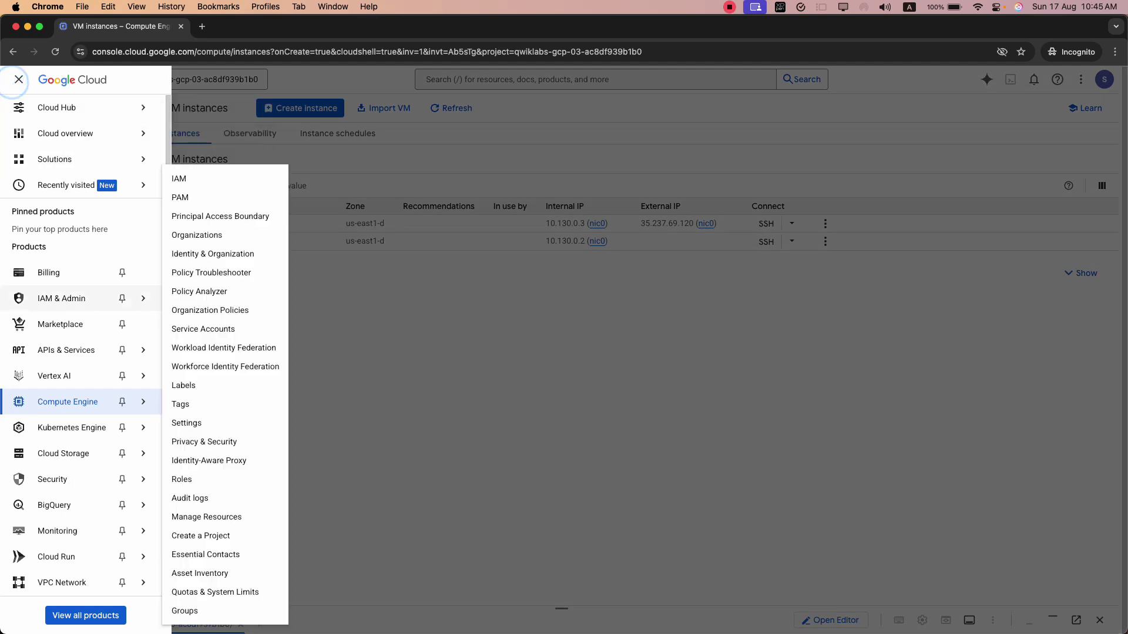
{"action": "mouse_move", "coordinate": [89, 505]}
{"action": "mouse_move", "coordinate": [88, 453]}
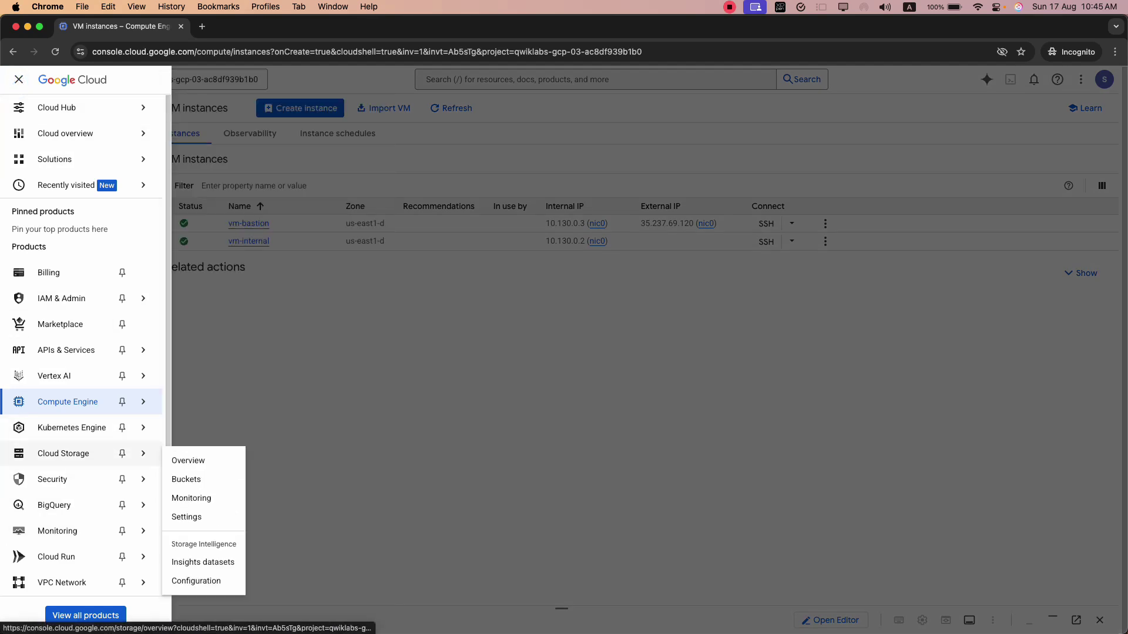
{"action": "left_click", "coordinate": [181, 480]}
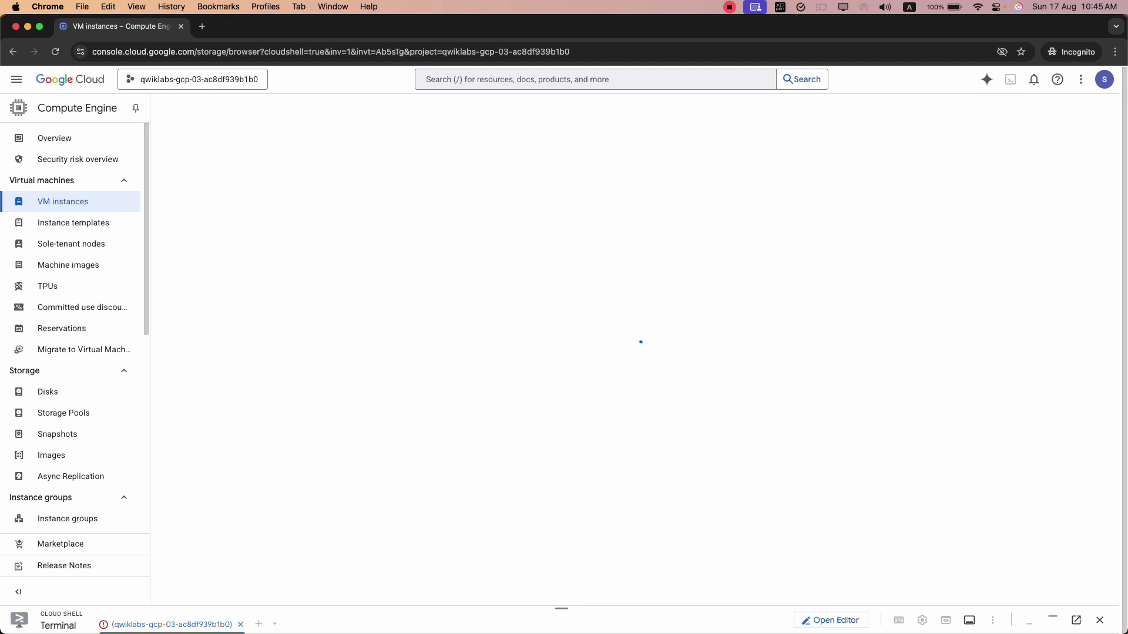
{"action": "left_click", "coordinate": [306, 81]}
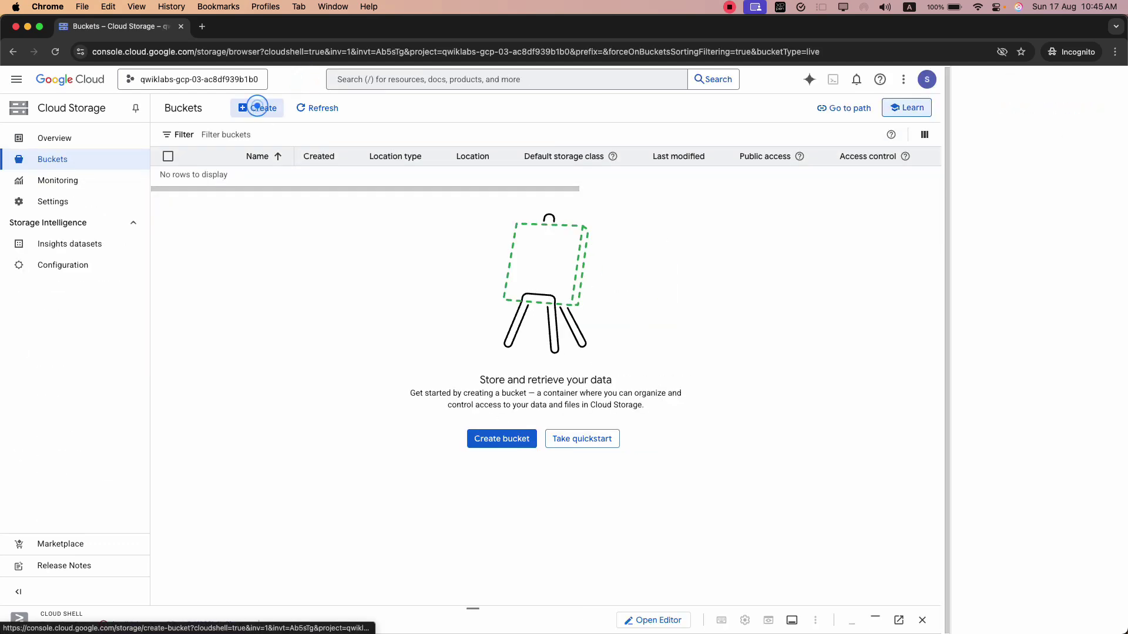
{"action": "left_click", "coordinate": [252, 108]}
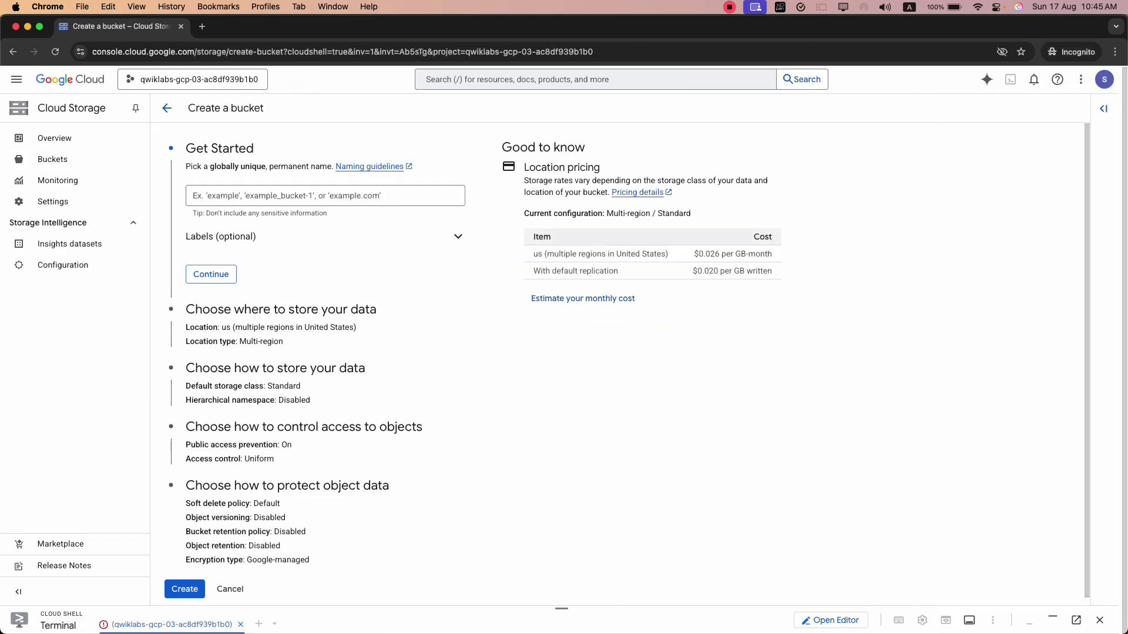
- Name the bucket with the lab's project ID, qwiklabs-gcp-03-ac8df939b1b0, and continue to the storage location settings
{"action": "key", "text": "super+grave"}
{"action": "scroll", "coordinate": [390, 368], "scroll_direction": "down", "scroll_amount": 5}
{"action": "scroll", "coordinate": [389, 368], "scroll_direction": "up", "scroll_amount": 2}
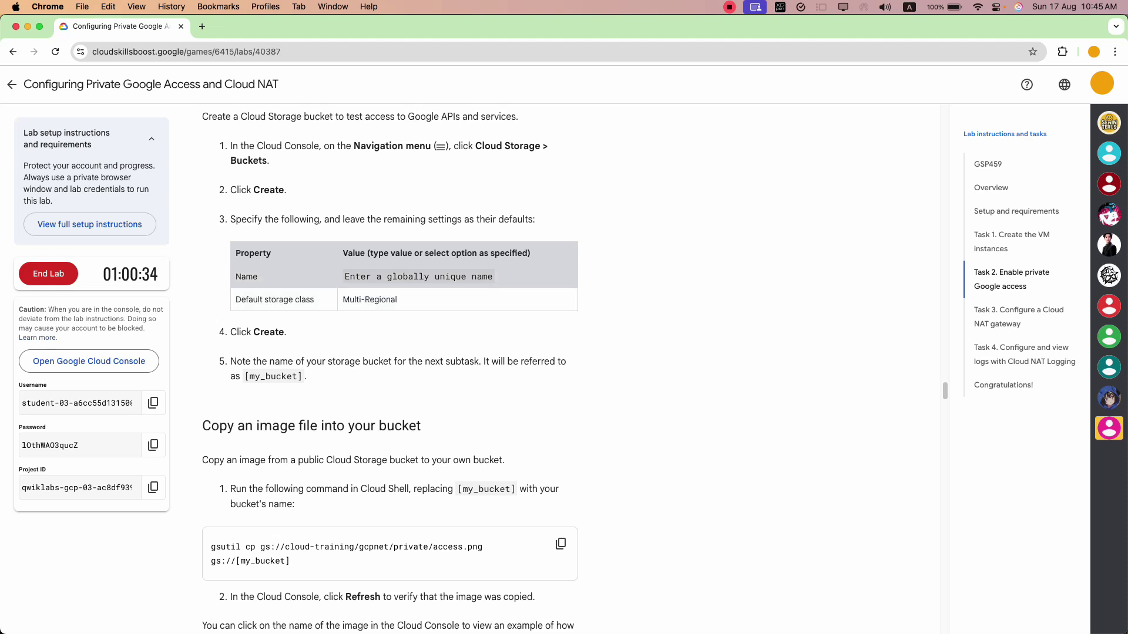
{"action": "left_click", "coordinate": [153, 487]}
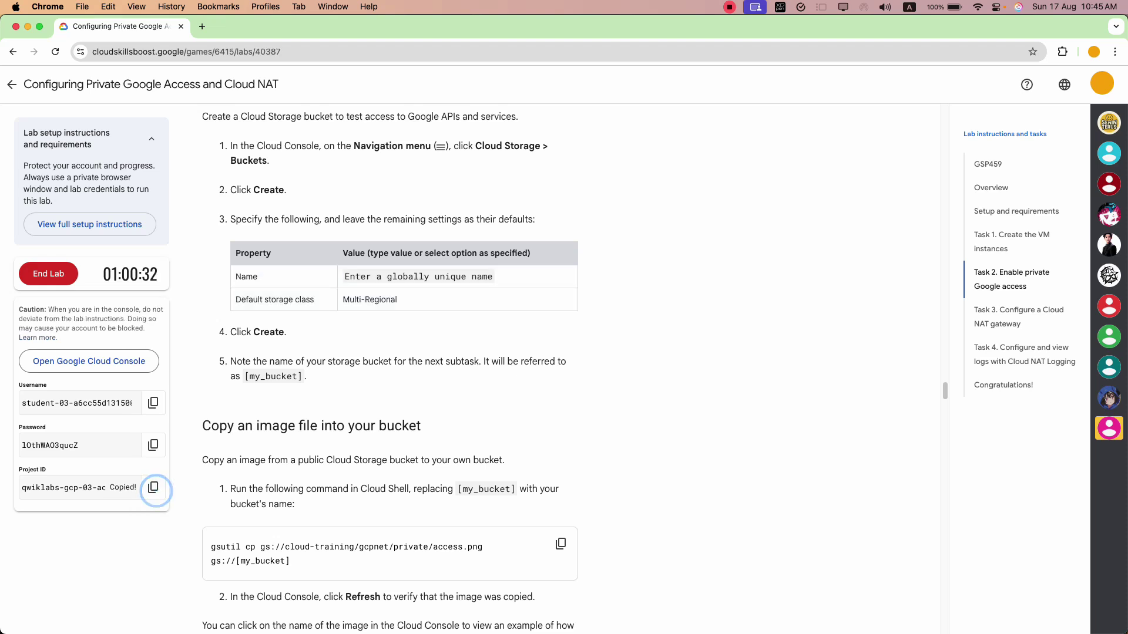
{"action": "key", "text": "super+grave"}
{"action": "left_click", "coordinate": [277, 191]}
{"action": "key", "text": "super+v"}
{"action": "key", "text": "super+grave"}
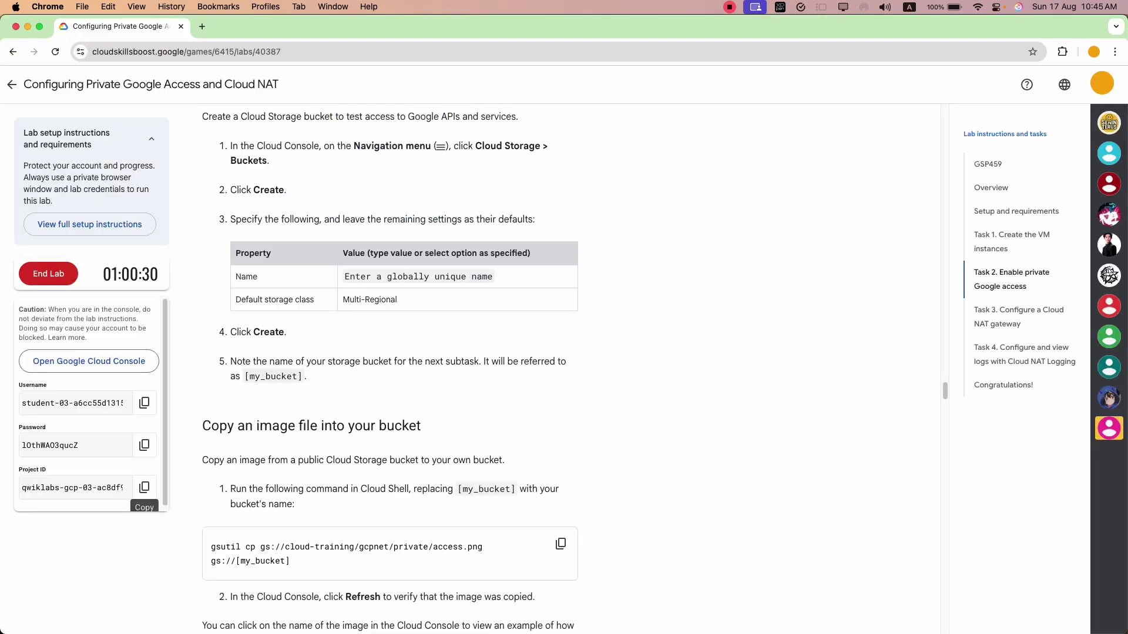
{"action": "key", "text": "super+grave"}
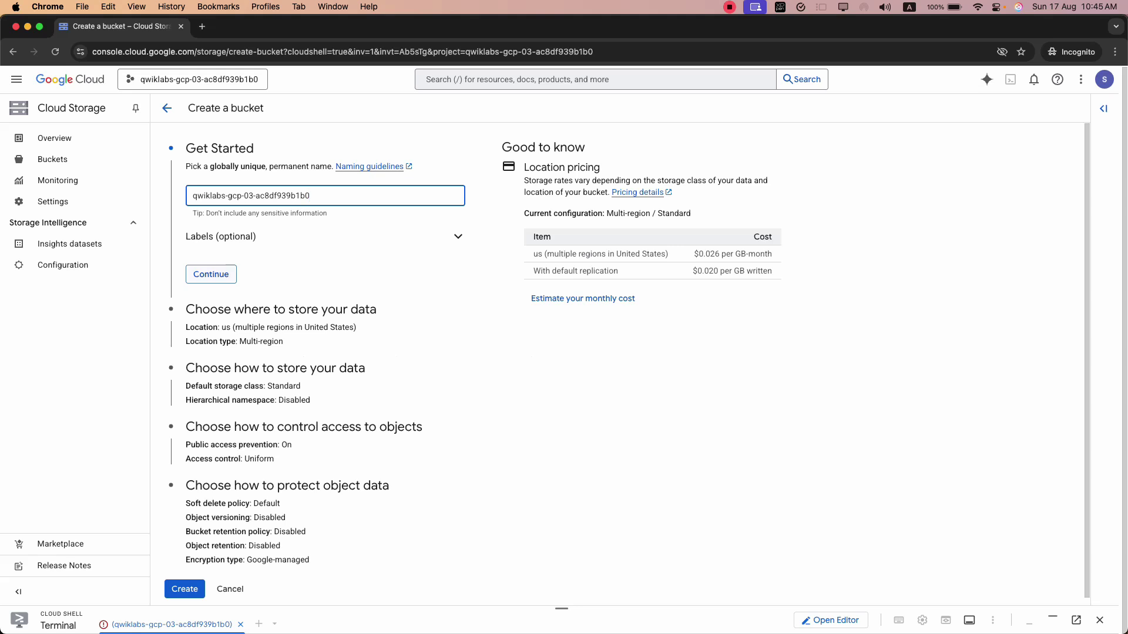
{"action": "left_click", "coordinate": [207, 268]}
- Review the lab's bucket requirements, then create the bucket with the default Multi-region settings and public access prevention enforced
{"action": "key", "text": "super+grave"}
{"action": "scroll", "coordinate": [246, 282], "scroll_direction": "down", "scroll_amount": 2}
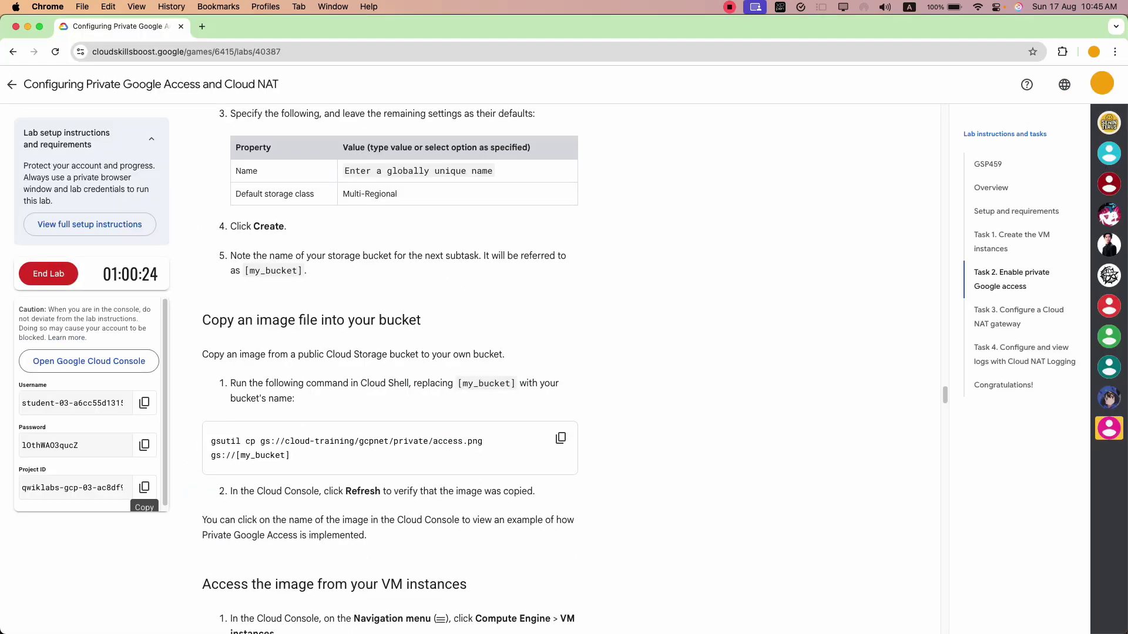
{"action": "left_click_drag", "start_coordinate": [294, 255], "coordinate": [456, 256]}
{"action": "left_click", "coordinate": [423, 273]}
{"action": "left_click", "coordinate": [461, 273]}
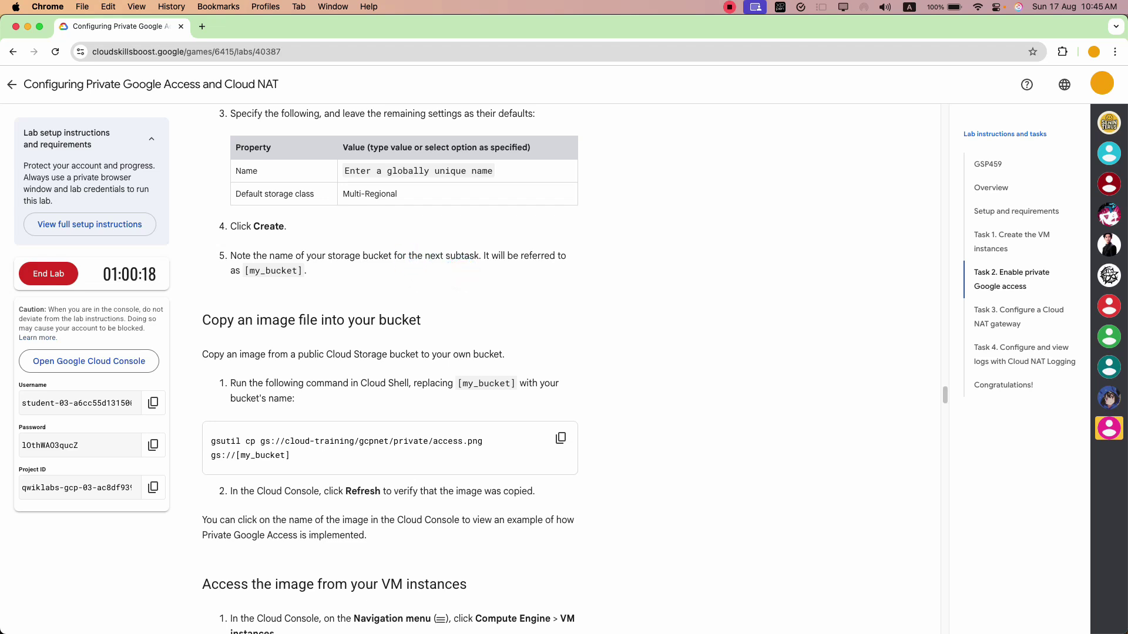
{"action": "scroll", "coordinate": [389, 369], "scroll_direction": "down", "scroll_amount": 1}
{"action": "key", "text": "super+grave"}
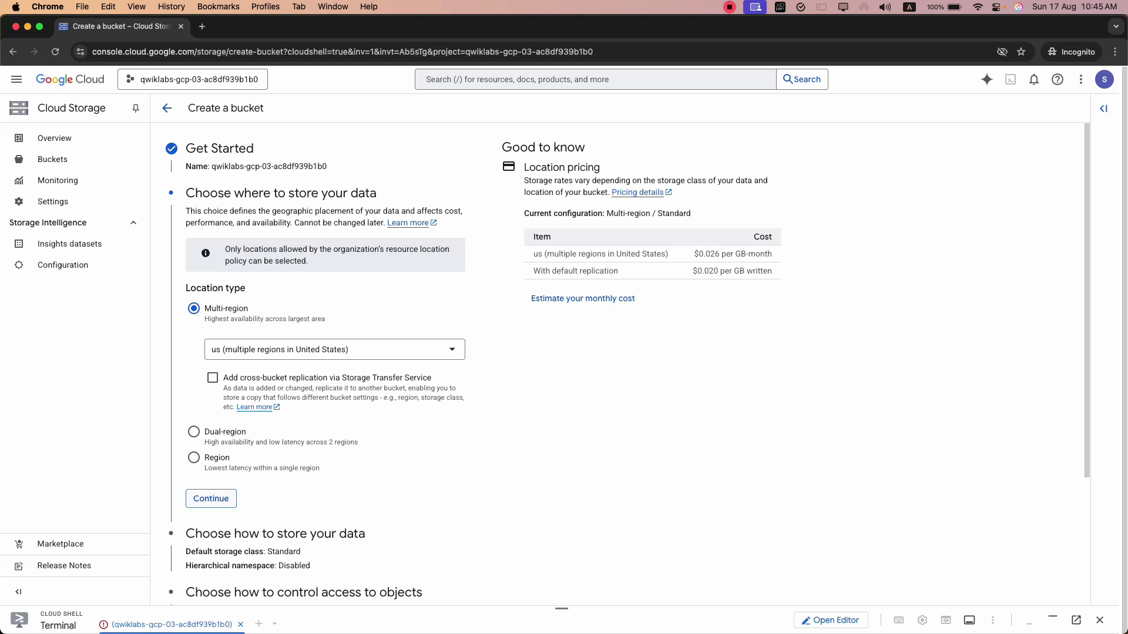
{"action": "scroll", "coordinate": [616, 353], "scroll_direction": "down", "scroll_amount": 3}
{"action": "left_click", "coordinate": [176, 582]}
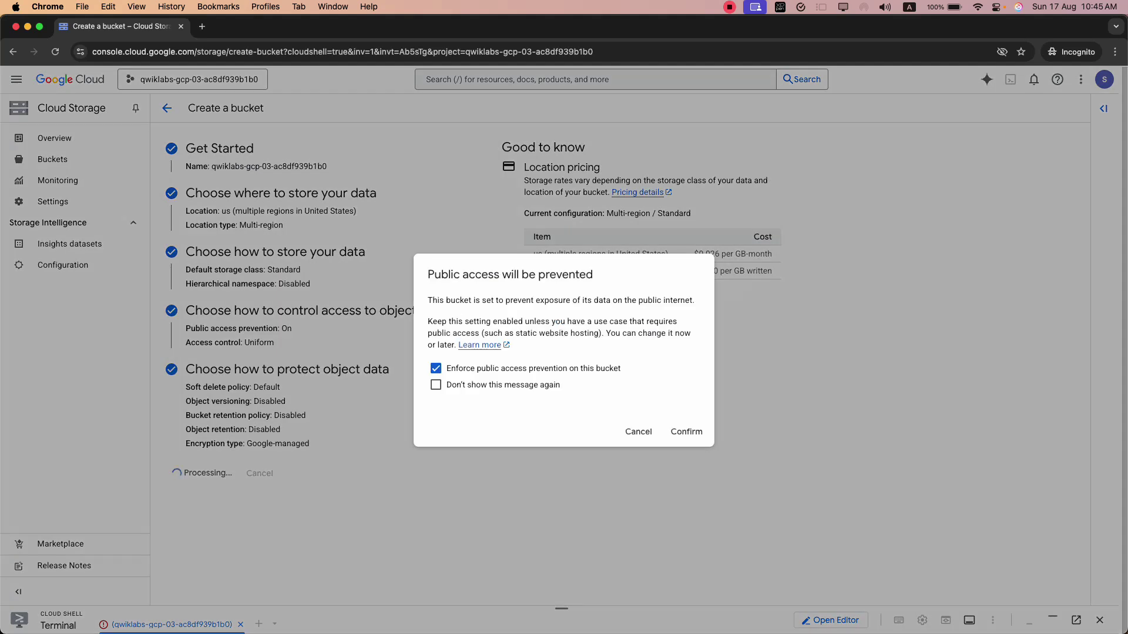
{"action": "left_click", "coordinate": [695, 430]}
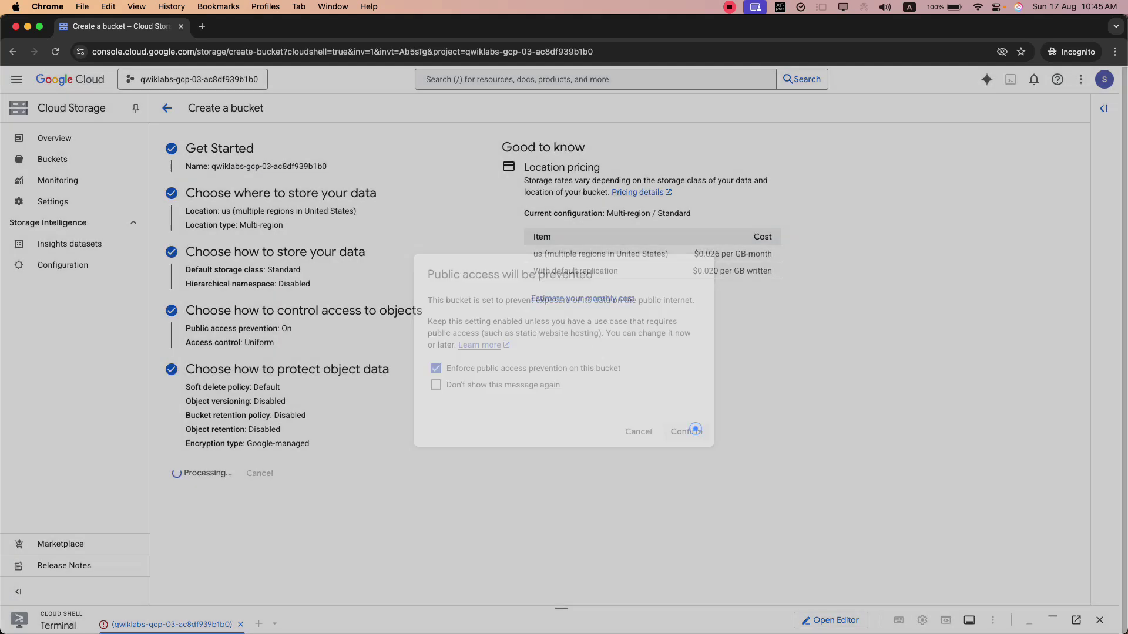
- Copy the lab's gsutil cp command for access.png and return to the console
{"action": "key", "text": "super+grave"}
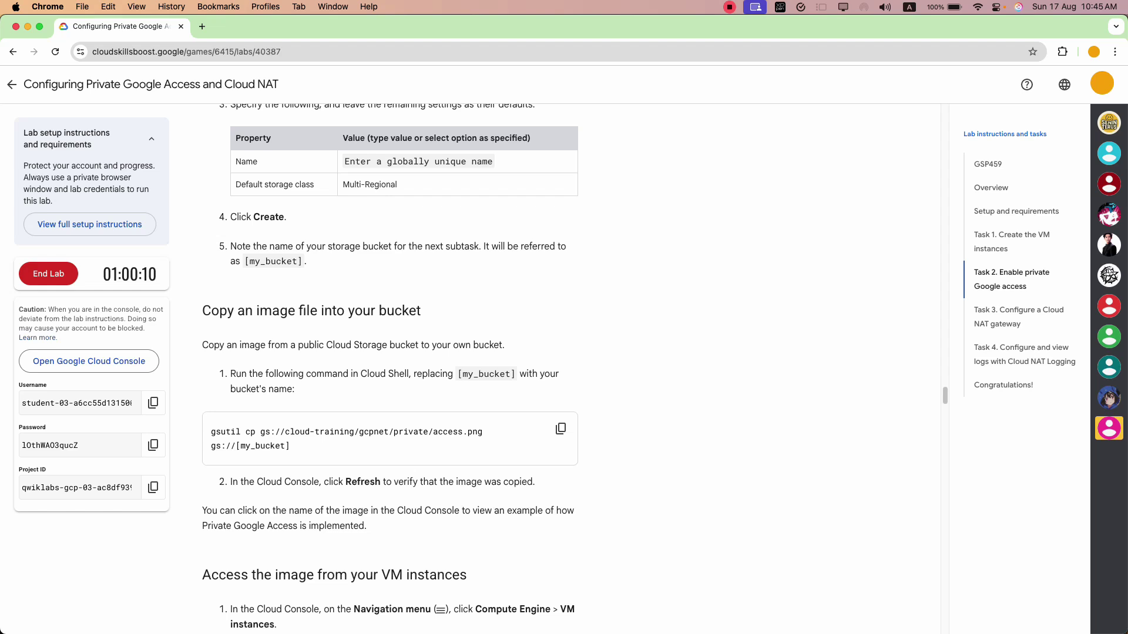
{"action": "scroll", "coordinate": [390, 369], "scroll_direction": "down", "scroll_amount": 3}
{"action": "left_click_drag", "start_coordinate": [215, 335], "coordinate": [290, 350]}
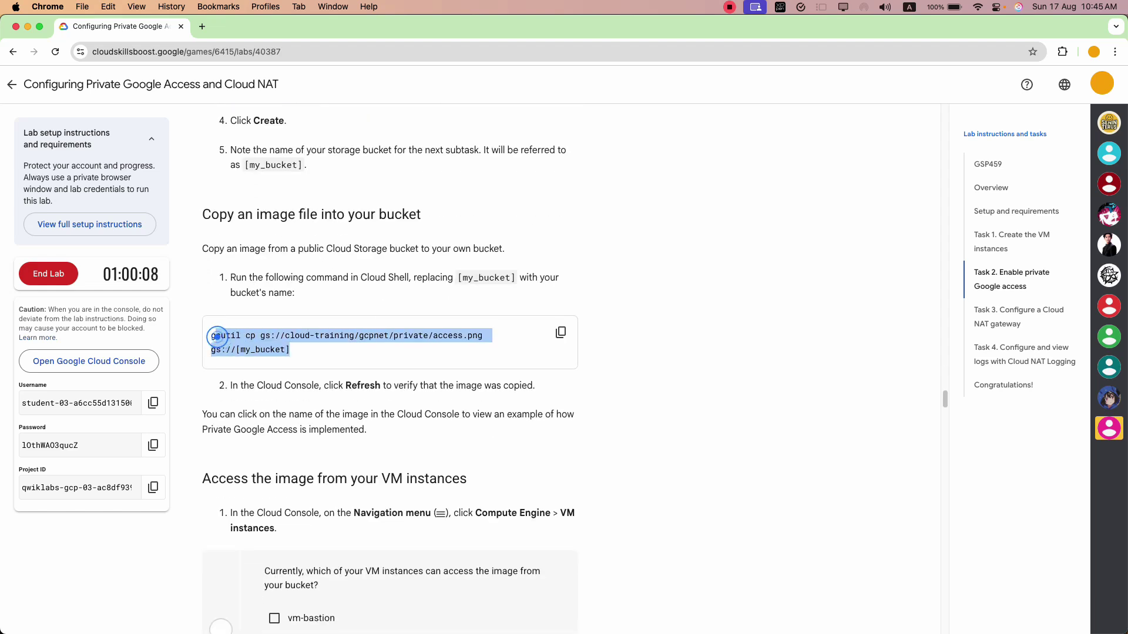
{"action": "left_click", "coordinate": [561, 332]}
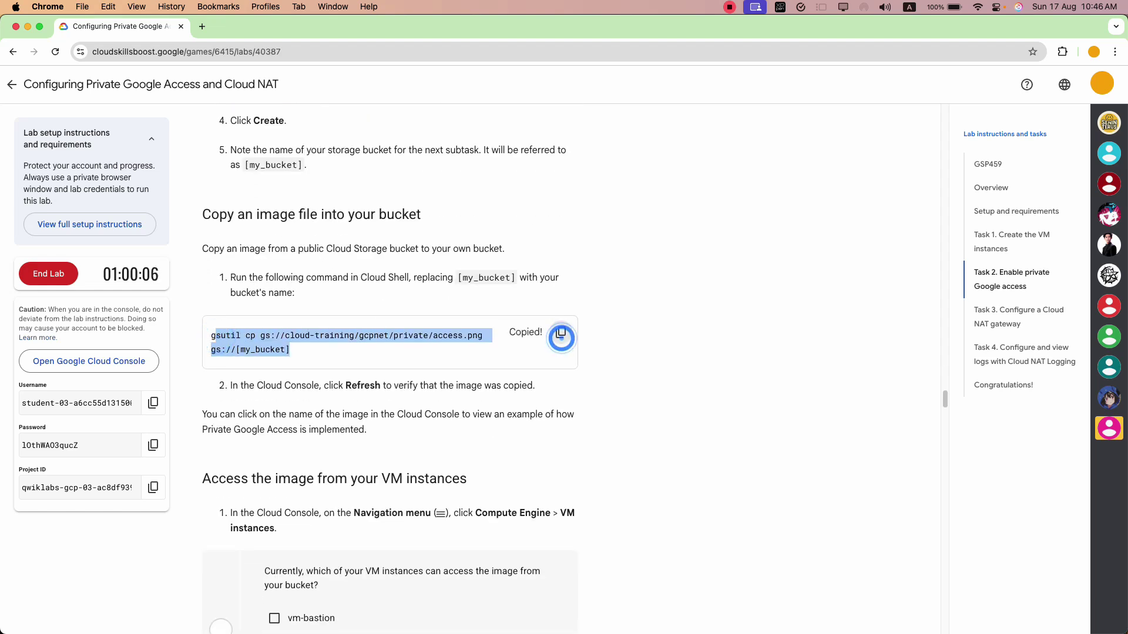
{"action": "left_click", "coordinate": [418, 356]}
{"action": "scroll", "coordinate": [418, 356], "scroll_direction": "down", "scroll_amount": 1}
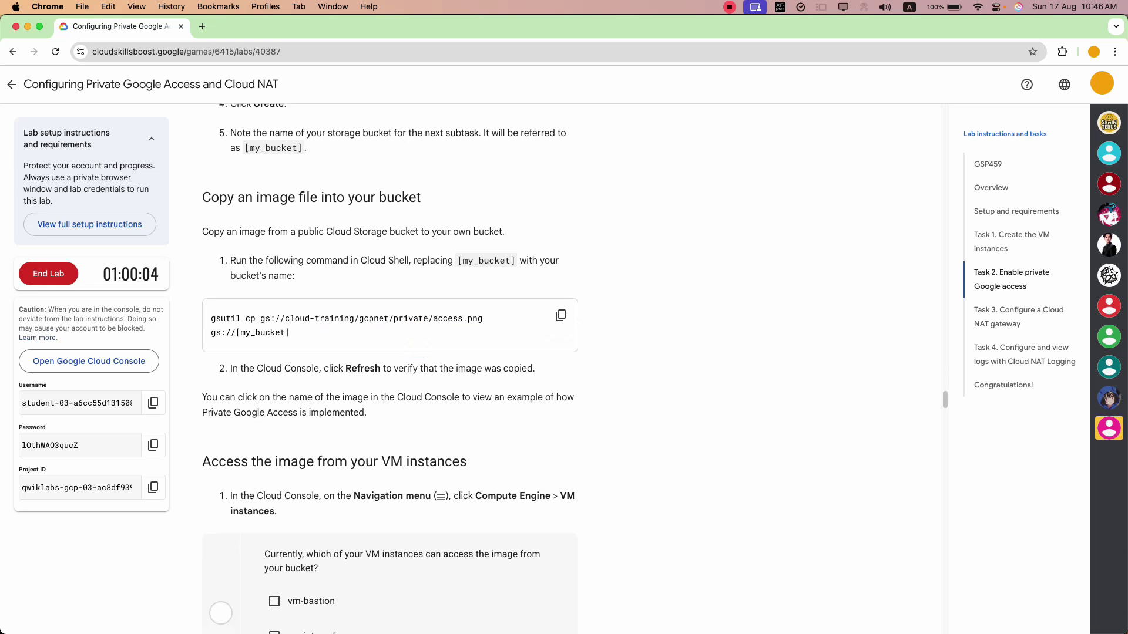
{"action": "key", "text": "super+grave"}
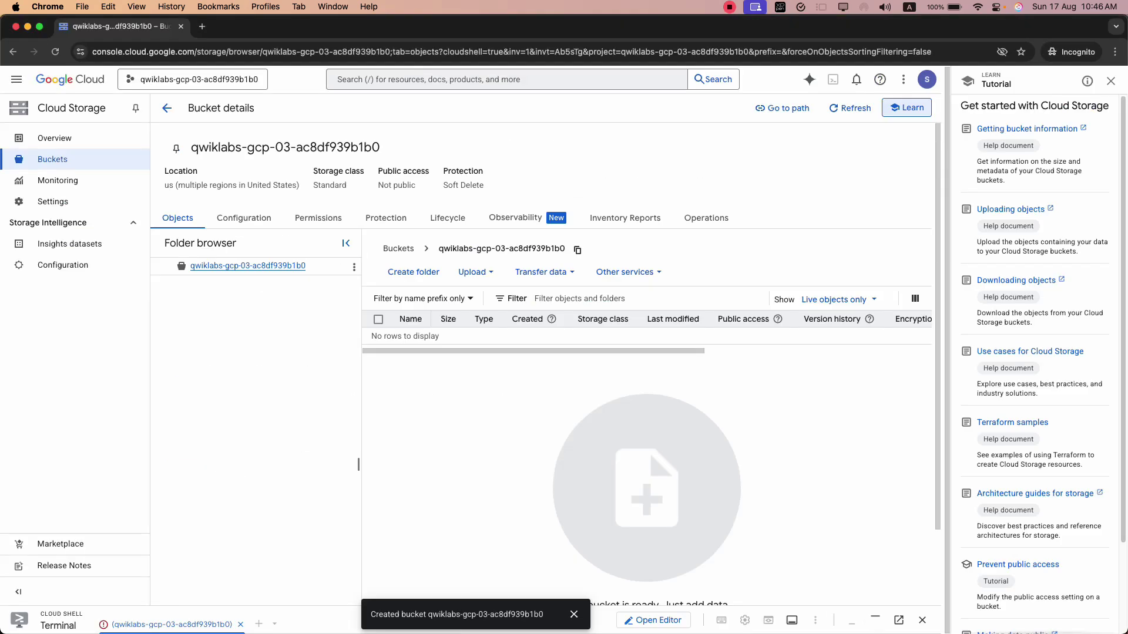
- Expand the Cloud Shell terminal, reconnect its session and dismiss the bucket creation notification
{"action": "left_click", "coordinate": [333, 608]}
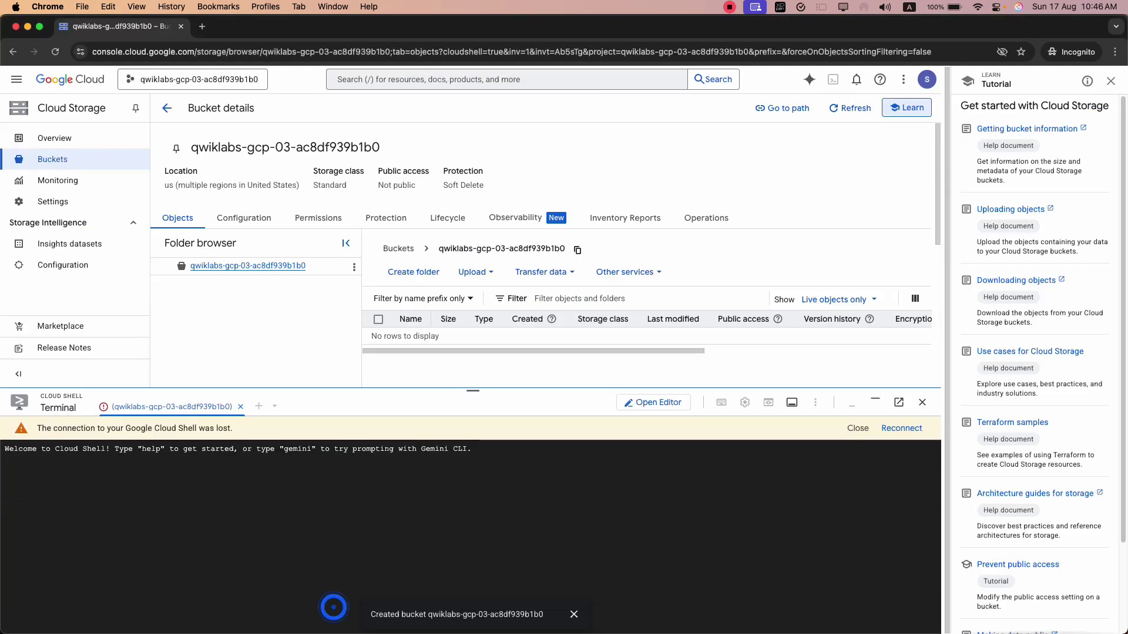
{"action": "left_click", "coordinate": [902, 383]}
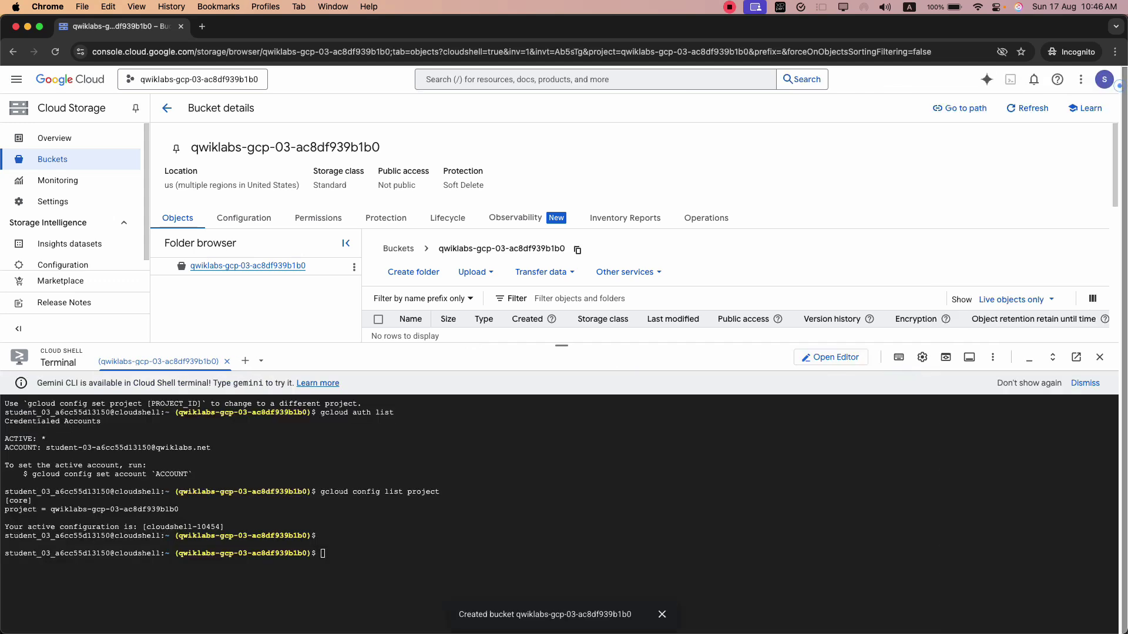
{"action": "left_click", "coordinate": [662, 615]}
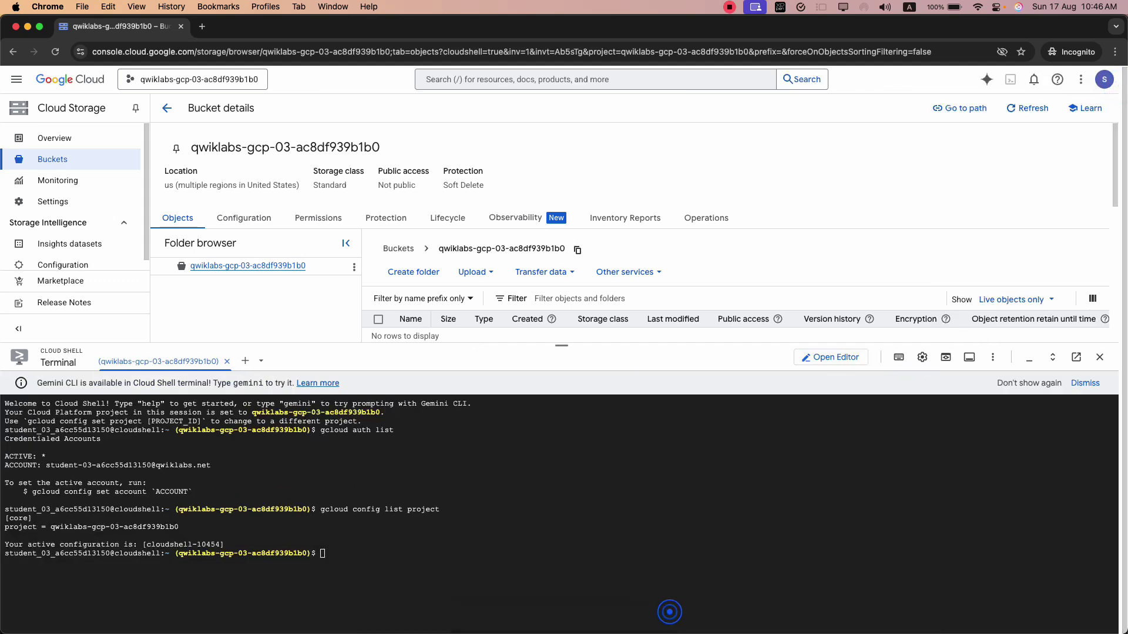
- Paste the gsutil cp command for access.png into Cloud Shell and remove its [my_bucket] placeholder
{"action": "right_click", "coordinate": [421, 418]}
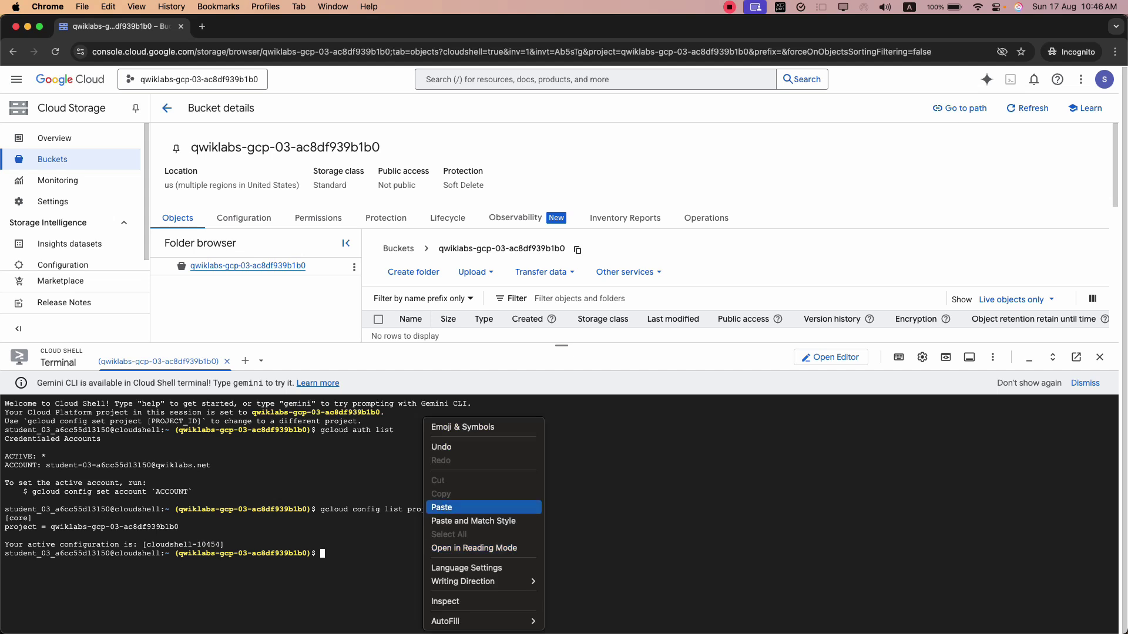
{"action": "left_click", "coordinate": [440, 507]}
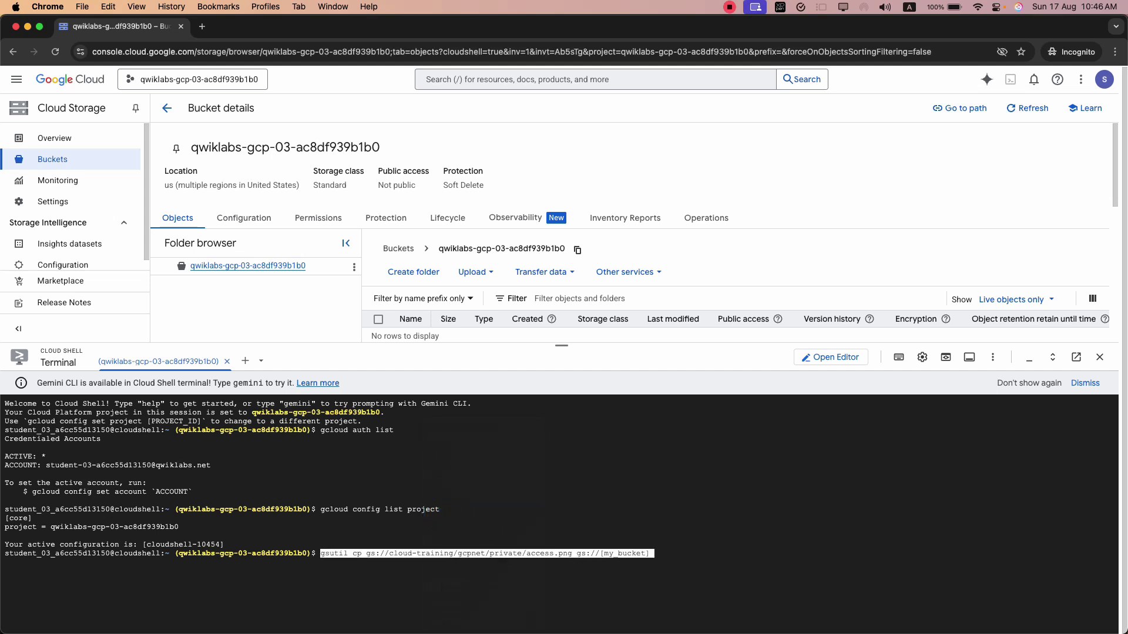
{"action": "key", "text": "Right"}
{"action": "key", "text": "BackSpace"}
{"action": "key", "text": "BackSpace"}
{"action": "key", "text": "BackSpace"}
{"action": "key", "text": "BackSpace"}
{"action": "key", "text": "BackSpace"}
{"action": "key", "text": "BackSpace"}
{"action": "key", "text": "BackSpace"}
{"action": "key", "text": "BackSpace"}
{"action": "key", "text": "BackSpace"}
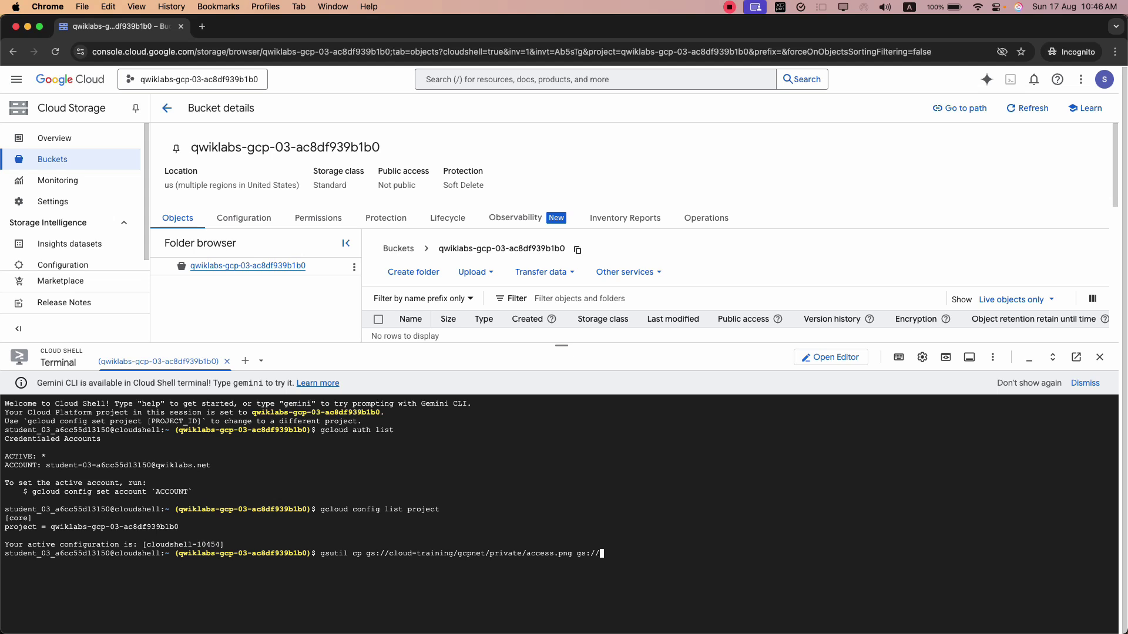
- Complete the destination as gs://qwiklabs-gcp-03-ac8df939b1b0 using the lab's copied project ID, and run the copy command
{"action": "key", "text": "super+grave"}
{"action": "left_click", "coordinate": [154, 483]}
{"action": "key", "text": "super+grave"}
{"action": "right_click", "coordinate": [604, 555]}
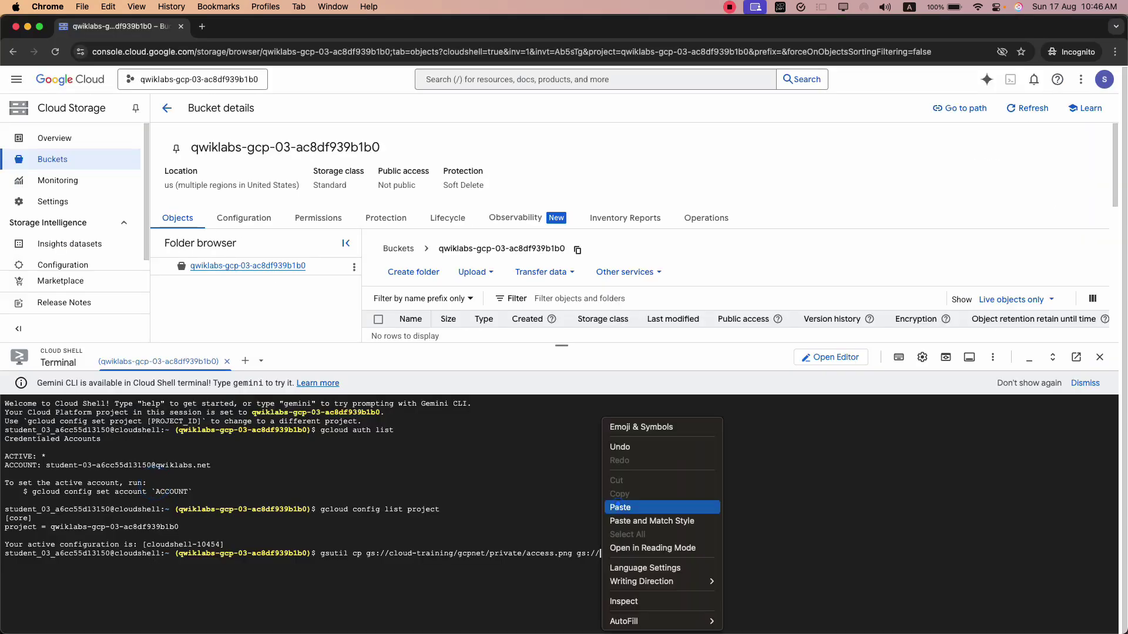
{"action": "left_click", "coordinate": [617, 503]}
{"action": "key", "text": "Return"}
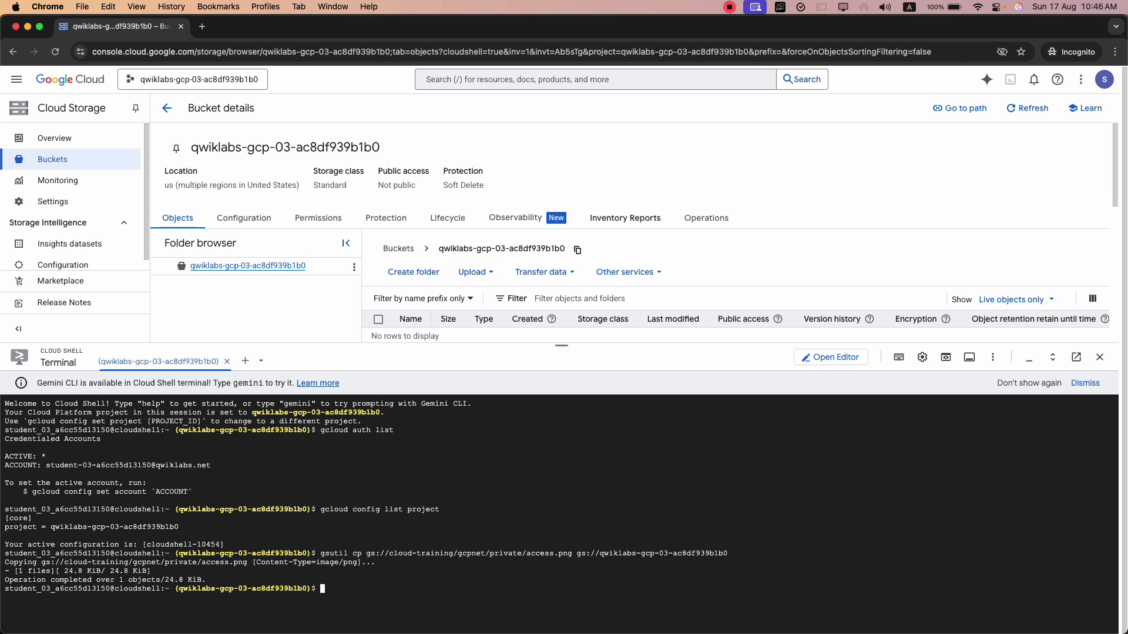
- Refresh the bucket's object list to check for the copied image
{"action": "left_click", "coordinate": [1032, 110]}
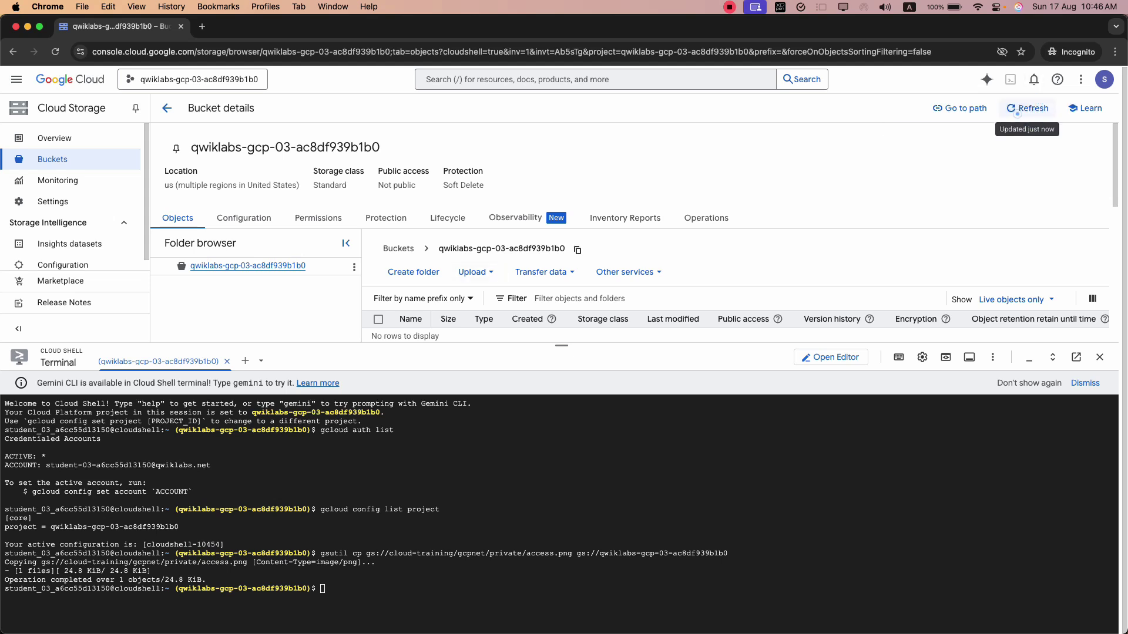
{"action": "scroll", "coordinate": [360, 235], "scroll_direction": "down", "scroll_amount": 5}
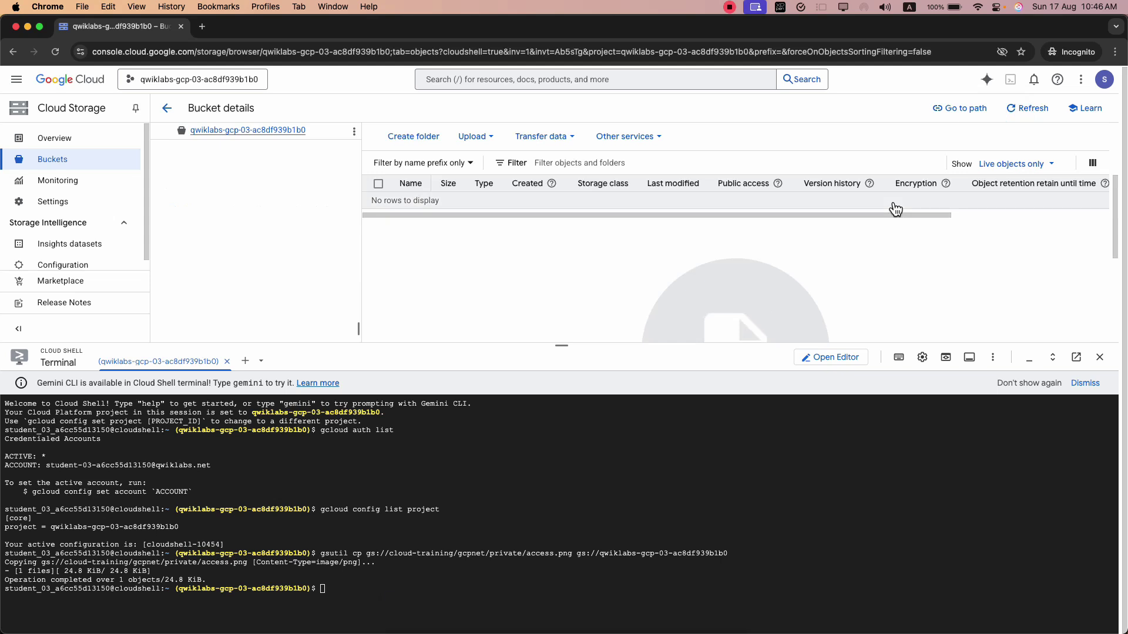
{"action": "scroll", "coordinate": [894, 209], "scroll_direction": "up", "scroll_amount": 1}
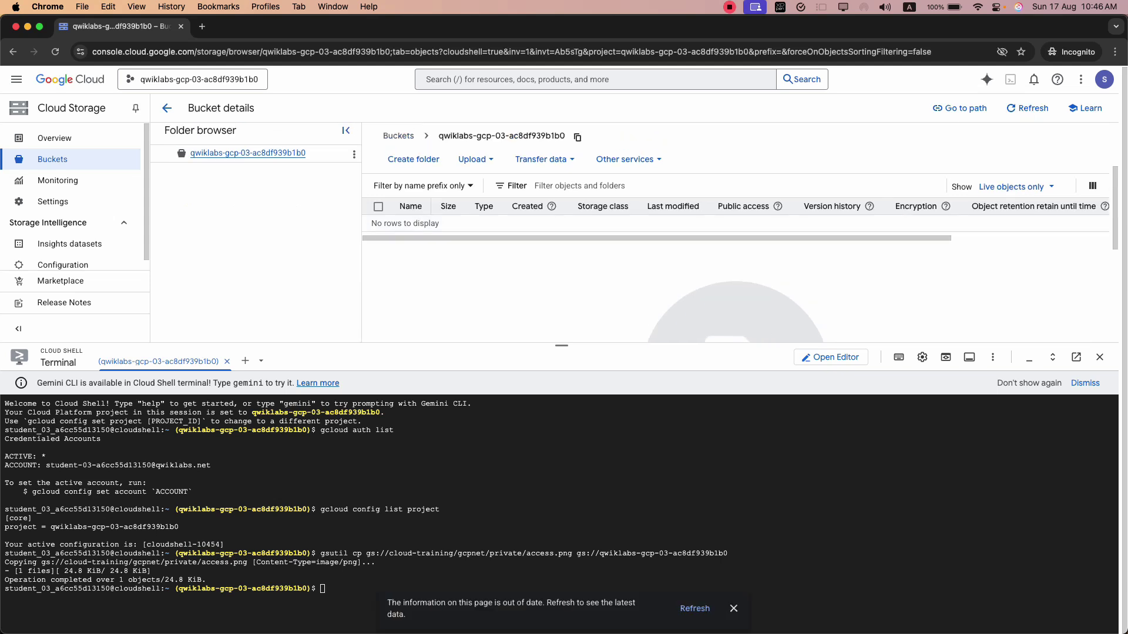
{"action": "left_click", "coordinate": [695, 609]}
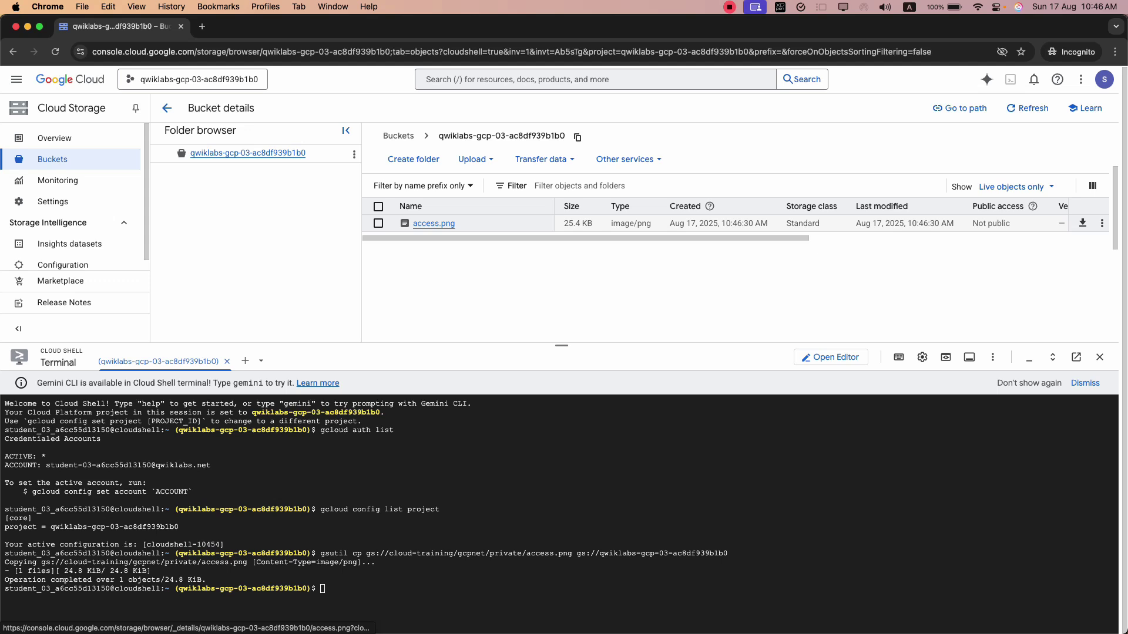
- Open the details of access.png, view the image through its authenticated URL and close the image tab
{"action": "left_click", "coordinate": [434, 223]}
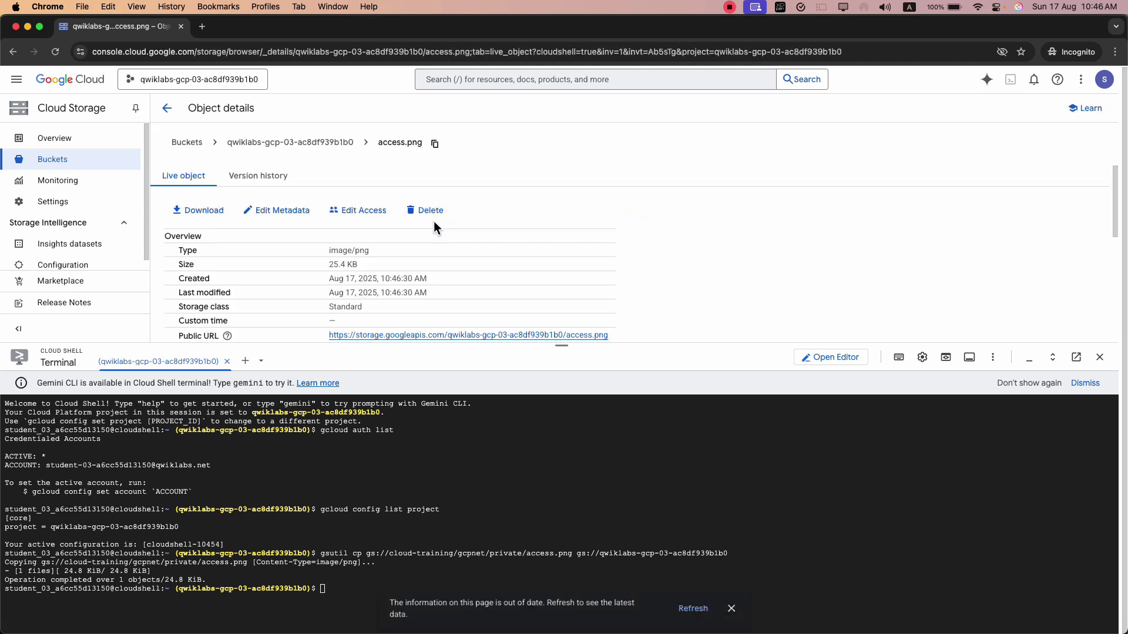
{"action": "scroll", "coordinate": [433, 221], "scroll_direction": "down", "scroll_amount": 4}
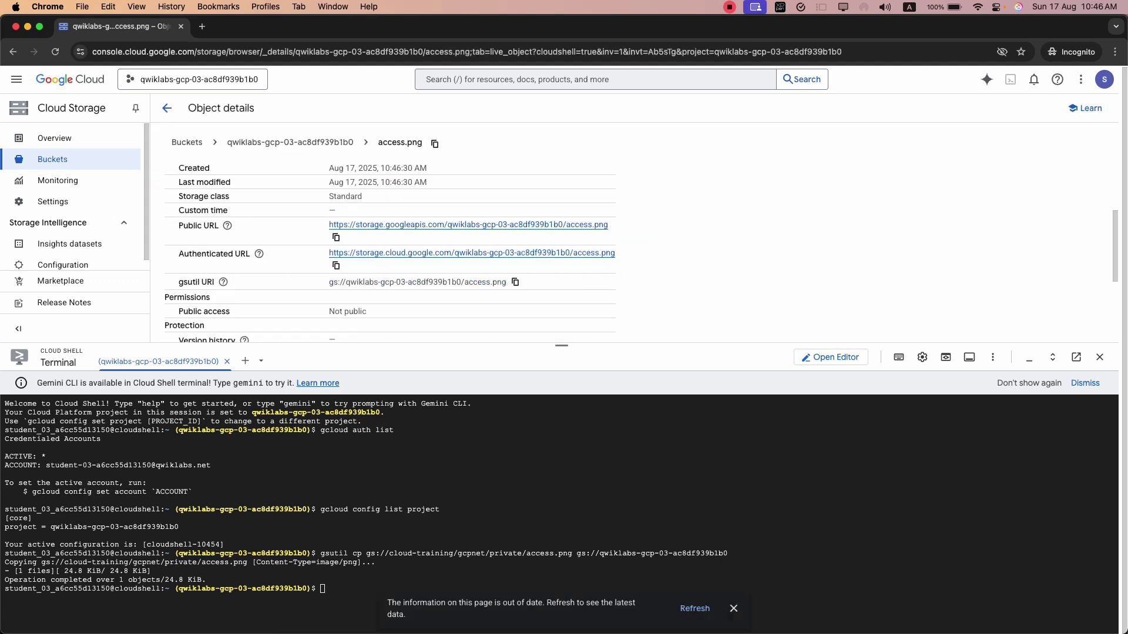
{"action": "left_click", "coordinate": [404, 255]}
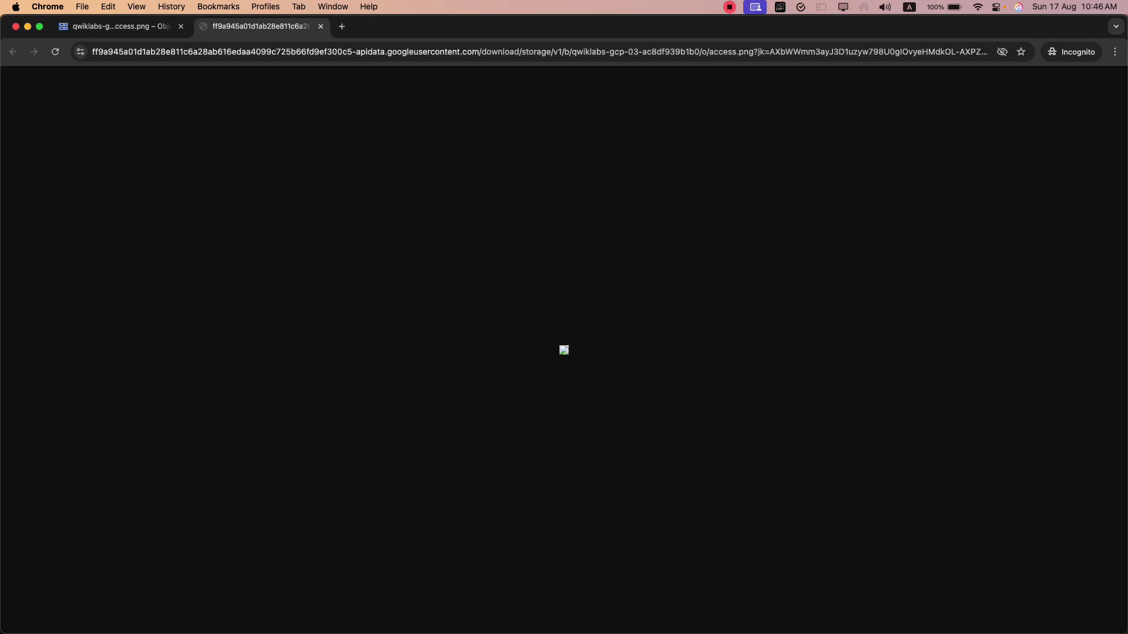
{"action": "left_click", "coordinate": [321, 27]}
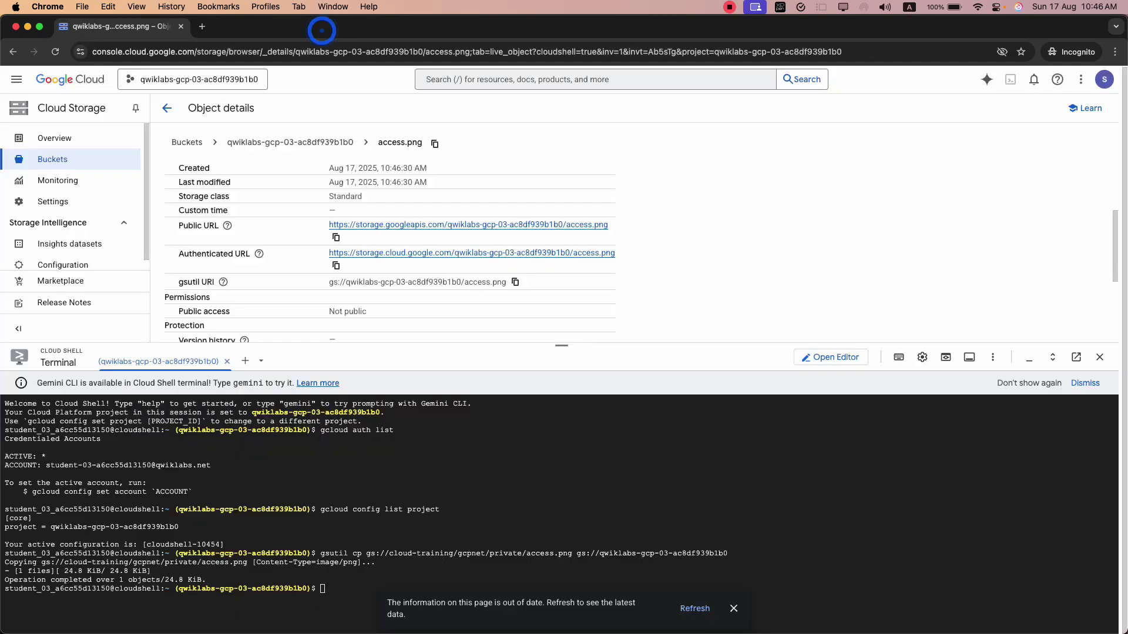
- Switch to the lab page and read the section on accessing the image from the VM instances, including its question about bucket access
{"action": "key", "text": "super+grave"}
{"action": "scroll", "coordinate": [389, 364], "scroll_direction": "down", "scroll_amount": 3}
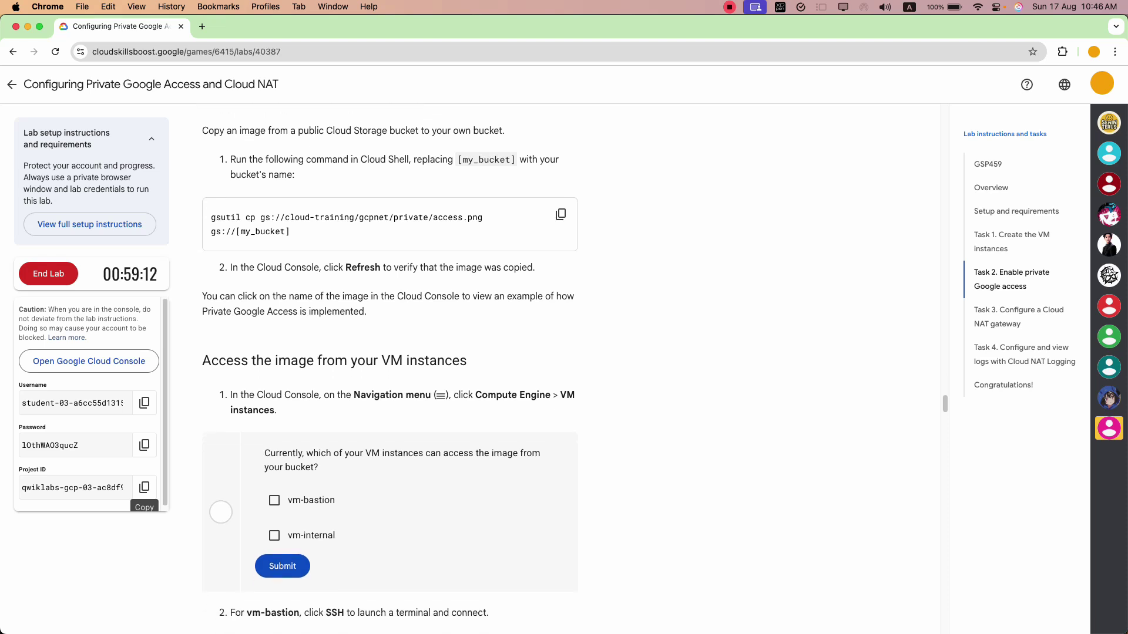
{"action": "scroll", "coordinate": [389, 364], "scroll_direction": "down", "scroll_amount": 1}
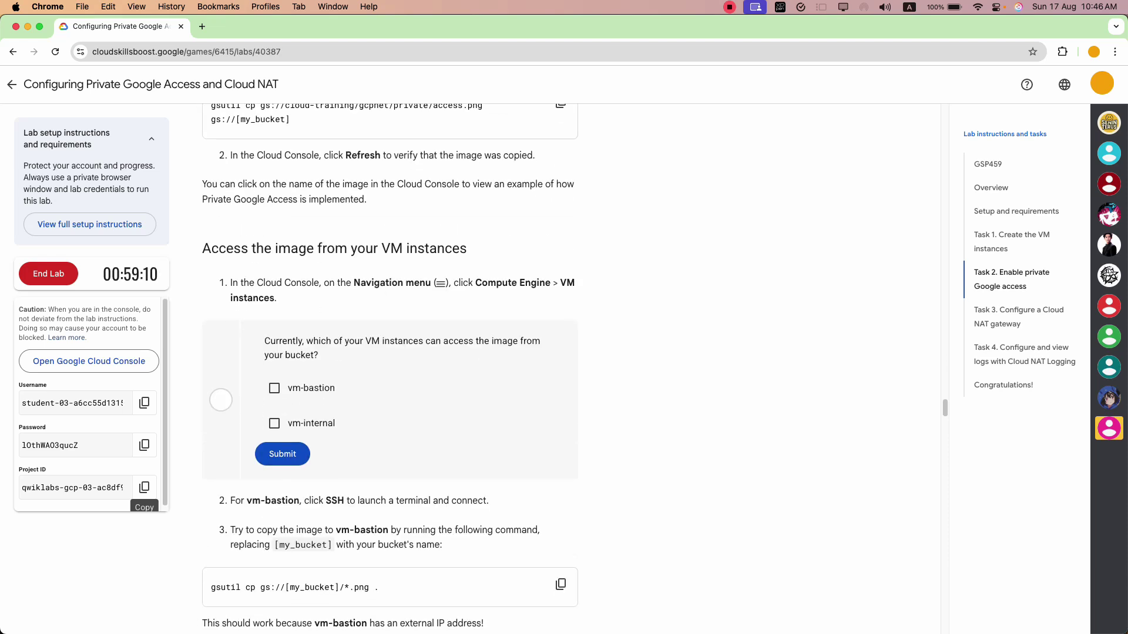
{"action": "left_click_drag", "start_coordinate": [331, 342], "coordinate": [284, 339]}
{"action": "left_click", "coordinate": [358, 341]}
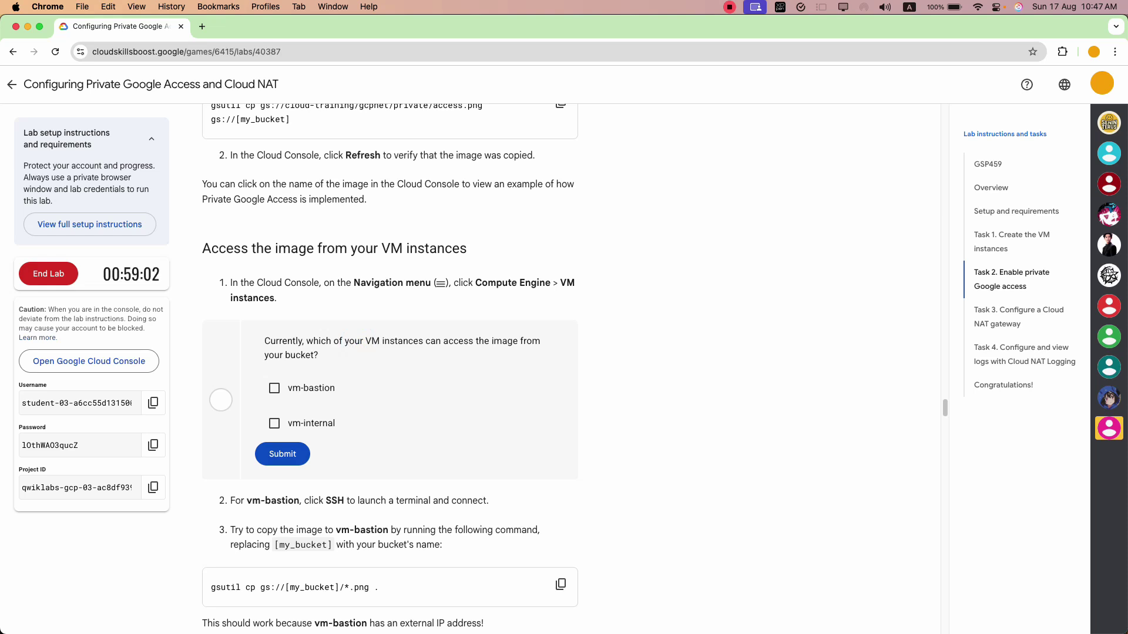
{"action": "scroll", "coordinate": [390, 369], "scroll_direction": "down", "scroll_amount": 5}
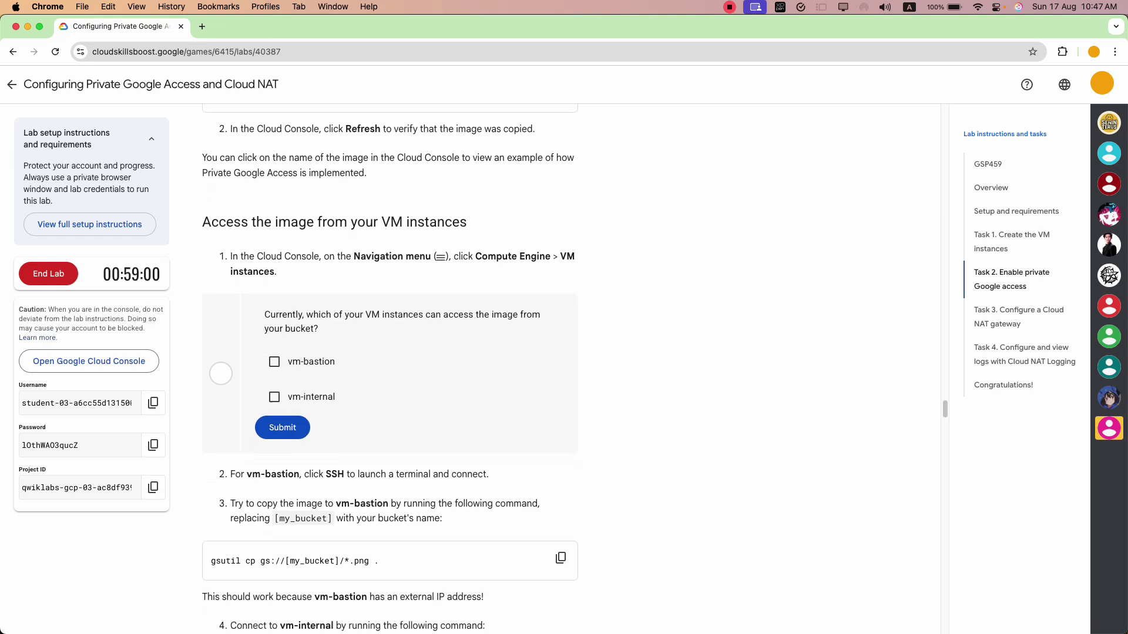
{"action": "scroll", "coordinate": [390, 380], "scroll_direction": "up", "scroll_amount": 3}
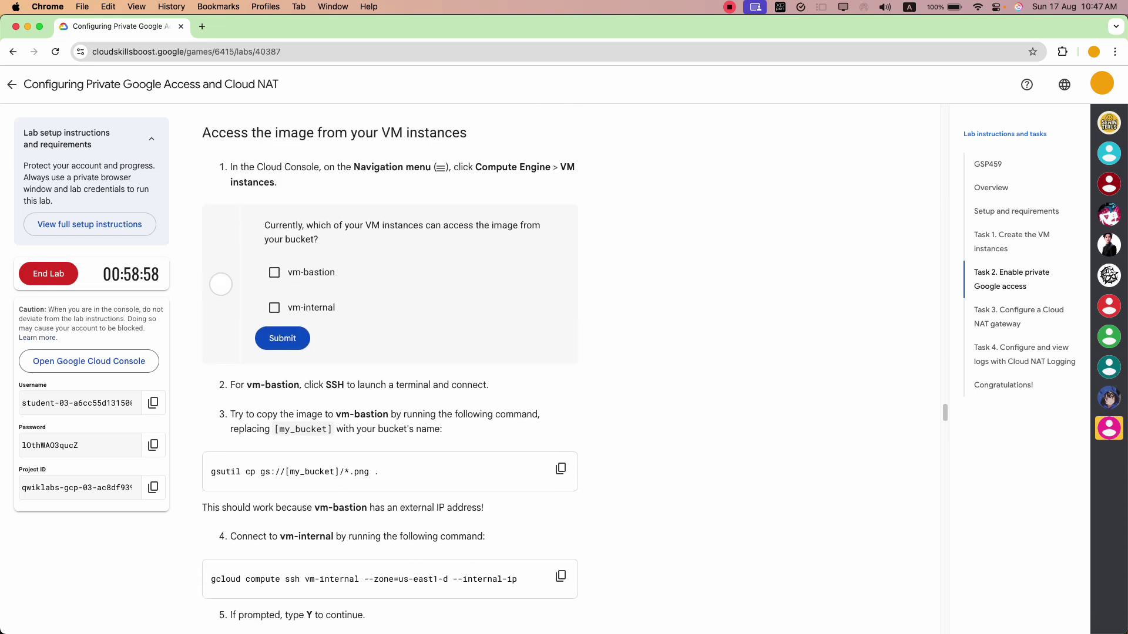
{"action": "scroll", "coordinate": [364, 277], "scroll_direction": "up", "scroll_amount": 3}
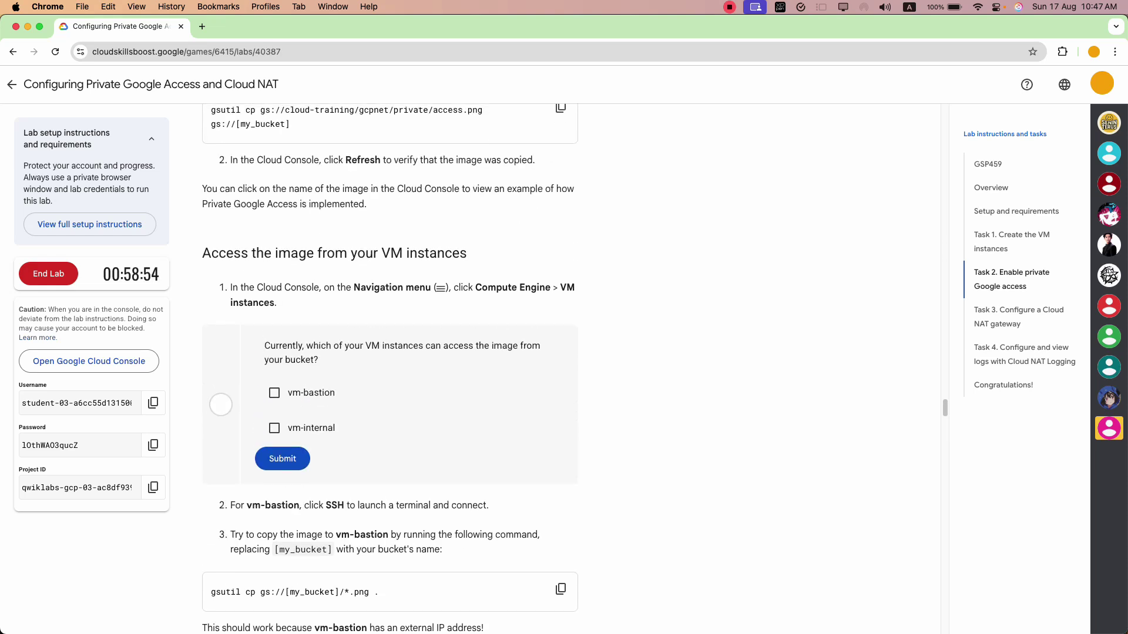
{"action": "scroll", "coordinate": [364, 280], "scroll_direction": "up", "scroll_amount": 1}
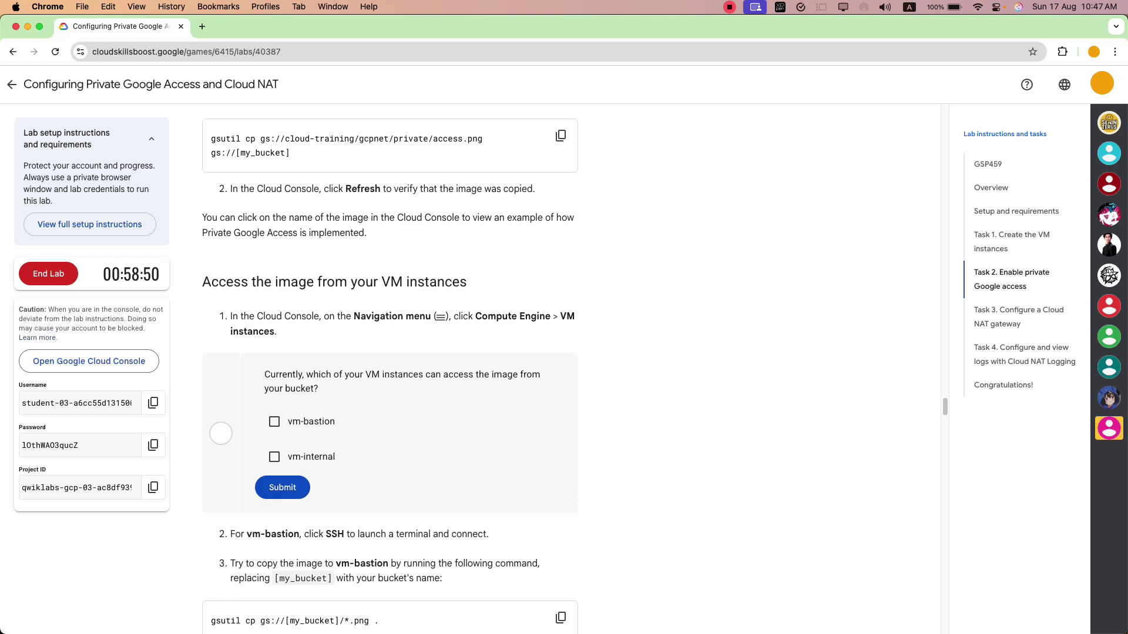
{"action": "scroll", "coordinate": [390, 364], "scroll_direction": "up", "scroll_amount": 1}
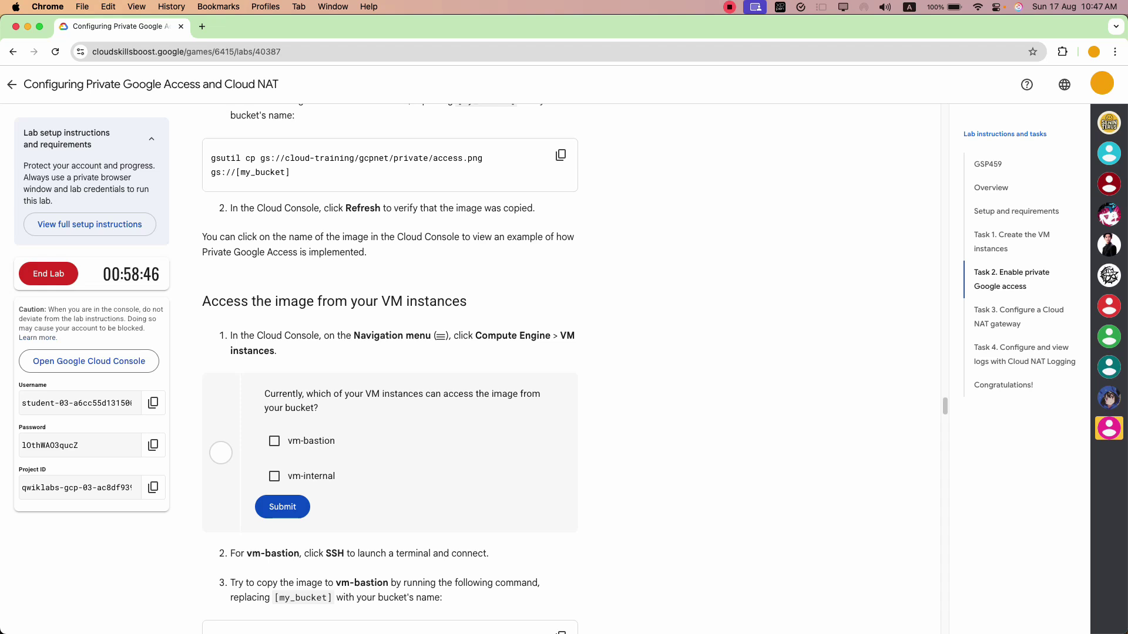
- Review the remaining Task 2 instructions, reread the vm-bastion SSH step and return to the Google Cloud console
{"action": "scroll", "coordinate": [389, 369], "scroll_direction": "down", "scroll_amount": 5}
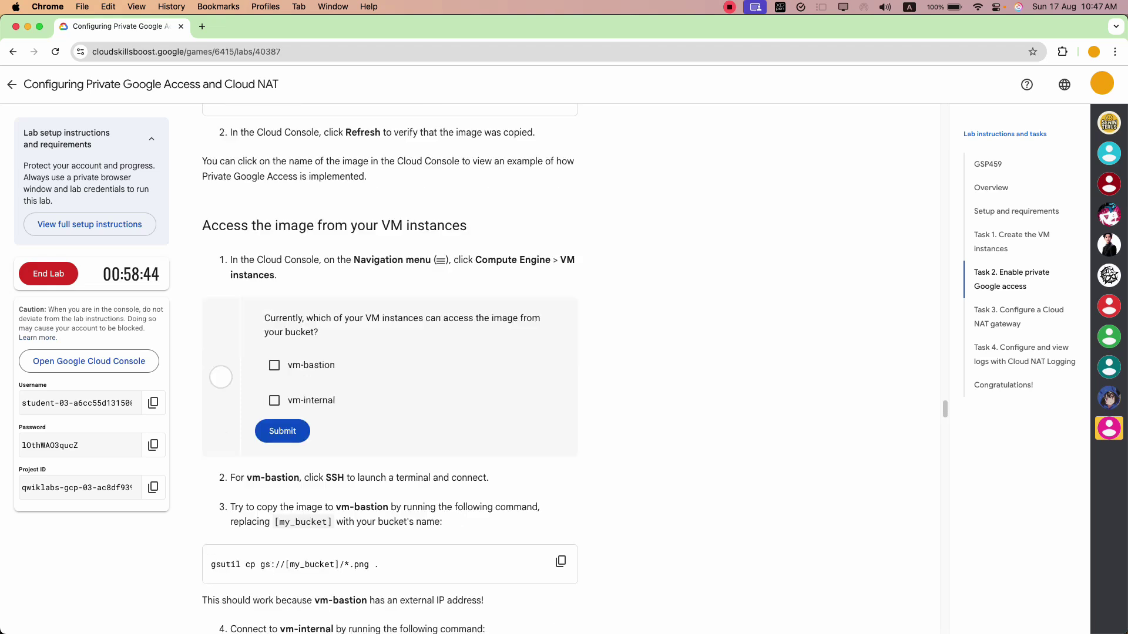
{"action": "scroll", "coordinate": [390, 369], "scroll_direction": "down", "scroll_amount": 8}
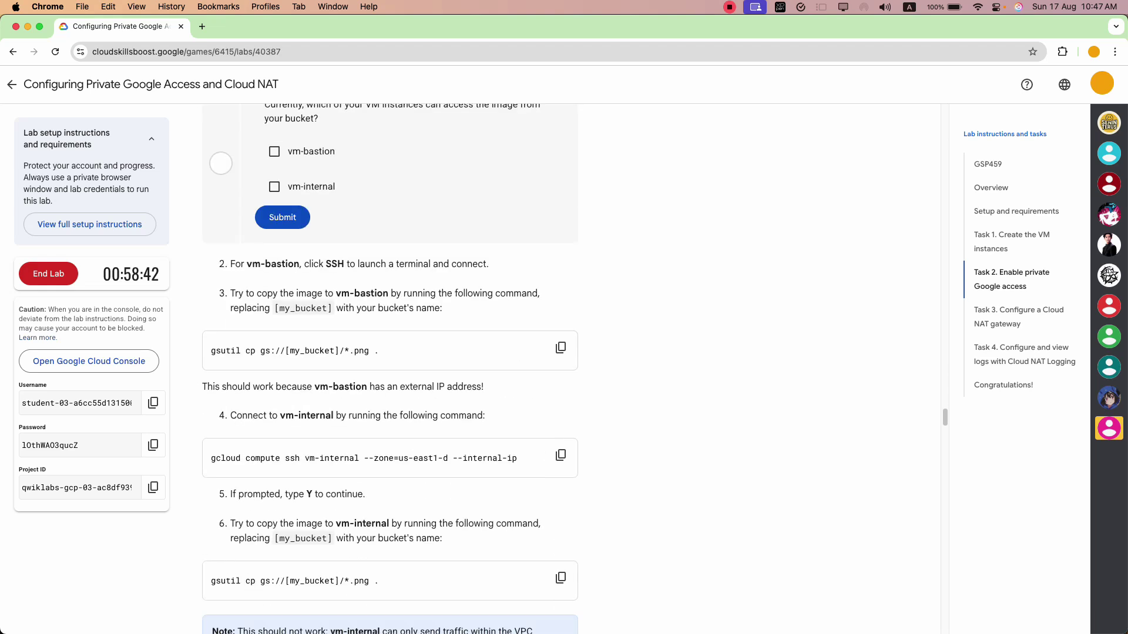
{"action": "scroll", "coordinate": [390, 369], "scroll_direction": "down", "scroll_amount": 5}
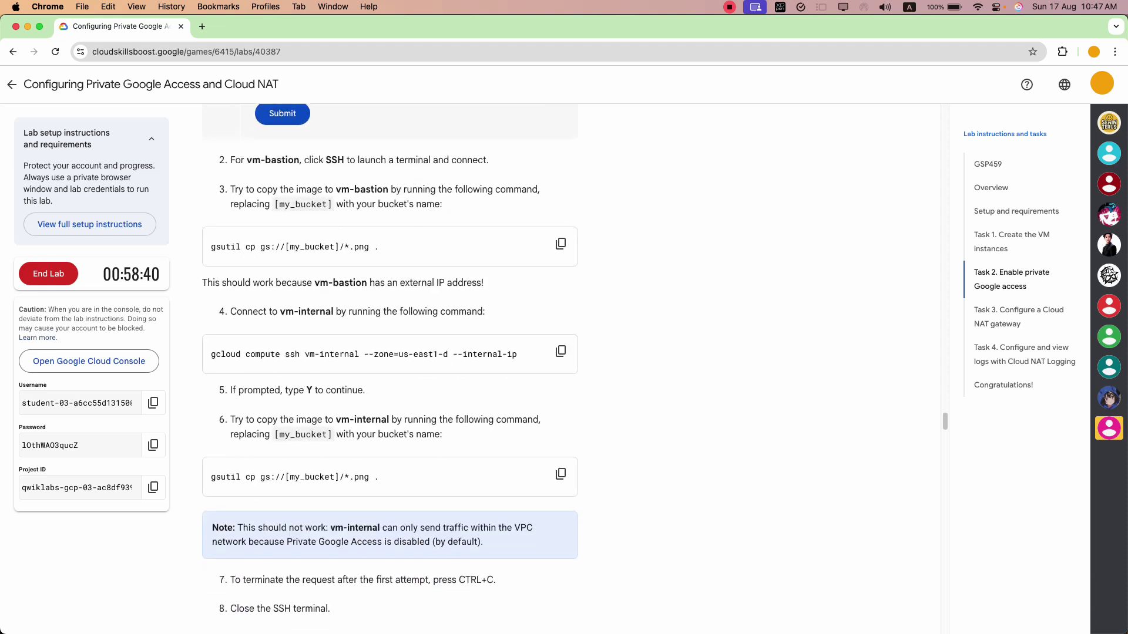
{"action": "scroll", "coordinate": [327, 455], "scroll_direction": "down", "scroll_amount": 13}
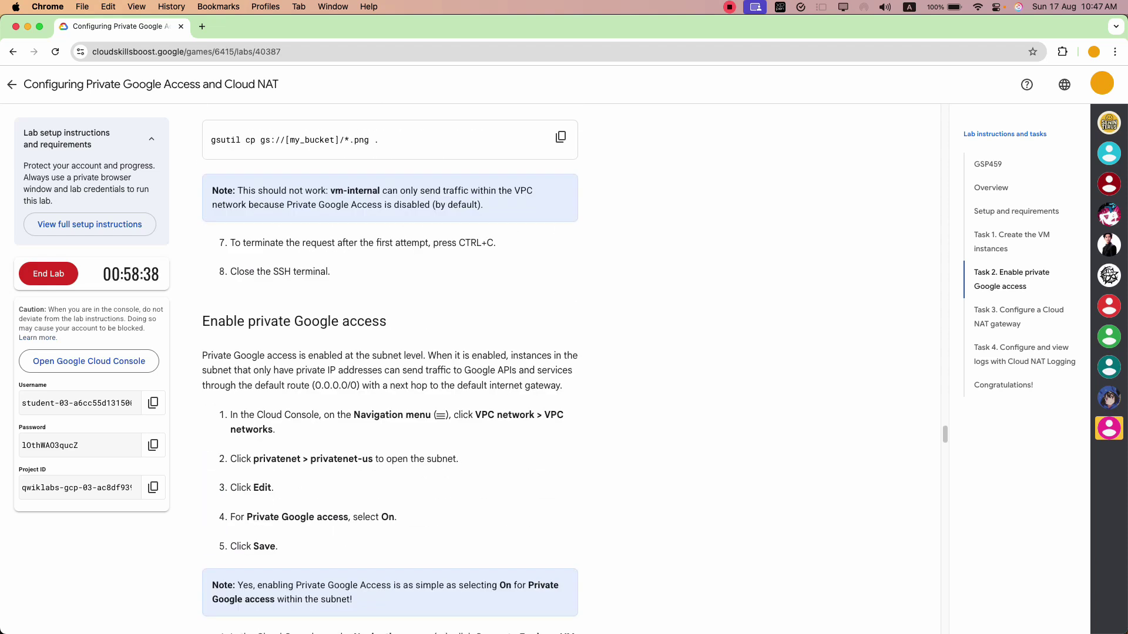
{"action": "scroll", "coordinate": [327, 455], "scroll_direction": "down", "scroll_amount": 20}
{"action": "scroll", "coordinate": [390, 369], "scroll_direction": "down", "scroll_amount": 15}
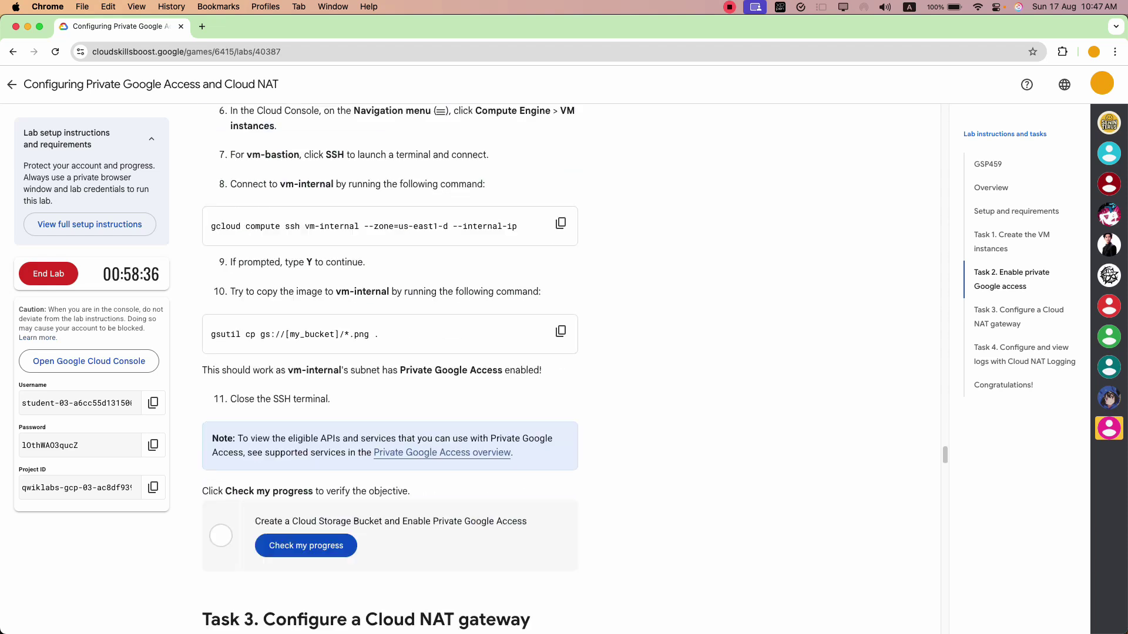
{"action": "scroll", "coordinate": [389, 368], "scroll_direction": "down", "scroll_amount": 10}
{"action": "scroll", "coordinate": [389, 368], "scroll_direction": "up", "scroll_amount": 20}
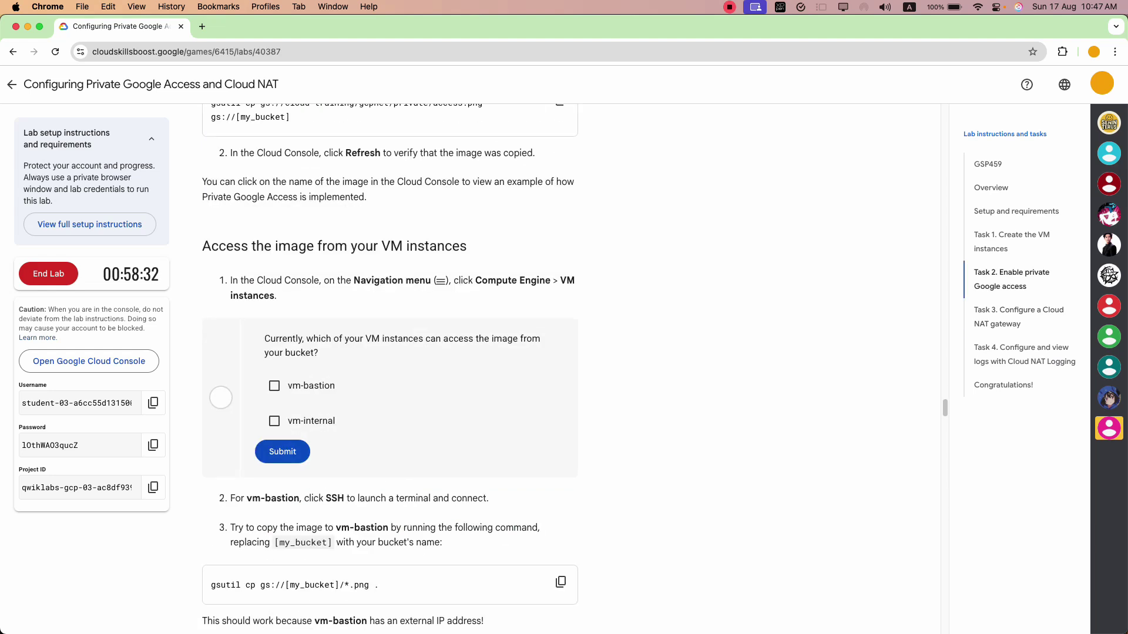
{"action": "scroll", "coordinate": [389, 369], "scroll_direction": "down", "scroll_amount": 10}
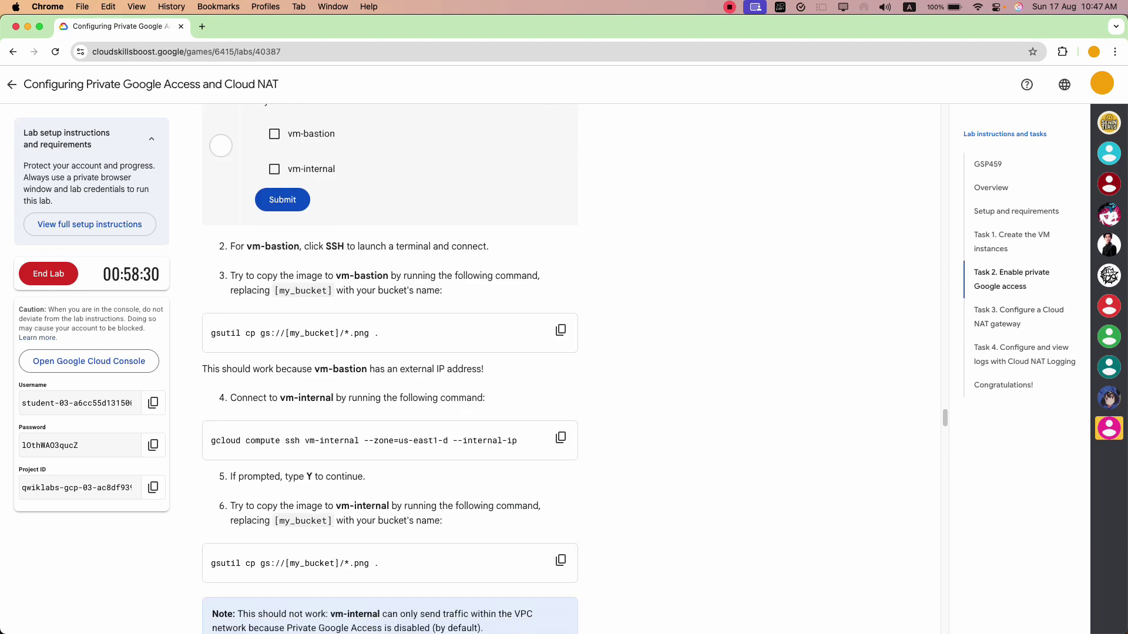
{"action": "left_click_drag", "start_coordinate": [247, 247], "coordinate": [404, 248]}
{"action": "left_click", "coordinate": [404, 247]}
{"action": "key", "text": "super+grave"}
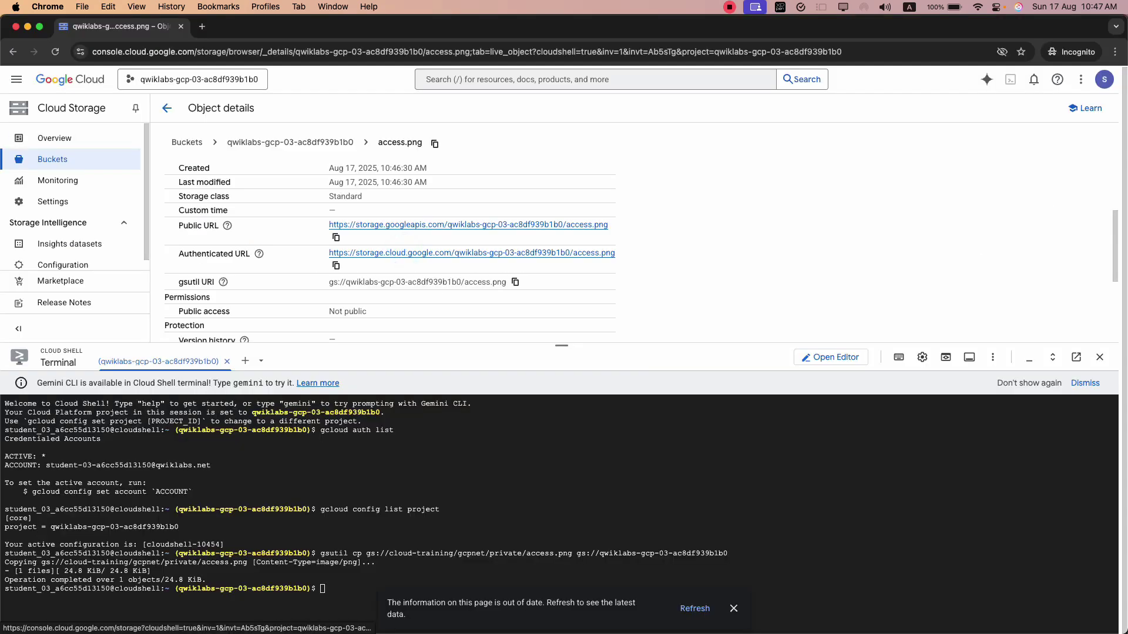
{"action": "left_click", "coordinate": [17, 79]}
{"action": "mouse_move", "coordinate": [68, 401]}
{"action": "mouse_move", "coordinate": [67, 428]}
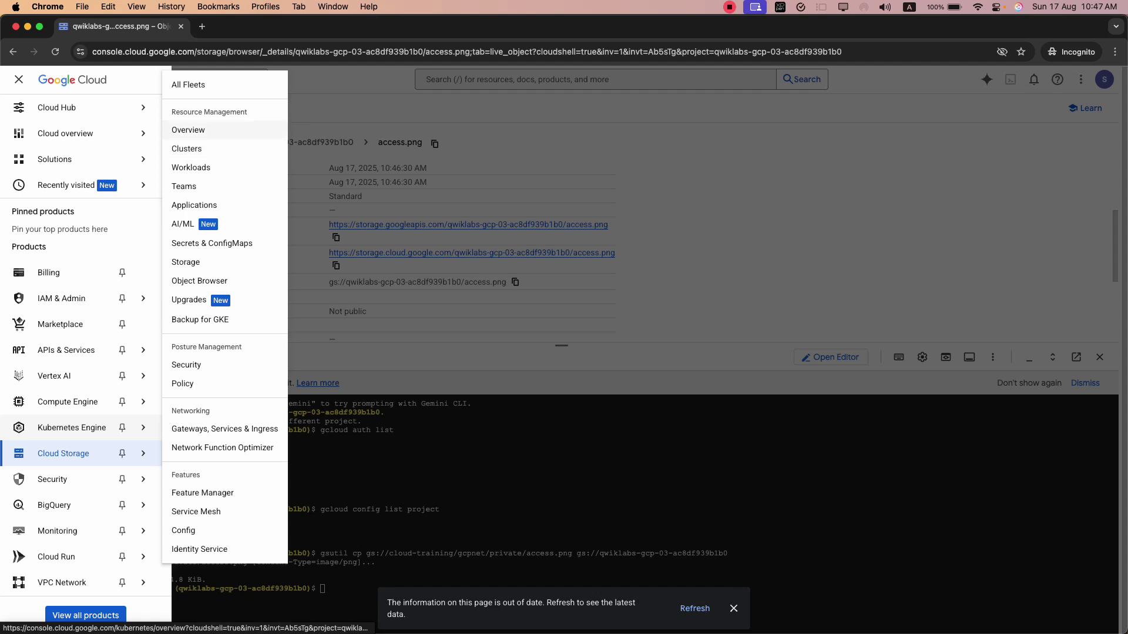
{"action": "left_click", "coordinate": [188, 130]}
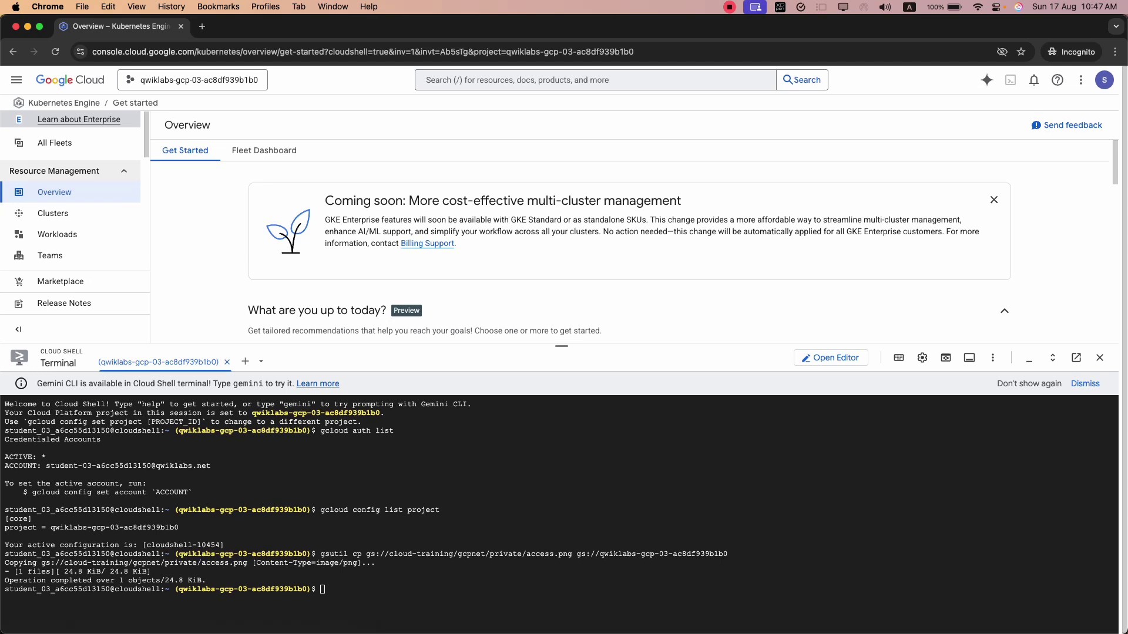
- Open the VM instances page of Compute Engine
{"action": "left_click", "coordinate": [16, 79]}
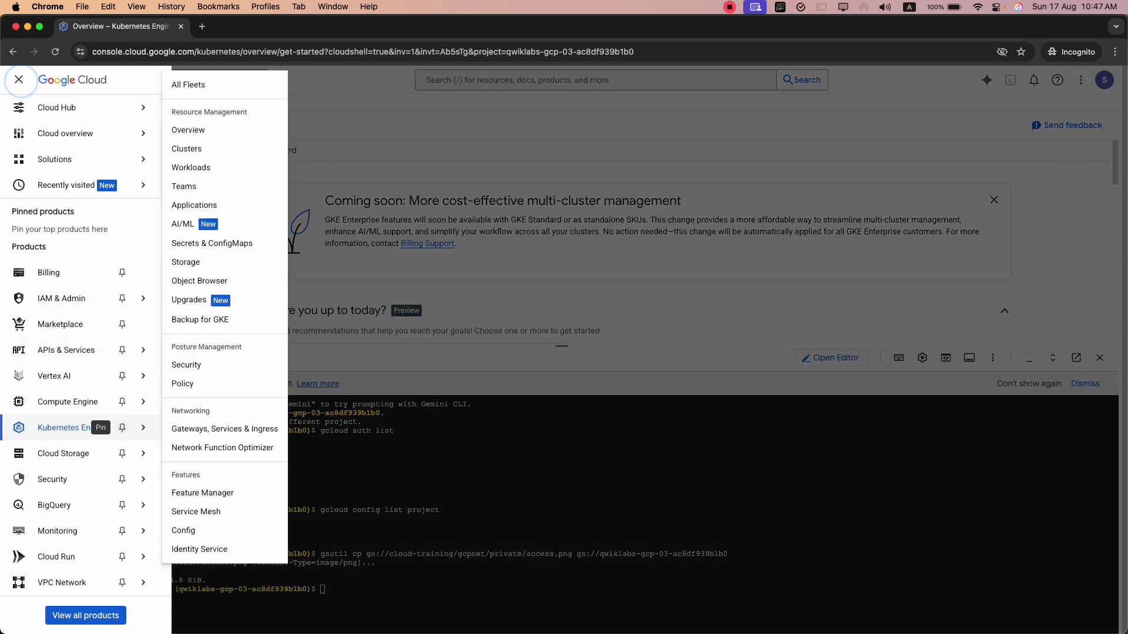
{"action": "mouse_move", "coordinate": [68, 402]}
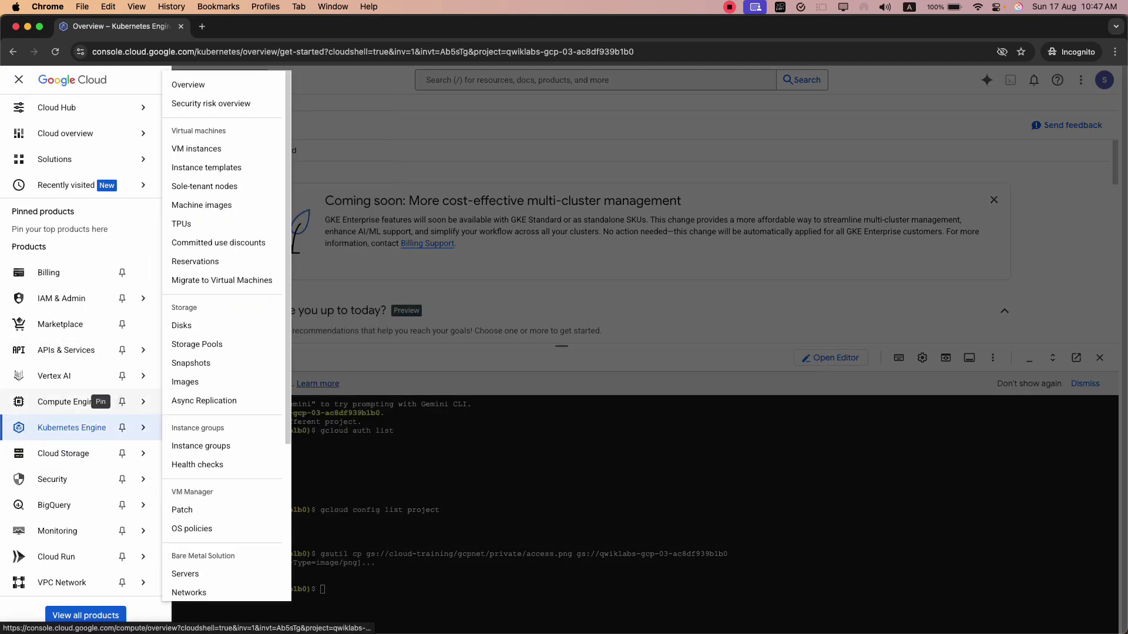
{"action": "left_click", "coordinate": [209, 145]}
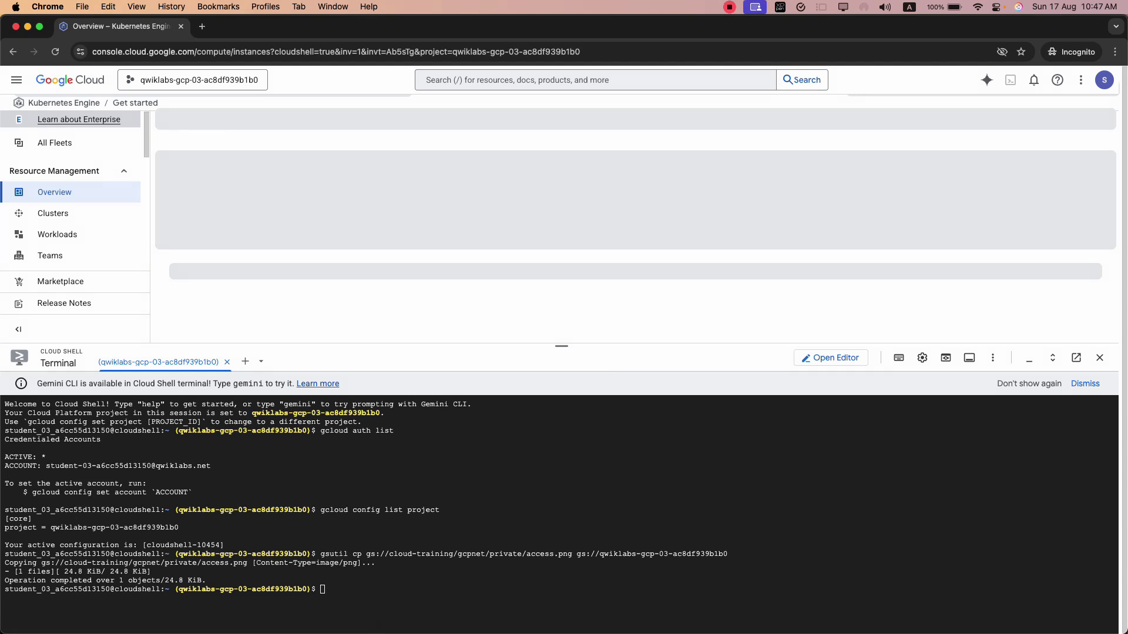
- Shrink the Cloud Shell terminal to give the VM instances page more room, and recheck the lab's instruction for connecting to vm-bastion
{"action": "left_click_drag", "start_coordinate": [583, 345], "coordinate": [582, 475]}
{"action": "left_click", "coordinate": [480, 356]}
{"action": "key", "text": "super+grave"}
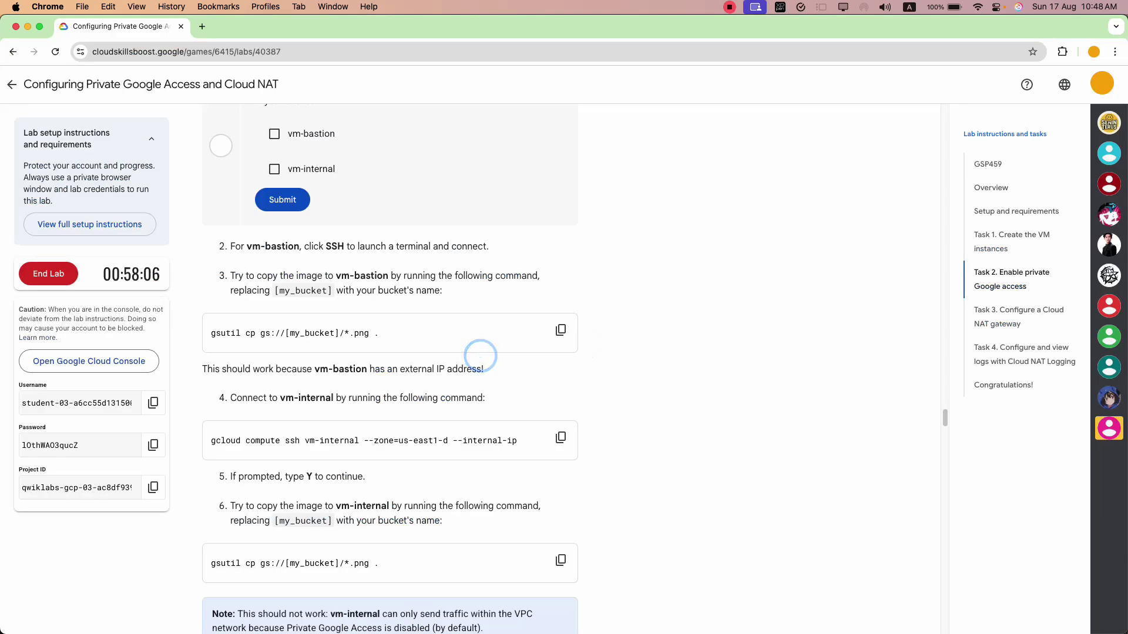
{"action": "key", "text": "super+grave"}
{"action": "left_click", "coordinate": [274, 246]}
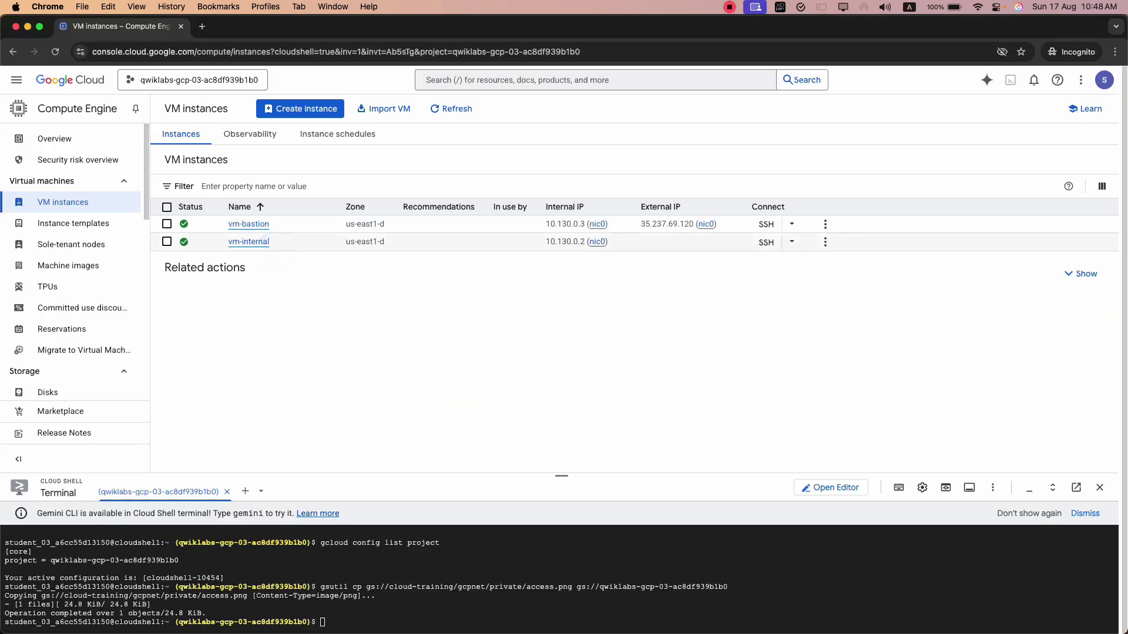
- Open an SSH session to vm-bastion and return to the lab instructions for copying the image
{"action": "left_click", "coordinate": [766, 229]}
{"action": "key", "text": "super+grave"}
{"action": "key", "text": "super+grave"}
{"action": "scroll", "coordinate": [390, 373], "scroll_direction": "down", "scroll_amount": 1}
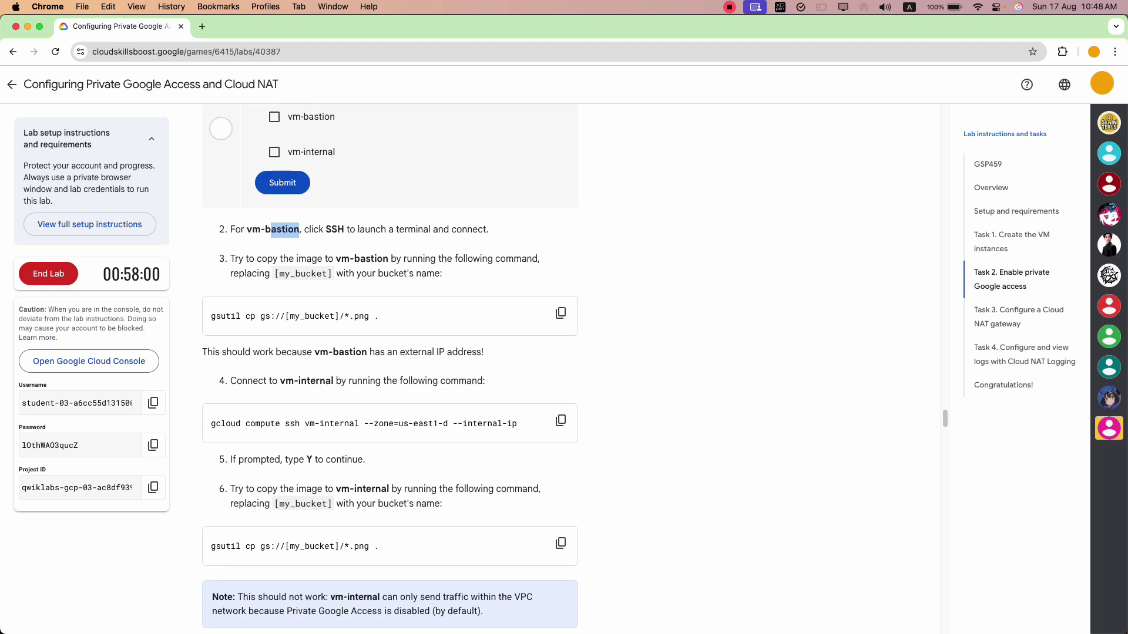
- Copy the lab's vm-bastion command gsutil cp gs://[my_bucket]/*.png . into a new browser tab's address field for editing
{"action": "left_click", "coordinate": [560, 313]}
{"action": "left_click", "coordinate": [202, 26]}
{"action": "key", "text": "super+v"}
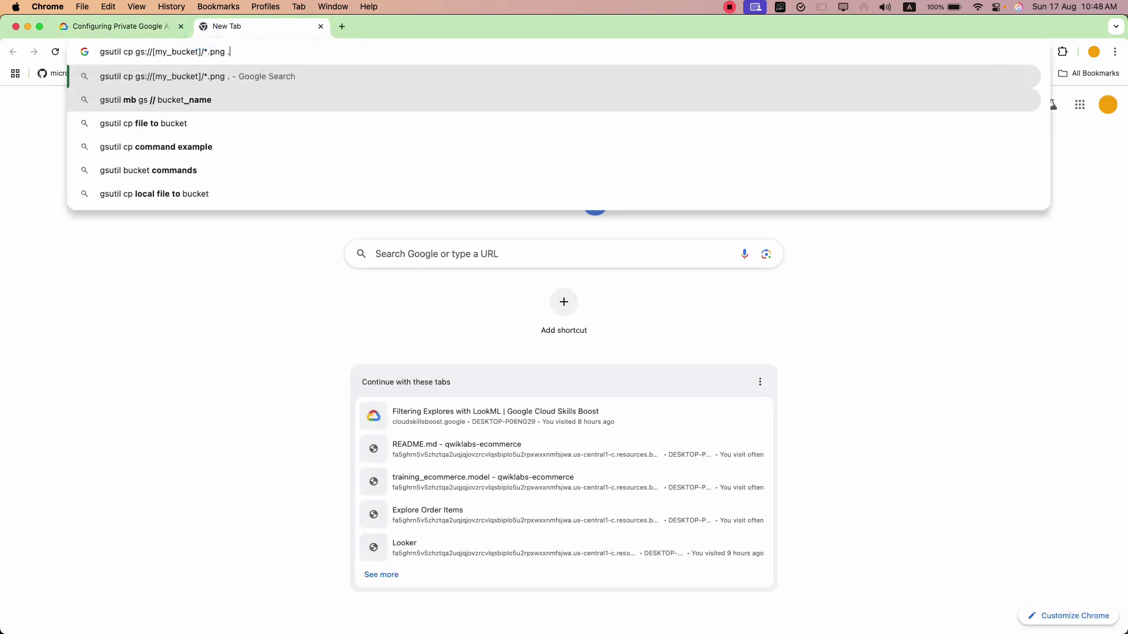
- Replace [my_bucket] in the draft command with the lab's project ID and copy the completed gsutil command
{"action": "left_click", "coordinate": [129, 30]}
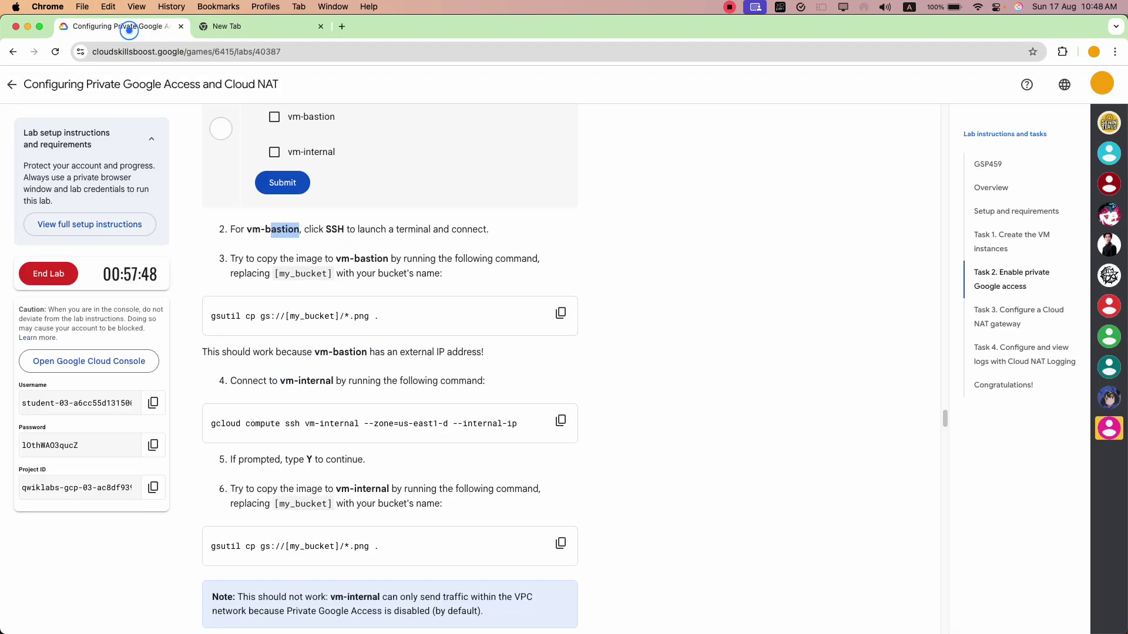
{"action": "left_click", "coordinate": [153, 487]}
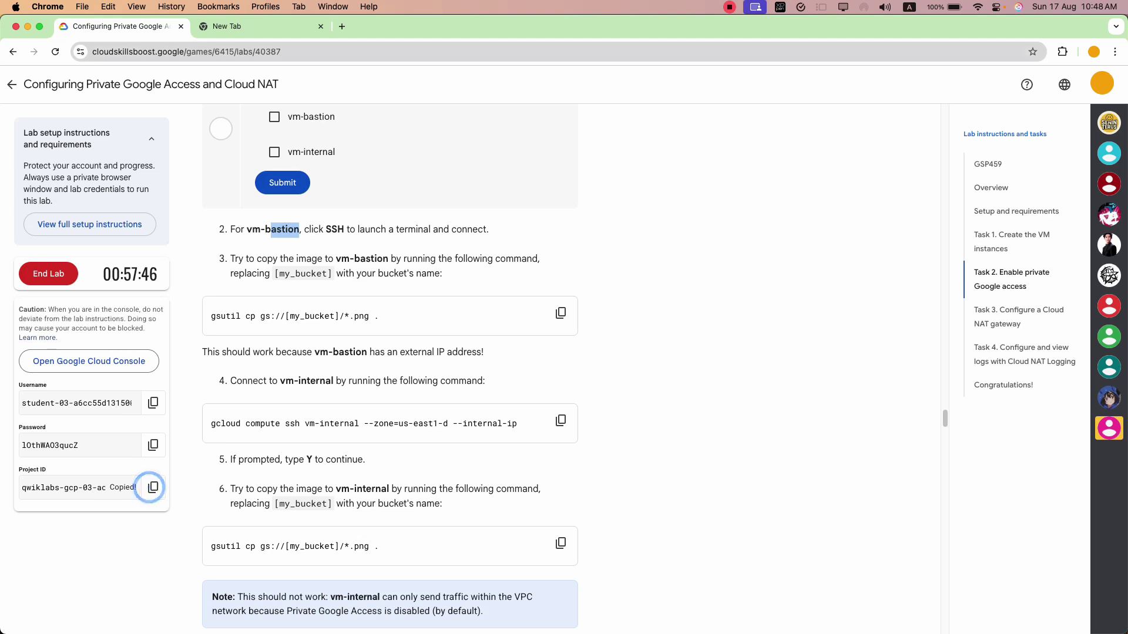
{"action": "left_click", "coordinate": [235, 26]}
{"action": "left_click", "coordinate": [196, 52]}
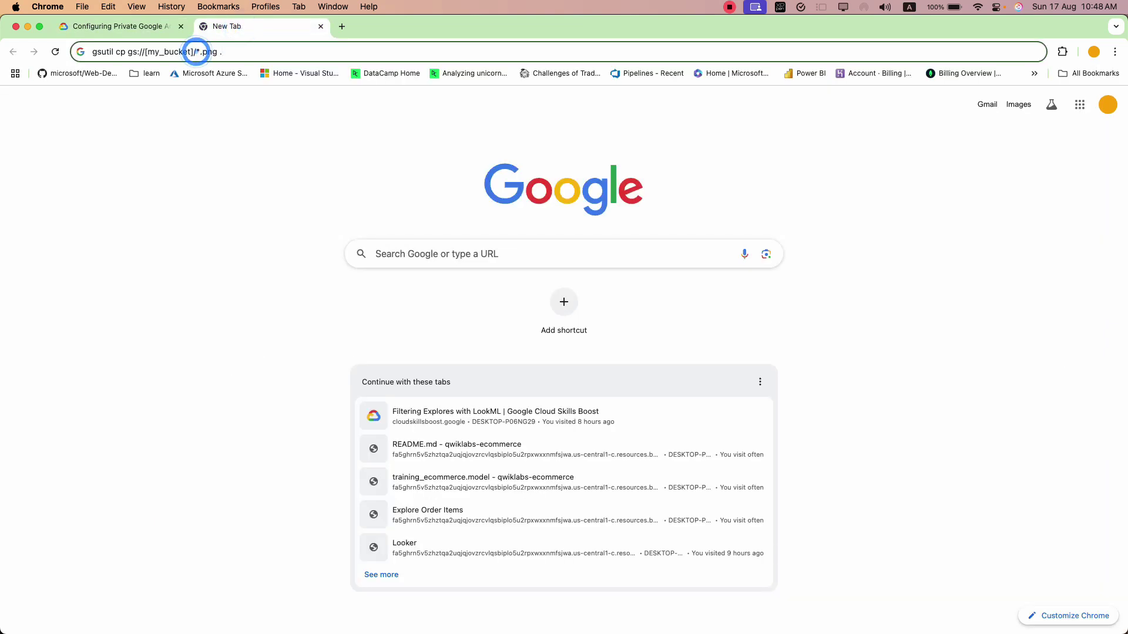
{"action": "left_click_drag", "start_coordinate": [194, 51], "coordinate": [147, 51]}
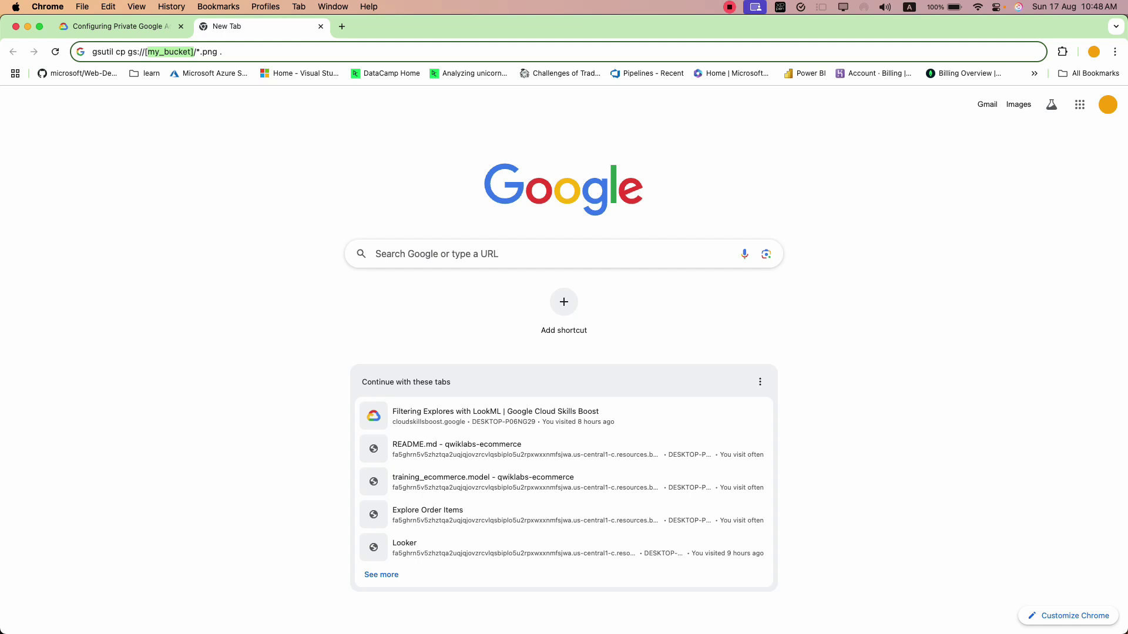
{"action": "key", "text": "BackSpace"}
{"action": "key", "text": "super+v"}
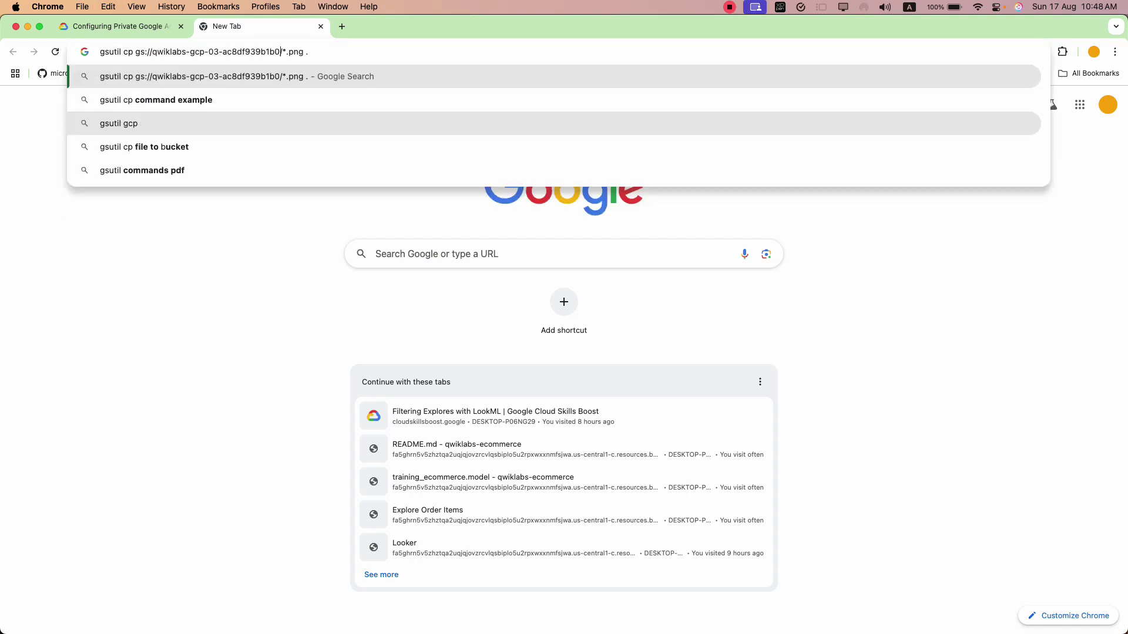
{"action": "triple_click", "coordinate": [341, 52]}
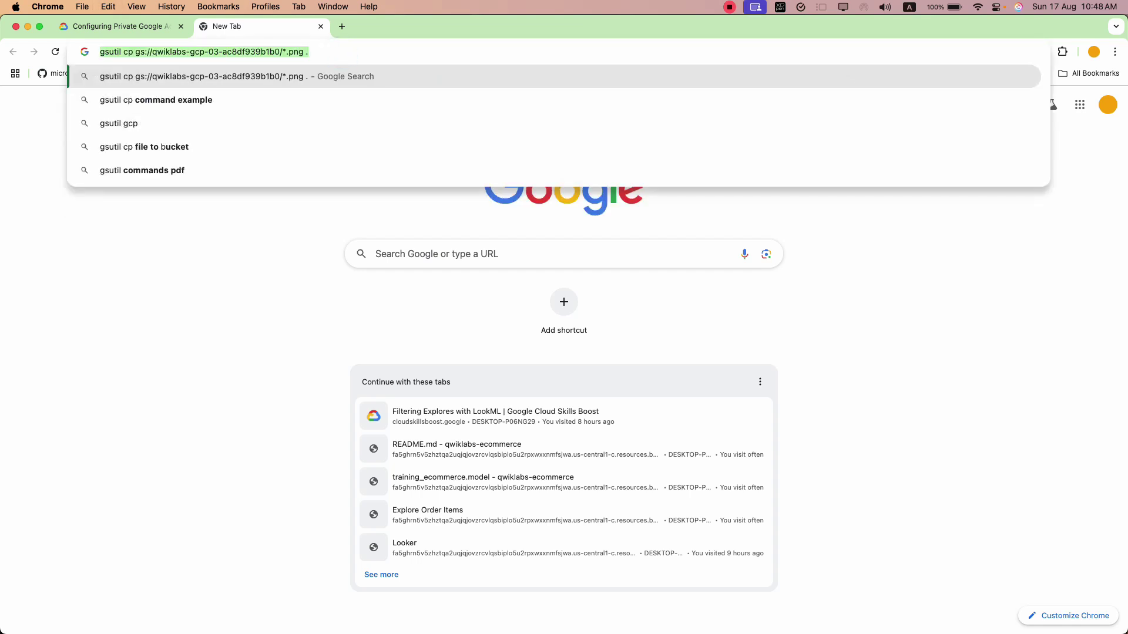
{"action": "key", "text": "super+c"}
- Run gsutil cp gs://qwiklabs-gcp-03-ac8df939b1b0/*.png . in the vm-bastion SSH session and list the directory with ls
{"action": "key", "text": "super+grave"}
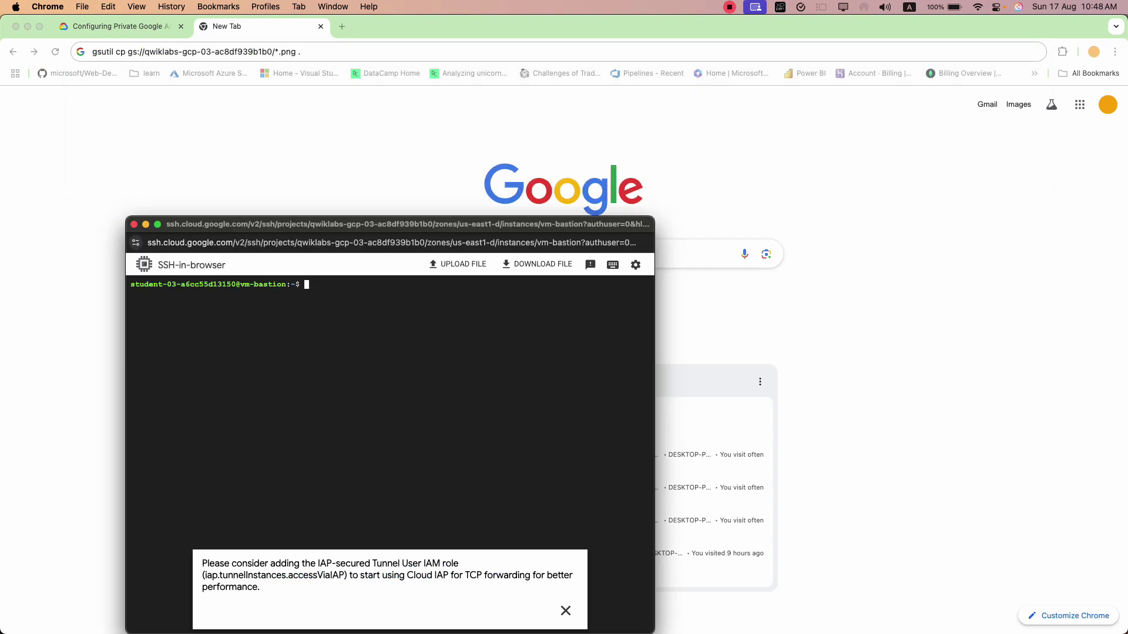
{"action": "left_click", "coordinate": [566, 611]}
{"action": "right_click", "coordinate": [372, 367]}
{"action": "left_click", "coordinate": [390, 456]}
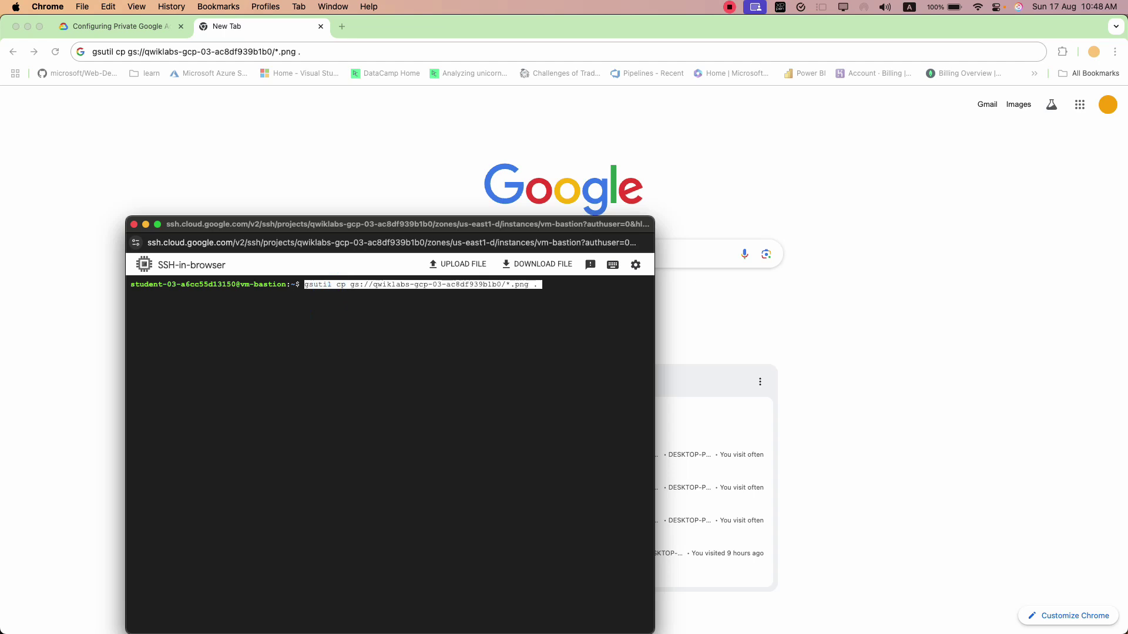
{"action": "key", "text": "Right"}
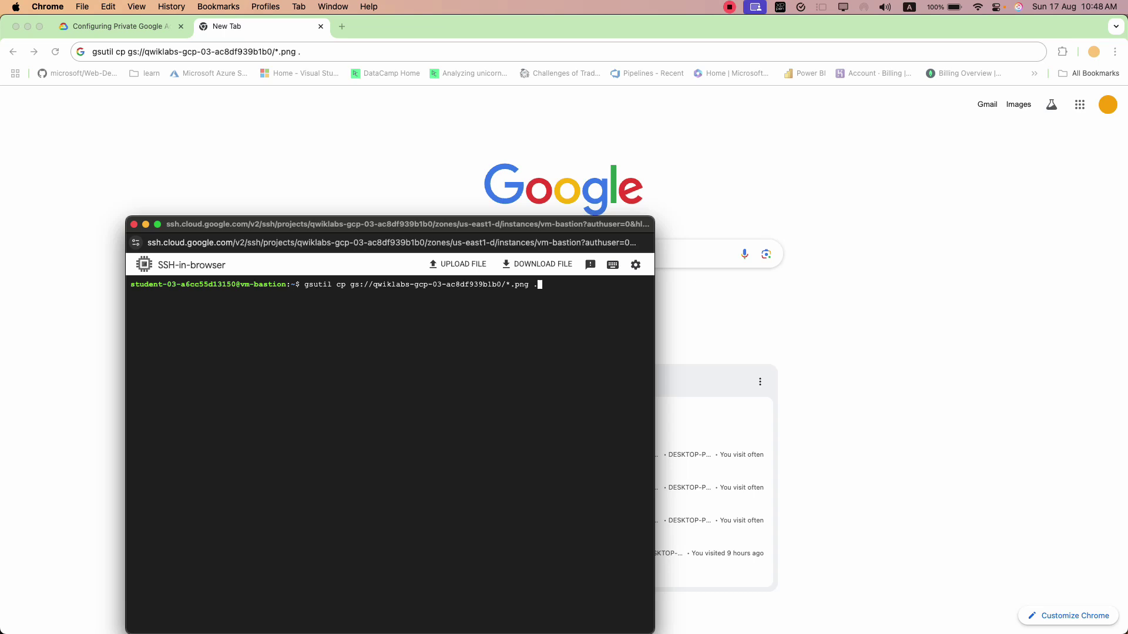
{"action": "key", "text": "Return"}
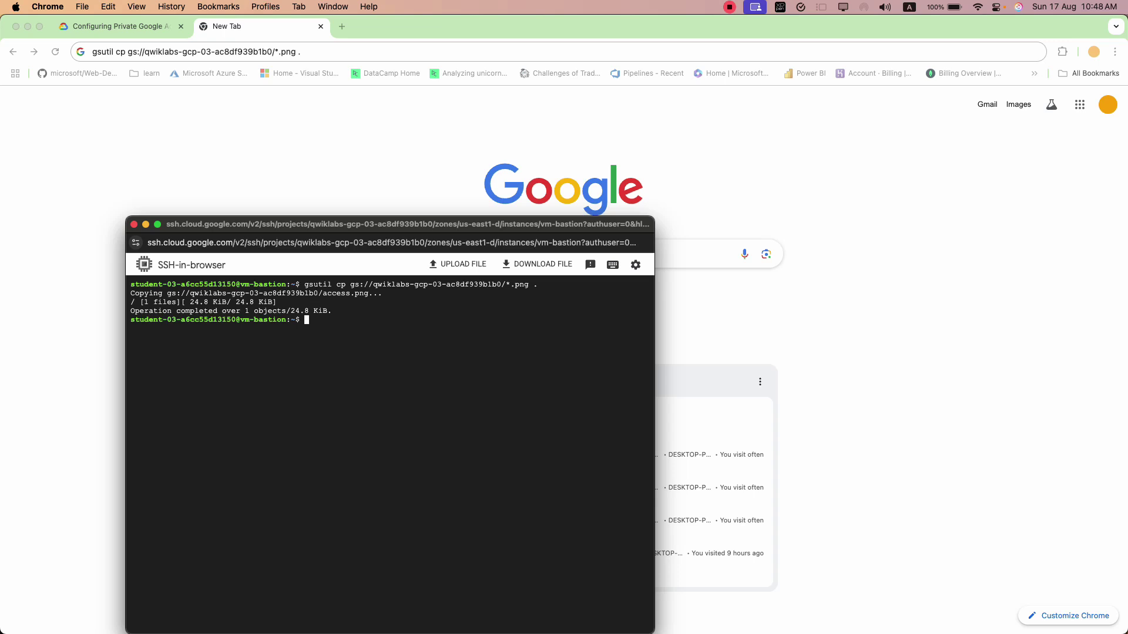
{"action": "type", "text": "ls"}
{"action": "key", "text": "Return"}
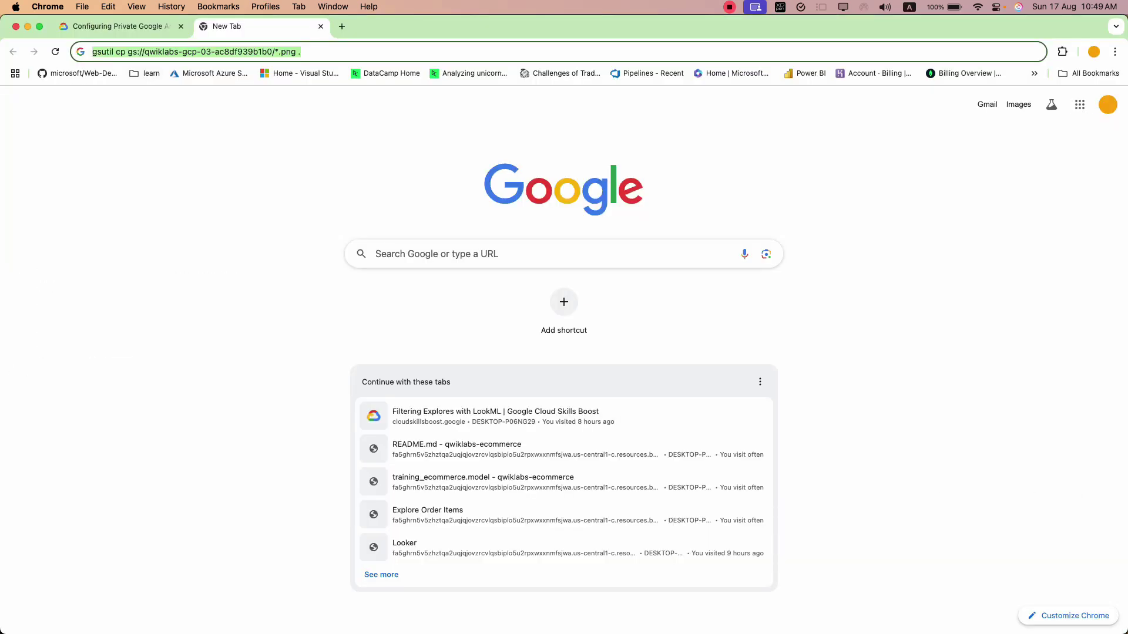
- Try to open a browser SSH session to vm-internal from the VM instances list and close its window
{"action": "left_click", "coordinate": [123, 27]}
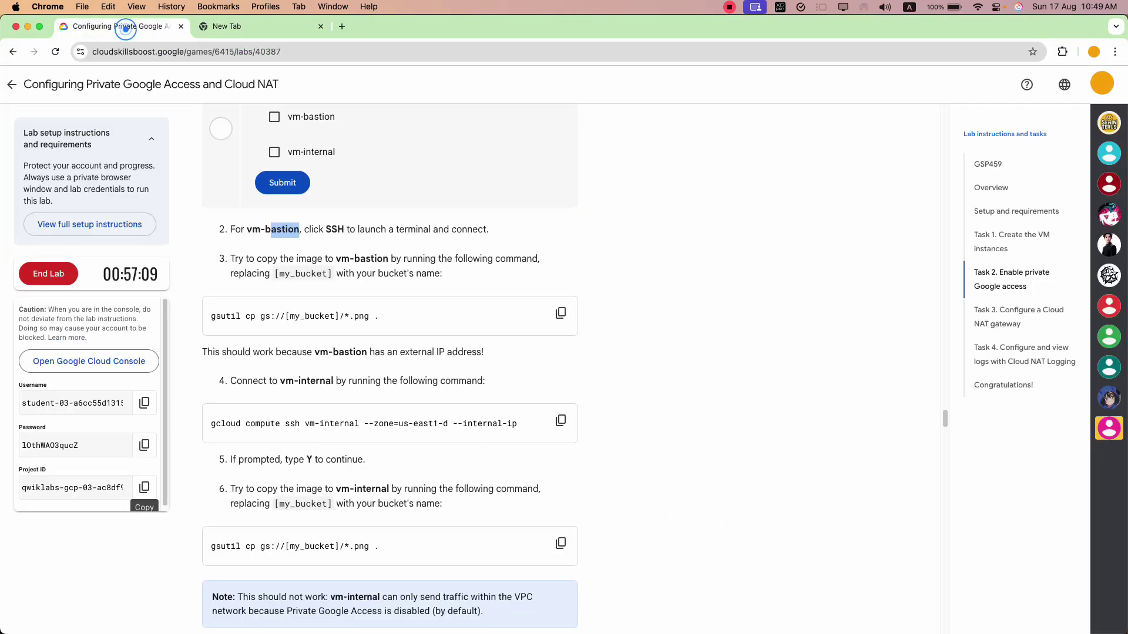
{"action": "scroll", "coordinate": [268, 303], "scroll_direction": "down", "scroll_amount": 3}
{"action": "left_click_drag", "start_coordinate": [268, 303], "coordinate": [387, 303]}
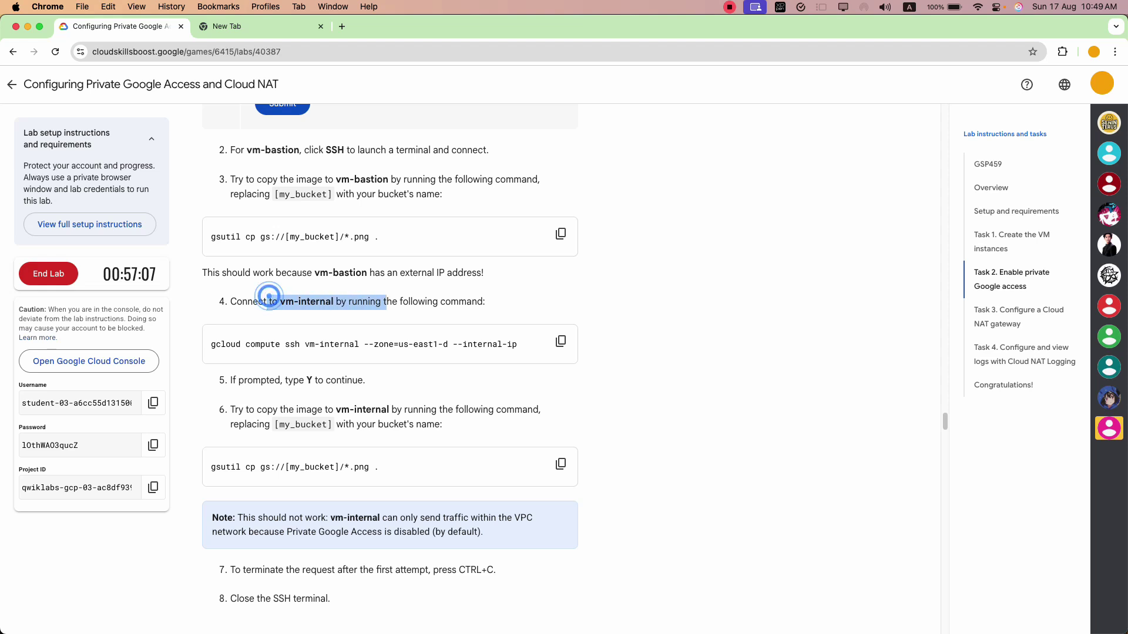
{"action": "left_click_drag", "start_coordinate": [235, 468], "coordinate": [381, 470]}
{"action": "left_click", "coordinate": [382, 473]}
{"action": "key", "text": "super+grave"}
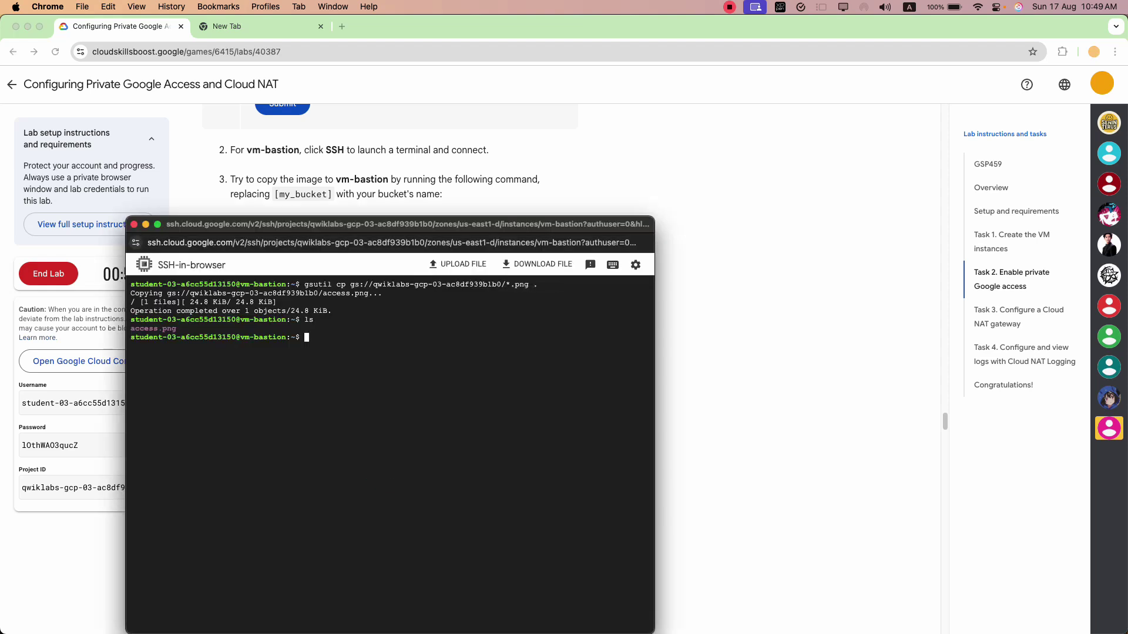
{"action": "key", "text": "super+grave"}
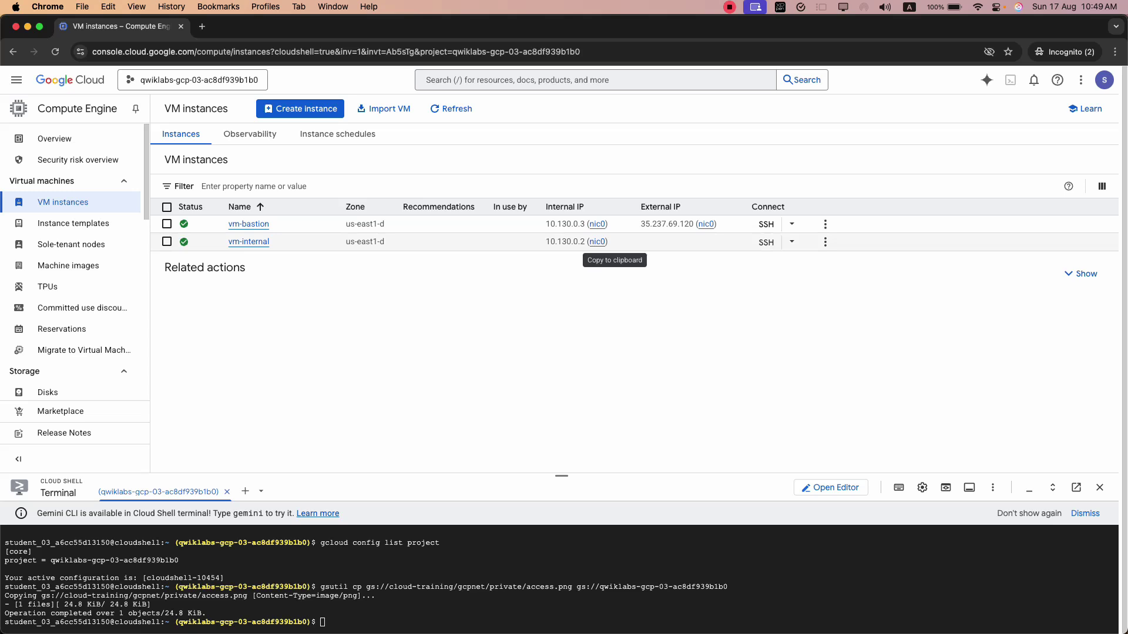
{"action": "left_click", "coordinate": [764, 242]}
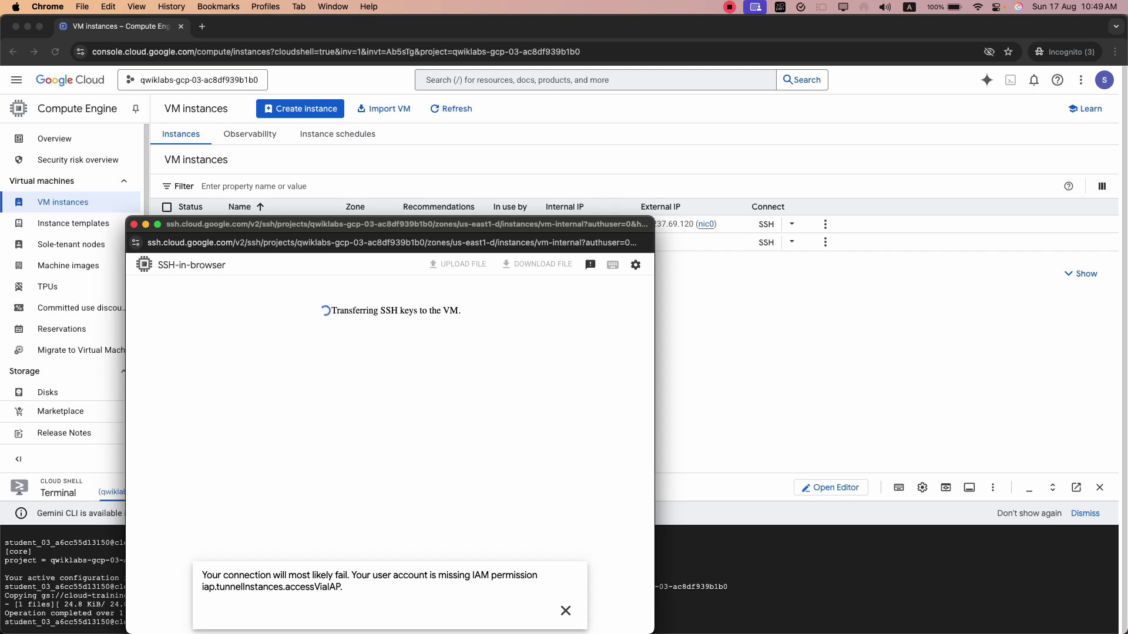
{"action": "left_click", "coordinate": [566, 611]}
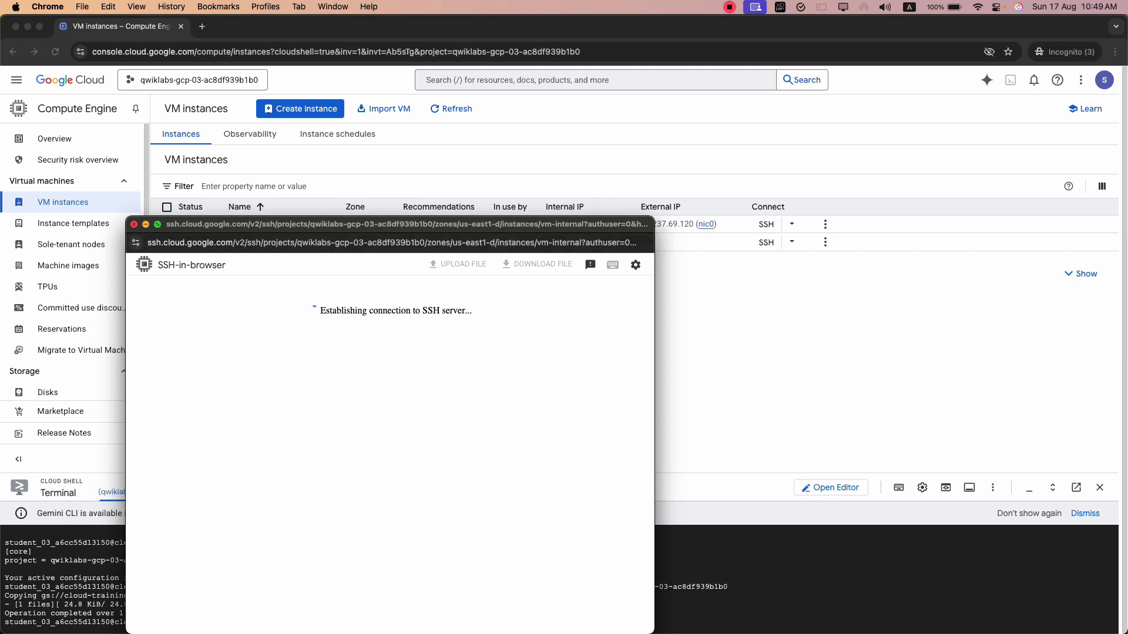
{"action": "left_click", "coordinate": [134, 224]}
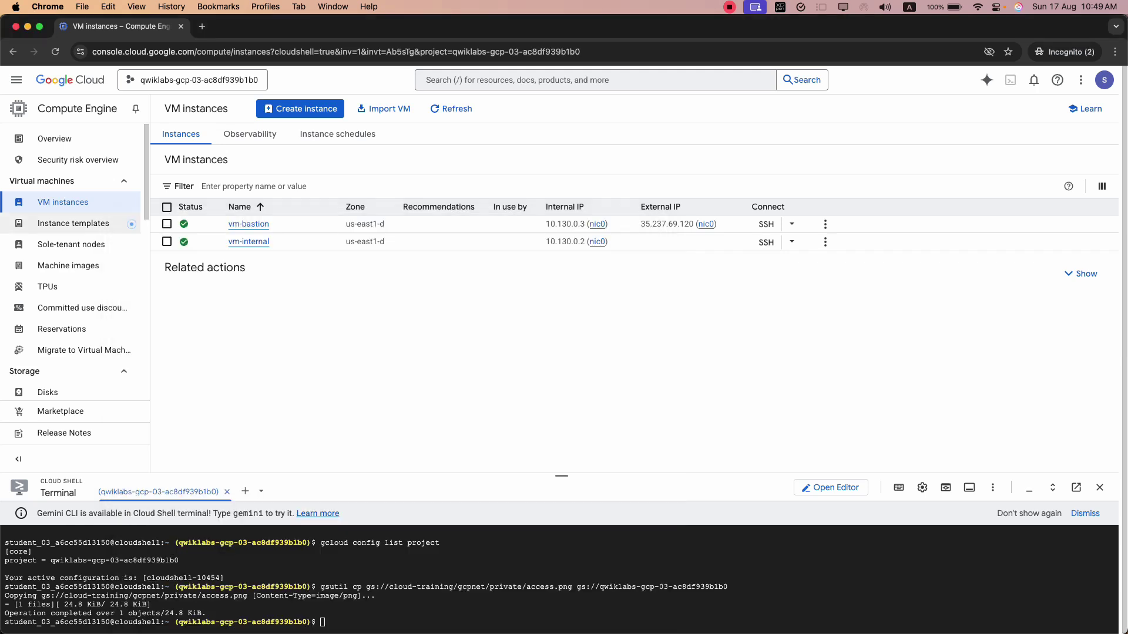
- Copy the lab's gcloud command for connecting to vm-internal through its internal IP
{"action": "left_click", "coordinate": [369, 385]}
{"action": "key", "text": "super+grave"}
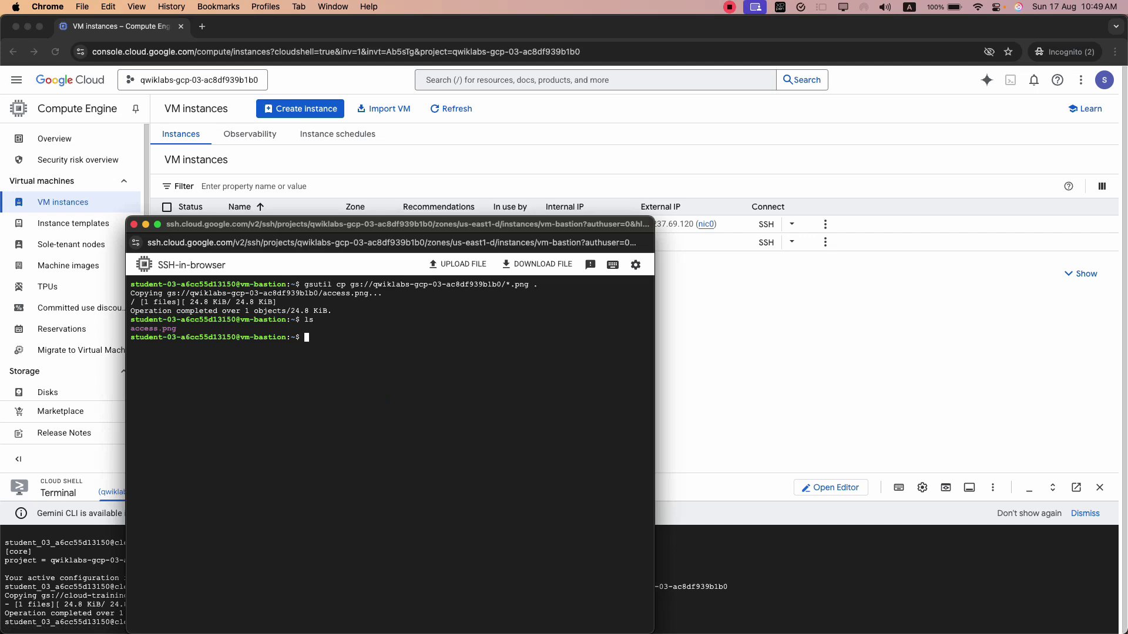
{"action": "key", "text": "super+grave"}
{"action": "left_click", "coordinate": [558, 348]}
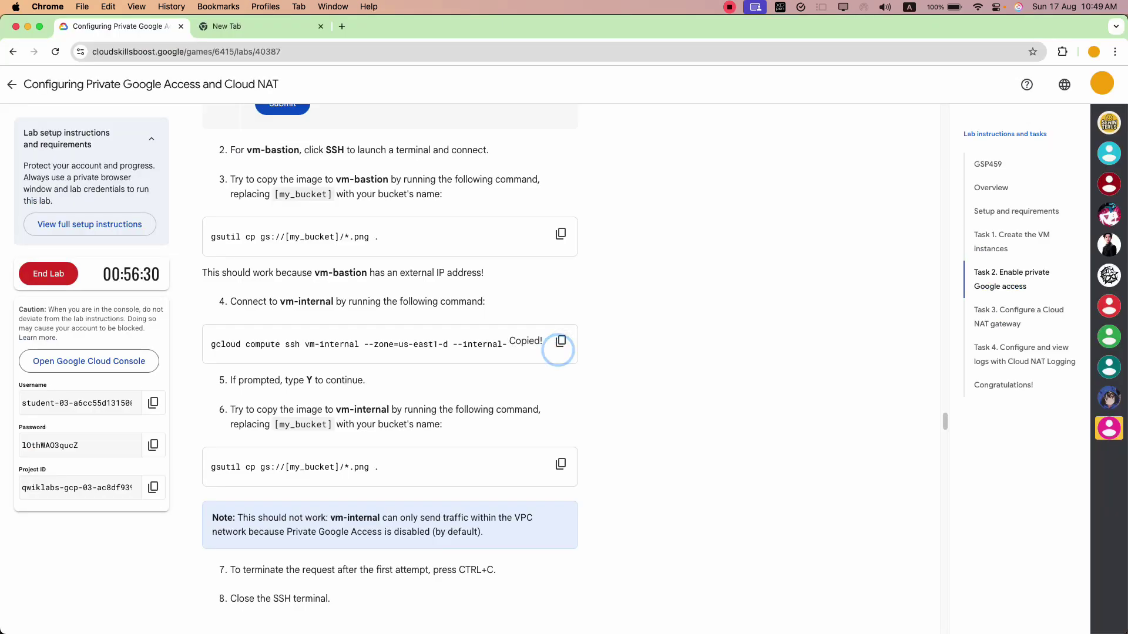
- Try to connect to vm-internal from Cloud Shell with gcloud compute ssh vm-internal --zone=us-east1-d --internal-ip
{"action": "key", "text": "super+grave"}
{"action": "left_click", "coordinate": [615, 475]}
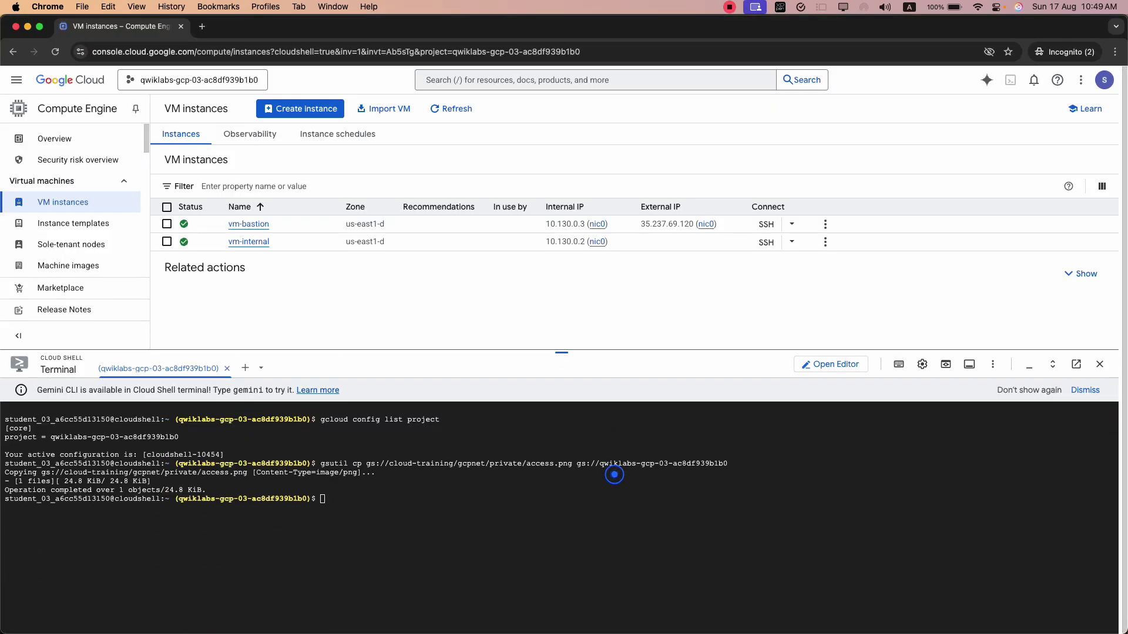
{"action": "left_click", "coordinate": [617, 458]}
{"action": "right_click", "coordinate": [617, 458]}
{"action": "left_click", "coordinate": [612, 509]}
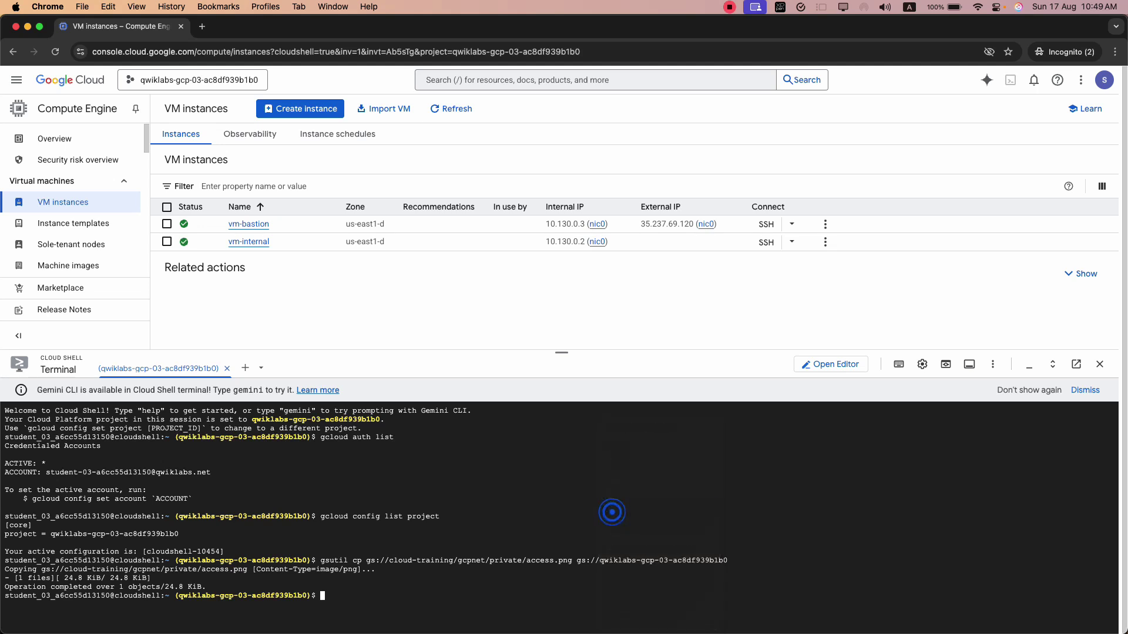
{"action": "key", "text": "Return"}
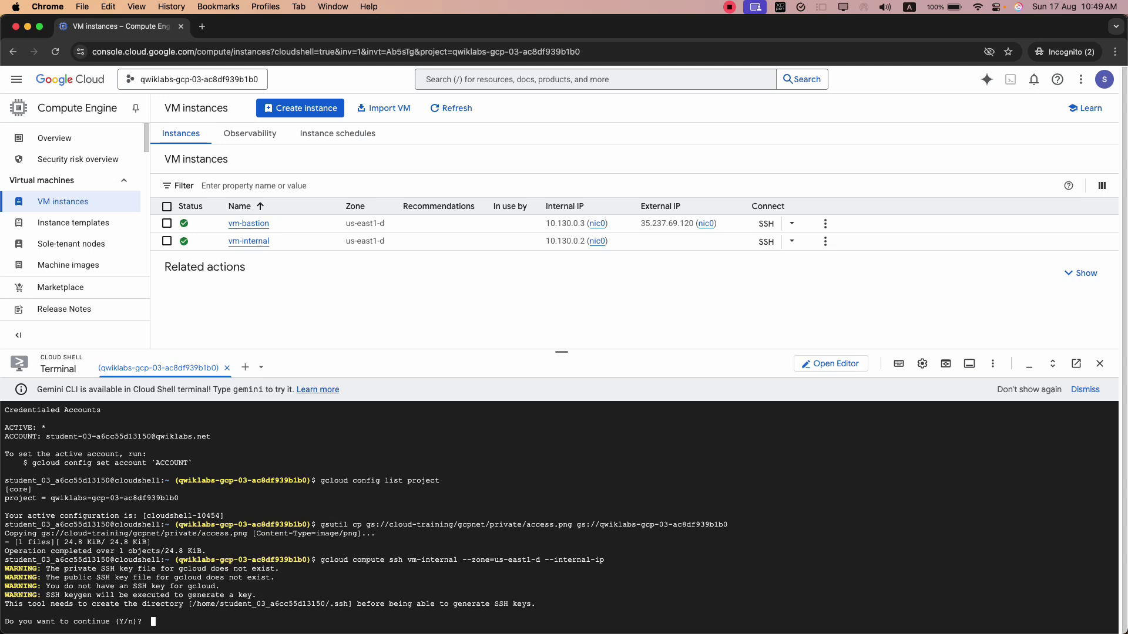
- Accept the SSH key generation in Cloud Shell with y, leave the passphrase empty, and enlarge the terminal
{"action": "type", "text": "y"}
{"action": "key", "text": "Return"}
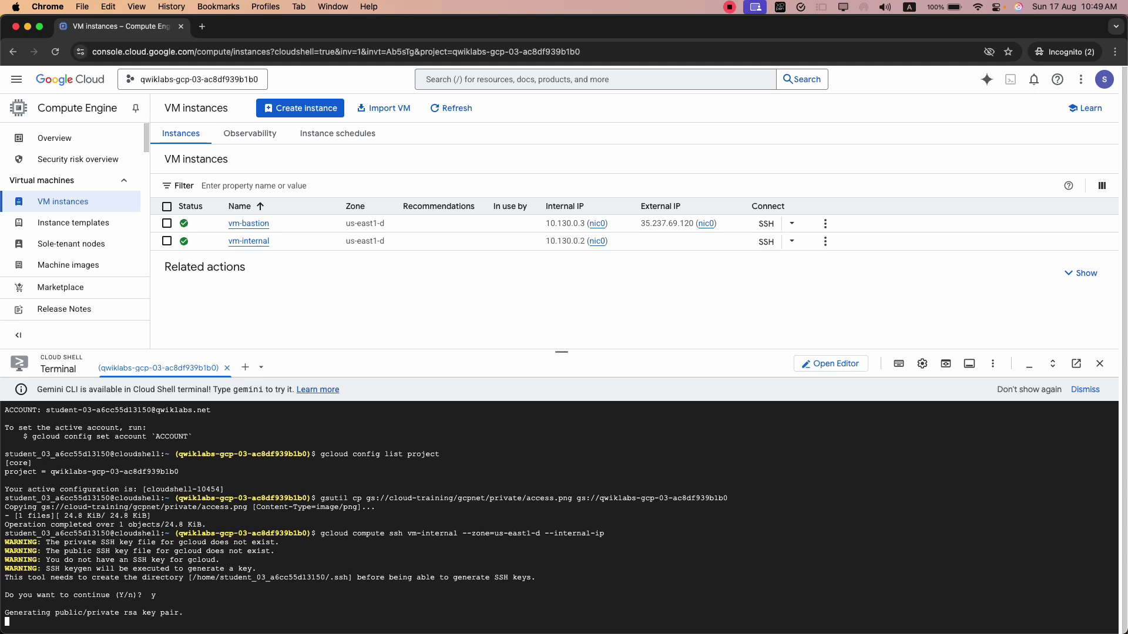
{"action": "key", "text": "Return"}
{"action": "key", "text": "Return"}
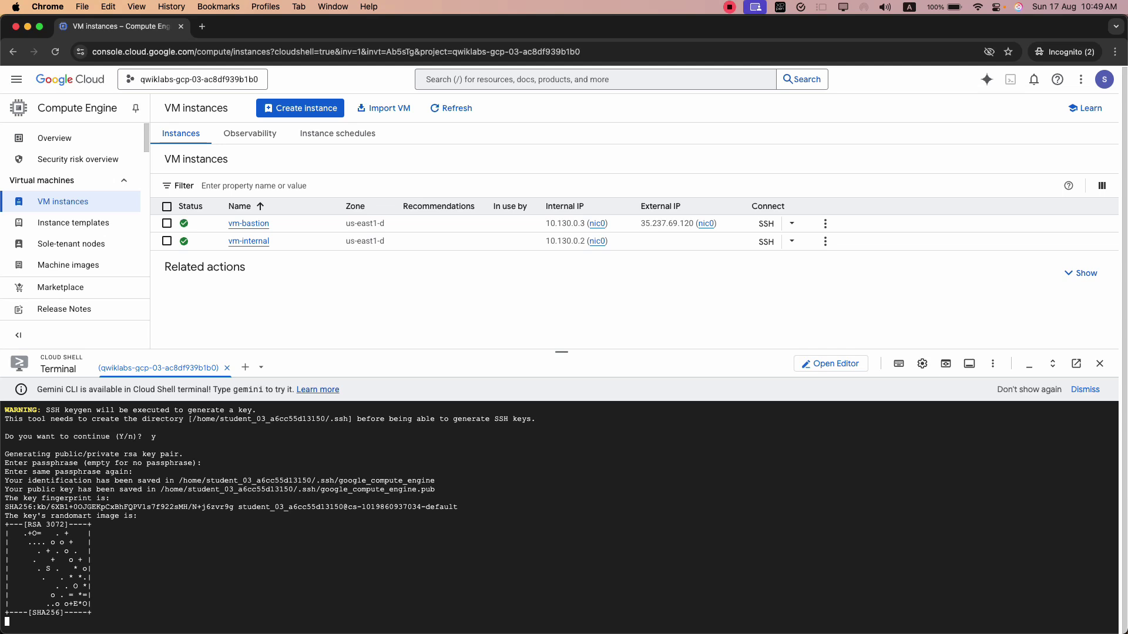
{"action": "left_click_drag", "start_coordinate": [314, 350], "coordinate": [314, 241]}
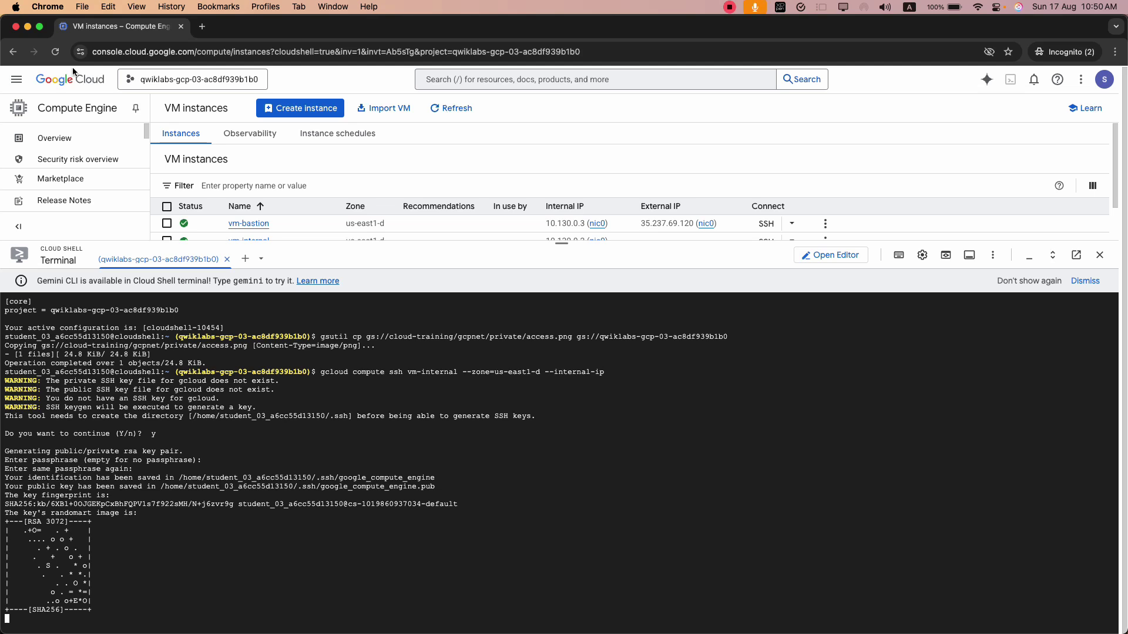
{"action": "left_click", "coordinate": [246, 539]}
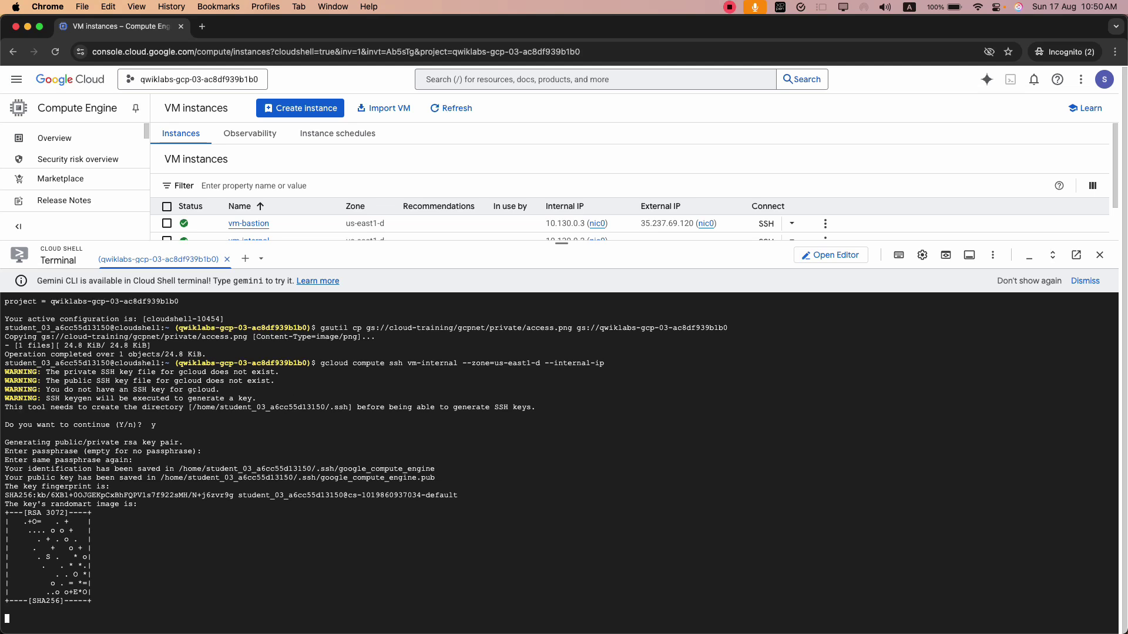
- Run gcloud compute ssh vm-internal --zone=us-east1-d --internal-ip in the vm-bastion SSH session
{"action": "key", "text": "super+grave"}
{"action": "right_click", "coordinate": [361, 363]}
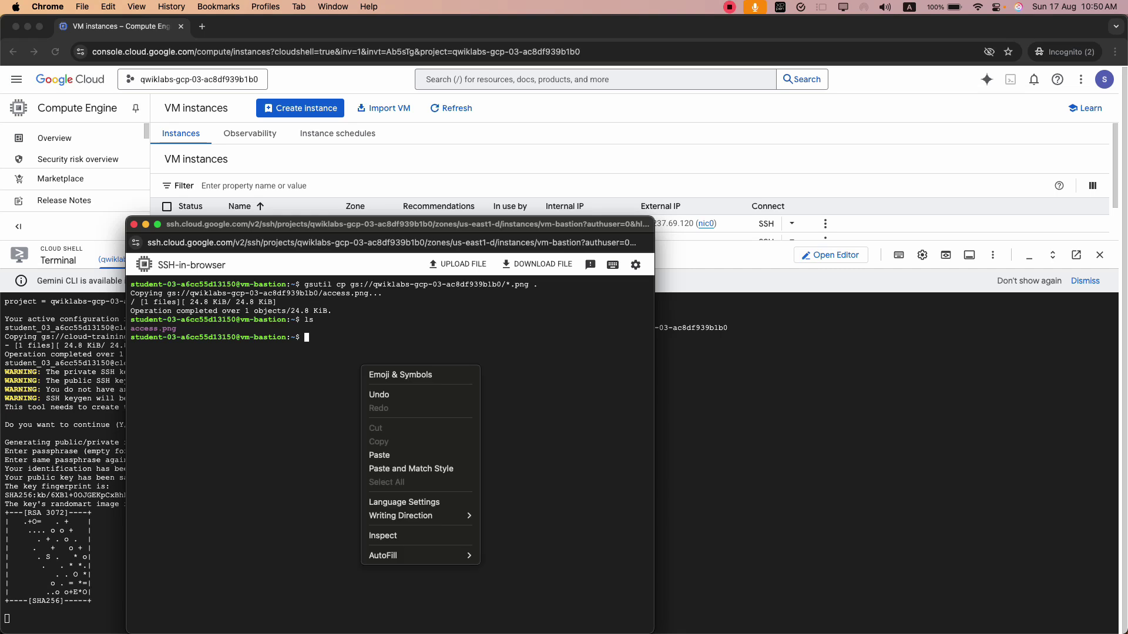
{"action": "left_click", "coordinate": [380, 455]}
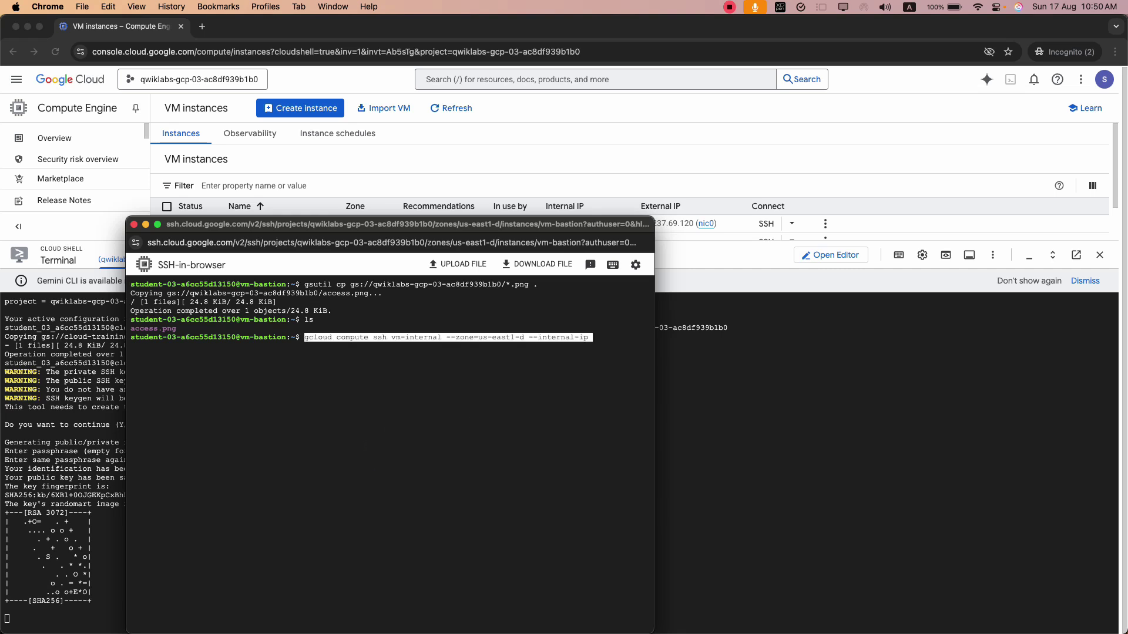
{"action": "left_click", "coordinate": [261, 407]}
{"action": "key", "text": "Return"}
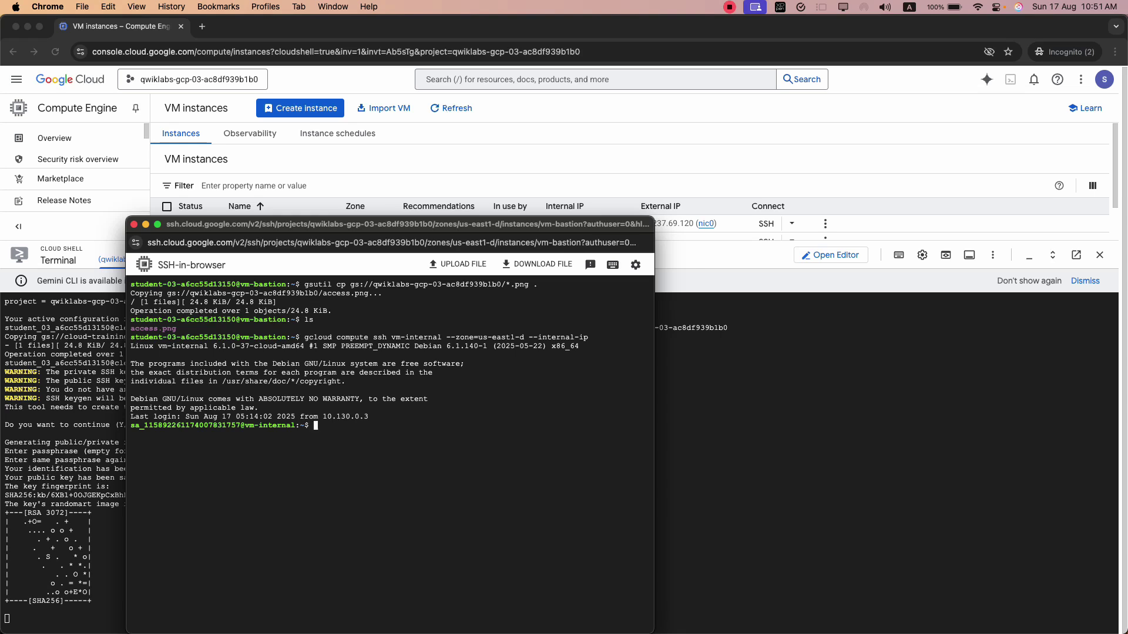
- Copy the lab's gsutil command for copying the image to vm-internal
{"action": "key", "text": "super+grave"}
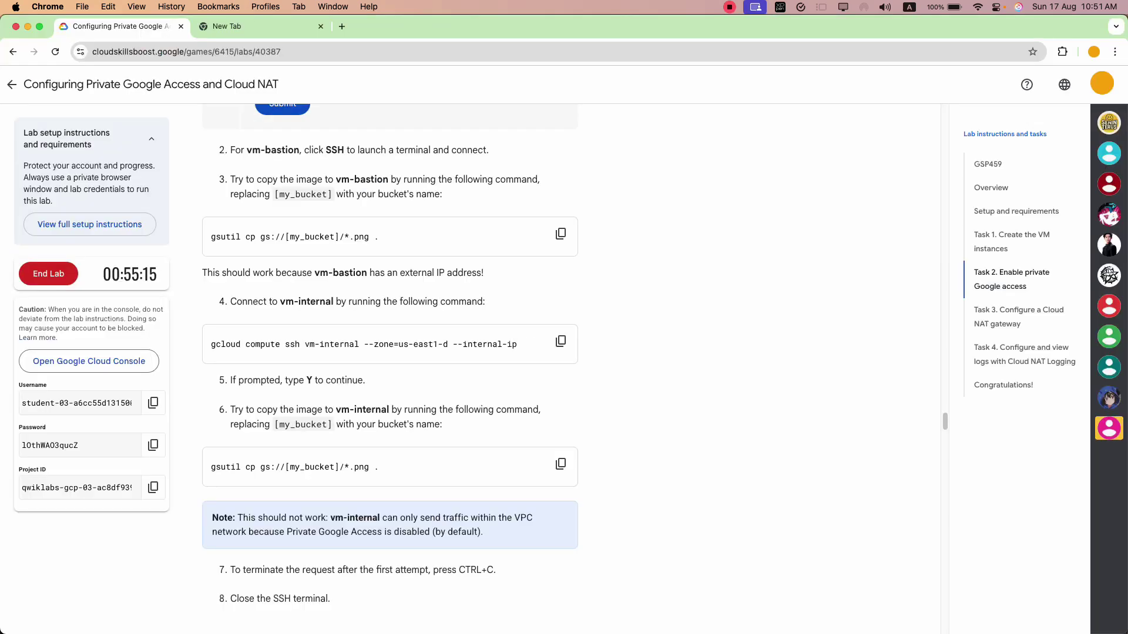
{"action": "left_click", "coordinate": [361, 437]}
{"action": "scroll", "coordinate": [389, 369], "scroll_direction": "down", "scroll_amount": 4}
{"action": "scroll", "coordinate": [390, 369], "scroll_direction": "up", "scroll_amount": 2}
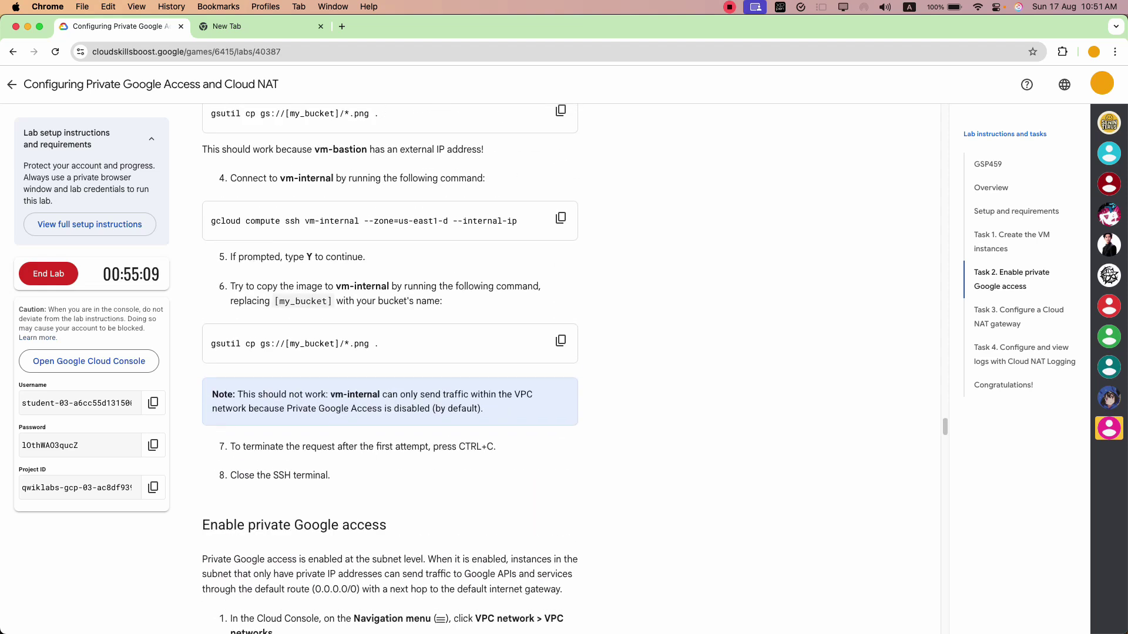
{"action": "key", "text": "super+grave"}
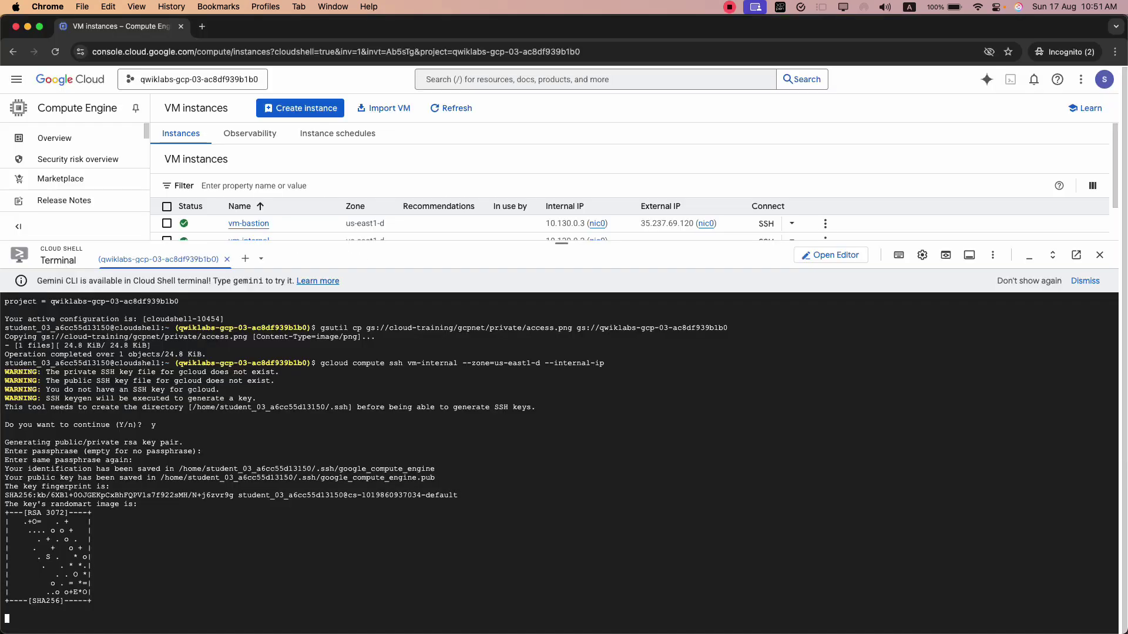
{"action": "key", "text": "super+grave"}
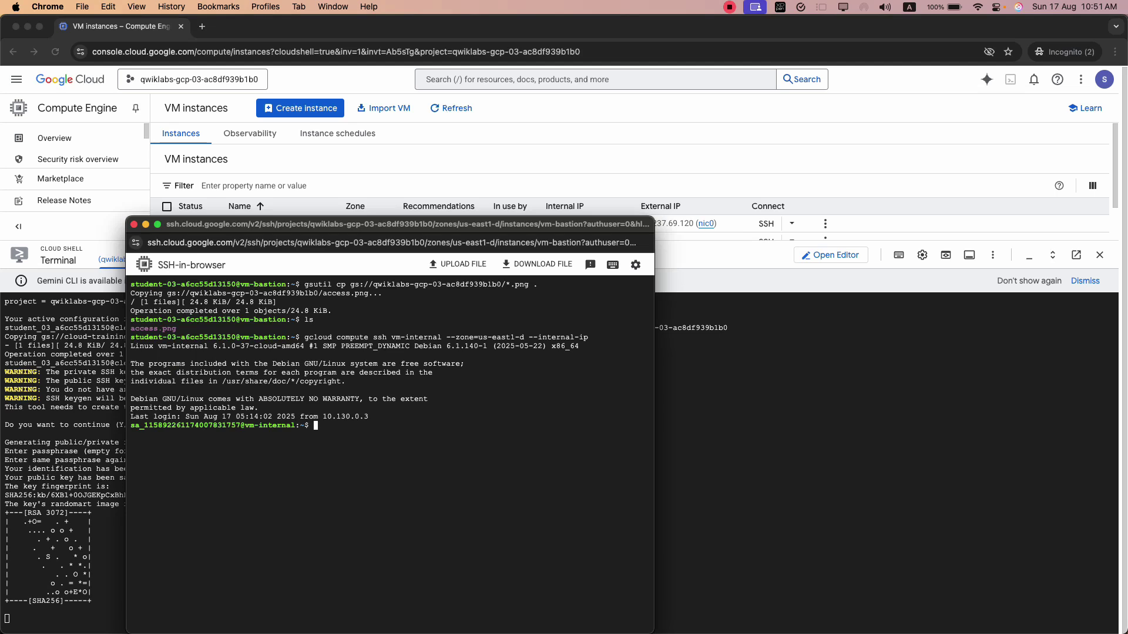
{"action": "key", "text": "super+grave"}
{"action": "left_click", "coordinate": [561, 341]}
- Run gsutil cp gs://[my_bucket]/*.png . in the vm-internal SSH session
{"action": "key", "text": "super+grave"}
{"action": "right_click", "coordinate": [507, 398]}
{"action": "left_click", "coordinate": [421, 398]}
{"action": "right_click", "coordinate": [416, 430]}
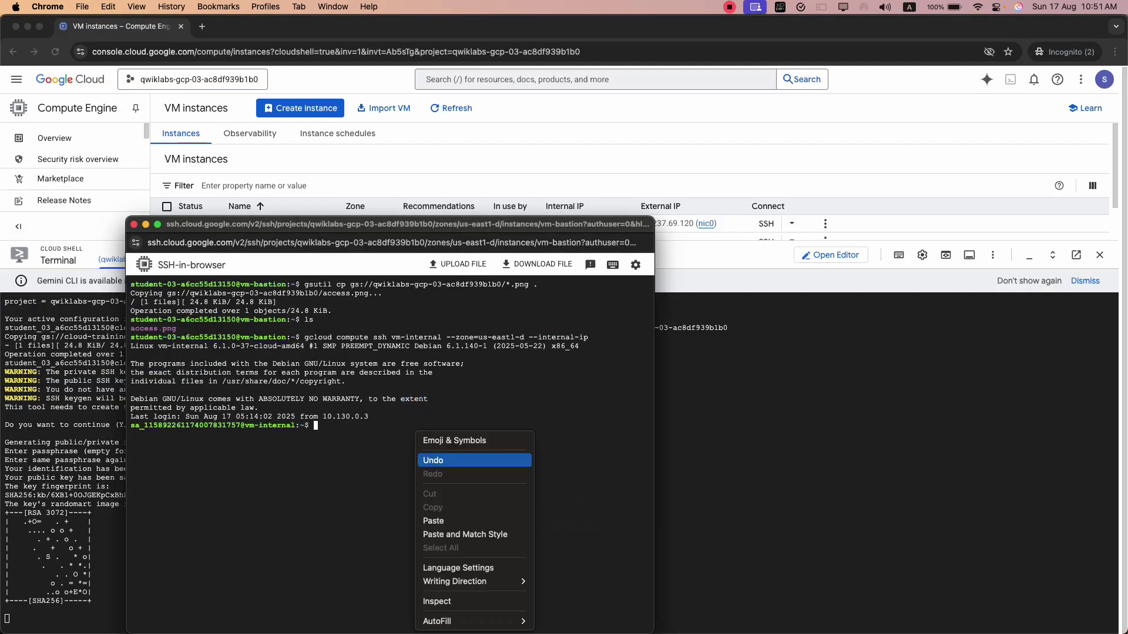
{"action": "left_click", "coordinate": [438, 519]}
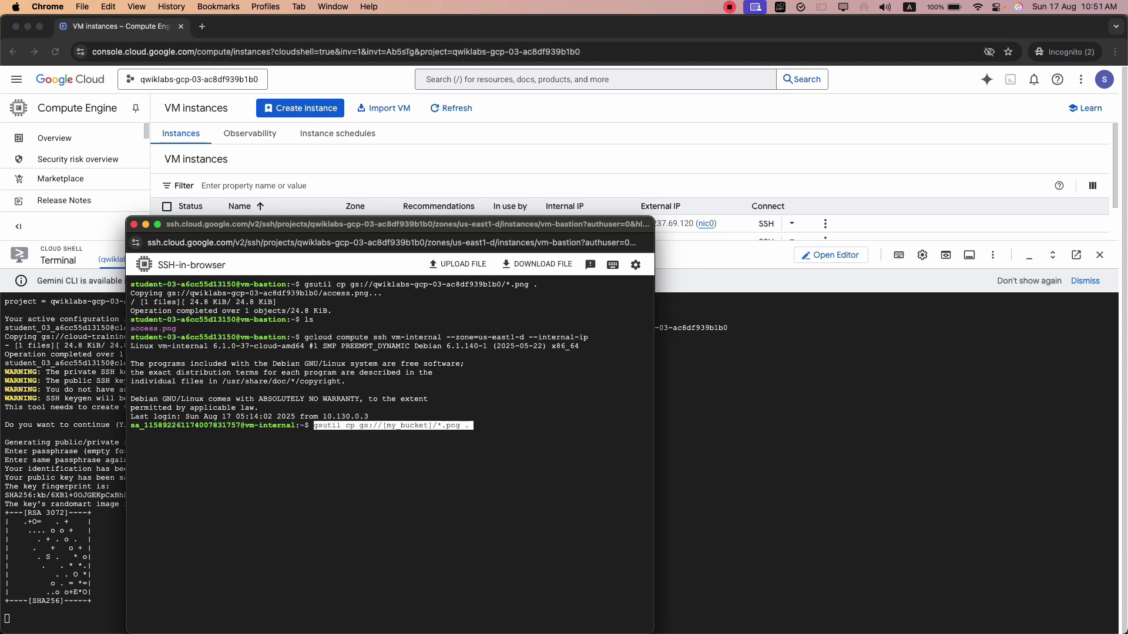
{"action": "key", "text": "Return"}
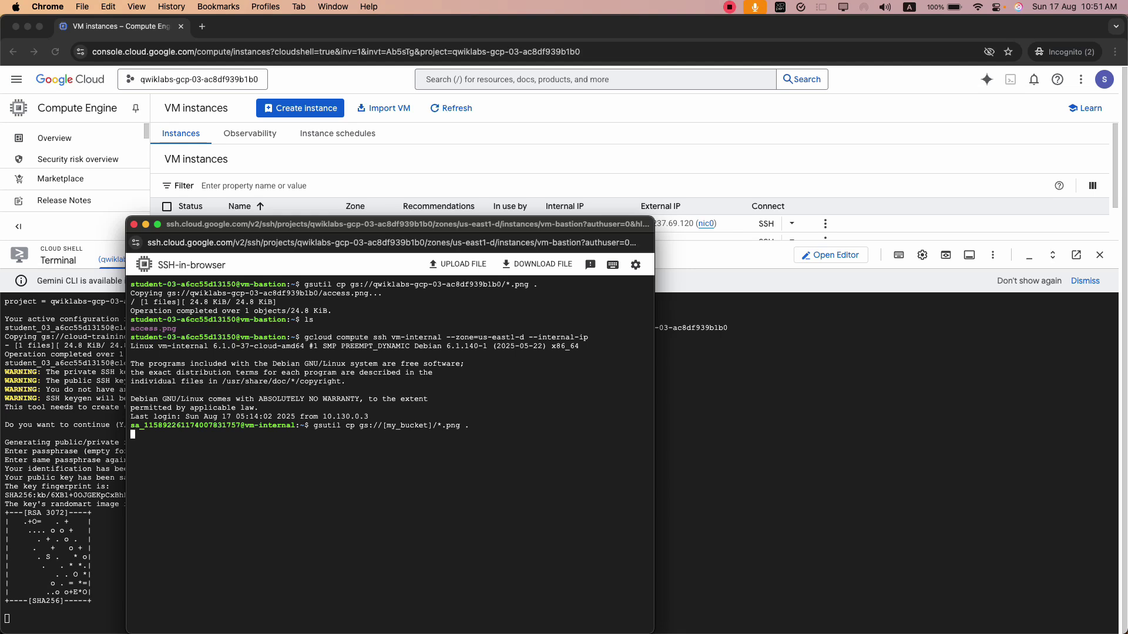
- Submit vm-bastion as the lab quiz answer for which VM instance can access the bucket image
{"action": "key", "text": "super+grave"}
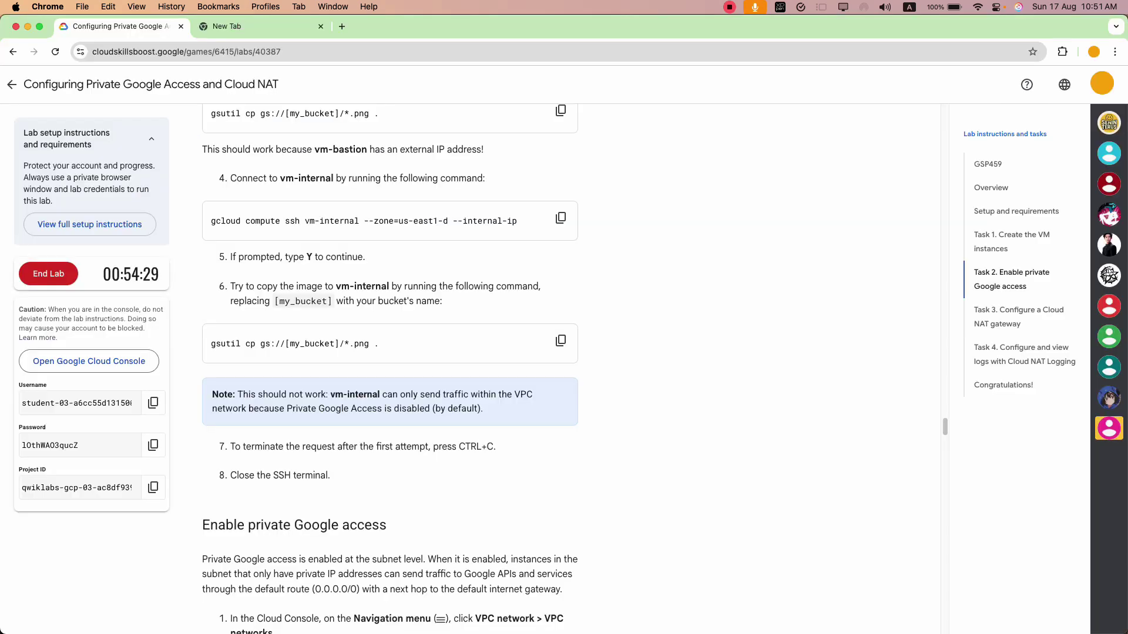
{"action": "scroll", "coordinate": [274, 383], "scroll_direction": "up", "scroll_amount": 8}
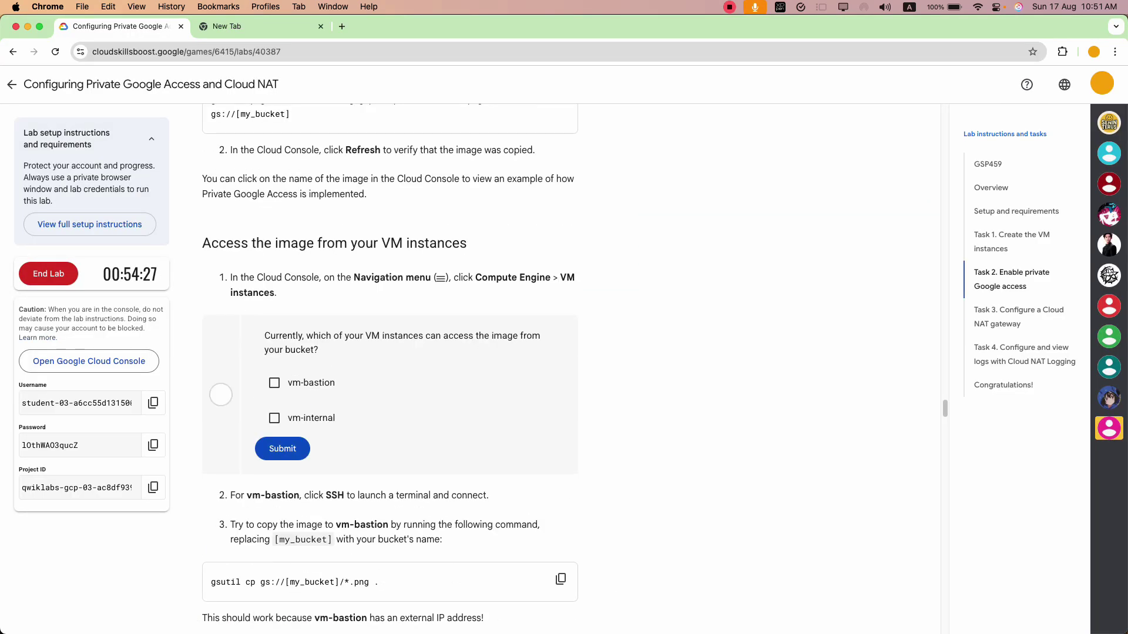
{"action": "left_click", "coordinate": [274, 382]}
{"action": "left_click", "coordinate": [279, 448]}
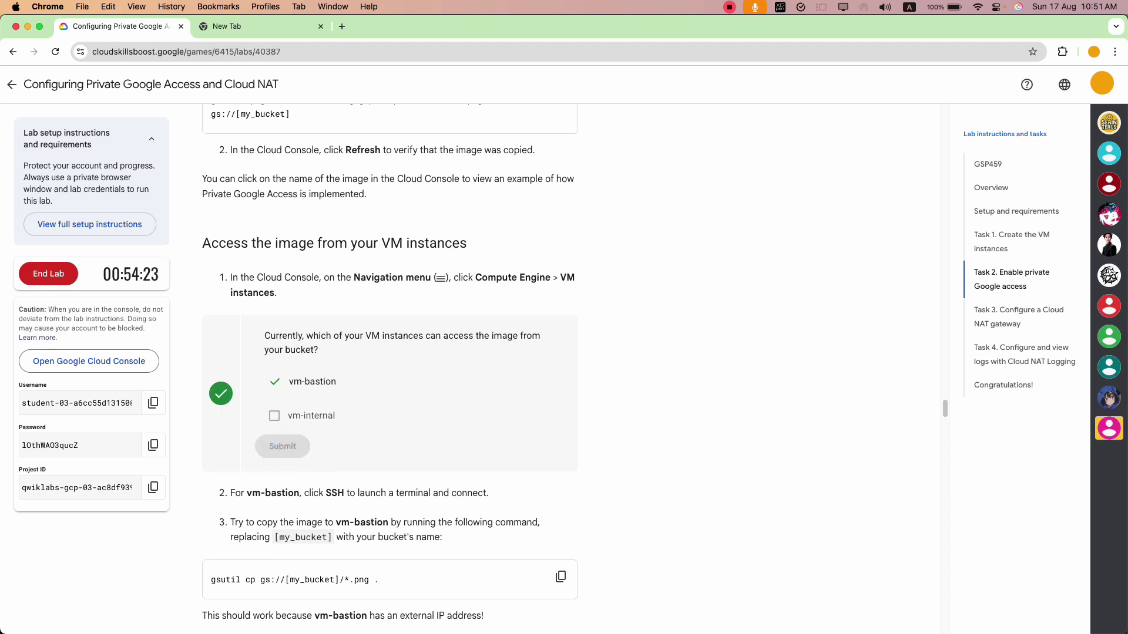
- Read through the lab's remaining Task 2 instructions, from terminating the copy request to the progress check
{"action": "scroll", "coordinate": [279, 447], "scroll_direction": "down", "scroll_amount": 10}
{"action": "scroll", "coordinate": [362, 428], "scroll_direction": "down", "scroll_amount": 4}
{"action": "scroll", "coordinate": [362, 429], "scroll_direction": "up", "scroll_amount": 8}
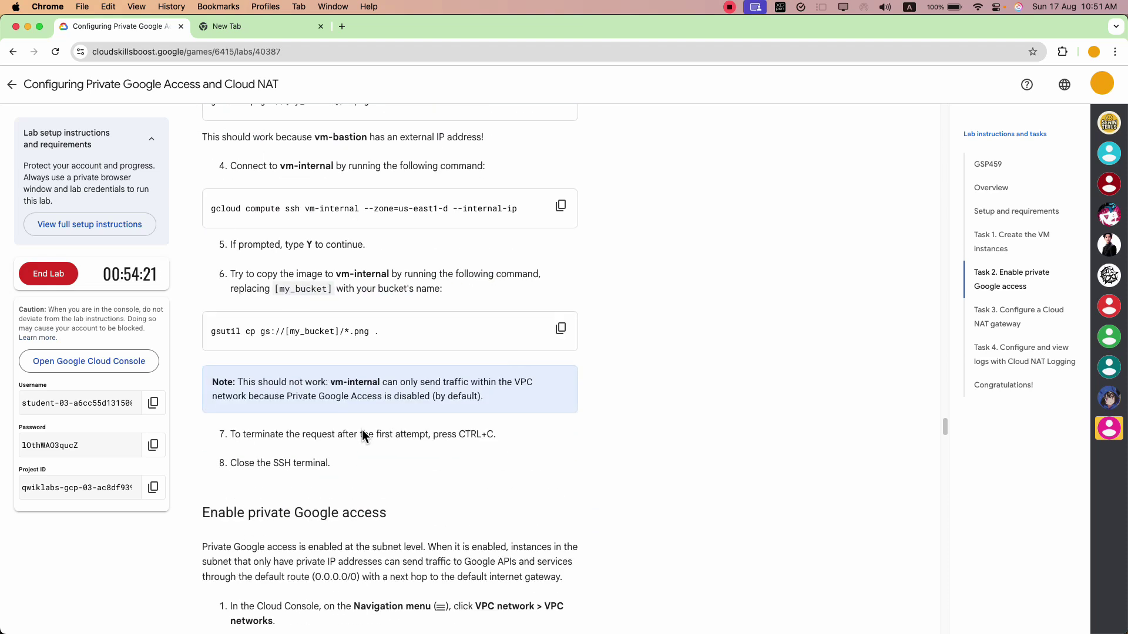
{"action": "scroll", "coordinate": [361, 428], "scroll_direction": "down", "scroll_amount": 4}
{"action": "scroll", "coordinate": [390, 364], "scroll_direction": "down", "scroll_amount": 2}
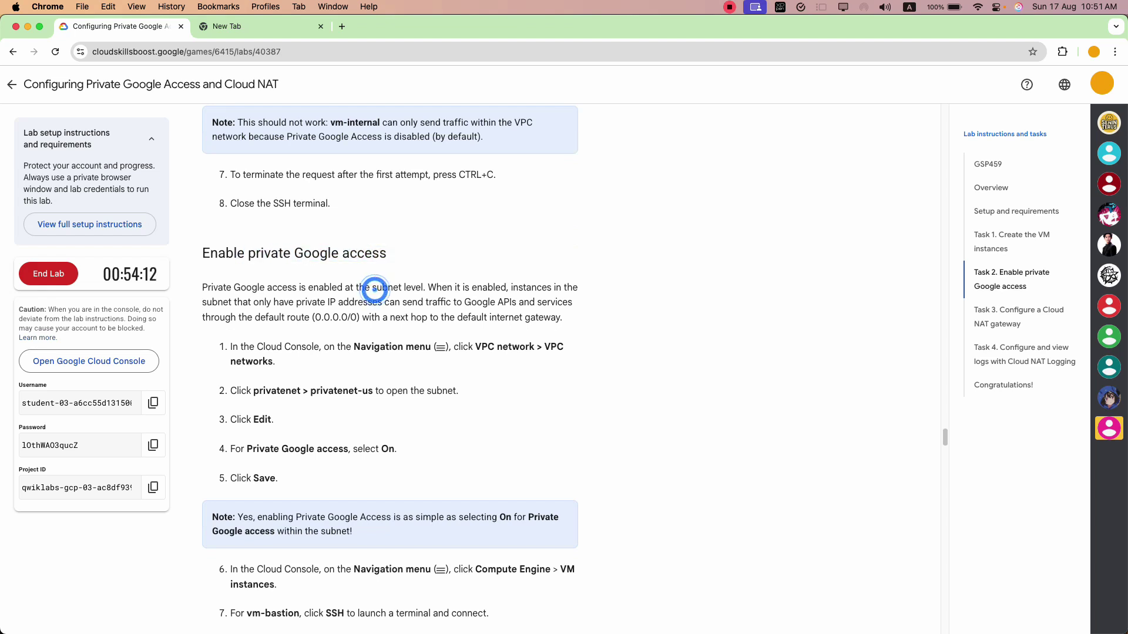
{"action": "left_click_drag", "start_coordinate": [379, 254], "coordinate": [206, 251]}
{"action": "left_click", "coordinate": [377, 254]}
{"action": "scroll", "coordinate": [378, 254], "scroll_direction": "down", "scroll_amount": 2}
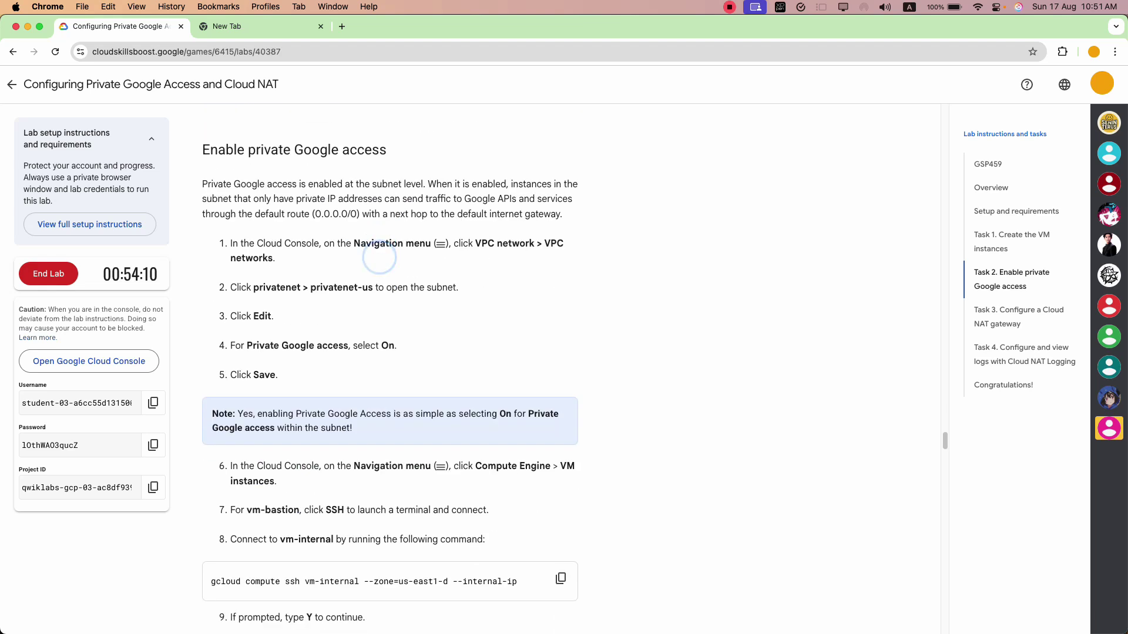
{"action": "scroll", "coordinate": [378, 255], "scroll_direction": "down", "scroll_amount": 8}
{"action": "left_click_drag", "start_coordinate": [379, 317], "coordinate": [302, 317]}
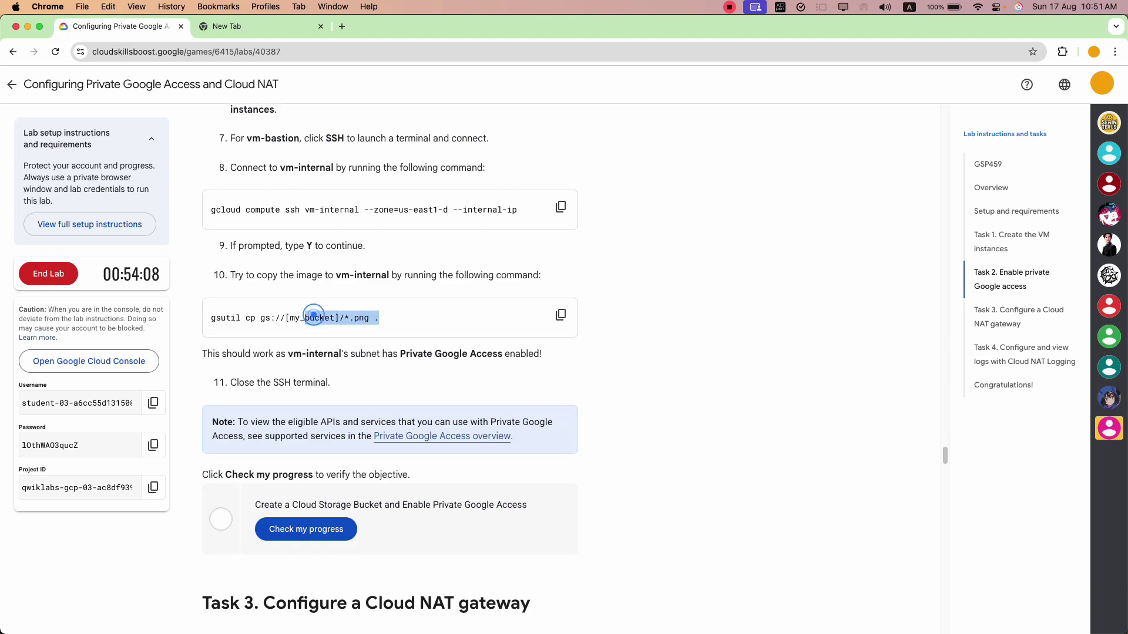
{"action": "scroll", "coordinate": [315, 317], "scroll_direction": "up", "scroll_amount": 7}
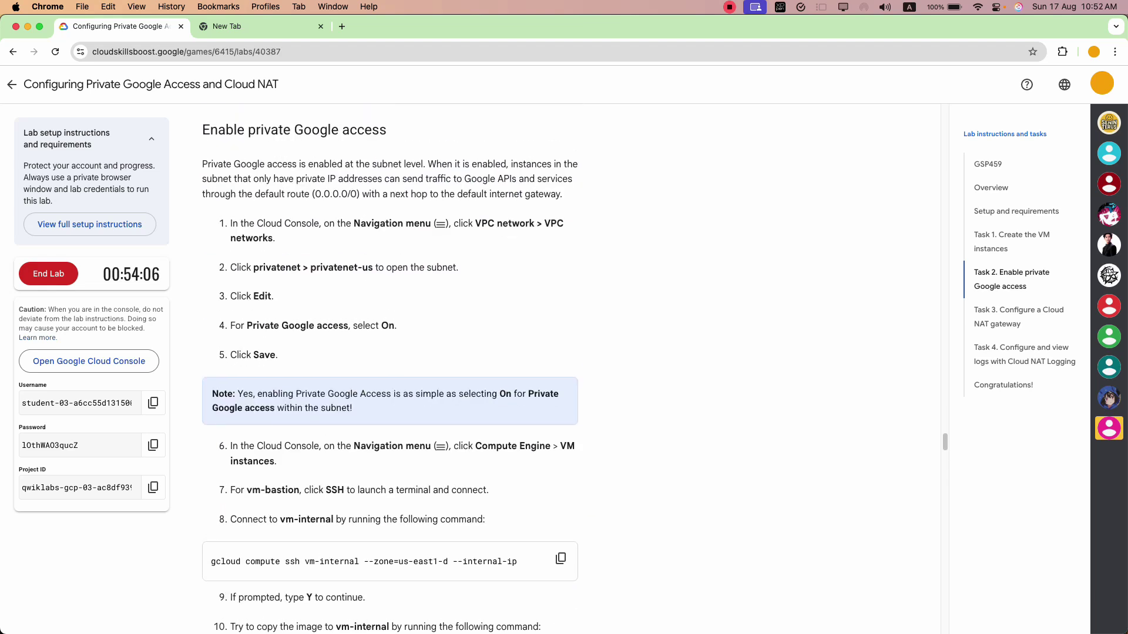
- Examine the lab's steps for turning on Private Google access for the privatenet-us subnet
{"action": "scroll", "coordinate": [365, 380], "scroll_direction": "up", "scroll_amount": 1}
{"action": "left_click_drag", "start_coordinate": [535, 242], "coordinate": [480, 241]}
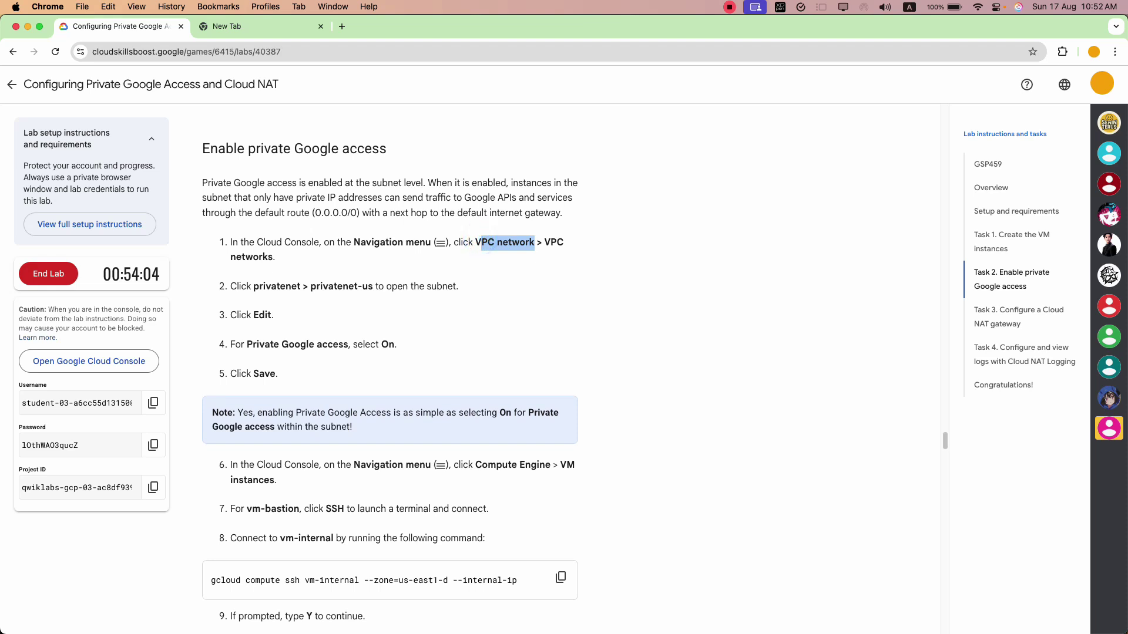
{"action": "left_click_drag", "start_coordinate": [342, 287], "coordinate": [315, 288]}
{"action": "left_click", "coordinate": [314, 287]}
{"action": "left_click", "coordinate": [355, 312]}
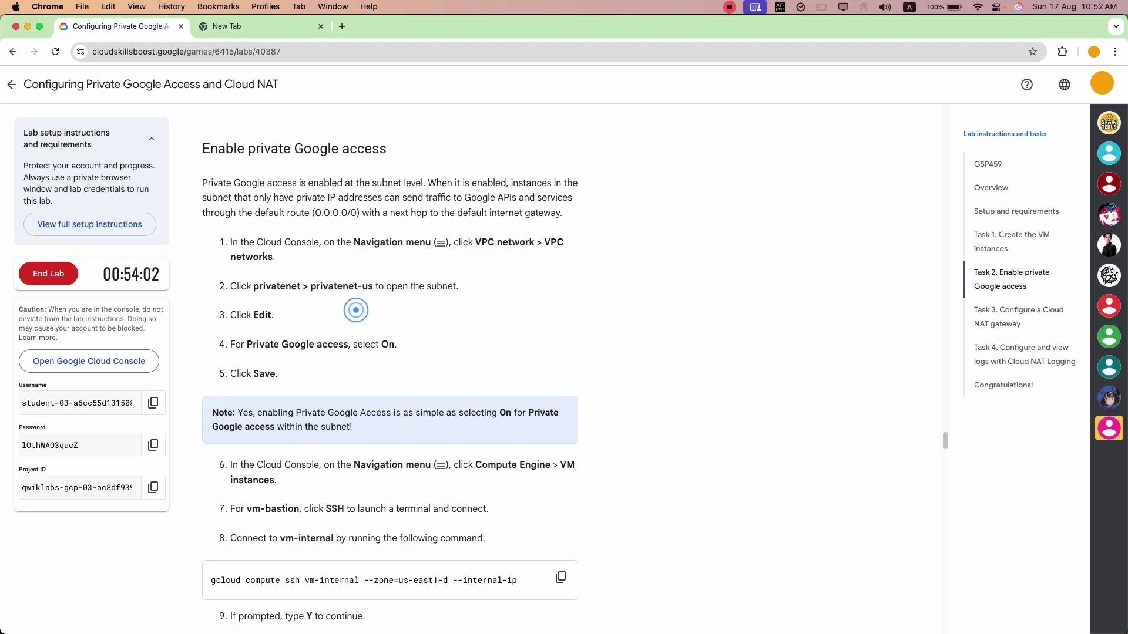
{"action": "left_click", "coordinate": [274, 312]}
{"action": "left_click", "coordinate": [247, 350]}
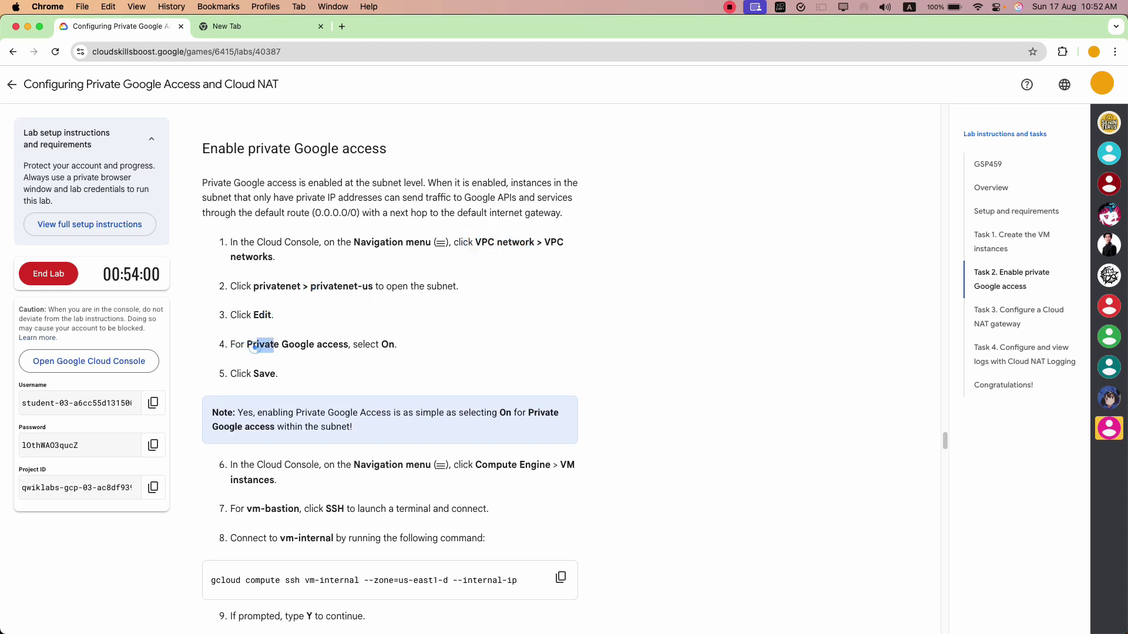
{"action": "left_click", "coordinate": [325, 355]}
{"action": "left_click_drag", "start_coordinate": [289, 345], "coordinate": [348, 345]}
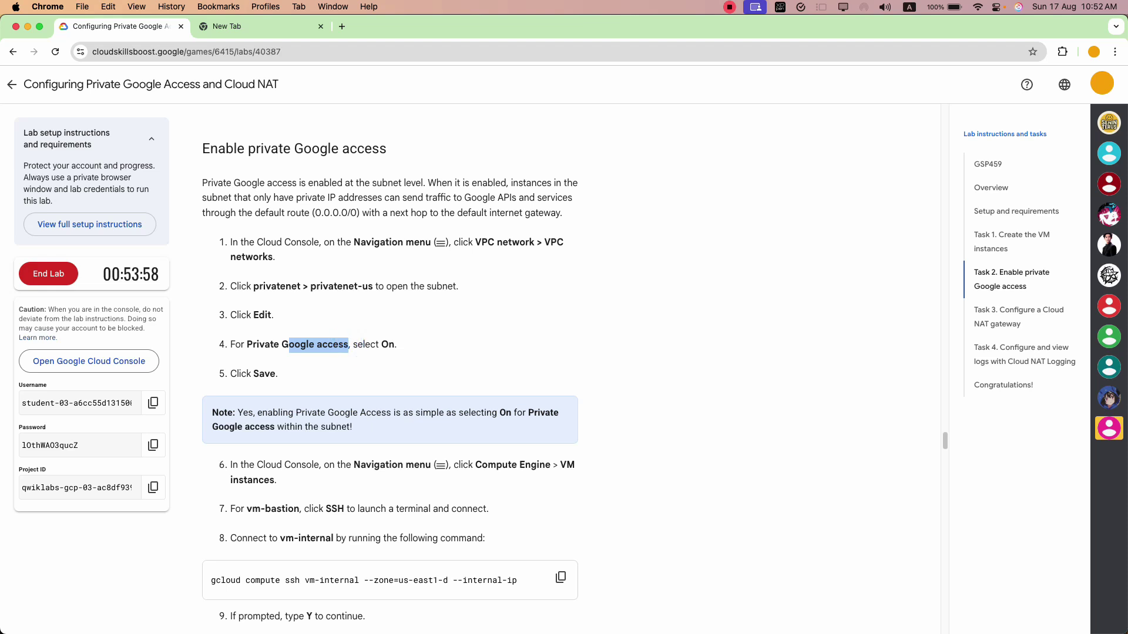
- In the Cloud Console, shrink the Cloud Shell terminal and open the privatenet network's details from VPC networks
{"action": "key", "text": "super+grave"}
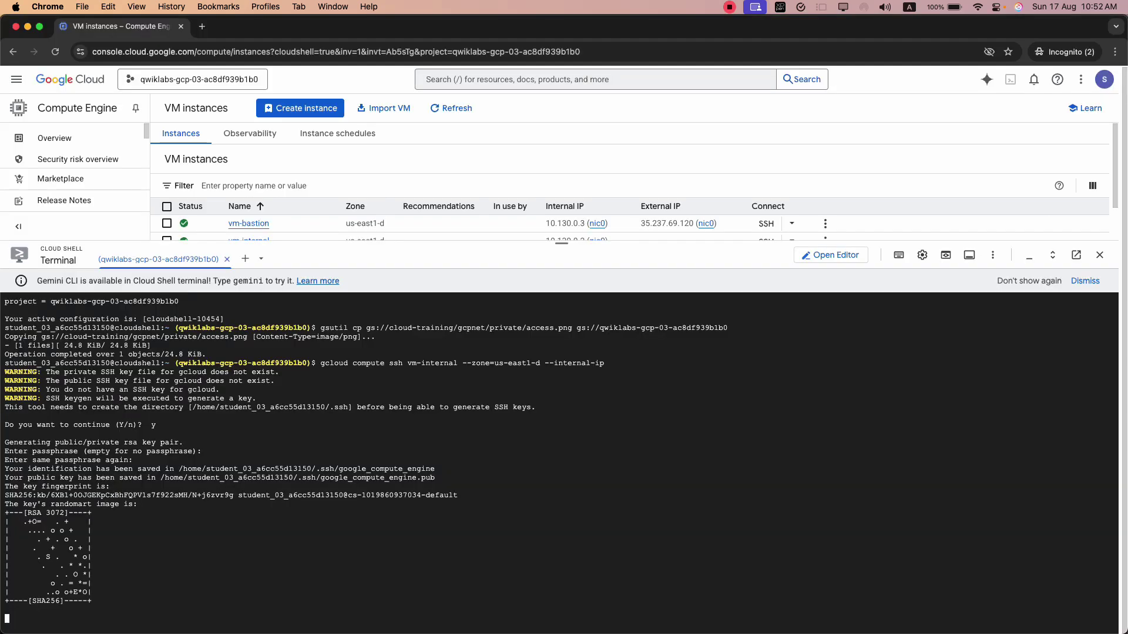
{"action": "left_click_drag", "start_coordinate": [268, 242], "coordinate": [267, 400]}
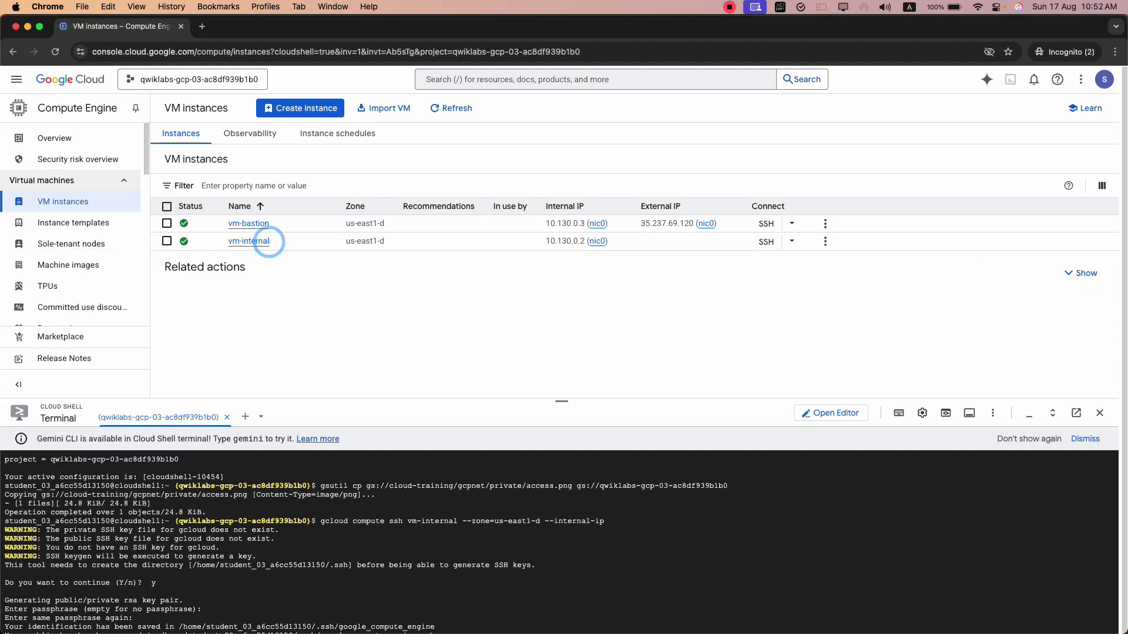
{"action": "left_click", "coordinate": [16, 79]}
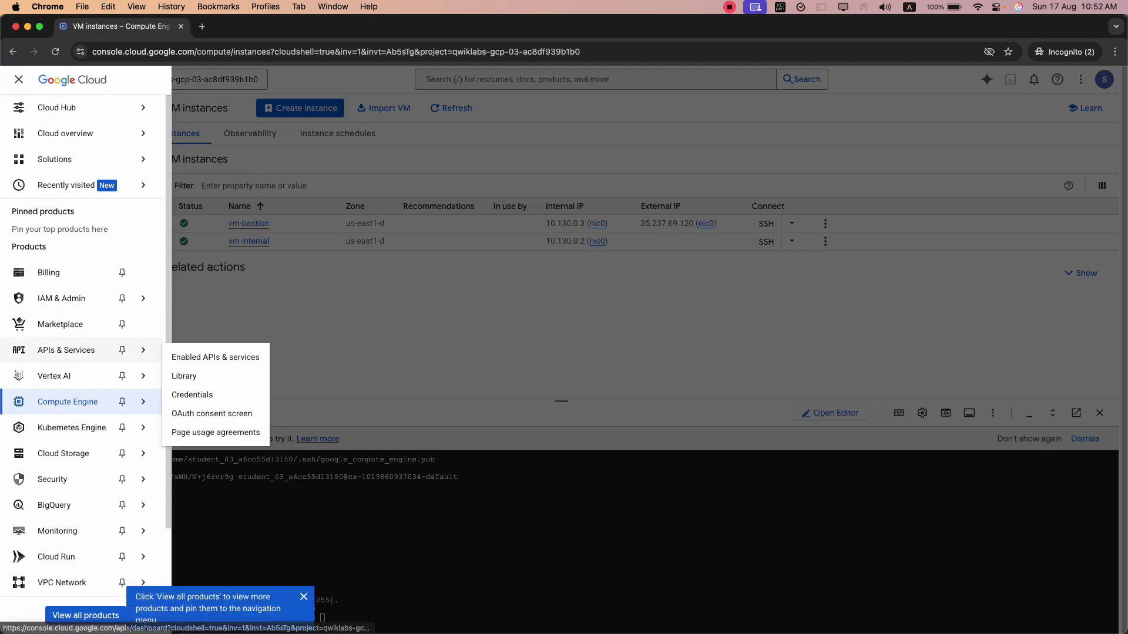
{"action": "mouse_move", "coordinate": [53, 479]}
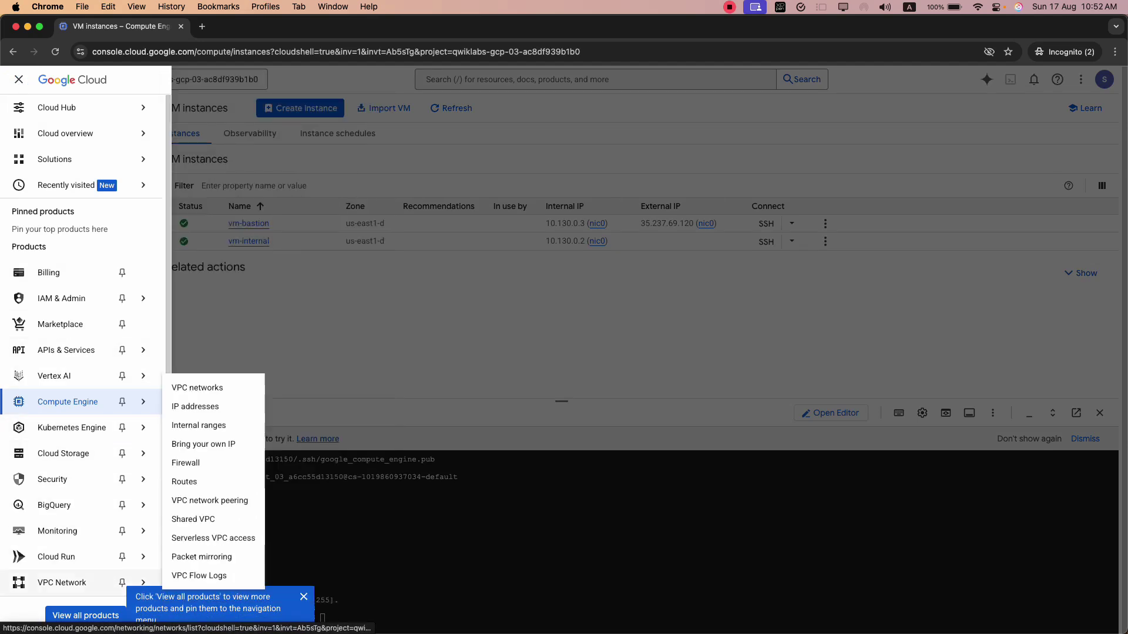
{"action": "scroll", "coordinate": [64, 581], "scroll_direction": "down", "scroll_amount": 2}
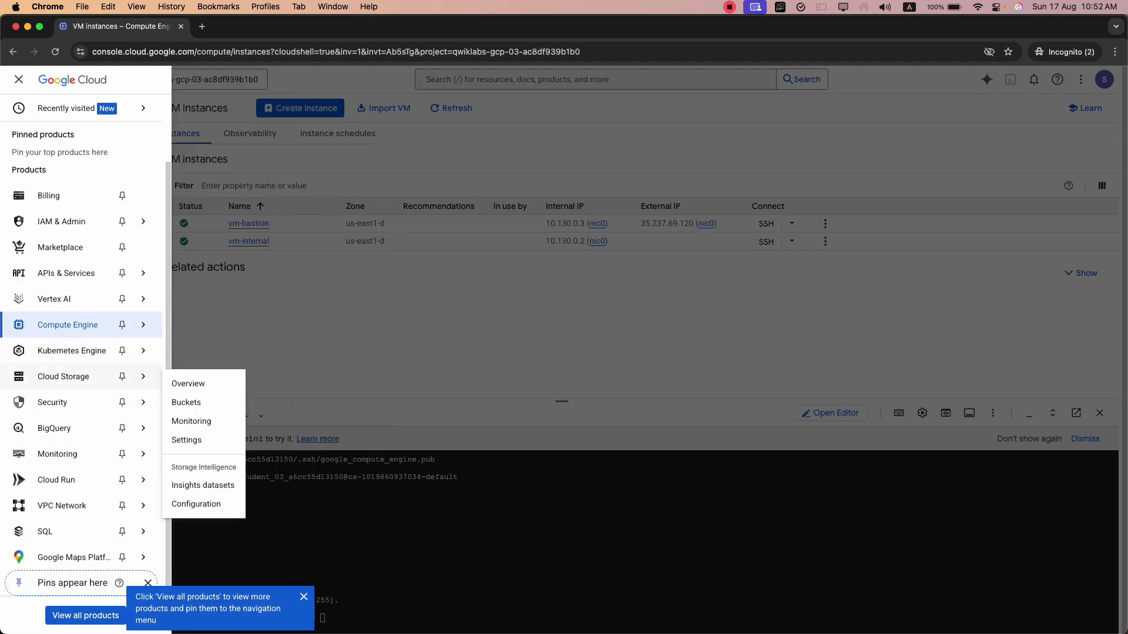
{"action": "mouse_move", "coordinate": [88, 376]}
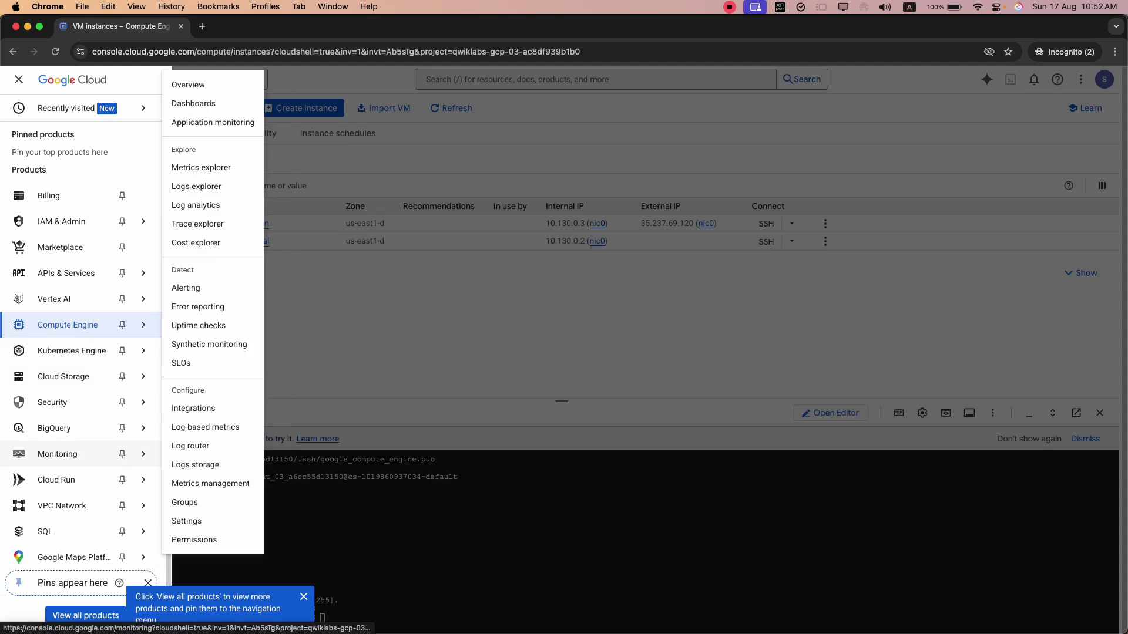
{"action": "mouse_move", "coordinate": [100, 506]}
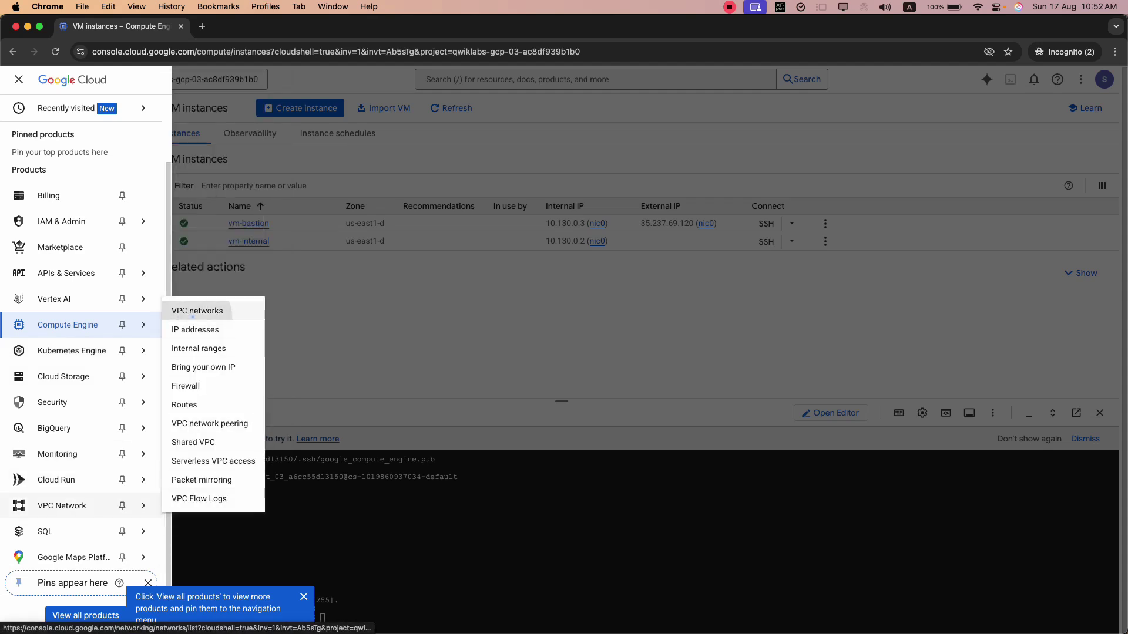
{"action": "left_click", "coordinate": [196, 311]}
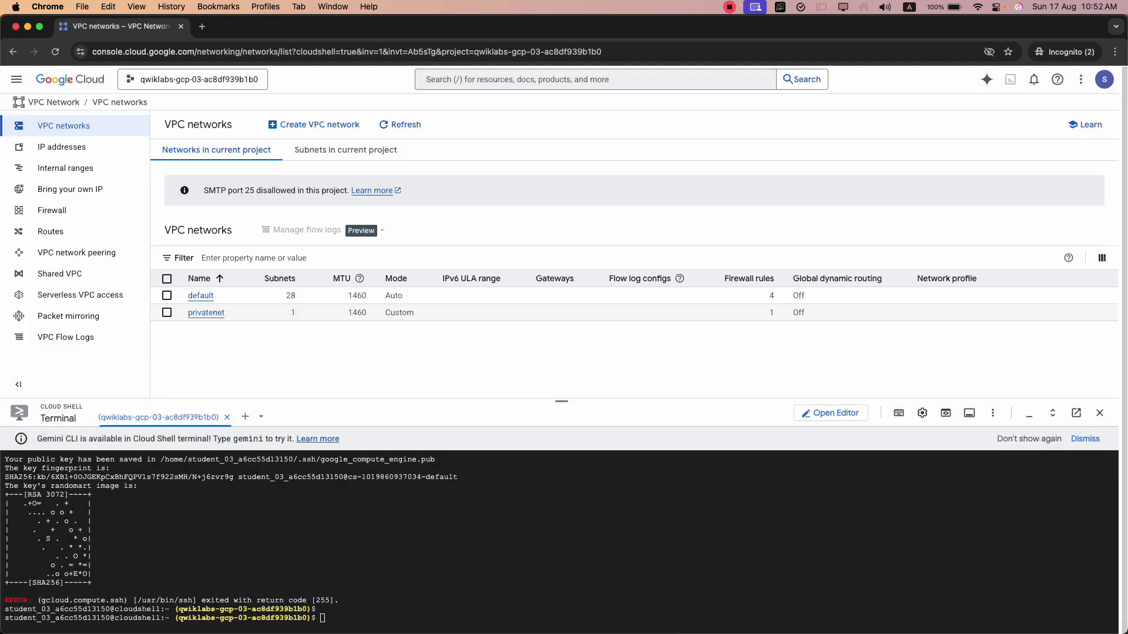
{"action": "left_click", "coordinate": [206, 313]}
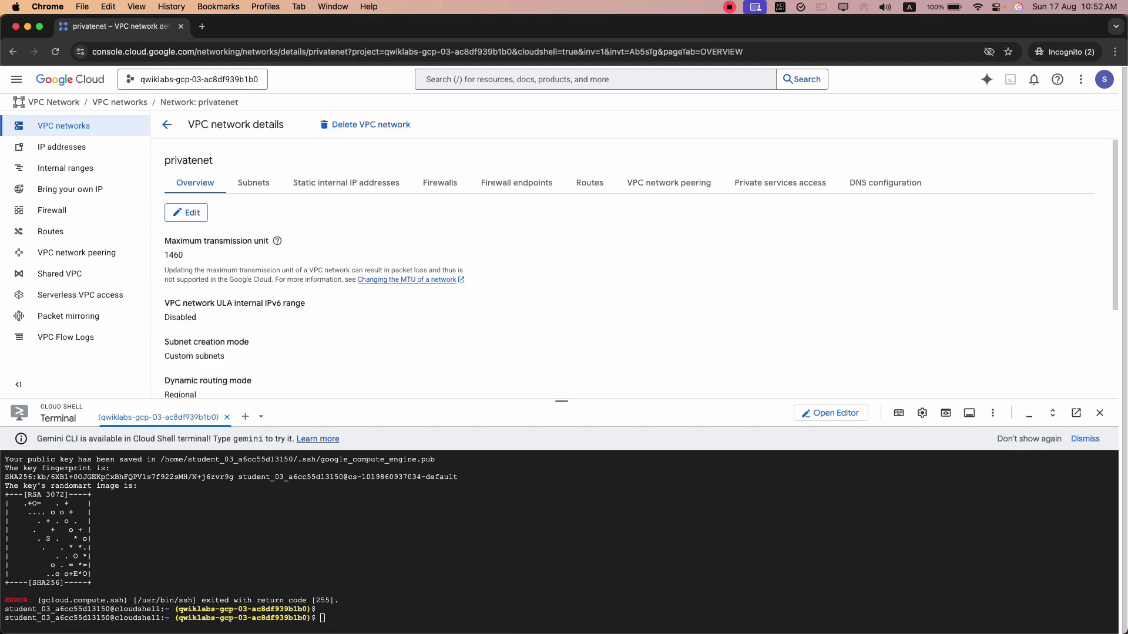
{"action": "scroll", "coordinate": [628, 265], "scroll_direction": "down", "scroll_amount": 3}
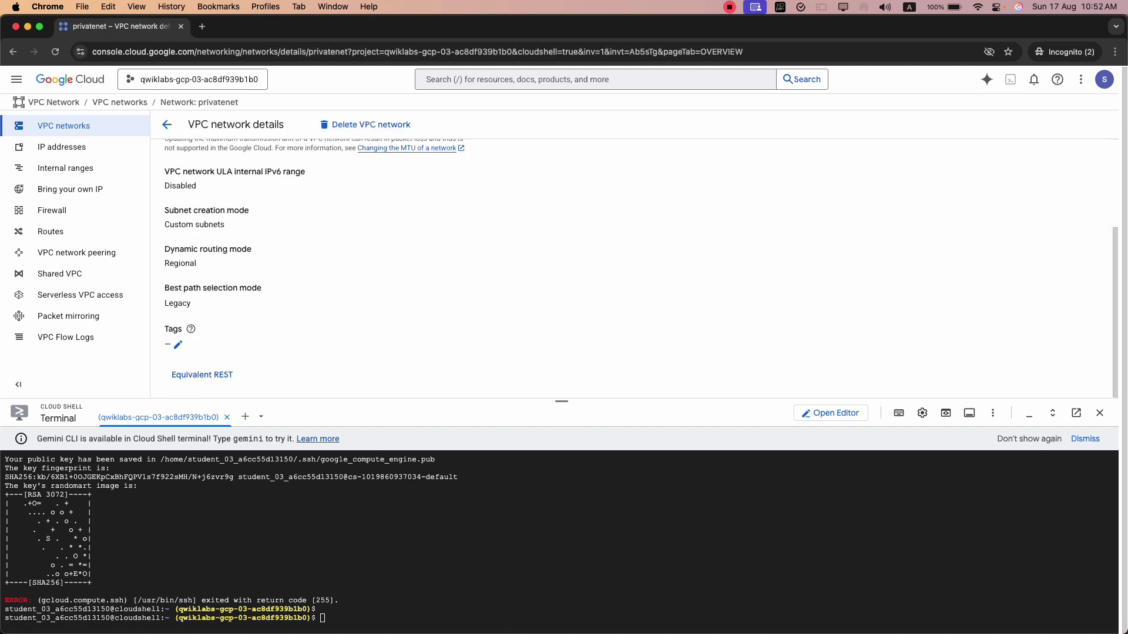
- Open the project's Firewall policies page
{"action": "left_click", "coordinate": [53, 210]}
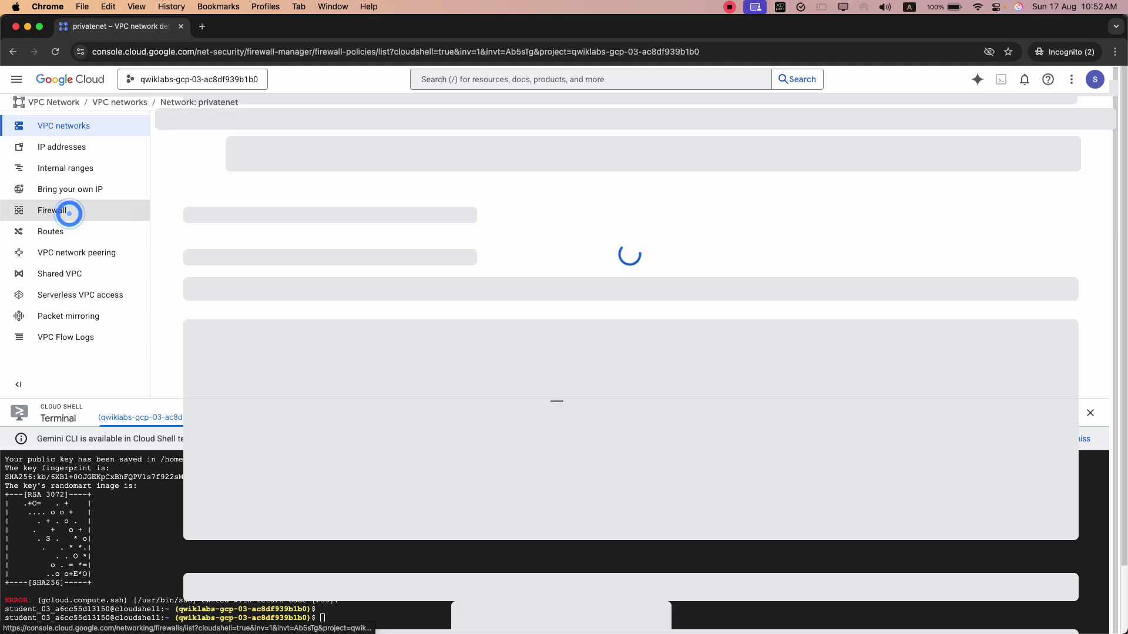
- Recheck the lab instructions for opening the privatenet-us subnet and enabling Private Google access
{"action": "key", "text": "super+grave"}
{"action": "key", "text": "super+grave"}
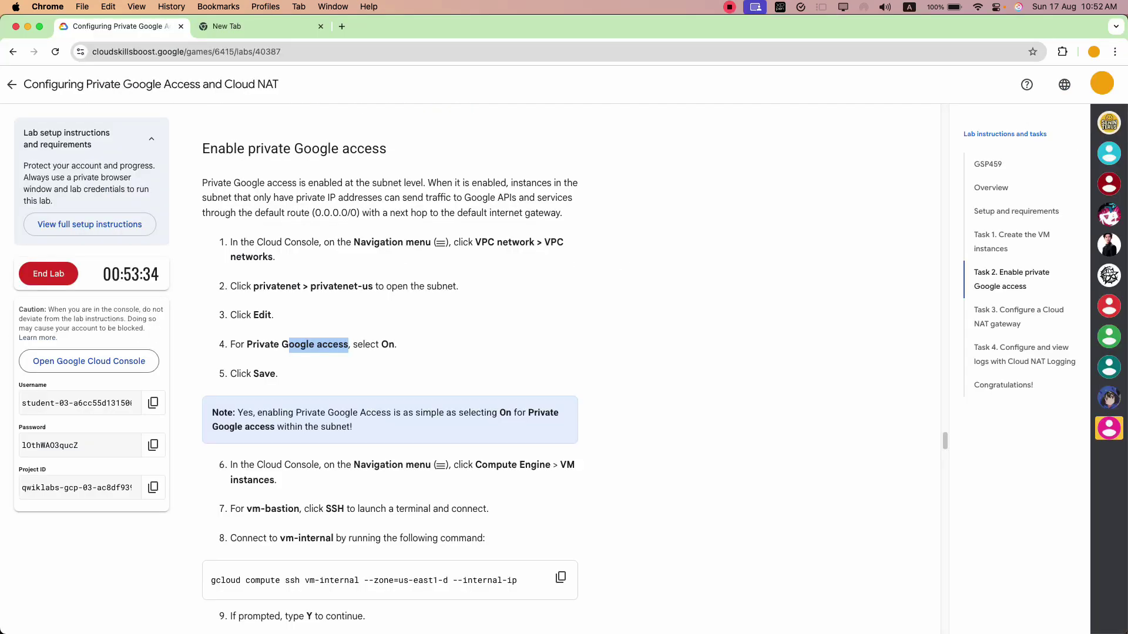
{"action": "scroll", "coordinate": [390, 368], "scroll_direction": "down", "scroll_amount": 10}
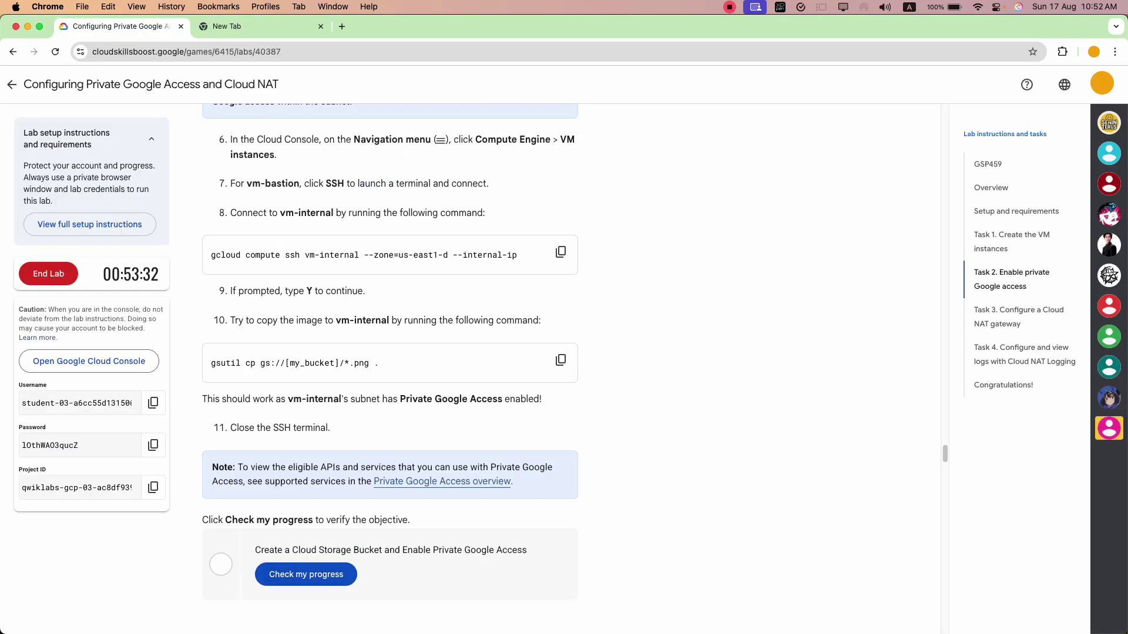
{"action": "scroll", "coordinate": [354, 375], "scroll_direction": "down", "scroll_amount": 12}
{"action": "scroll", "coordinate": [354, 375], "scroll_direction": "up", "scroll_amount": 20}
{"action": "scroll", "coordinate": [355, 376], "scroll_direction": "down", "scroll_amount": 5}
{"action": "left_click", "coordinate": [392, 344]}
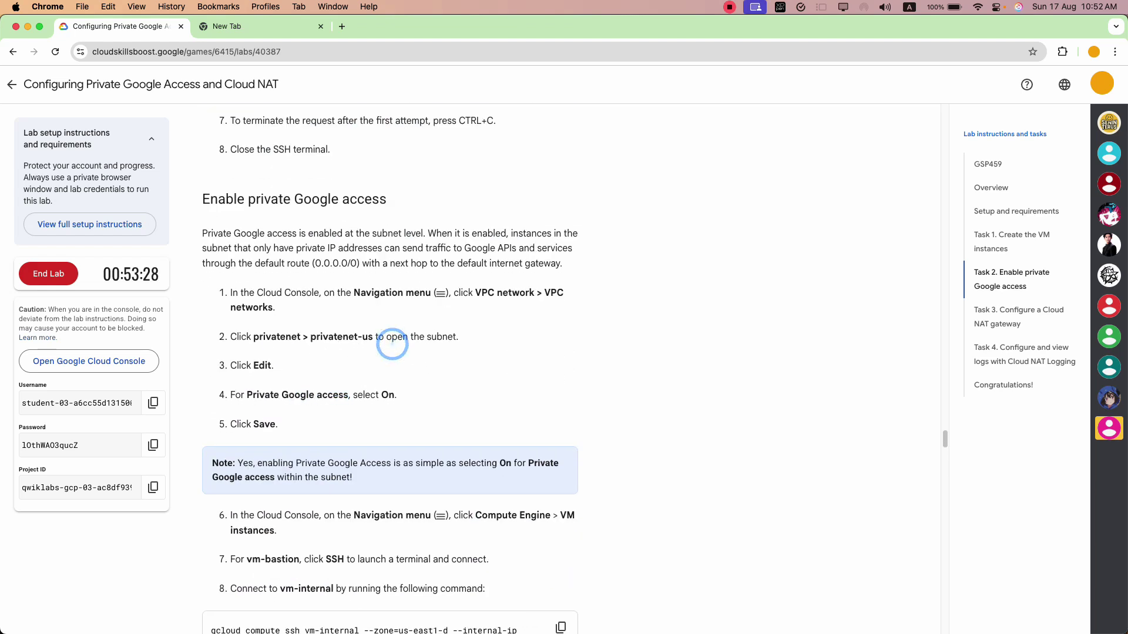
{"action": "scroll", "coordinate": [392, 344], "scroll_direction": "down", "scroll_amount": 1}
{"action": "left_click", "coordinate": [374, 359]}
- Return to the privatenet VPC network details in the Cloud Console
{"action": "key", "text": "super+grave"}
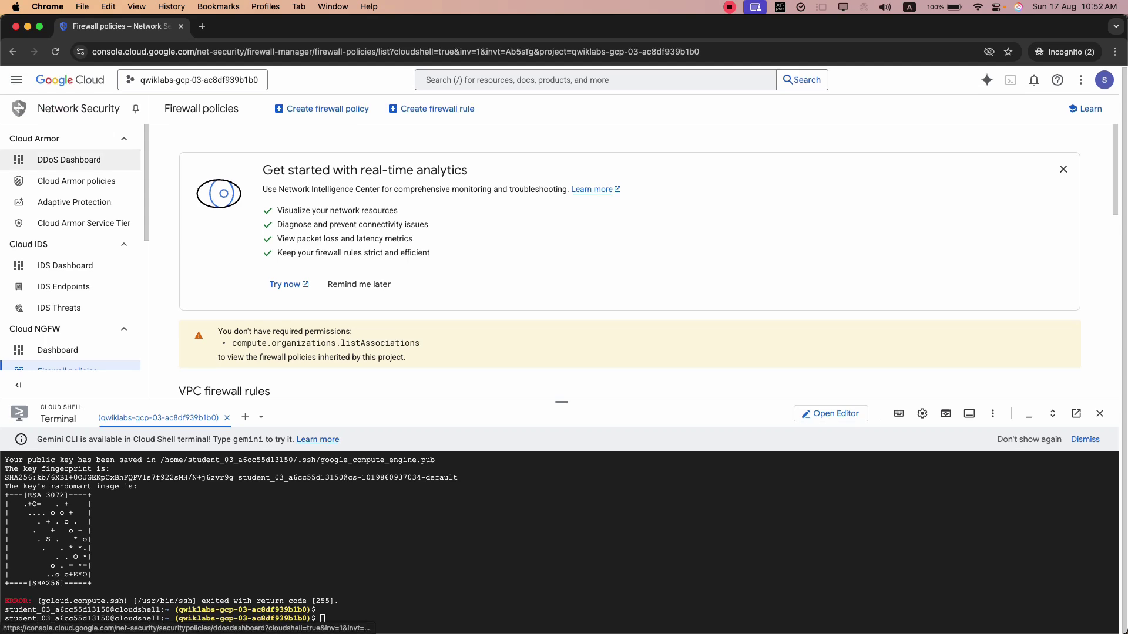
{"action": "left_click", "coordinate": [18, 58]}
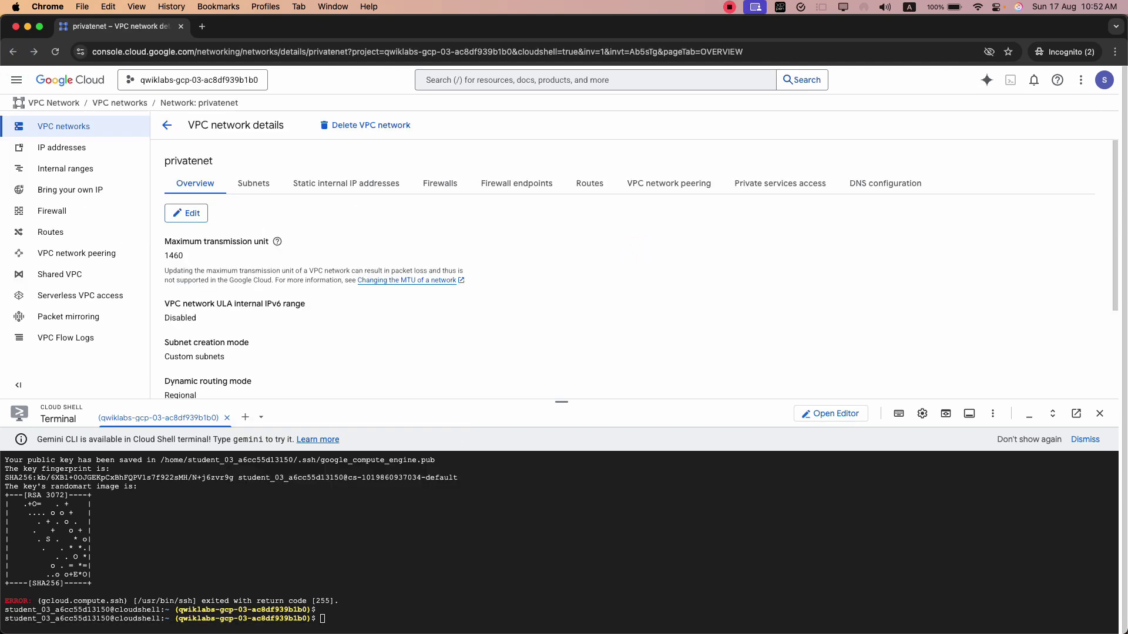
- Open the privatenet network for editing and look through its settings for Private Google Access
{"action": "left_click", "coordinate": [179, 213]}
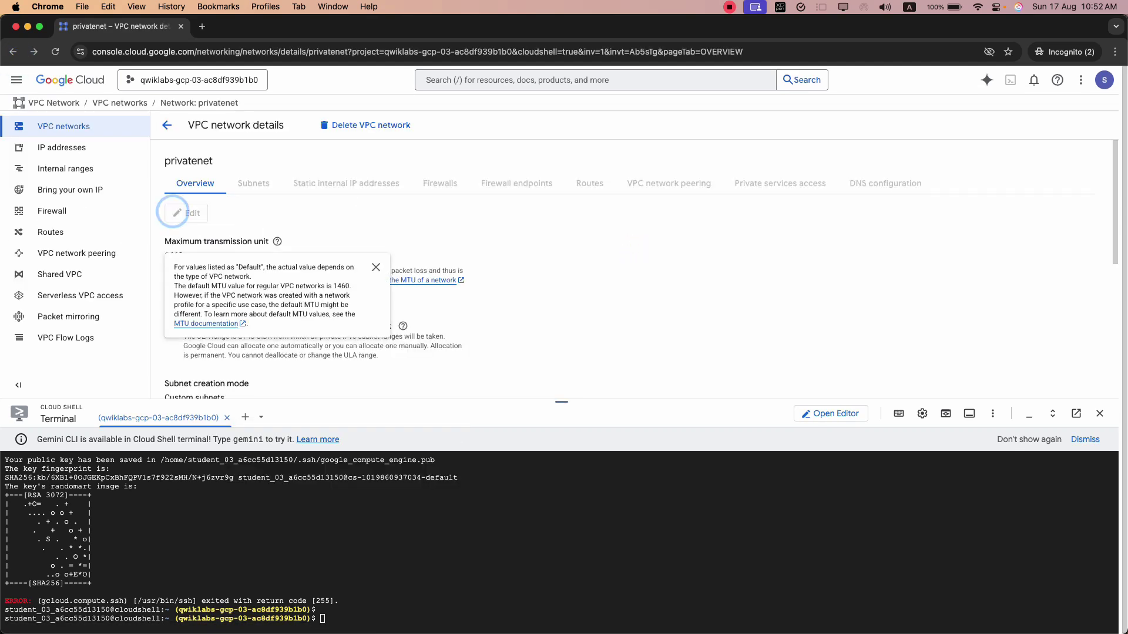
{"action": "scroll", "coordinate": [277, 241], "scroll_direction": "down", "scroll_amount": 3}
{"action": "scroll", "coordinate": [277, 242], "scroll_direction": "down", "scroll_amount": 4}
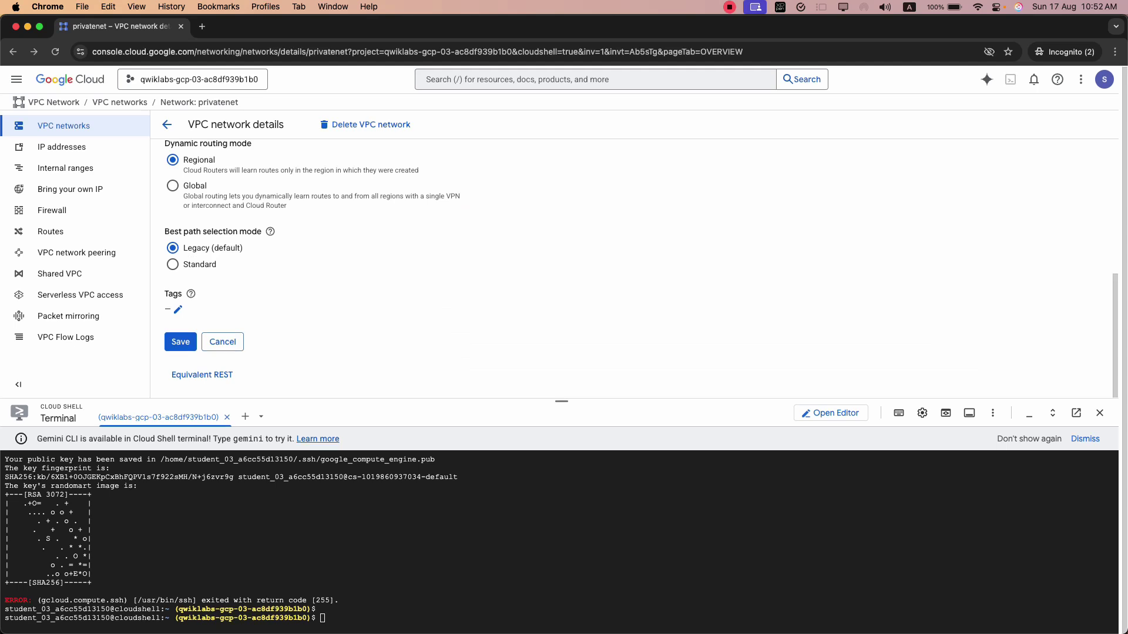
{"action": "scroll", "coordinate": [277, 241], "scroll_direction": "up", "scroll_amount": 8}
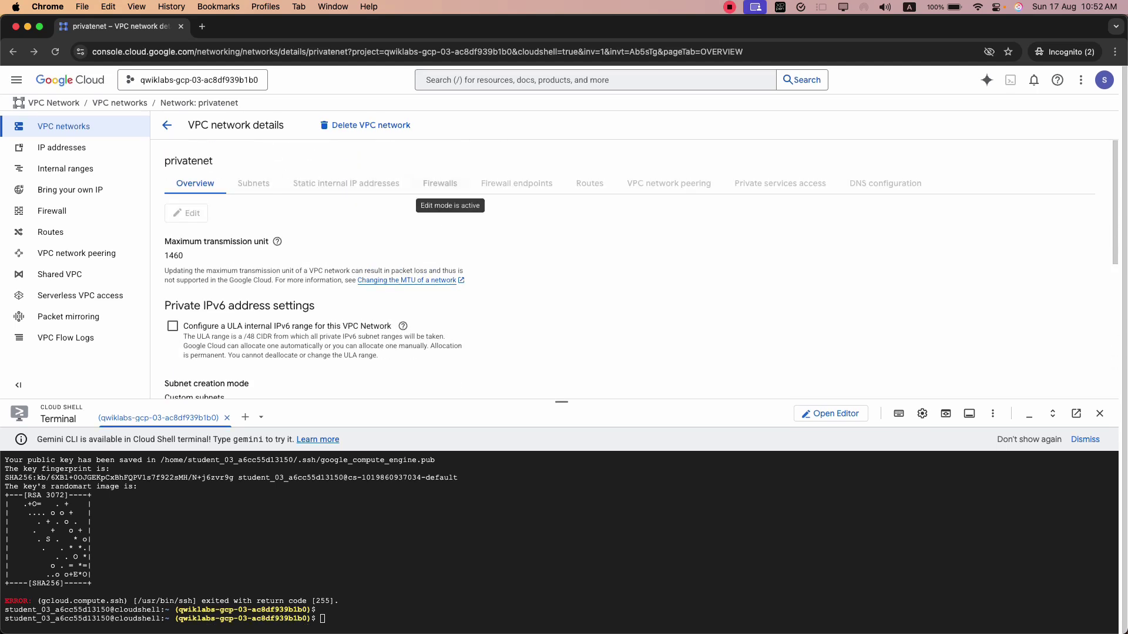
- Compare the lab's steps for reaching the privatenet-us subnet with the options in the privatenet network's edit form
{"action": "key", "text": "super+grave"}
{"action": "key", "text": "super+grave"}
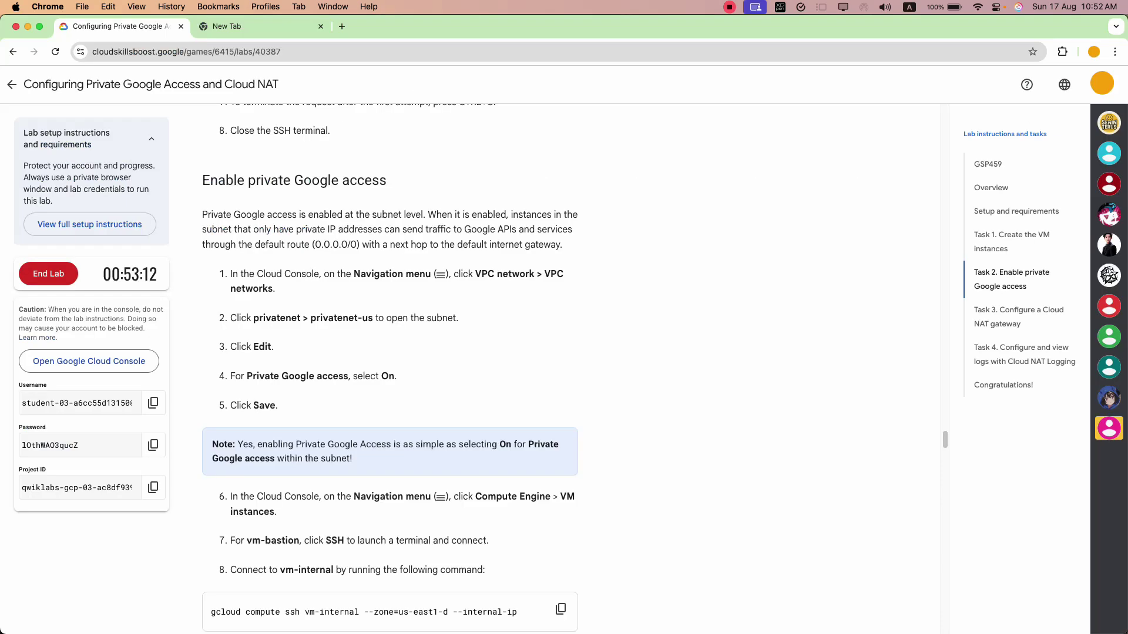
{"action": "left_click", "coordinate": [253, 320]}
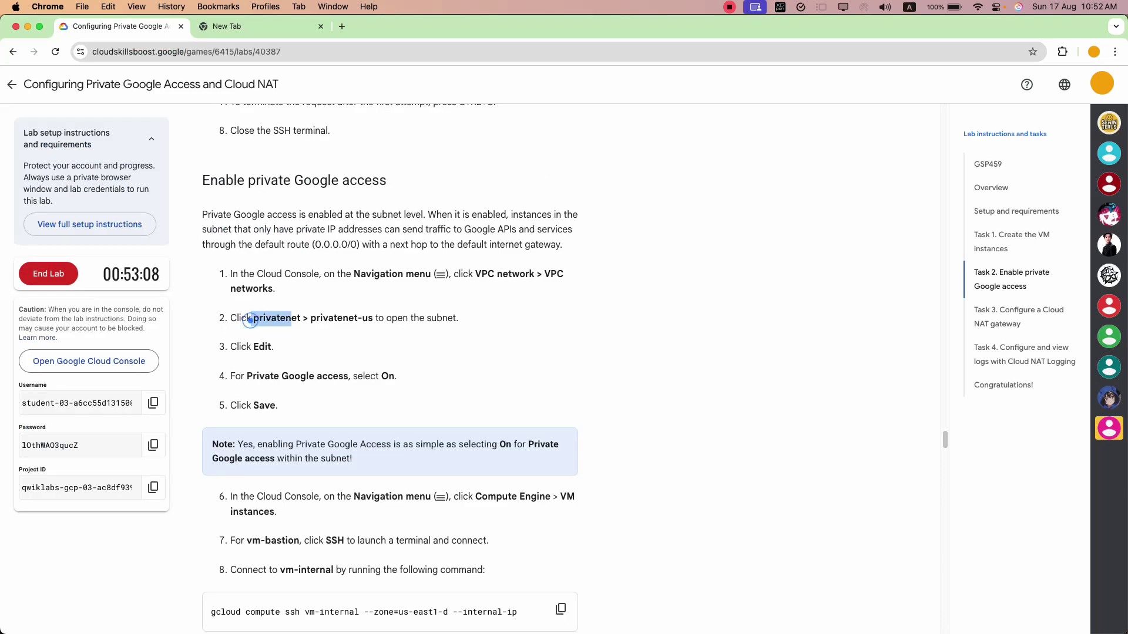
{"action": "left_click", "coordinate": [320, 320]}
{"action": "key", "text": "super+grave"}
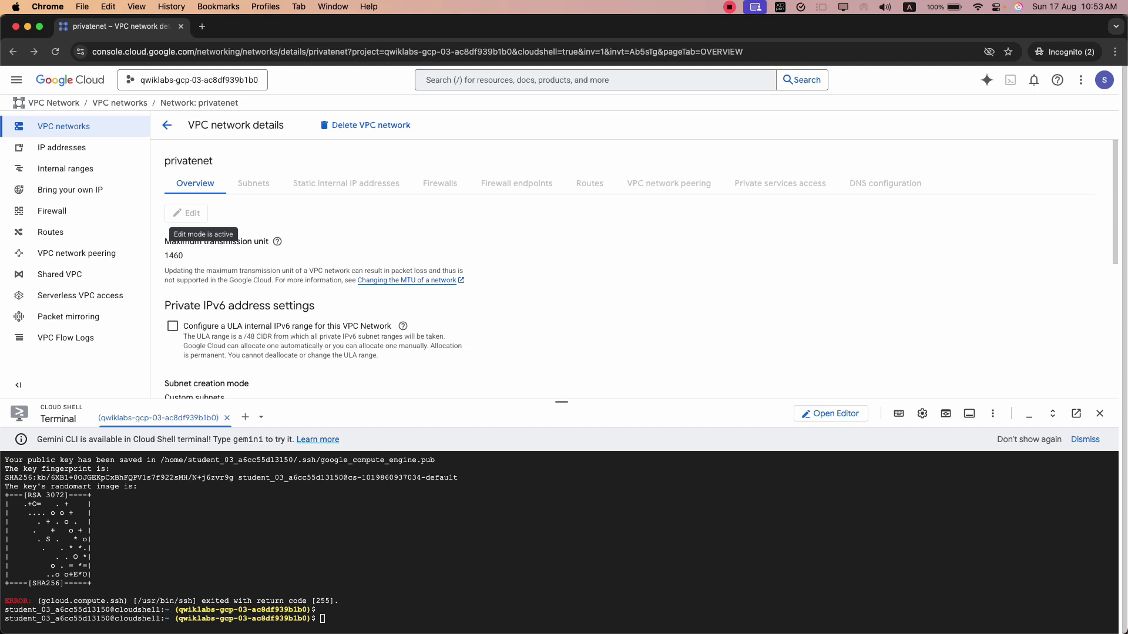
{"action": "left_click", "coordinate": [316, 250]}
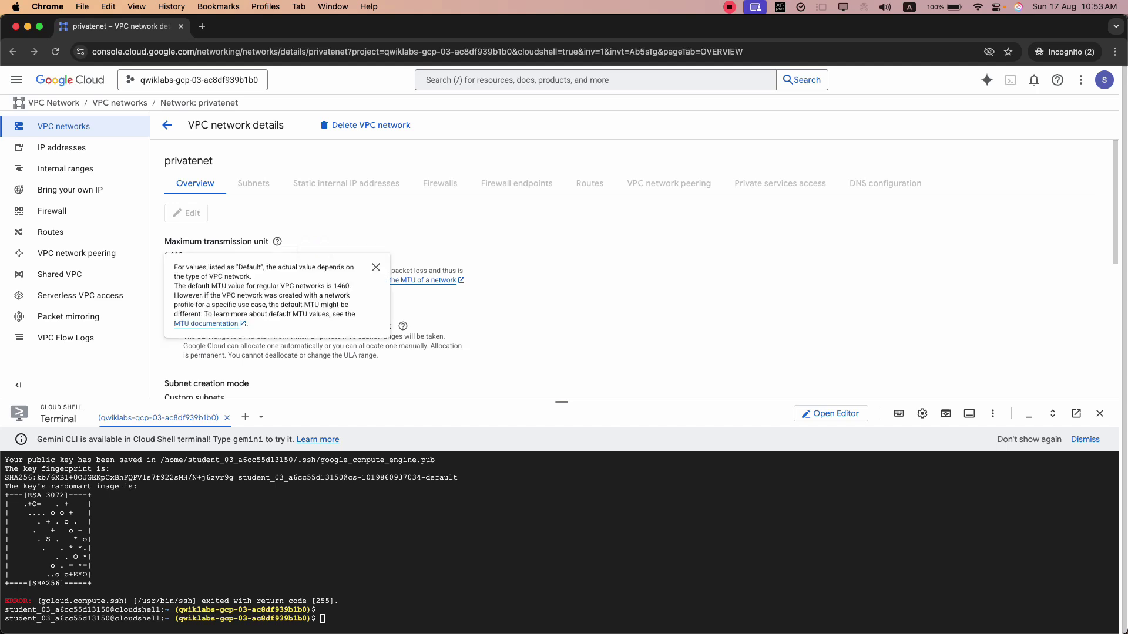
{"action": "scroll", "coordinate": [316, 250], "scroll_direction": "down", "scroll_amount": 10}
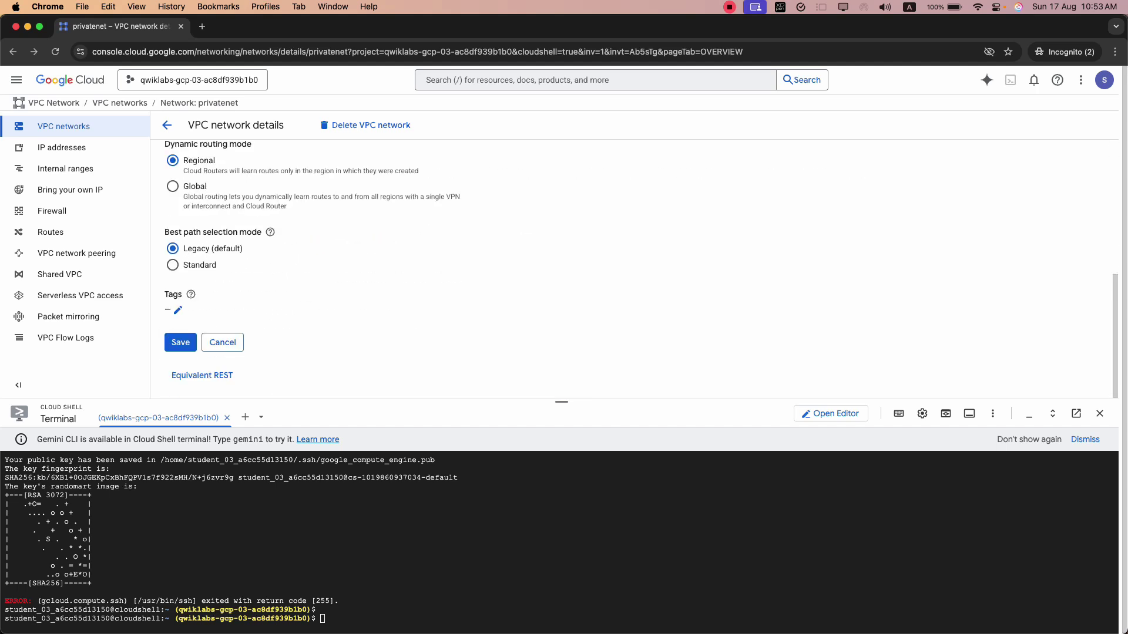
{"action": "scroll", "coordinate": [316, 250], "scroll_direction": "up", "scroll_amount": 10}
- Reread the lab's Enable private Google access steps on opening the subnet, and return to the privatenet network
{"action": "key", "text": "super+grave"}
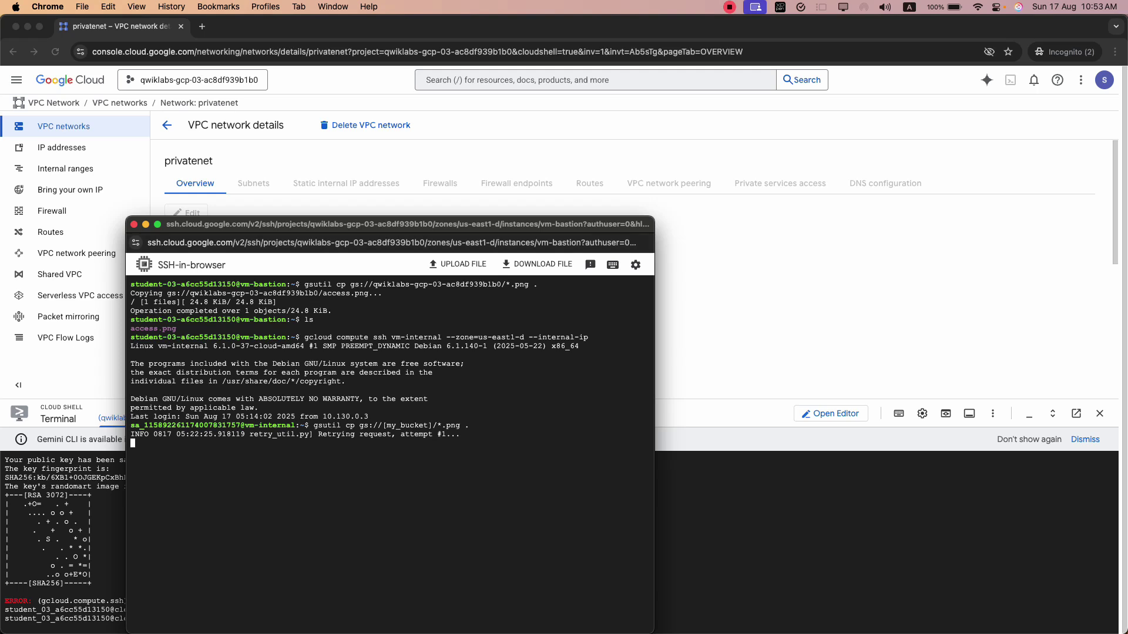
{"action": "key", "text": "super+grave"}
{"action": "left_click", "coordinate": [369, 318]}
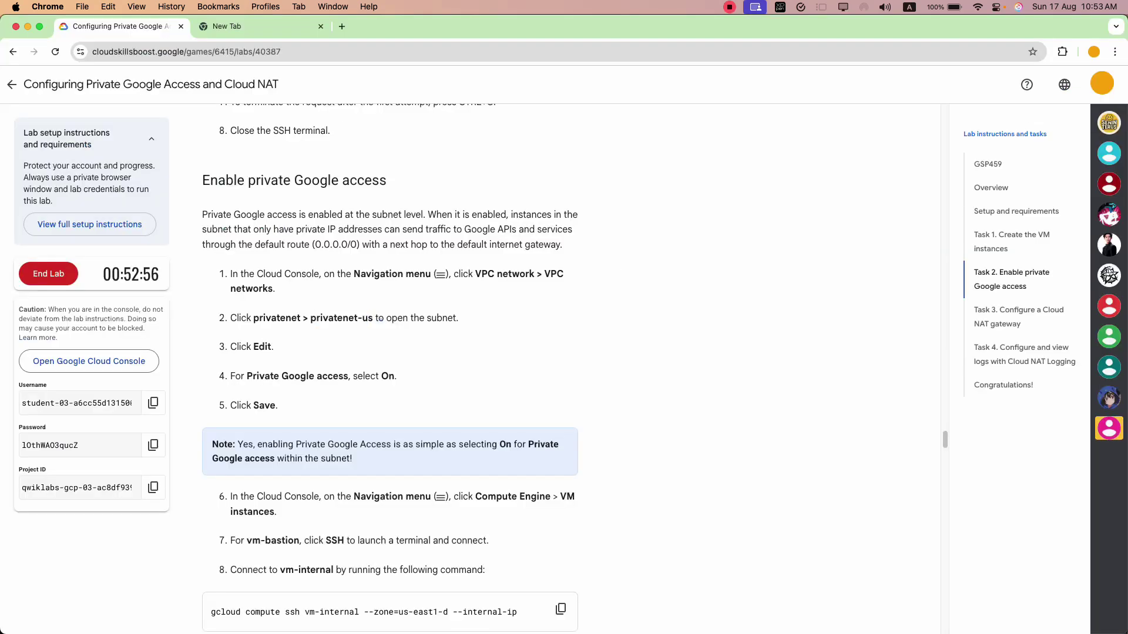
{"action": "scroll", "coordinate": [368, 318], "scroll_direction": "down", "scroll_amount": 1}
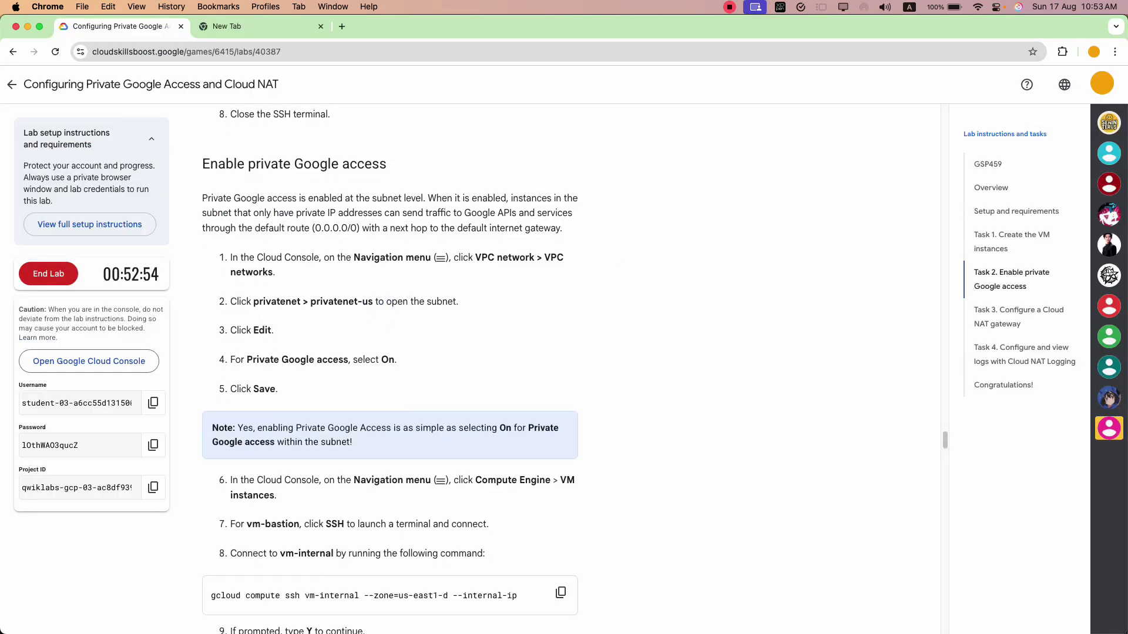
{"action": "left_click_drag", "start_coordinate": [392, 299], "coordinate": [459, 299]}
{"action": "left_click", "coordinate": [390, 341]}
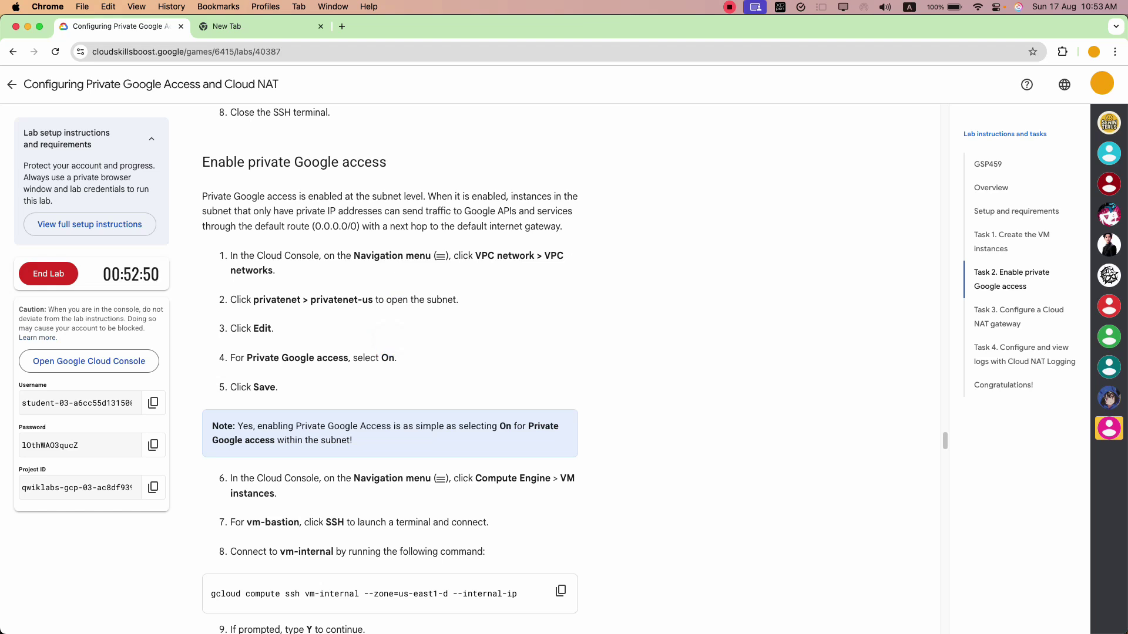
{"action": "key", "text": "super+grave"}
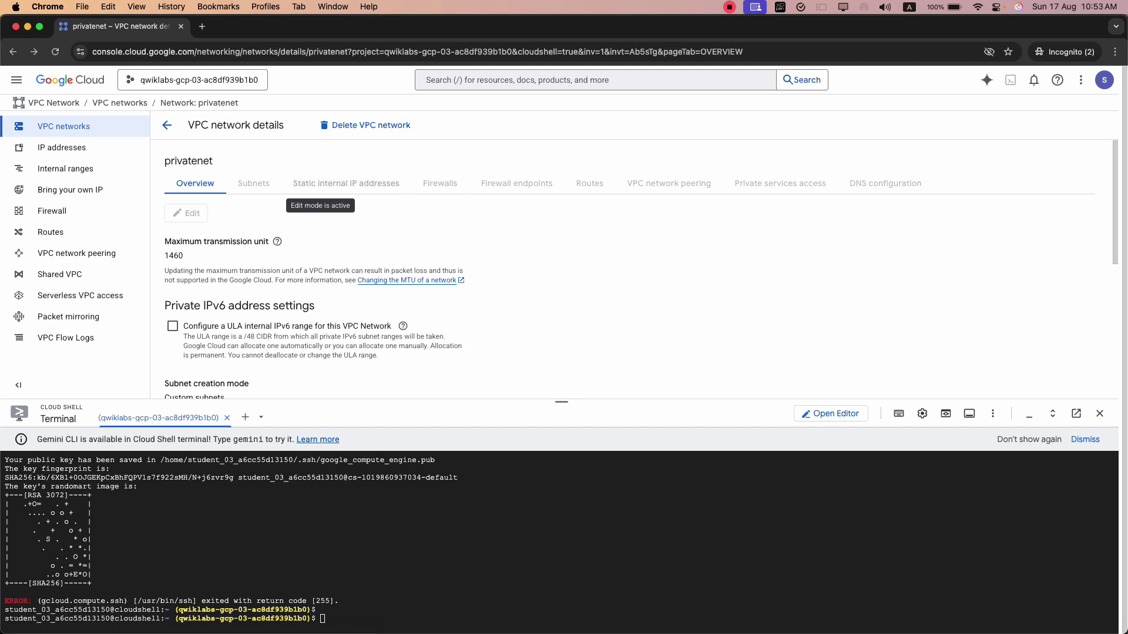
- Leave network editing by saving privatenet as it is, and open the details of its privatenet-us subnet
{"action": "left_click", "coordinate": [253, 183]}
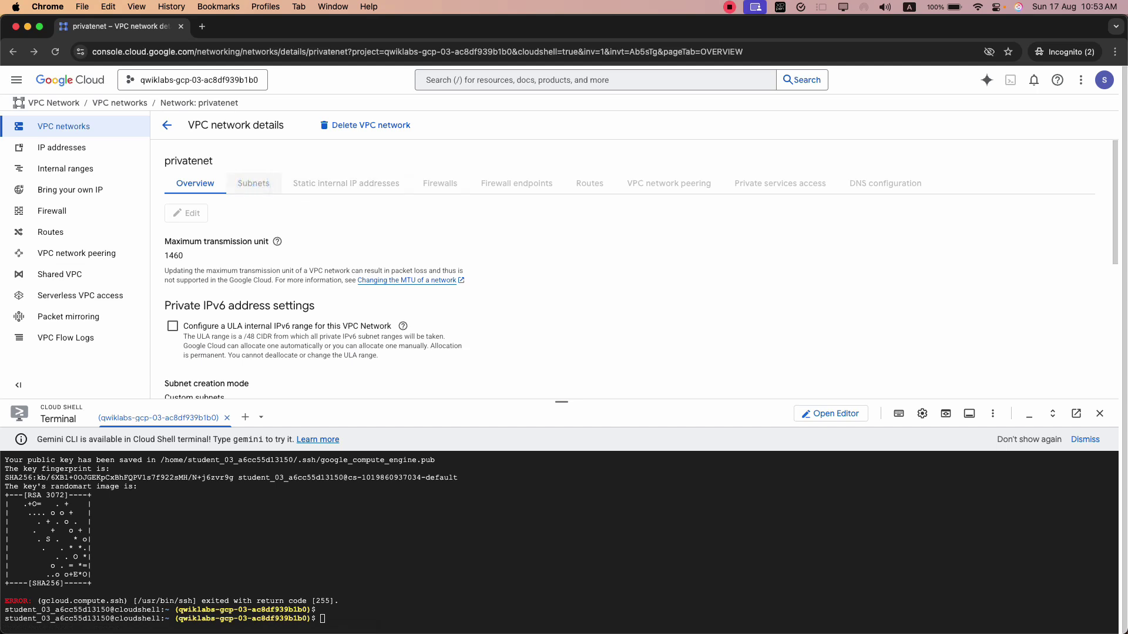
{"action": "left_click", "coordinate": [264, 183]}
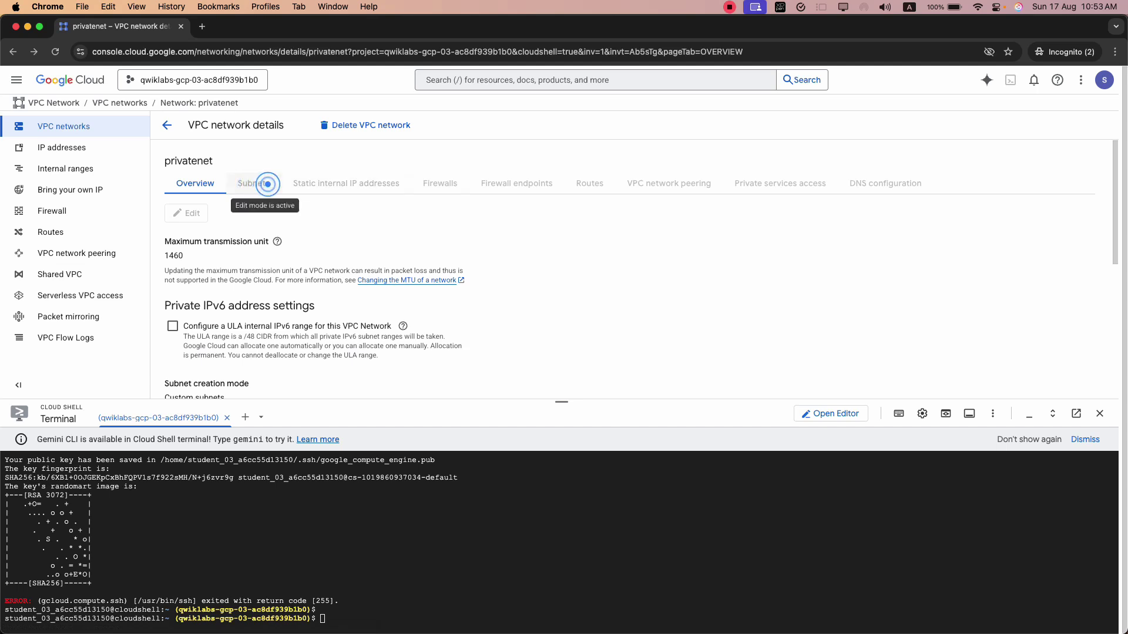
{"action": "left_click", "coordinate": [181, 342]}
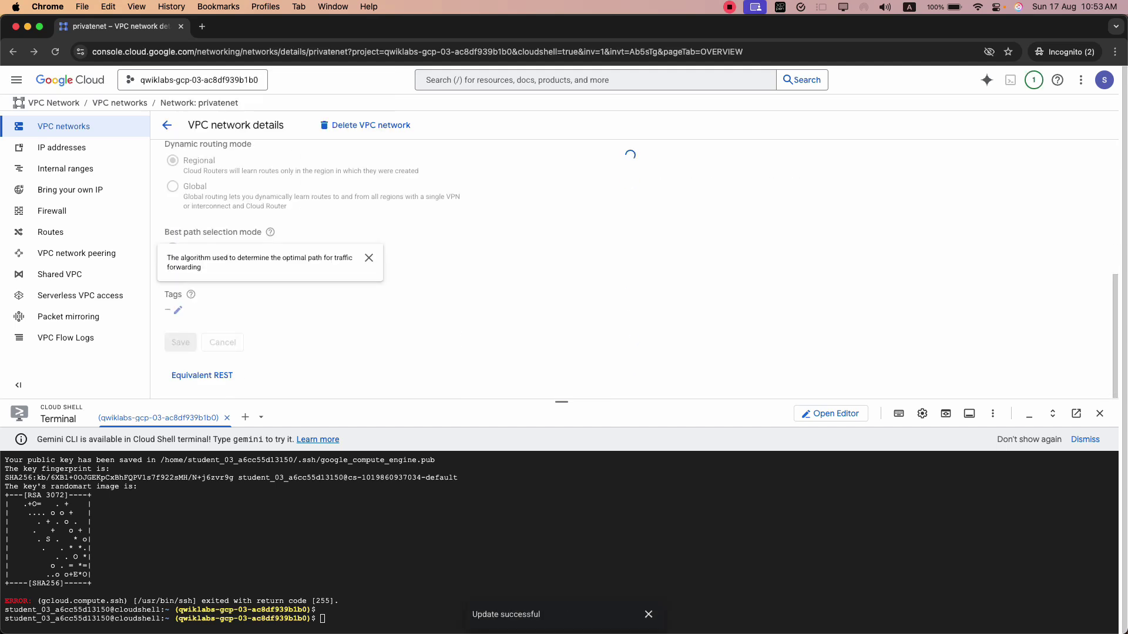
{"action": "left_click", "coordinate": [249, 182]}
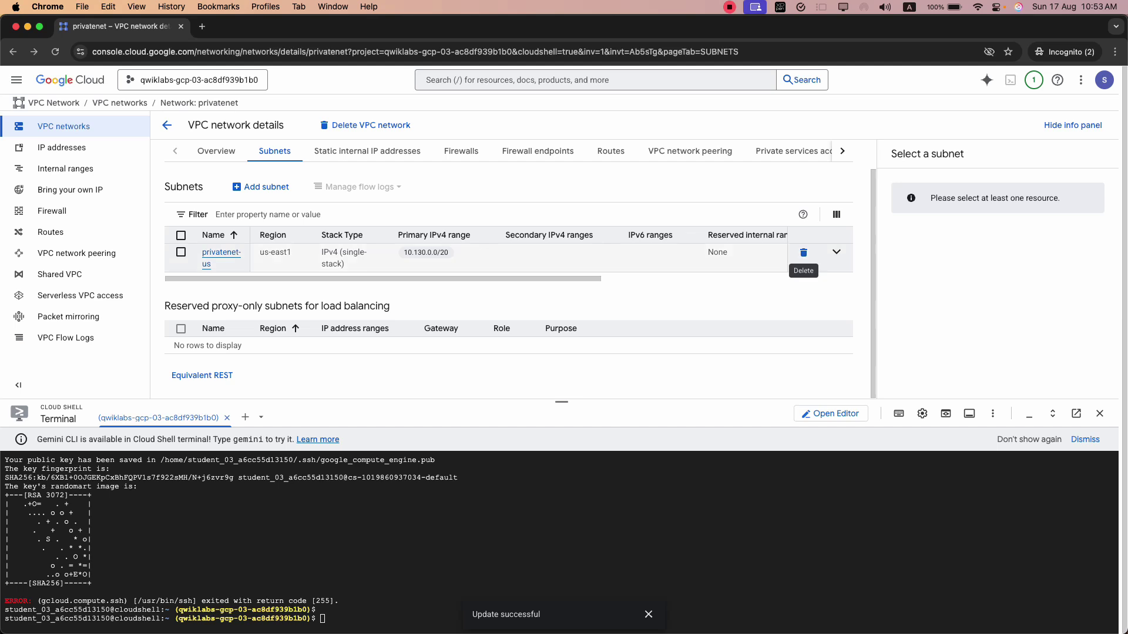
{"action": "left_click", "coordinate": [830, 252]}
{"action": "left_click", "coordinate": [831, 251]}
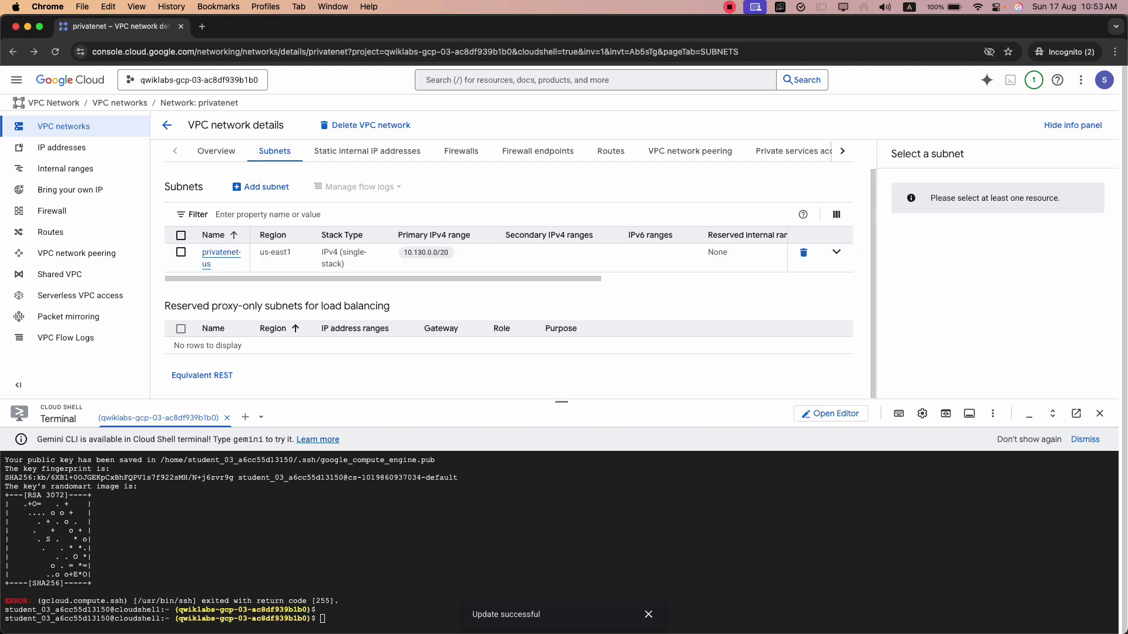
{"action": "left_click", "coordinate": [221, 252]}
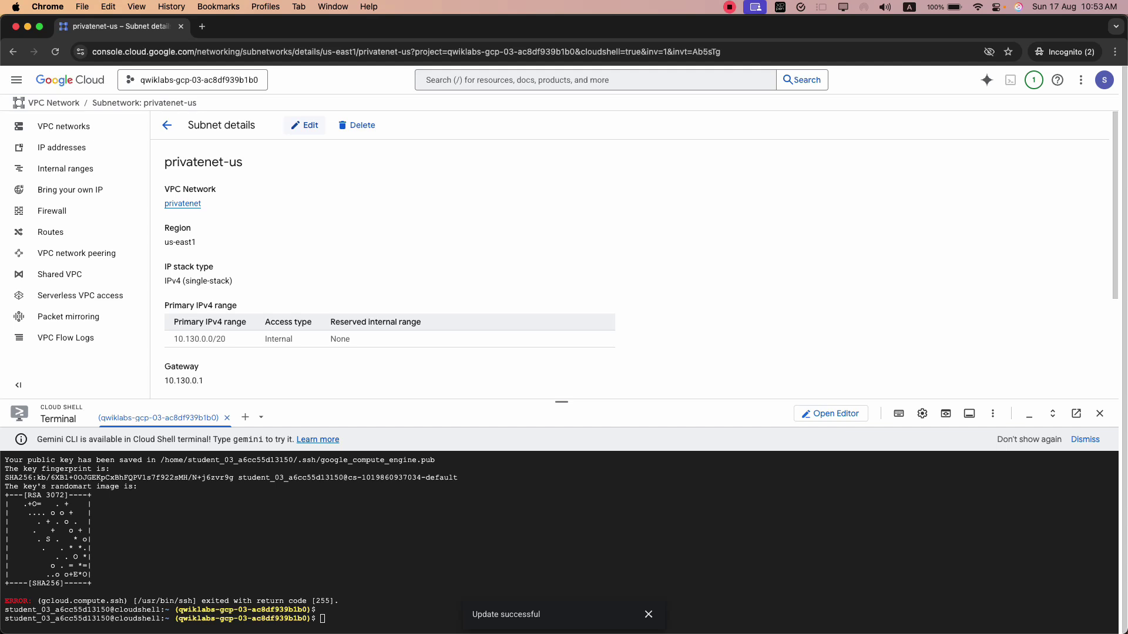
- Edit the privatenet-us subnet, set Private Google Access to On as the lab requires, and save the subnet
{"action": "left_click", "coordinate": [304, 125]}
{"action": "scroll", "coordinate": [304, 125], "scroll_direction": "down", "scroll_amount": 5}
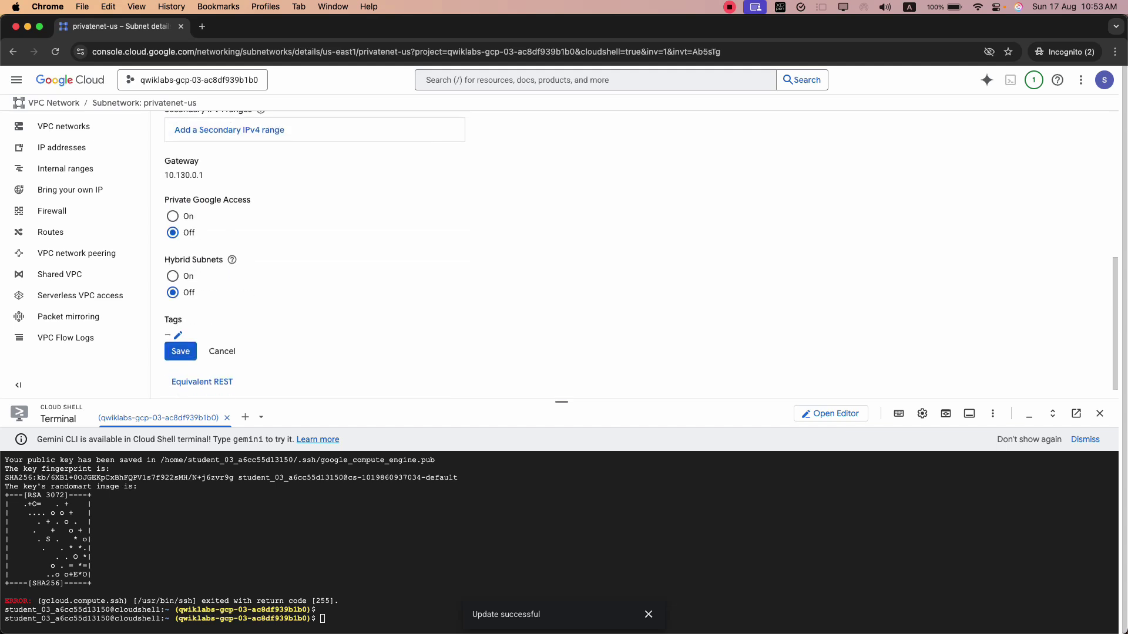
{"action": "scroll", "coordinate": [315, 252], "scroll_direction": "up", "scroll_amount": 3}
{"action": "scroll", "coordinate": [315, 253], "scroll_direction": "down", "scroll_amount": 3}
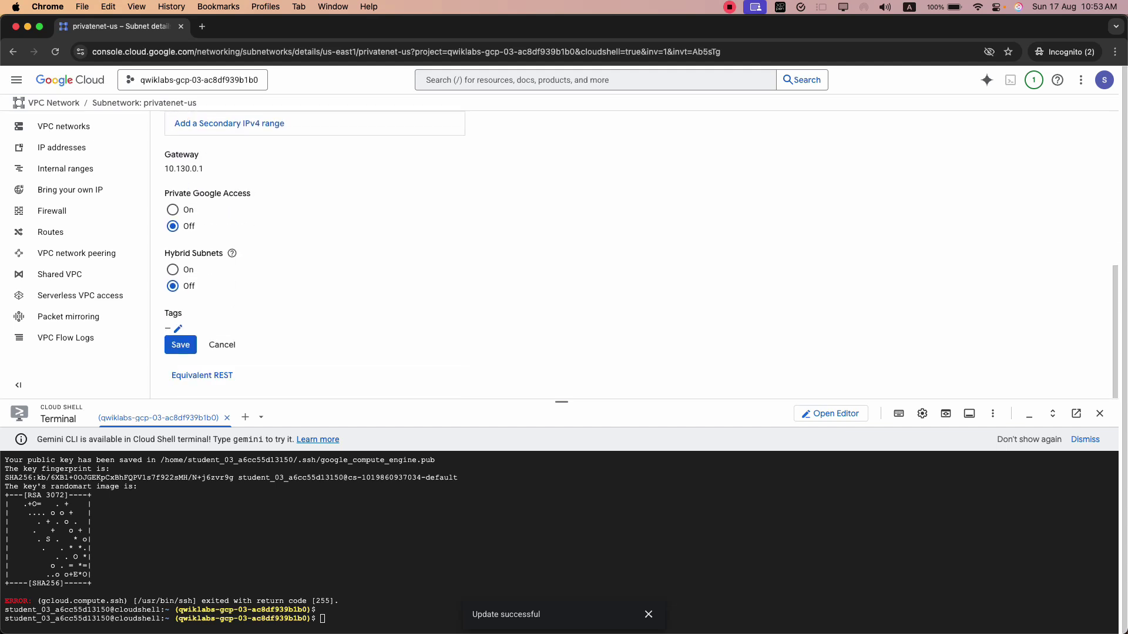
{"action": "left_click", "coordinate": [172, 210]}
{"action": "key", "text": "super+grave"}
{"action": "key", "text": "super+grave"}
{"action": "left_click_drag", "start_coordinate": [255, 358], "coordinate": [379, 358]}
{"action": "scroll", "coordinate": [379, 359], "scroll_direction": "down", "scroll_amount": 1}
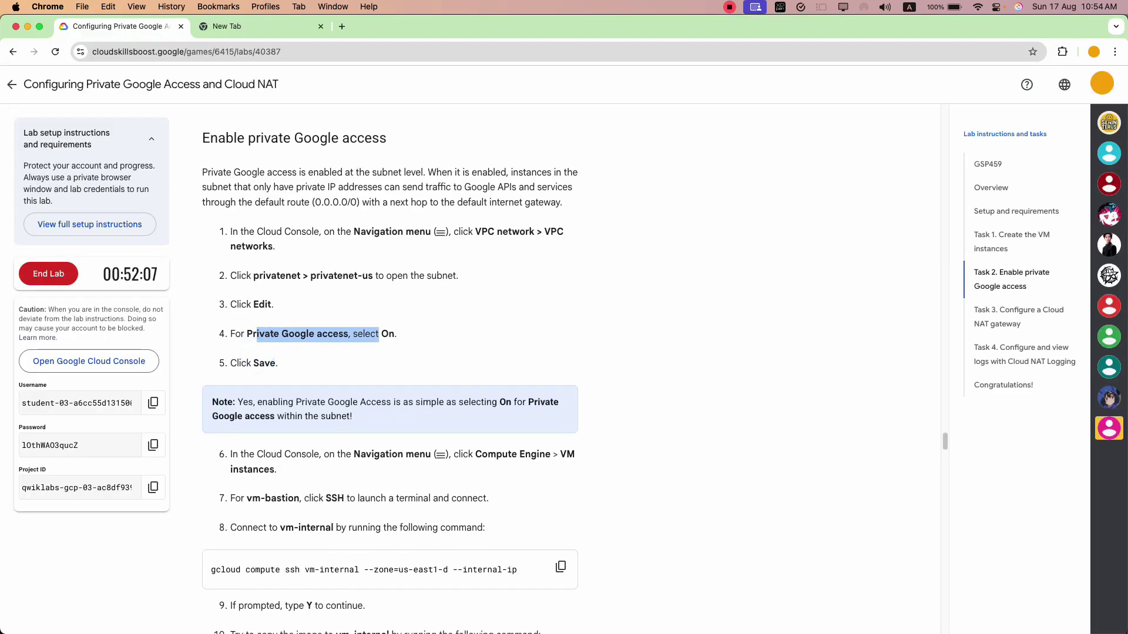
{"action": "key", "text": "super+grave"}
{"action": "left_click", "coordinate": [188, 351]}
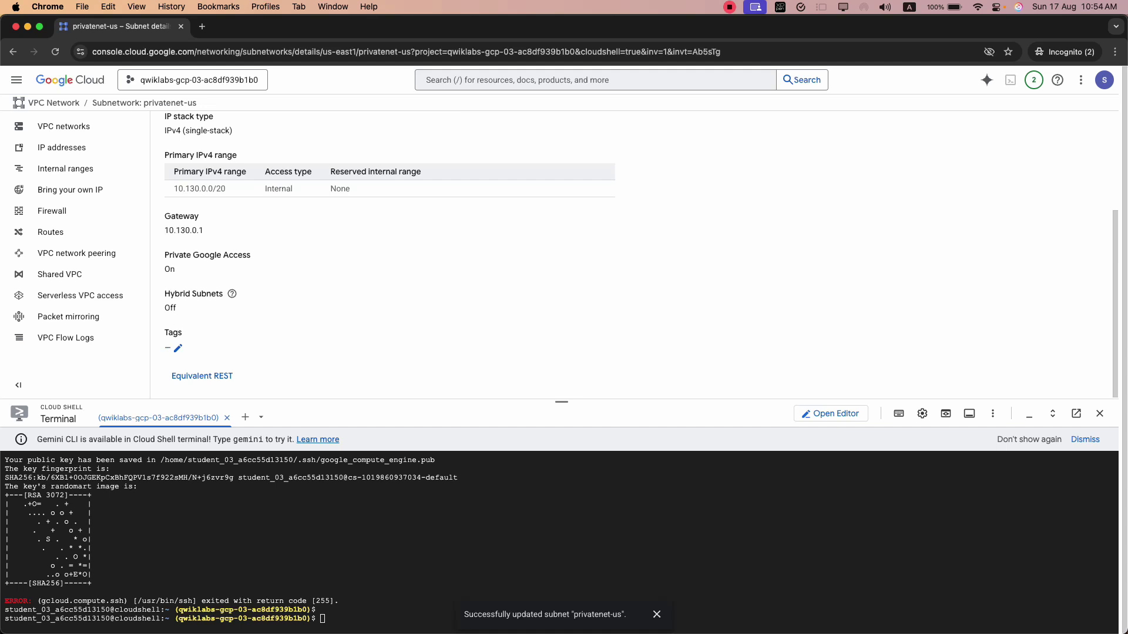
- Review the lab's remaining Task 2 instructions for connecting to vm-internal and copying the image
{"action": "key", "text": "super+grave"}
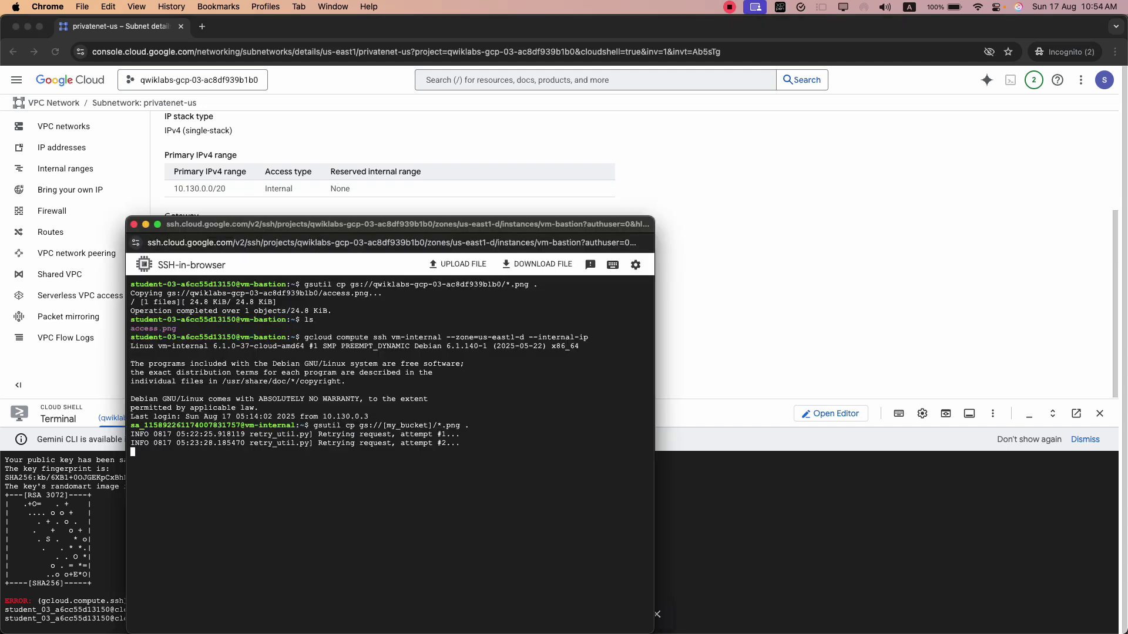
{"action": "key", "text": "super+grave"}
{"action": "scroll", "coordinate": [419, 295], "scroll_direction": "down", "scroll_amount": 5}
{"action": "scroll", "coordinate": [419, 295], "scroll_direction": "up", "scroll_amount": 2}
{"action": "left_click_drag", "start_coordinate": [368, 322], "coordinate": [378, 356]}
{"action": "left_click", "coordinate": [376, 326]}
{"action": "left_click", "coordinate": [393, 449]}
{"action": "key", "text": "super+grave"}
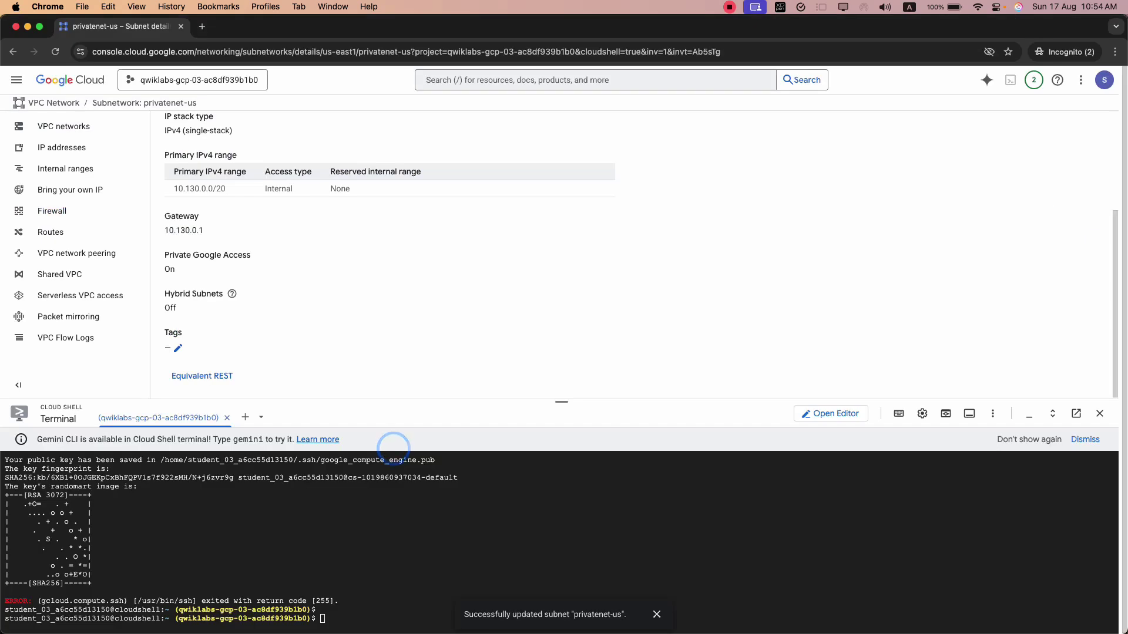
- Return to the vm-bastion SSH session and stop the gsutil copy still running on vm-internal
{"action": "key", "text": "super+grave"}
{"action": "left_click", "coordinate": [283, 462]}
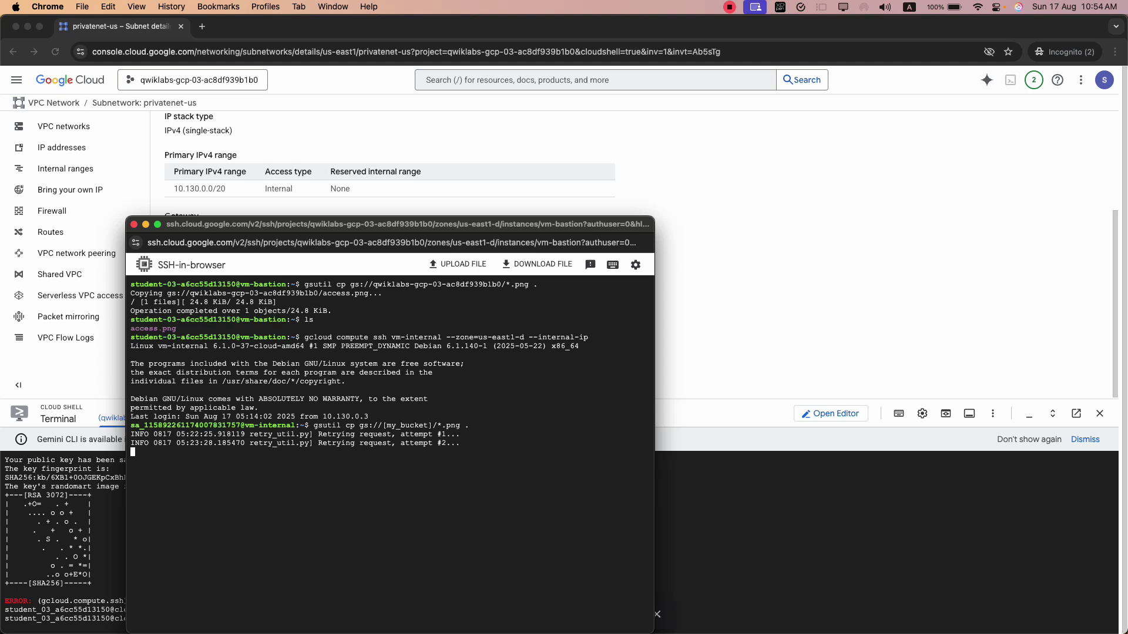
{"action": "left_click", "coordinate": [320, 458]}
{"action": "key", "text": "ctrl+z"}
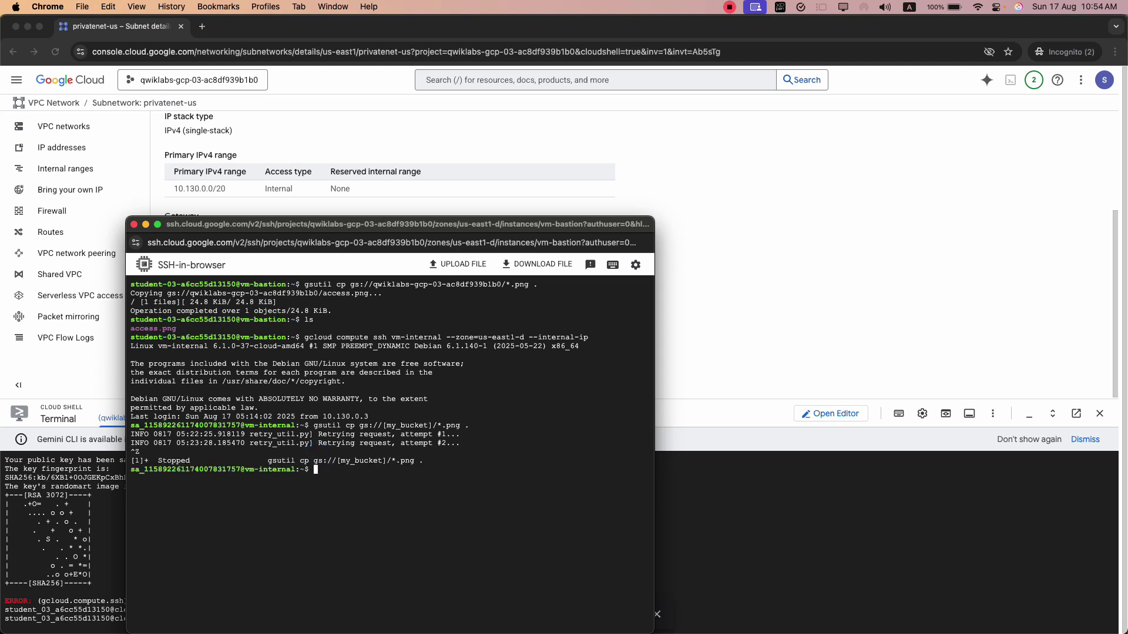
- Try to rerun the placeholder command gsutil cp gs://[my_bucket]/*.png . on vm-internal
{"action": "key", "text": "Up"}
{"action": "key", "text": "Up"}
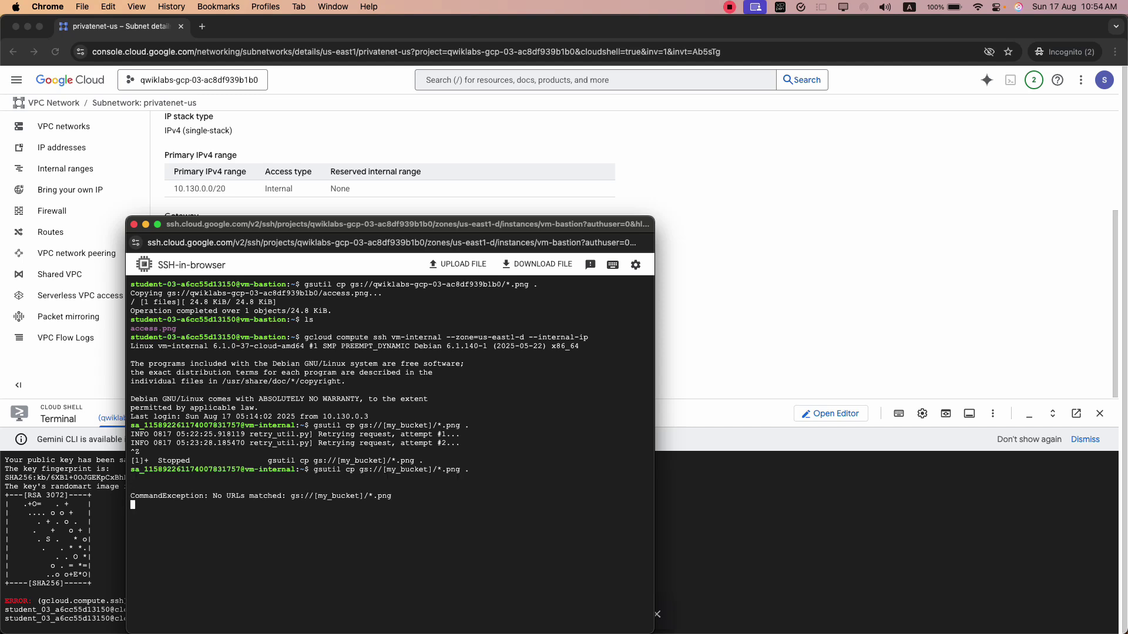
{"action": "key", "text": "Return"}
{"action": "key", "text": "Return"}
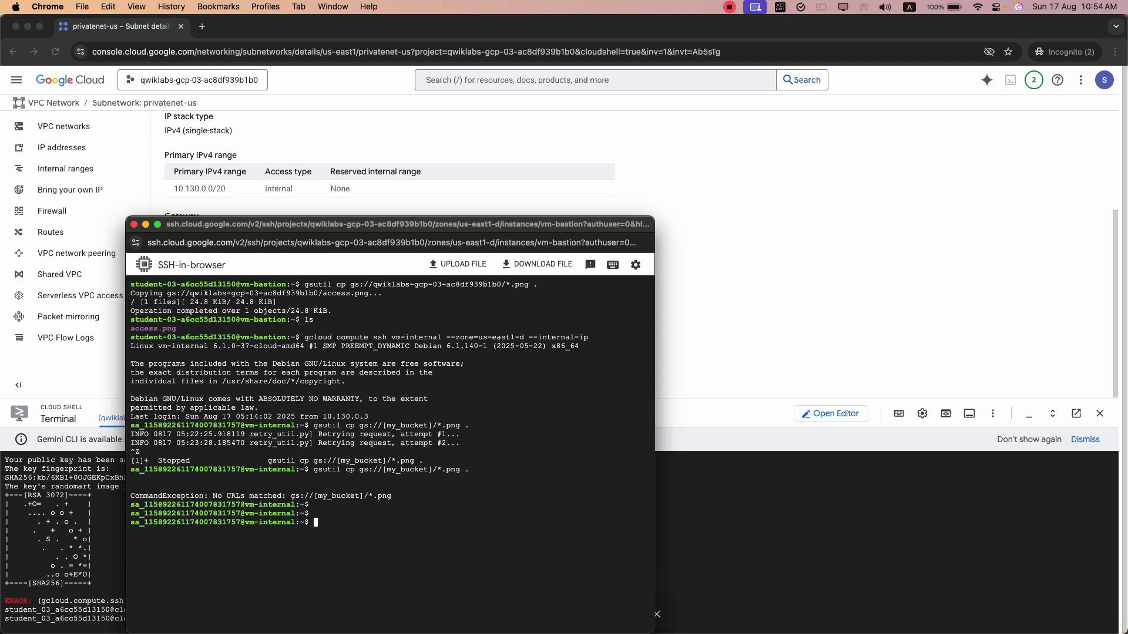
- Copy the prepared command from the browser's address bar and run gsutil cp gs://qwiklabs-gcp-03-ac8df939b1b0/*.png . on vm-internal
{"action": "key", "text": "super+grave"}
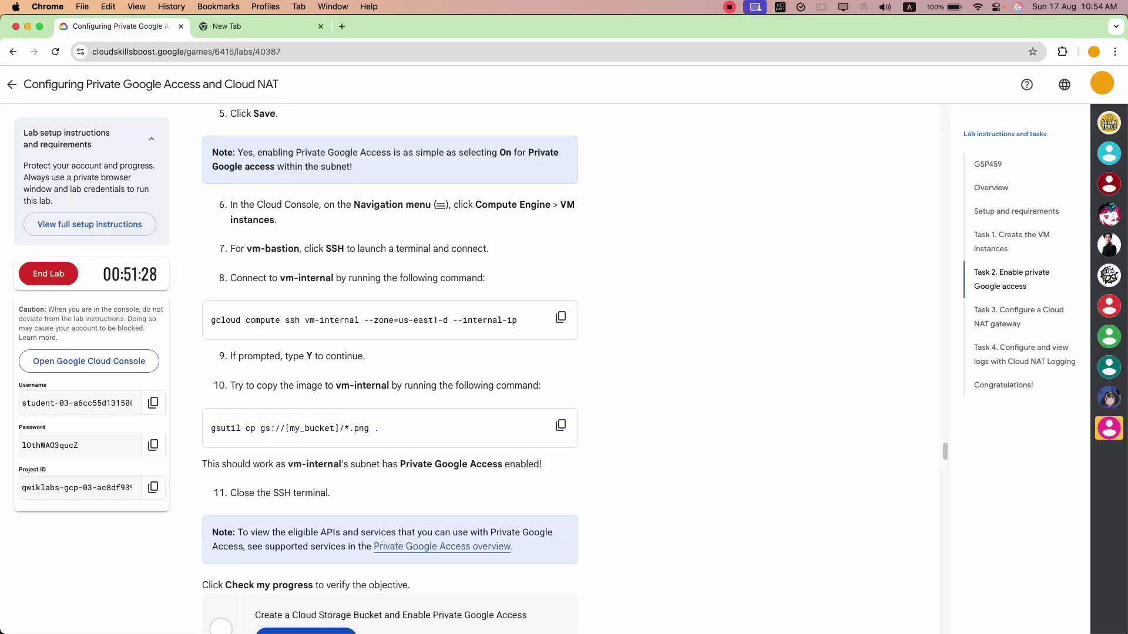
{"action": "left_click", "coordinate": [227, 26]}
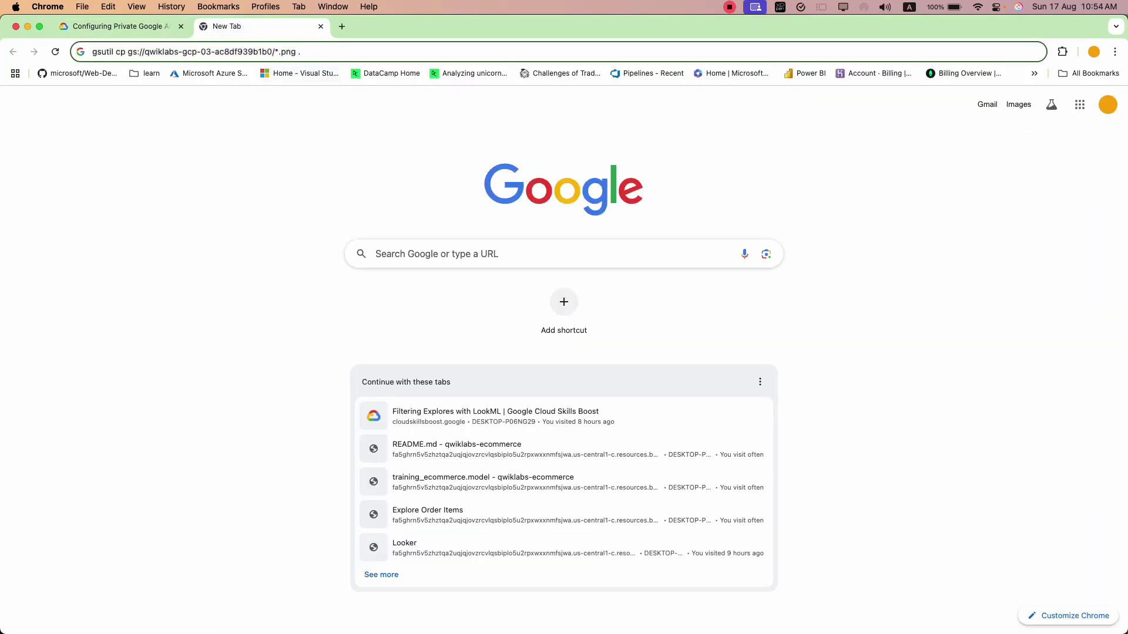
{"action": "left_click", "coordinate": [312, 52]}
{"action": "key", "text": "super+grave"}
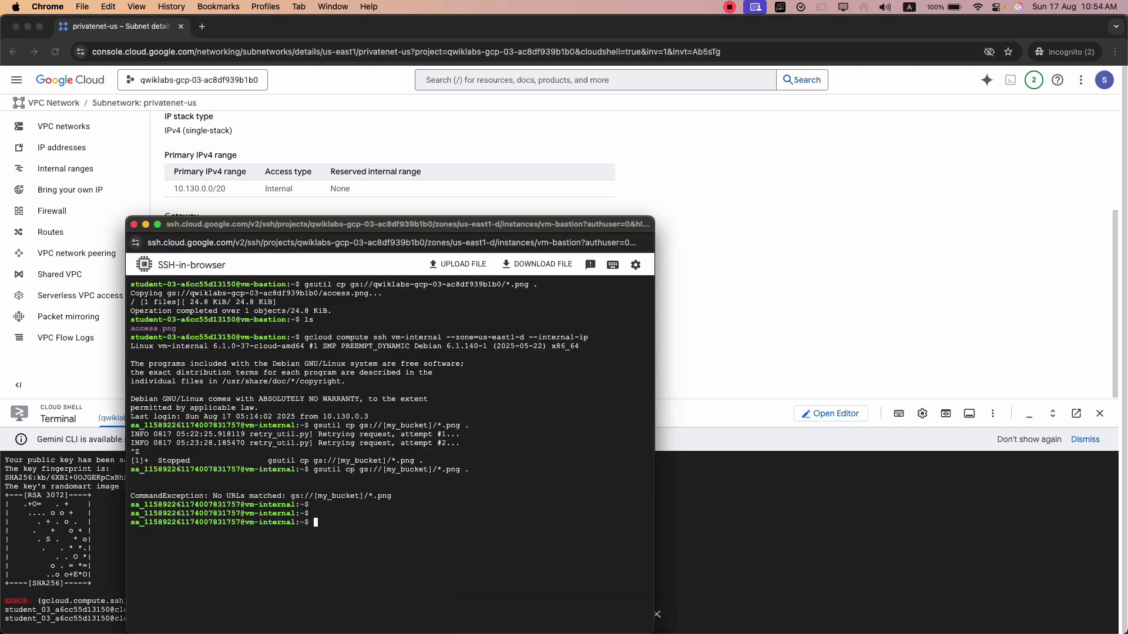
{"action": "right_click", "coordinate": [387, 428]}
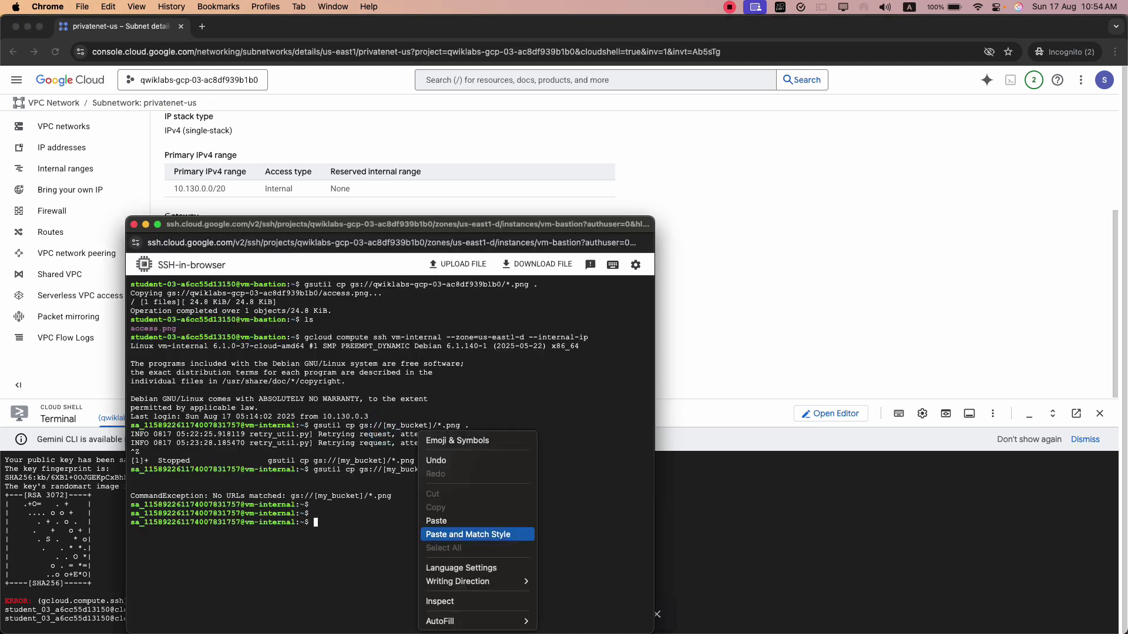
{"action": "left_click", "coordinate": [428, 523]}
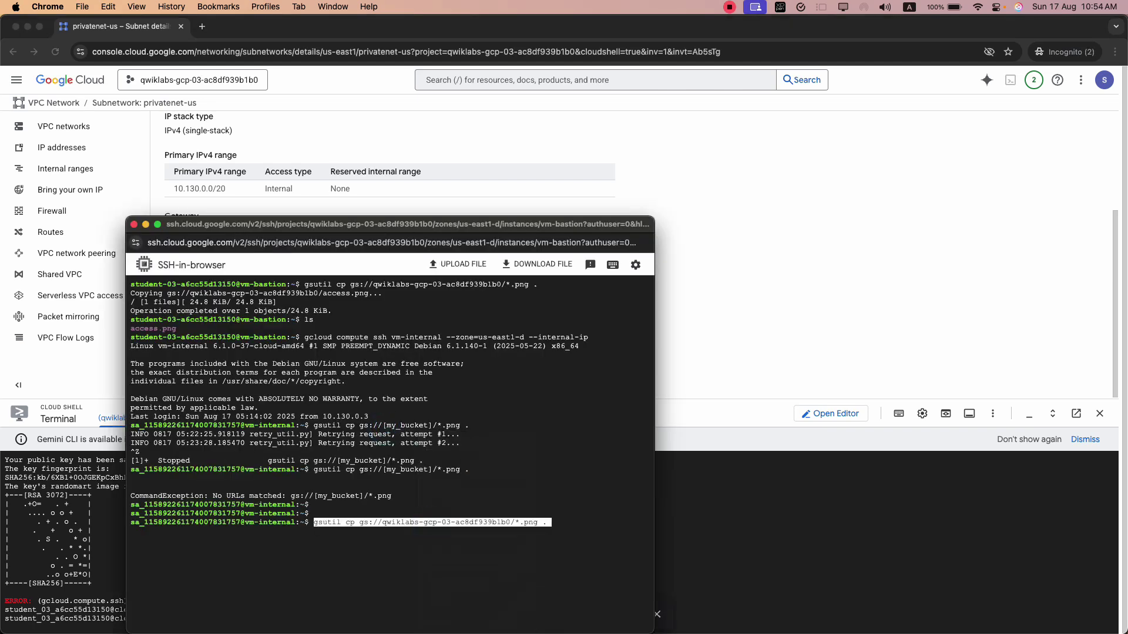
{"action": "key", "text": "Right"}
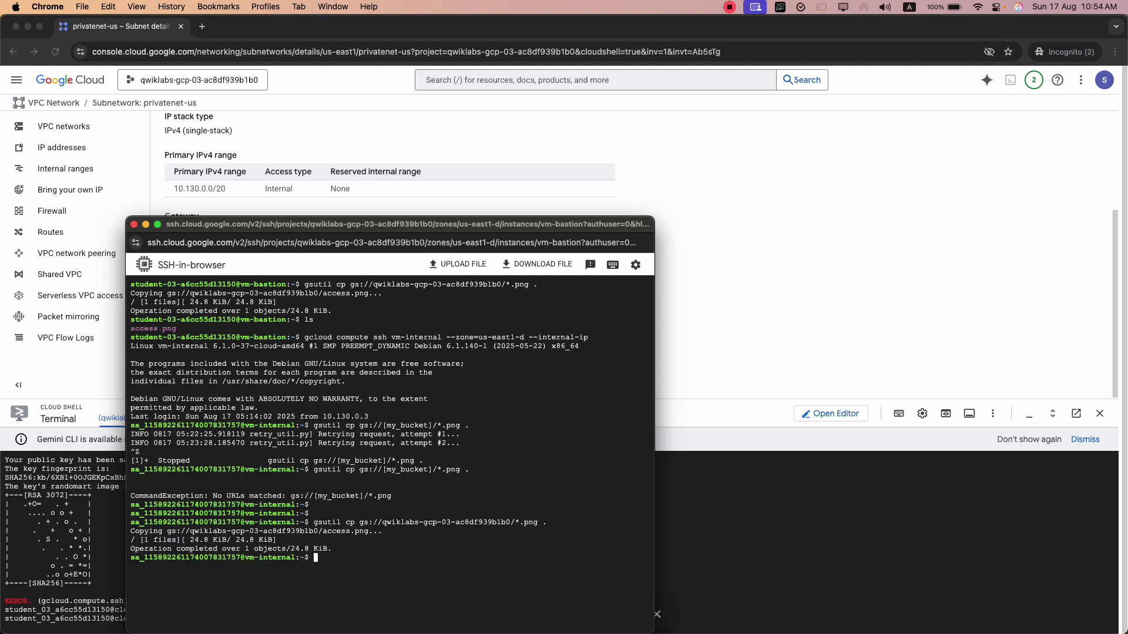
- List the files on vm-internal to check for the copied image
{"action": "type", "text": "ls"}
{"action": "key", "text": "Return"}
{"action": "key", "text": "super+grave"}
{"action": "key", "text": "super+grave"}
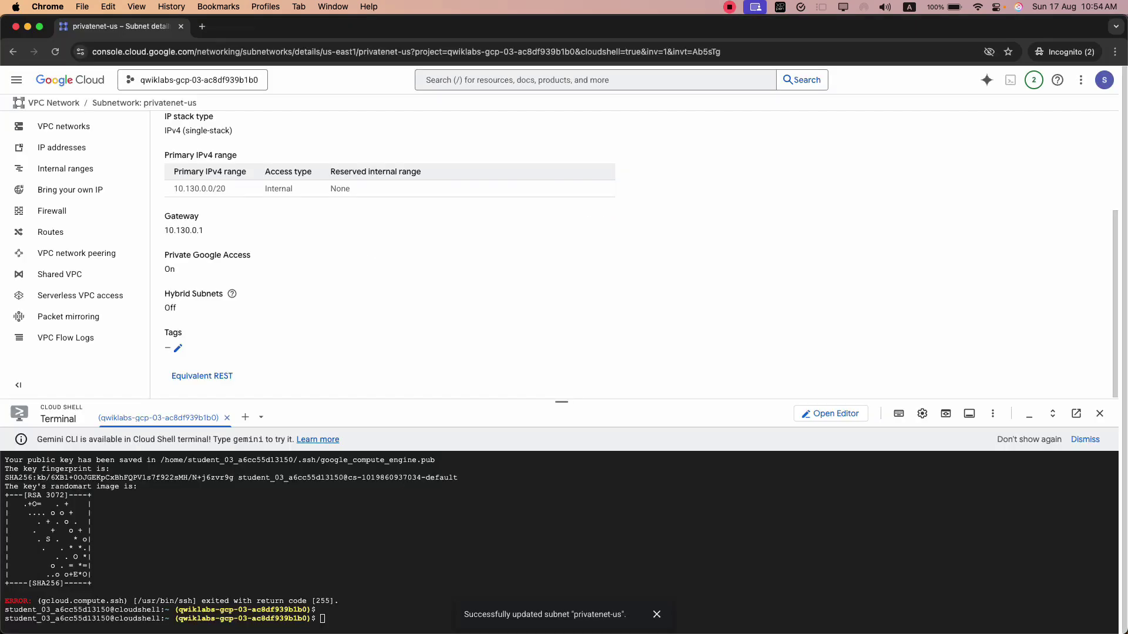
{"action": "key", "text": "super+grave"}
{"action": "key", "text": "super+grave"}
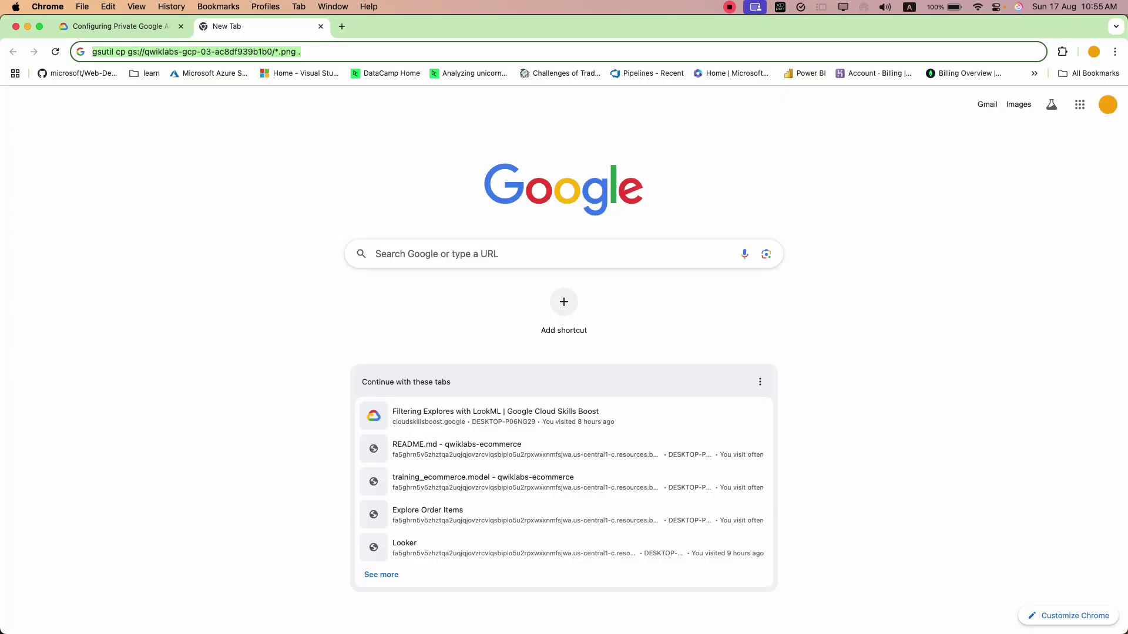
{"action": "key", "text": "super+grave"}
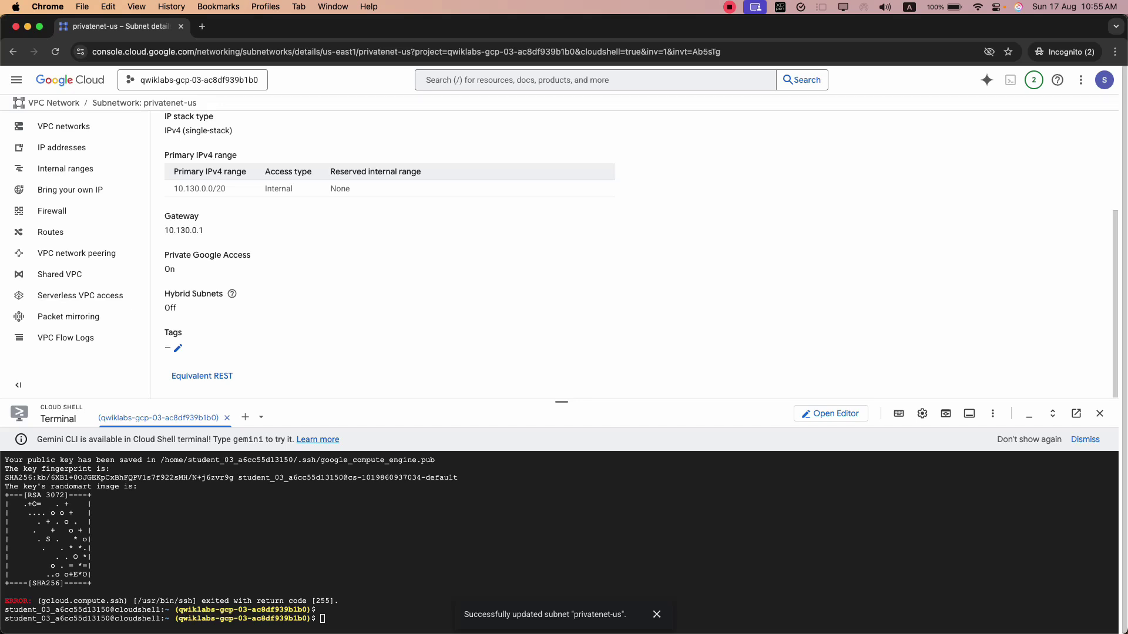
{"action": "key", "text": "super+grave"}
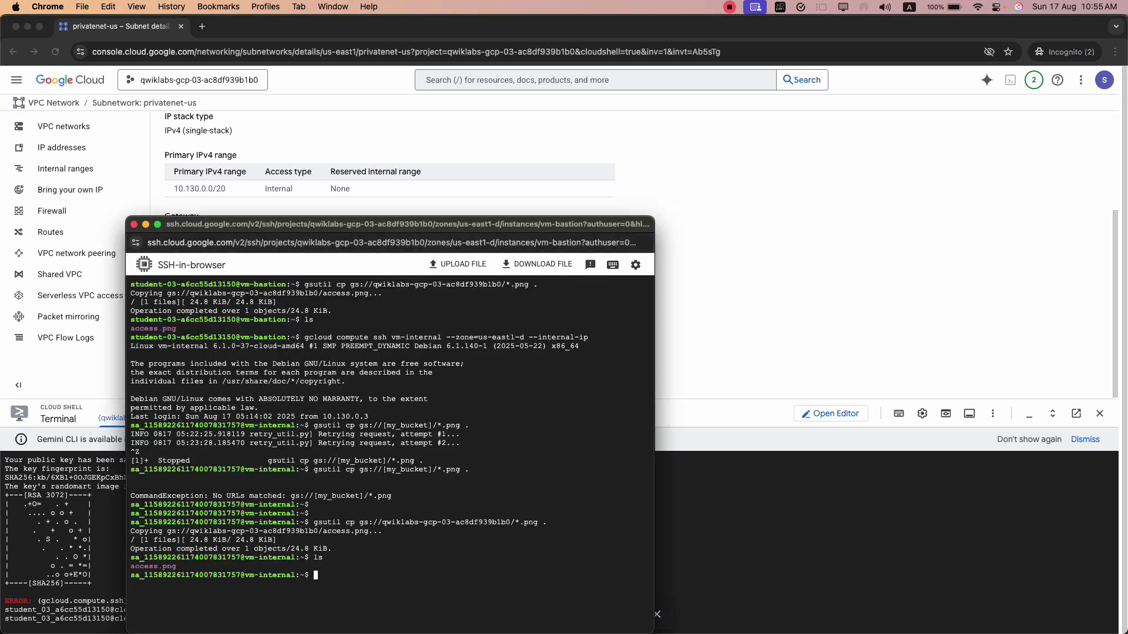
- Log out of vm-internal despite the stopped job, and exit the vm-bastion SSH session
{"action": "type", "text": "ext"}
{"action": "key", "text": "BackSpace"}
{"action": "type", "text": "it"}
{"action": "key", "text": "Return"}
{"action": "type", "text": "exit"}
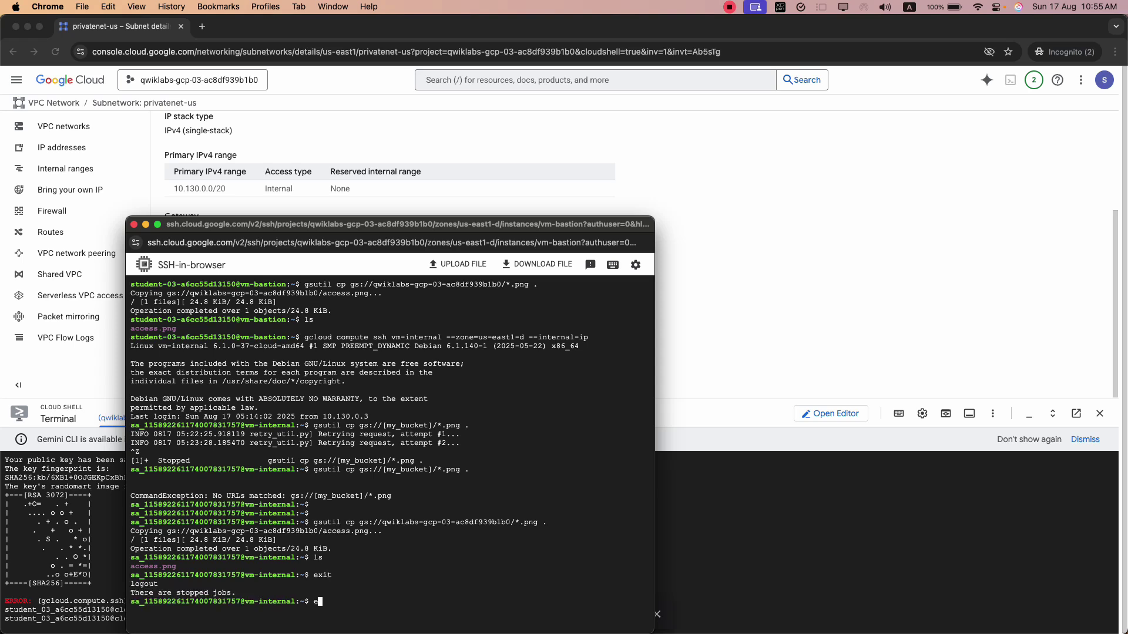
{"action": "key", "text": "Return"}
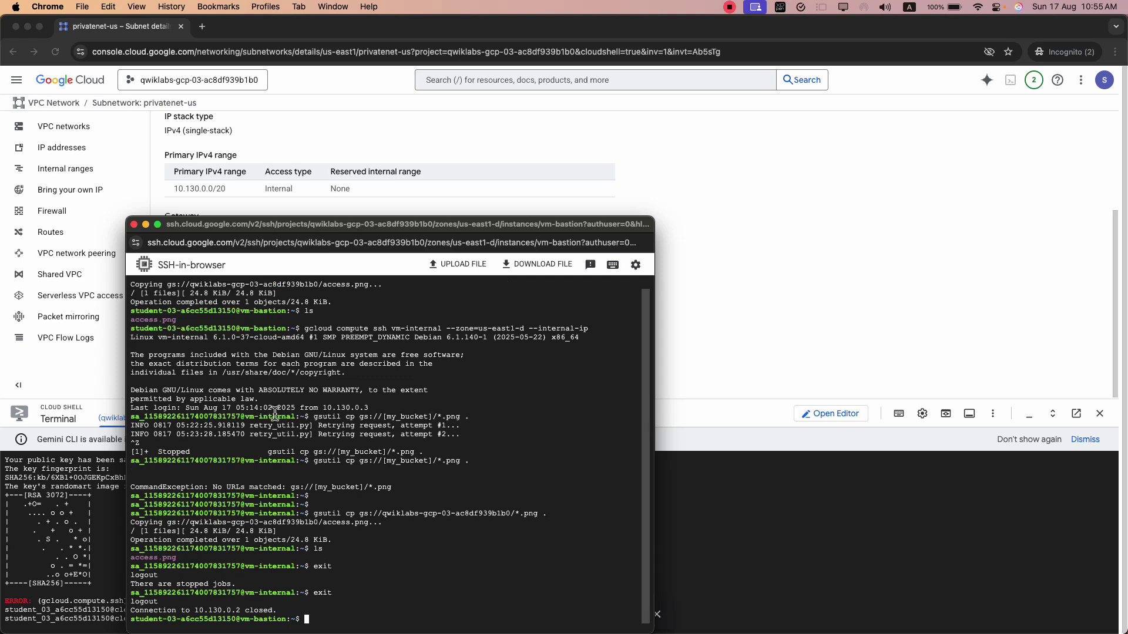
{"action": "type", "text": "exit"}
{"action": "key", "text": "Return"}
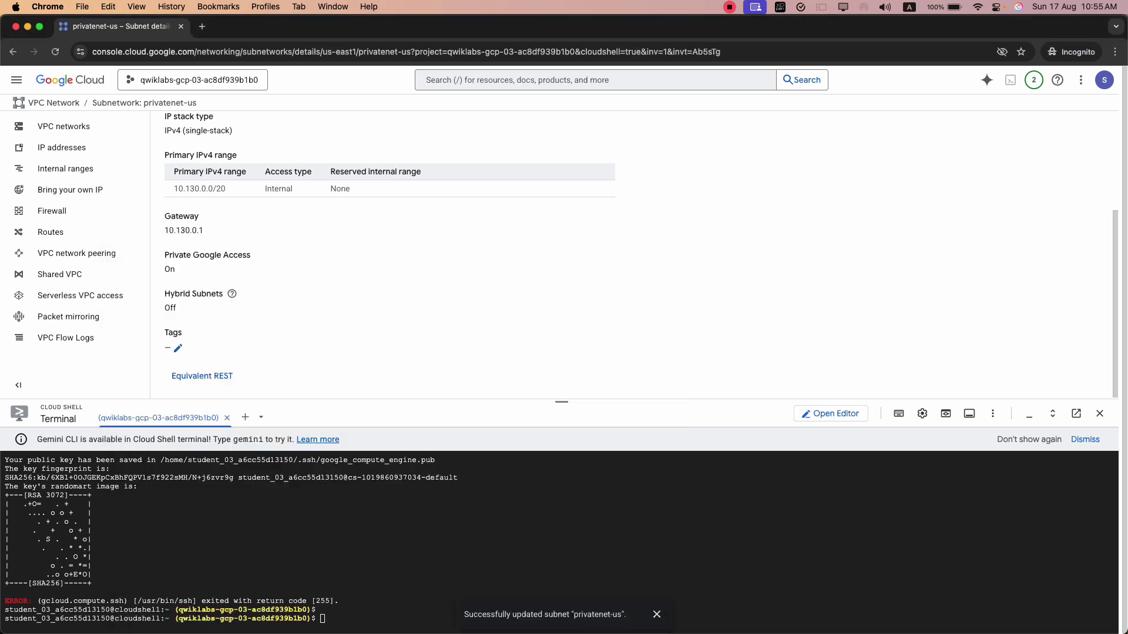
- Return to the lab page and check progress on the "Create a Cloud Storage Bucket and Enable Private Google Access" objective
{"action": "key", "text": "super+grave"}
{"action": "left_click", "coordinate": [138, 26]}
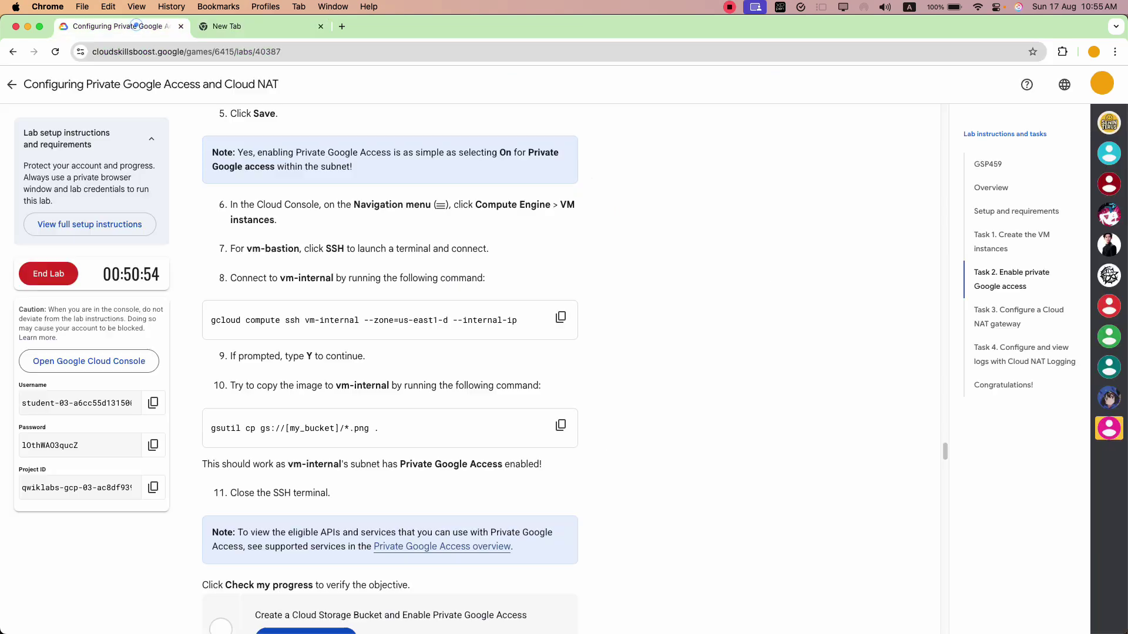
{"action": "scroll", "coordinate": [592, 178], "scroll_direction": "down", "scroll_amount": 2}
{"action": "left_click", "coordinate": [305, 532]}
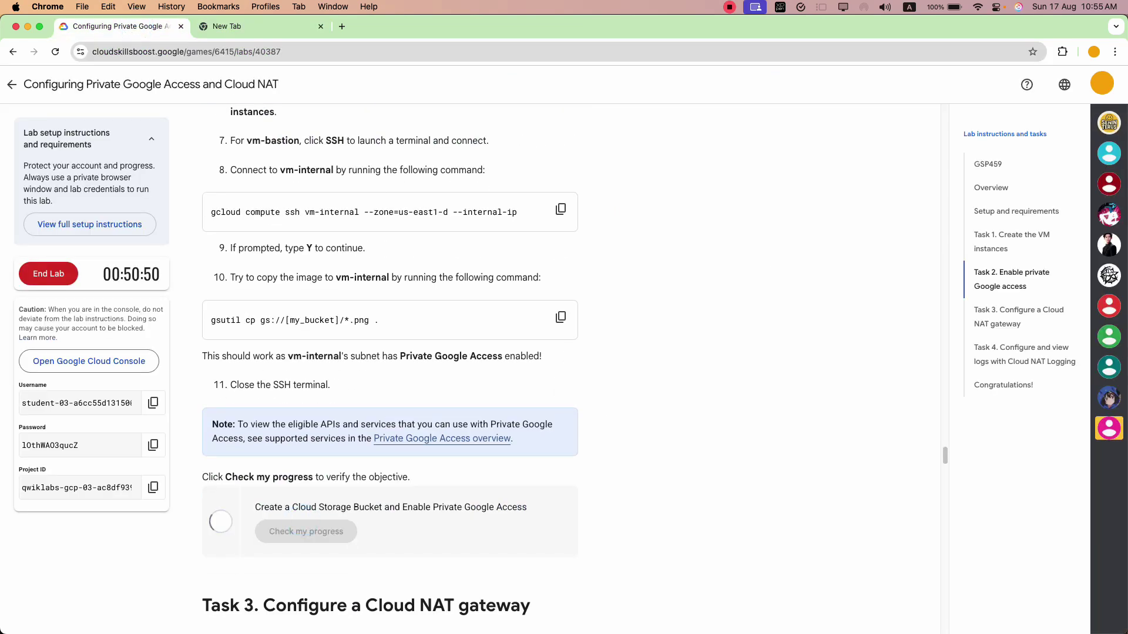
- Following the start of Task 3, open the Compute Engine VM instances list and start an SSH session to vm-bastion, dismissing the IAP notice
{"action": "scroll", "coordinate": [389, 352], "scroll_direction": "down", "scroll_amount": 5}
{"action": "scroll", "coordinate": [390, 369], "scroll_direction": "down", "scroll_amount": 2}
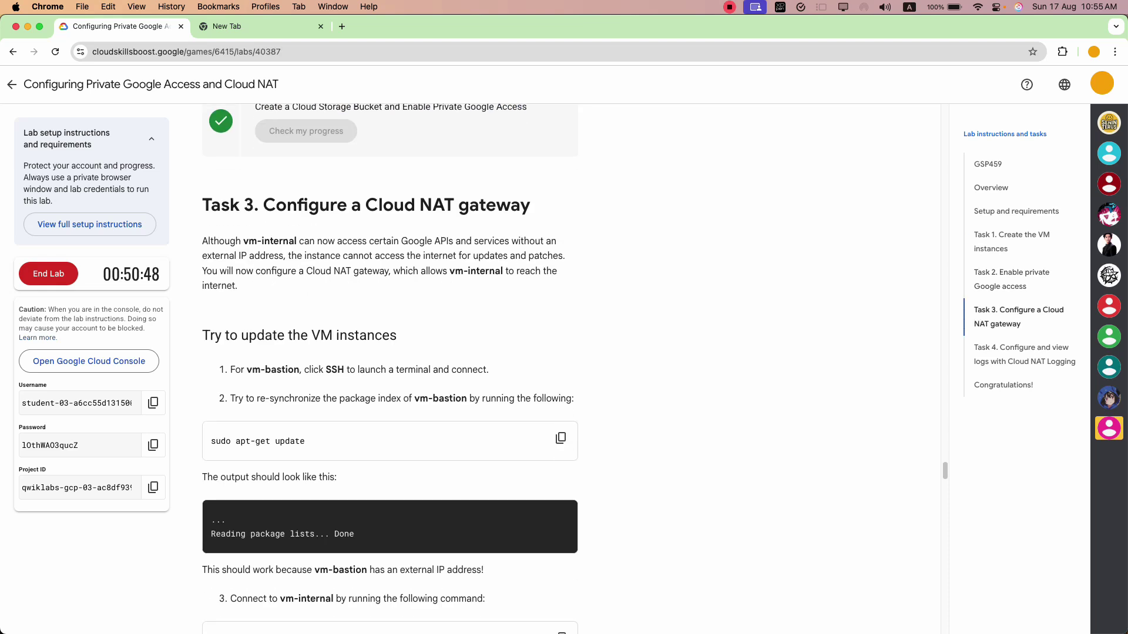
{"action": "left_click_drag", "start_coordinate": [251, 347], "coordinate": [293, 347]}
{"action": "left_click", "coordinate": [318, 396]}
{"action": "key", "text": "super+grave"}
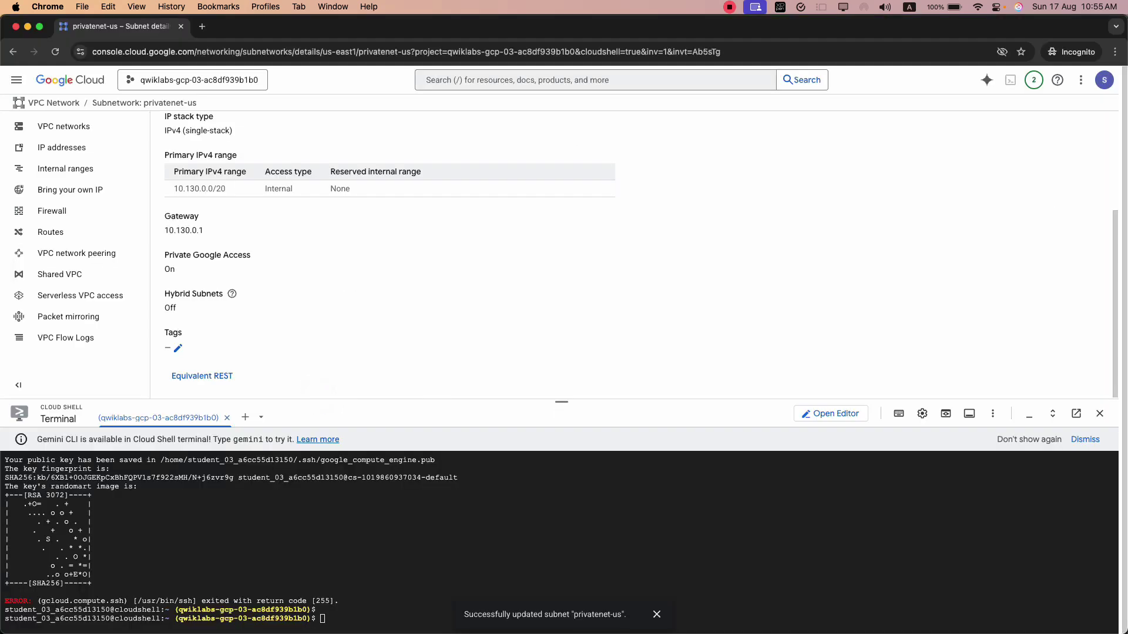
{"action": "left_click", "coordinate": [16, 81]}
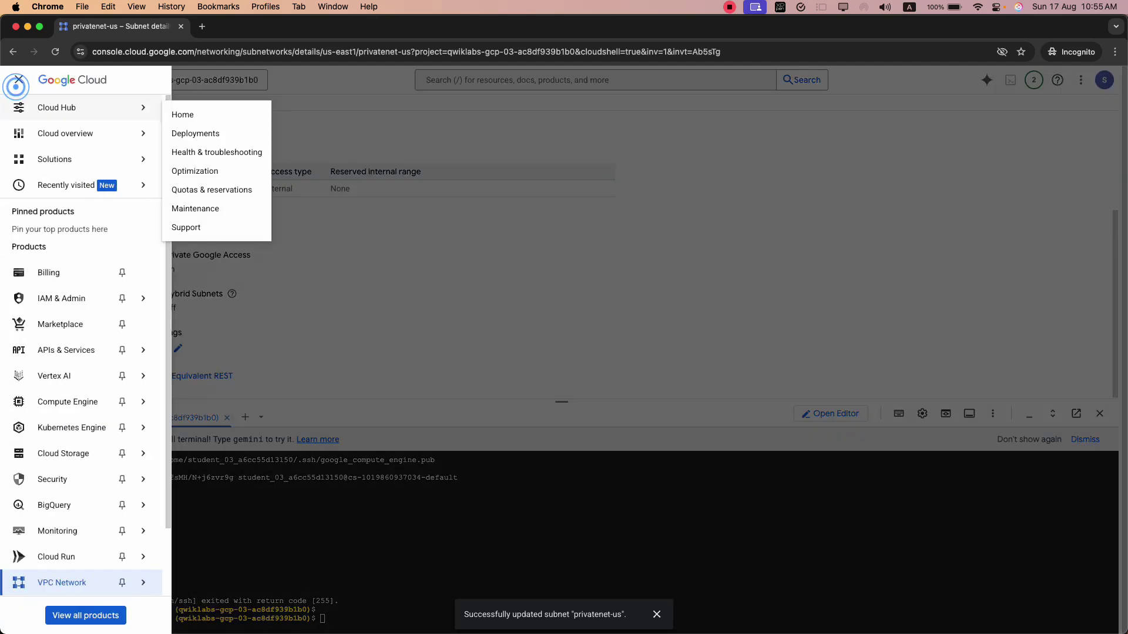
{"action": "mouse_move", "coordinate": [54, 505]}
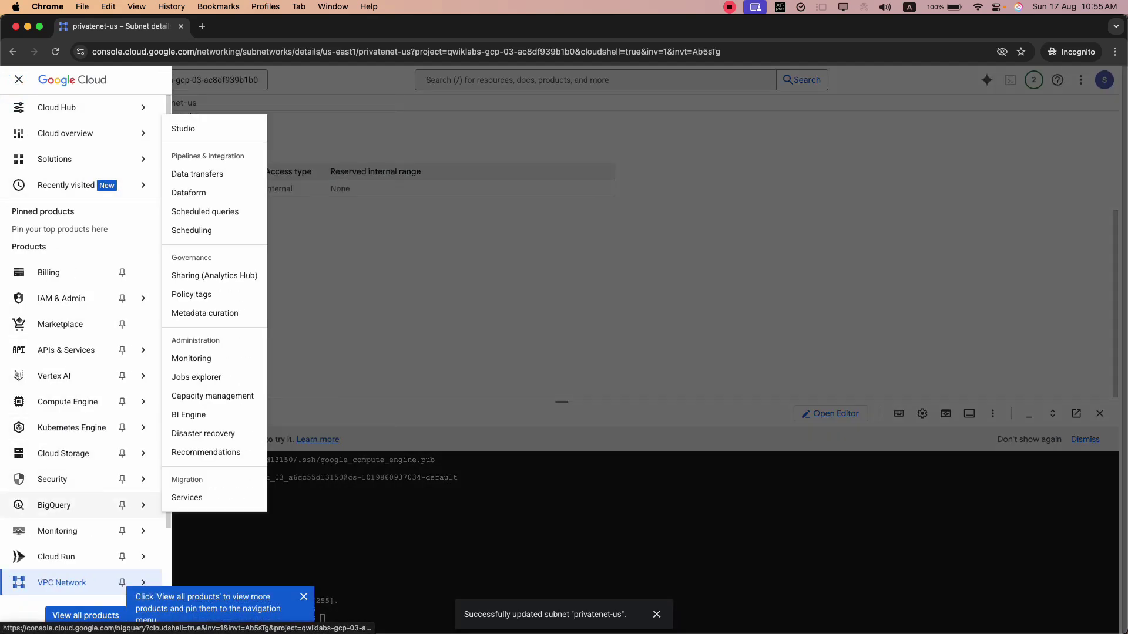
{"action": "mouse_move", "coordinate": [68, 402]}
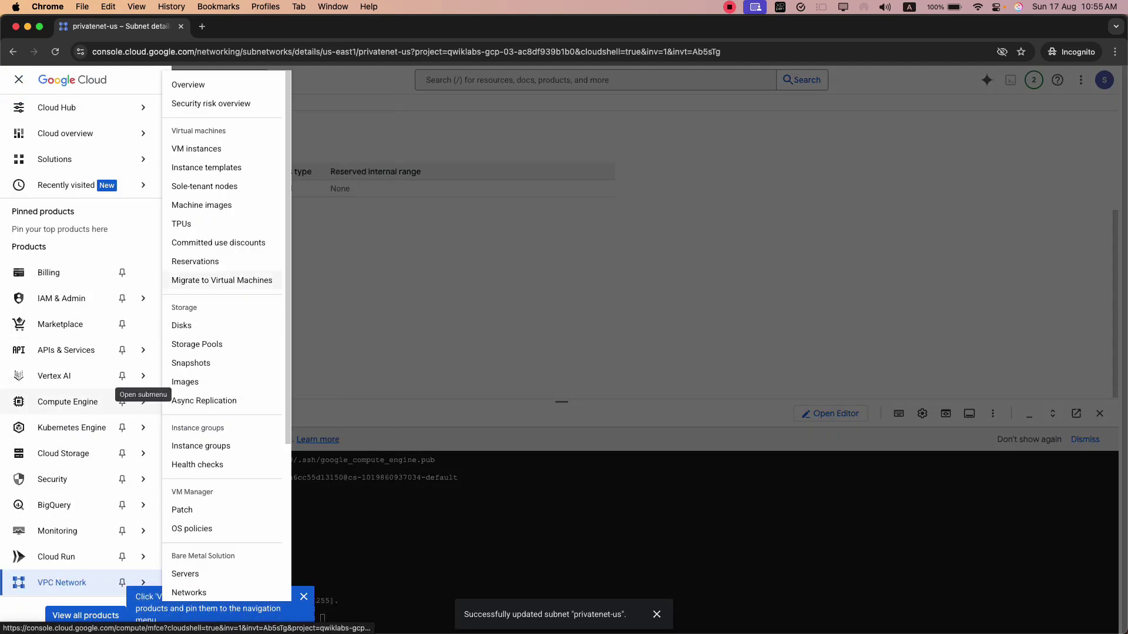
{"action": "left_click", "coordinate": [197, 149]}
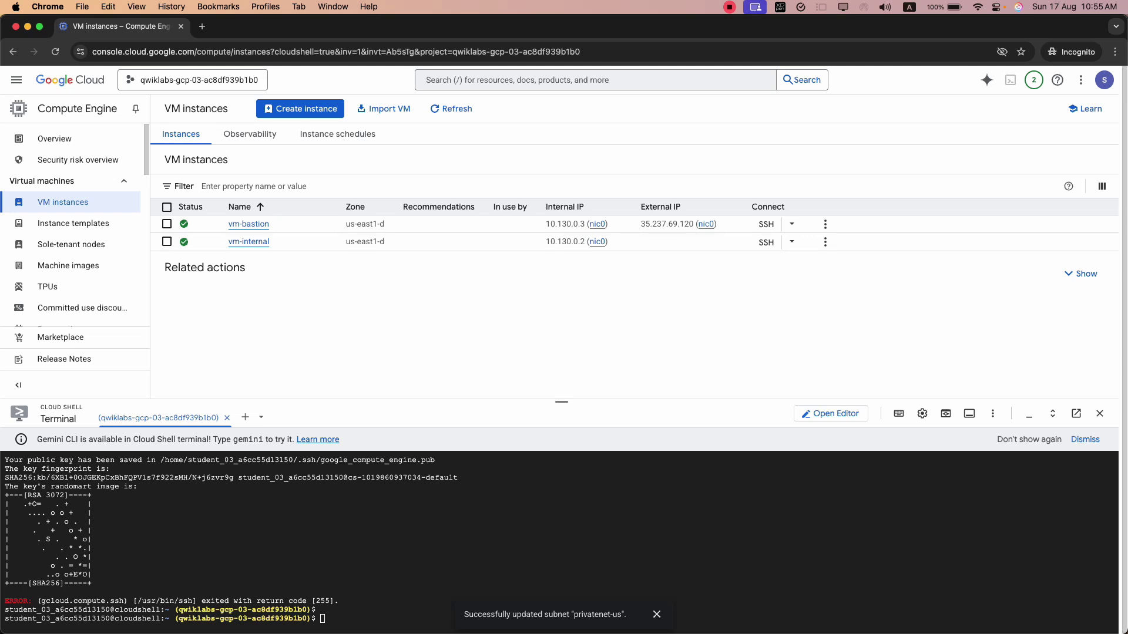
{"action": "left_click", "coordinate": [765, 224]}
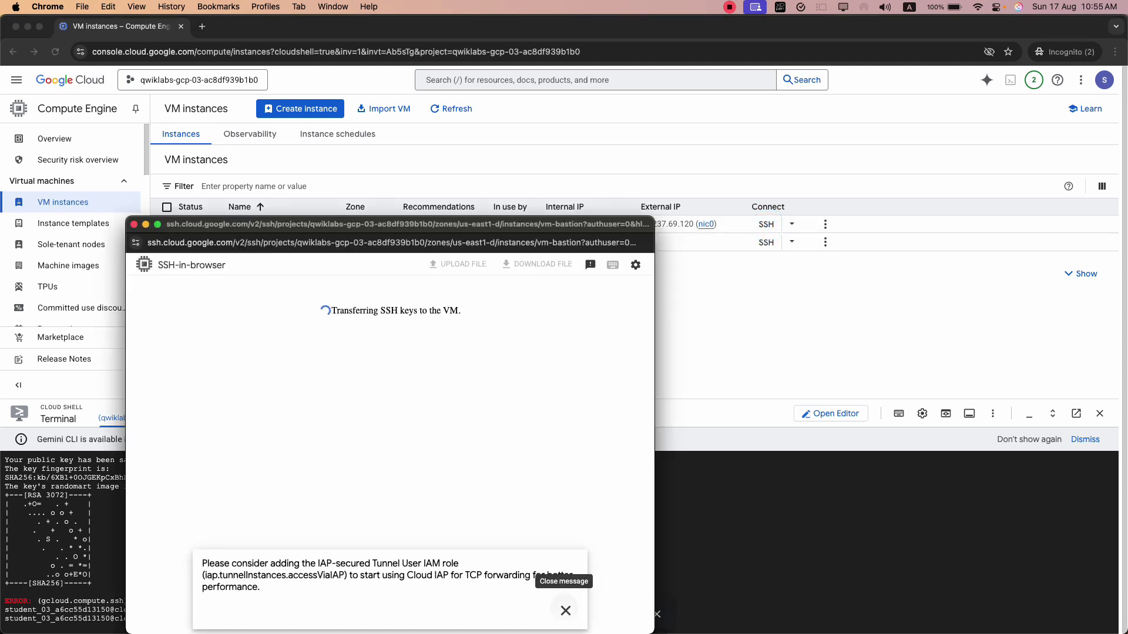
{"action": "left_click", "coordinate": [565, 611]}
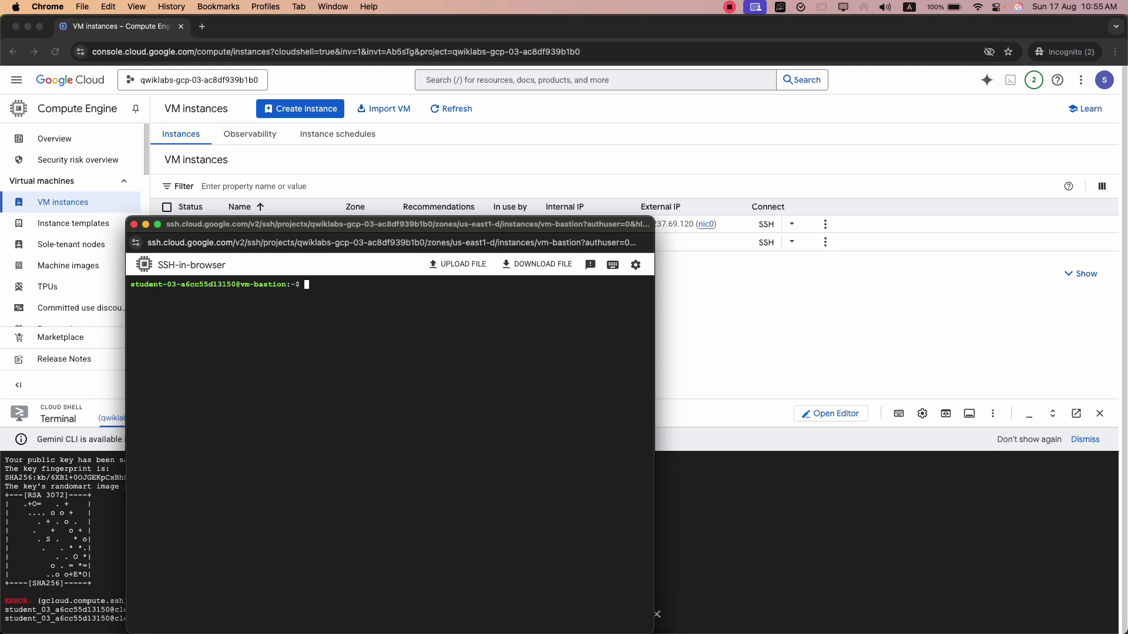
- Copy the package index update command from the lab and run sudo apt-get update on vm-bastion
{"action": "key", "text": "super+grave"}
{"action": "key", "text": "super+grave"}
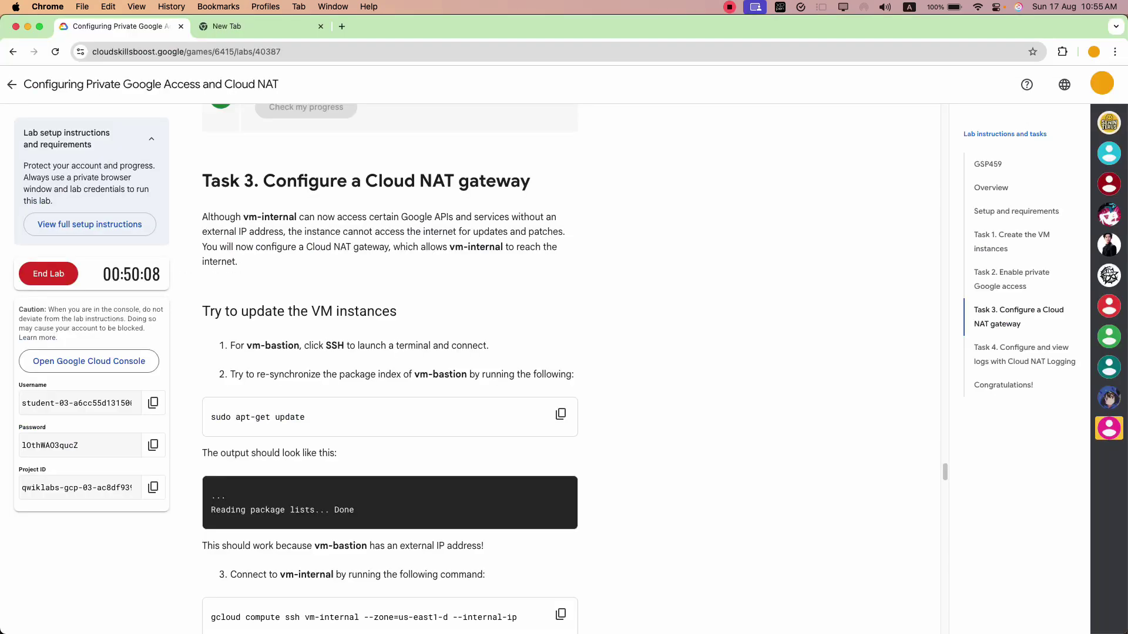
{"action": "left_click", "coordinate": [560, 414]}
{"action": "key", "text": "super+grave"}
{"action": "right_click", "coordinate": [401, 334]}
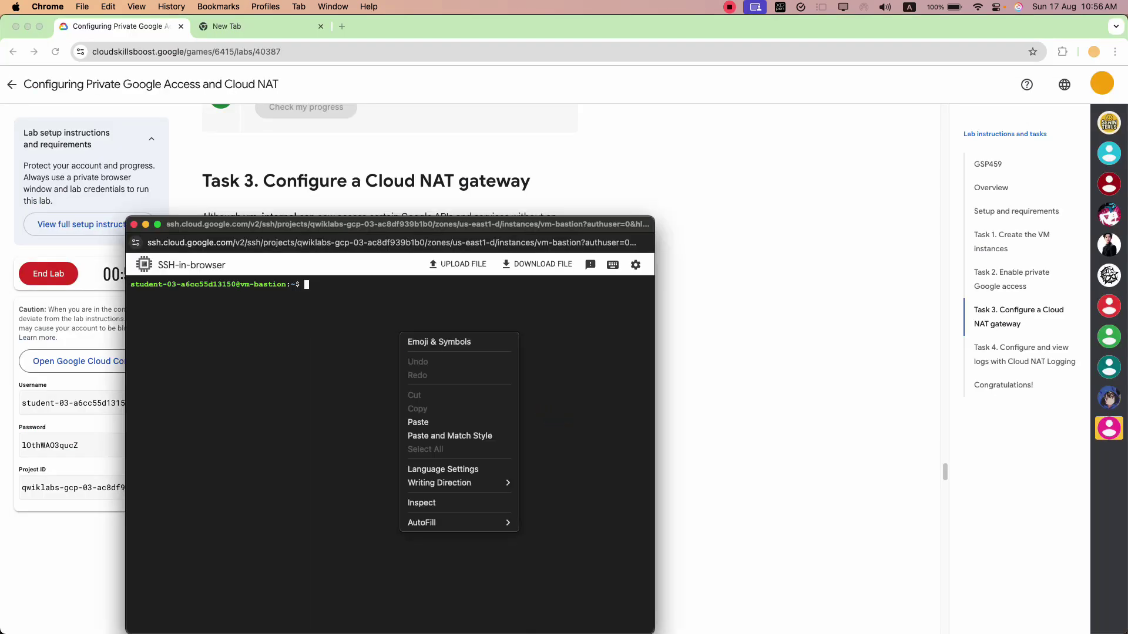
{"action": "left_click", "coordinate": [418, 421]}
{"action": "key", "text": "Return"}
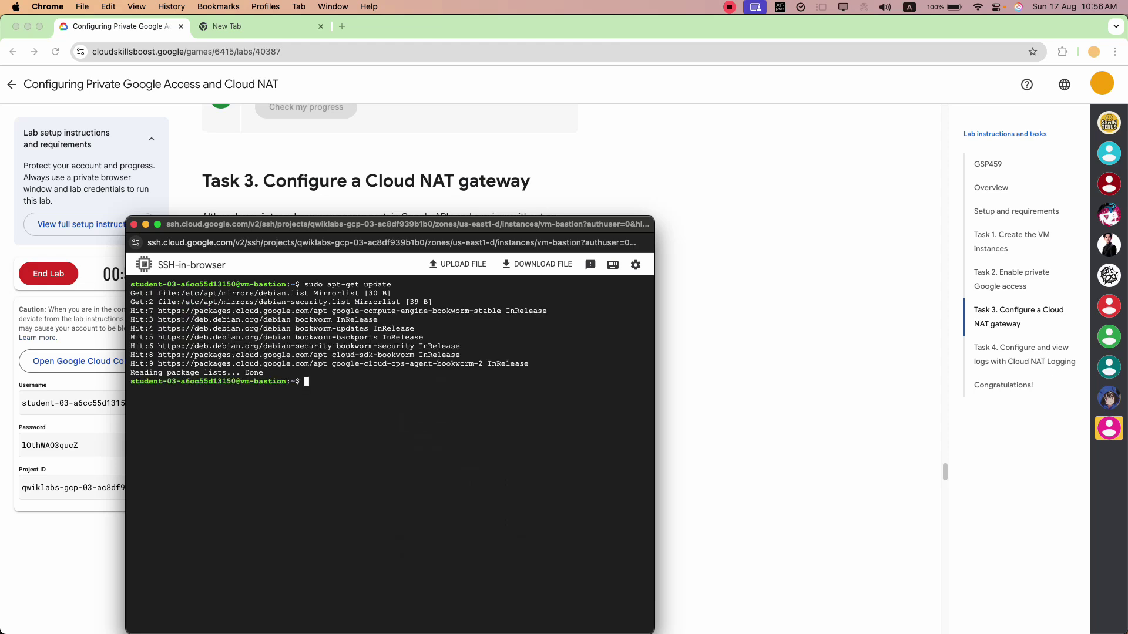
- Connect from vm-bastion to vm-internal with the lab's command gcloud compute ssh vm-internal --zone=us-east1-d --internal-ip
{"action": "key", "text": "super+grave"}
{"action": "key", "text": "super+grave"}
{"action": "scroll", "coordinate": [390, 368], "scroll_direction": "down", "scroll_amount": 5}
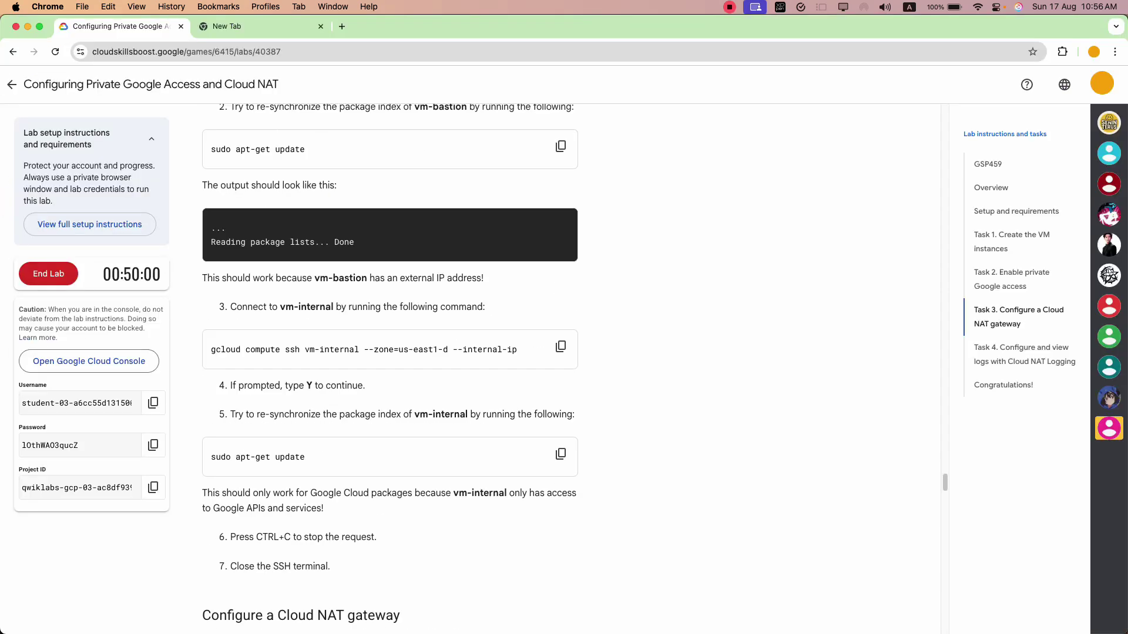
{"action": "scroll", "coordinate": [390, 369], "scroll_direction": "down", "scroll_amount": 2}
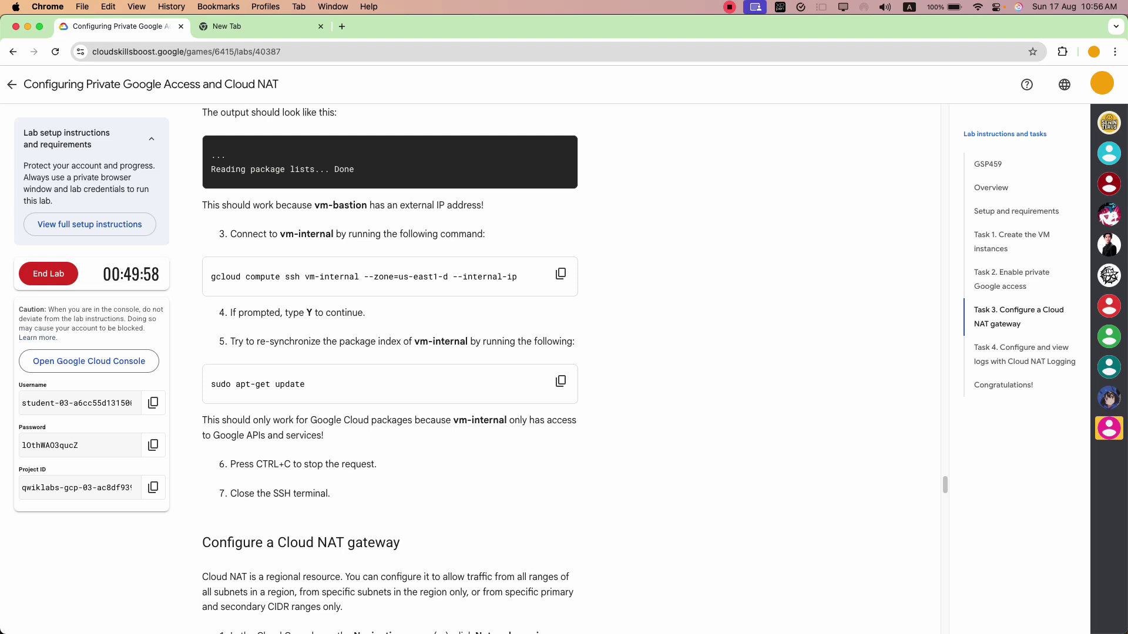
{"action": "left_click_drag", "start_coordinate": [304, 278], "coordinate": [384, 278]}
{"action": "left_click", "coordinate": [409, 301]}
{"action": "left_click", "coordinate": [560, 274]}
{"action": "key", "text": "super+grave"}
{"action": "right_click", "coordinate": [462, 370]}
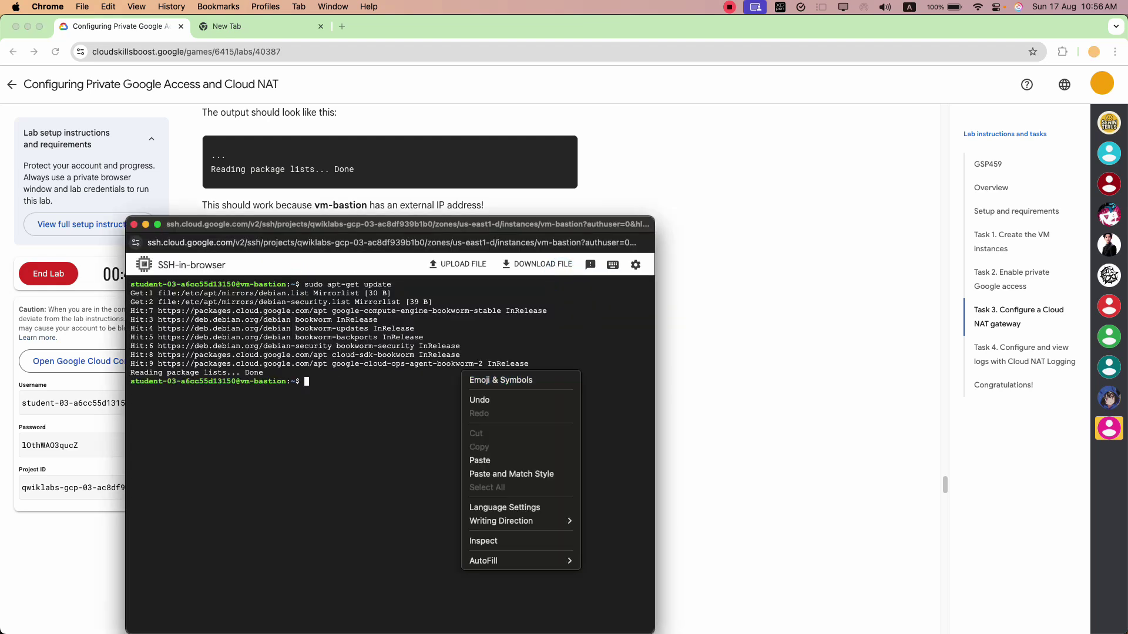
{"action": "left_click", "coordinate": [461, 456]}
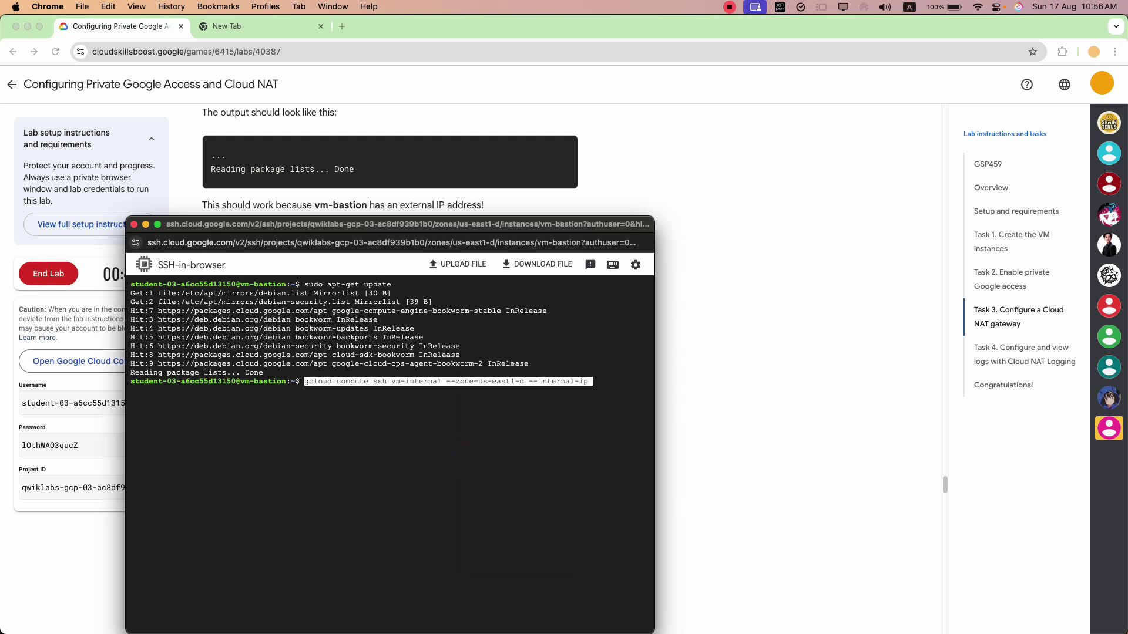
{"action": "key", "text": "Return"}
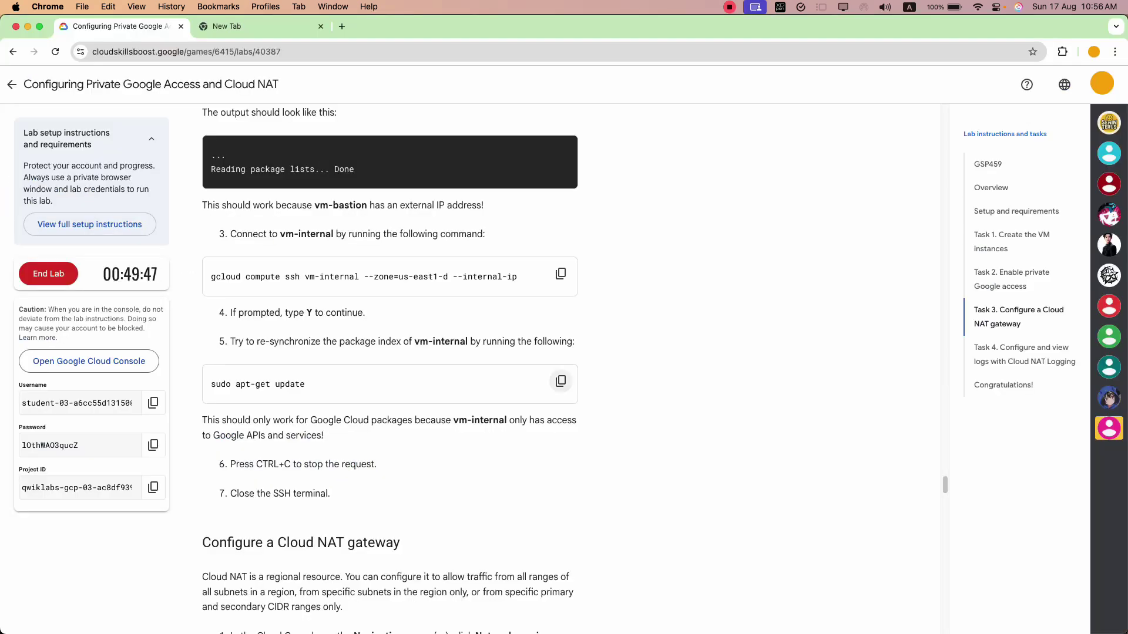
- Copy the lab's command for re-synchronizing the package index and run sudo apt-get update on vm-internal
{"action": "left_click", "coordinate": [559, 383]}
{"action": "scroll", "coordinate": [559, 384], "scroll_direction": "down", "scroll_amount": 4}
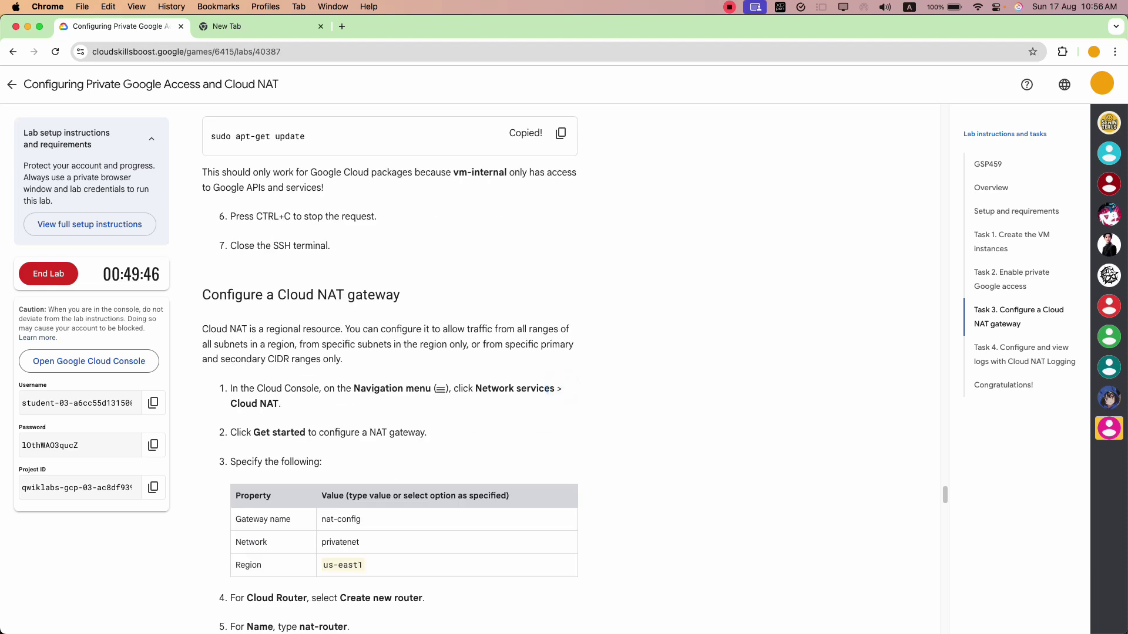
{"action": "scroll", "coordinate": [547, 388], "scroll_direction": "up", "scroll_amount": 1}
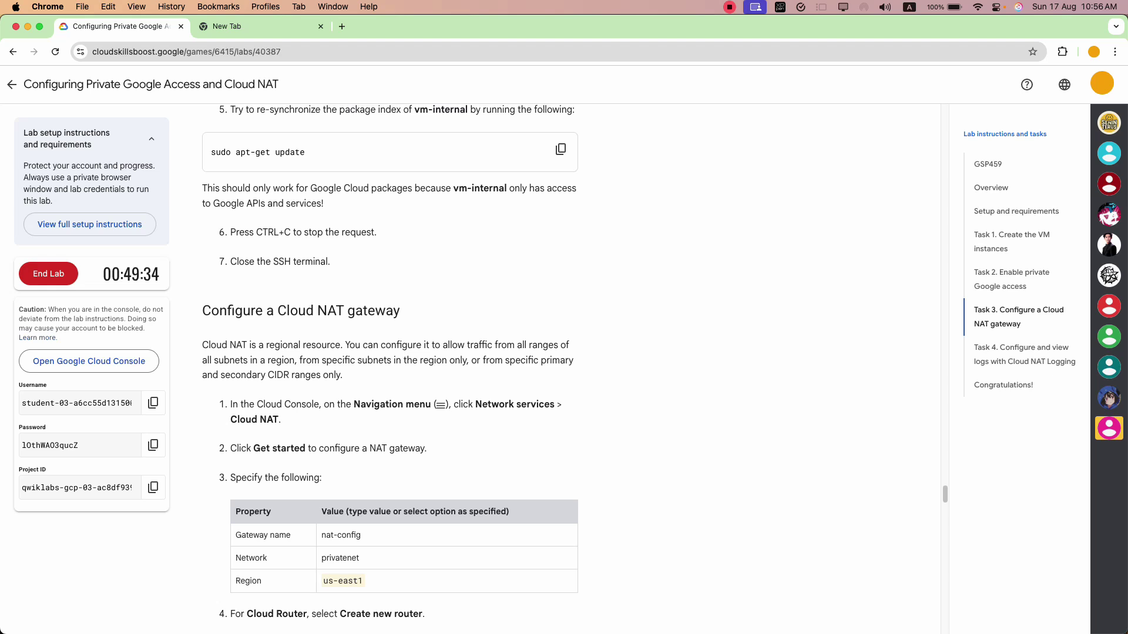
{"action": "left_click_drag", "start_coordinate": [325, 203], "coordinate": [220, 203]}
{"action": "left_click", "coordinate": [351, 230]}
{"action": "key", "text": "super+grave"}
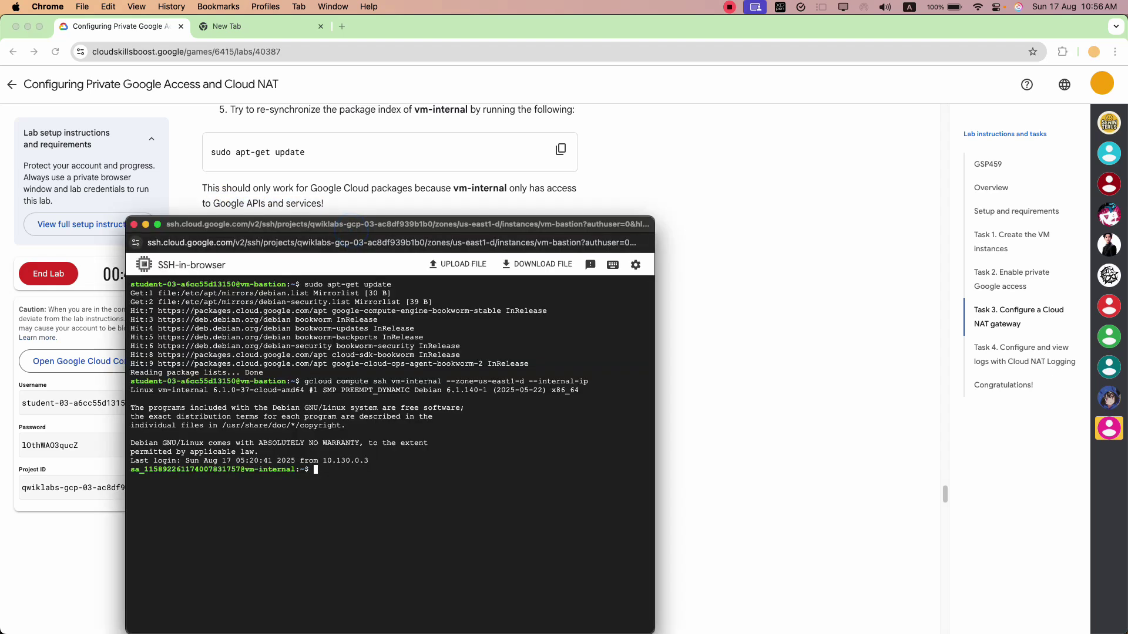
{"action": "right_click", "coordinate": [348, 434]}
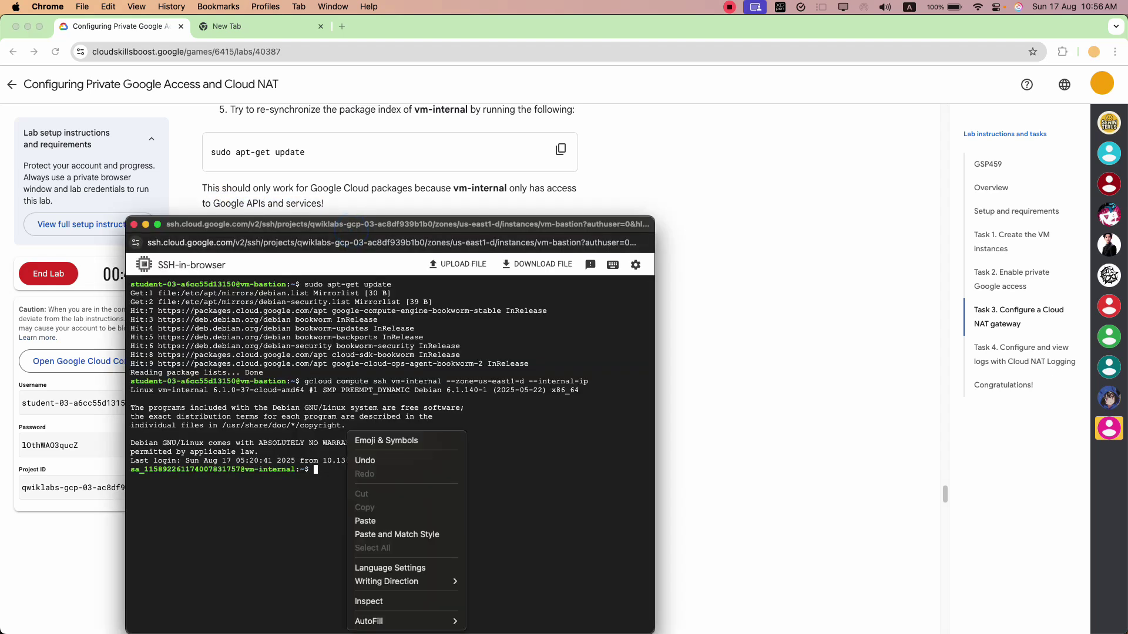
{"action": "left_click", "coordinate": [365, 521]}
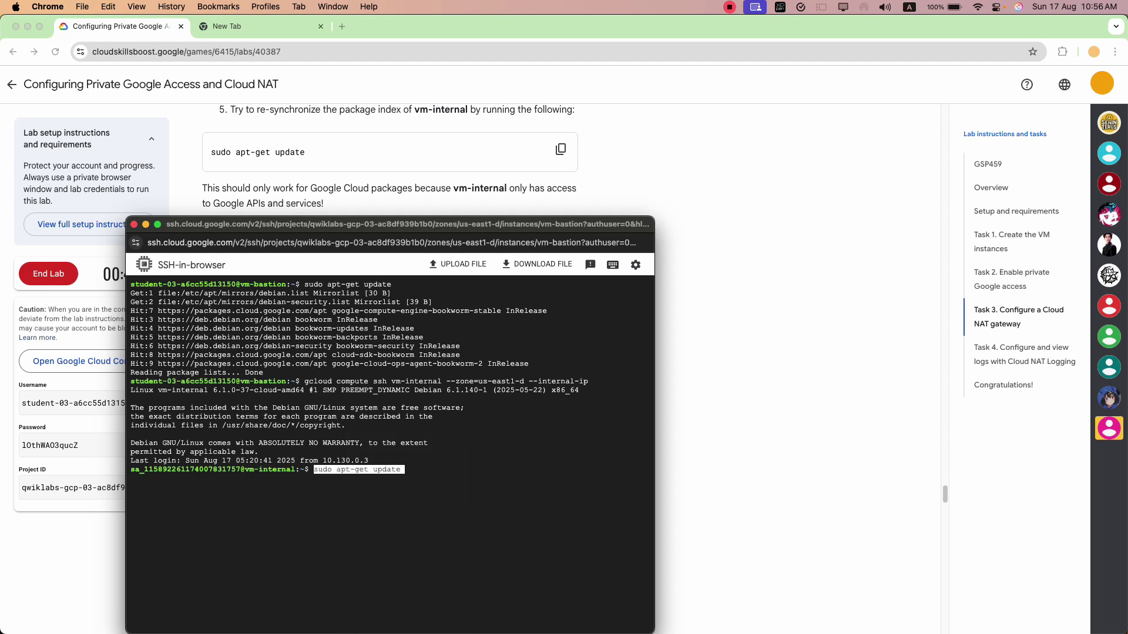
{"action": "left_click", "coordinate": [439, 500]}
{"action": "key", "text": "Return"}
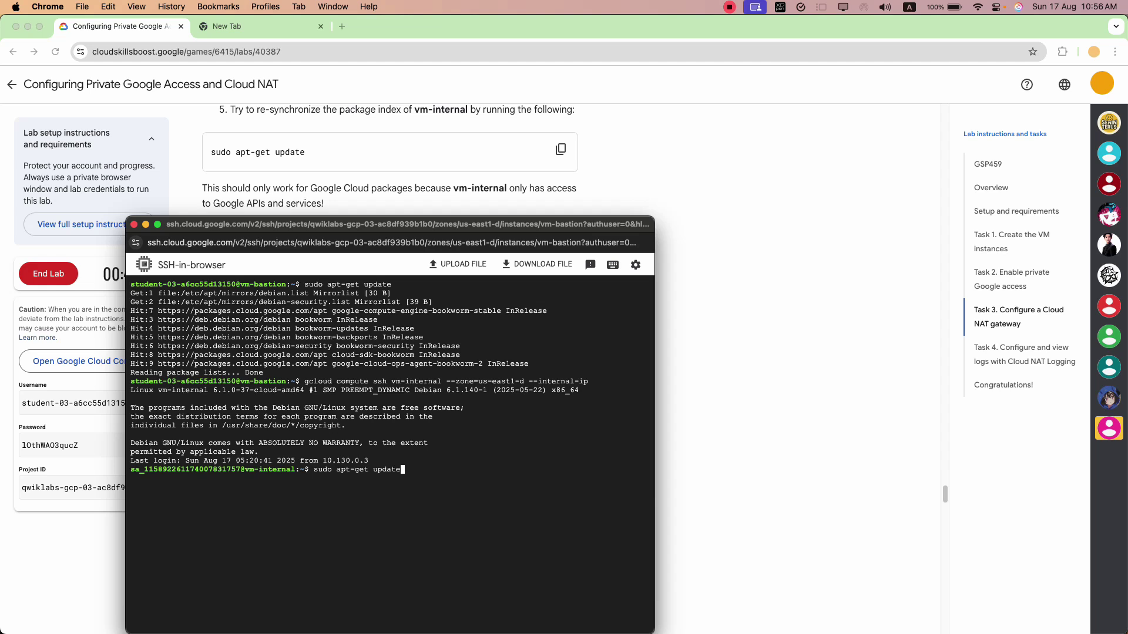
{"action": "key", "text": "Return"}
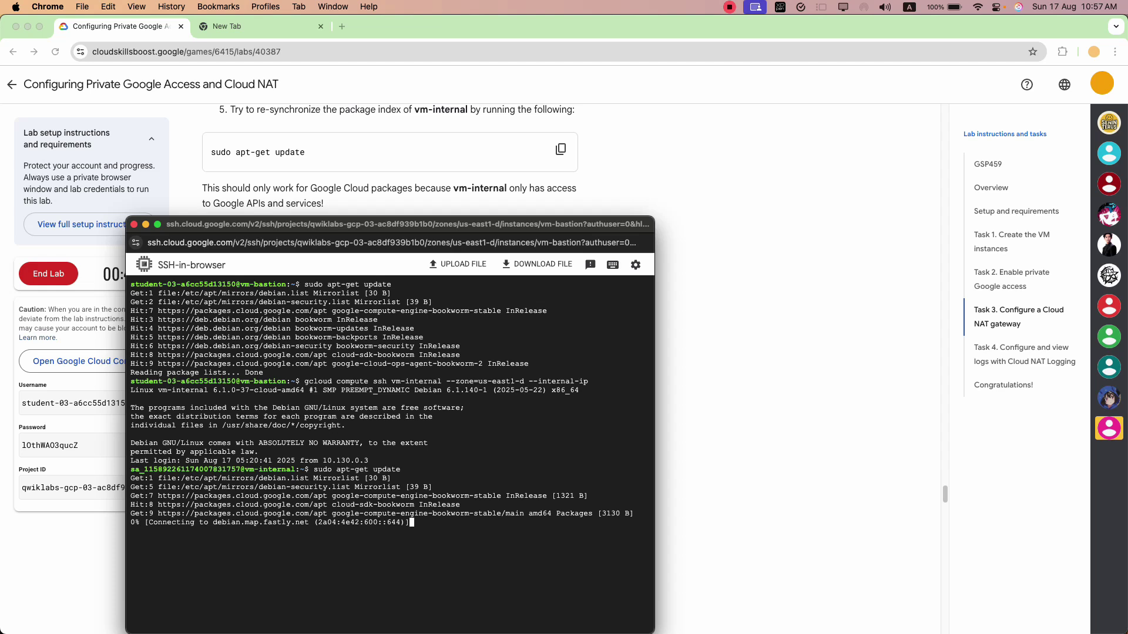
- Review the lab's instructions for closing the SSH terminal and configuring a Cloud NAT gateway
{"action": "key", "text": "super+grave"}
{"action": "key", "text": "super+grave"}
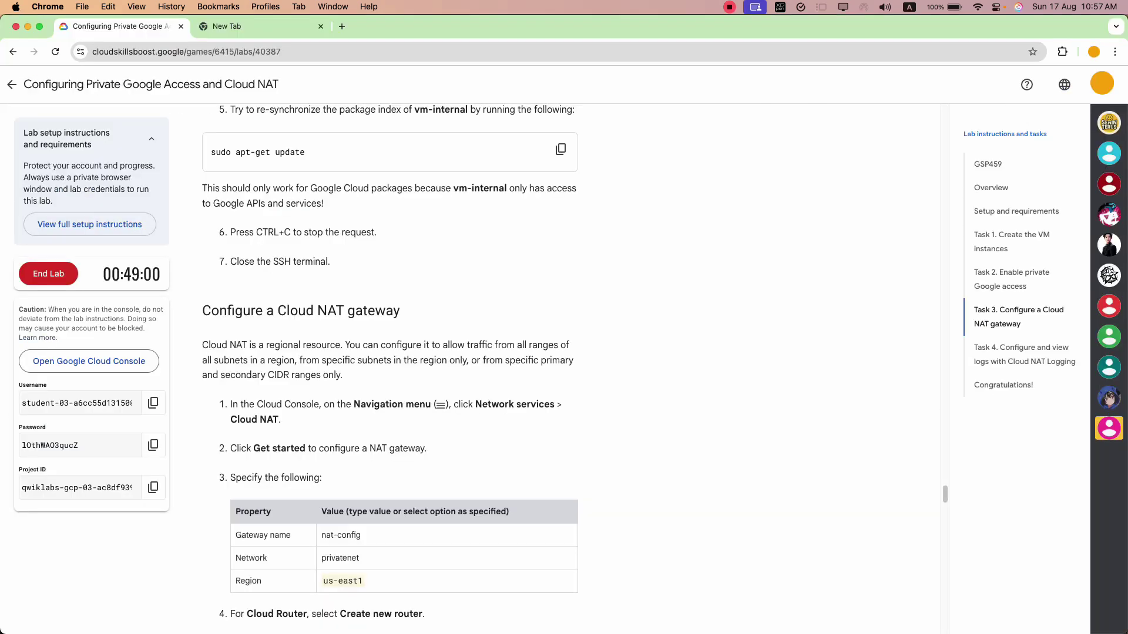
{"action": "scroll", "coordinate": [328, 278], "scroll_direction": "up", "scroll_amount": 1}
{"action": "left_click_drag", "start_coordinate": [327, 277], "coordinate": [249, 275]}
{"action": "scroll", "coordinate": [249, 273], "scroll_direction": "down", "scroll_amount": 4}
{"action": "scroll", "coordinate": [249, 274], "scroll_direction": "up", "scroll_amount": 2}
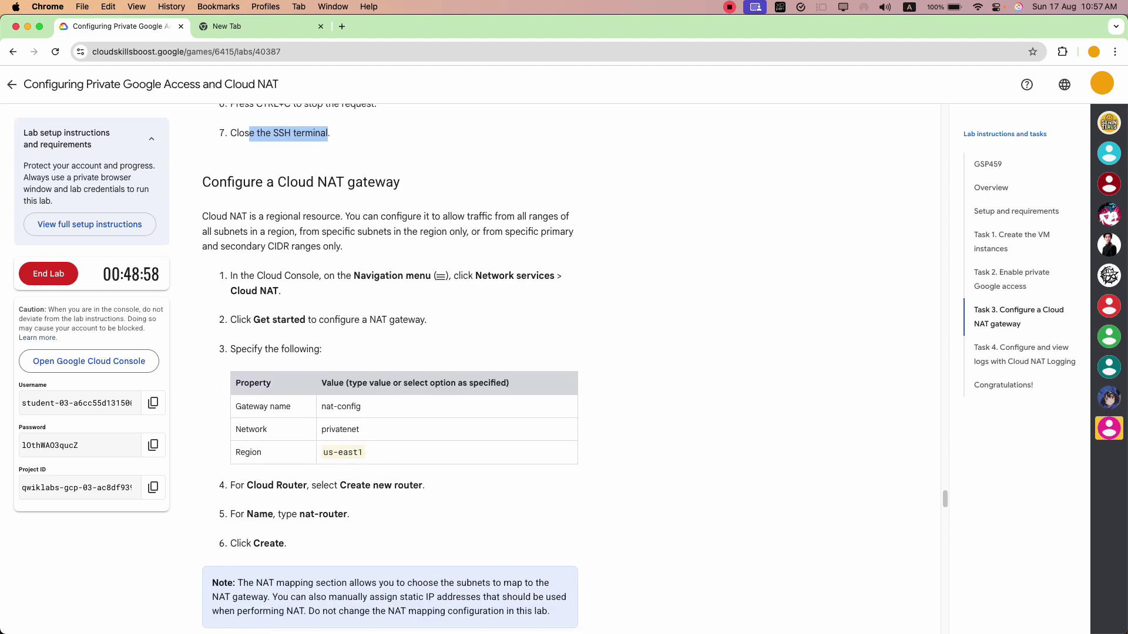
{"action": "left_click_drag", "start_coordinate": [233, 187], "coordinate": [400, 187]}
{"action": "left_click", "coordinate": [382, 276]}
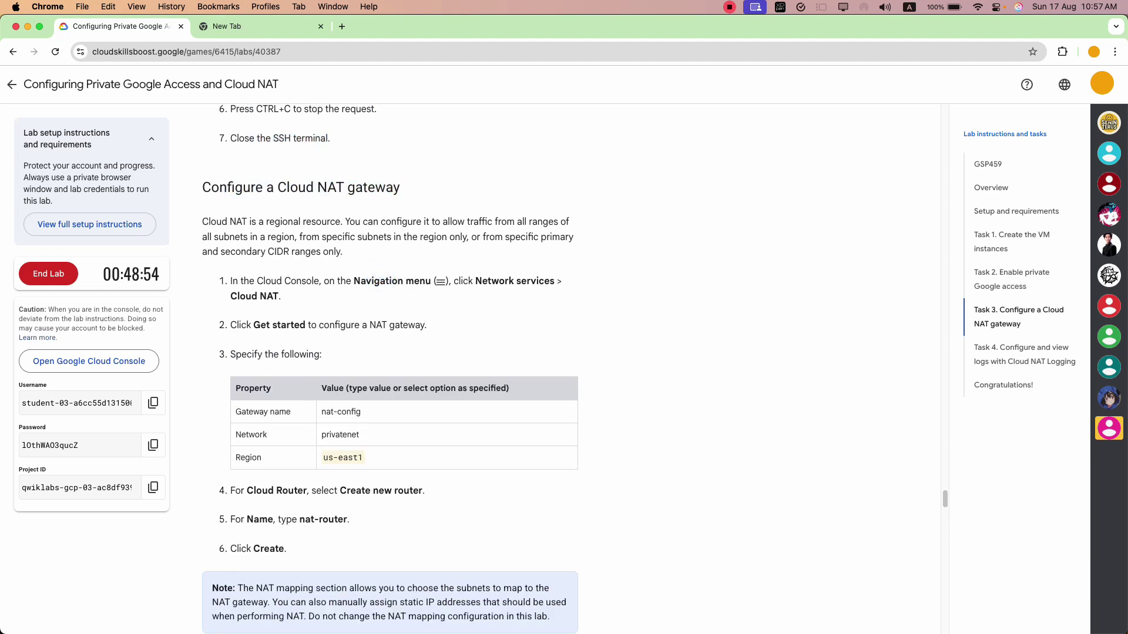
- Read the lab's Cloud NAT gateway section and skim ahead through Task 4 on Cloud NAT Logging
{"action": "scroll", "coordinate": [390, 369], "scroll_direction": "up", "scroll_amount": 3}
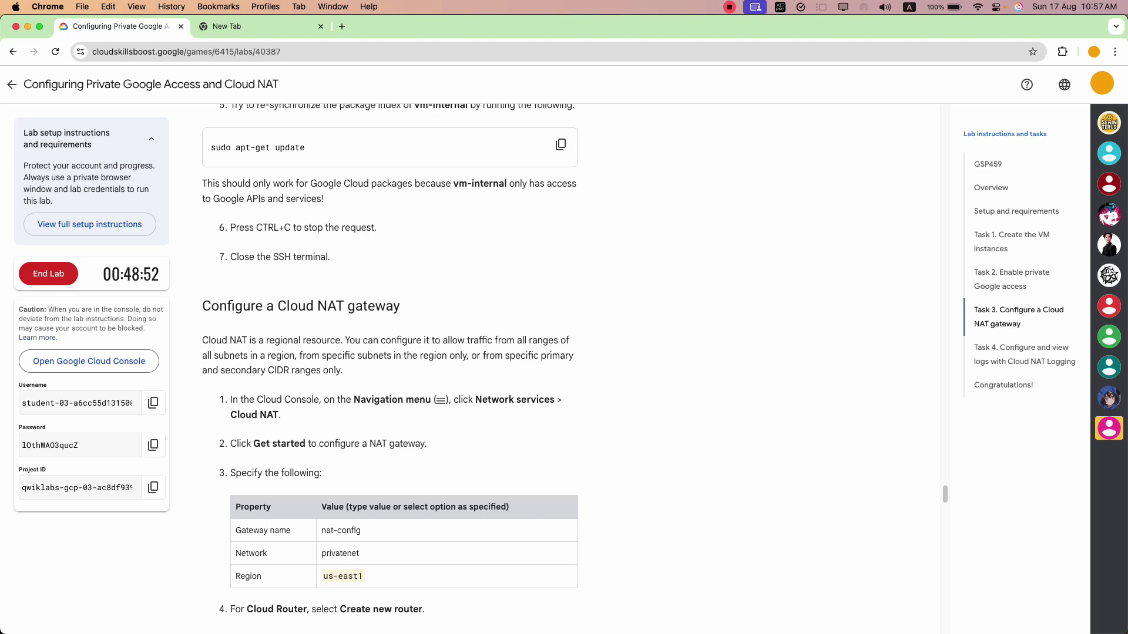
{"action": "left_click_drag", "start_coordinate": [382, 178], "coordinate": [438, 204]}
{"action": "left_click", "coordinate": [420, 204]}
{"action": "left_click", "coordinate": [434, 236]}
{"action": "left_click_drag", "start_coordinate": [264, 305], "coordinate": [391, 340]}
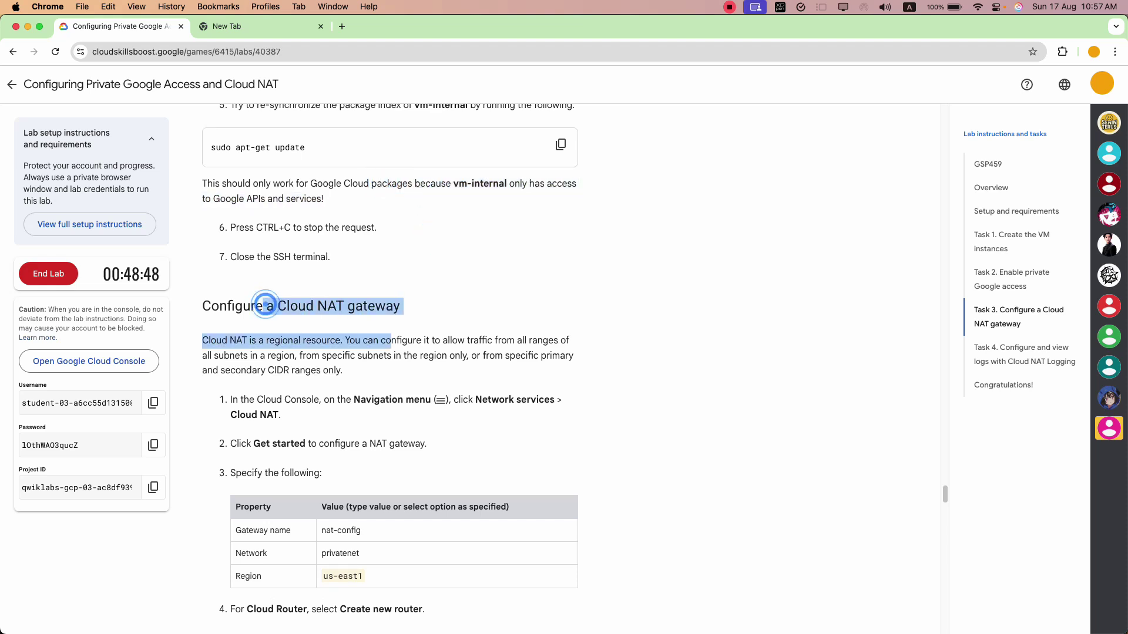
{"action": "scroll", "coordinate": [392, 343], "scroll_direction": "down", "scroll_amount": 8}
{"action": "scroll", "coordinate": [394, 344], "scroll_direction": "down", "scroll_amount": 7}
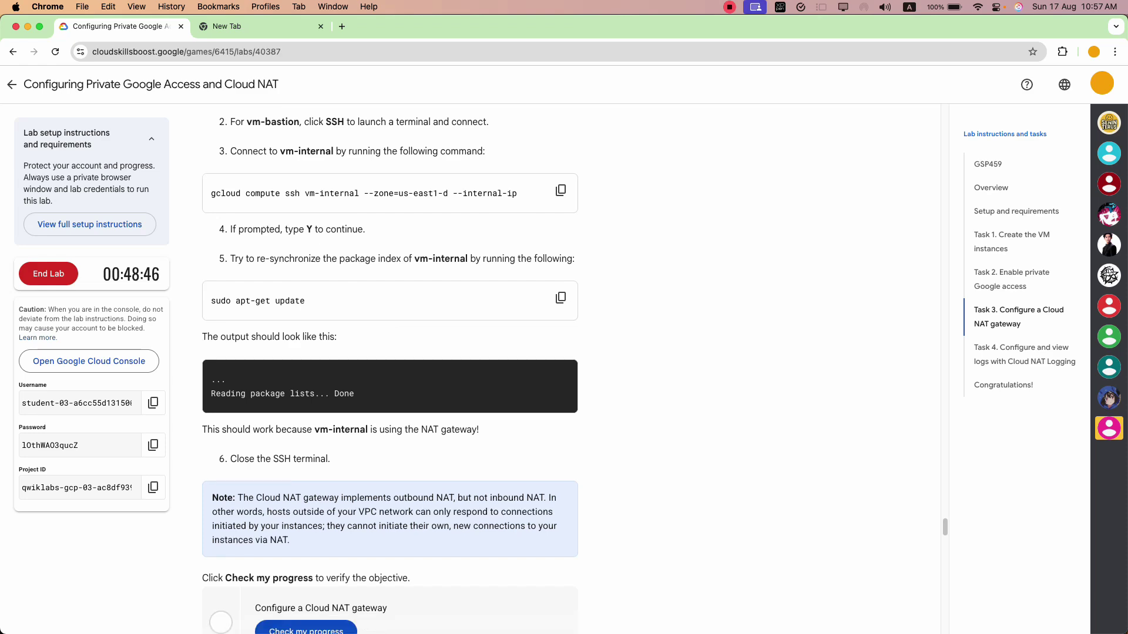
{"action": "scroll", "coordinate": [393, 344], "scroll_direction": "down", "scroll_amount": 8}
{"action": "scroll", "coordinate": [393, 344], "scroll_direction": "down", "scroll_amount": 20}
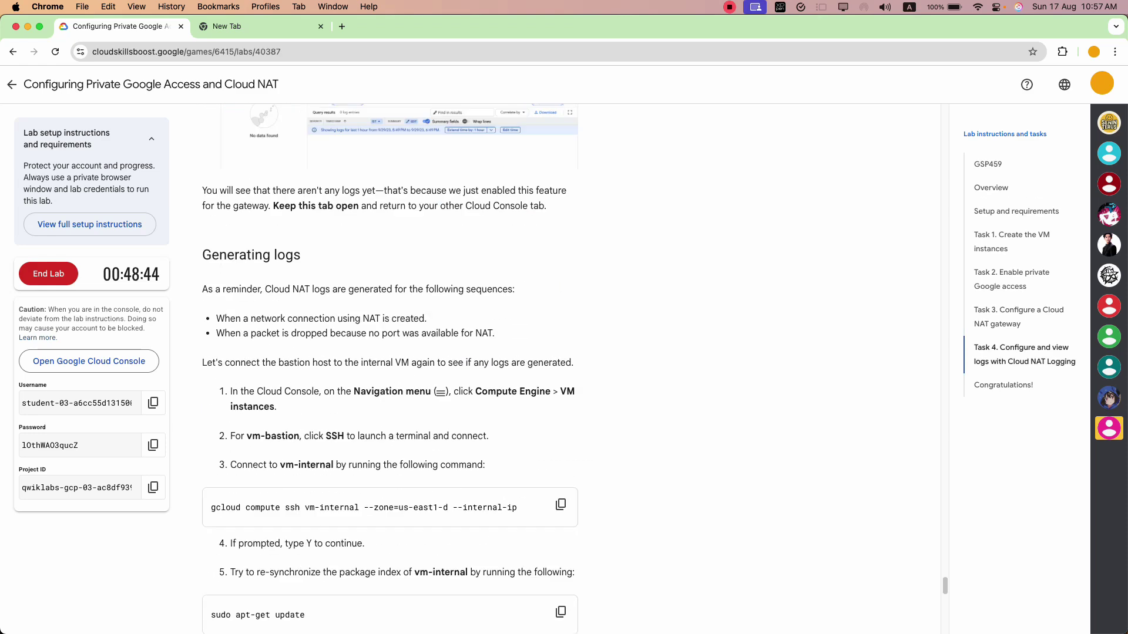
{"action": "scroll", "coordinate": [390, 368], "scroll_direction": "up", "scroll_amount": 20}
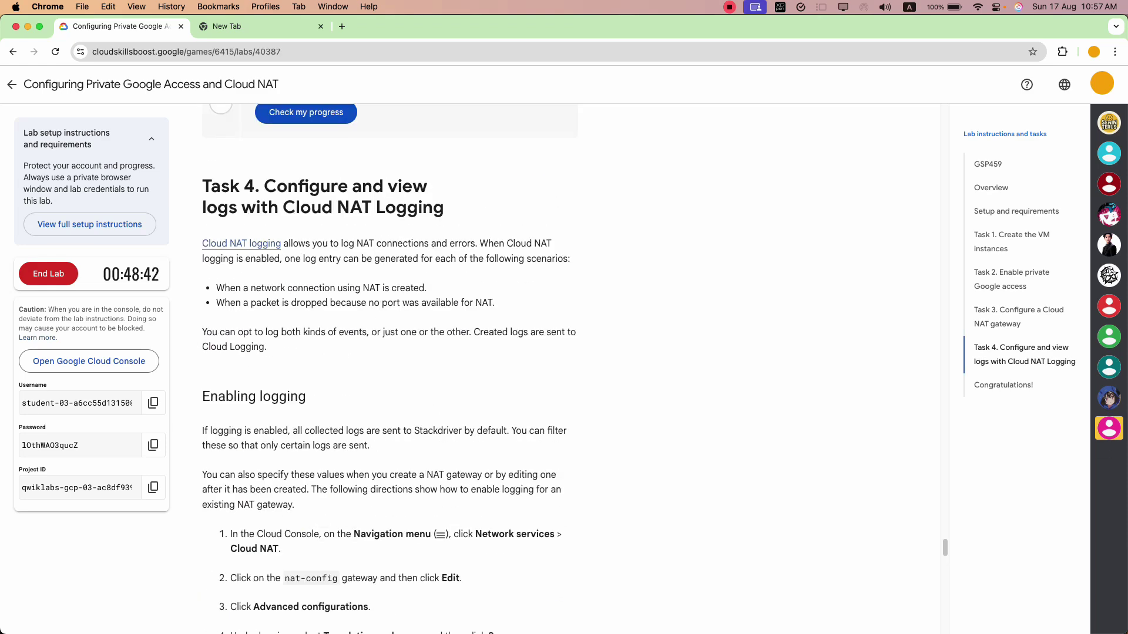
{"action": "scroll", "coordinate": [387, 352], "scroll_direction": "up", "scroll_amount": 10}
{"action": "left_click_drag", "start_coordinate": [263, 290], "coordinate": [387, 335]}
{"action": "left_click", "coordinate": [387, 334]}
- Close the vm-bastion SSH terminal window as instructed by the lab
{"action": "scroll", "coordinate": [387, 334], "scroll_direction": "down", "scroll_amount": 1}
{"action": "key", "text": "super+grave"}
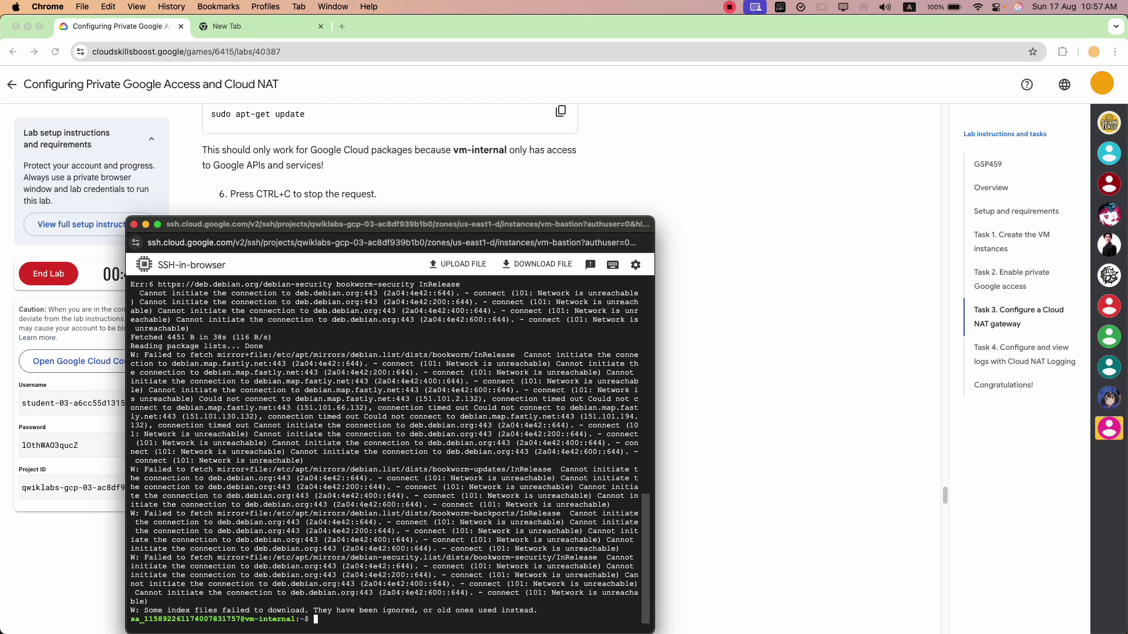
{"action": "key", "text": "super+w"}
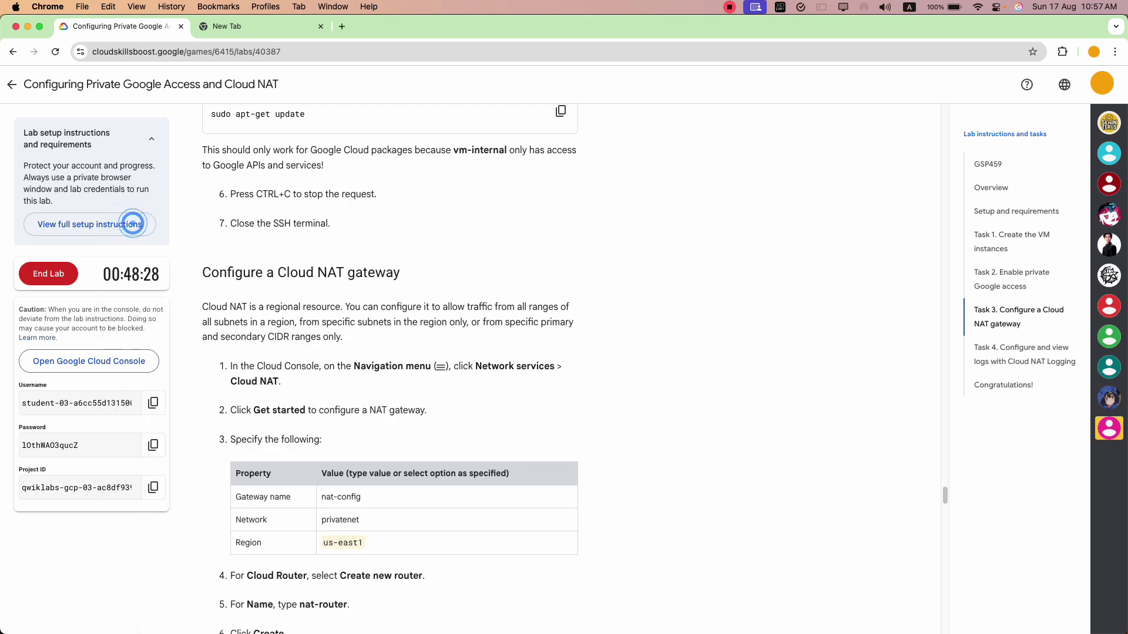
- Review the lab's instructions for reaching Cloud NAT under Network services
{"action": "scroll", "coordinate": [388, 369], "scroll_direction": "up", "scroll_amount": 1}
{"action": "scroll", "coordinate": [389, 369], "scroll_direction": "up", "scroll_amount": 10}
{"action": "scroll", "coordinate": [389, 369], "scroll_direction": "up", "scroll_amount": 5}
{"action": "scroll", "coordinate": [389, 369], "scroll_direction": "down", "scroll_amount": 5}
{"action": "scroll", "coordinate": [389, 370], "scroll_direction": "down", "scroll_amount": 10}
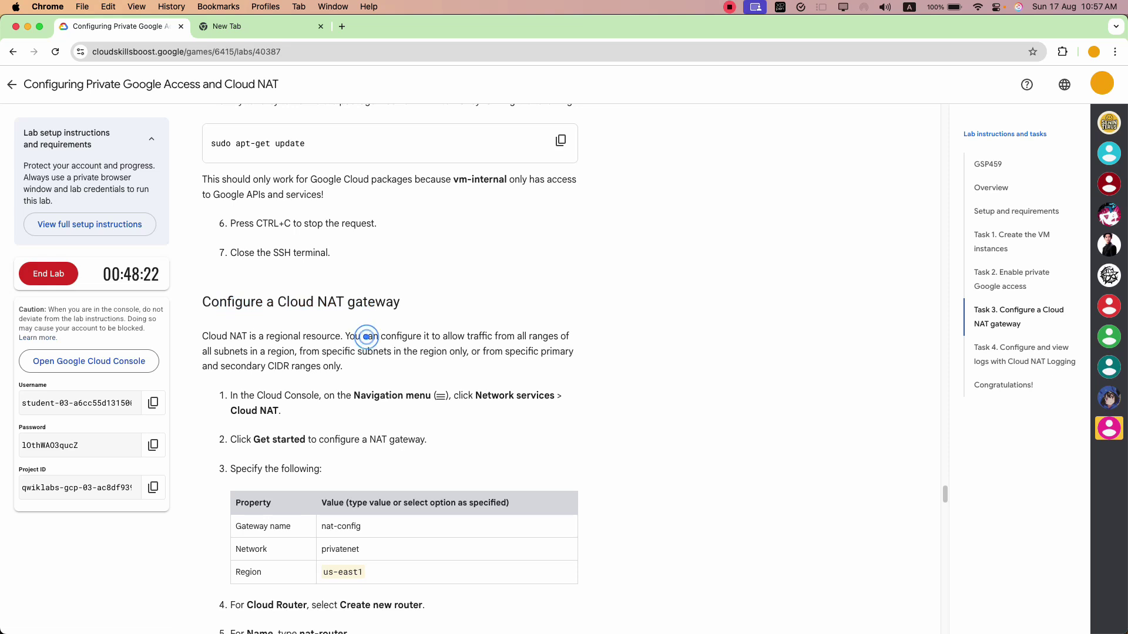
{"action": "scroll", "coordinate": [366, 330], "scroll_direction": "down", "scroll_amount": 2}
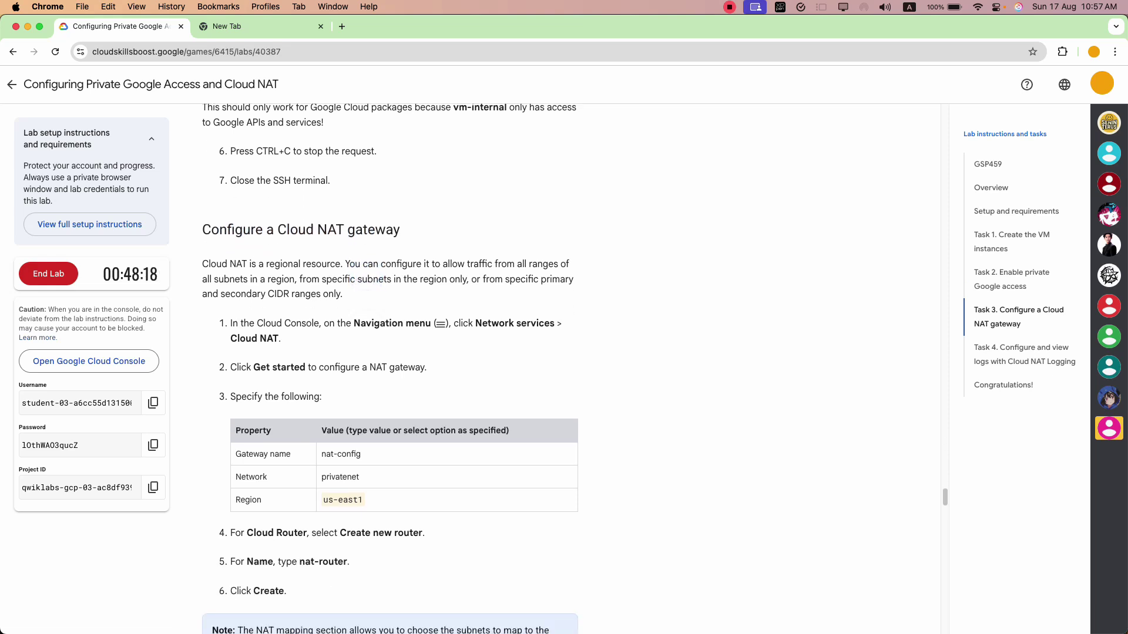
{"action": "left_click_drag", "start_coordinate": [356, 324], "coordinate": [537, 324]}
{"action": "left_click", "coordinate": [507, 372]}
- Look through the Cloud Console's product list for Network services, rechecking the product name in the lab
{"action": "key", "text": "super+grave"}
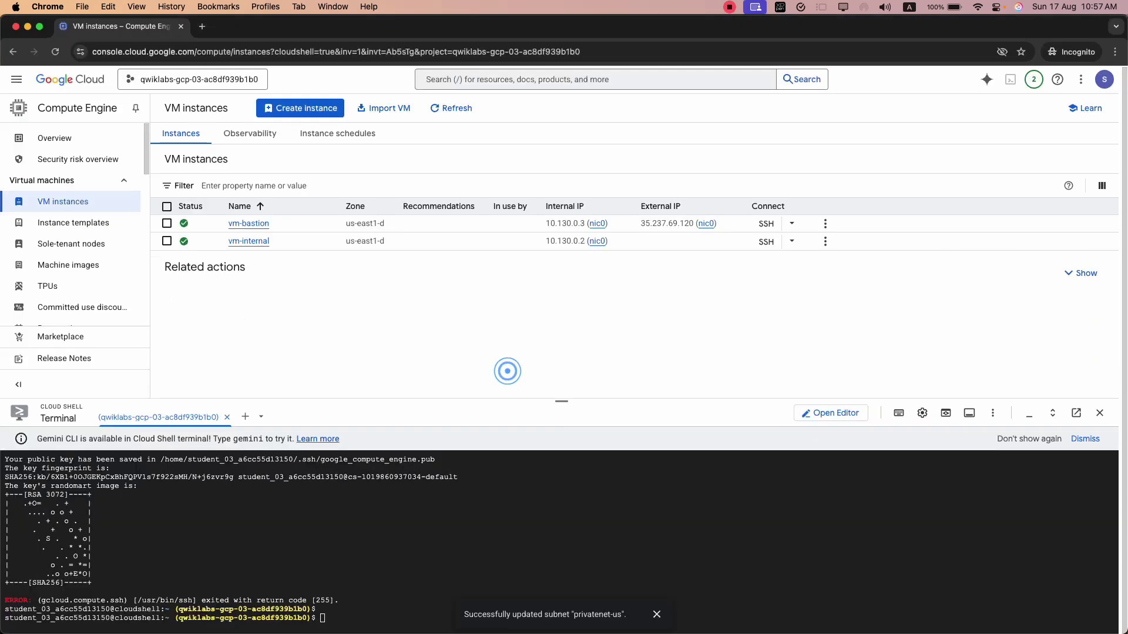
{"action": "left_click", "coordinate": [17, 79]}
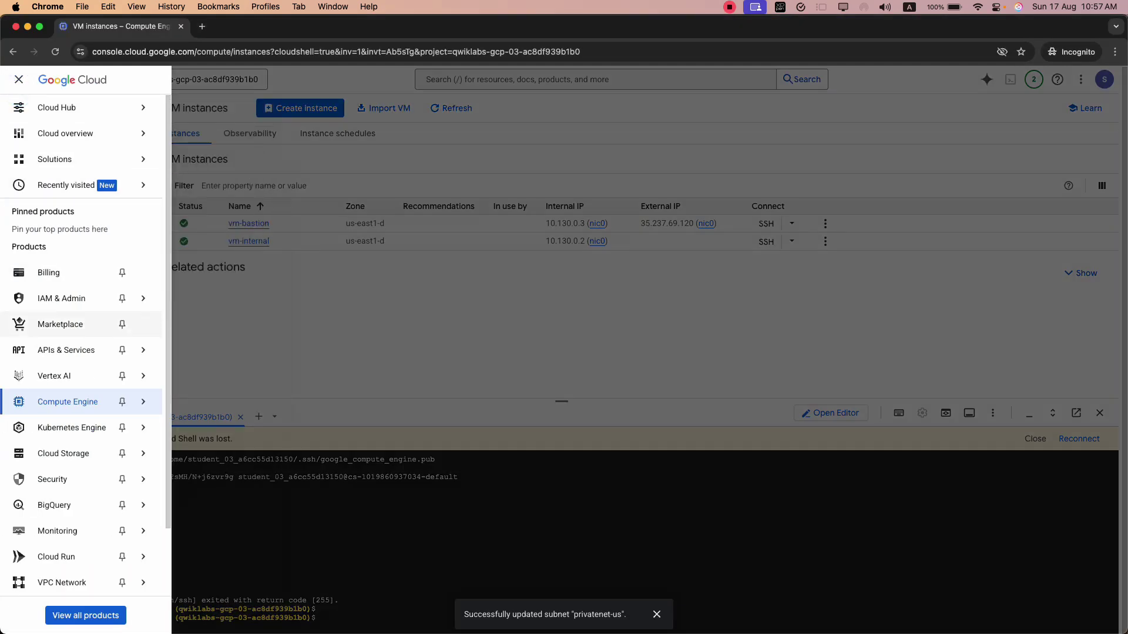
{"action": "scroll", "coordinate": [83, 341], "scroll_direction": "down", "scroll_amount": 2}
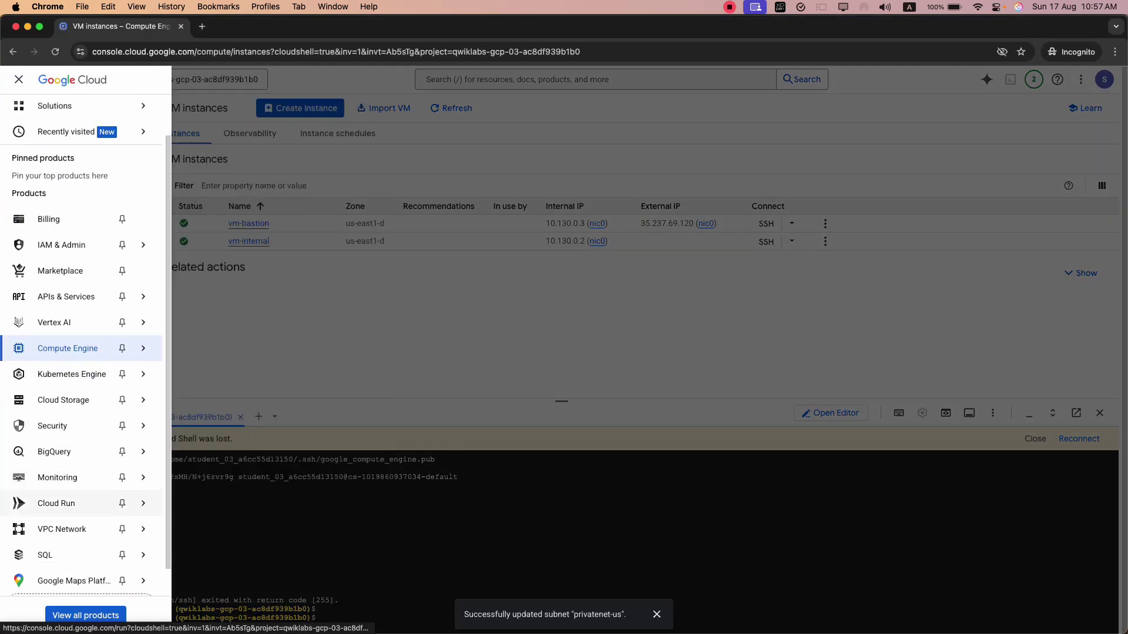
{"action": "mouse_move", "coordinate": [117, 376]}
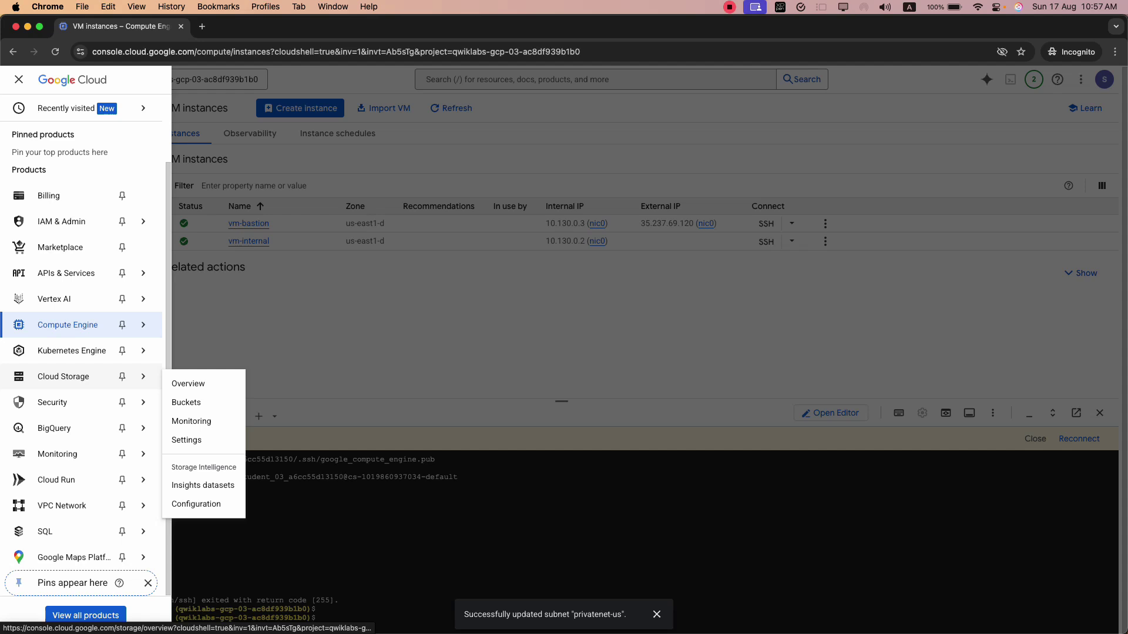
{"action": "scroll", "coordinate": [117, 376], "scroll_direction": "up", "scroll_amount": 2}
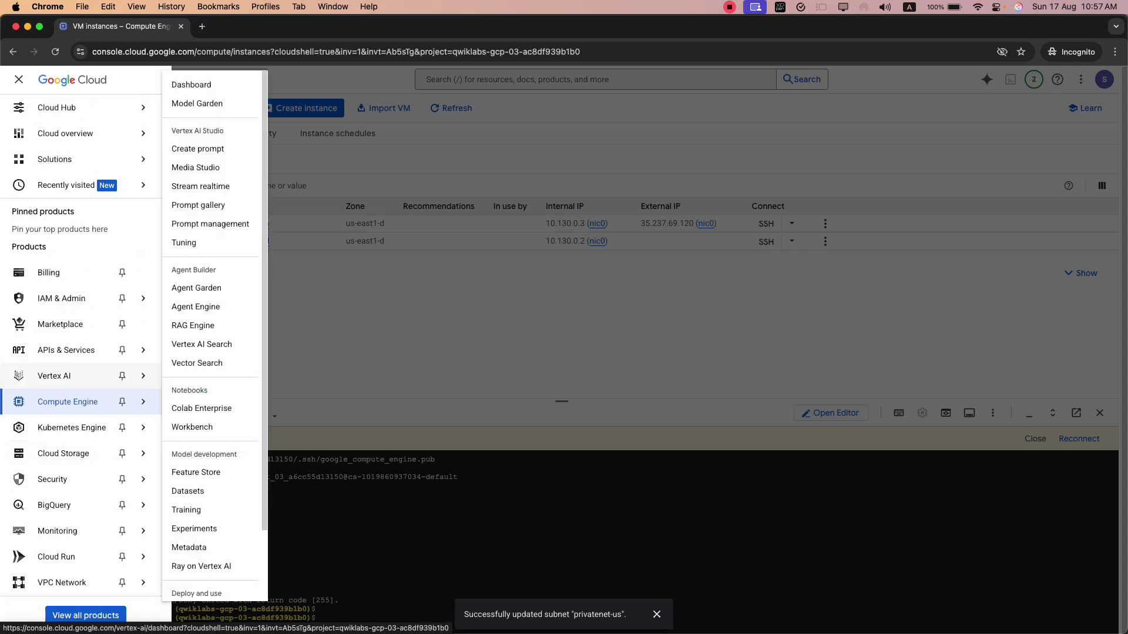
{"action": "key", "text": "super+grave"}
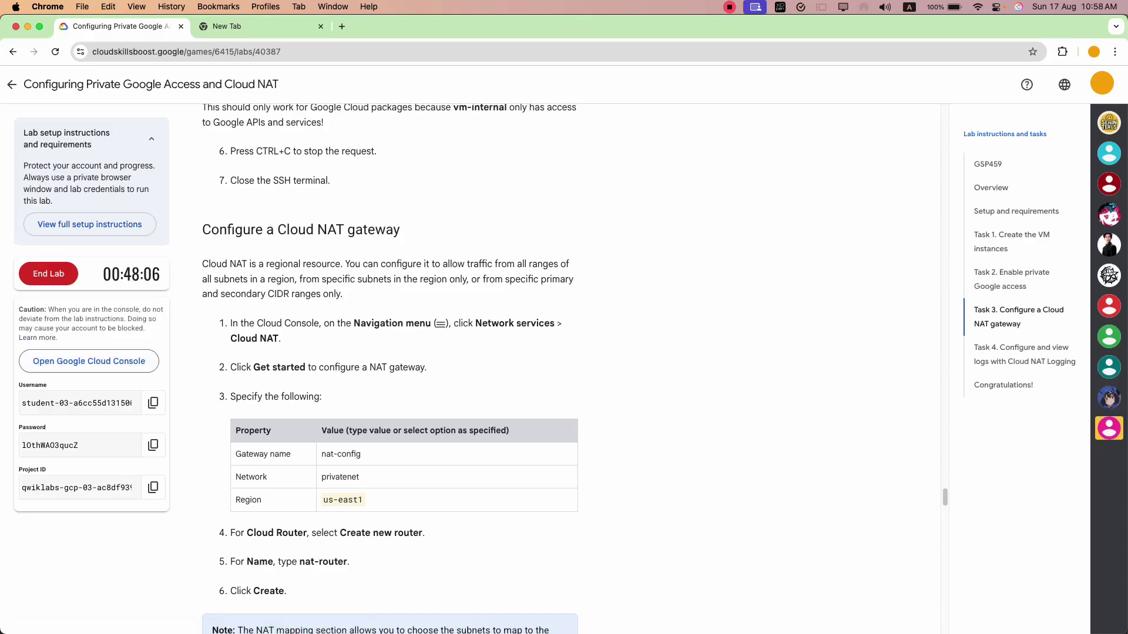
{"action": "key", "text": "super+grave"}
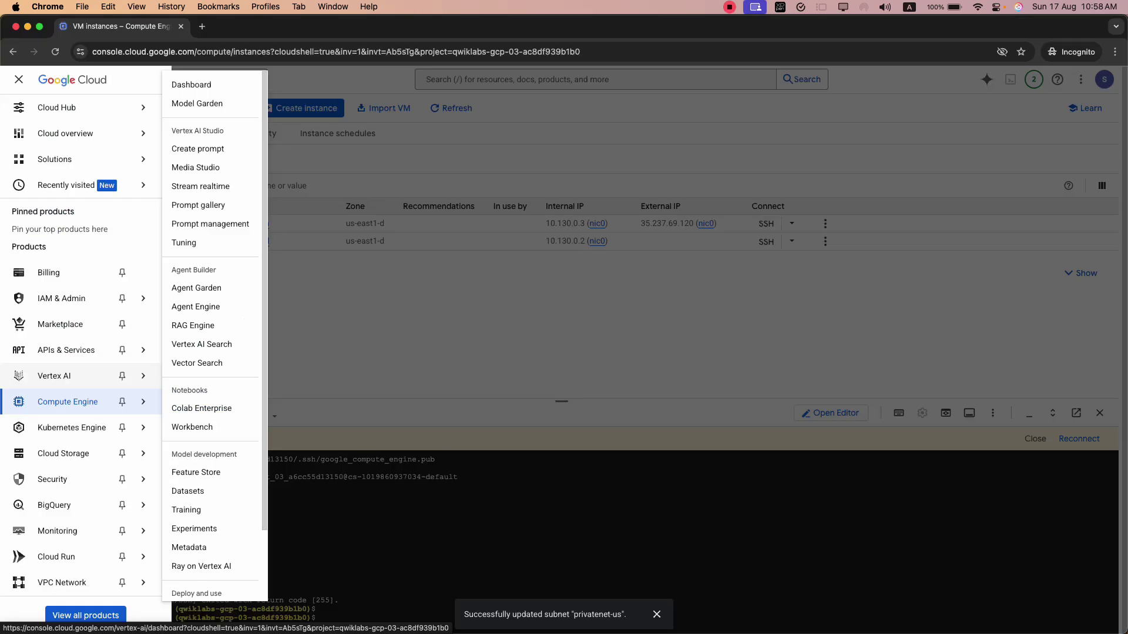
{"action": "mouse_move", "coordinate": [62, 506]}
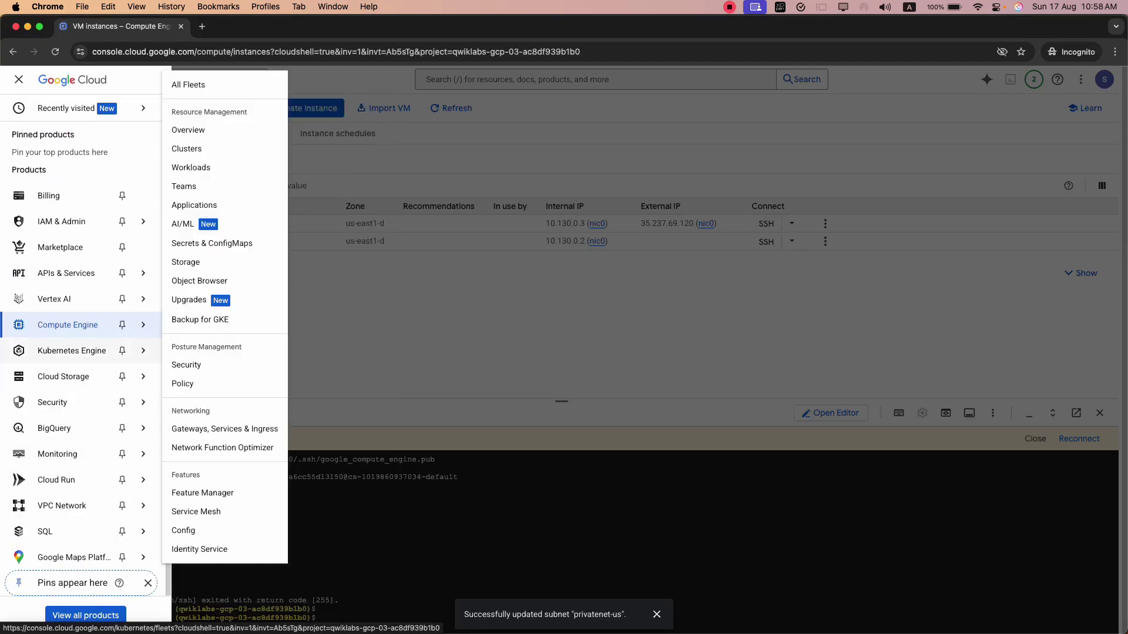
{"action": "scroll", "coordinate": [83, 346], "scroll_direction": "up", "scroll_amount": 3}
{"action": "mouse_move", "coordinate": [62, 298]}
{"action": "scroll", "coordinate": [83, 453], "scroll_direction": "down", "scroll_amount": 3}
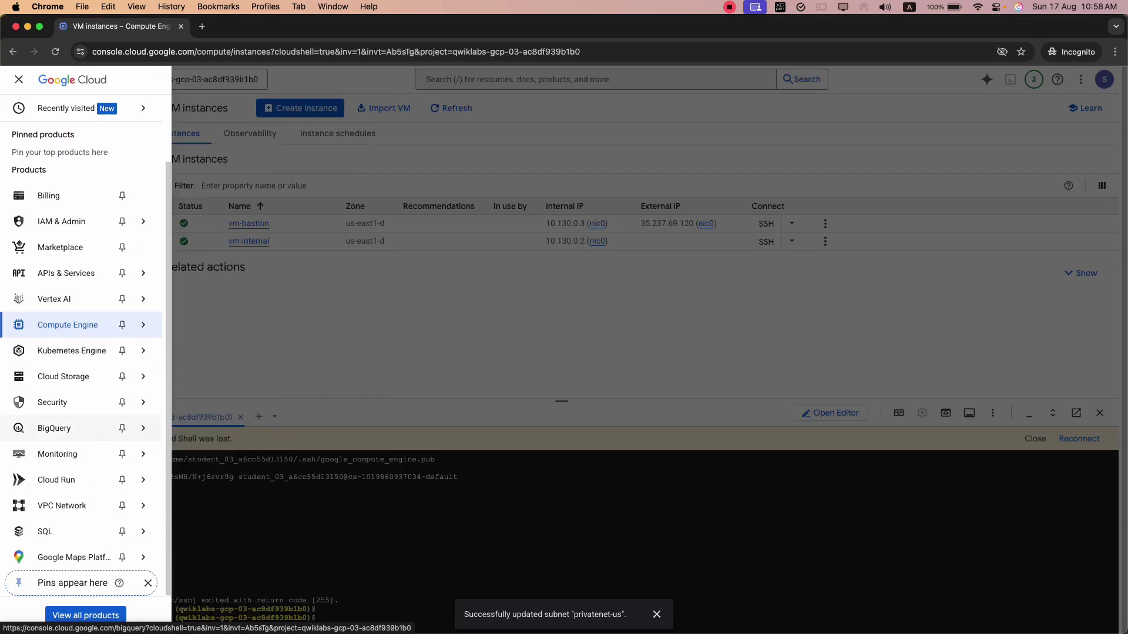
{"action": "scroll", "coordinate": [82, 352], "scroll_direction": "up", "scroll_amount": 3}
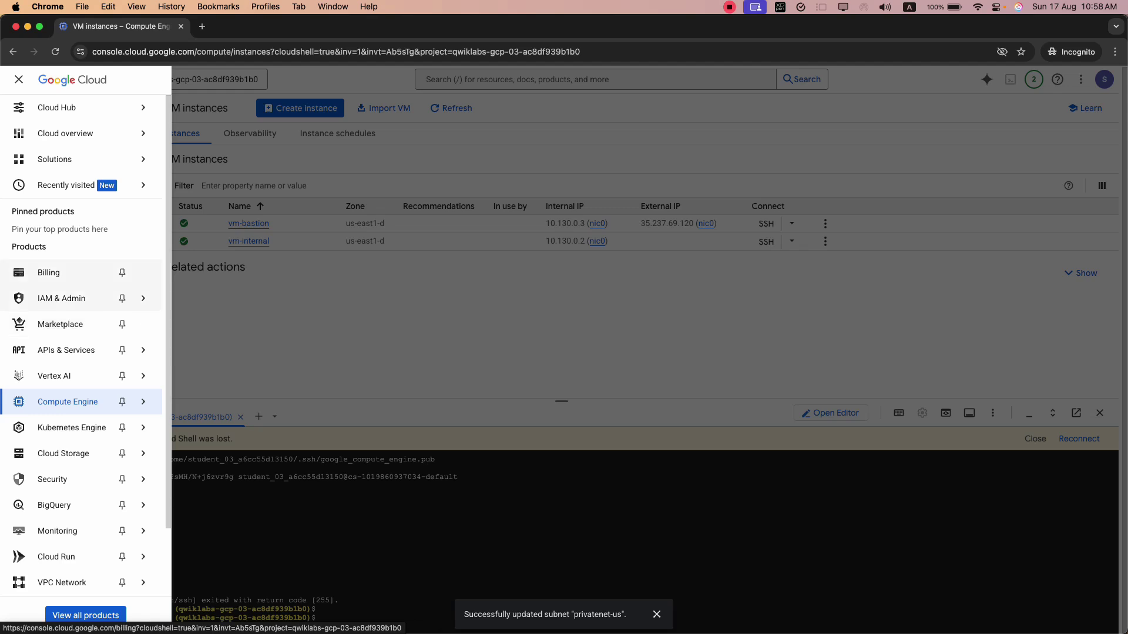
{"action": "mouse_move", "coordinate": [65, 133]}
{"action": "mouse_move", "coordinate": [64, 107]}
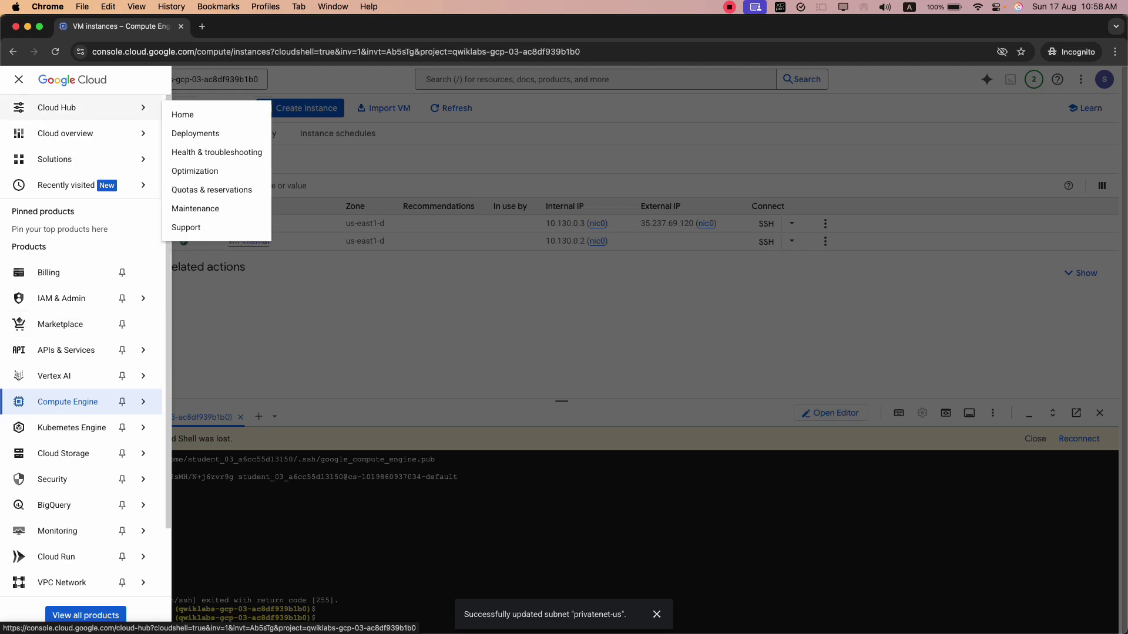
- Search the Cloud Console for "Cloud Net"
{"action": "left_click", "coordinate": [474, 81]}
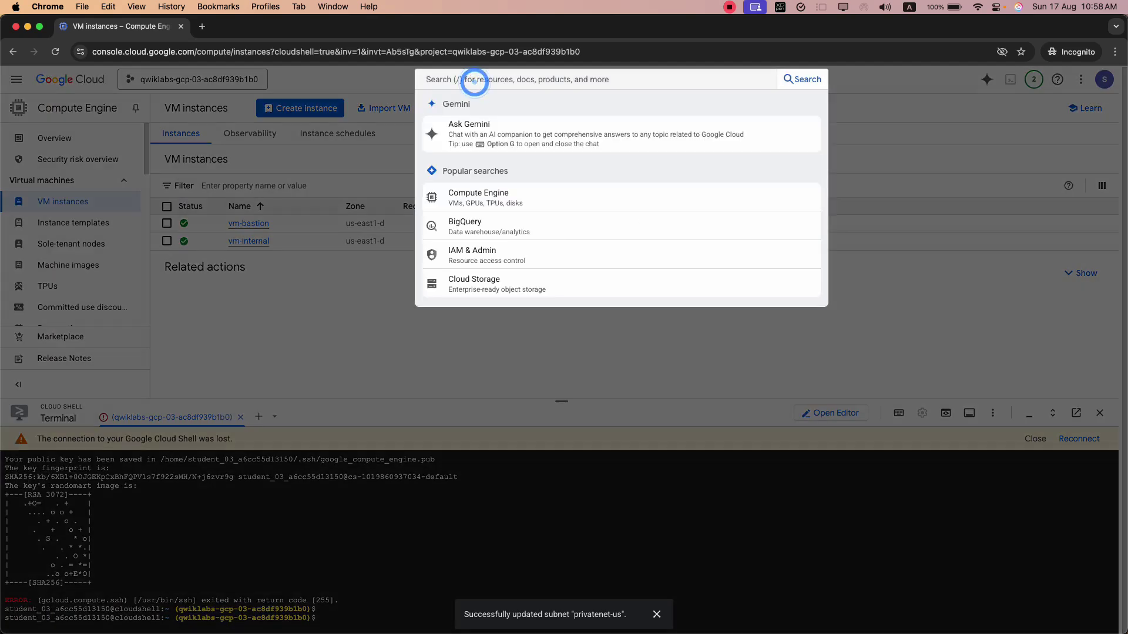
{"action": "type", "text": "Clou"}
{"action": "type", "text": "d Nw"}
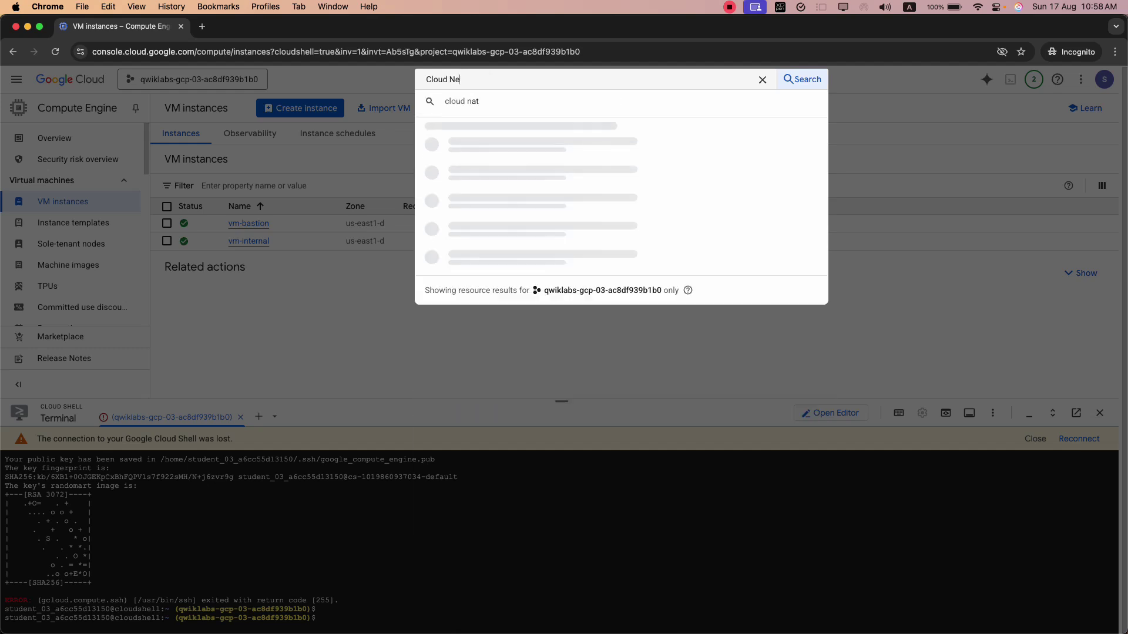
{"action": "key", "text": "BackSpace"}
{"action": "type", "text": "et"}
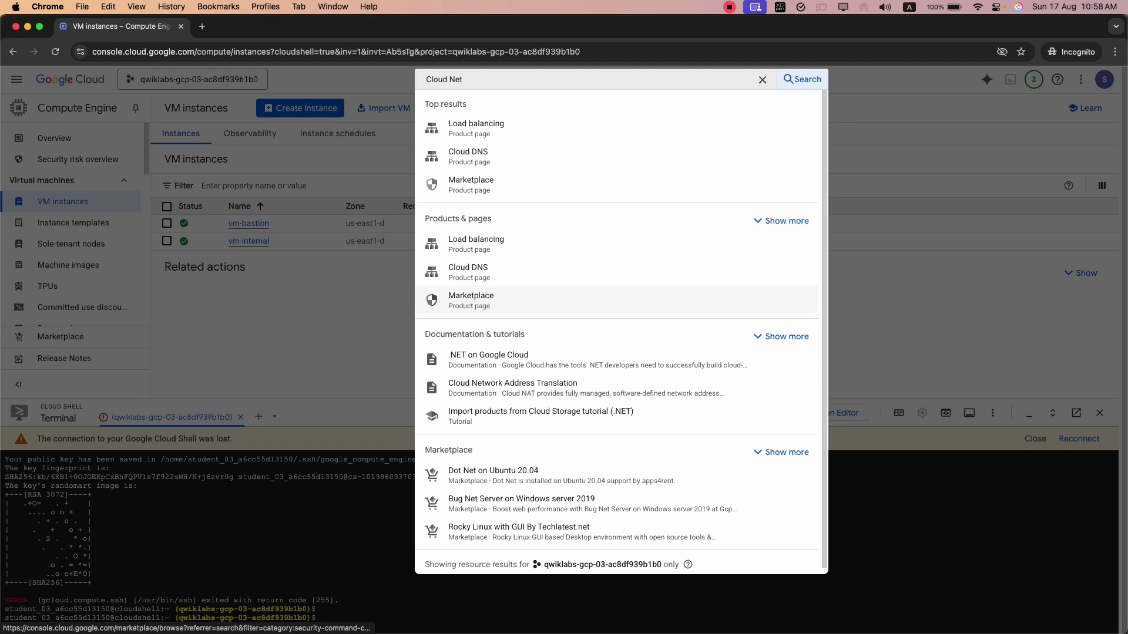
- Copy the product name "Network services" from the lab and search the Cloud Console for it
{"action": "key", "text": "super+grave"}
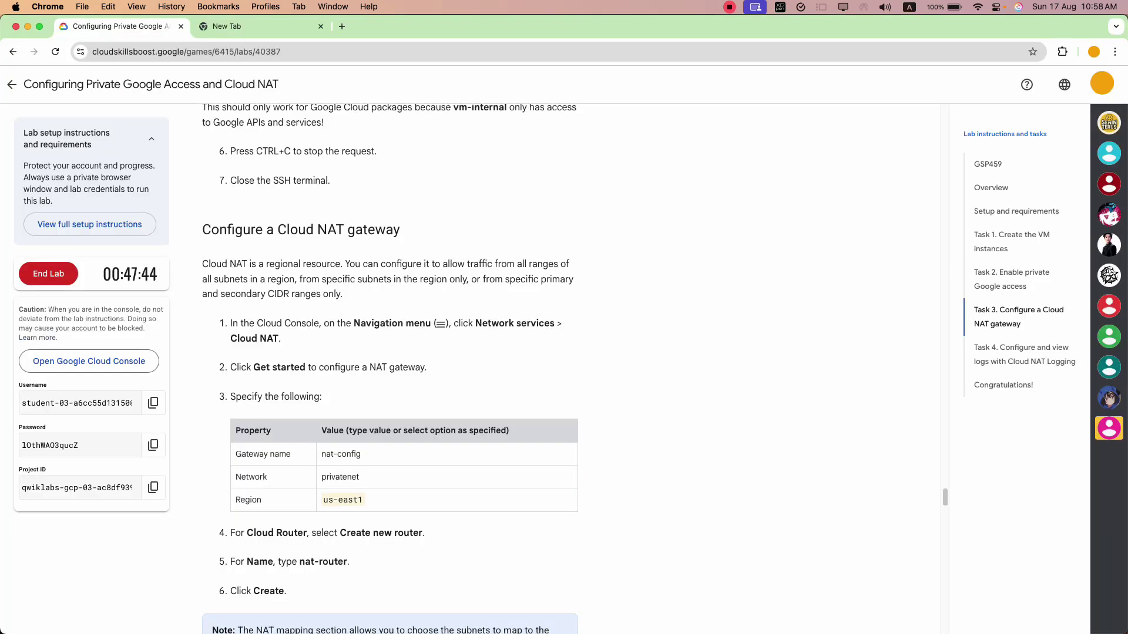
{"action": "left_click_drag", "start_coordinate": [478, 328], "coordinate": [555, 324]}
{"action": "key", "text": "super+c"}
{"action": "left_click", "coordinate": [517, 334]}
{"action": "key", "text": "super+grave"}
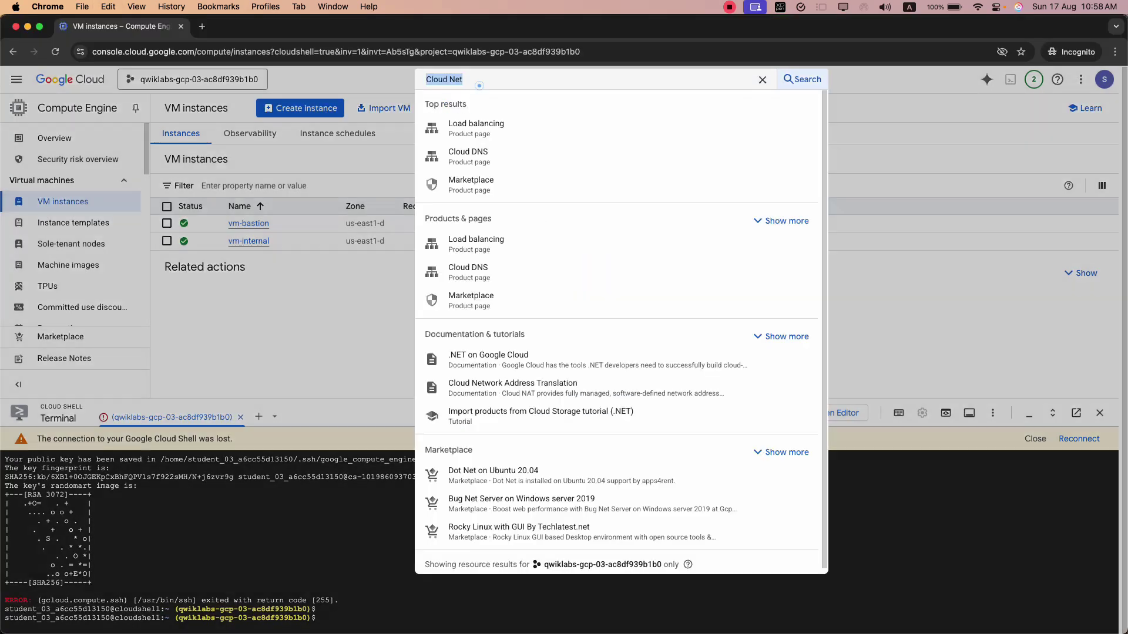
{"action": "left_click", "coordinate": [479, 82]}
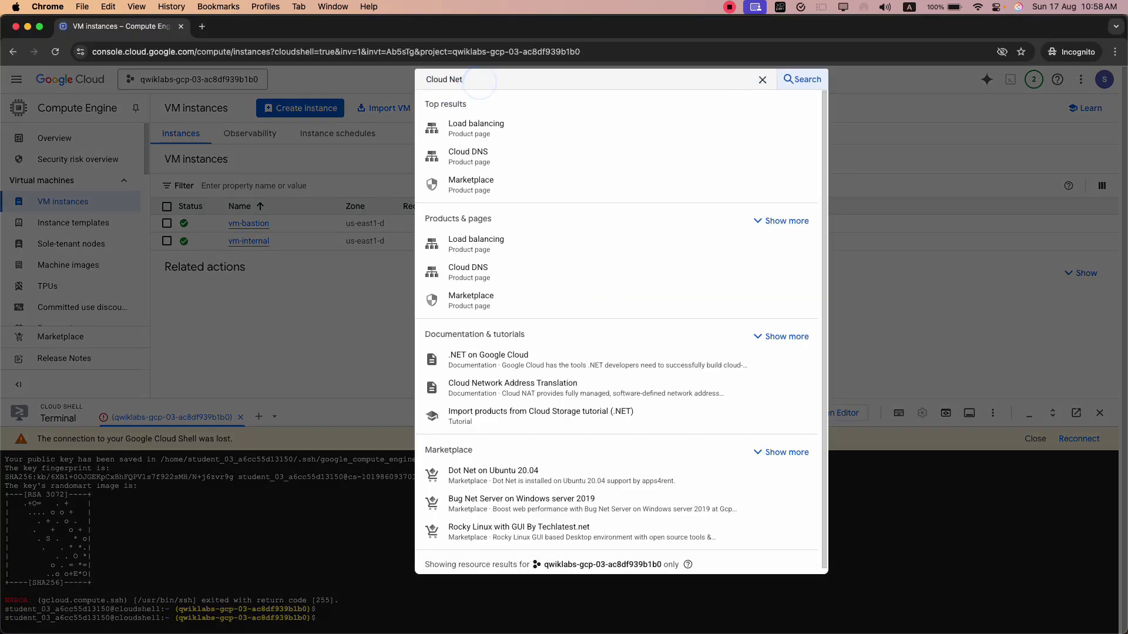
{"action": "key", "text": "super+q"}
{"action": "key", "text": "super+a"}
{"action": "key", "text": "super+v"}
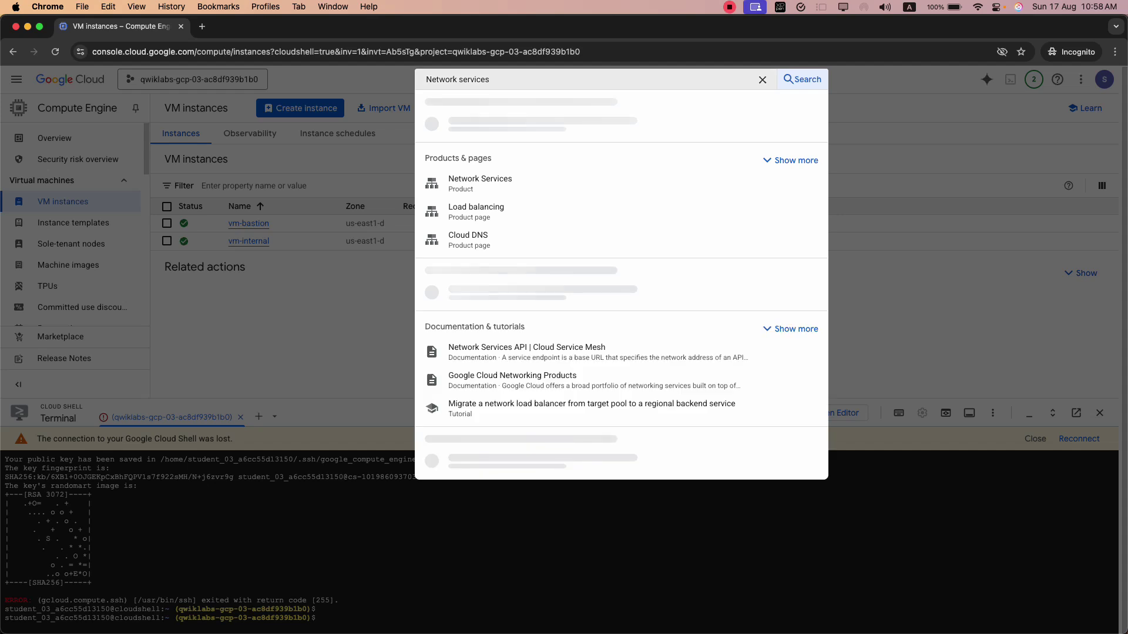
- Open the Cloud NAT page of Network Services and close its tutorial pane
{"action": "left_click", "coordinate": [474, 249]}
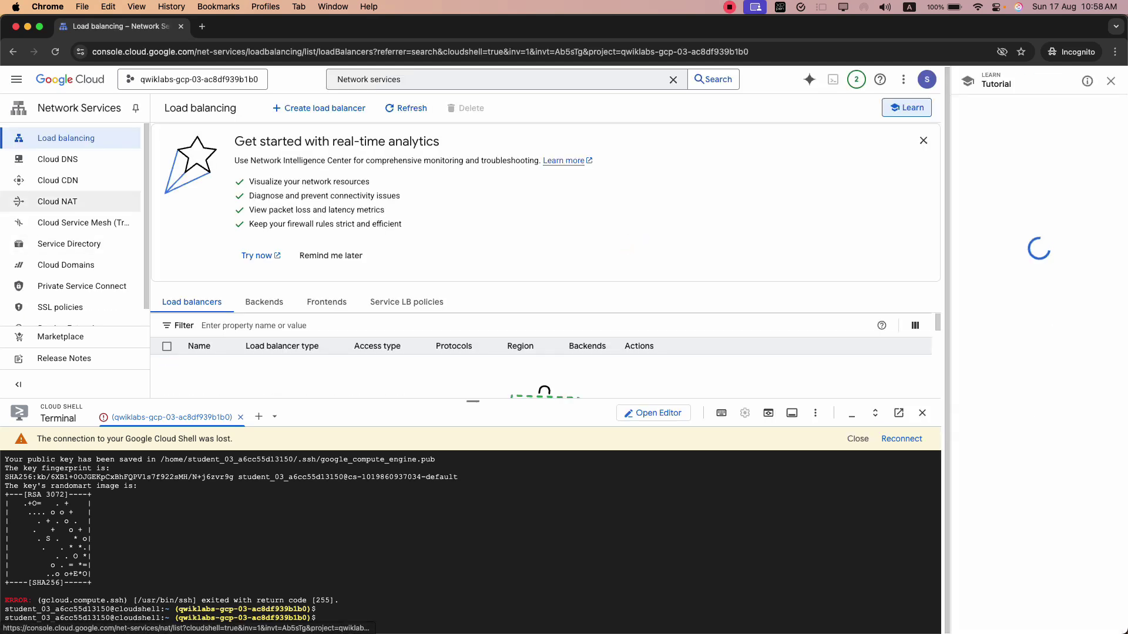
{"action": "left_click", "coordinate": [56, 202]}
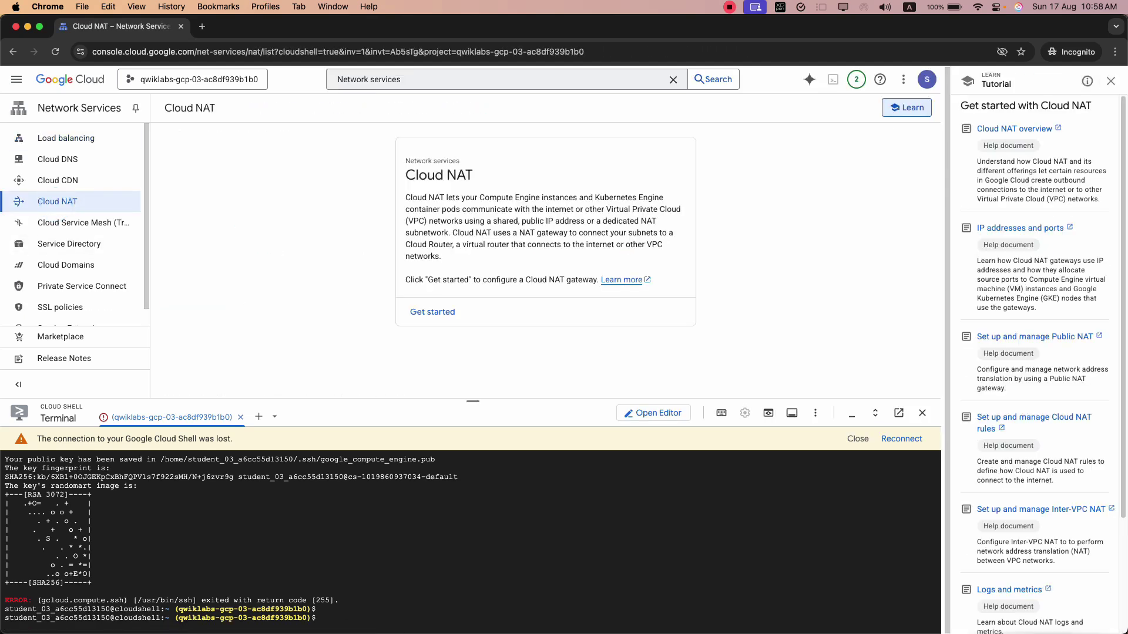
{"action": "left_click", "coordinate": [1110, 81]}
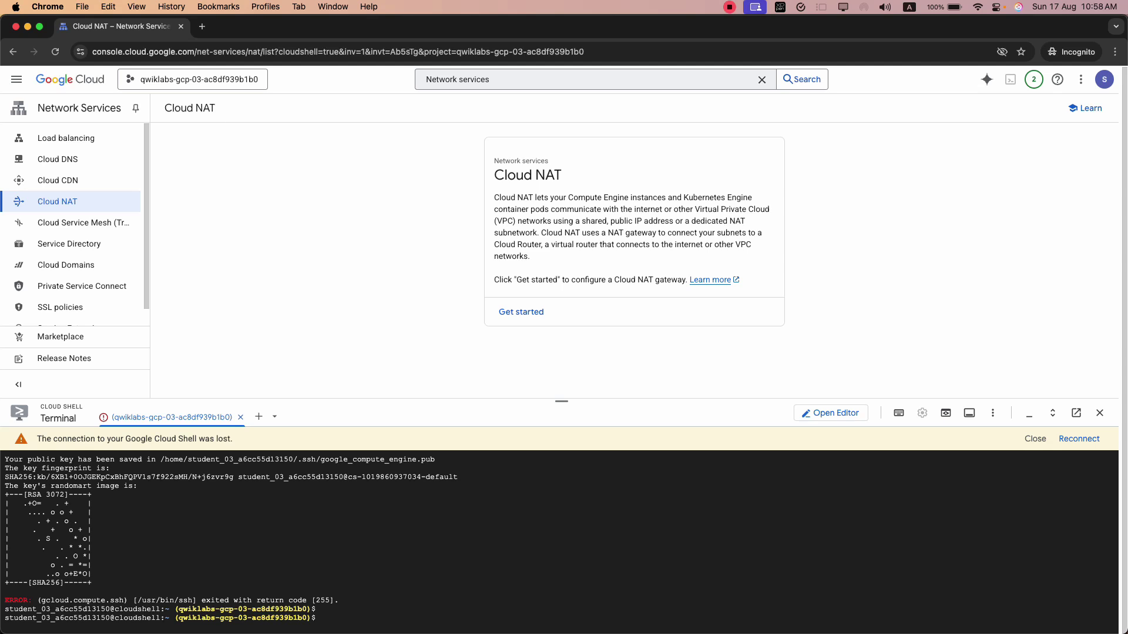
- Read the Cloud NAT description of how gateways connect subnets to a Cloud Router
{"action": "left_click_drag", "start_coordinate": [680, 209], "coordinate": [748, 210]}
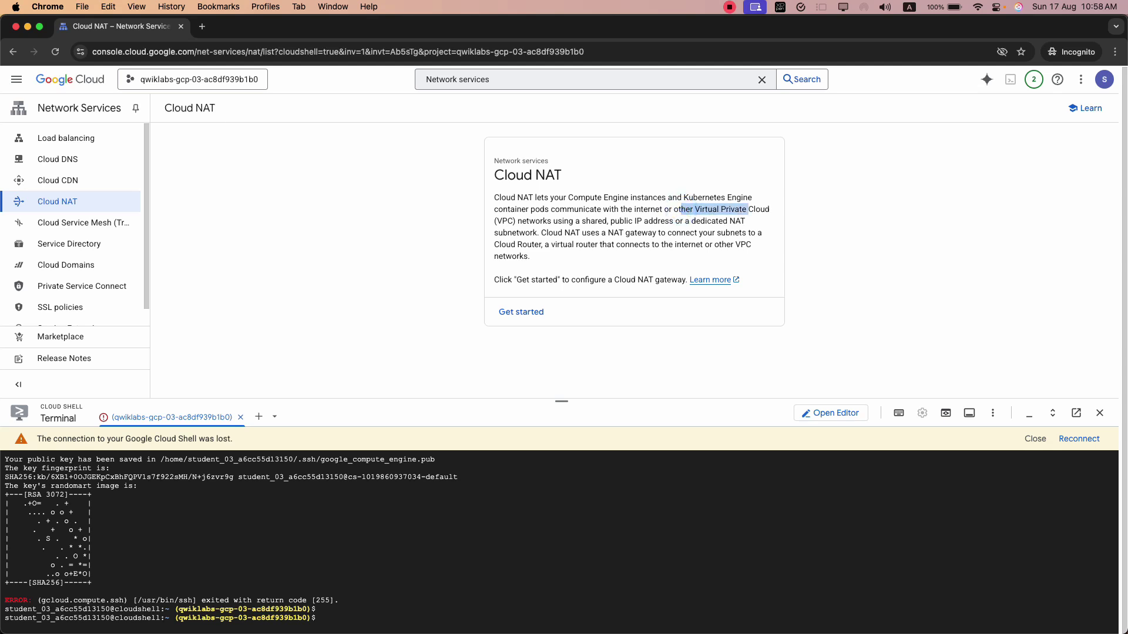
{"action": "left_click", "coordinate": [509, 222]}
{"action": "left_click", "coordinate": [538, 222]}
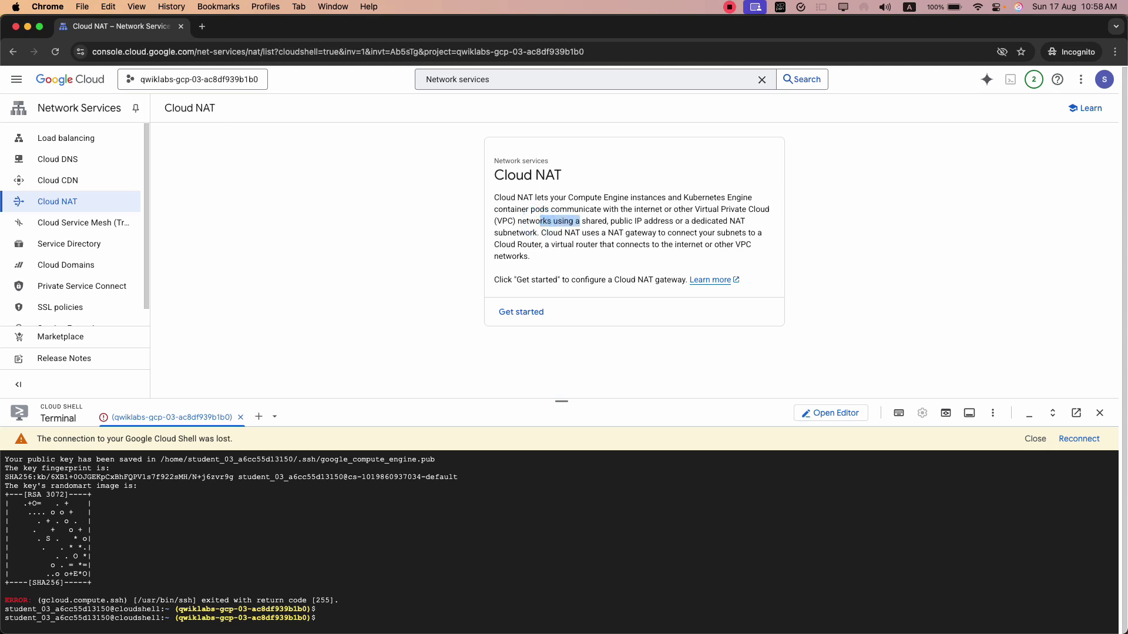
{"action": "left_click_drag", "start_coordinate": [744, 221], "coordinate": [712, 221]}
{"action": "left_click_drag", "start_coordinate": [558, 234], "coordinate": [716, 247]}
{"action": "left_click", "coordinate": [615, 248]}
{"action": "left_click", "coordinate": [715, 259]}
- Check the lab's gateway instructions and open the form for creating a Cloud NAT gateway
{"action": "key", "text": "super+grave"}
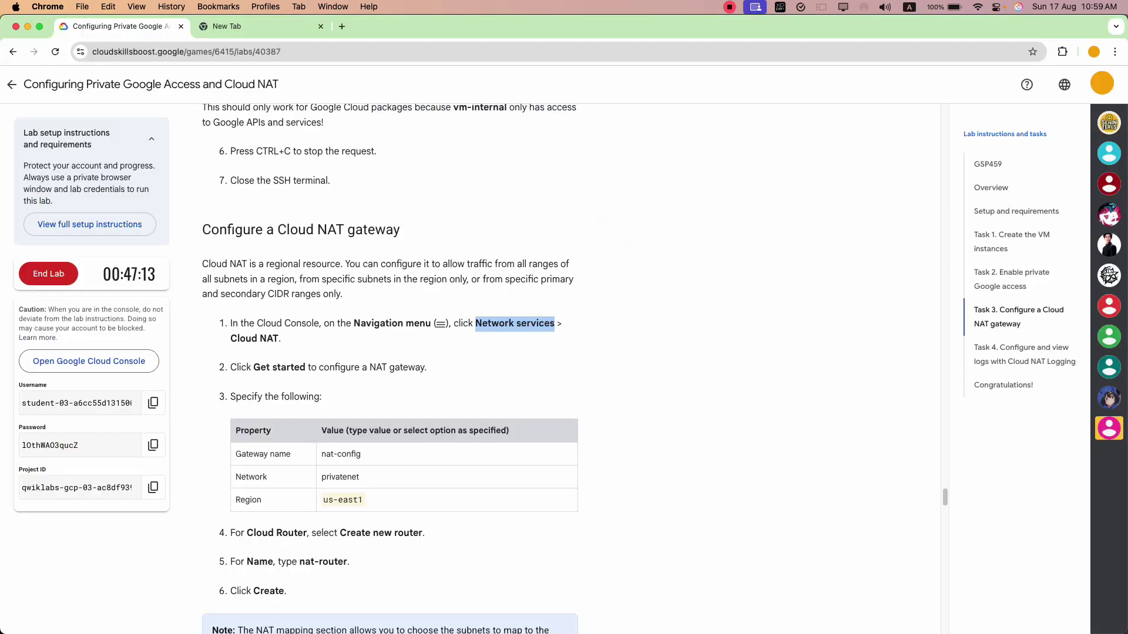
{"action": "scroll", "coordinate": [610, 230], "scroll_direction": "down", "scroll_amount": 5}
{"action": "key", "text": "super+grave"}
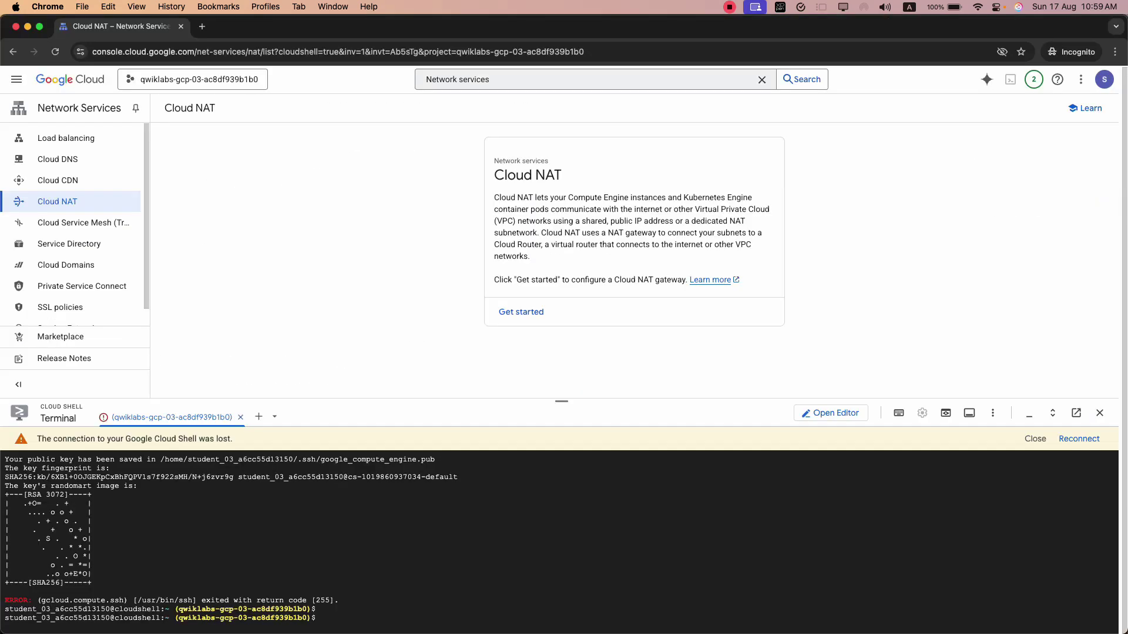
{"action": "left_click", "coordinate": [521, 311]}
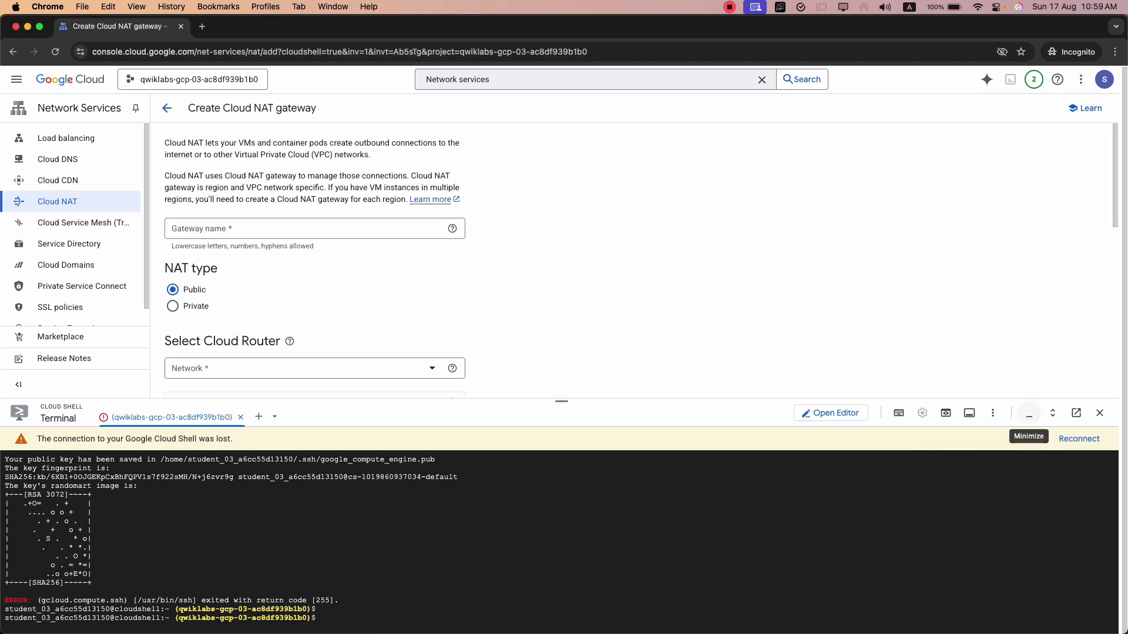
- Minimize the Cloud Shell pane and set the gateway name to nat-config, copied from the lab's property table
{"action": "left_click", "coordinate": [1028, 413]}
{"action": "key", "text": "super+grave"}
{"action": "scroll", "coordinate": [390, 246], "scroll_direction": "down", "scroll_amount": 1}
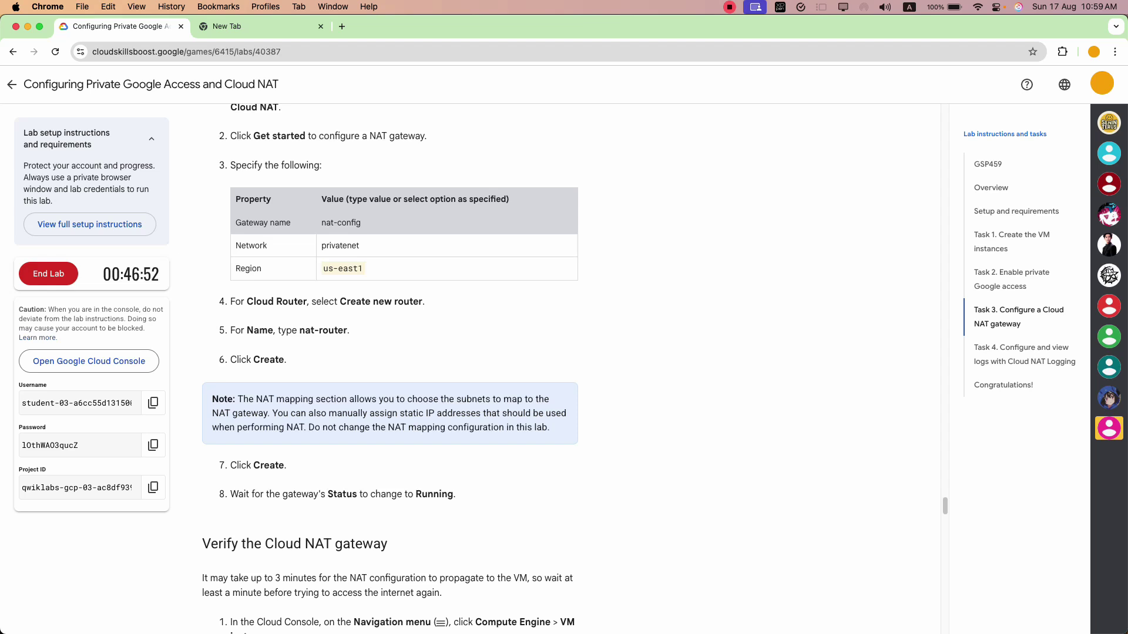
{"action": "triple_click", "coordinate": [355, 224]}
{"action": "key", "text": "super+c"}
{"action": "key", "text": "super+grave"}
{"action": "left_click", "coordinate": [296, 231]}
{"action": "key", "text": "super+v"}
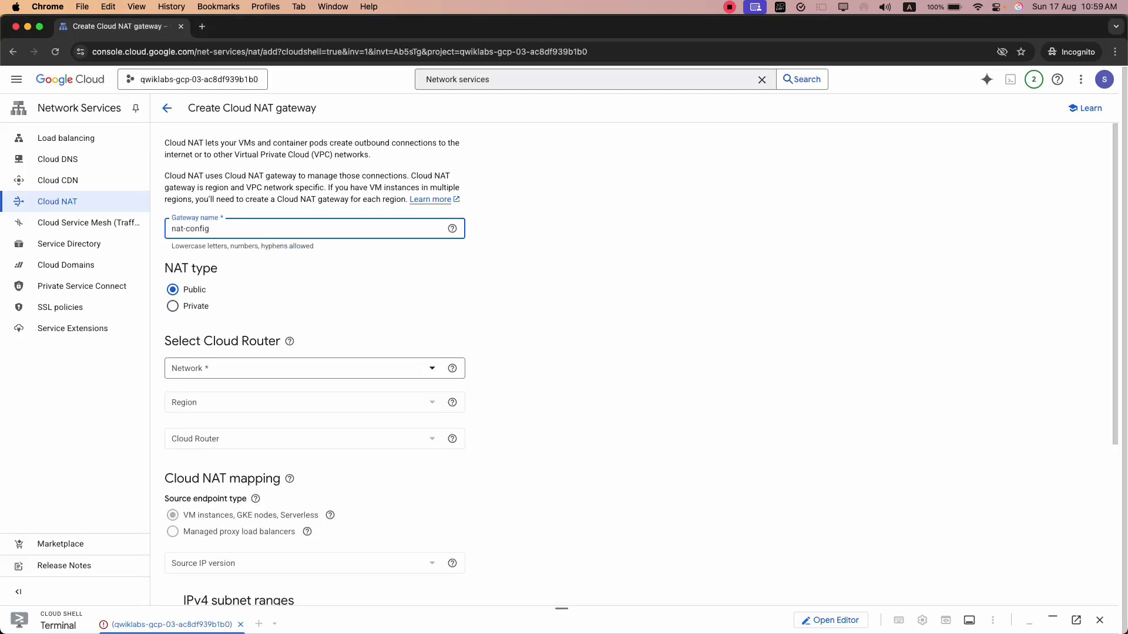
- Check the lab's network value and select privatenet as the gateway's network
{"action": "key", "text": "super+grave"}
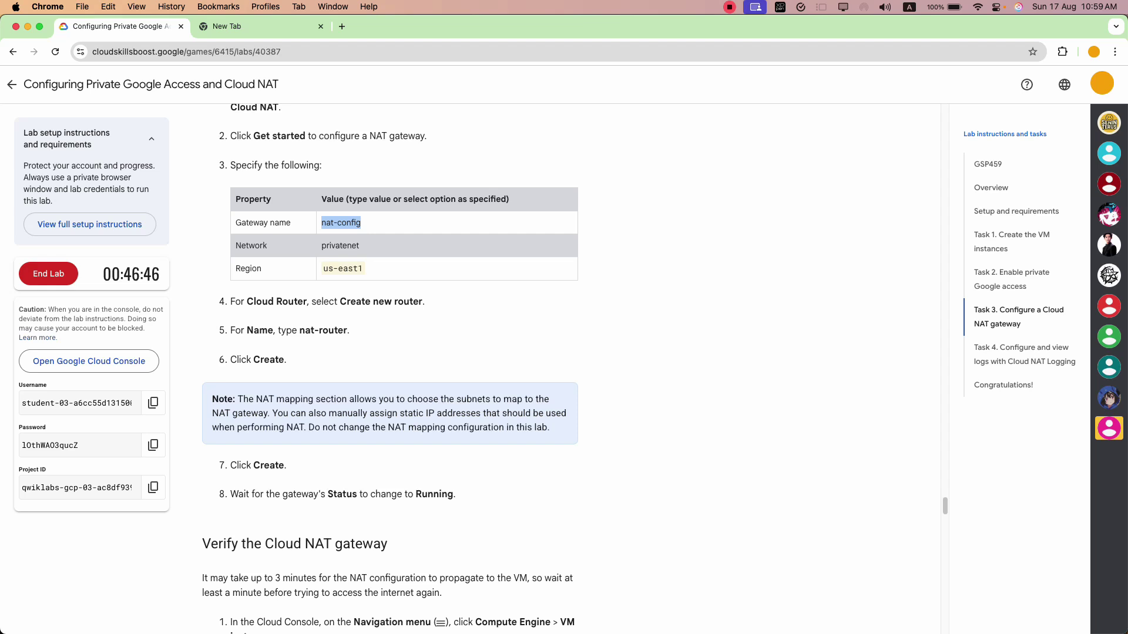
{"action": "key", "text": "super+grave"}
{"action": "scroll", "coordinate": [270, 329], "scroll_direction": "down", "scroll_amount": 3}
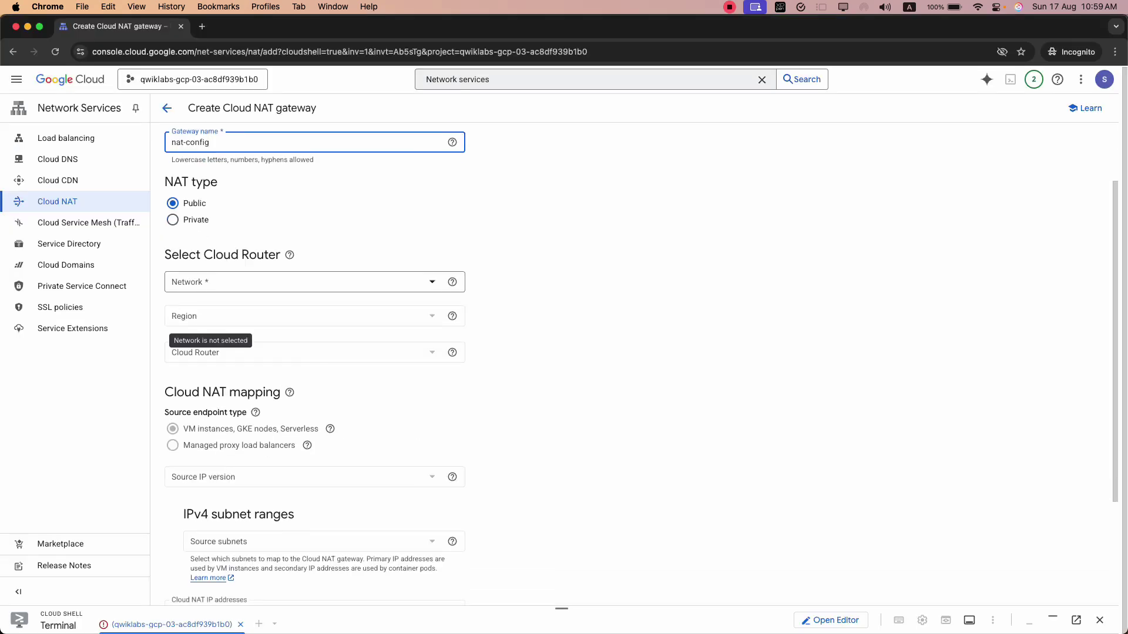
{"action": "left_click", "coordinate": [273, 282]}
{"action": "left_click", "coordinate": [270, 340]}
- Re-read the lab's property table and Cloud Router instructions for the NAT gateway
{"action": "key", "text": "super+grave"}
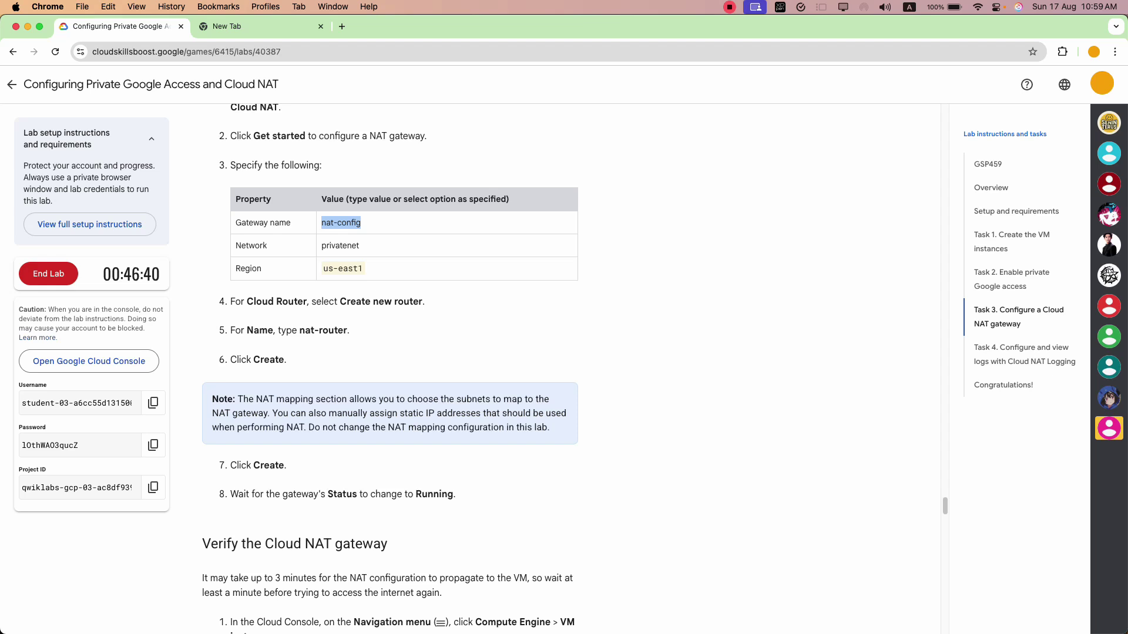
{"action": "scroll", "coordinate": [389, 369], "scroll_direction": "up", "scroll_amount": 3}
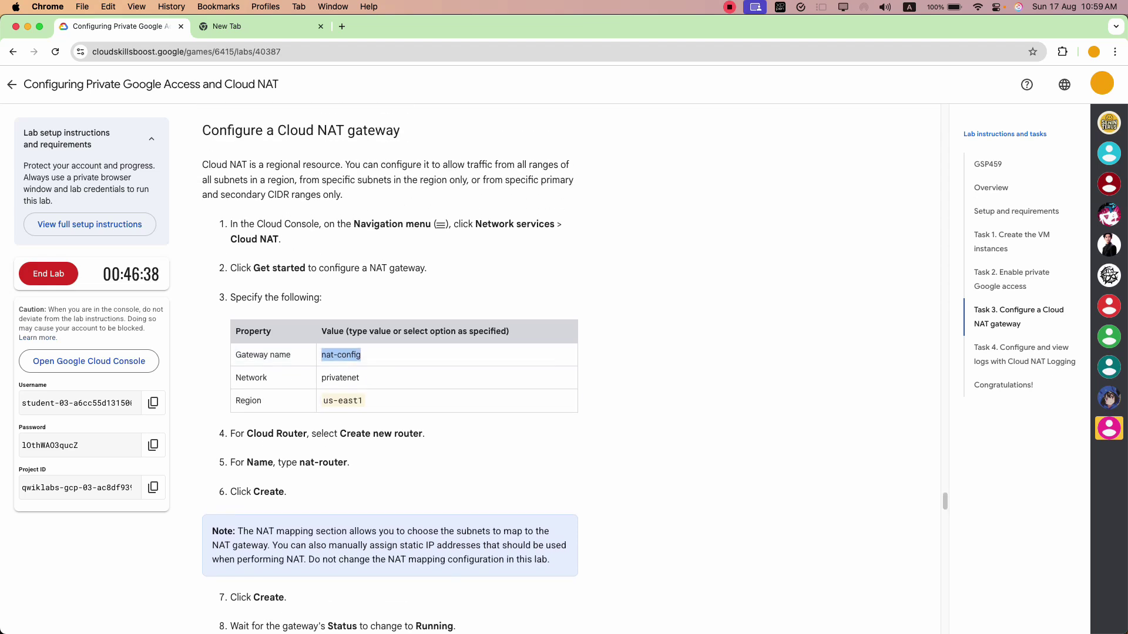
{"action": "scroll", "coordinate": [389, 372], "scroll_direction": "down", "scroll_amount": 1}
{"action": "scroll", "coordinate": [390, 373], "scroll_direction": "down", "scroll_amount": 1}
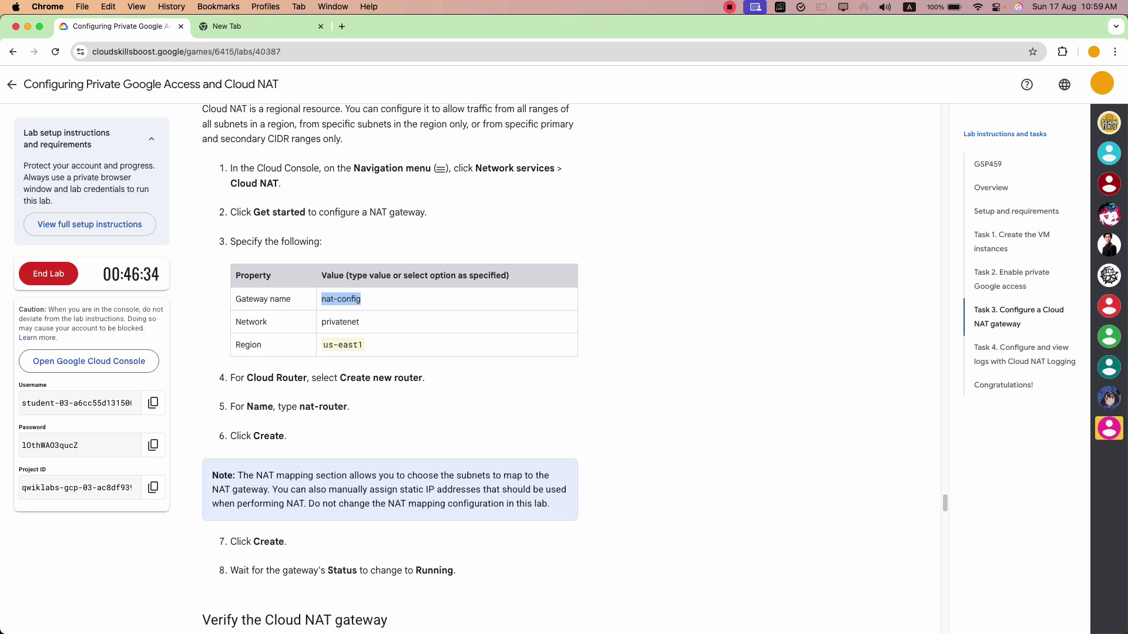
{"action": "scroll", "coordinate": [389, 372], "scroll_direction": "up", "scroll_amount": 3}
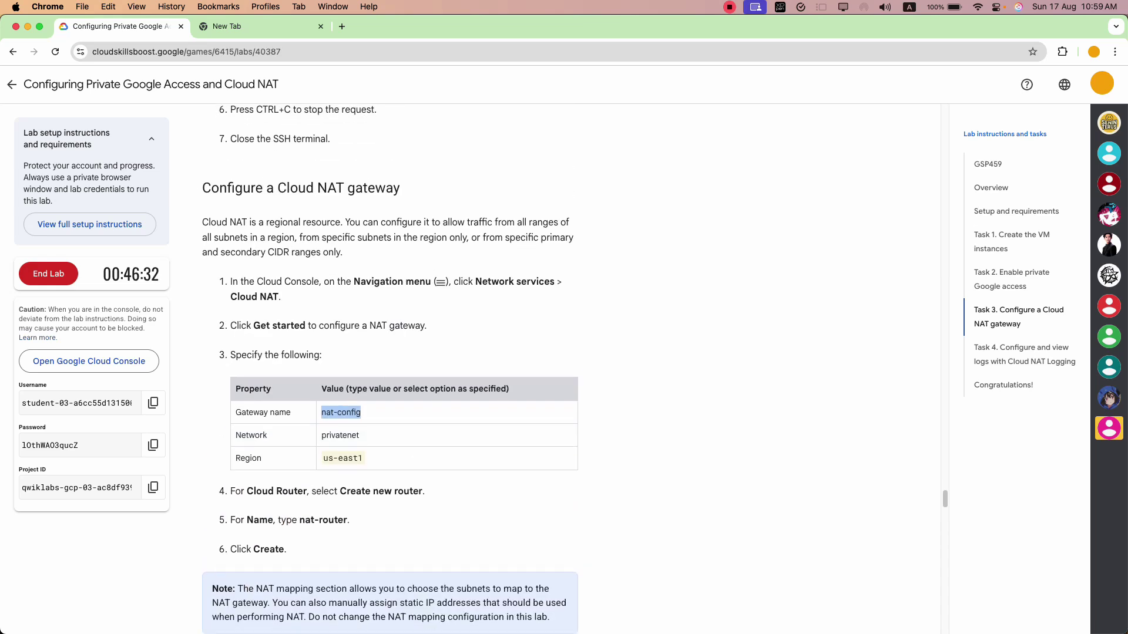
{"action": "scroll", "coordinate": [389, 373], "scroll_direction": "down", "scroll_amount": 5}
{"action": "scroll", "coordinate": [390, 373], "scroll_direction": "up", "scroll_amount": 2}
{"action": "key", "text": "super+grave"}
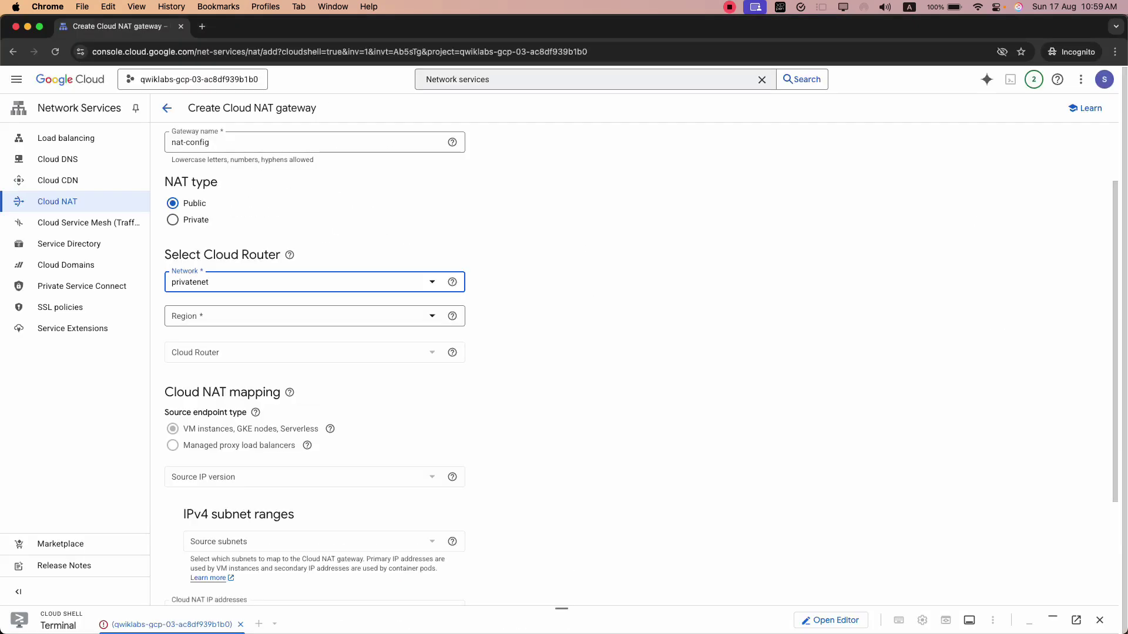
- Set the gateway's region to us-east1 (South Carolina), as given in the lab's property table
{"action": "scroll", "coordinate": [314, 353], "scroll_direction": "down", "scroll_amount": 5}
{"action": "key", "text": "super+grave"}
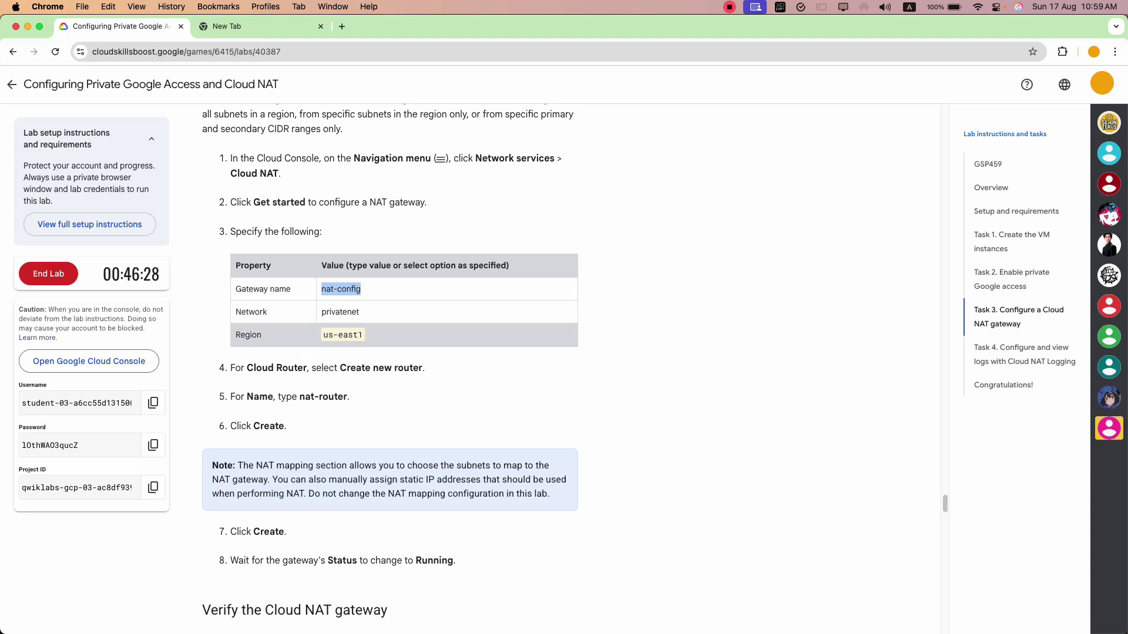
{"action": "double_click", "coordinate": [352, 335]}
{"action": "key", "text": "super+grave"}
{"action": "left_click", "coordinate": [252, 199]}
{"action": "left_click", "coordinate": [245, 166]}
{"action": "left_click", "coordinate": [245, 182]}
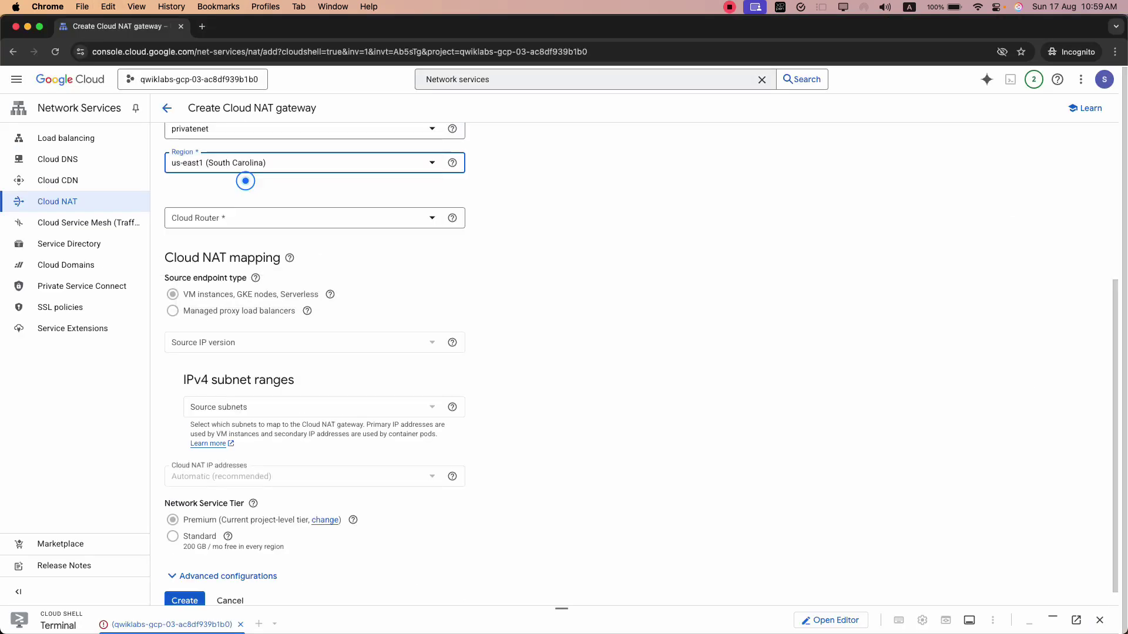
- Read the lab's Cloud Router steps and copy the router name nat-router
{"action": "key", "text": "super+grave"}
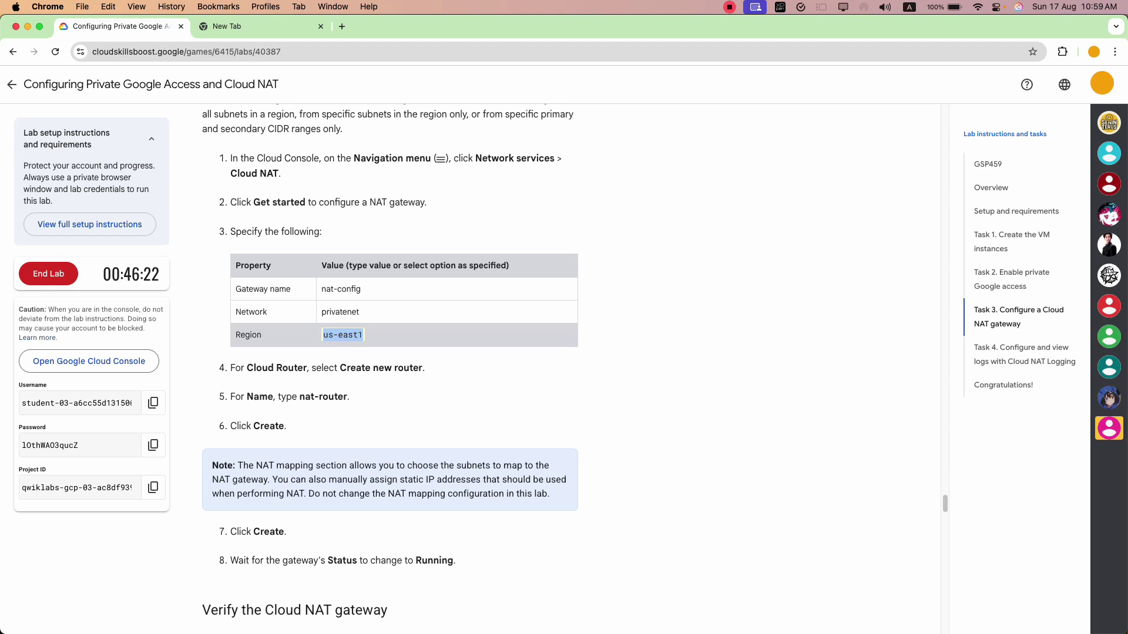
{"action": "left_click_drag", "start_coordinate": [394, 369], "coordinate": [339, 369]}
{"action": "left_click", "coordinate": [396, 379]}
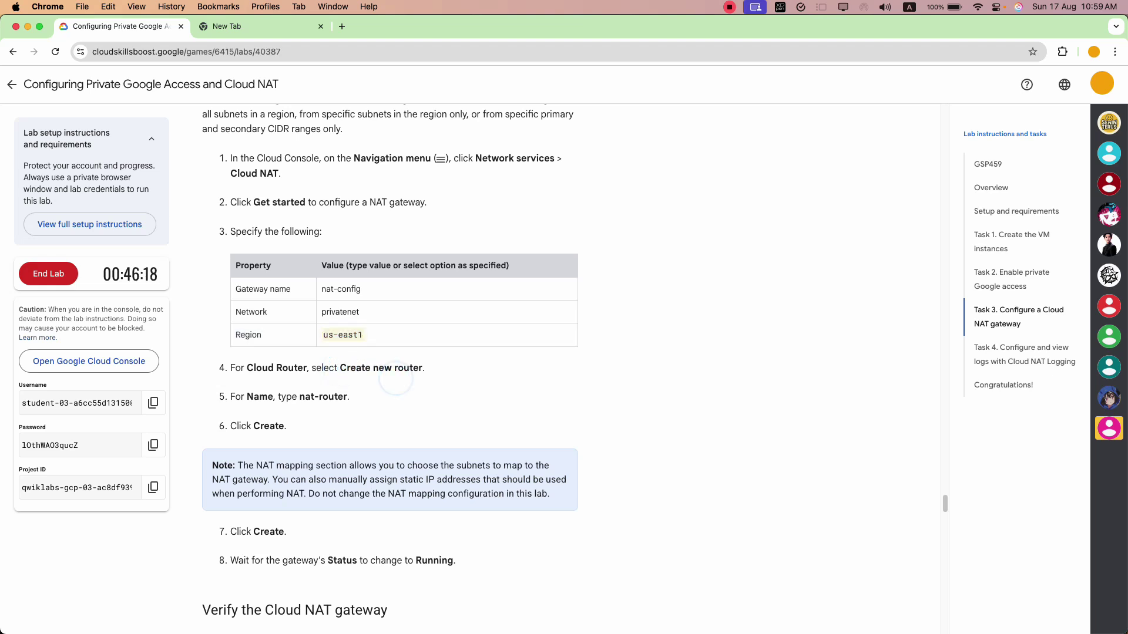
{"action": "left_click_drag", "start_coordinate": [305, 397], "coordinate": [348, 397]}
{"action": "key", "text": "super+grave"}
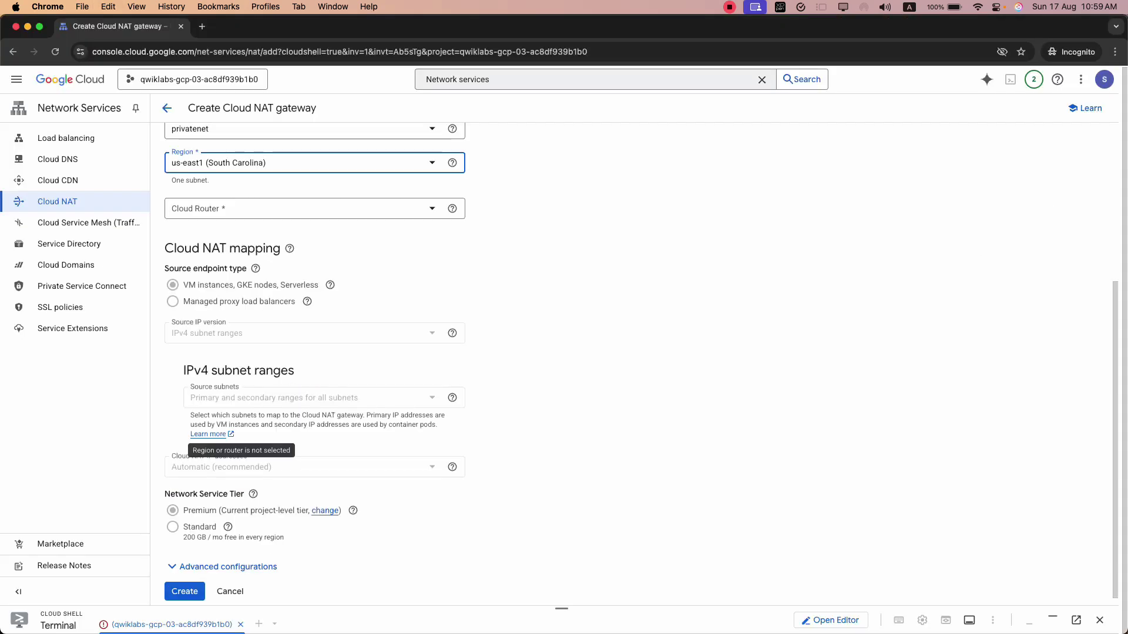
- Create a new Cloud Router named nat-router for the gateway, leaving its other fields at their defaults
{"action": "left_click", "coordinate": [273, 215]}
{"action": "left_click", "coordinate": [235, 268]}
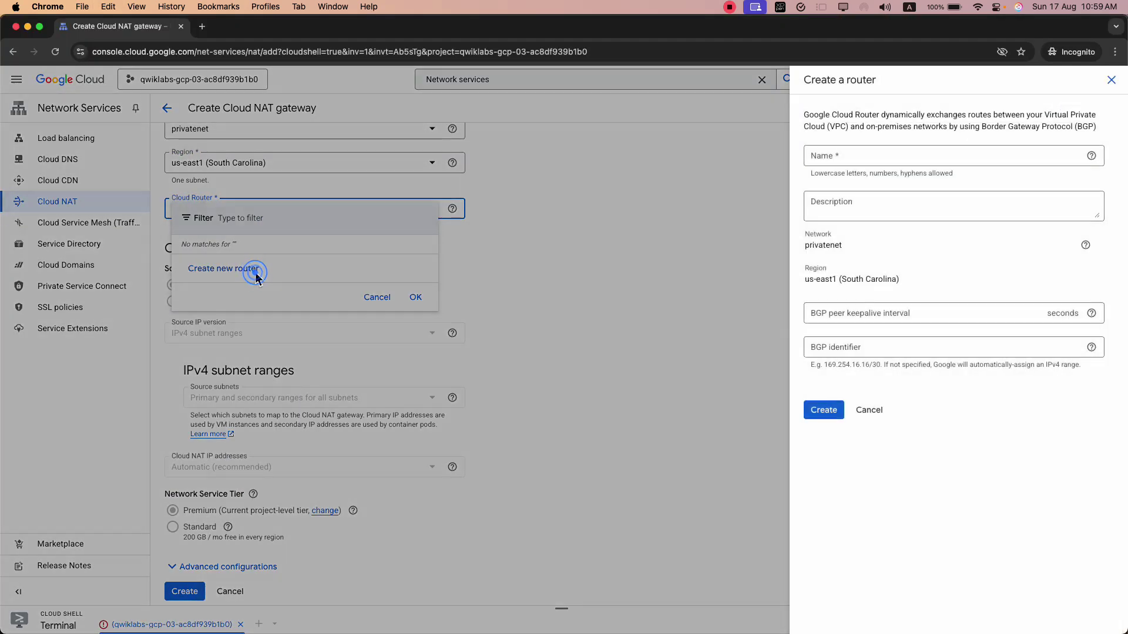
{"action": "left_click", "coordinate": [822, 155]}
{"action": "key", "text": "super+v"}
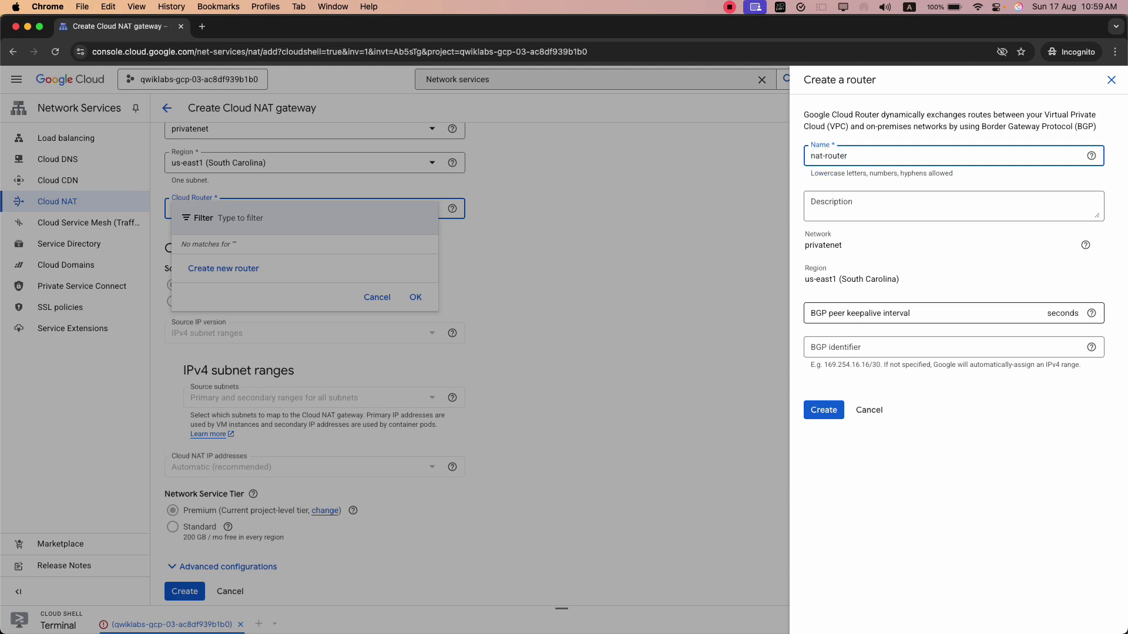
{"action": "key", "text": "super+grave"}
{"action": "scroll", "coordinate": [390, 364], "scroll_direction": "down", "scroll_amount": 5}
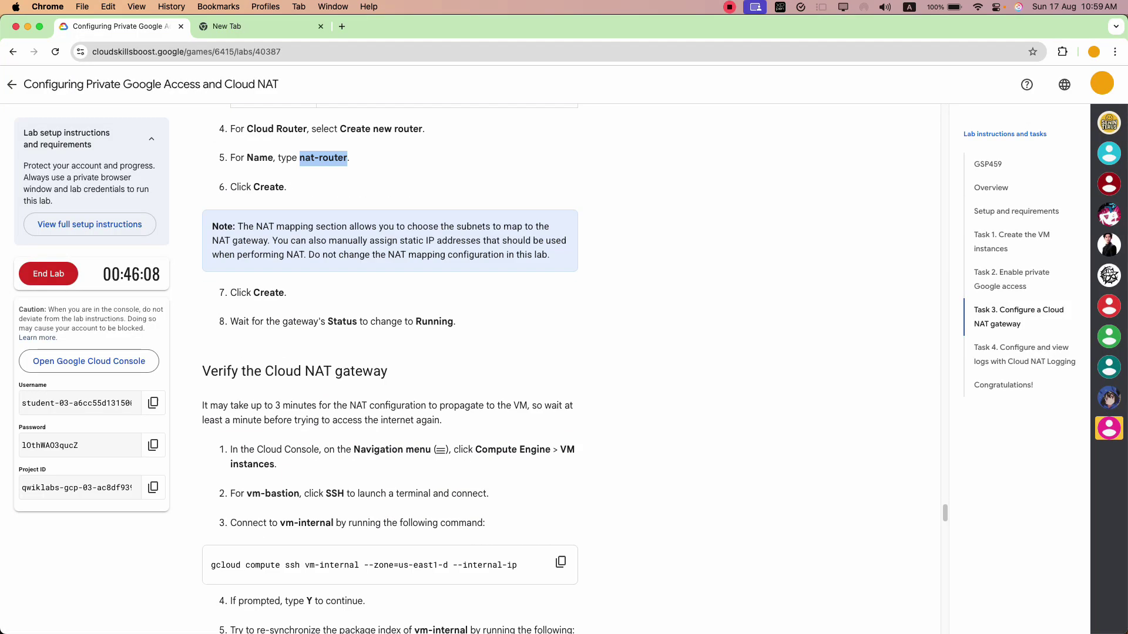
{"action": "key", "text": "super+grave"}
{"action": "left_click", "coordinate": [814, 407]}
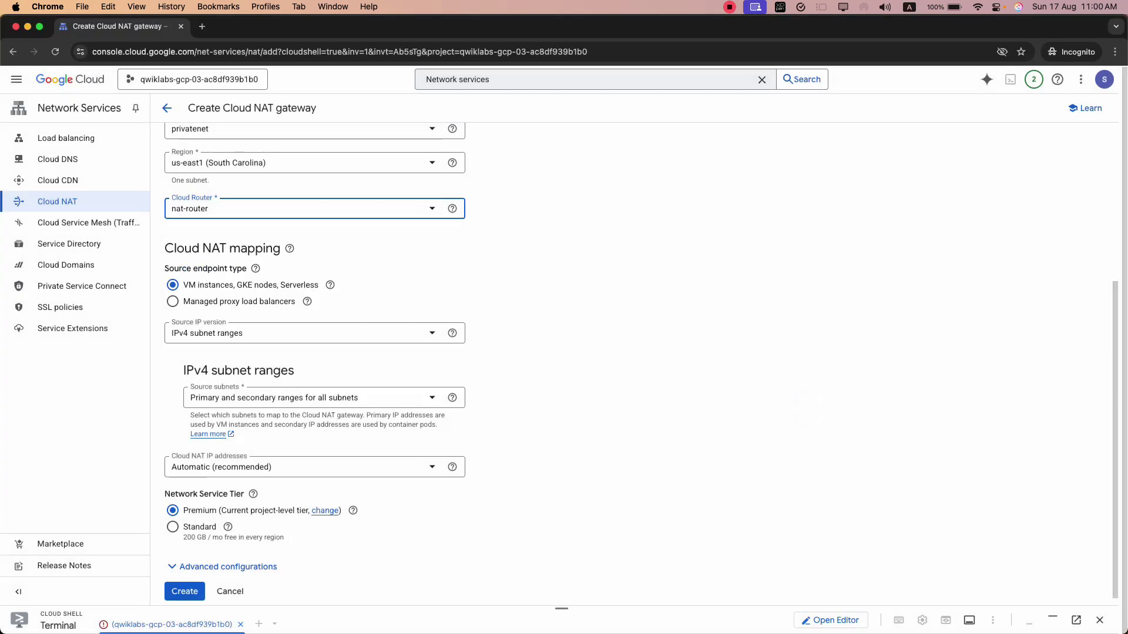
- Compare the gateway form's network, region, router and NAT mapping settings with the lab instructions
{"action": "key", "text": "super+grave"}
{"action": "scroll", "coordinate": [390, 364], "scroll_direction": "down", "scroll_amount": 2}
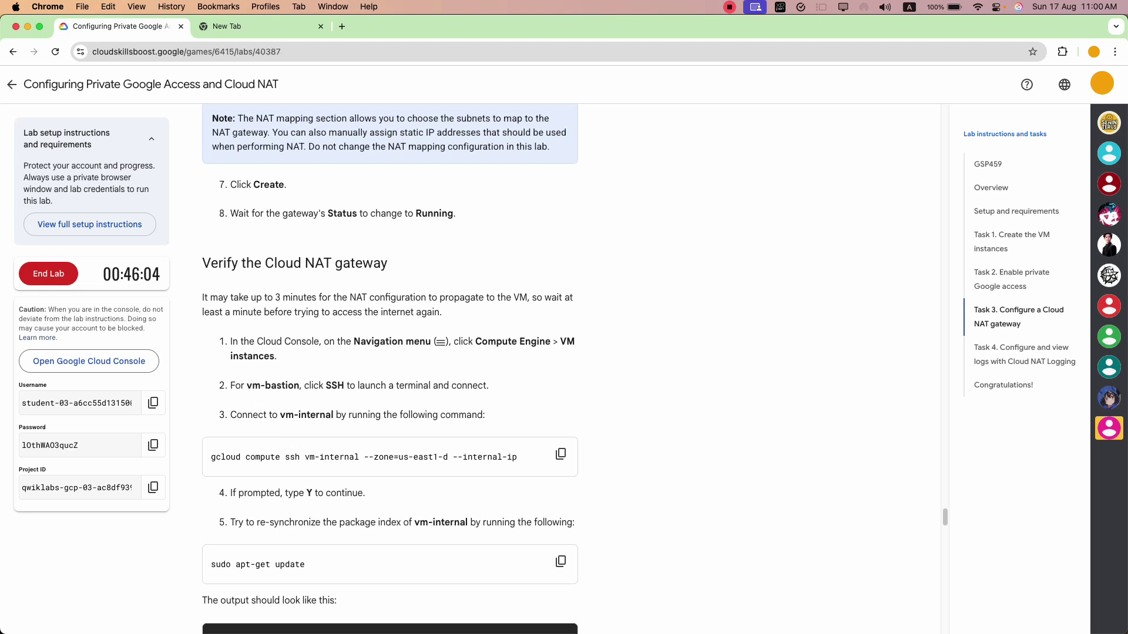
{"action": "left_click_drag", "start_coordinate": [259, 210], "coordinate": [368, 215]}
{"action": "left_click", "coordinate": [368, 240]}
{"action": "key", "text": "super+grave"}
{"action": "key", "text": "super+grave"}
{"action": "scroll", "coordinate": [370, 238], "scroll_direction": "up", "scroll_amount": 3}
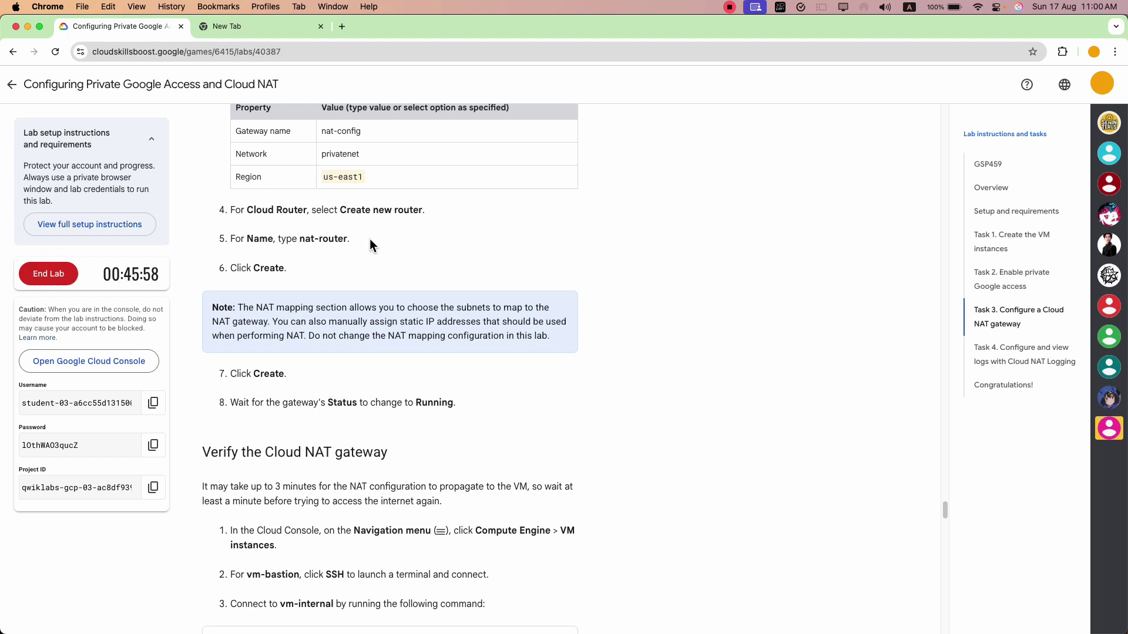
{"action": "key", "text": "super+grave"}
{"action": "scroll", "coordinate": [370, 240], "scroll_direction": "down", "scroll_amount": 1}
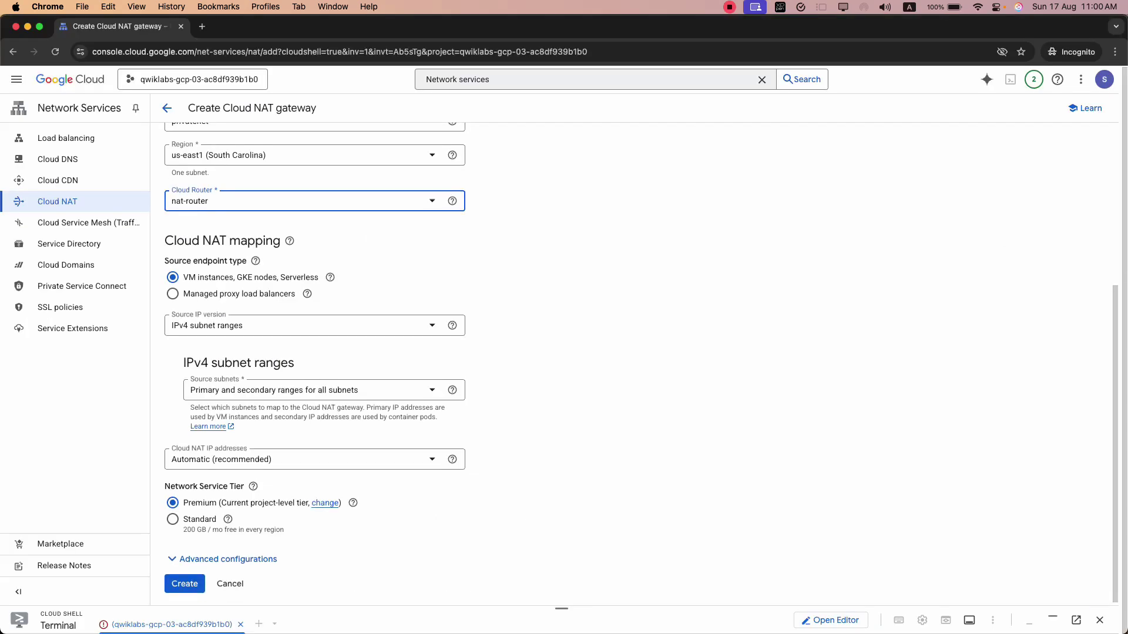
{"action": "scroll", "coordinate": [315, 364], "scroll_direction": "up", "scroll_amount": 5}
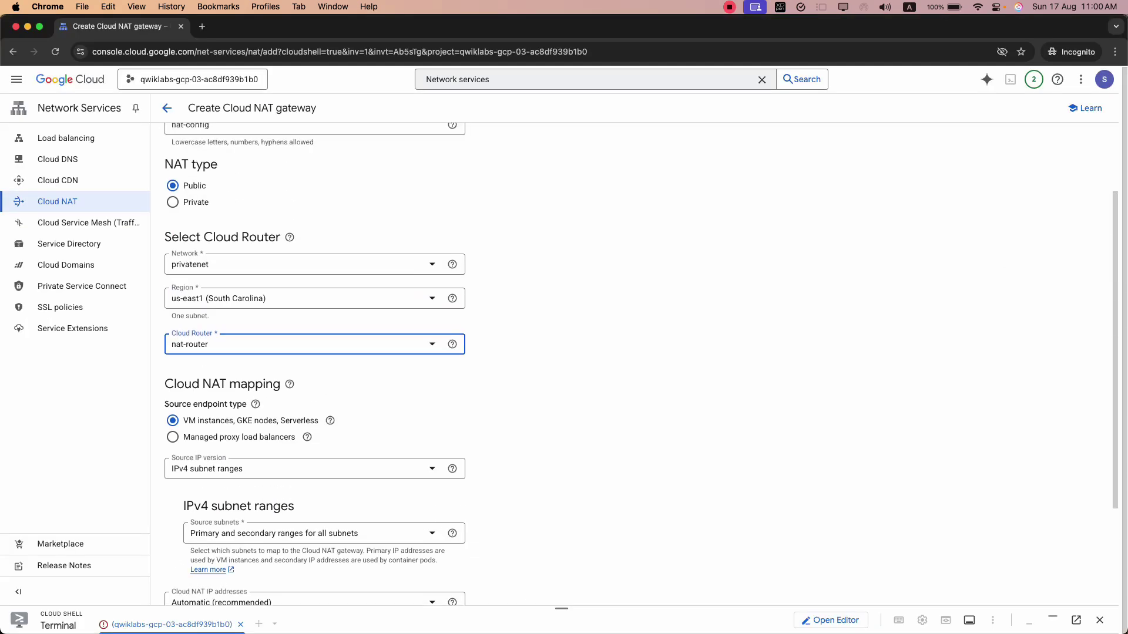
{"action": "key", "text": "super+grave"}
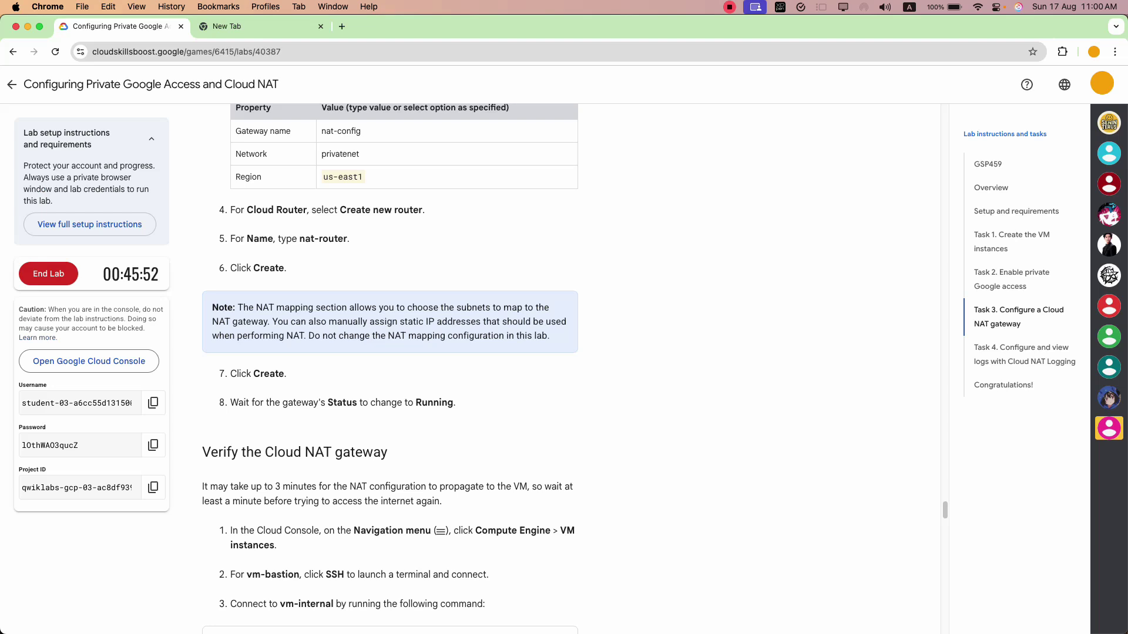
{"action": "key", "text": "super+grave"}
{"action": "key", "text": "super+grave"}
{"action": "scroll", "coordinate": [389, 368], "scroll_direction": "down", "scroll_amount": 1}
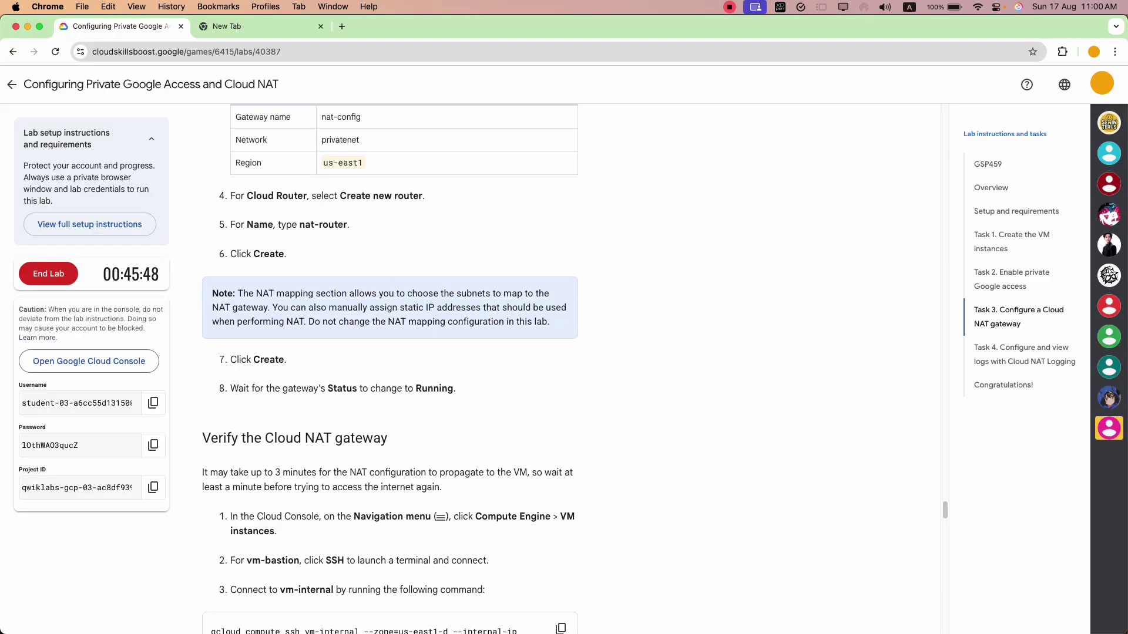
- Create the Cloud NAT gateway and check its status in the gateway list
{"action": "key", "text": "super+grave"}
{"action": "scroll", "coordinate": [308, 382], "scroll_direction": "down", "scroll_amount": 5}
{"action": "left_click", "coordinate": [183, 582]}
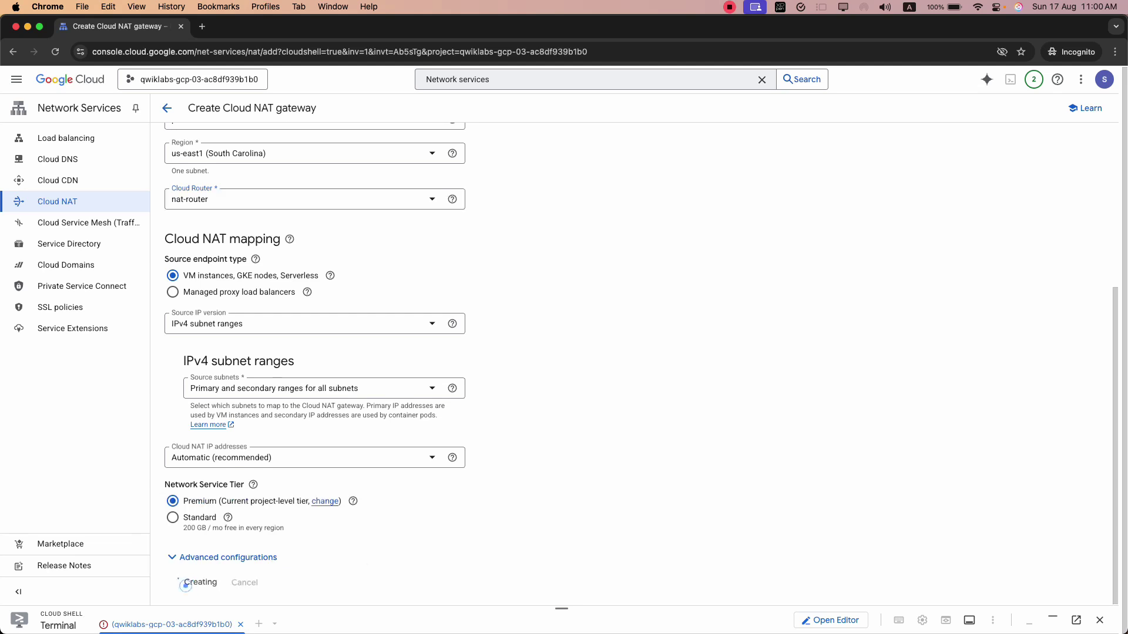
{"action": "key", "text": "super+grave"}
{"action": "scroll", "coordinate": [389, 368], "scroll_direction": "down", "scroll_amount": 4}
{"action": "left_click", "coordinate": [365, 379]}
{"action": "key", "text": "super+grave"}
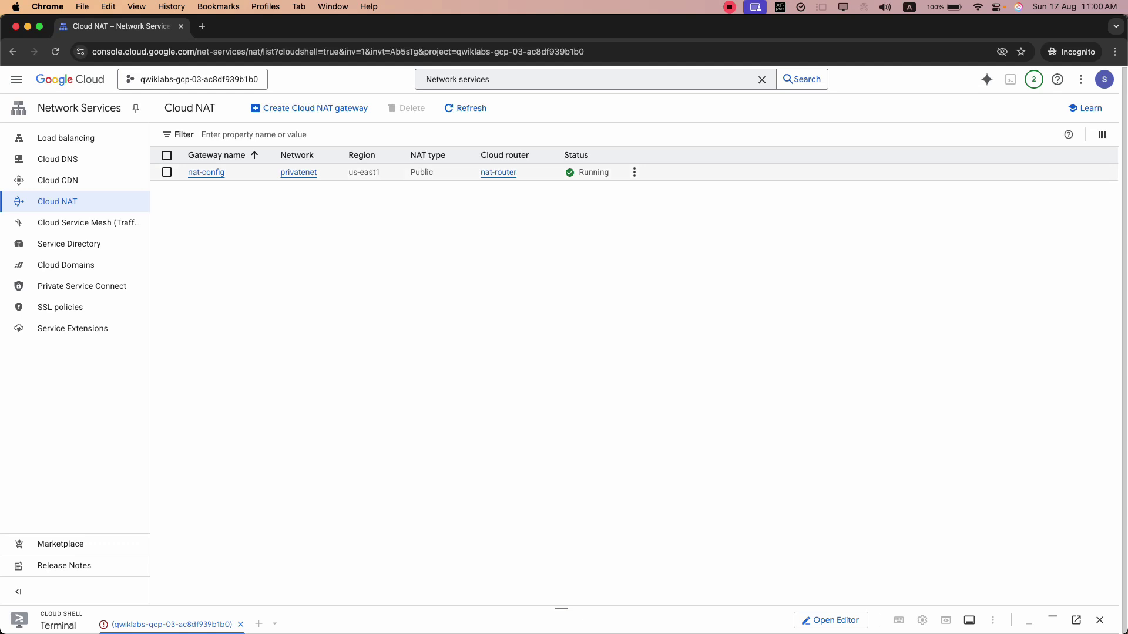
{"action": "key", "text": "super+grave"}
{"action": "key", "text": "super+grave"}
{"action": "left_click", "coordinate": [317, 292]}
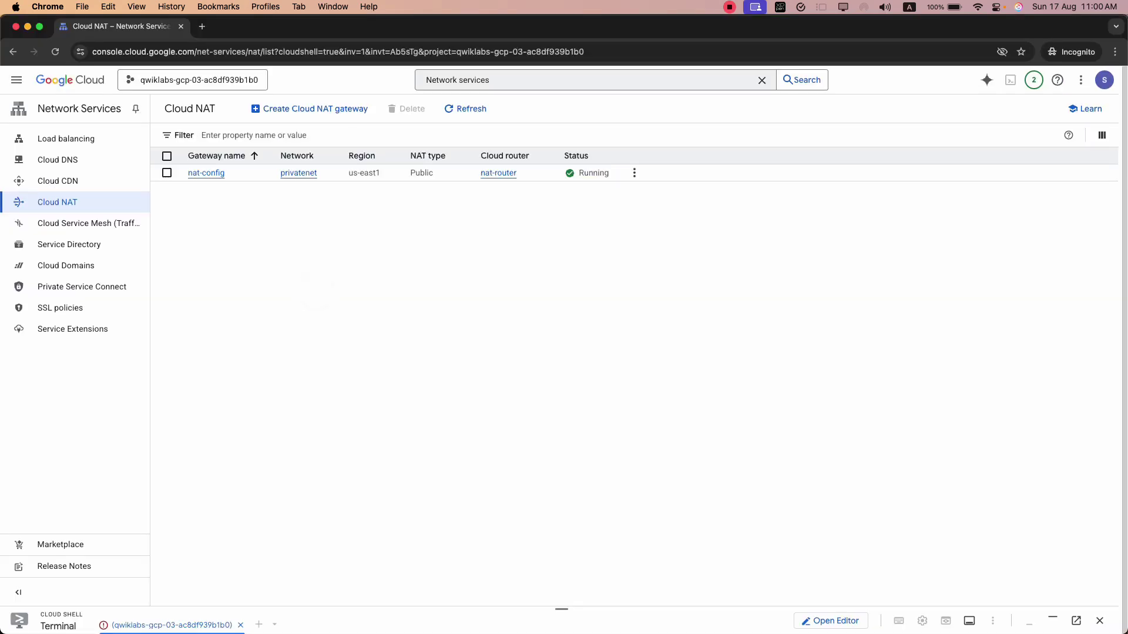
- Review the lab's gateway configuration steps and move on to the section Verify the Cloud NAT gateway
{"action": "key", "text": "super+grave"}
{"action": "scroll", "coordinate": [387, 370], "scroll_direction": "up", "scroll_amount": 3}
{"action": "scroll", "coordinate": [388, 370], "scroll_direction": "up", "scroll_amount": 6}
{"action": "scroll", "coordinate": [387, 370], "scroll_direction": "down", "scroll_amount": 4}
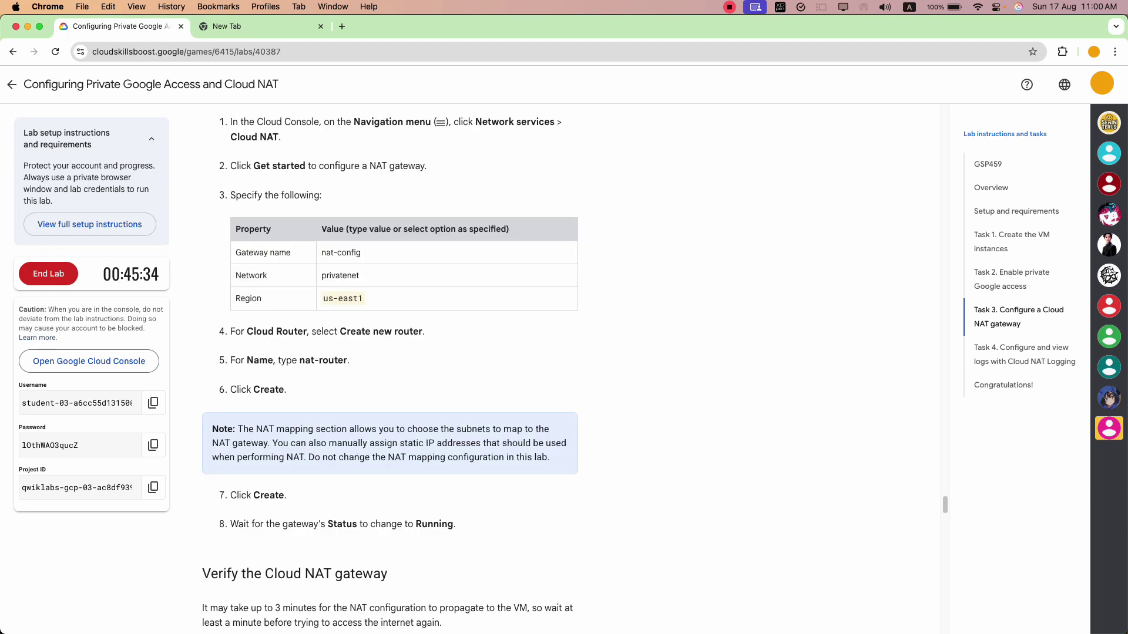
{"action": "scroll", "coordinate": [365, 246], "scroll_direction": "down", "scroll_amount": 5}
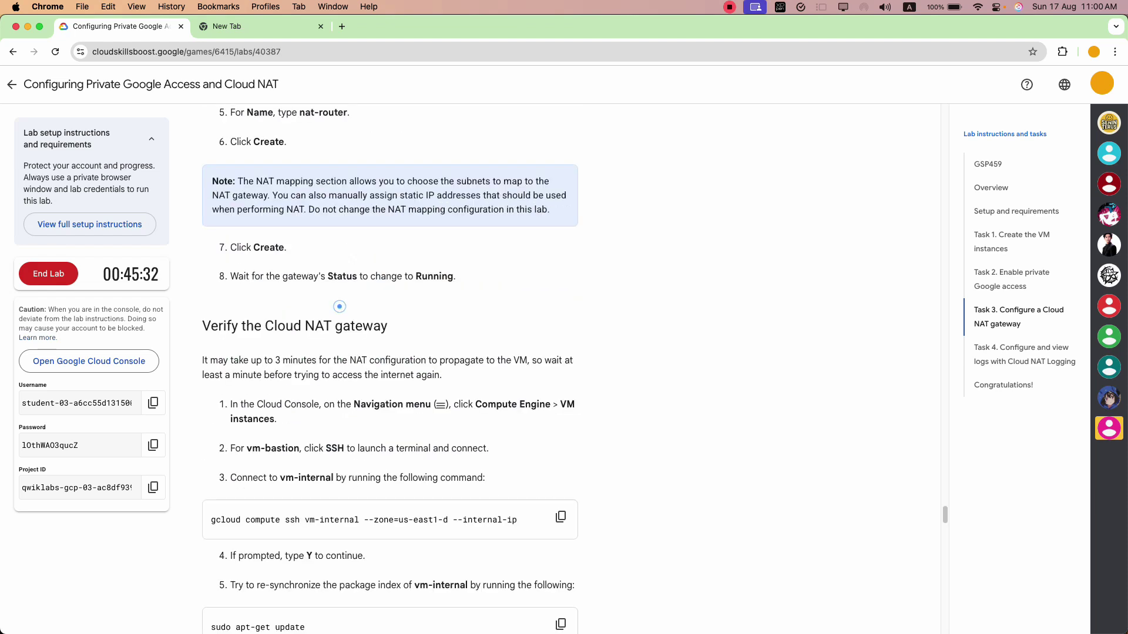
{"action": "scroll", "coordinate": [286, 286], "scroll_direction": "down", "scroll_amount": 5}
{"action": "scroll", "coordinate": [288, 283], "scroll_direction": "up", "scroll_amount": 2}
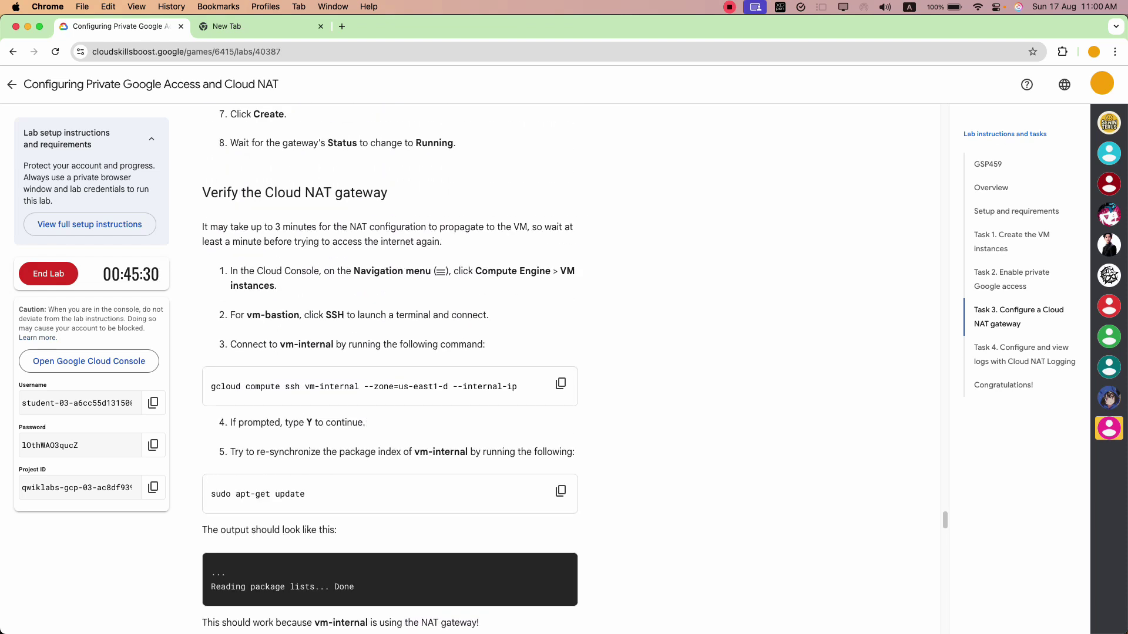
- Read the lab's guidance on how long to wait for the NAT configuration to propagate to the VM
{"action": "left_click_drag", "start_coordinate": [221, 197], "coordinate": [363, 197]}
{"action": "left_click", "coordinate": [352, 249]}
{"action": "left_click_drag", "start_coordinate": [229, 228], "coordinate": [514, 228]}
{"action": "left_click", "coordinate": [511, 243]}
{"action": "left_click_drag", "start_coordinate": [432, 229], "coordinate": [572, 228]}
{"action": "left_click", "coordinate": [533, 262]}
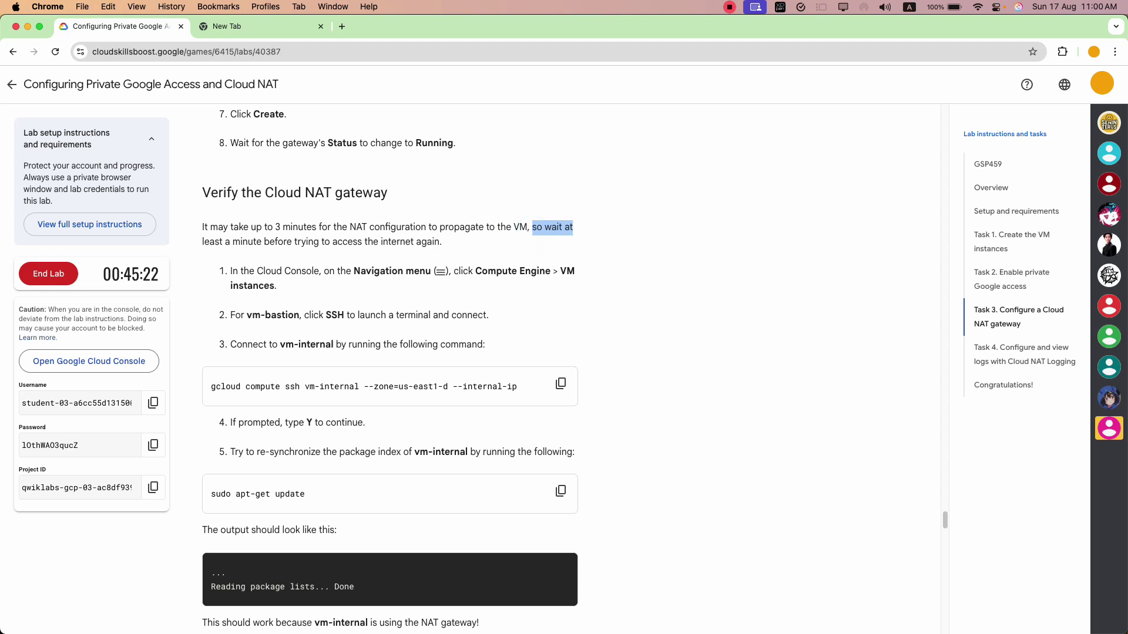
{"action": "left_click_drag", "start_coordinate": [235, 242], "coordinate": [354, 243]}
{"action": "left_click", "coordinate": [360, 259]}
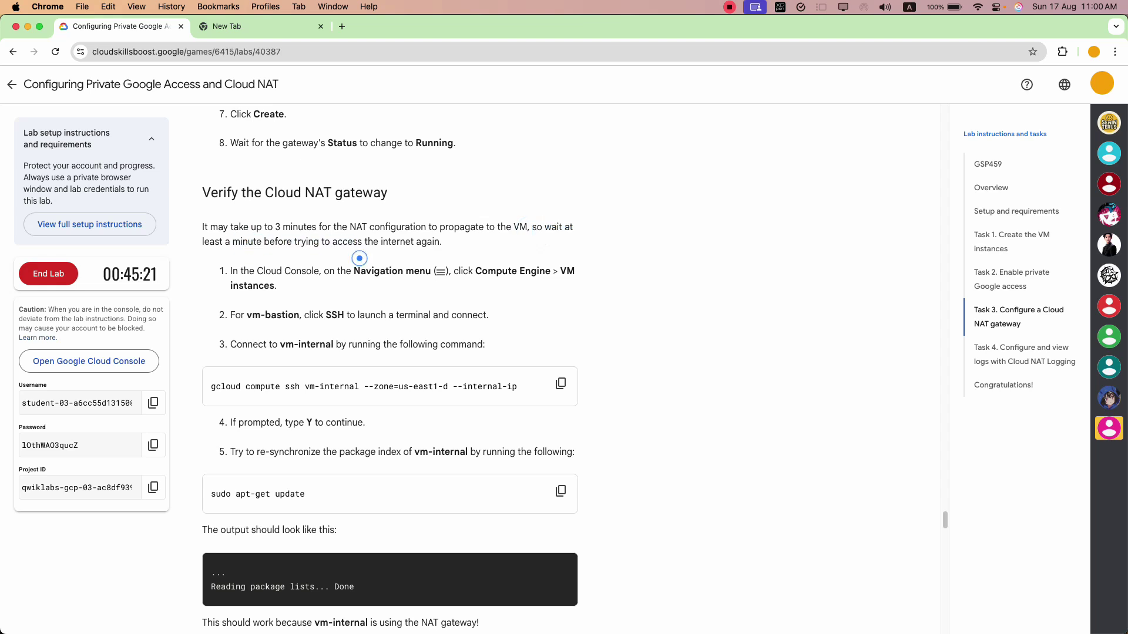
- Read the lab's verification steps for connecting to vm-internal through vm-bastion, including the gcloud compute ssh command
{"action": "scroll", "coordinate": [389, 364], "scroll_direction": "down", "scroll_amount": 1}
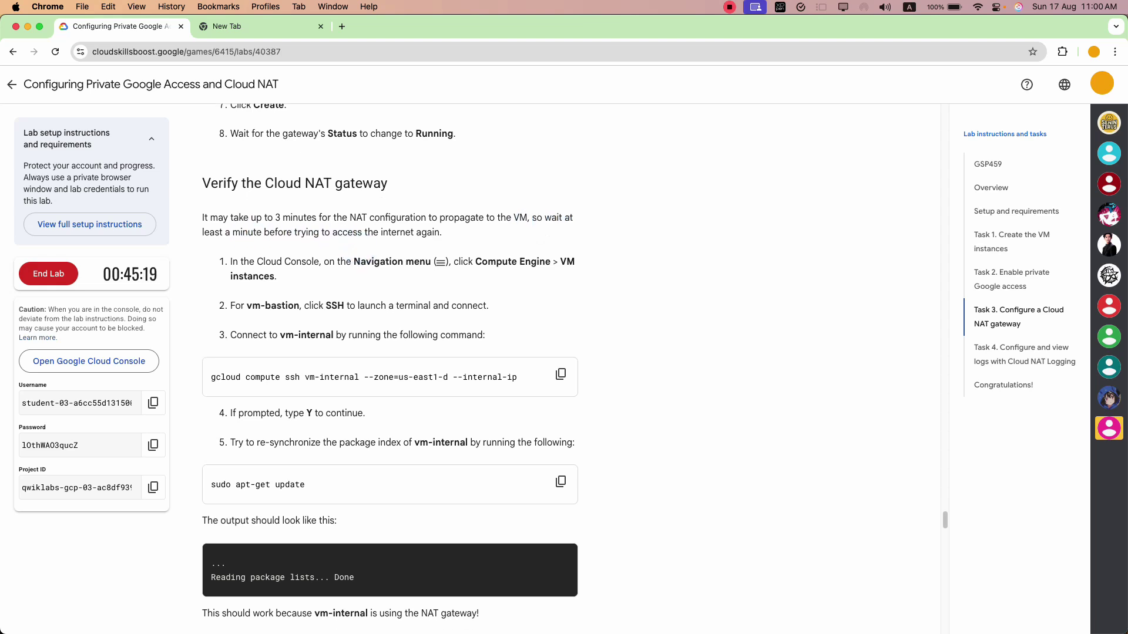
{"action": "scroll", "coordinate": [389, 369], "scroll_direction": "down", "scroll_amount": 2}
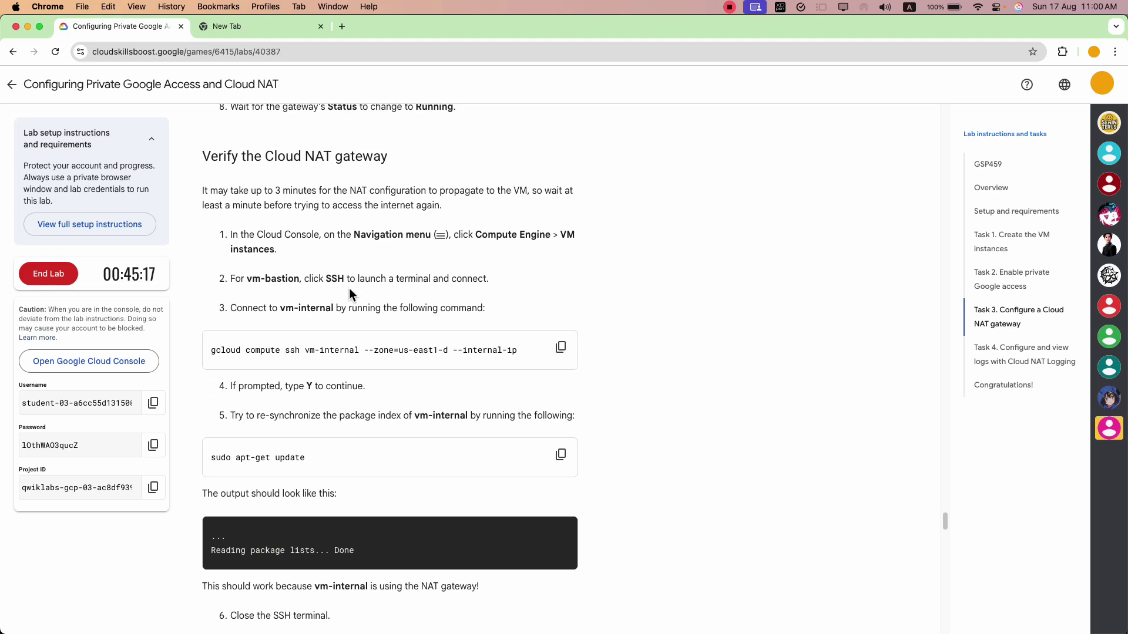
{"action": "left_click_drag", "start_coordinate": [305, 351], "coordinate": [339, 351]}
{"action": "left_click", "coordinate": [340, 376]}
{"action": "left_click_drag", "start_coordinate": [272, 282], "coordinate": [319, 280]}
{"action": "left_click", "coordinate": [315, 328]}
{"action": "left_click_drag", "start_coordinate": [268, 351], "coordinate": [403, 352]}
{"action": "left_click", "coordinate": [398, 353]}
{"action": "left_click_drag", "start_coordinate": [315, 351], "coordinate": [349, 350]}
{"action": "left_click", "coordinate": [350, 350]}
{"action": "scroll", "coordinate": [351, 350], "scroll_direction": "down", "scroll_amount": 3}
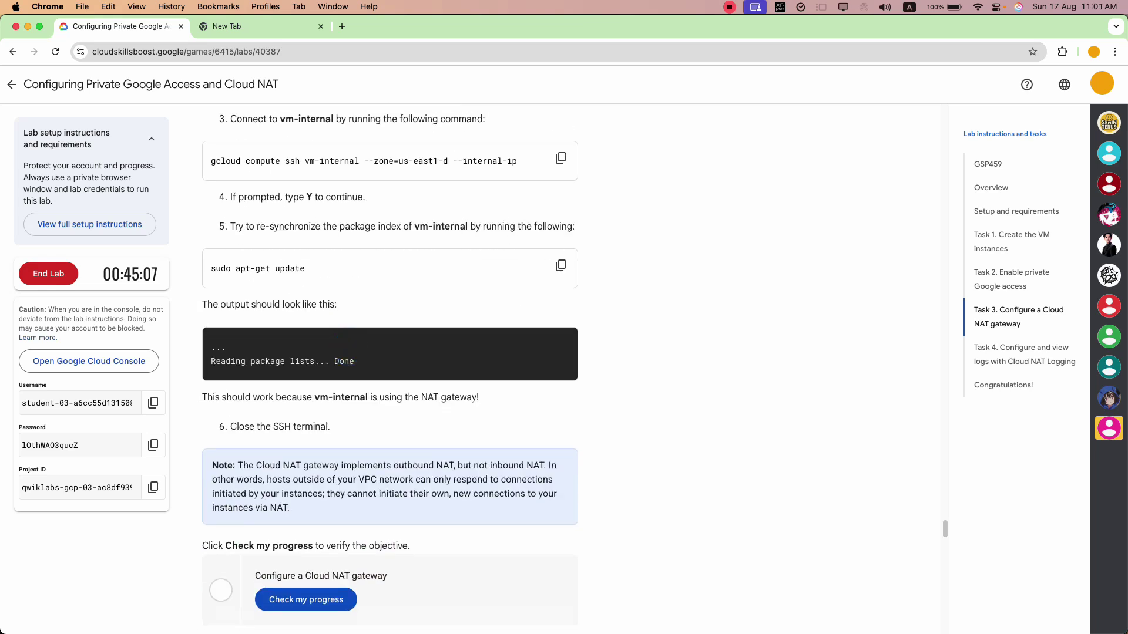
- Recheck the lab's verification steps and open the Compute Engine VM instances list in the Cloud Console
{"action": "scroll", "coordinate": [352, 346], "scroll_direction": "up", "scroll_amount": 2}
{"action": "left_click_drag", "start_coordinate": [247, 370], "coordinate": [297, 372]}
{"action": "left_click", "coordinate": [299, 376]}
{"action": "scroll", "coordinate": [299, 375], "scroll_direction": "up", "scroll_amount": 1}
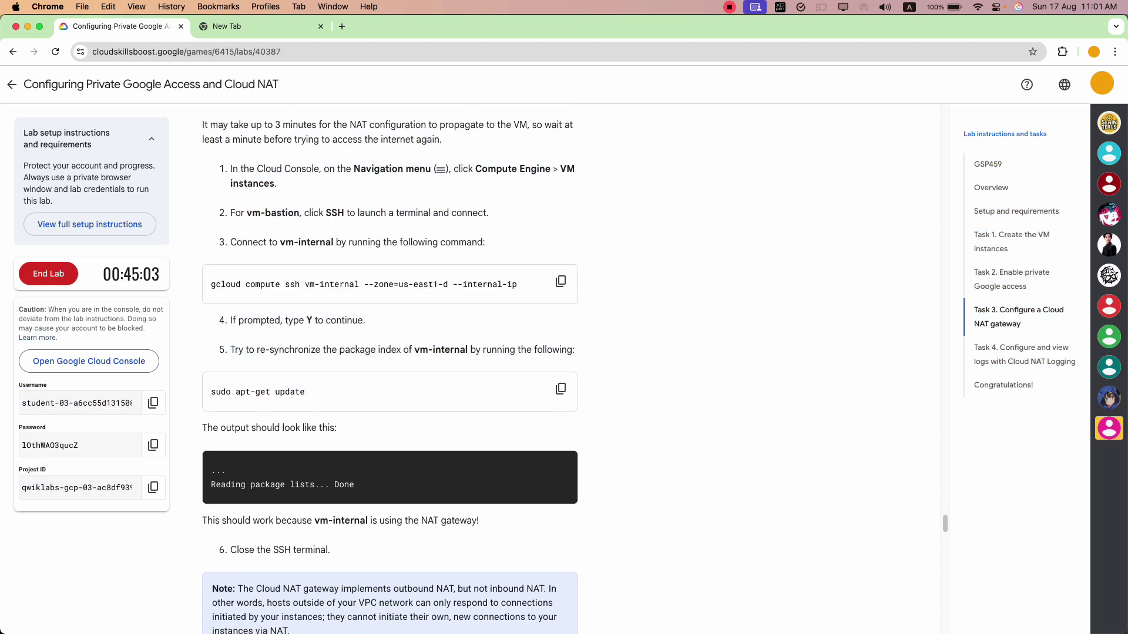
{"action": "key", "text": "super+grave"}
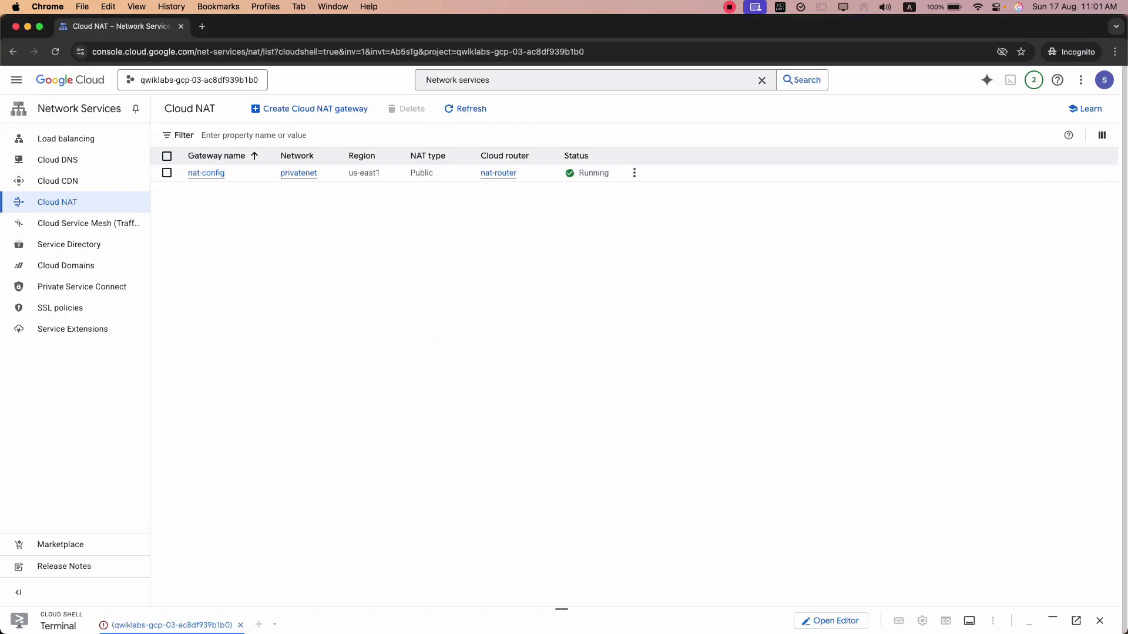
{"action": "left_click", "coordinate": [74, 80]}
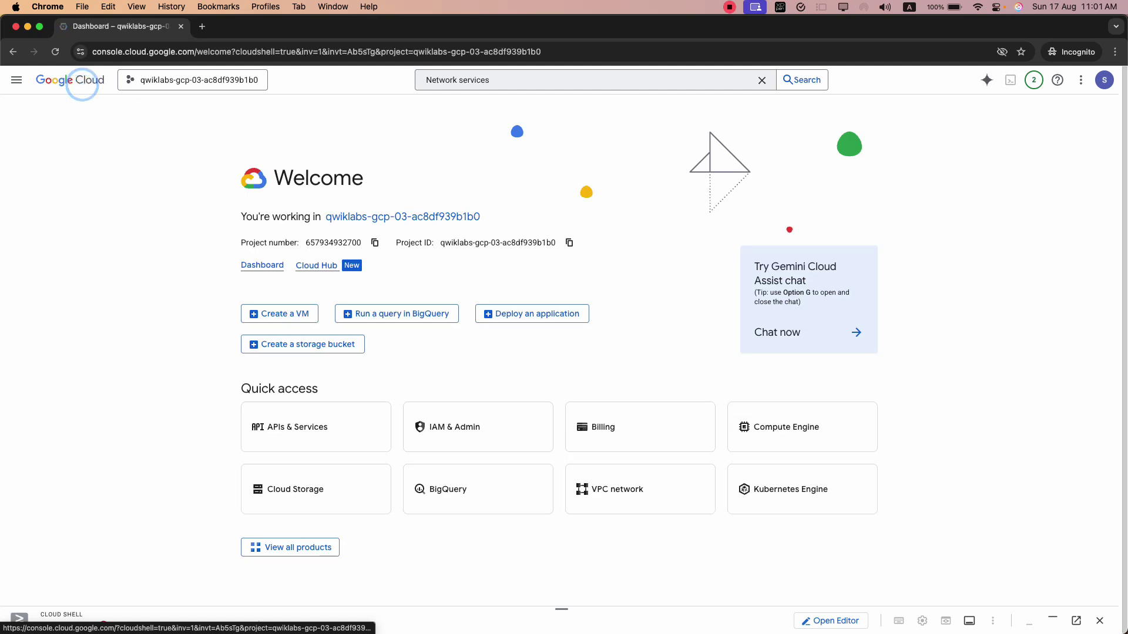
{"action": "left_click", "coordinate": [17, 79]}
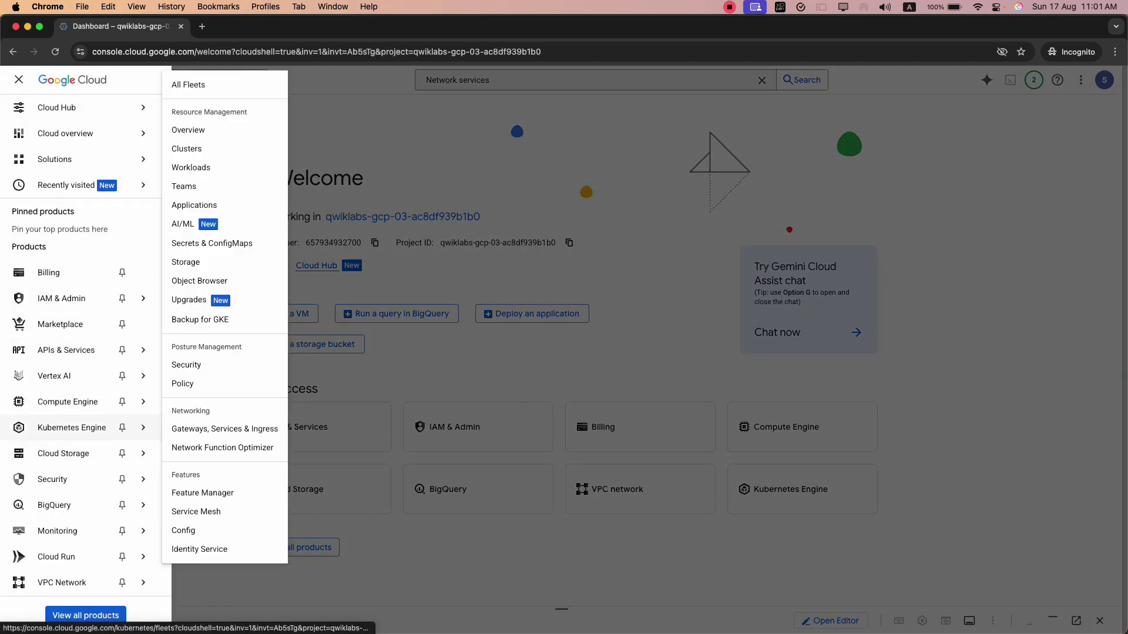
{"action": "mouse_move", "coordinate": [120, 402]}
{"action": "left_click", "coordinate": [197, 149]}
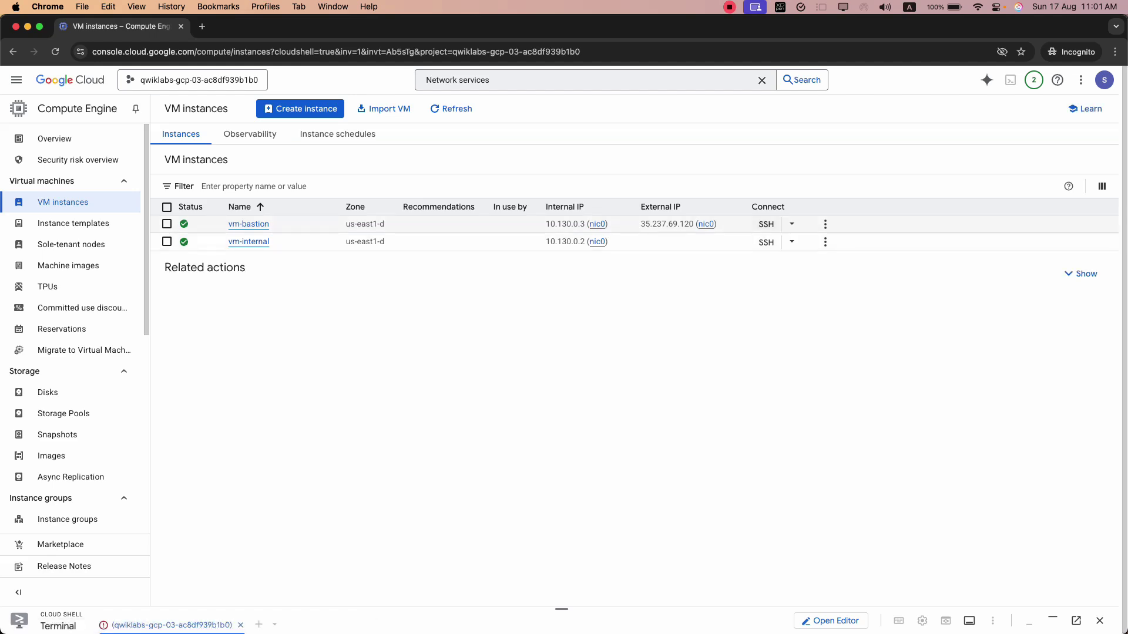
- Open an SSH session to vm-bastion and run gcloud compute ssh vm-internal --zone=us-east1-d --internal-ip in it
{"action": "left_click", "coordinate": [766, 224]}
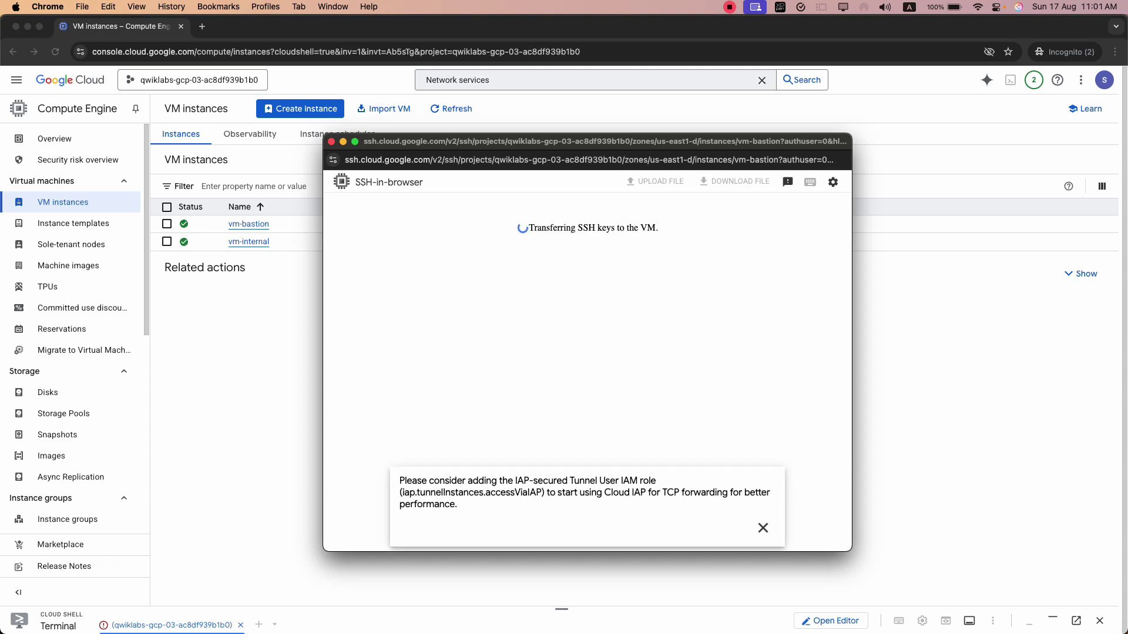
{"action": "left_click", "coordinate": [763, 527]}
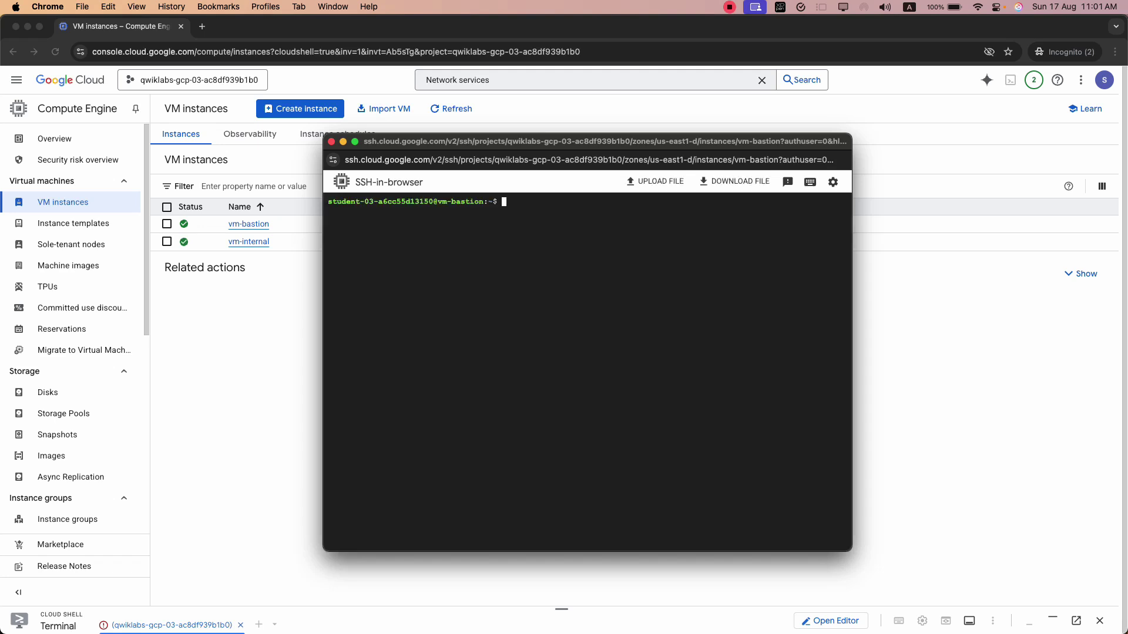
{"action": "key", "text": "super+grave"}
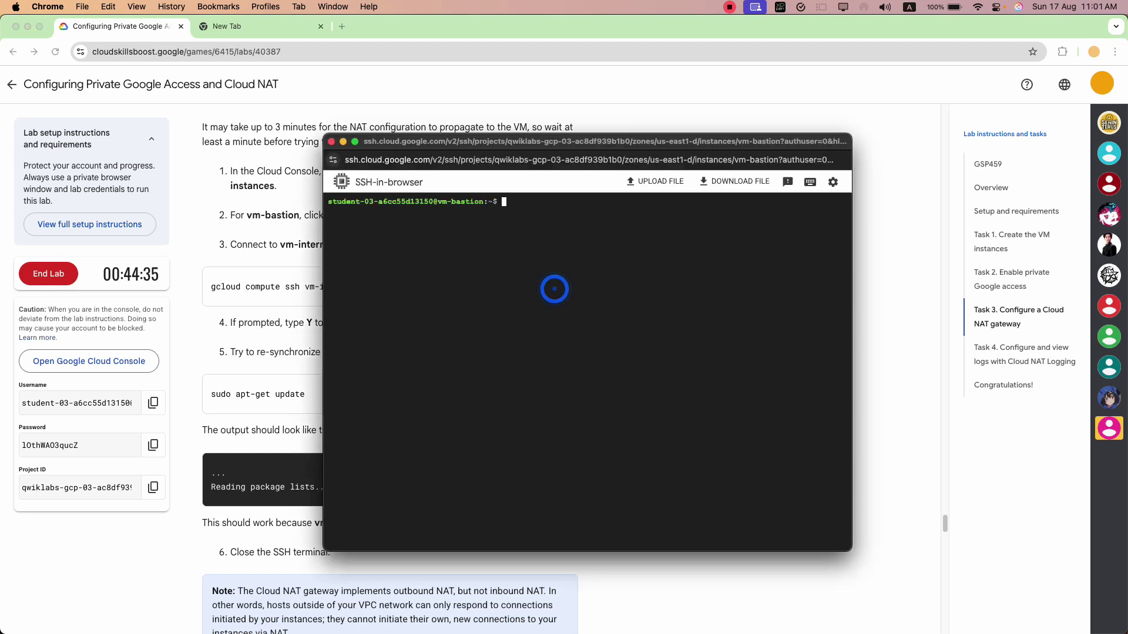
{"action": "right_click", "coordinate": [559, 320]}
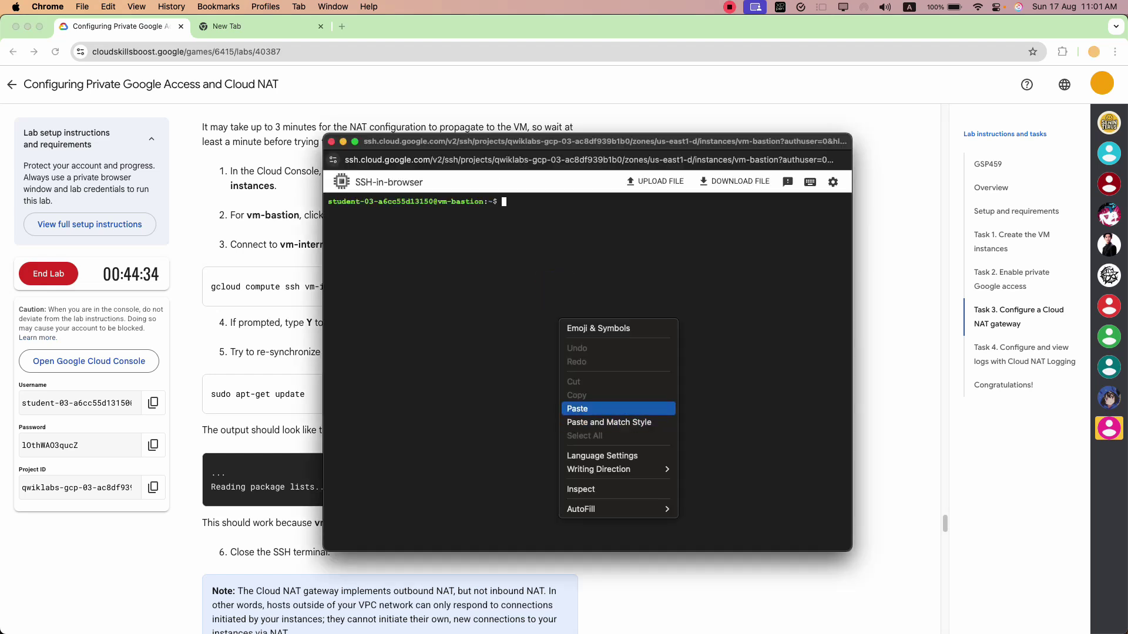
{"action": "left_click", "coordinate": [577, 408]}
{"action": "key", "text": "Return"}
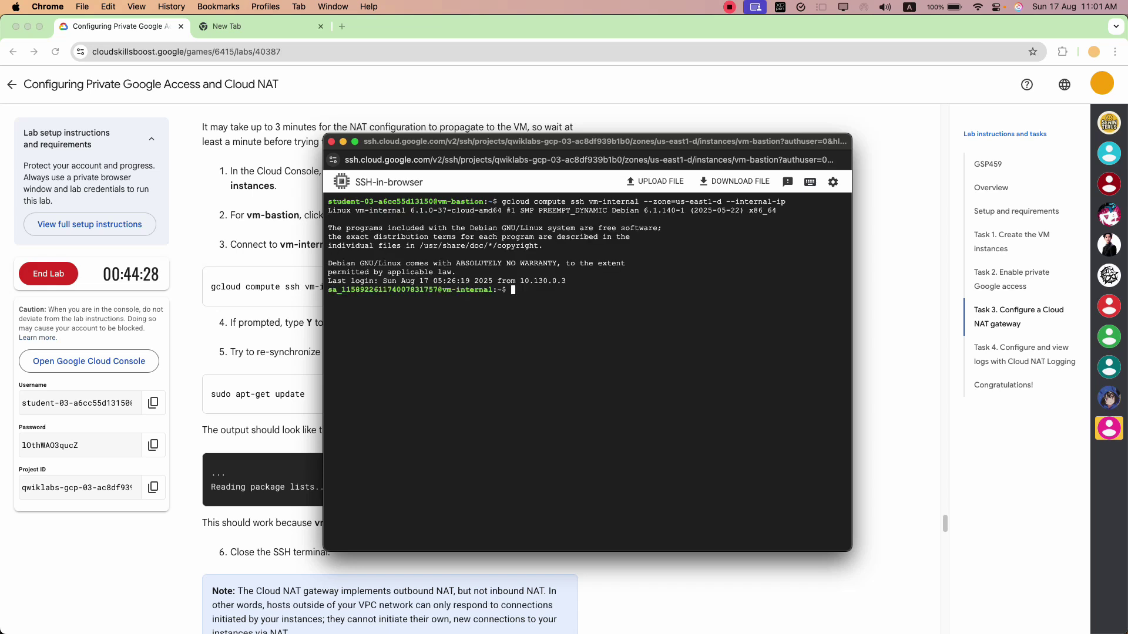
- Copy sudo apt-get update from the lab and run it on vm-internal to re-synchronize the package index
{"action": "key", "text": "super+grave"}
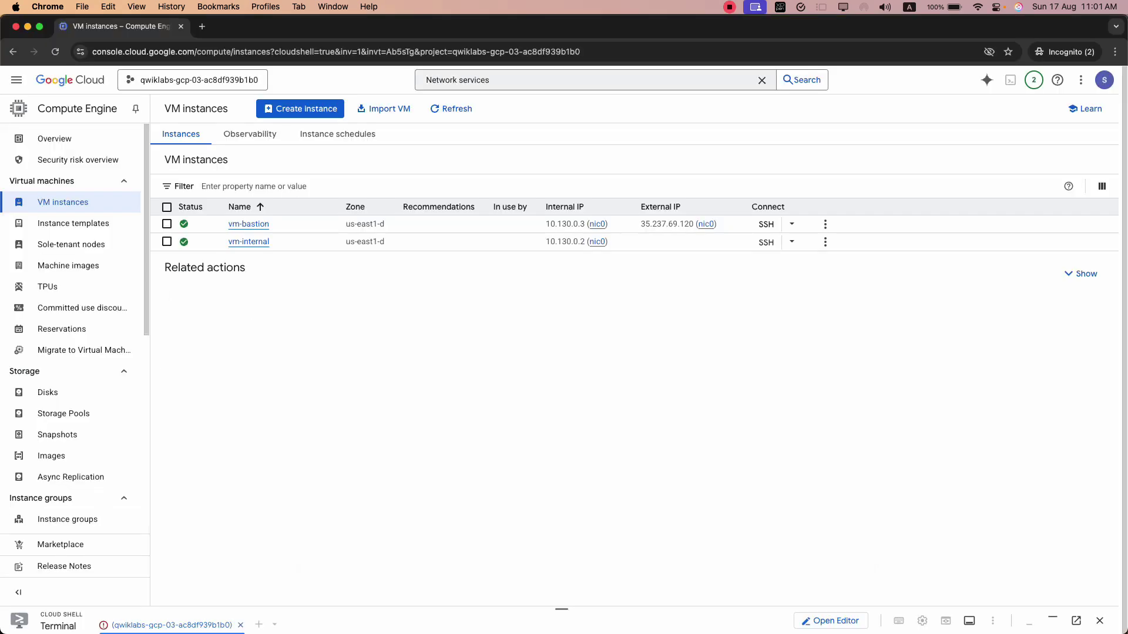
{"action": "key", "text": "super+grave"}
{"action": "left_click", "coordinate": [559, 388]}
{"action": "key", "text": "super+grave"}
{"action": "right_click", "coordinate": [555, 383]}
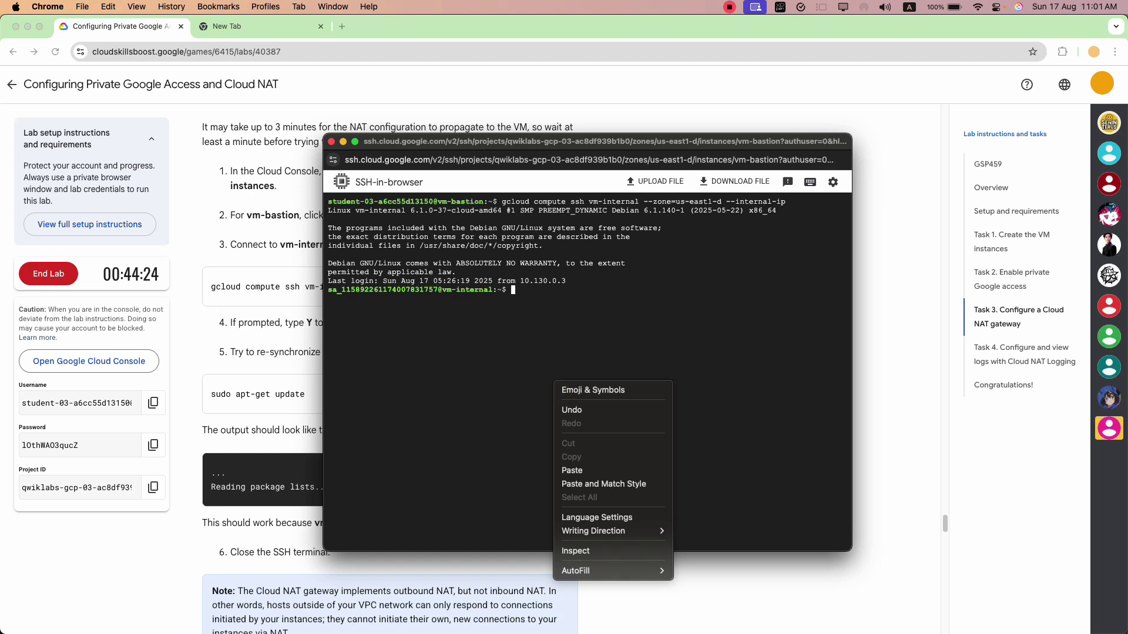
{"action": "left_click", "coordinate": [572, 469]}
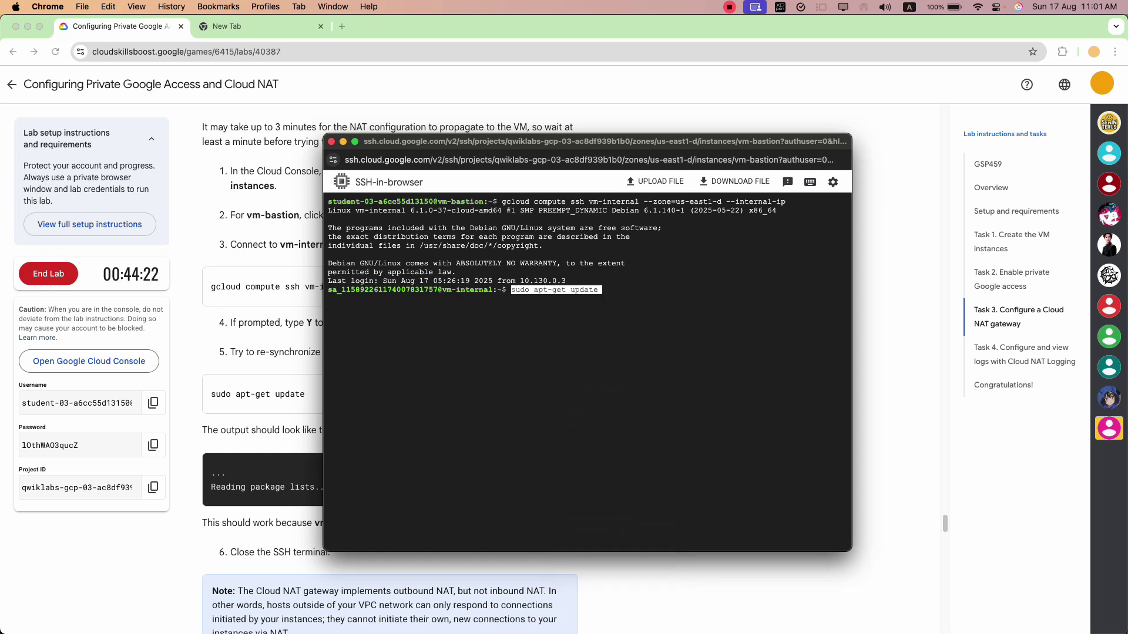
{"action": "key", "text": "Return"}
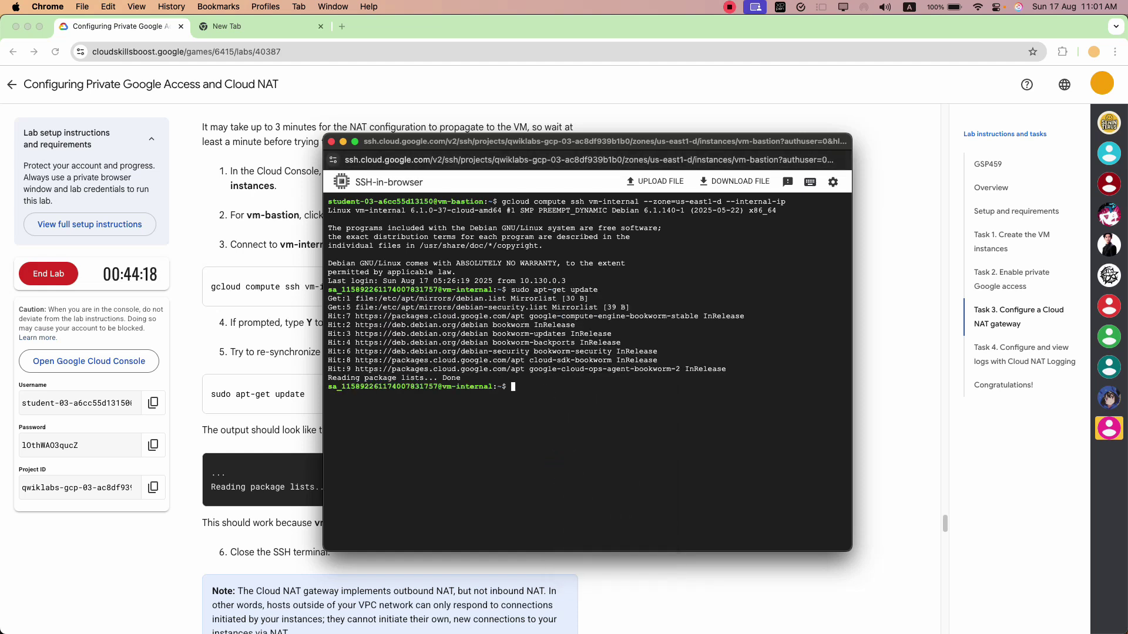
- Check the lab progress for the objective Configure a Cloud NAT gateway
{"action": "key", "text": "super+grave"}
{"action": "key", "text": "super+grave"}
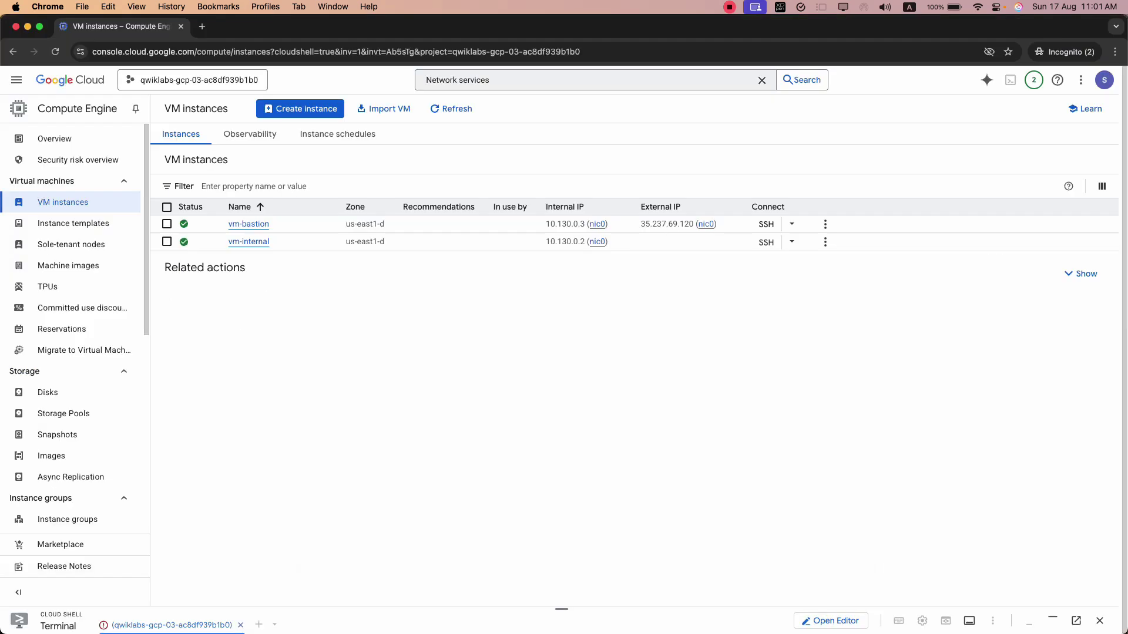
{"action": "scroll", "coordinate": [353, 470], "scroll_direction": "down", "scroll_amount": 7}
{"action": "left_click", "coordinate": [323, 298]}
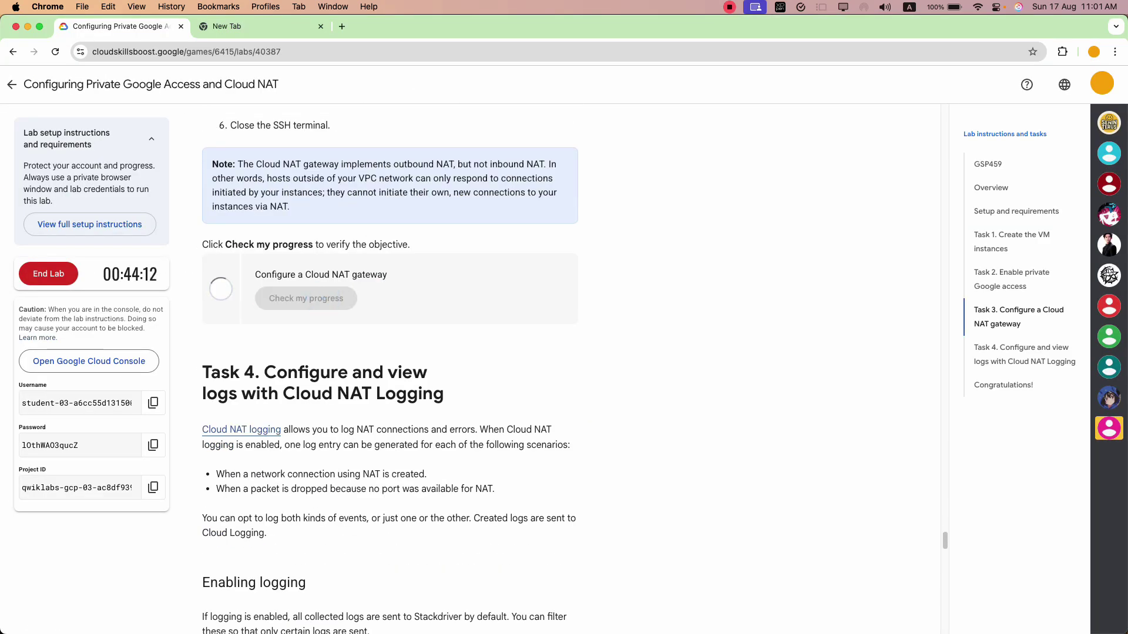
- Read the lab's Task 4 introduction to Cloud NAT Logging and its Enabling logging steps
{"action": "scroll", "coordinate": [323, 298], "scroll_direction": "down", "scroll_amount": 2}
{"action": "left_click_drag", "start_coordinate": [372, 291], "coordinate": [247, 300]}
{"action": "left_click", "coordinate": [392, 347]}
{"action": "scroll", "coordinate": [392, 348], "scroll_direction": "down", "scroll_amount": 1}
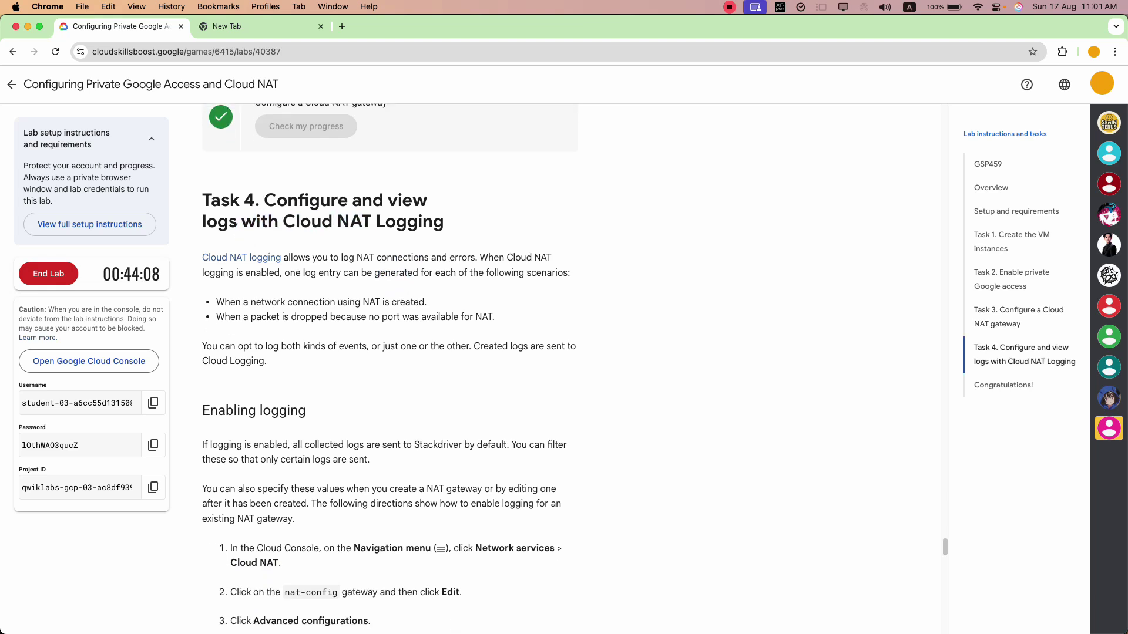
{"action": "scroll", "coordinate": [392, 348], "scroll_direction": "down", "scroll_amount": 3}
{"action": "scroll", "coordinate": [392, 348], "scroll_direction": "up", "scroll_amount": 4}
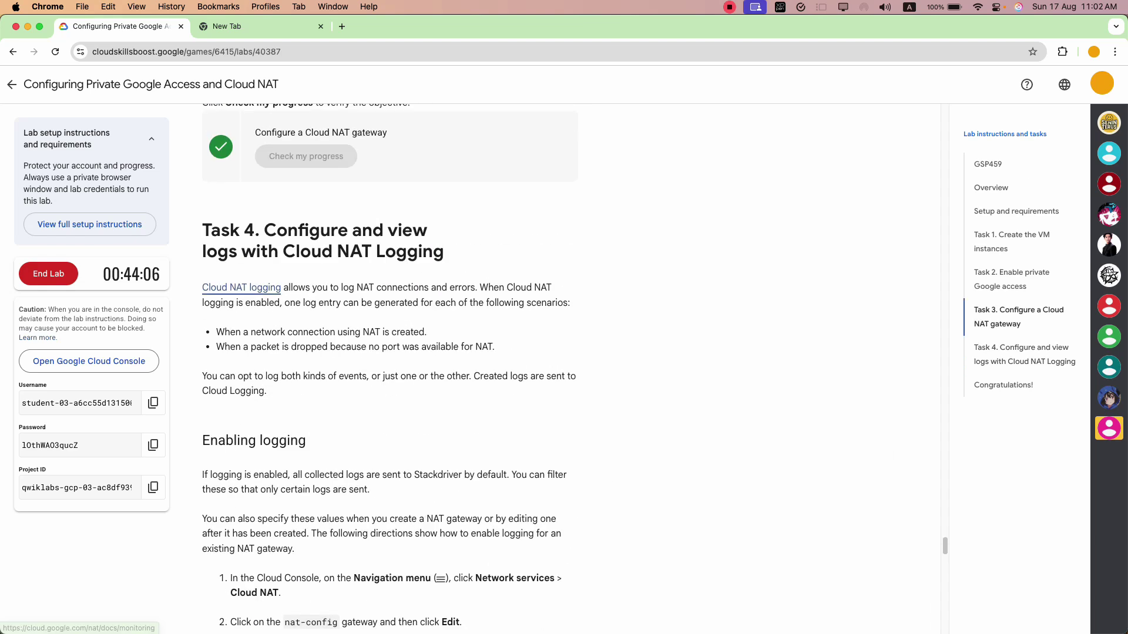
{"action": "left_click_drag", "start_coordinate": [330, 288], "coordinate": [298, 289]}
{"action": "left_click", "coordinate": [303, 291]}
{"action": "left_click_drag", "start_coordinate": [341, 288], "coordinate": [506, 288]}
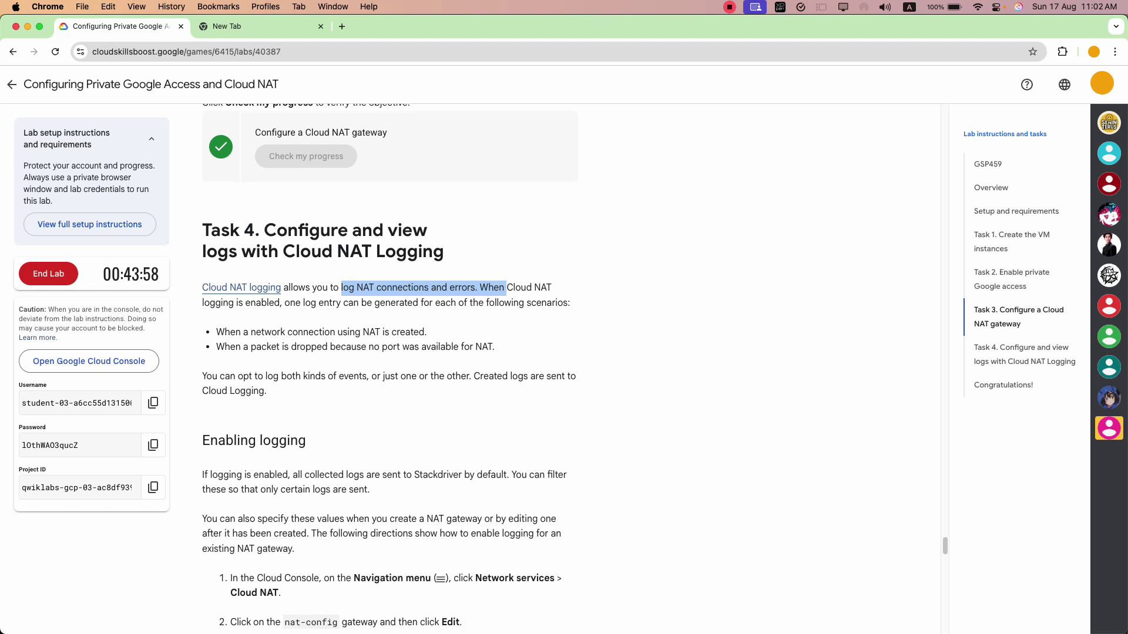
{"action": "scroll", "coordinate": [388, 364], "scroll_direction": "down", "scroll_amount": 5}
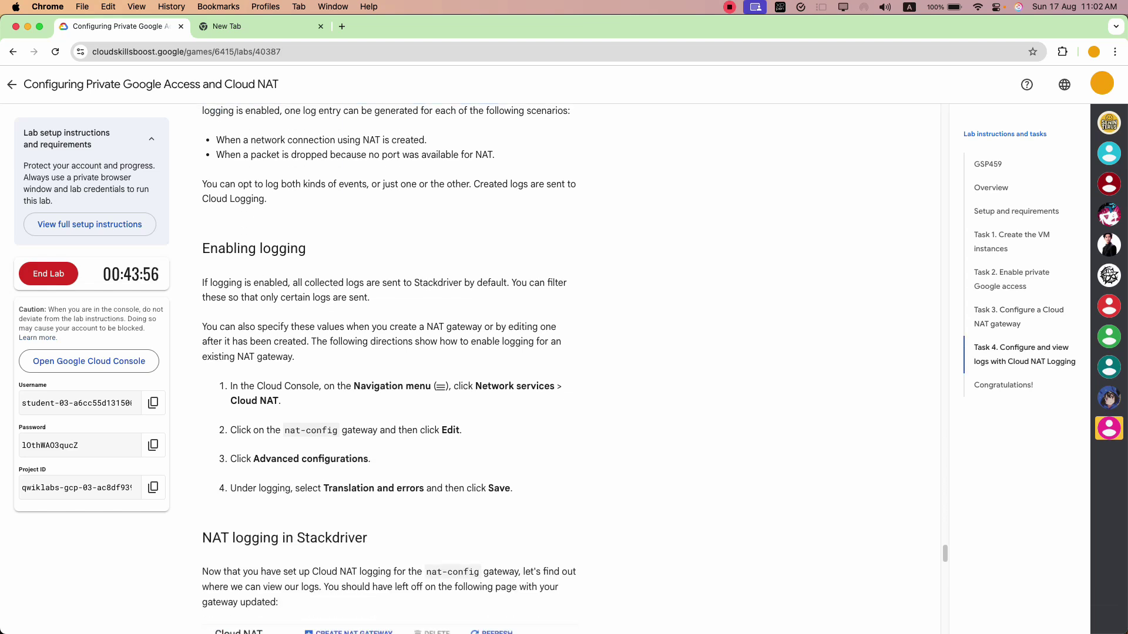
{"action": "scroll", "coordinate": [400, 333], "scroll_direction": "down", "scroll_amount": 2}
{"action": "left_click", "coordinate": [485, 305]}
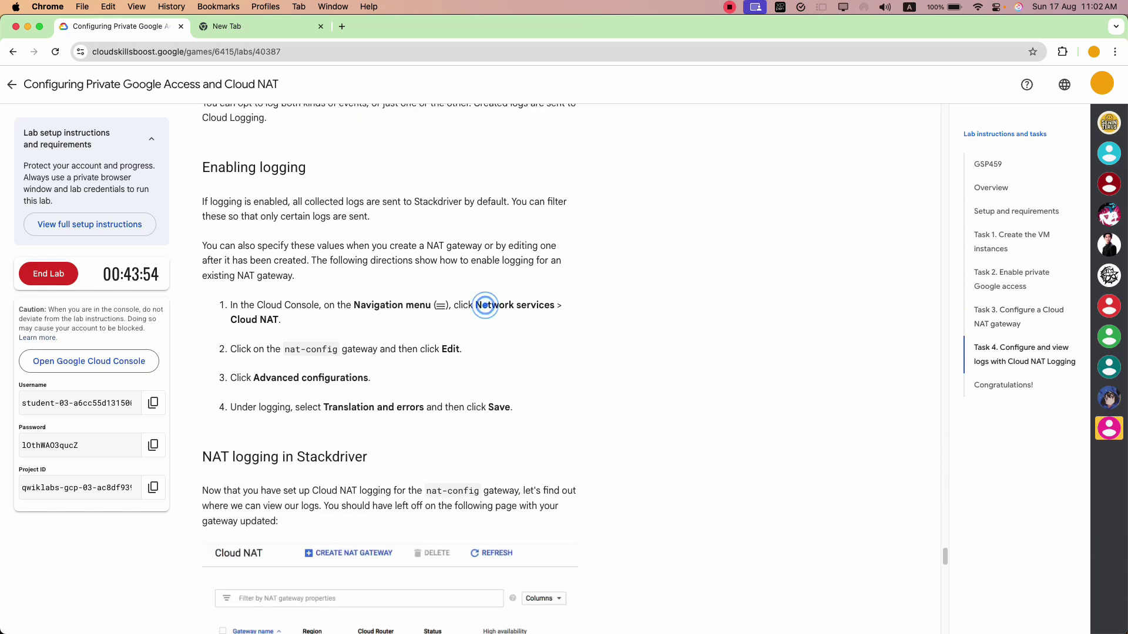
{"action": "left_click", "coordinate": [235, 322]}
{"action": "left_click", "coordinate": [346, 371]}
- Return to the Cloud Console and open the Cloud NAT page under Network Services
{"action": "key", "text": "super+grave"}
{"action": "key", "text": "super+grave"}
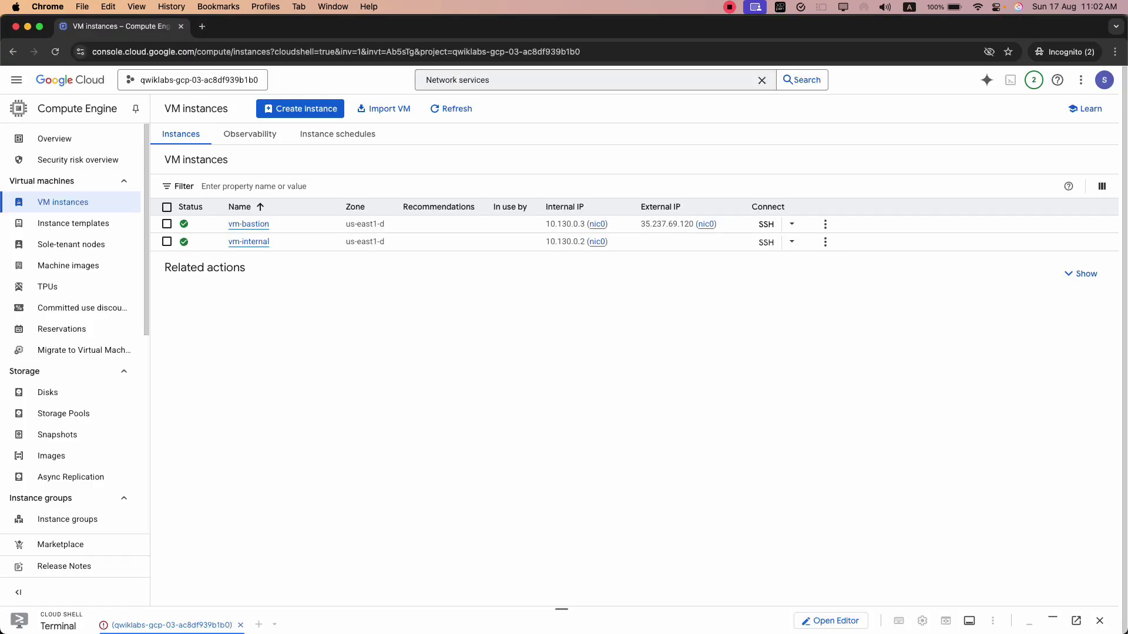
{"action": "left_click", "coordinate": [17, 80]}
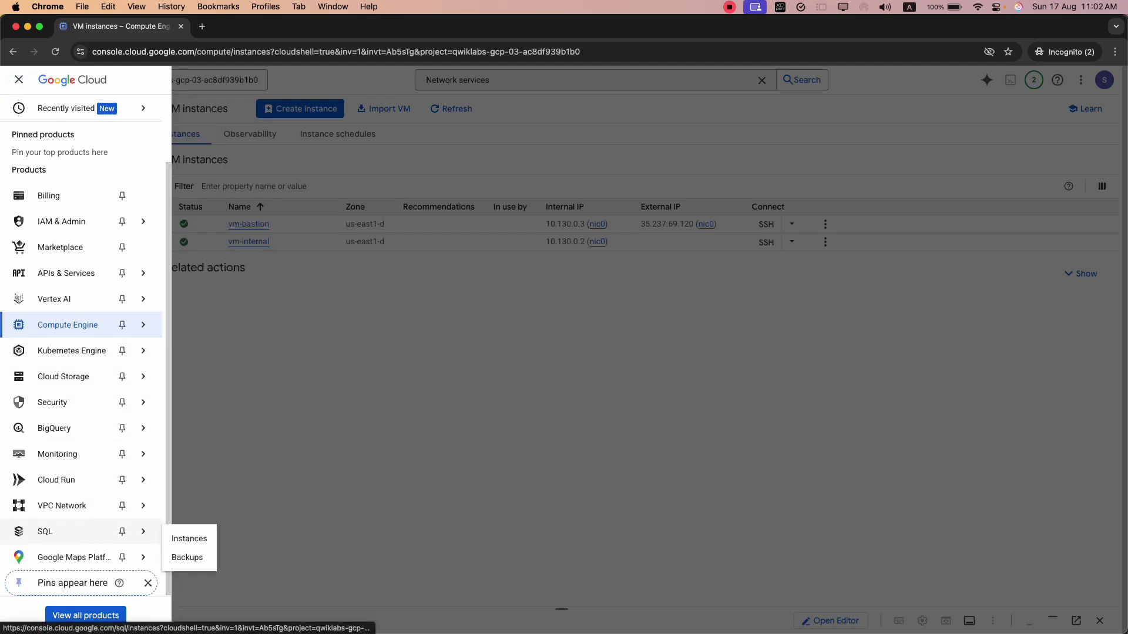
{"action": "mouse_move", "coordinate": [76, 558]}
{"action": "mouse_move", "coordinate": [77, 505]}
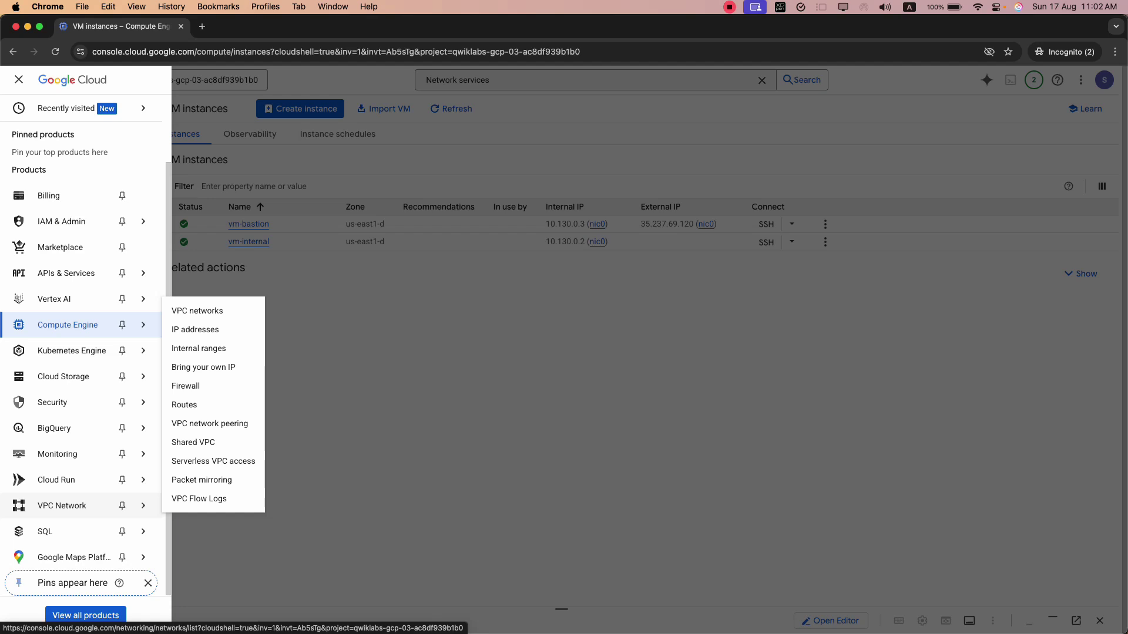
{"action": "double_click", "coordinate": [474, 79]}
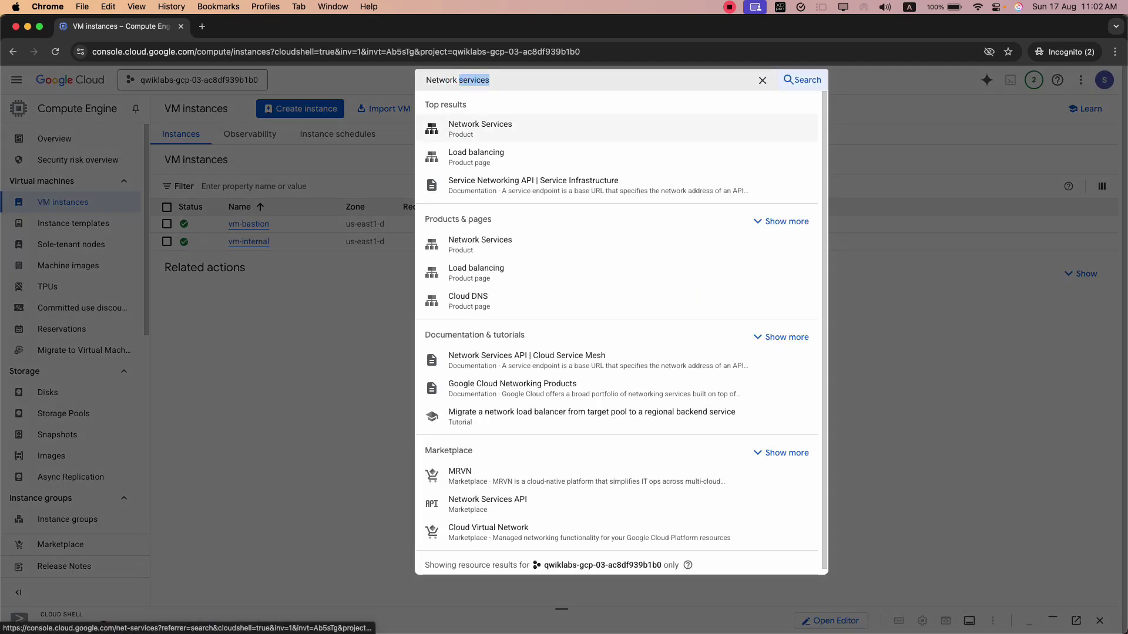
{"action": "left_click", "coordinate": [480, 127]}
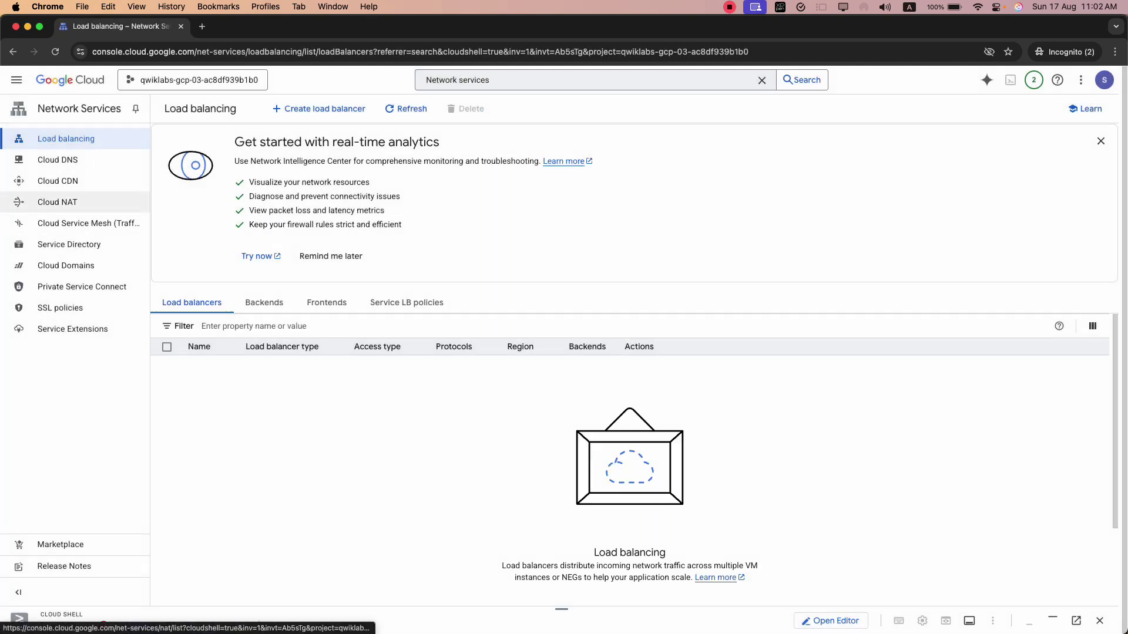
{"action": "left_click", "coordinate": [57, 202]}
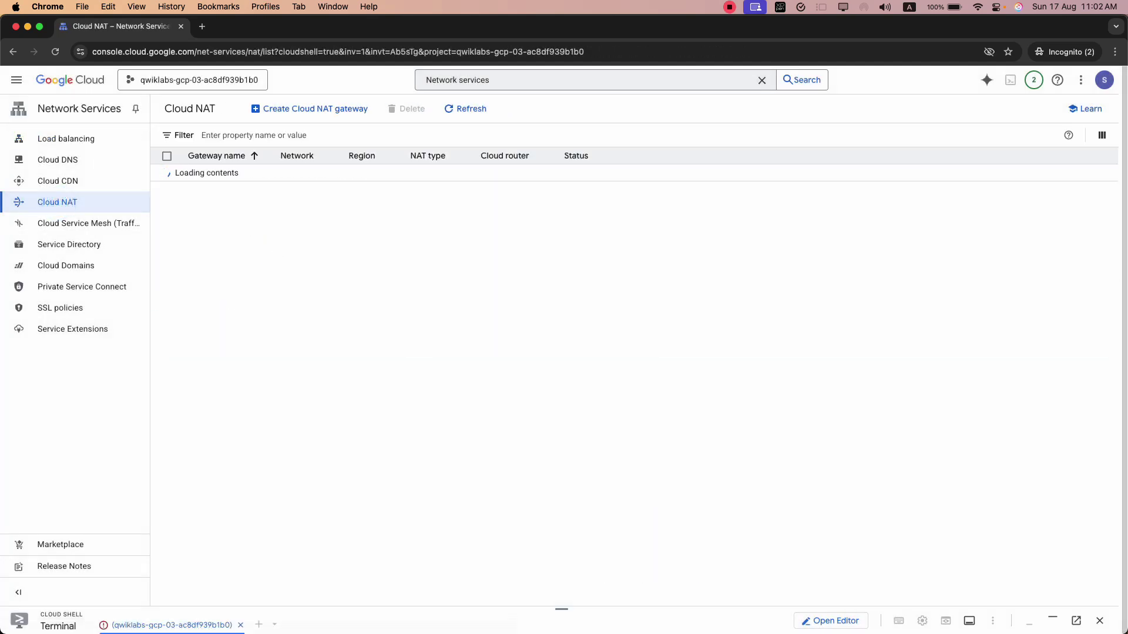
- Open the nat-config gateway, review the lab's Enabling logging steps, and start editing the gateway
{"action": "key", "text": "super+grave"}
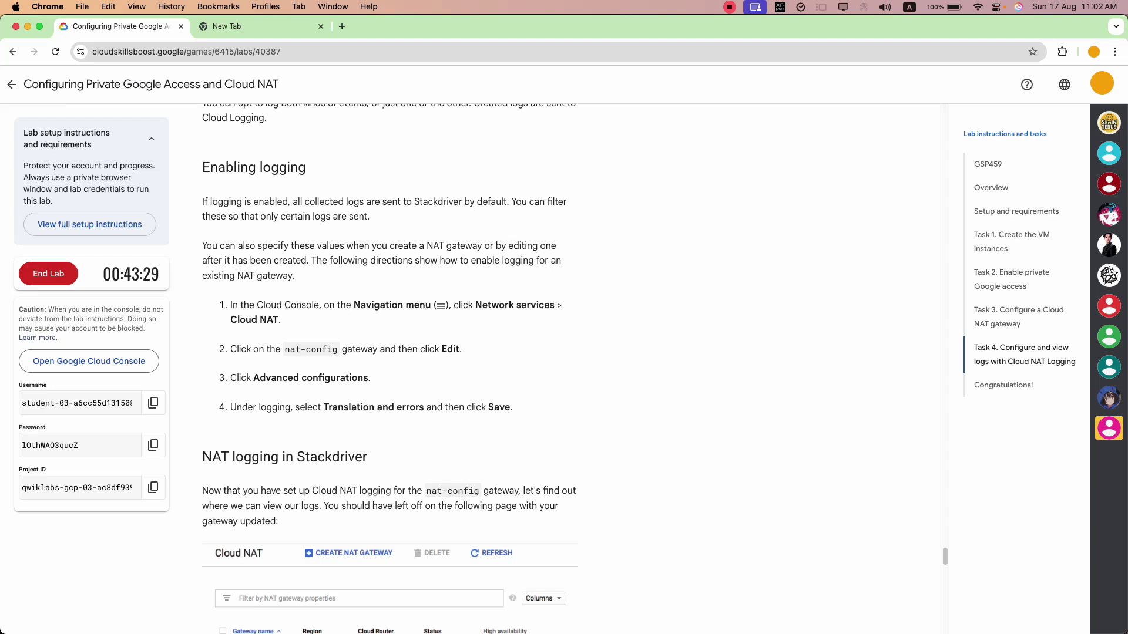
{"action": "key", "text": "super+grave"}
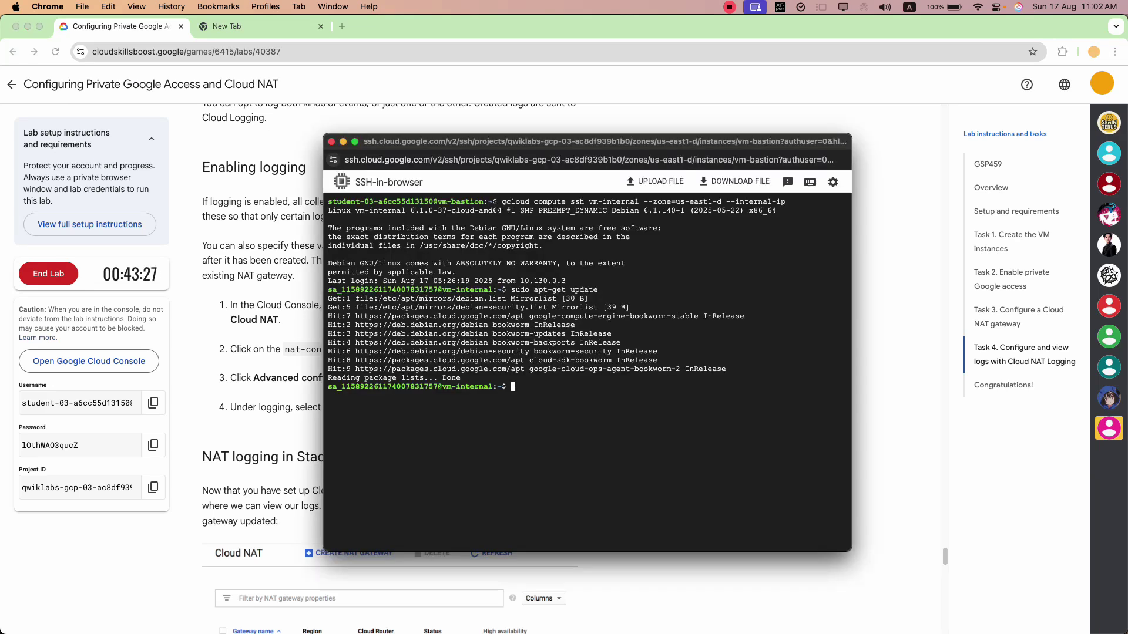
{"action": "key", "text": "super+grave"}
{"action": "left_click", "coordinate": [212, 171]}
{"action": "key", "text": "super+grave"}
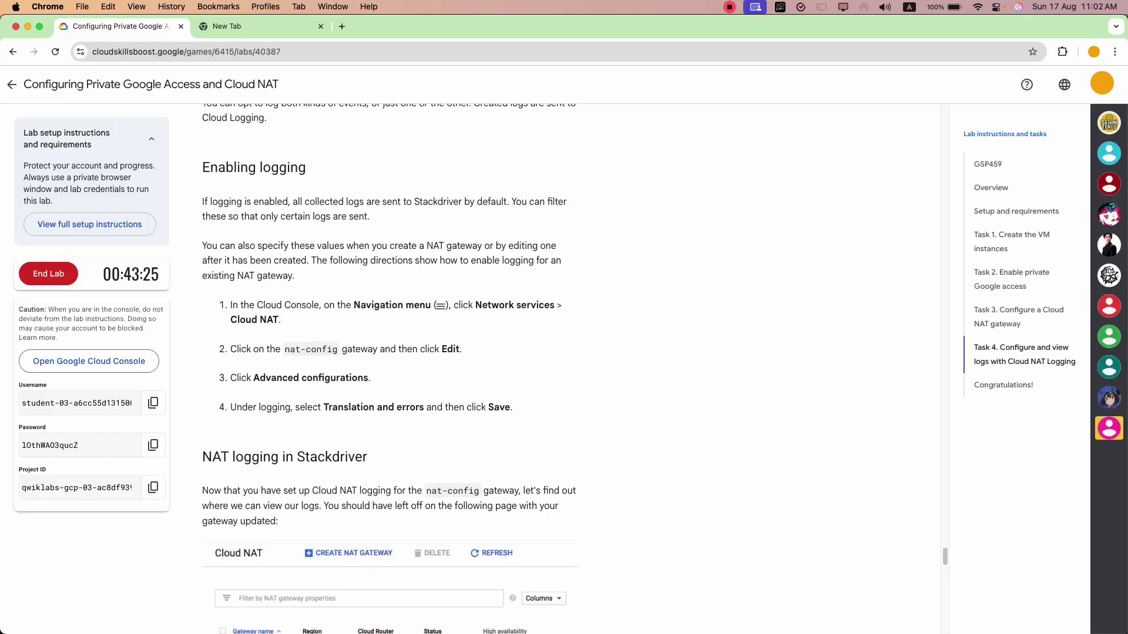
{"action": "left_click_drag", "start_coordinate": [292, 350], "coordinate": [337, 350]}
{"action": "left_click_drag", "start_coordinate": [461, 349], "coordinate": [415, 350]}
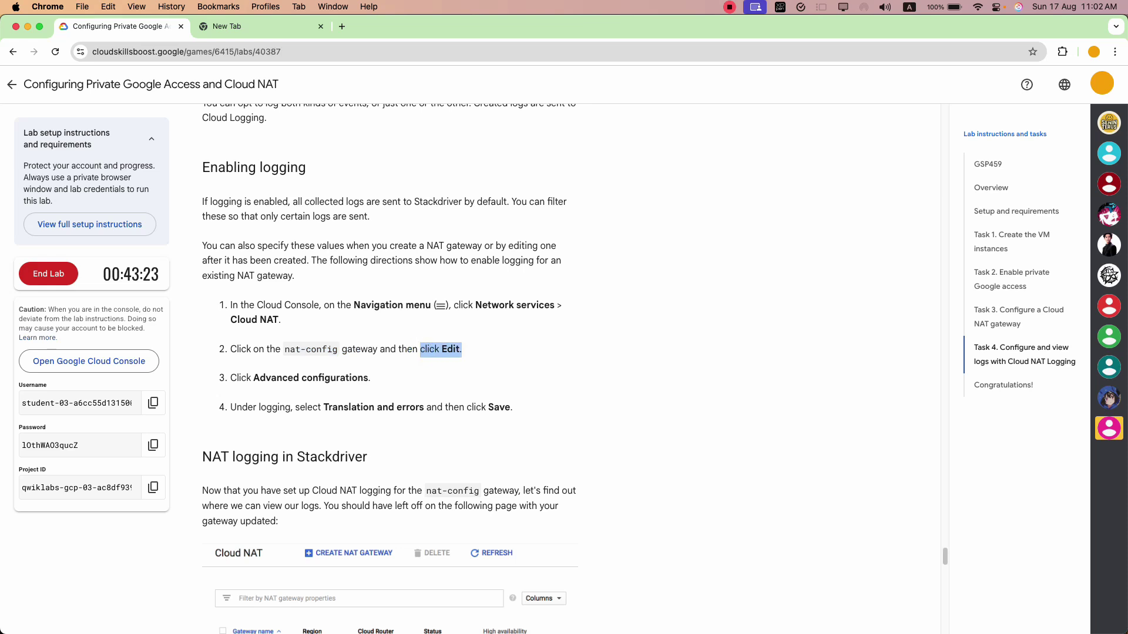
{"action": "left_click_drag", "start_coordinate": [363, 379], "coordinate": [253, 379]}
{"action": "key", "text": "super+grave"}
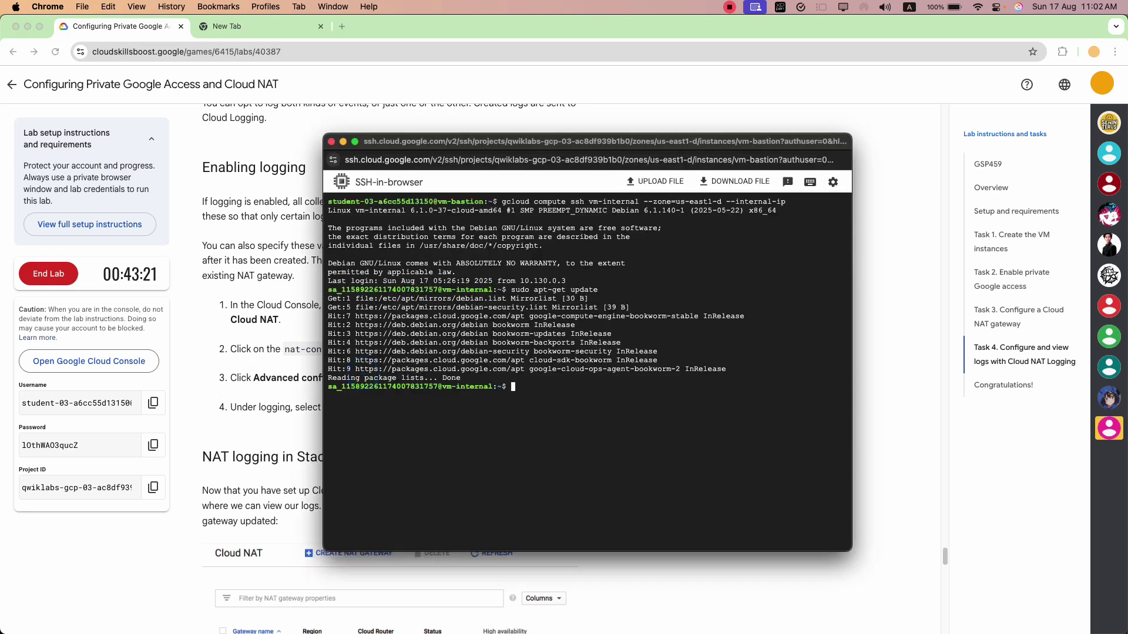
{"action": "key", "text": "super+grave"}
{"action": "left_click", "coordinate": [364, 109]}
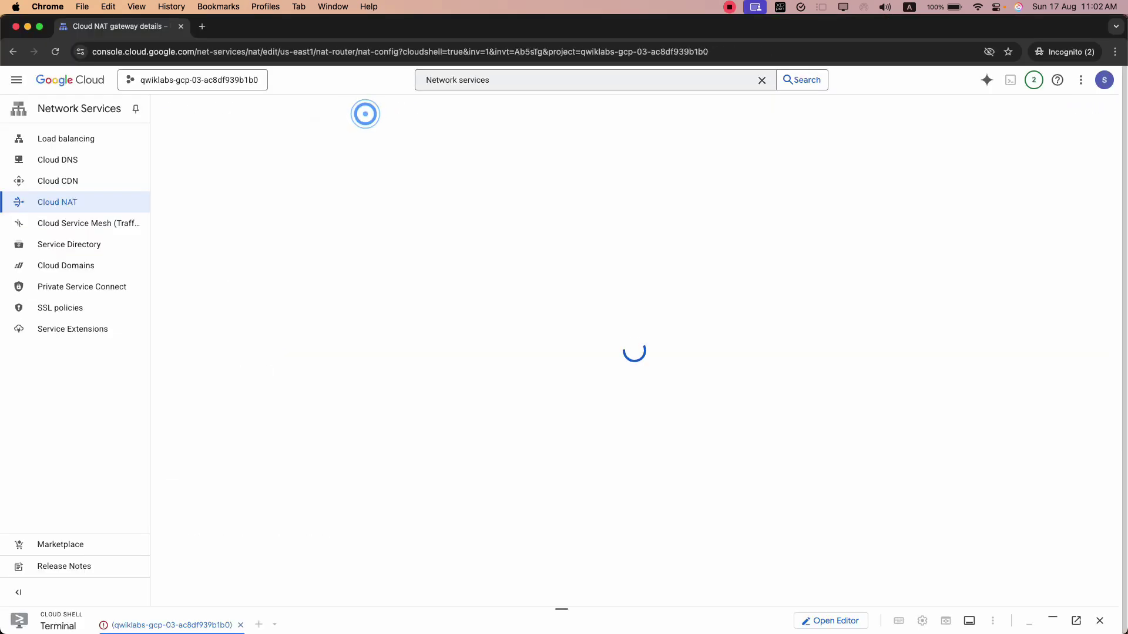
- Check the lab's logging option and set nat-config's Cloud NAT logging to Translation and errors in the advanced configurations
{"action": "scroll", "coordinate": [236, 529], "scroll_direction": "down", "scroll_amount": 3}
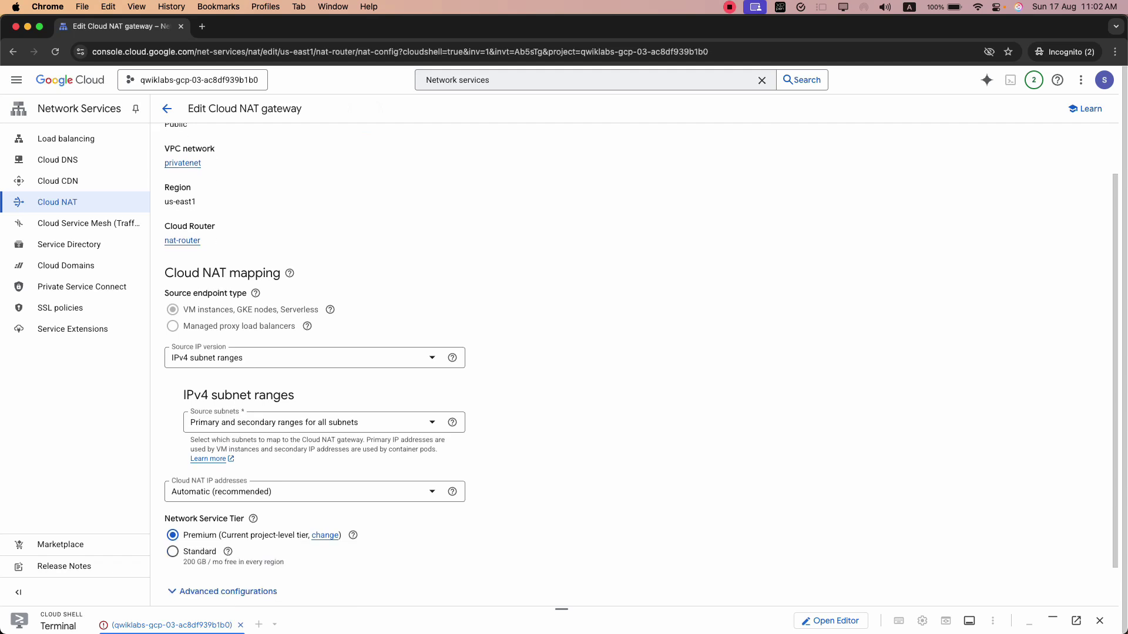
{"action": "scroll", "coordinate": [236, 552], "scroll_direction": "down", "scroll_amount": 10}
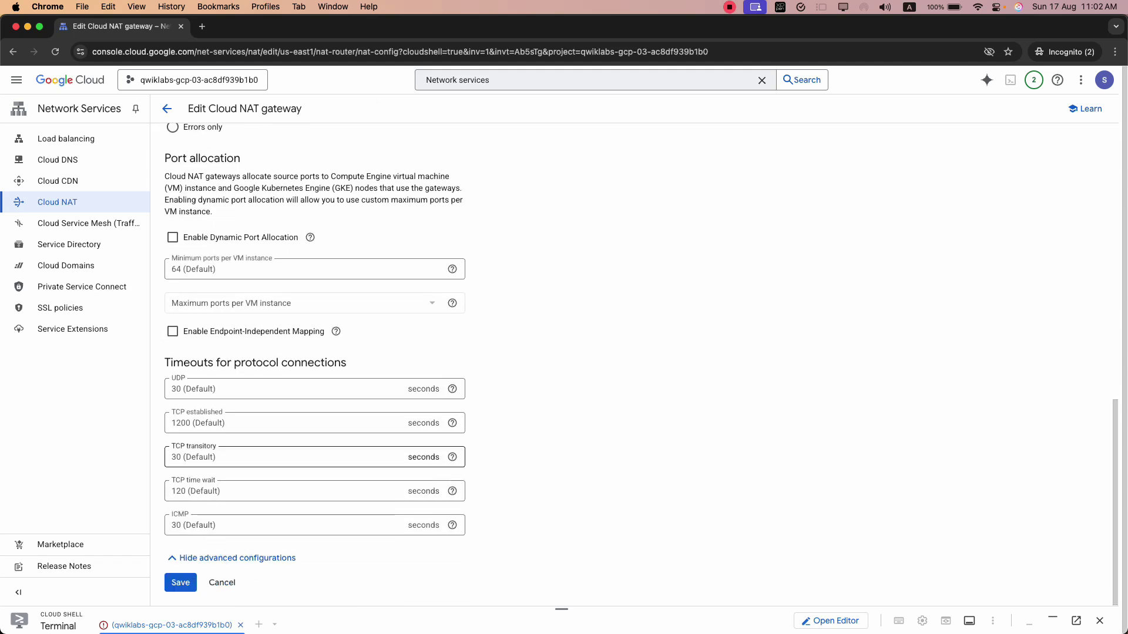
{"action": "scroll", "coordinate": [271, 447], "scroll_direction": "up", "scroll_amount": 5}
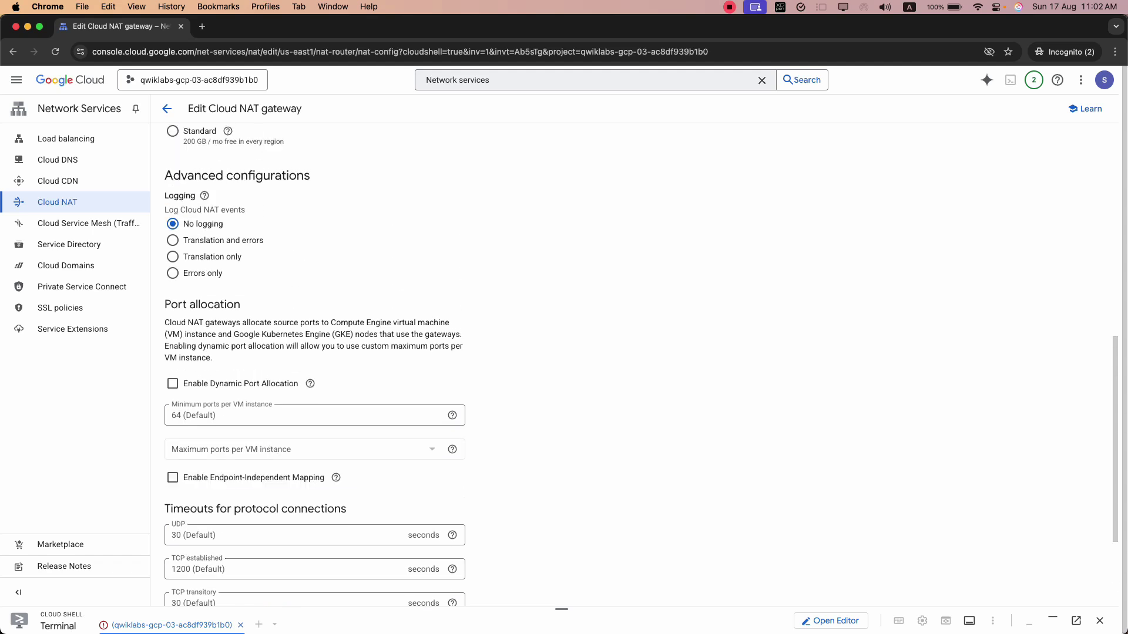
{"action": "key", "text": "super+grave"}
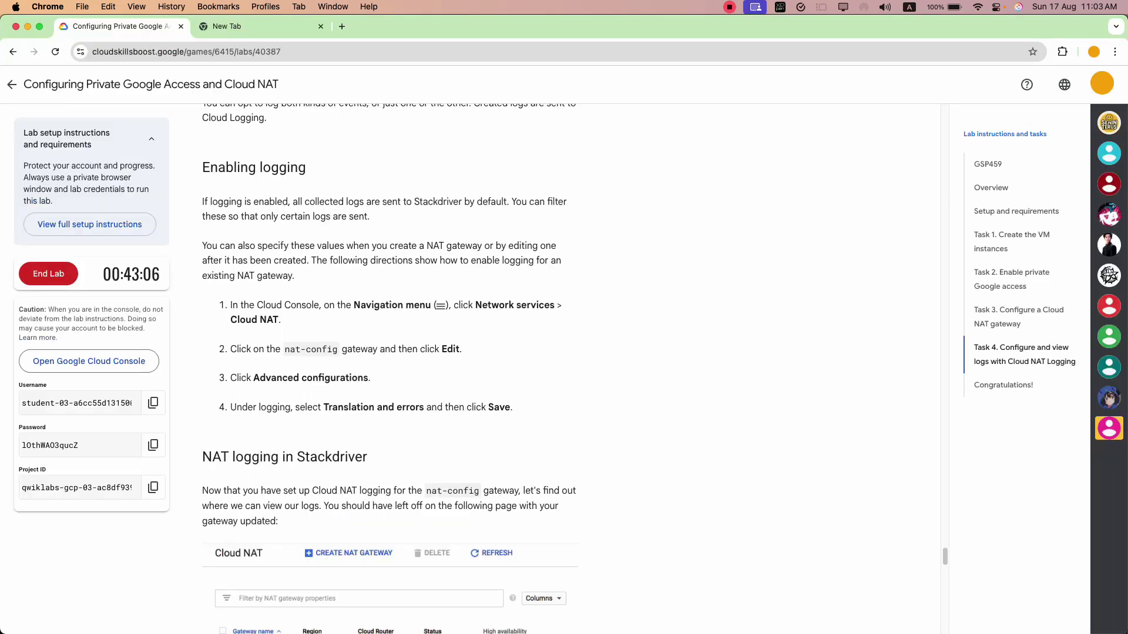
{"action": "left_click_drag", "start_coordinate": [410, 407], "coordinate": [349, 407]}
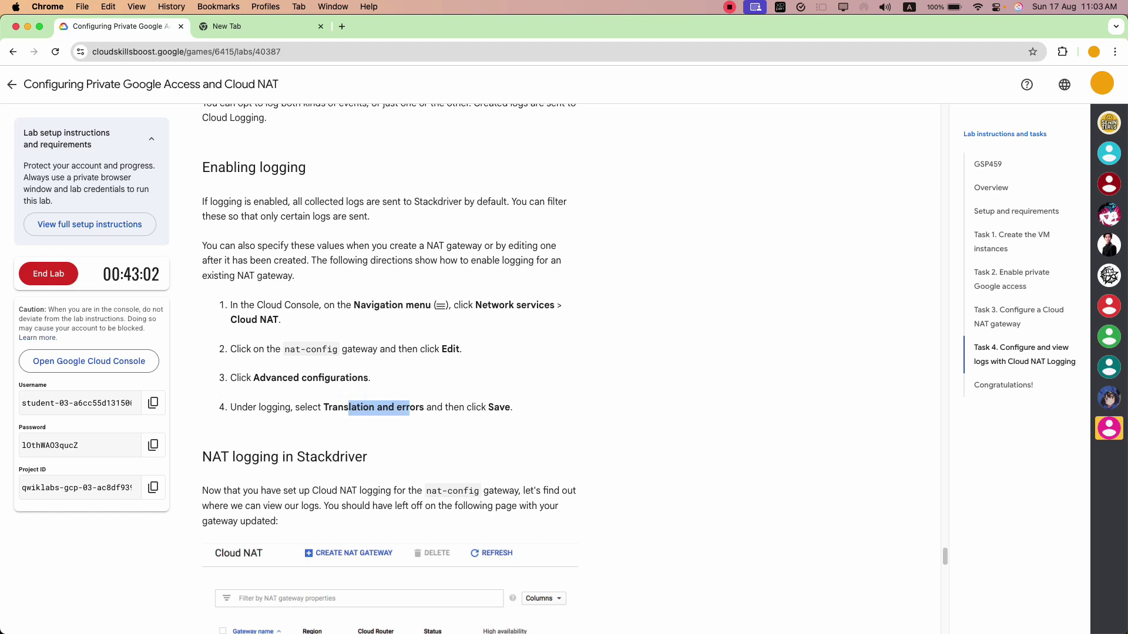
{"action": "key", "text": "super+grave"}
{"action": "key", "text": "super+grave"}
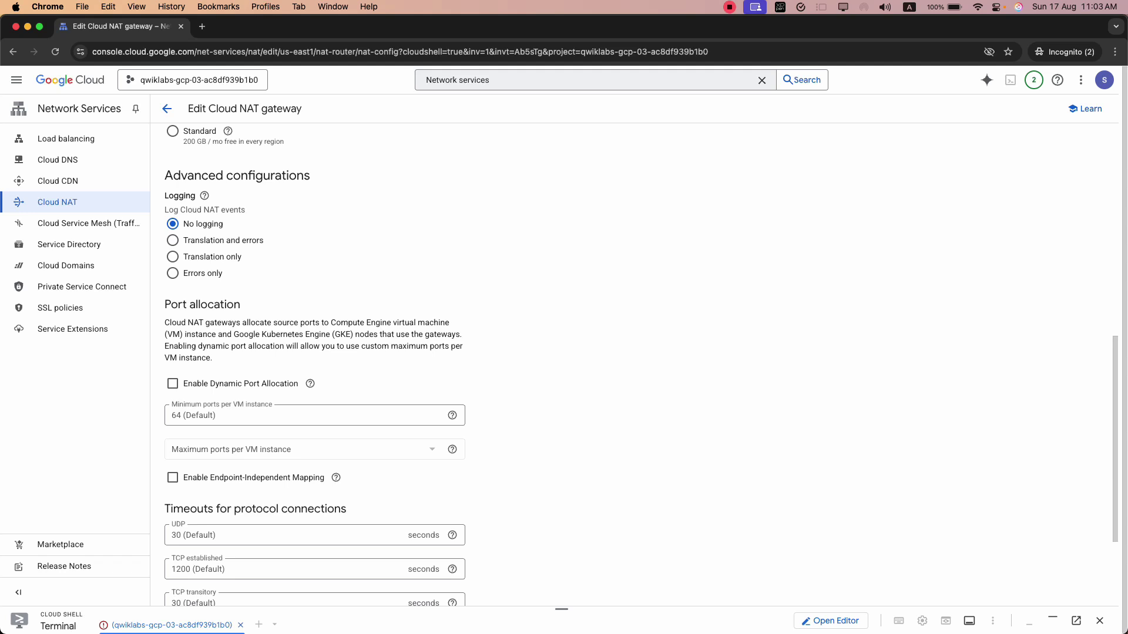
{"action": "left_click", "coordinate": [210, 240]}
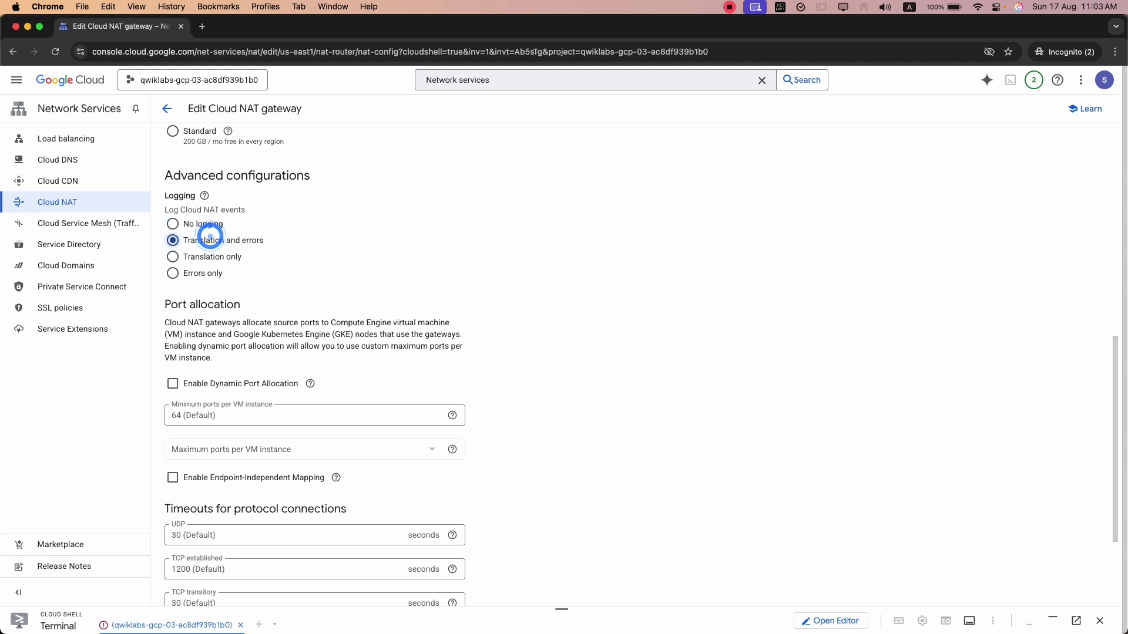
- Recheck the lab's Enabling logging steps and save the changes to the nat-config gateway
{"action": "scroll", "coordinate": [235, 293], "scroll_direction": "down", "scroll_amount": 3}
{"action": "key", "text": "super+grave"}
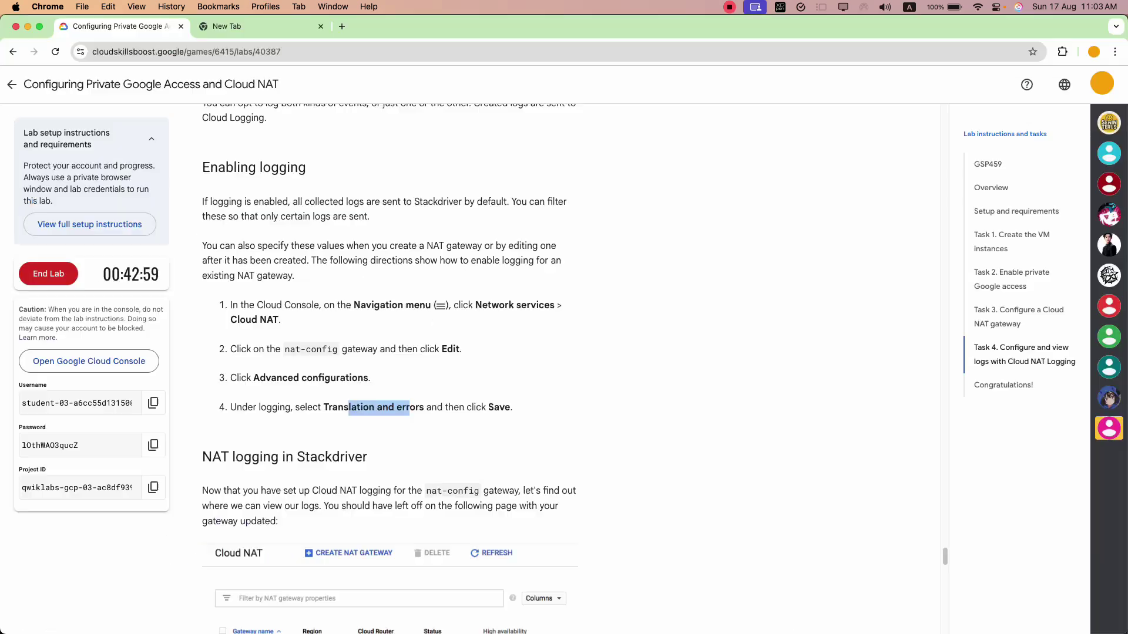
{"action": "scroll", "coordinate": [388, 352], "scroll_direction": "down", "scroll_amount": 1}
{"action": "key", "text": "super+grave"}
{"action": "key", "text": "super+grave"}
{"action": "scroll", "coordinate": [564, 352], "scroll_direction": "up", "scroll_amount": 5}
{"action": "scroll", "coordinate": [564, 353], "scroll_direction": "down", "scroll_amount": 5}
{"action": "left_click", "coordinate": [179, 583]}
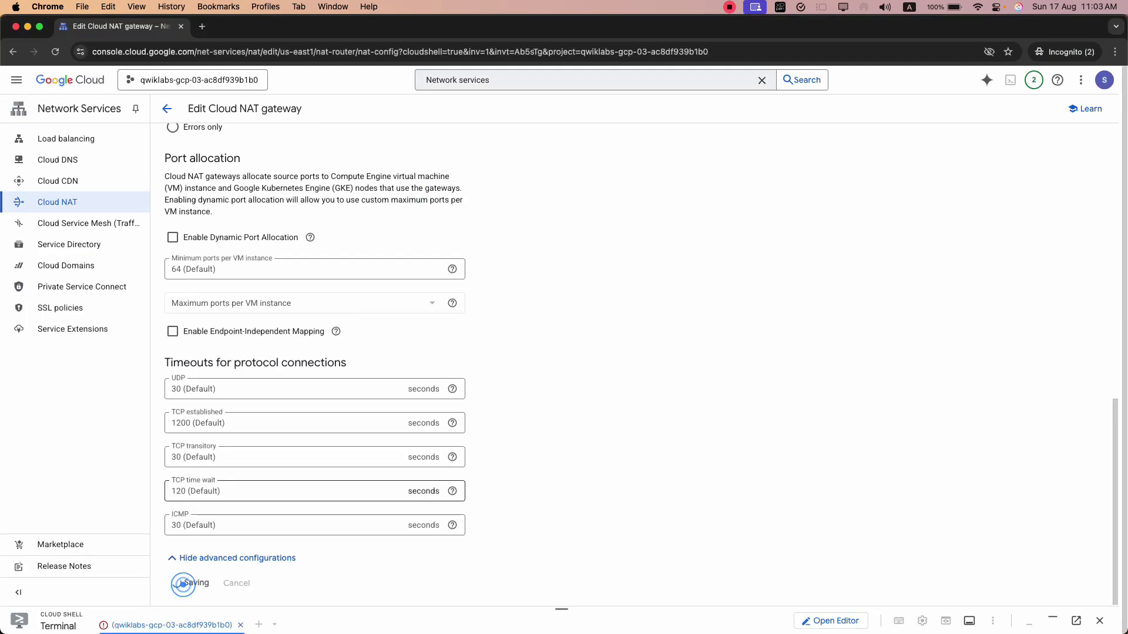
- Read the lab's NAT logging in Stackdriver section for how to reach the gateway's logs
{"action": "key", "text": "super+grave"}
{"action": "scroll", "coordinate": [387, 369], "scroll_direction": "down", "scroll_amount": 6}
{"action": "scroll", "coordinate": [388, 369], "scroll_direction": "up", "scroll_amount": 3}
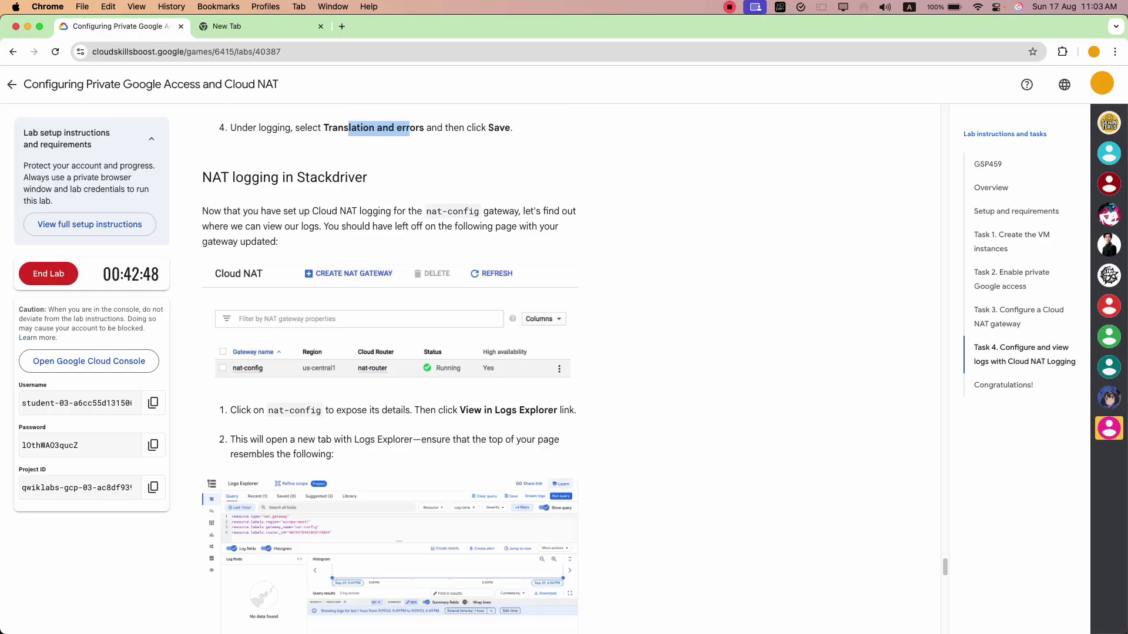
{"action": "left_click", "coordinate": [216, 179]}
{"action": "left_click", "coordinate": [339, 206]}
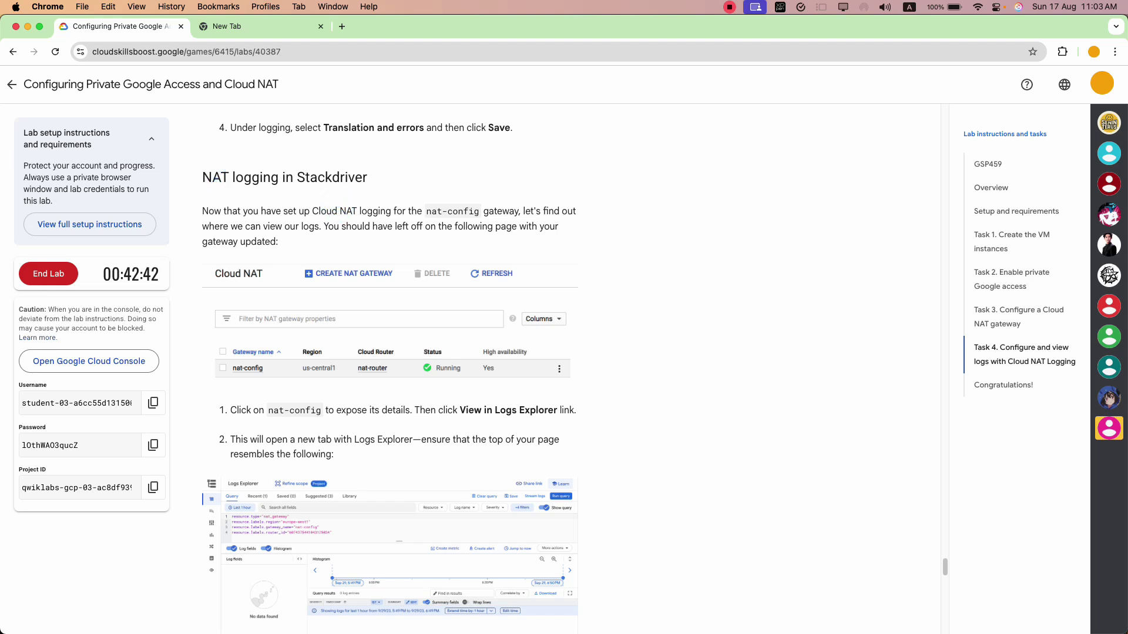
{"action": "scroll", "coordinate": [387, 368], "scroll_direction": "down", "scroll_amount": 2}
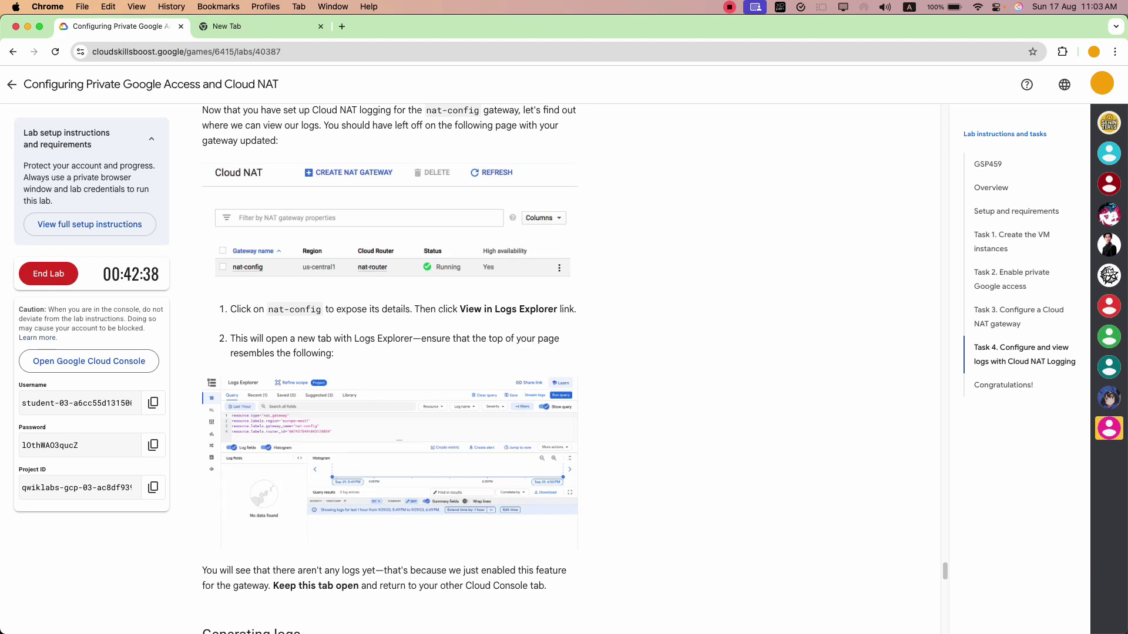
{"action": "left_click_drag", "start_coordinate": [472, 309], "coordinate": [554, 310]}
{"action": "left_click", "coordinate": [552, 311]}
{"action": "scroll", "coordinate": [390, 368], "scroll_direction": "down", "scroll_amount": 4}
{"action": "scroll", "coordinate": [390, 369], "scroll_direction": "up", "scroll_amount": 2}
- Return to the Cloud Console, open the nat-config gateway's details and view its logs in Logs Explorer
{"action": "key", "text": "super+grave"}
{"action": "key", "text": "super+grave"}
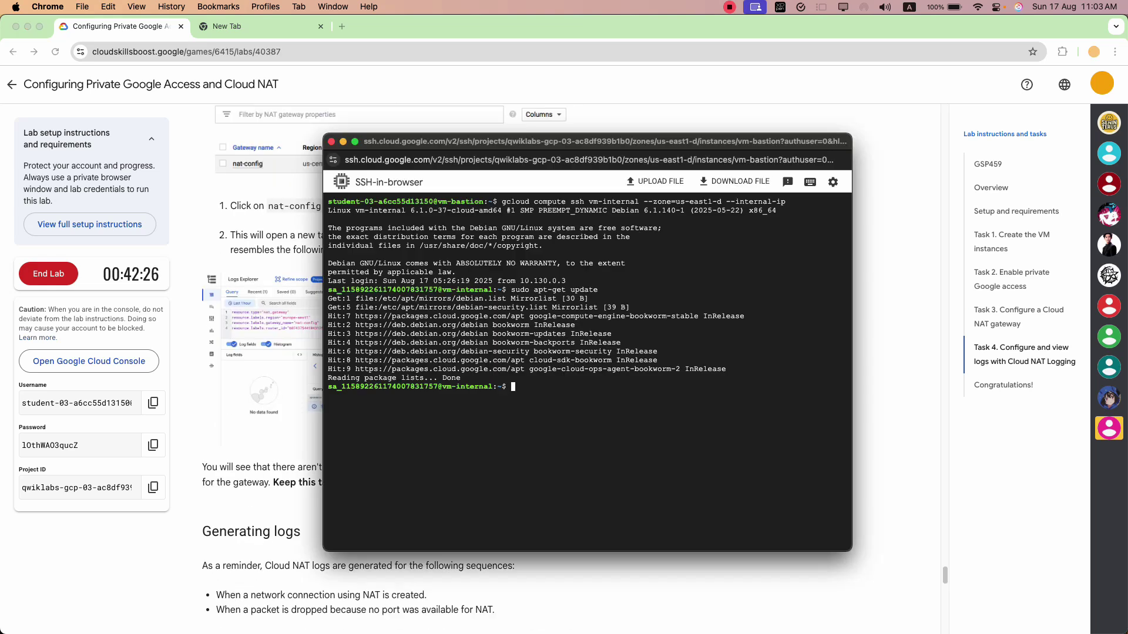
{"action": "left_click", "coordinate": [446, 283]}
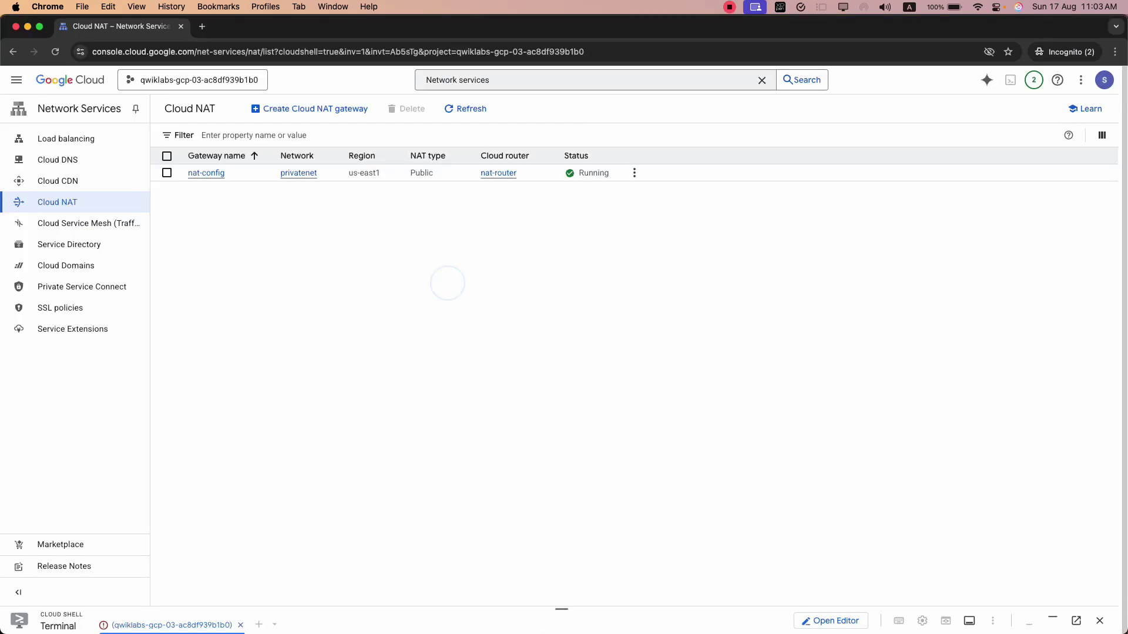
{"action": "left_click", "coordinate": [634, 173]}
{"action": "left_click", "coordinate": [214, 174]}
{"action": "left_click", "coordinate": [211, 174]}
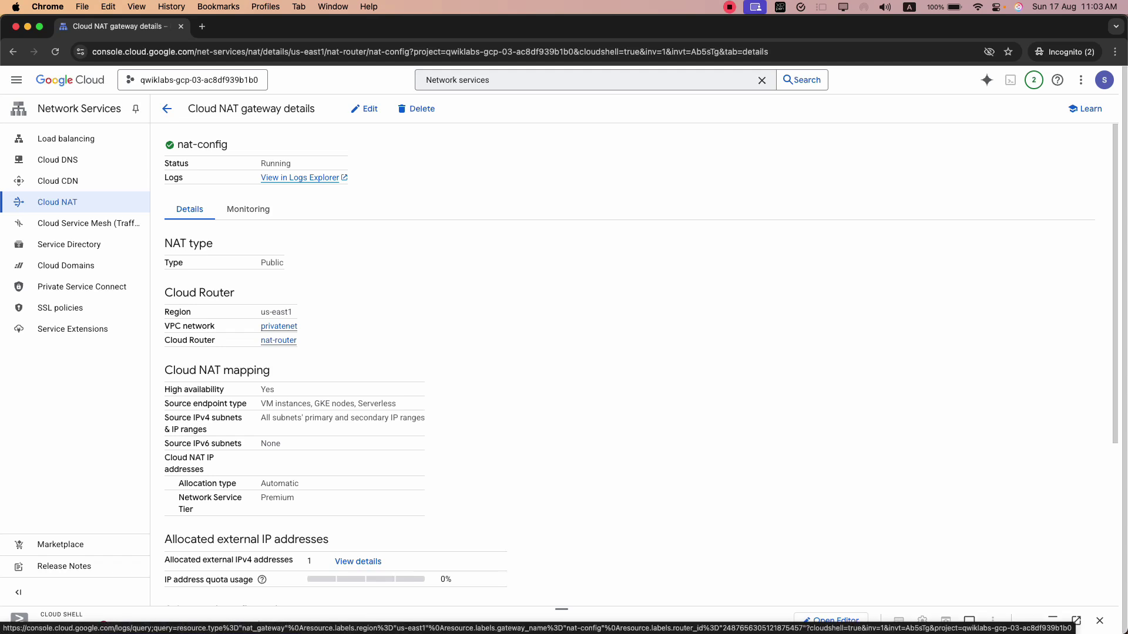
{"action": "left_click", "coordinate": [299, 178]}
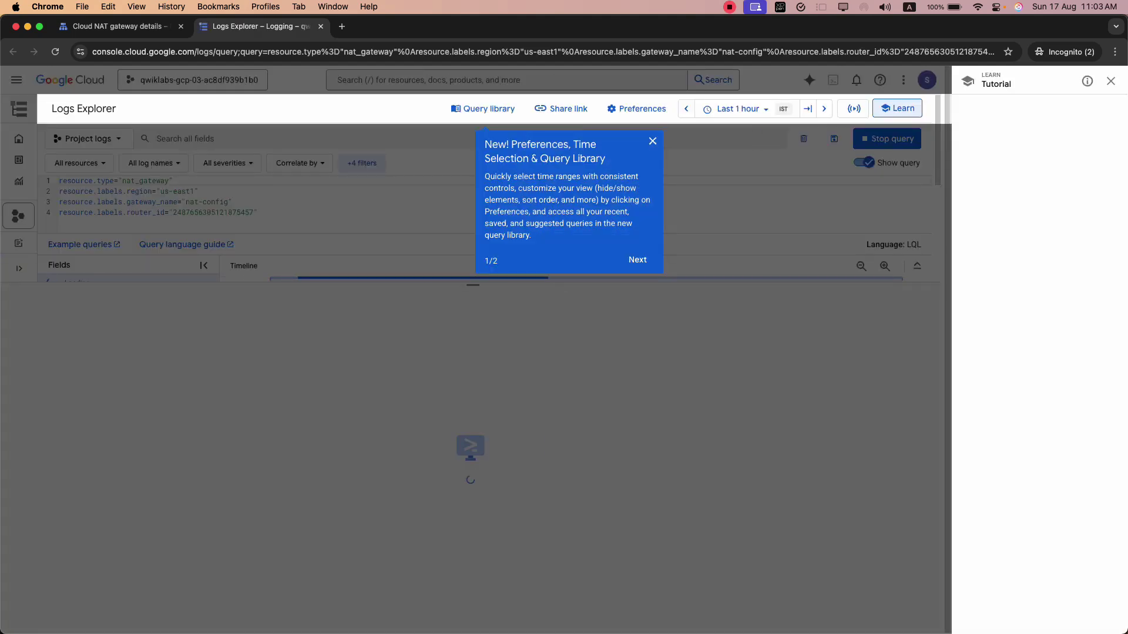
- Dismiss the feature introduction, close the tutorial pane and minimize Cloud Shell in Logs Explorer
{"action": "left_click", "coordinate": [652, 140]}
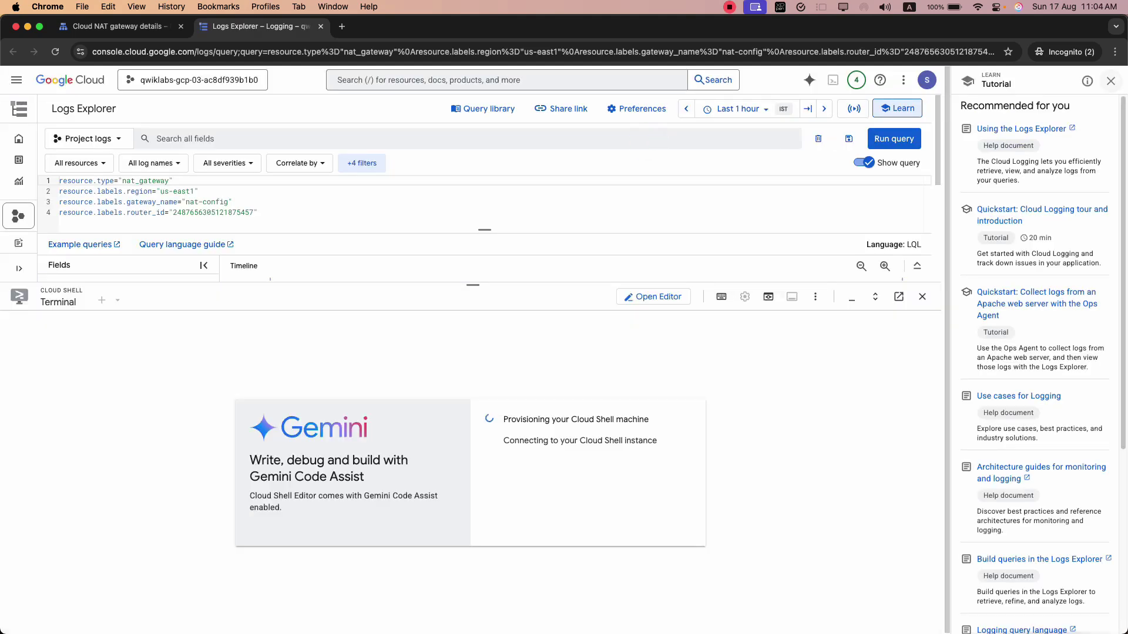
{"action": "left_click", "coordinate": [1111, 81]}
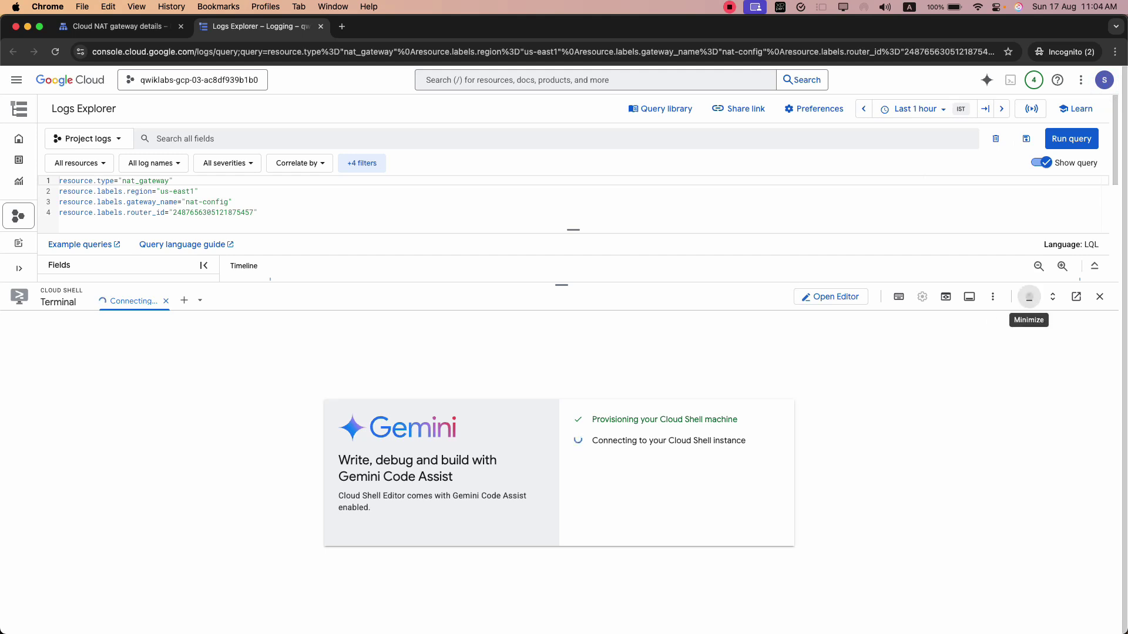
{"action": "left_click", "coordinate": [1028, 295]}
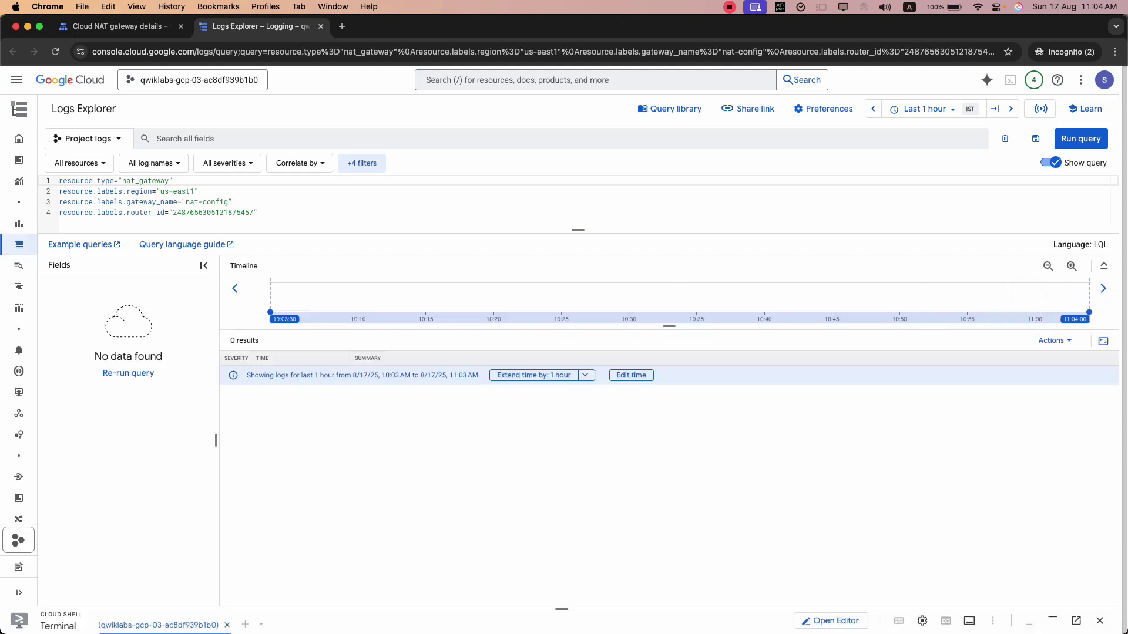
- Switch to the SSH session on vm-internal and rerun sudo apt-get update to generate NAT traffic
{"action": "key", "text": "super+grave"}
{"action": "key", "text": "super+grave"}
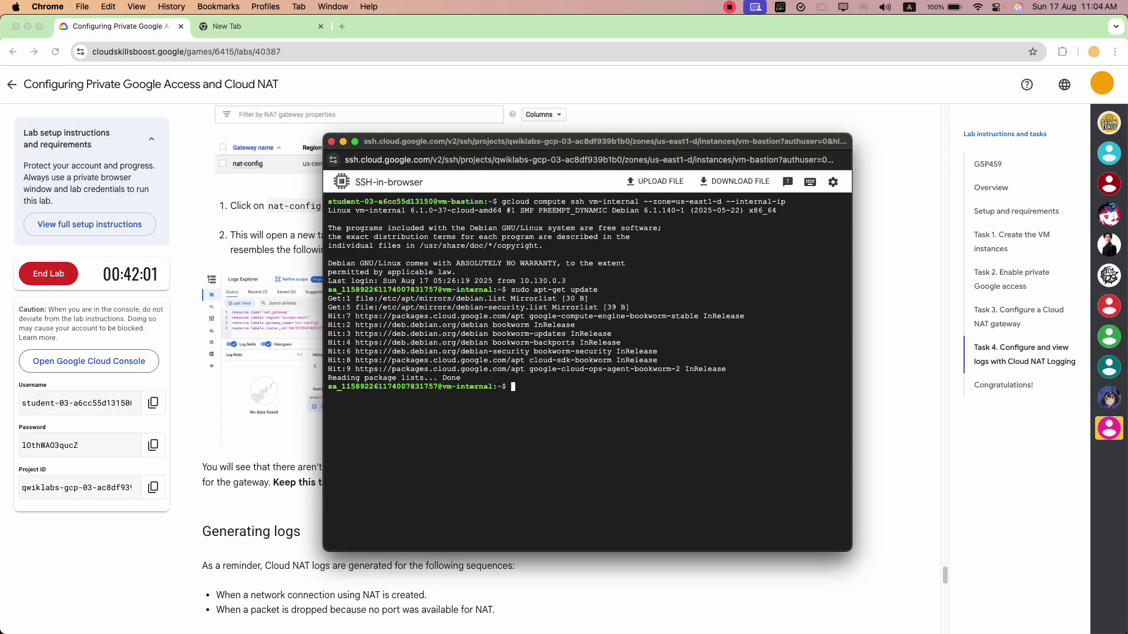
{"action": "key", "text": "Up"}
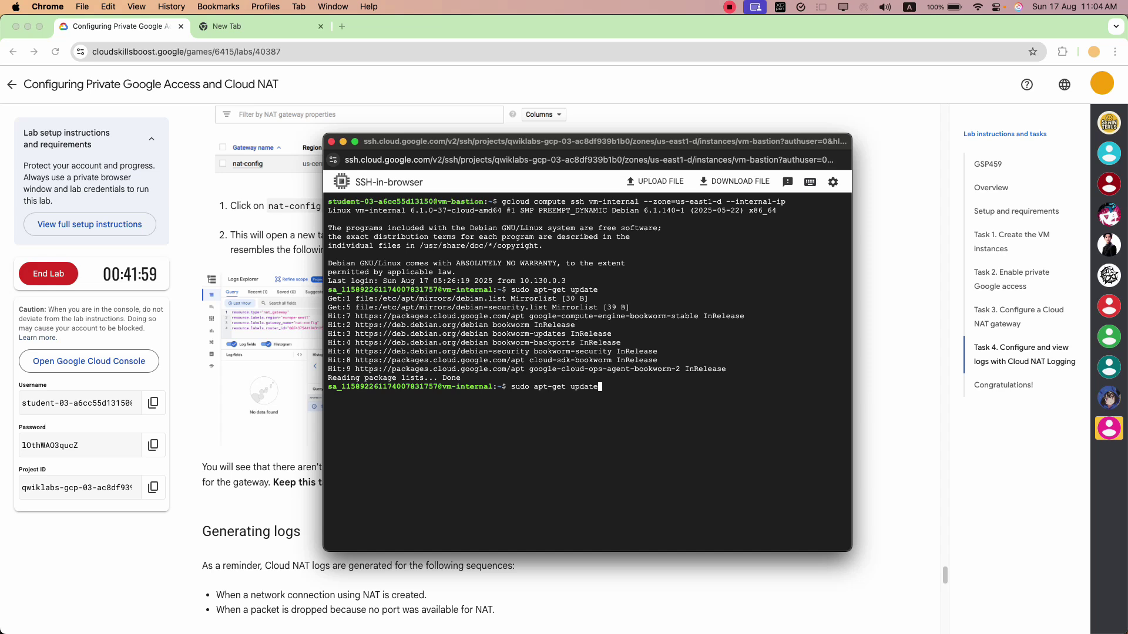
{"action": "key", "text": "Return"}
- Compare the Logs Explorer page for nat-config with the reference image in the lab instructions
{"action": "key", "text": "super+grave"}
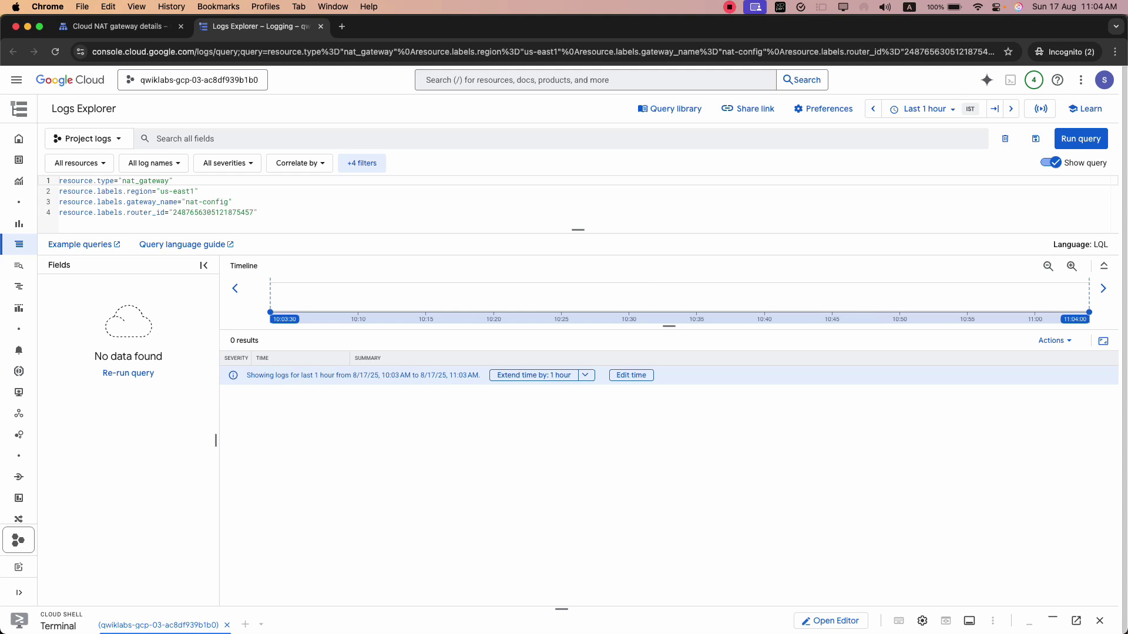
{"action": "key", "text": "super+grave"}
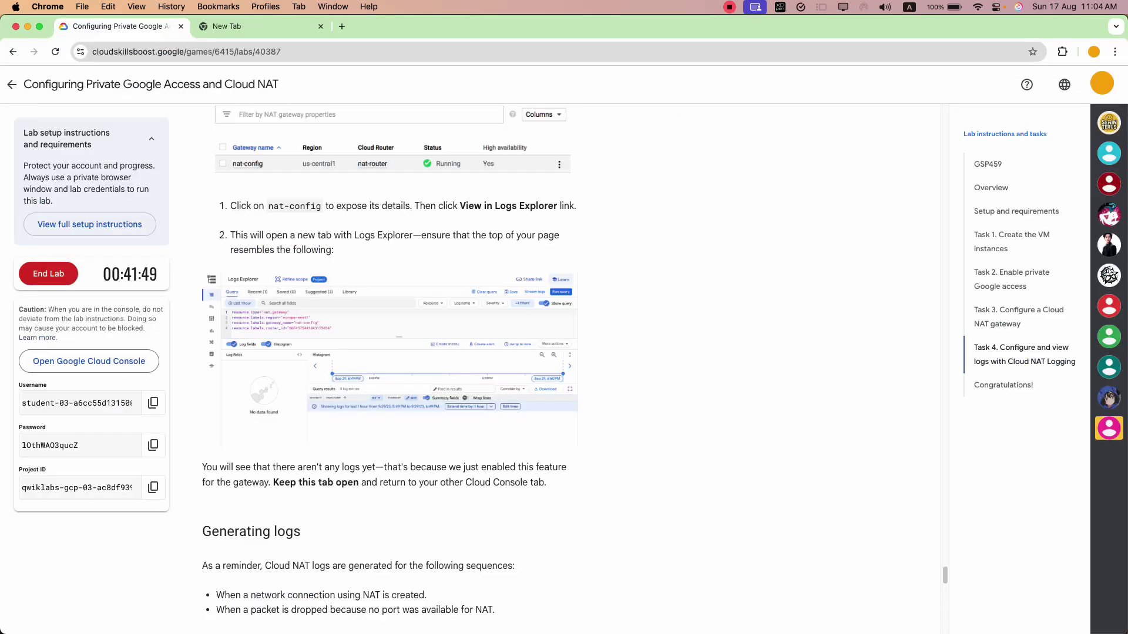
{"action": "scroll", "coordinate": [389, 372], "scroll_direction": "down", "scroll_amount": 3}
{"action": "scroll", "coordinate": [389, 372], "scroll_direction": "up", "scroll_amount": 2}
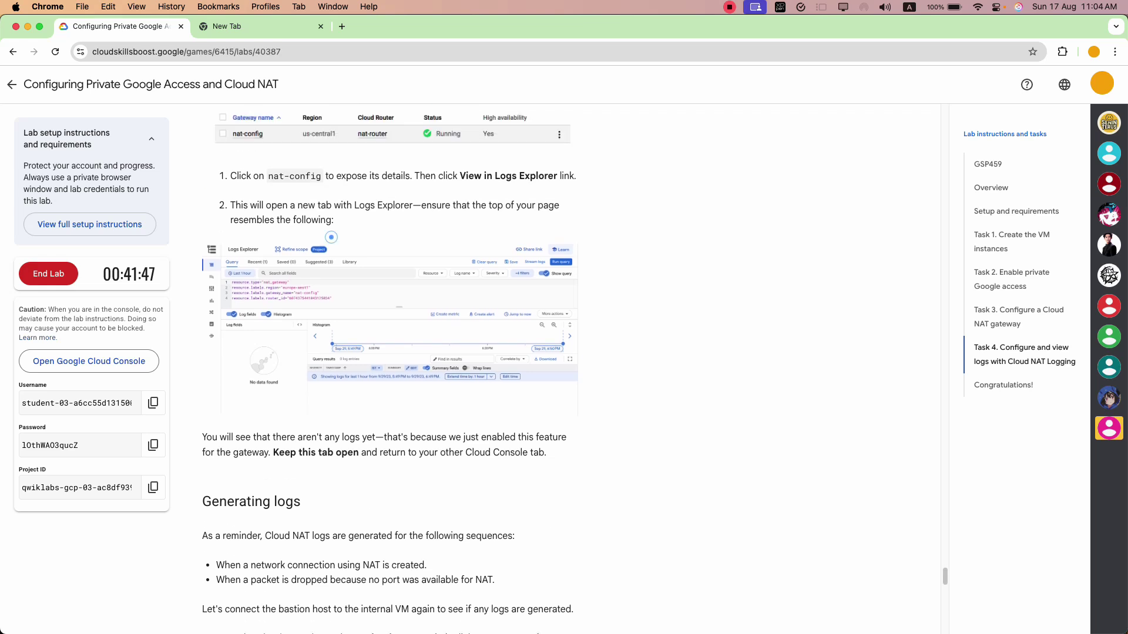
{"action": "left_click_drag", "start_coordinate": [374, 206], "coordinate": [300, 206]}
{"action": "left_click", "coordinate": [304, 205]}
{"action": "key", "text": "super+grave"}
{"action": "key", "text": "super+grave"}
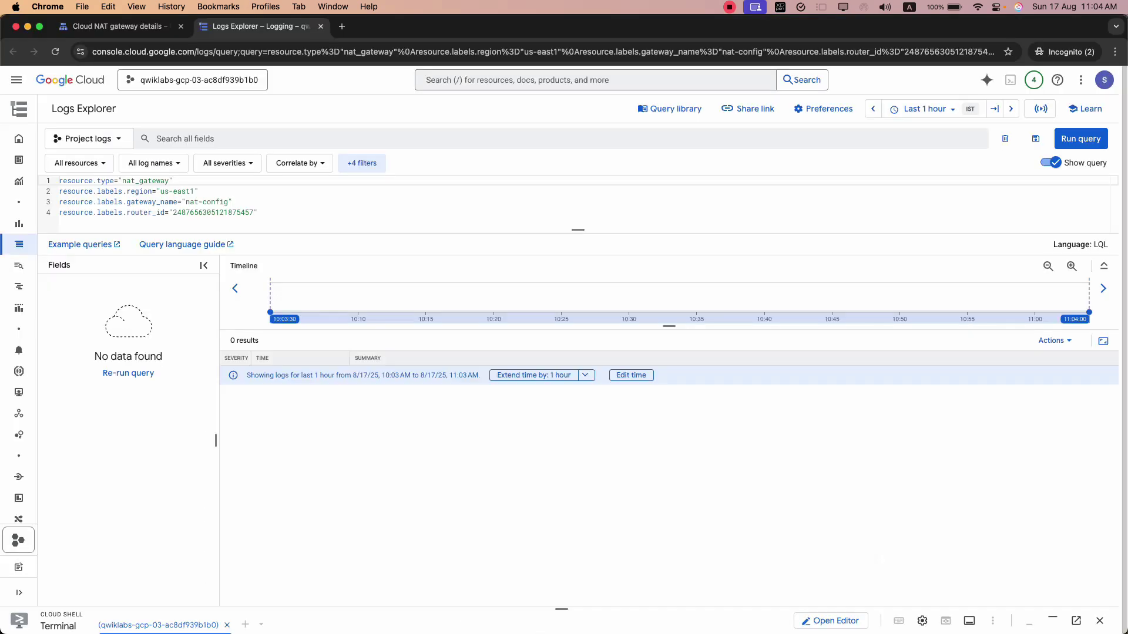
{"action": "key", "text": "super+grave"}
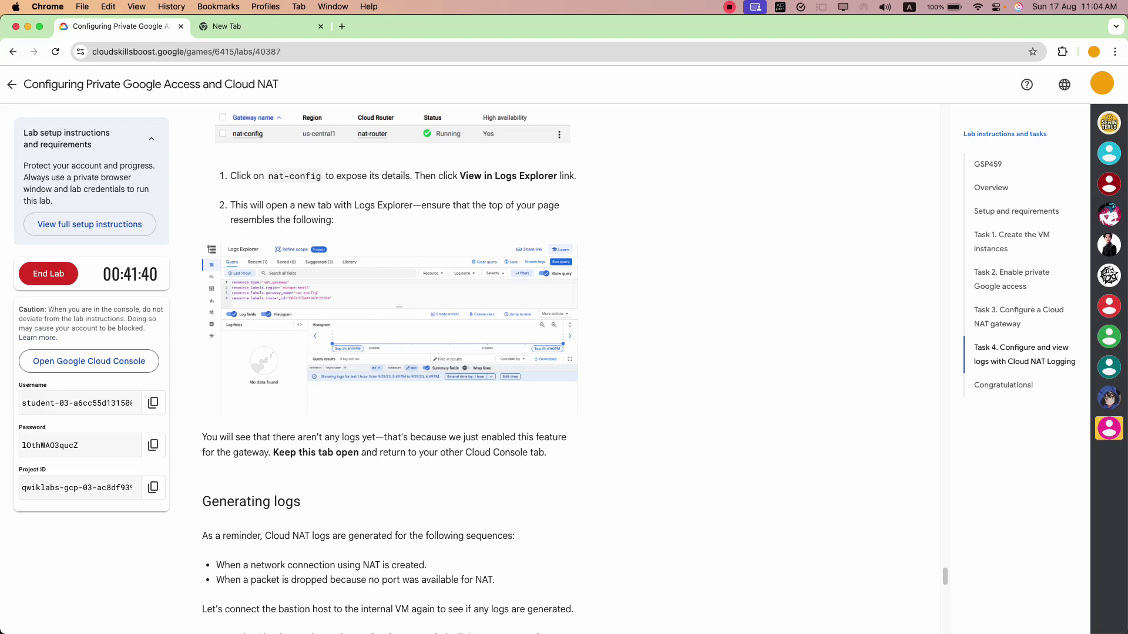
- Read the lab's explanation of the empty log list and its note about keeping the Logs Explorer tab open
{"action": "left_click_drag", "start_coordinate": [250, 211], "coordinate": [510, 210]}
{"action": "left_click", "coordinate": [507, 210]}
{"action": "scroll", "coordinate": [507, 210], "scroll_direction": "down", "scroll_amount": 3}
{"action": "left_click_drag", "start_coordinate": [250, 353], "coordinate": [401, 353]}
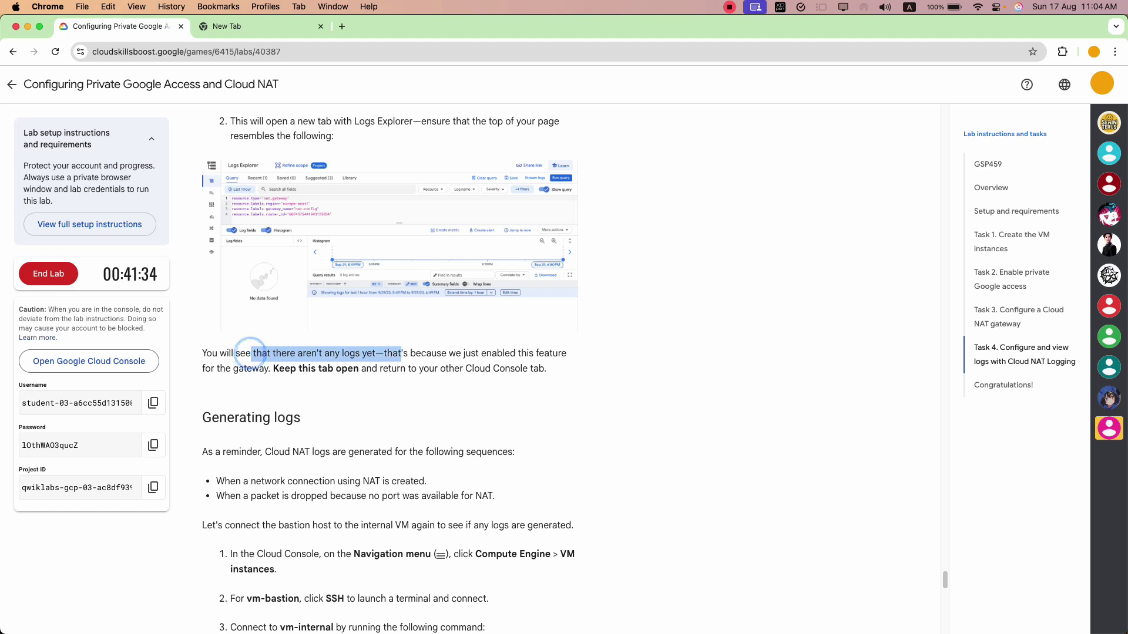
{"action": "left_click", "coordinate": [398, 373]}
{"action": "left_click", "coordinate": [418, 352]}
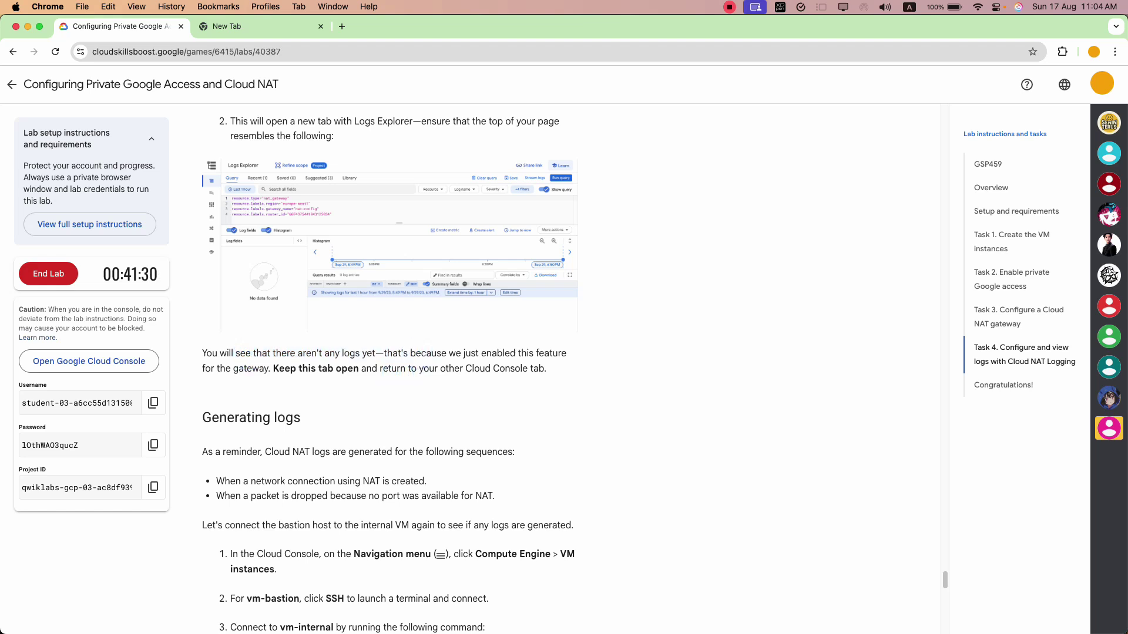
{"action": "left_click_drag", "start_coordinate": [277, 372], "coordinate": [548, 376]}
{"action": "left_click", "coordinate": [354, 379]}
{"action": "left_click", "coordinate": [554, 410]}
- Read the lab's Generating logs and Viewing logs sections through to the Congratulations text
{"action": "scroll", "coordinate": [554, 410], "scroll_direction": "down", "scroll_amount": 3}
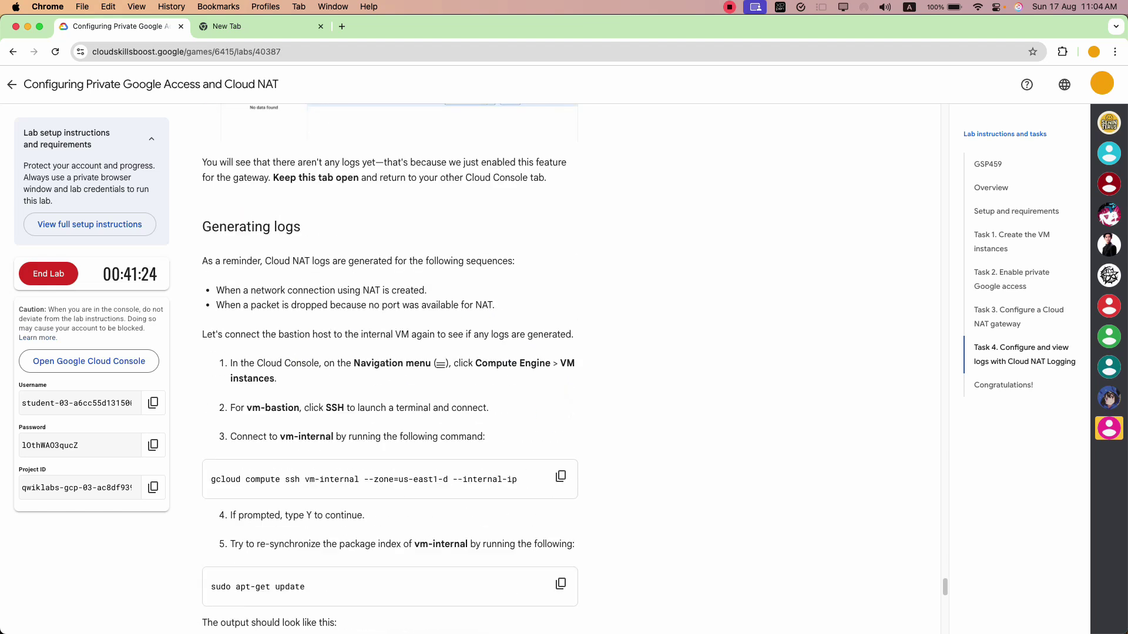
{"action": "scroll", "coordinate": [390, 366], "scroll_direction": "down", "scroll_amount": 3}
{"action": "scroll", "coordinate": [389, 365], "scroll_direction": "down", "scroll_amount": 5}
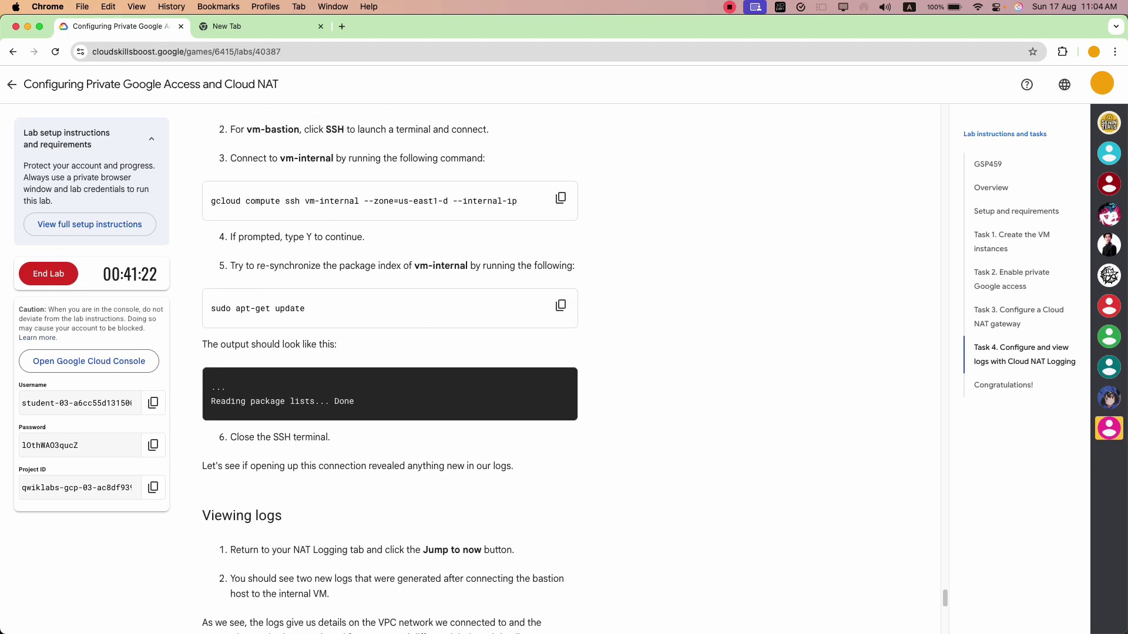
{"action": "scroll", "coordinate": [390, 365], "scroll_direction": "down", "scroll_amount": 5}
{"action": "scroll", "coordinate": [389, 364], "scroll_direction": "up", "scroll_amount": 3}
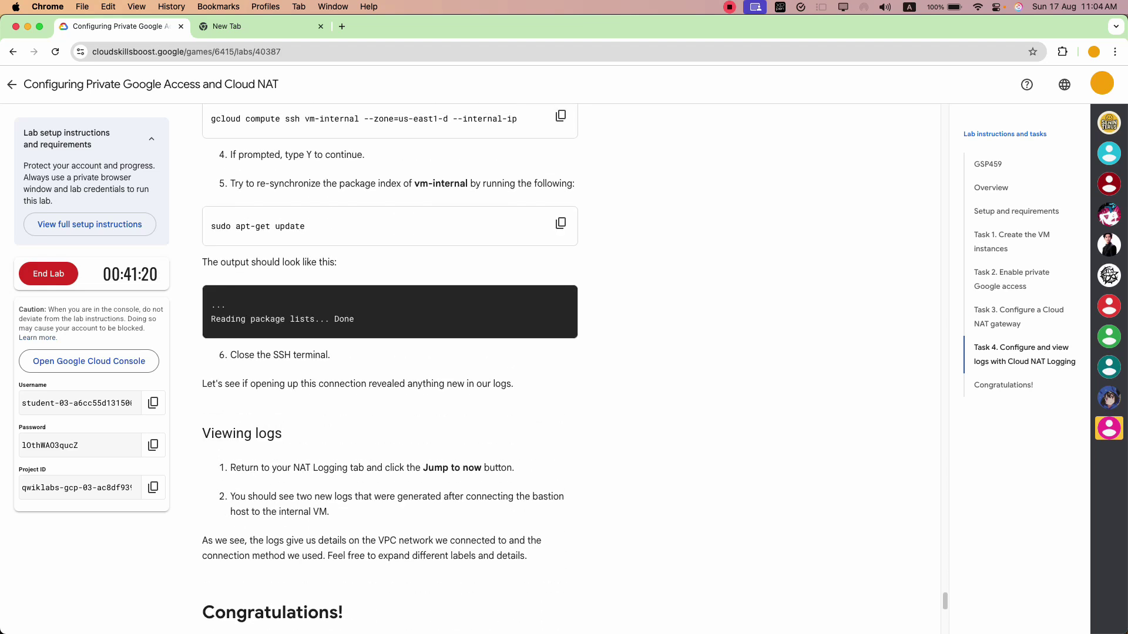
{"action": "scroll", "coordinate": [390, 365], "scroll_direction": "up", "scroll_amount": 7}
{"action": "scroll", "coordinate": [389, 365], "scroll_direction": "down", "scroll_amount": 16}
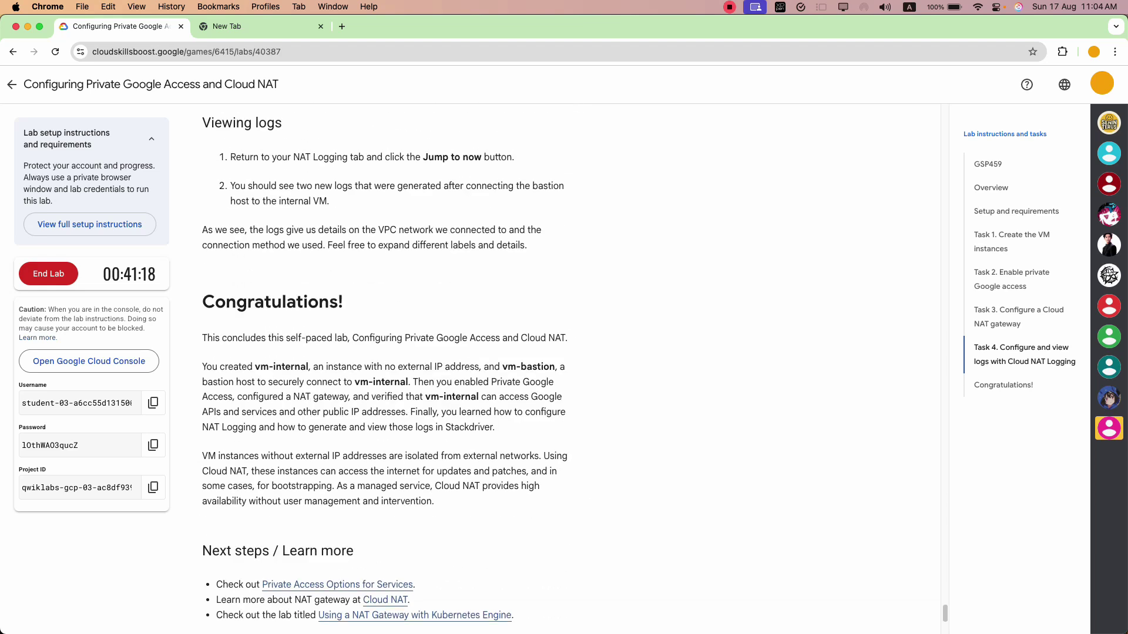
- Recheck the lab's Viewing logs steps and rerun the nat-config query in Logs Explorer
{"action": "scroll", "coordinate": [389, 365], "scroll_direction": "up", "scroll_amount": 9}
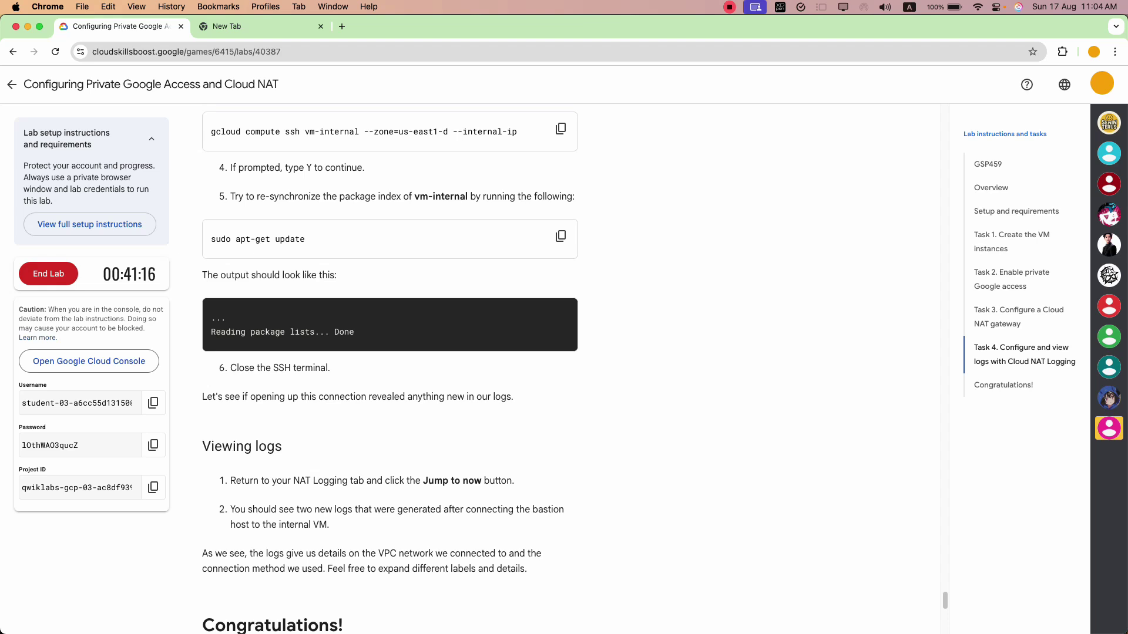
{"action": "key", "text": "super+grave"}
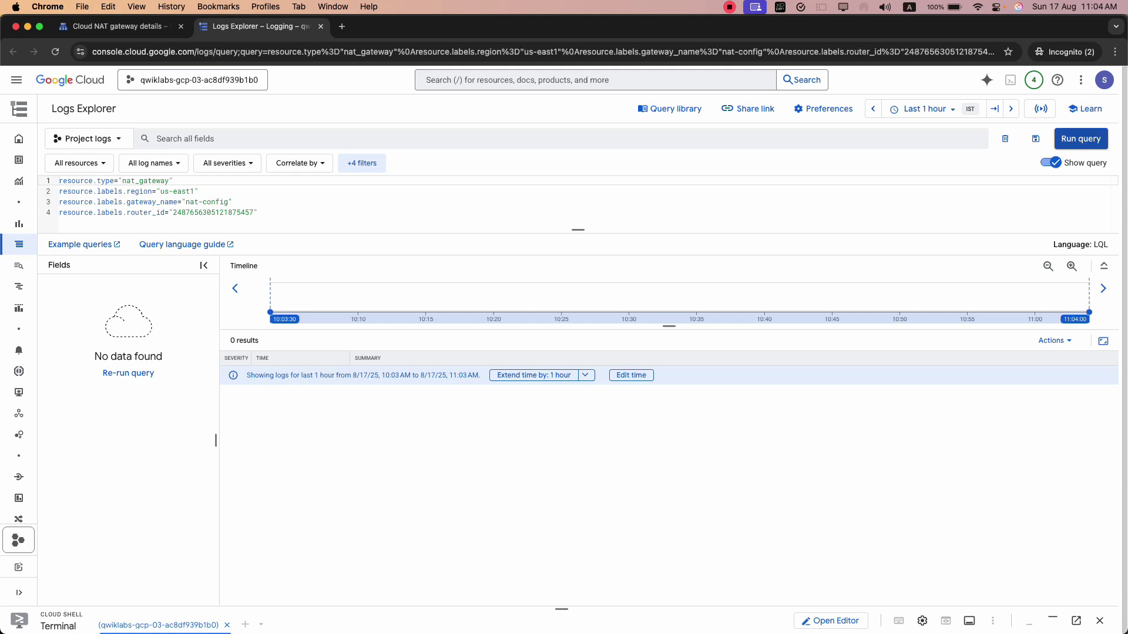
{"action": "left_click", "coordinate": [1081, 139]}
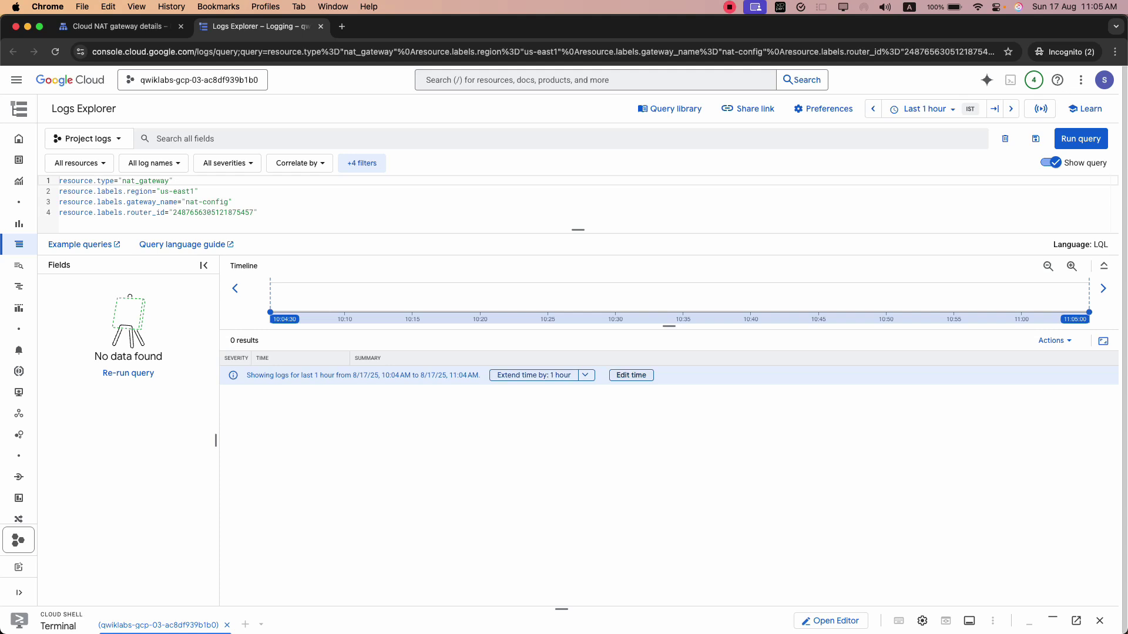
{"action": "left_click", "coordinate": [1069, 341]}
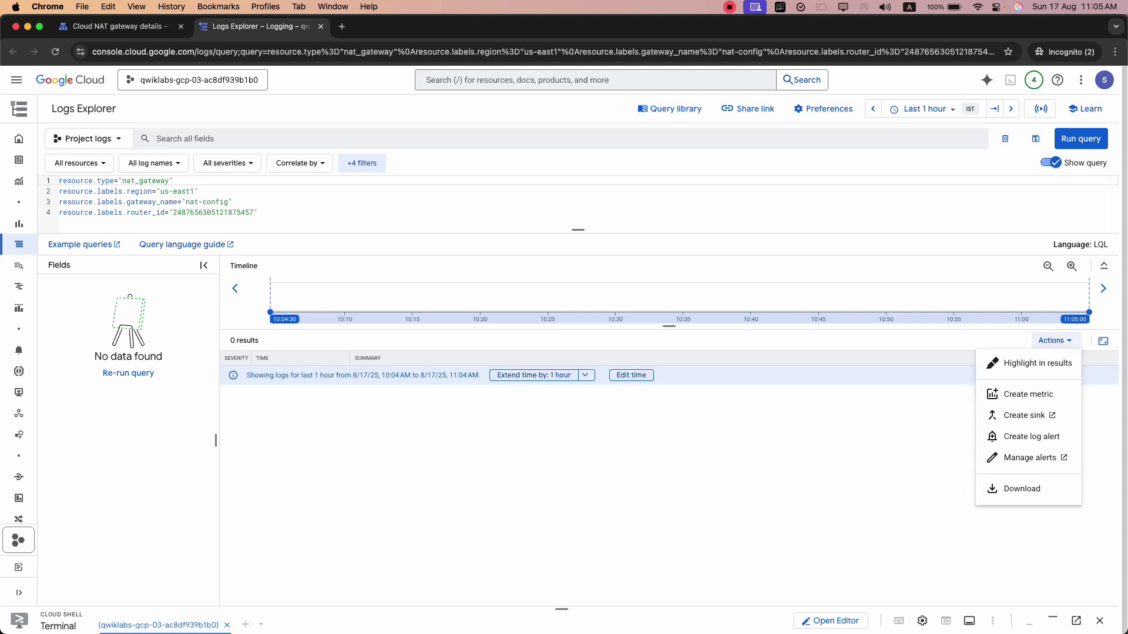
{"action": "left_click", "coordinate": [562, 473]}
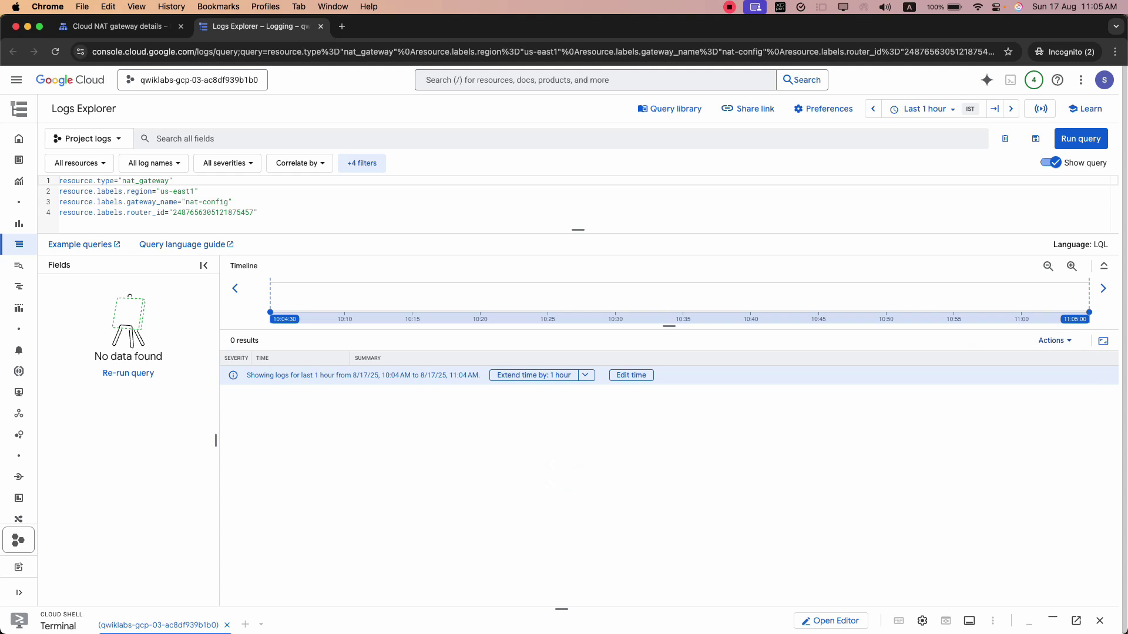
- Generate NAT traffic from vm-internal with "ping -c 5 google.com" and rerun the nat-config query in Logs Explorer
{"action": "key", "text": "super+grave"}
{"action": "key", "text": "super+grave"}
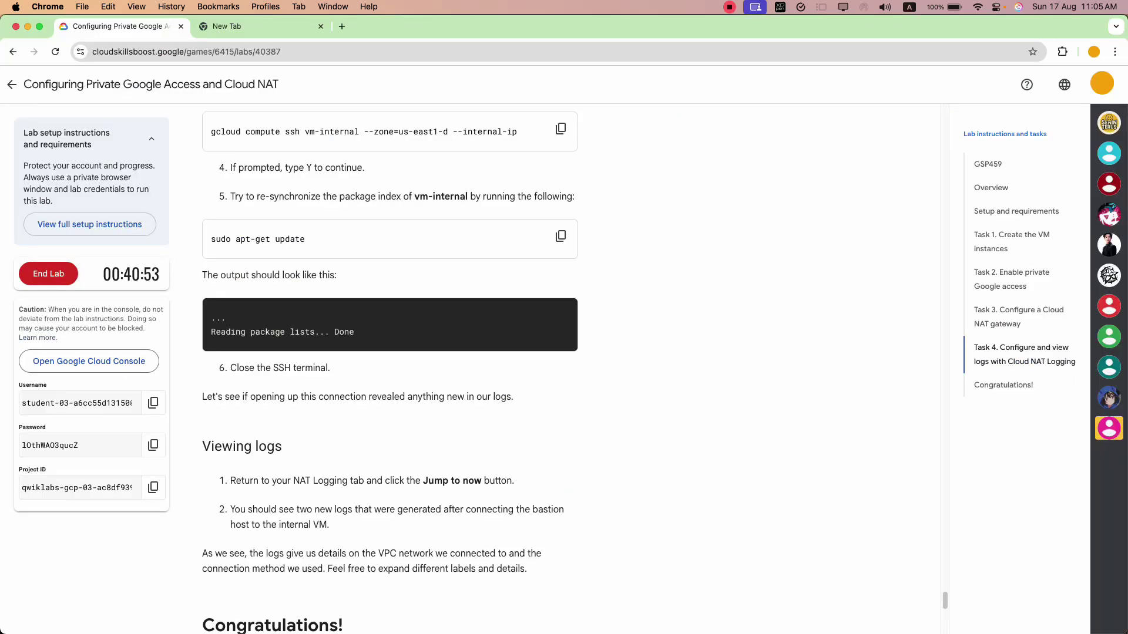
{"action": "left_click", "coordinate": [517, 508]}
{"action": "type", "text": "ping"}
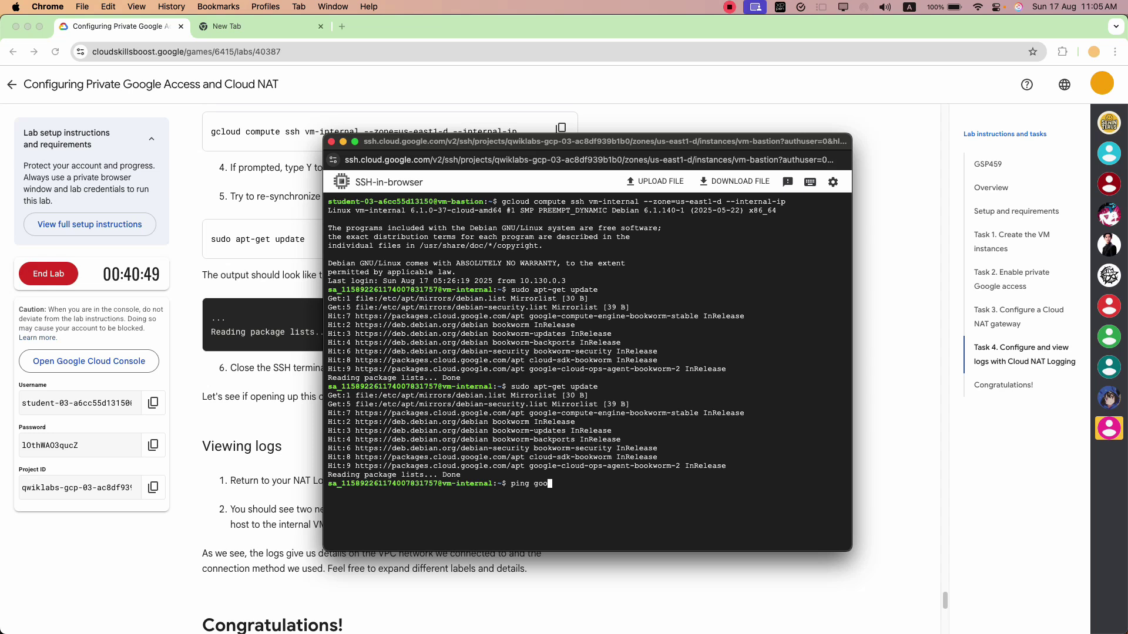
{"action": "type", "text": " -c 5 google.com"}
{"action": "key", "text": "Return"}
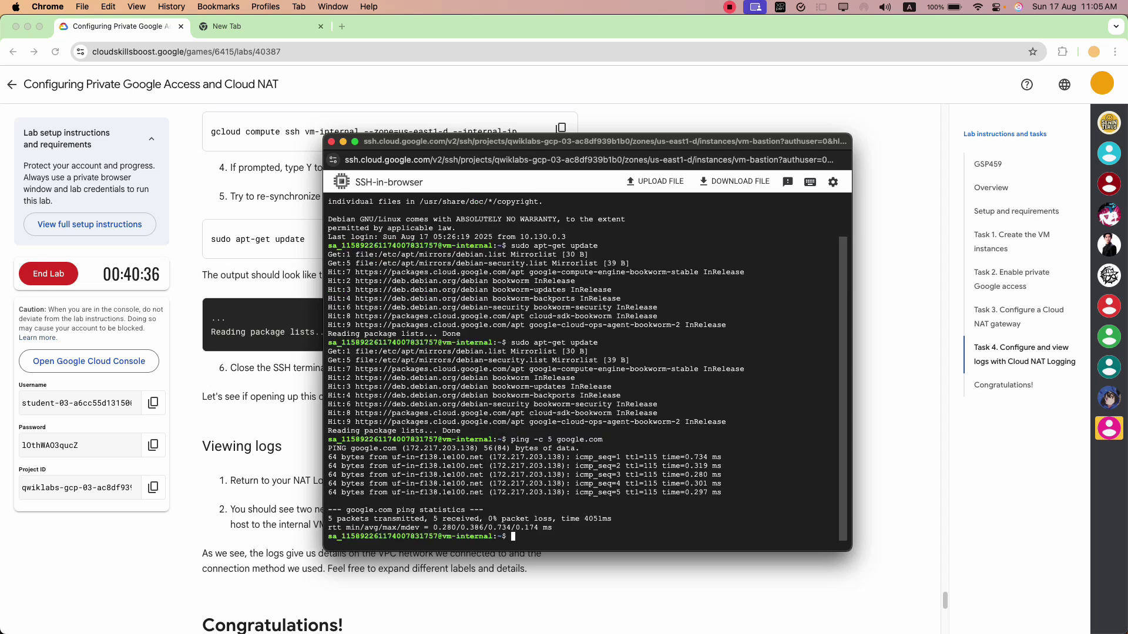
{"action": "key", "text": "super+grave"}
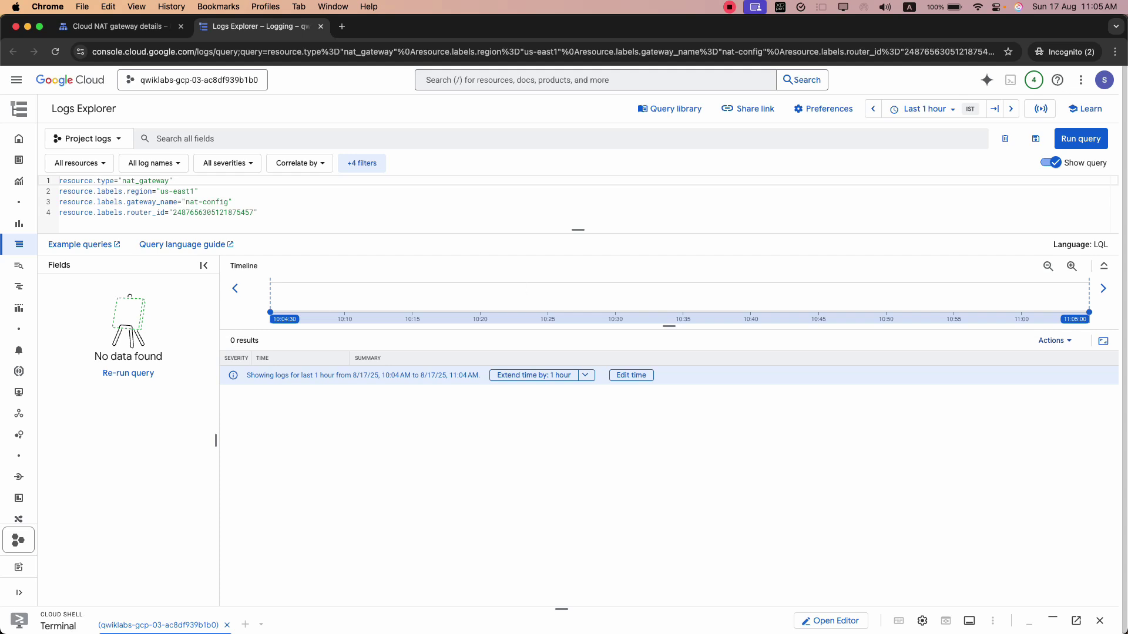
{"action": "key", "text": "super+Return"}
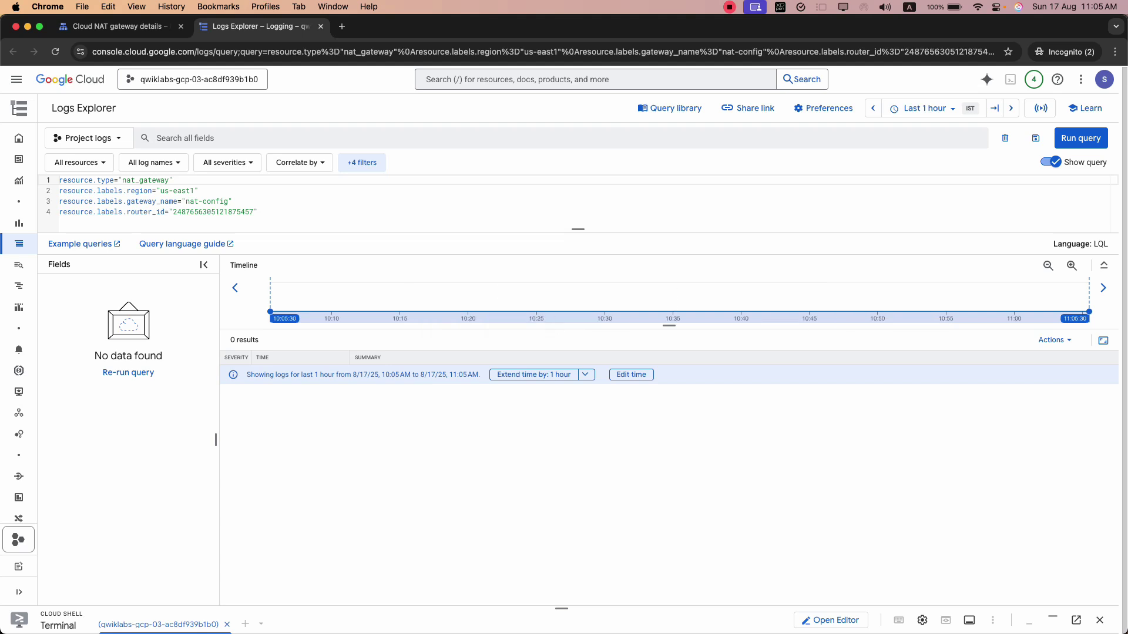
- Read the lab instructions through to the end of the page and review the earlier sections back up to the lab title
{"action": "key", "text": "super+grave"}
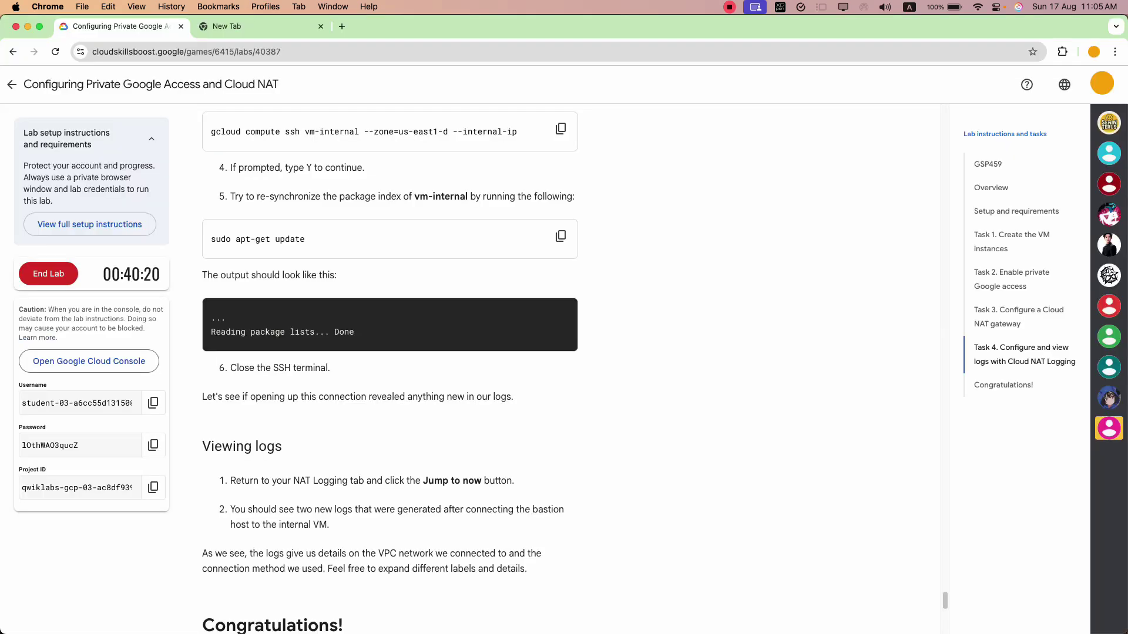
{"action": "scroll", "coordinate": [390, 368], "scroll_direction": "down", "scroll_amount": 3}
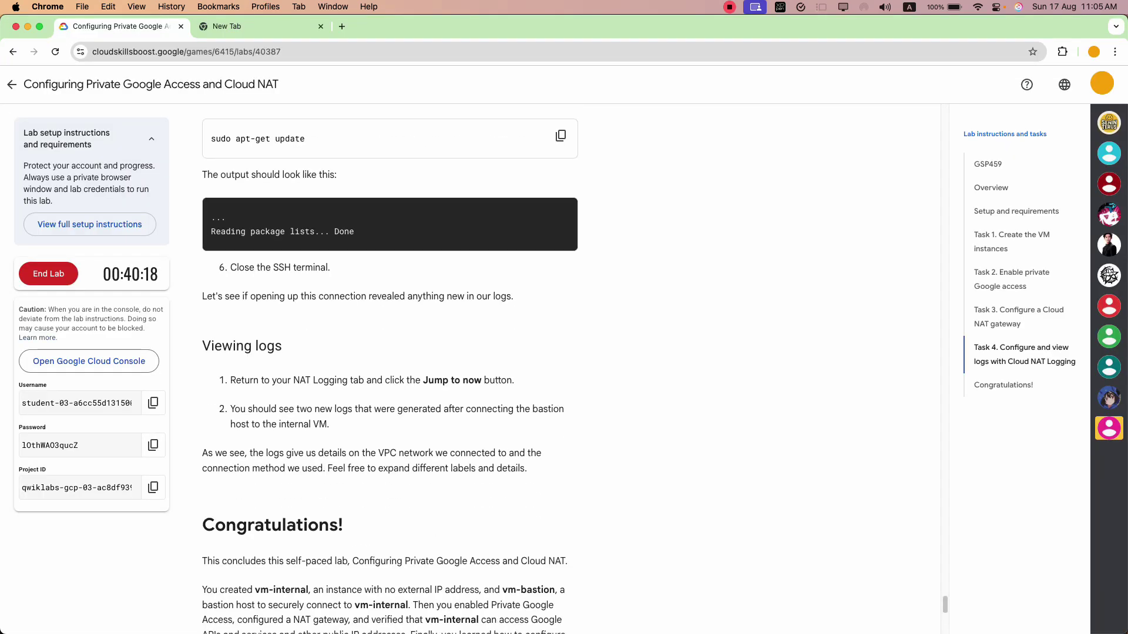
{"action": "scroll", "coordinate": [315, 388], "scroll_direction": "down", "scroll_amount": 10}
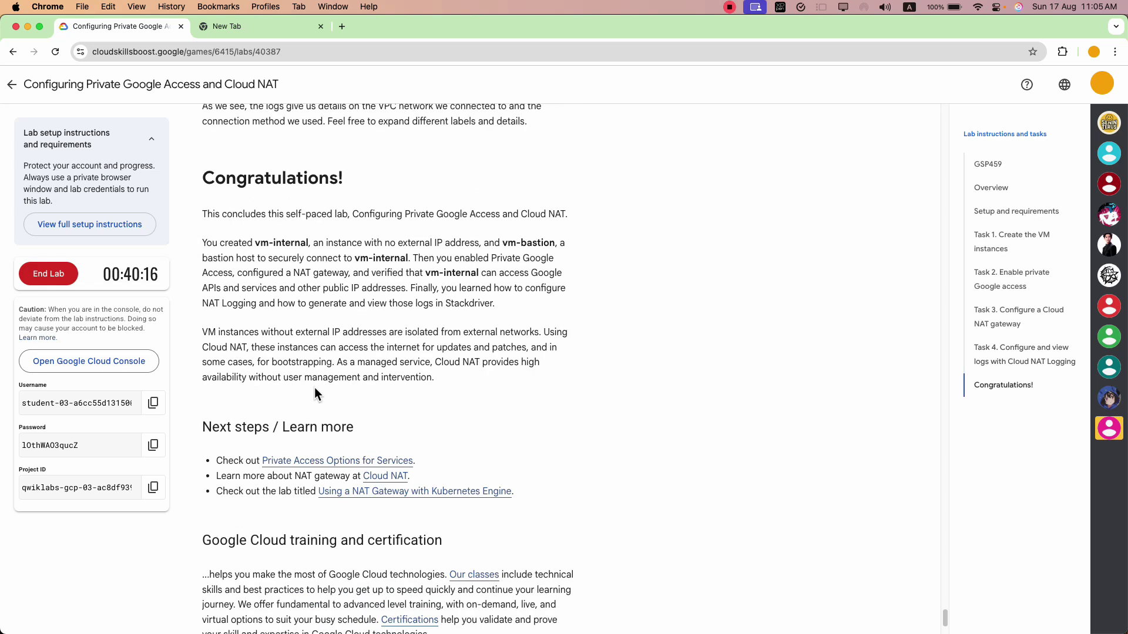
{"action": "scroll", "coordinate": [315, 389], "scroll_direction": "down", "scroll_amount": 4}
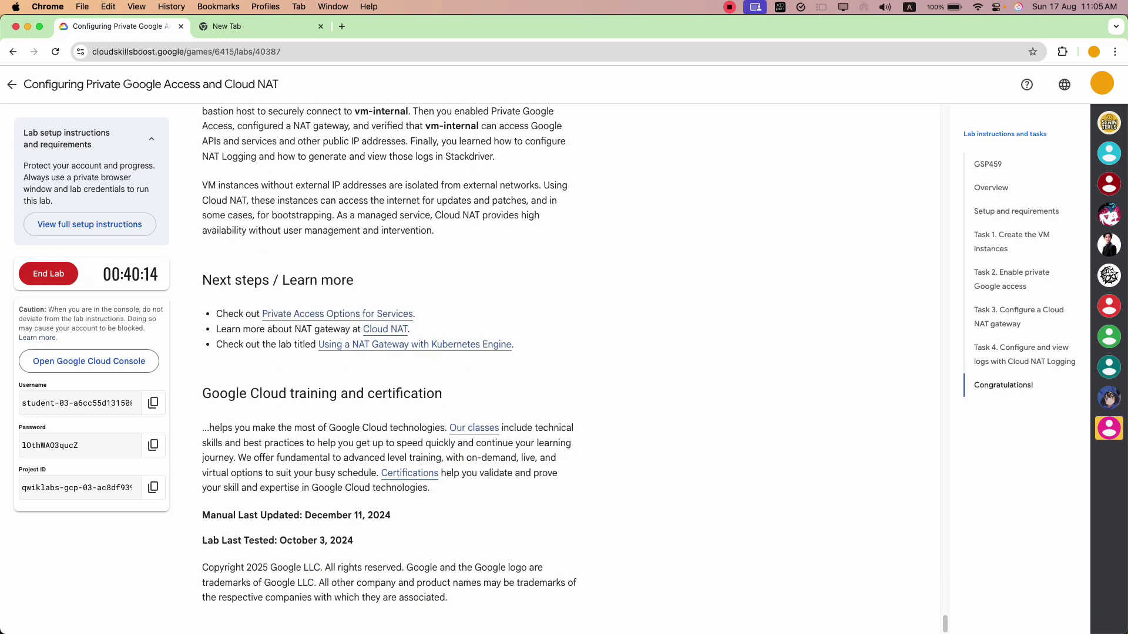
{"action": "key", "text": "super+grave"}
{"action": "key", "text": "super+grave"}
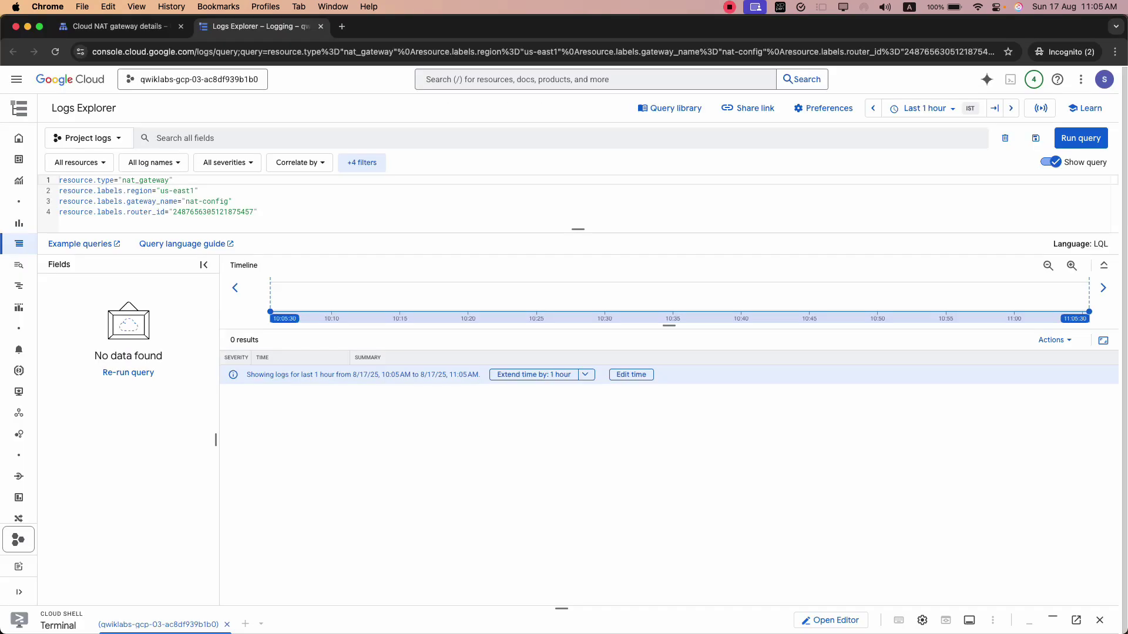
{"action": "key", "text": "super+grave"}
{"action": "scroll", "coordinate": [389, 364], "scroll_direction": "up", "scroll_amount": 20}
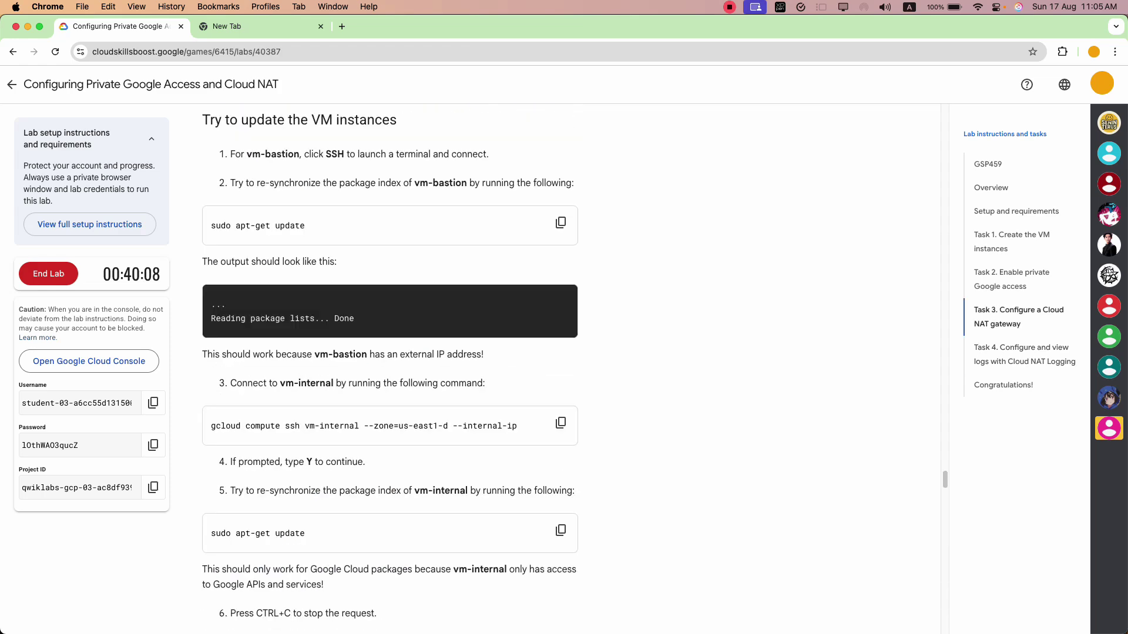
{"action": "scroll", "coordinate": [389, 364], "scroll_direction": "down", "scroll_amount": 15}
{"action": "scroll", "coordinate": [390, 364], "scroll_direction": "down", "scroll_amount": 15}
{"action": "scroll", "coordinate": [389, 364], "scroll_direction": "up", "scroll_amount": 20}
{"action": "scroll", "coordinate": [389, 364], "scroll_direction": "up", "scroll_amount": 15}
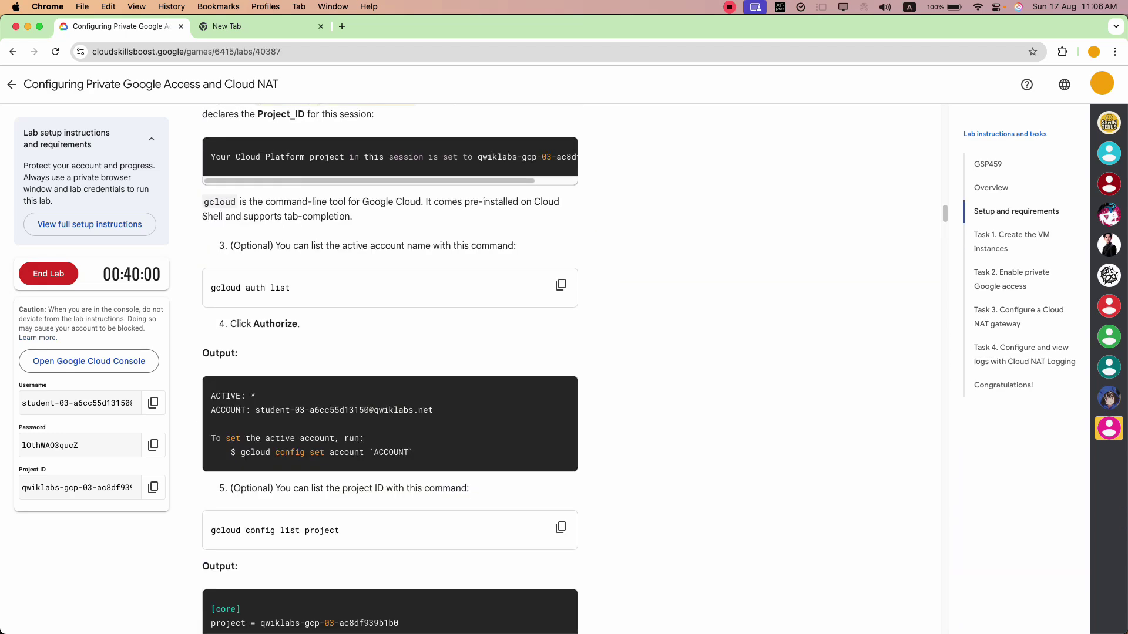
{"action": "scroll", "coordinate": [389, 364], "scroll_direction": "up", "scroll_amount": 20}
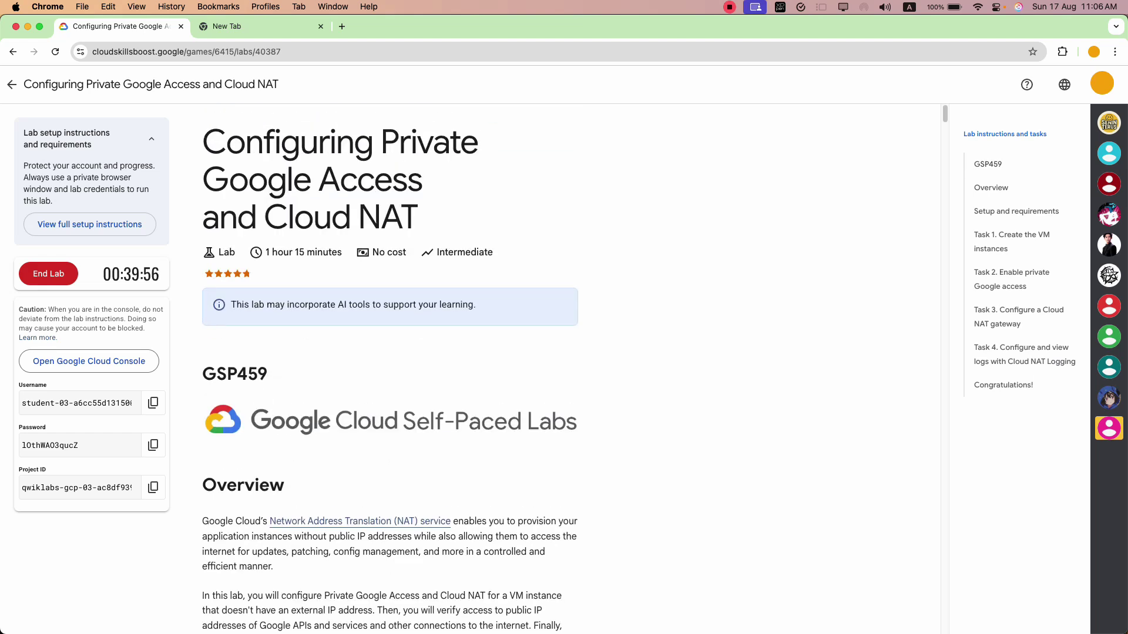
{"action": "left_click", "coordinate": [363, 418]}
{"action": "left_click", "coordinate": [916, 405]}
{"action": "double_click", "coordinate": [365, 186]}
{"action": "left_click", "coordinate": [491, 185]}
- End the Configuring Private Google Access and Cloud NAT lab and close the vm-bastion SSH window
{"action": "left_click", "coordinate": [50, 273]}
{"action": "left_click", "coordinate": [676, 390]}
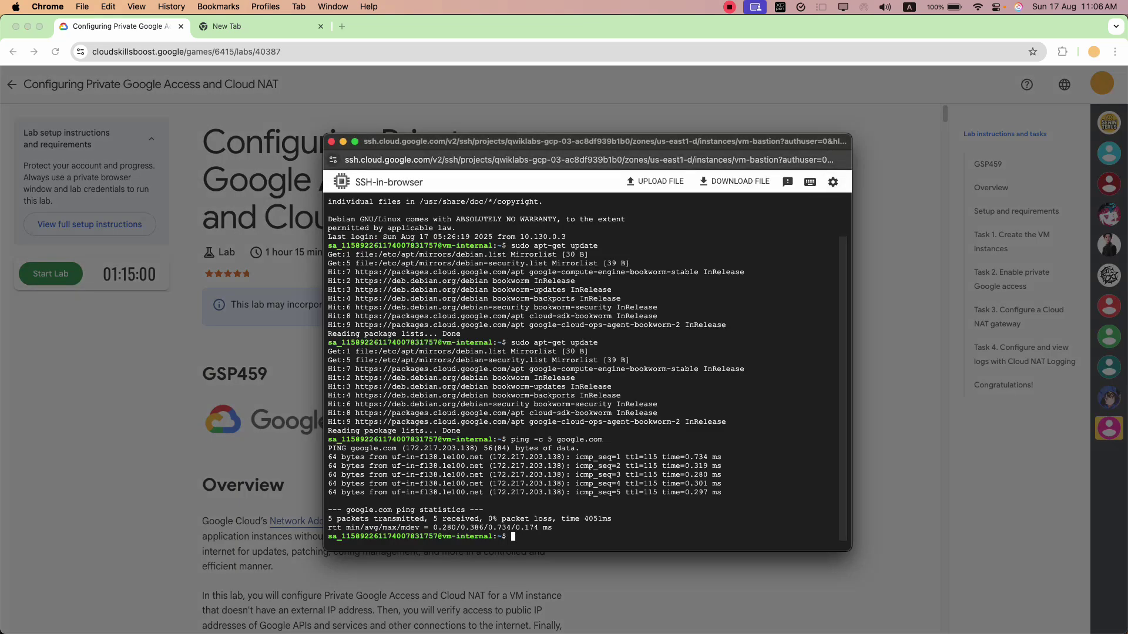
{"action": "left_click", "coordinate": [332, 142]}
{"action": "left_click", "coordinate": [626, 403]}
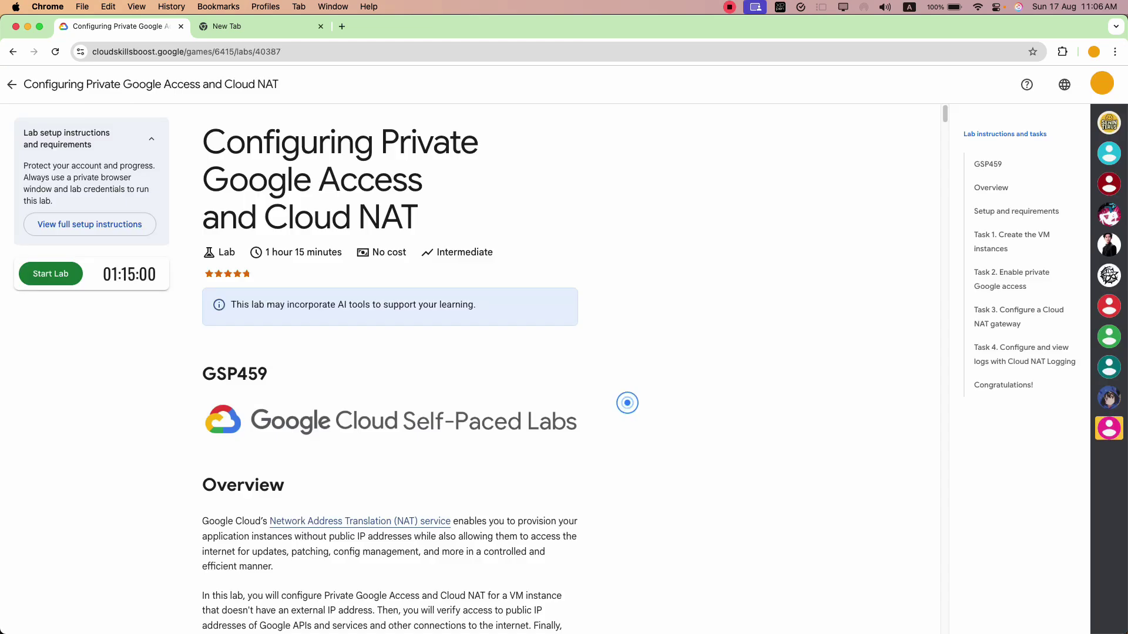
- Run the nat-config query in Logs Explorer once more for the last hour
{"action": "key", "text": "super+grave"}
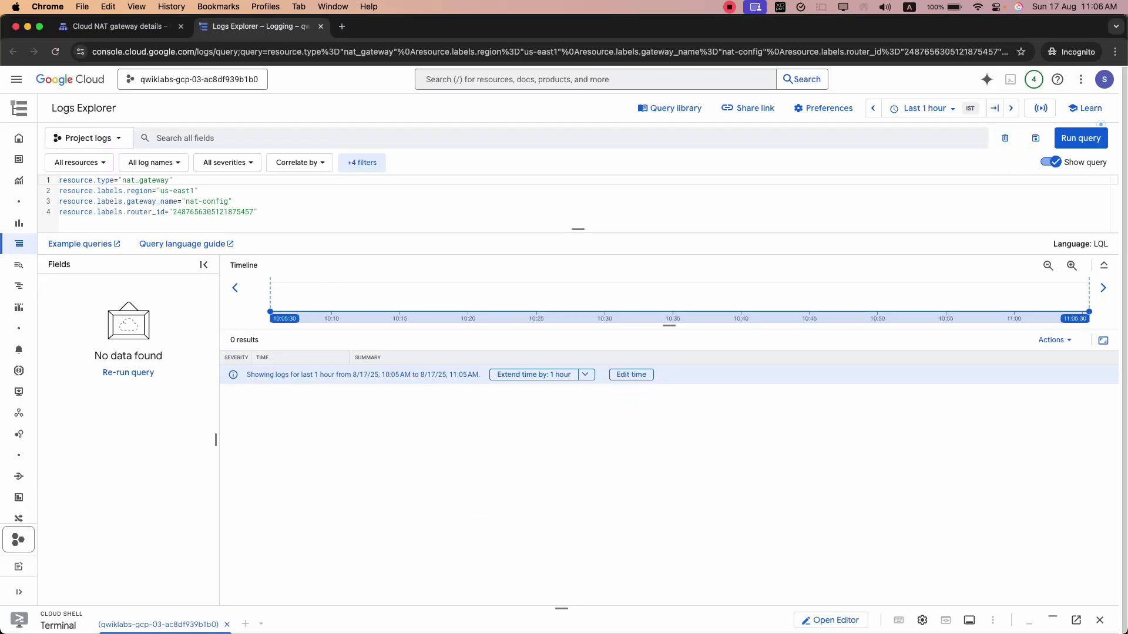
{"action": "left_click", "coordinate": [1081, 138]}
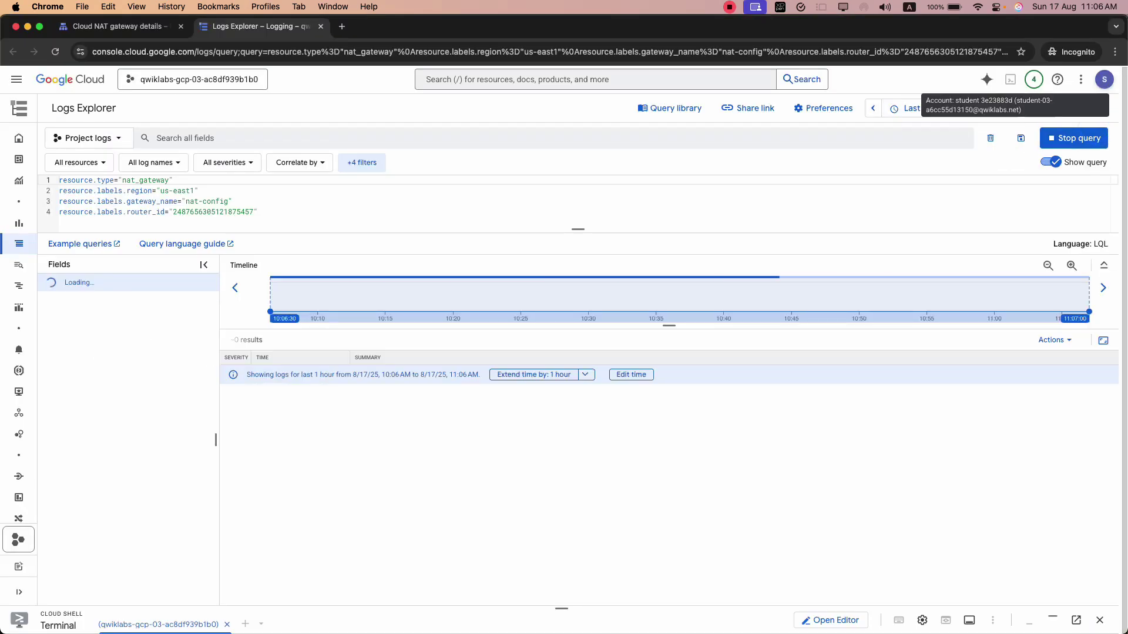
- Sign out of the student account and close the Google Cloud console tabs
{"action": "left_click", "coordinate": [1104, 79]}
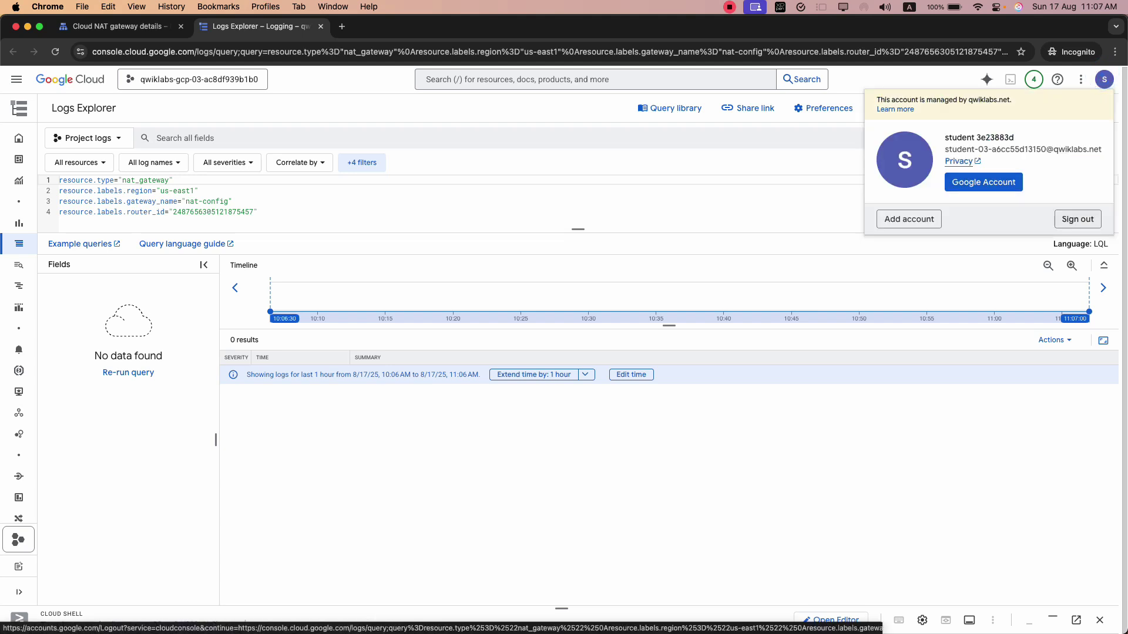
{"action": "left_click", "coordinate": [1077, 219]}
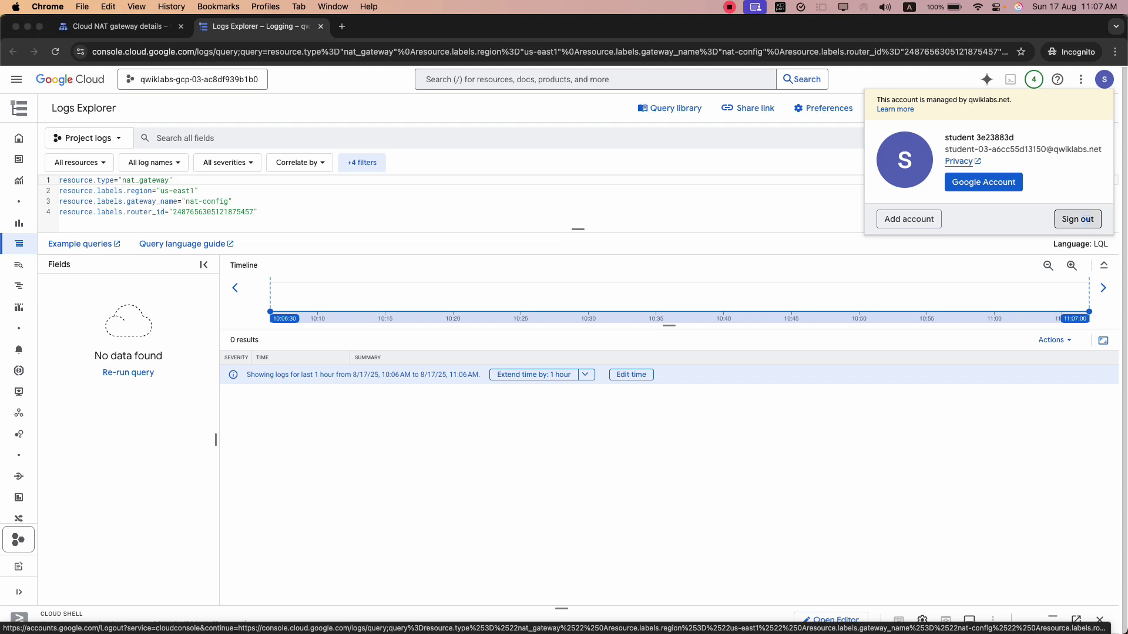
{"action": "left_click", "coordinate": [609, 242]}
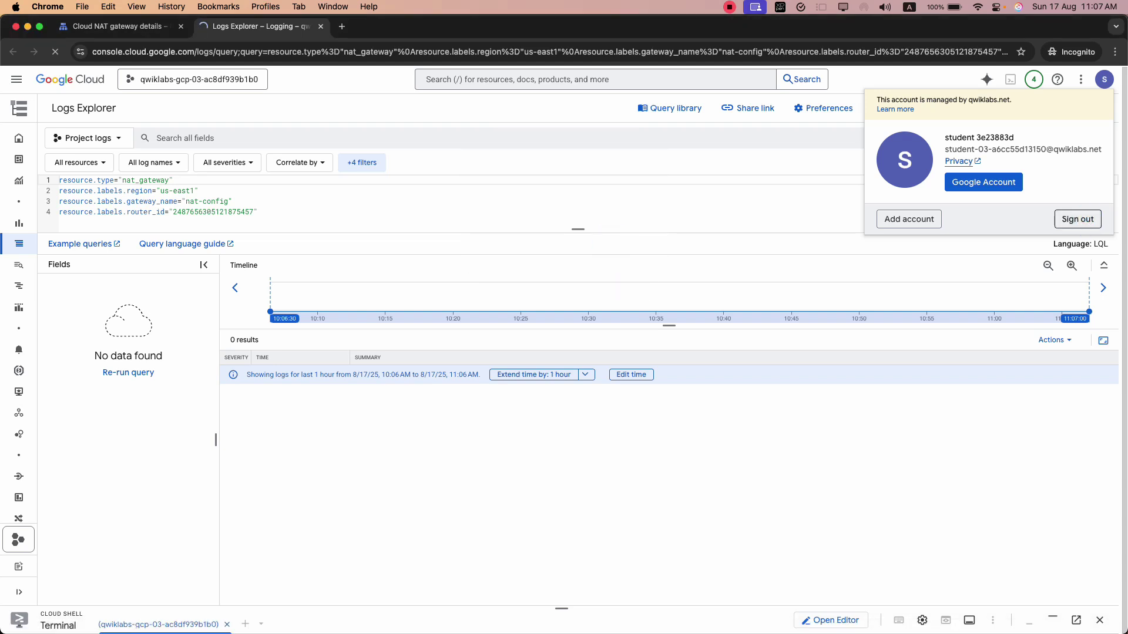
{"action": "left_click", "coordinate": [180, 26]}
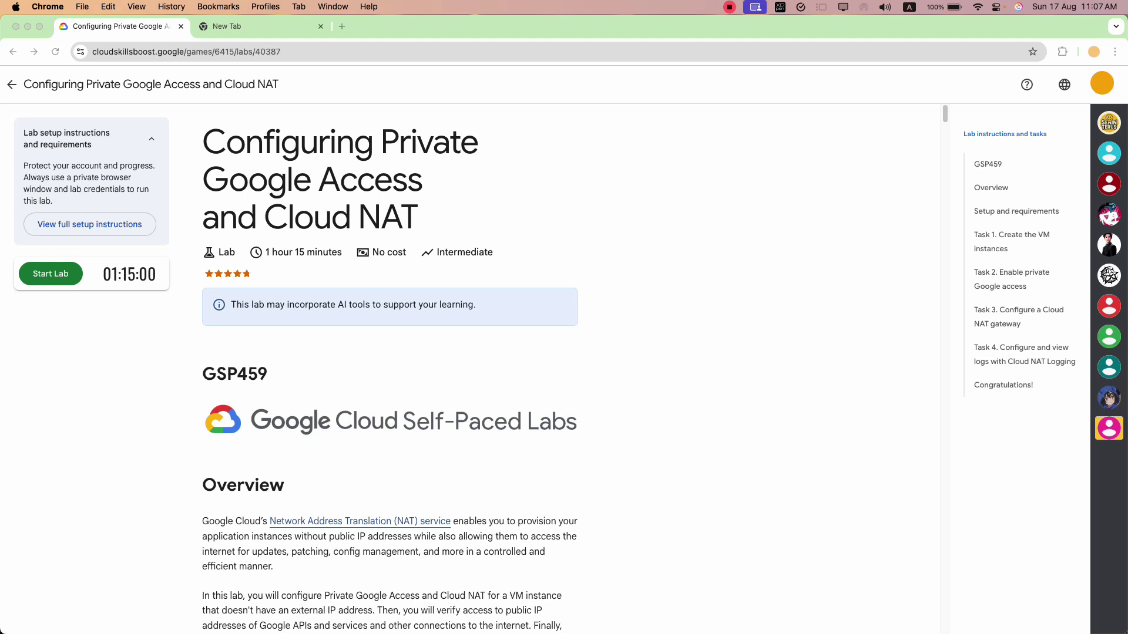
{"action": "left_click", "coordinate": [729, 7]}
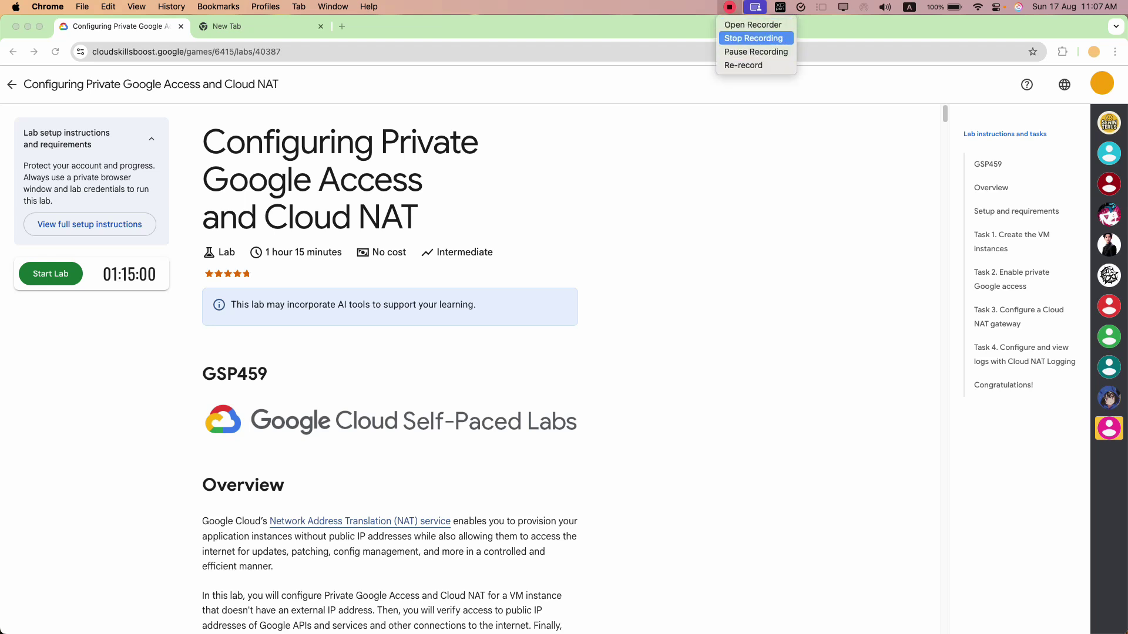